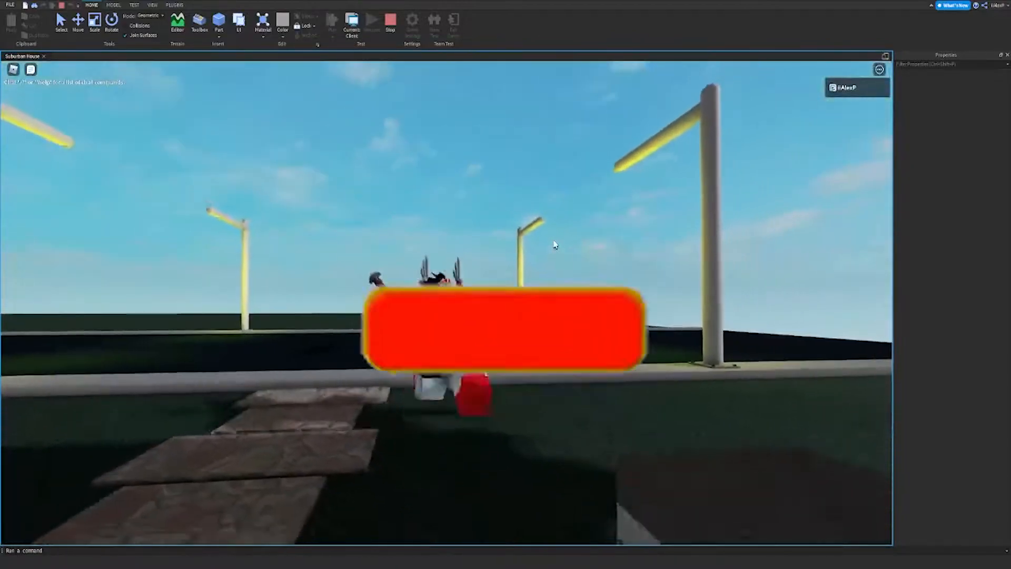
Close the Asset Manager.
{"action": "key", "text": "s"}
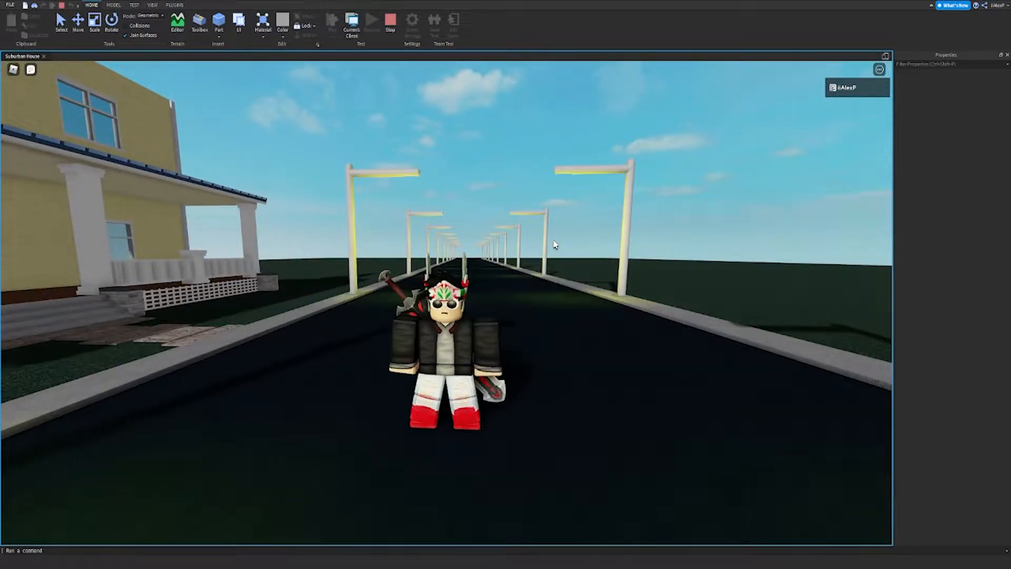
{"action": "right_click_drag", "start_coordinate": [554, 245], "coordinate": [554, 244]}
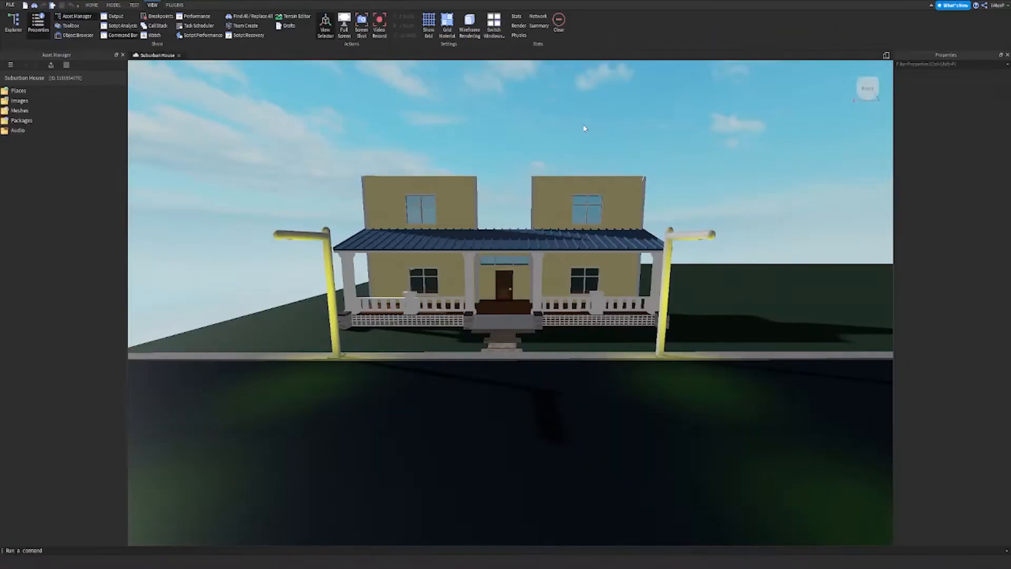
{"action": "scroll", "coordinate": [584, 128], "scroll_direction": "up", "scroll_amount": 5}
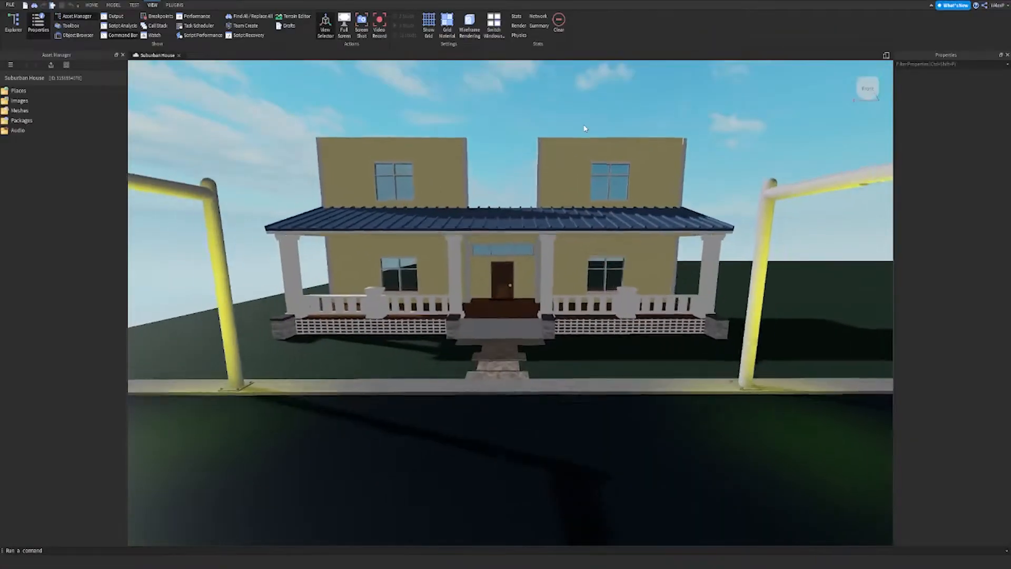
{"action": "left_click", "coordinate": [123, 55]}
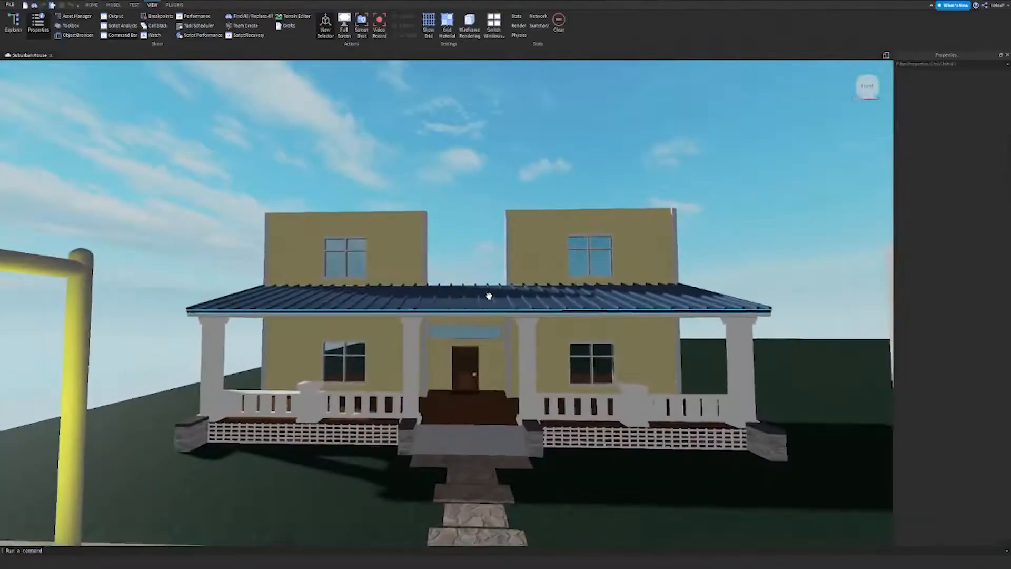
{"action": "key", "text": "w"}
{"action": "right_click_drag", "start_coordinate": [488, 295], "coordinate": [489, 296]}
{"action": "left_click", "coordinate": [488, 296]}
{"action": "key", "text": "f"}
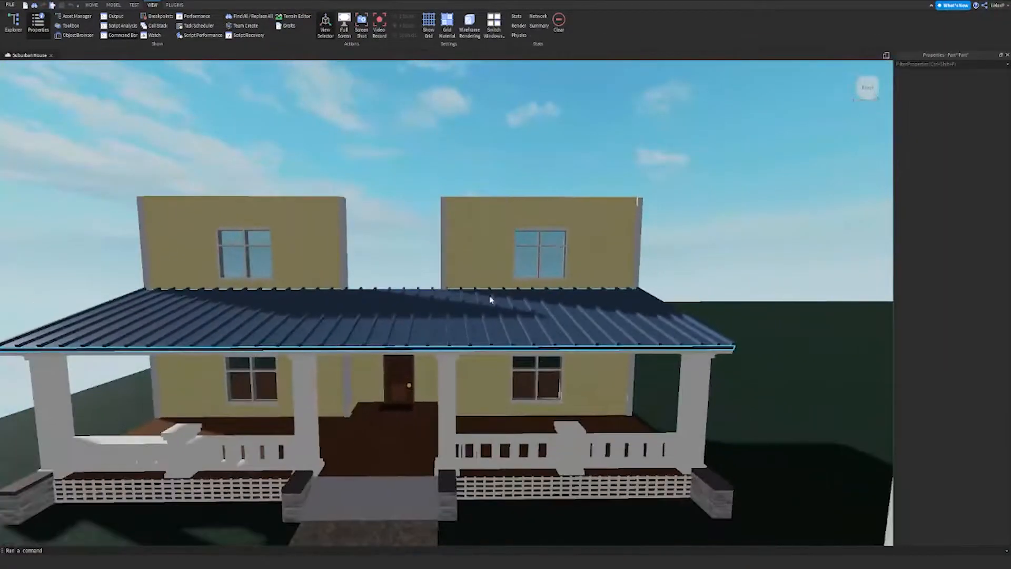
{"action": "left_click", "coordinate": [473, 172]}
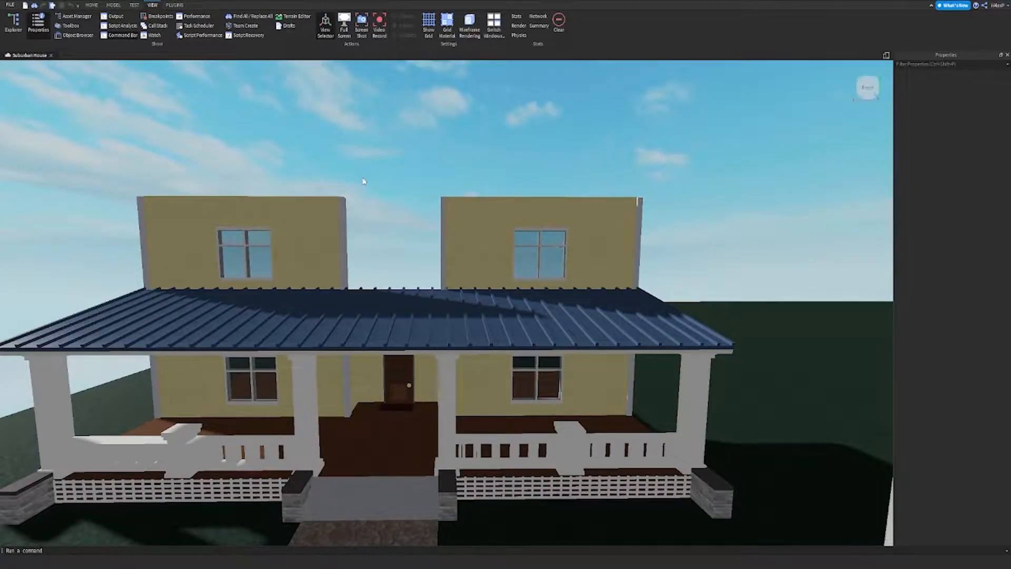
Activate the Building Tools by F3X plugin for editing the house's upper floor.
{"action": "left_click", "coordinate": [174, 5]}
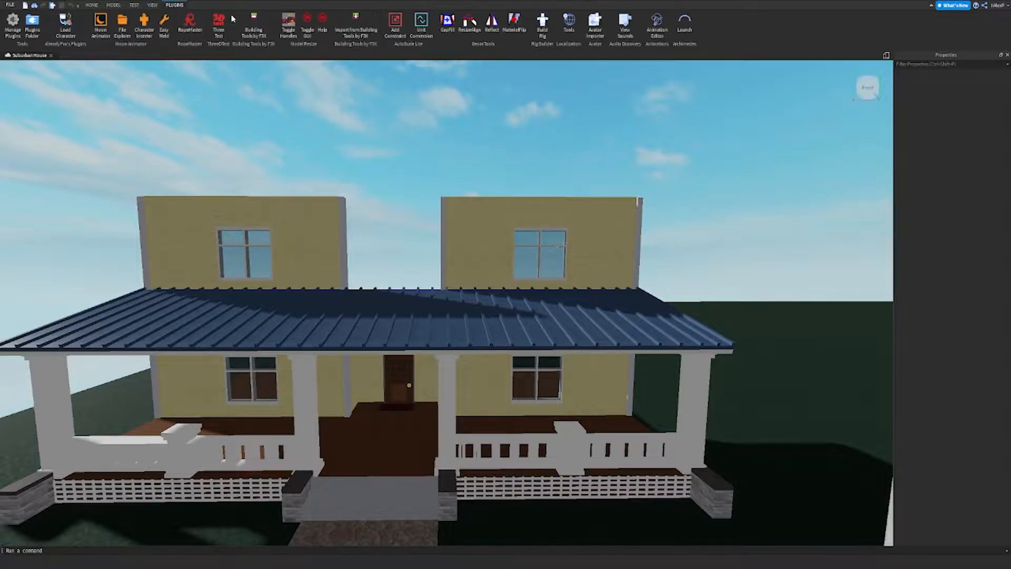
{"action": "left_click", "coordinate": [266, 33]}
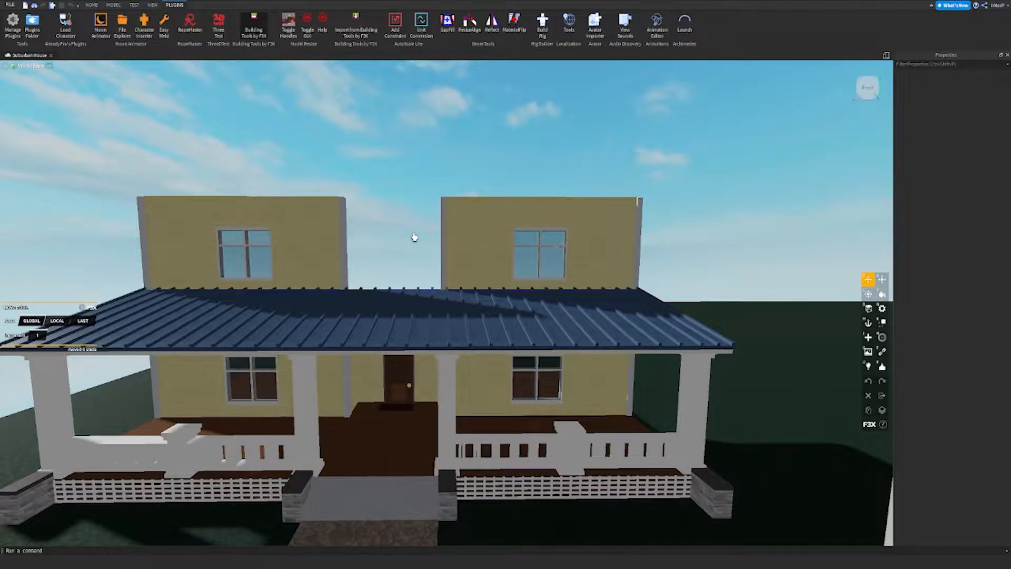
{"action": "key", "text": "a"}
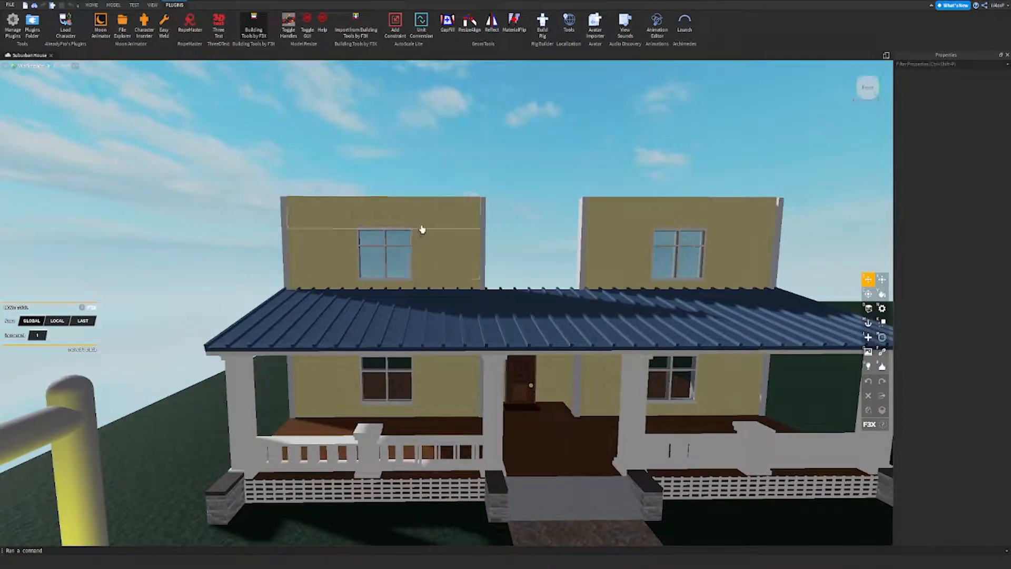
{"action": "key", "text": "w"}
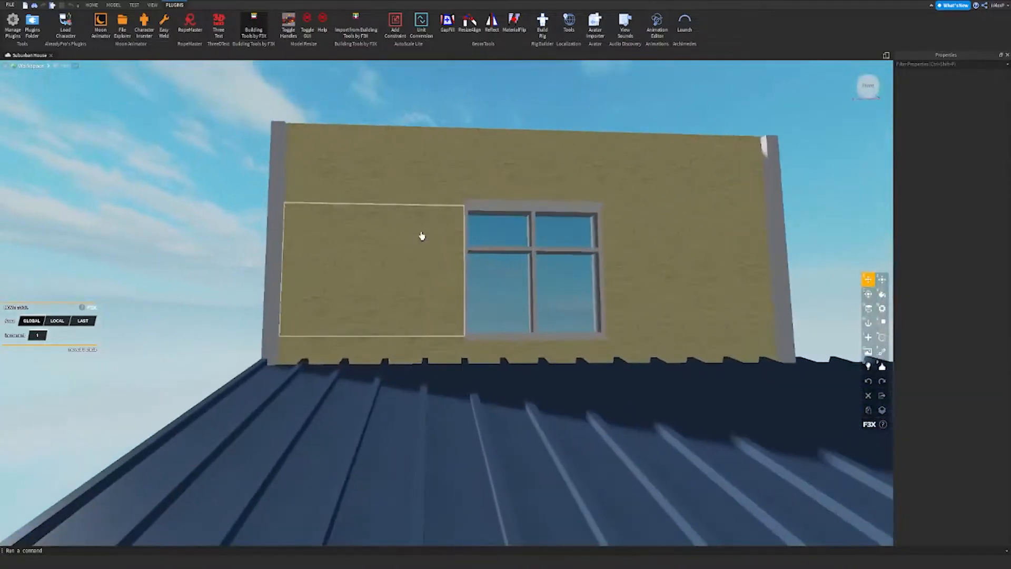
Duplicate the wall section left of the upper window and move the copy slightly in front of the wall, using a 0.1 increment.
{"action": "left_click", "coordinate": [420, 263]}
{"action": "key", "text": "a"}
{"action": "right_click_drag", "start_coordinate": [419, 264], "coordinate": [420, 263]}
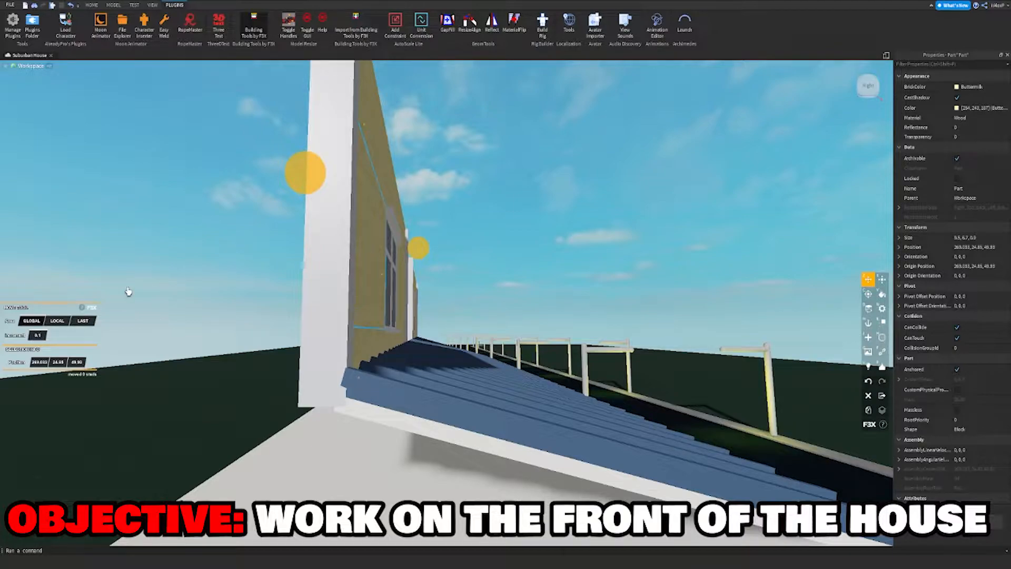
{"action": "right_click_drag", "start_coordinate": [536, 278], "coordinate": [506, 264]}
{"action": "key", "text": "s"}
{"action": "left_click_drag", "start_coordinate": [530, 246], "coordinate": [557, 255]}
{"action": "key", "text": "w"}
{"action": "right_click_drag", "start_coordinate": [558, 255], "coordinate": [558, 255]}
{"action": "left_click_drag", "start_coordinate": [315, 160], "coordinate": [320, 160]}
Resize the copied wall section into a shutter 1.9 studs wide and 0.1 studs thick against the window frame.
{"action": "key", "text": "x"}
{"action": "right_click_drag", "start_coordinate": [320, 160], "coordinate": [320, 160]}
{"action": "key", "text": "s"}
{"action": "left_click_drag", "start_coordinate": [202, 261], "coordinate": [365, 244]}
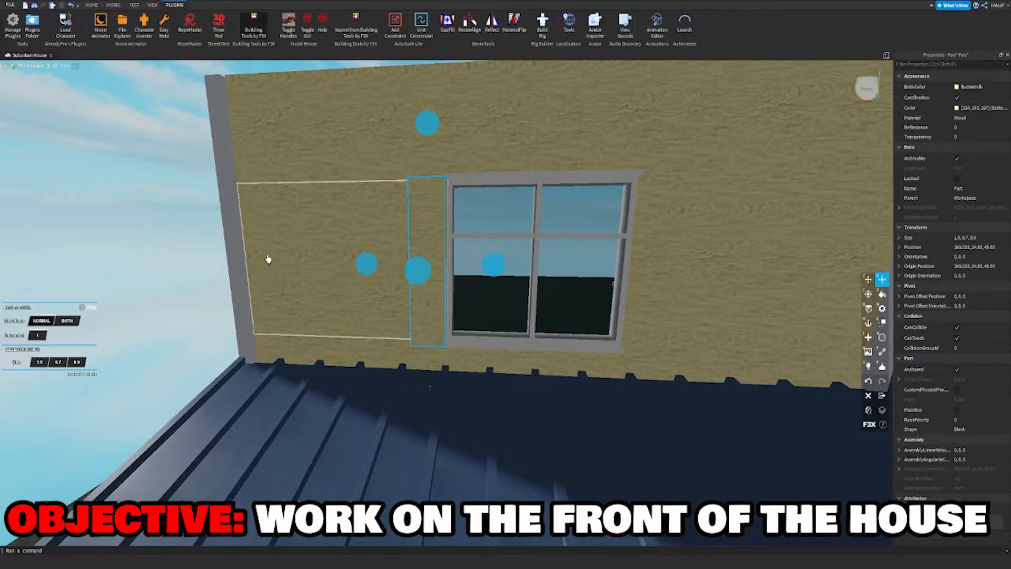
{"action": "key", "text": "a"}
{"action": "right_click_drag", "start_coordinate": [264, 259], "coordinate": [264, 260]}
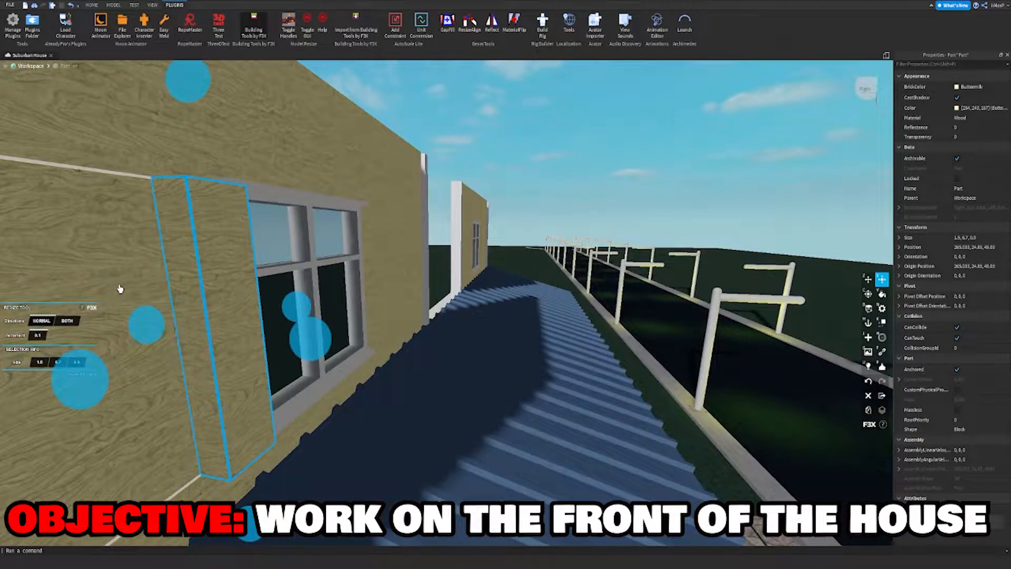
{"action": "left_click_drag", "start_coordinate": [309, 338], "coordinate": [267, 374]}
{"action": "right_click_drag", "start_coordinate": [428, 331], "coordinate": [429, 331]}
{"action": "right_click_drag", "start_coordinate": [535, 284], "coordinate": [535, 283]}
Paint the window shutter brown and set its material to WoodPlanks.
{"action": "left_click", "coordinate": [881, 299]}
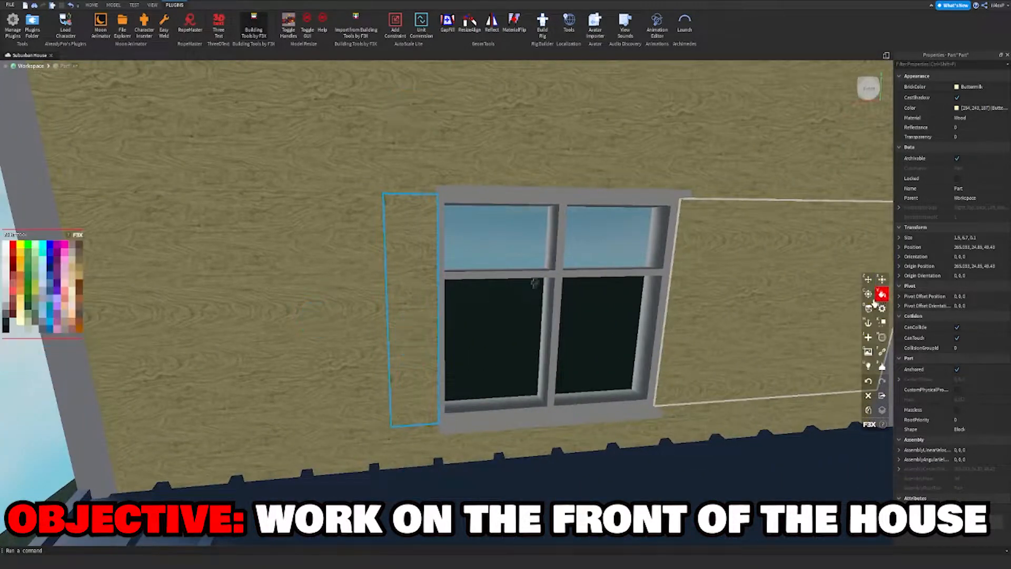
{"action": "left_click", "coordinate": [80, 301]}
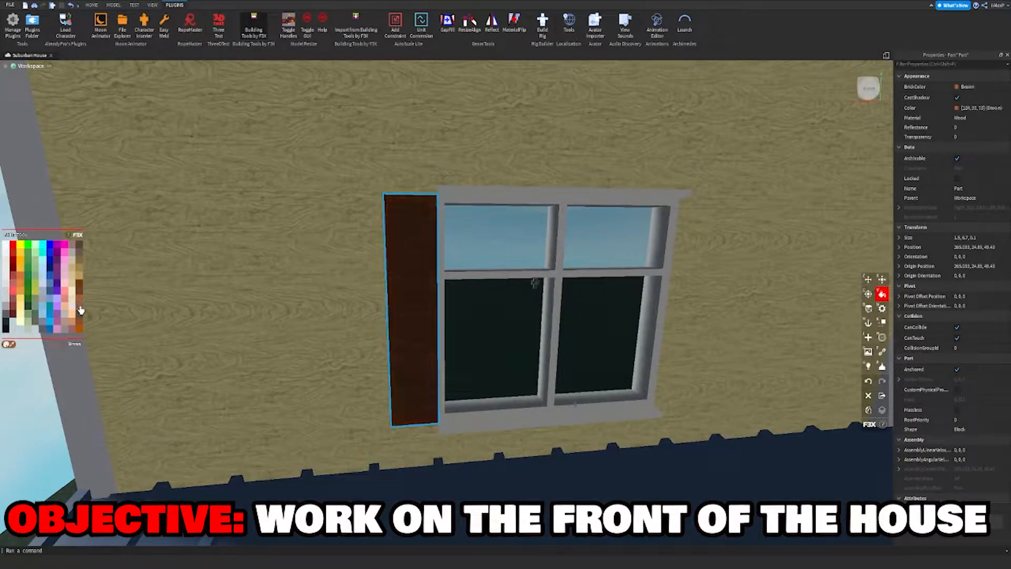
{"action": "left_click", "coordinate": [882, 308]}
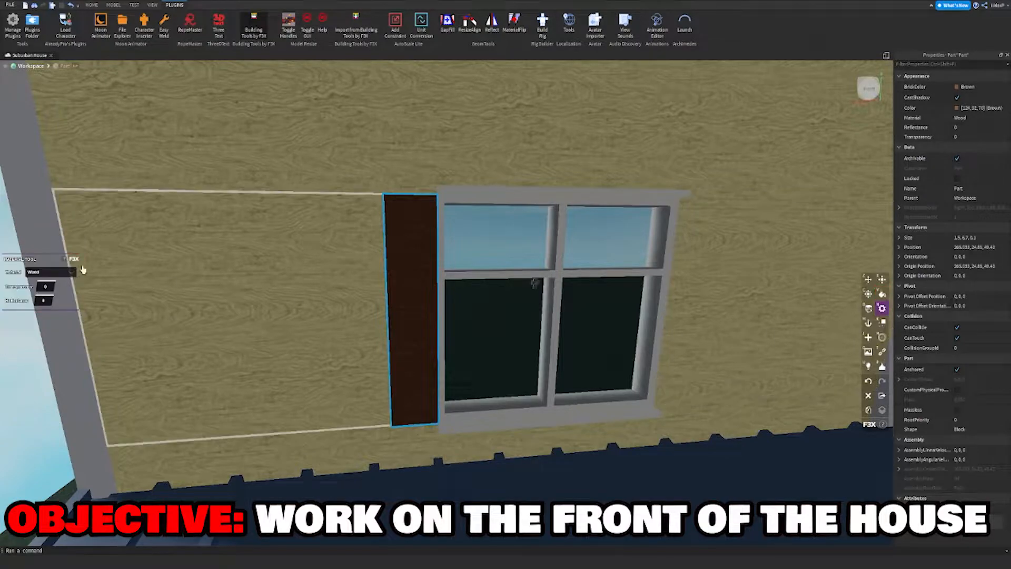
{"action": "left_click", "coordinate": [51, 272]}
{"action": "left_click", "coordinate": [212, 316]}
{"action": "scroll", "coordinate": [407, 289], "scroll_direction": "down", "scroll_amount": 6}
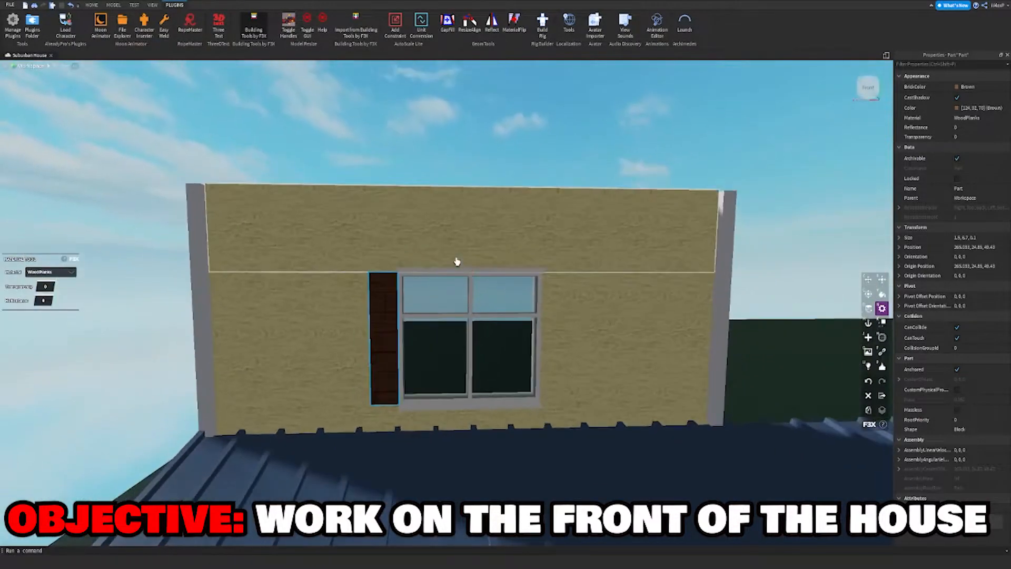
Duplicate the shutter and move the copy to the opposite side of the window.
{"action": "key", "text": "z"}
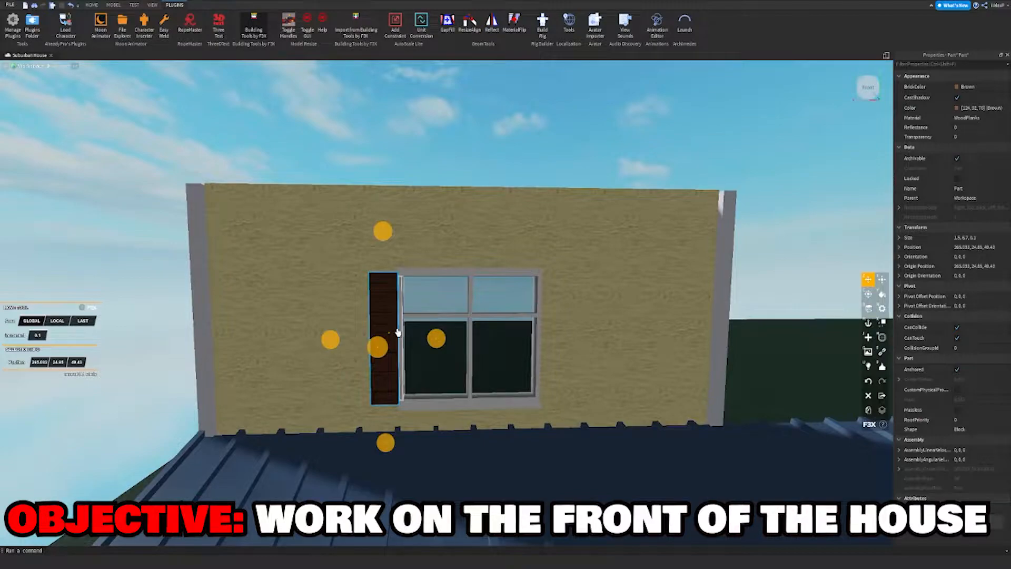
{"action": "key", "text": "x"}
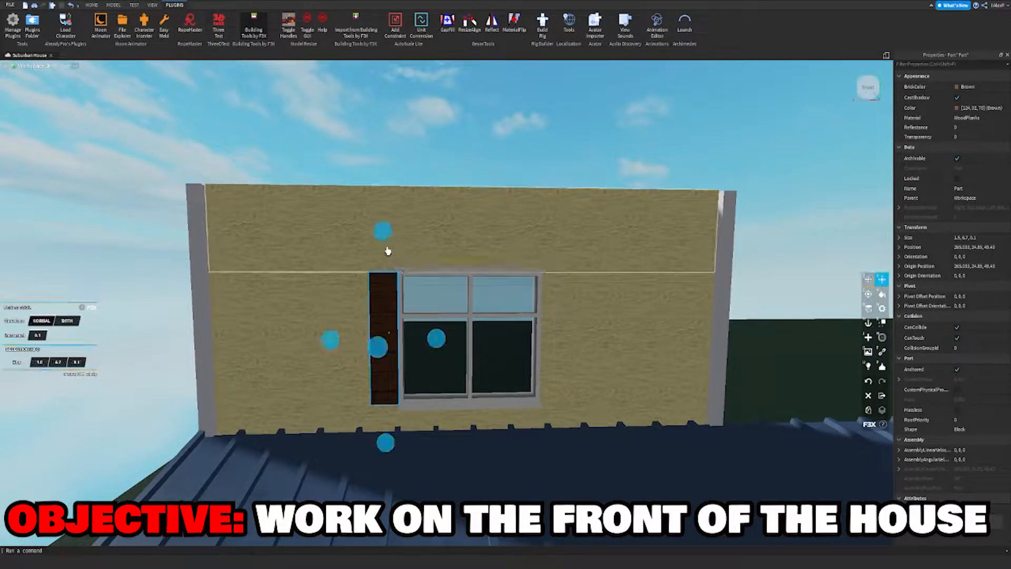
{"action": "key", "text": "z"}
{"action": "key", "text": "d"}
{"action": "left_click_drag", "start_coordinate": [333, 344], "coordinate": [422, 346]}
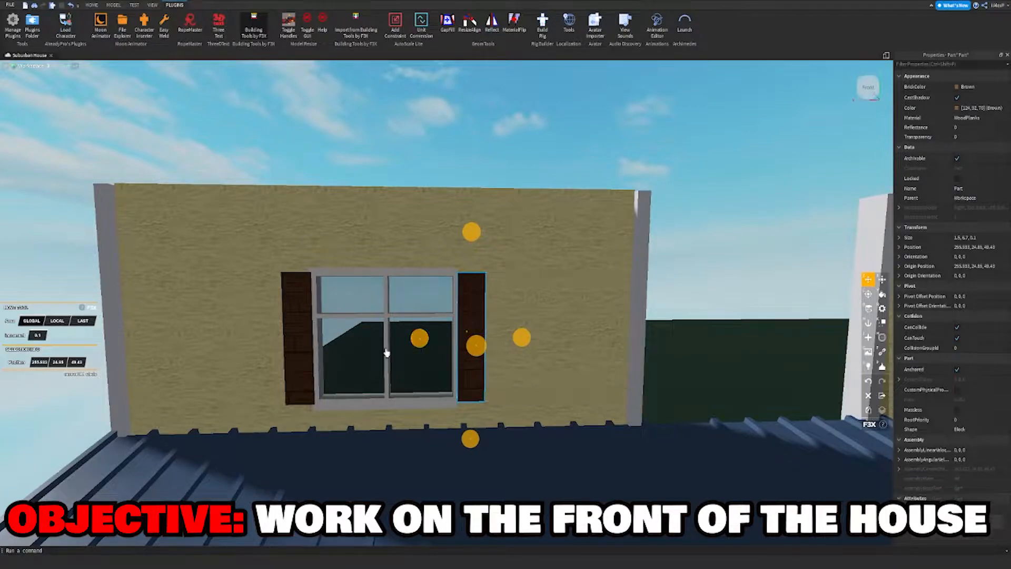
Duplicate both shutters and position the copied pair on either side of the other upper window.
{"action": "left_click", "coordinate": [301, 344], "text": "shift"}
{"action": "key", "text": "shift+c"}
{"action": "key", "text": "s"}
{"action": "mouse_move", "coordinate": [246, 341]}
{"action": "left_mouse_down"}
{"action": "mouse_move", "coordinate": [444, 325]}
{"action": "mouse_move", "coordinate": [354, 337]}
{"action": "left_mouse_up"}
{"action": "key", "text": "d"}
{"action": "key", "text": "w"}
{"action": "key", "text": "d"}
{"action": "left_click", "coordinate": [552, 132]}
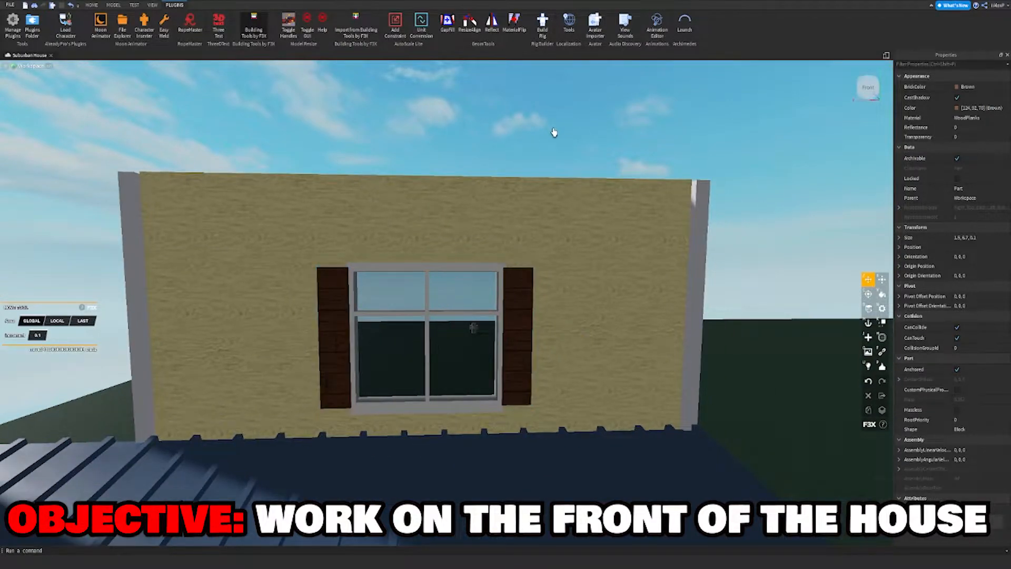
Look over the shutters on both upper windows and the gap between the two front walls.
{"action": "key", "text": "s"}
{"action": "key", "text": "a"}
{"action": "key", "text": "s"}
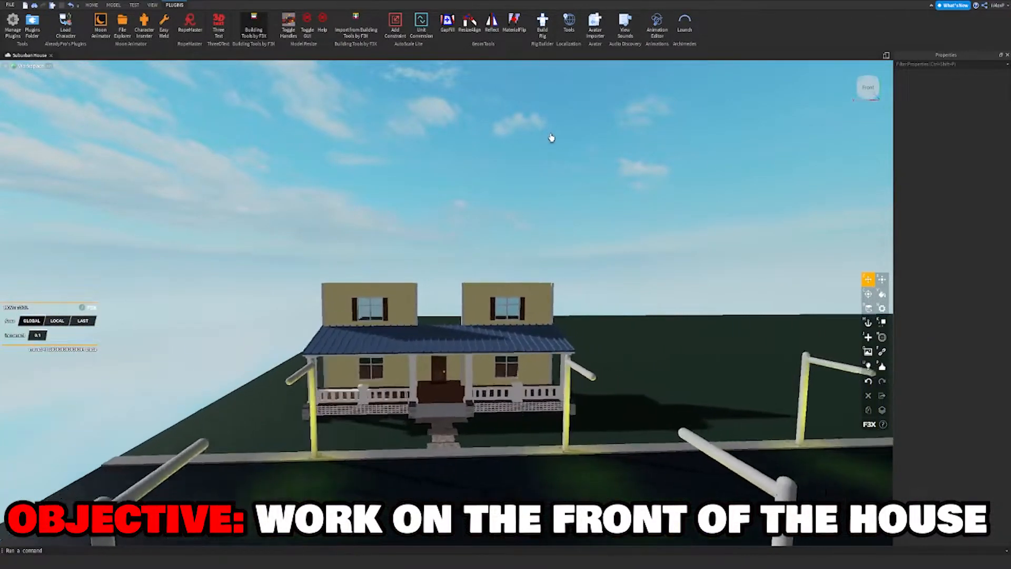
{"action": "key", "text": "w"}
{"action": "key", "text": "w"}
{"action": "key", "text": "d"}
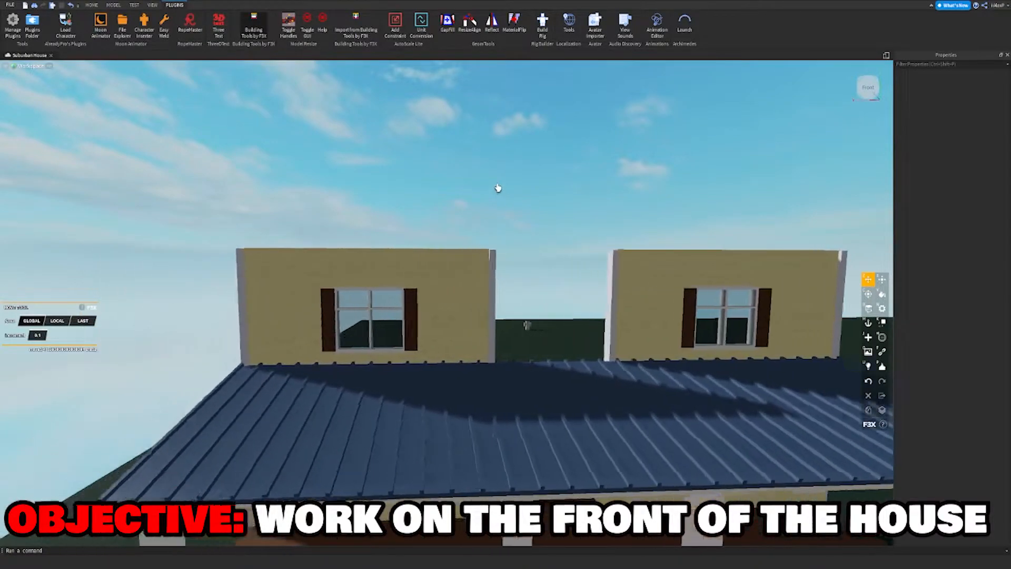
{"action": "key", "text": "d"}
{"action": "key", "text": "w"}
Duplicate the wall section beside the gap, move the copy into the gap between the front walls and lower it by 2 studs.
{"action": "left_click", "coordinate": [521, 334]}
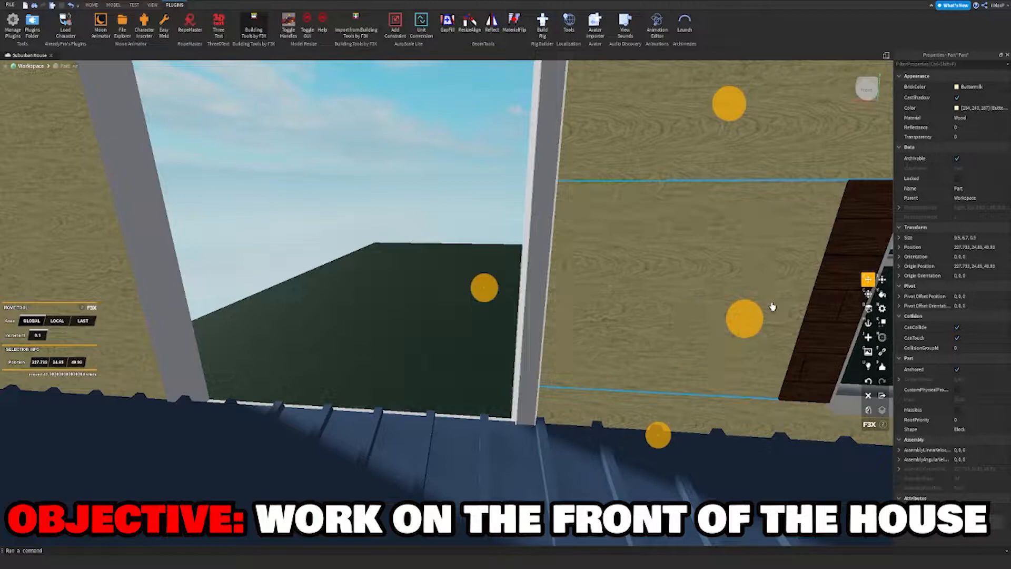
{"action": "left_click_drag", "start_coordinate": [484, 287], "coordinate": [217, 279]}
{"action": "left_click_drag", "start_coordinate": [376, 115], "coordinate": [372, 191]}
{"action": "right_click_drag", "start_coordinate": [383, 192], "coordinate": [383, 193]}
{"action": "key", "text": "s"}
{"action": "scroll", "coordinate": [383, 193], "scroll_direction": "down", "scroll_amount": 2}
{"action": "left_click_drag", "start_coordinate": [571, 351], "coordinate": [570, 357]}
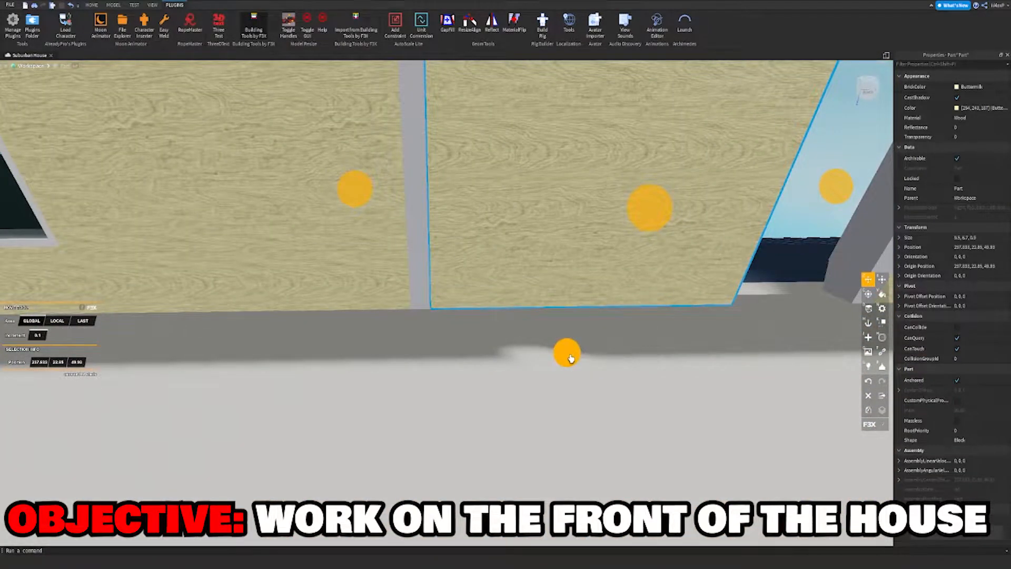
Shrink the copied section to a narrow strip beside the wall's corner trim and extend it to 4 studs deep.
{"action": "scroll", "coordinate": [570, 357], "scroll_direction": "down", "scroll_amount": 2}
{"action": "key", "text": "x"}
{"action": "left_click_drag", "start_coordinate": [690, 257], "coordinate": [503, 256]}
{"action": "key", "text": "d"}
{"action": "right_click_drag", "start_coordinate": [503, 256], "coordinate": [501, 253]}
{"action": "left_click_drag", "start_coordinate": [308, 264], "coordinate": [209, 280]}
Set the narrow strip's material to Cobblestone and paint it Ghost grey.
{"action": "left_click", "coordinate": [883, 296]}
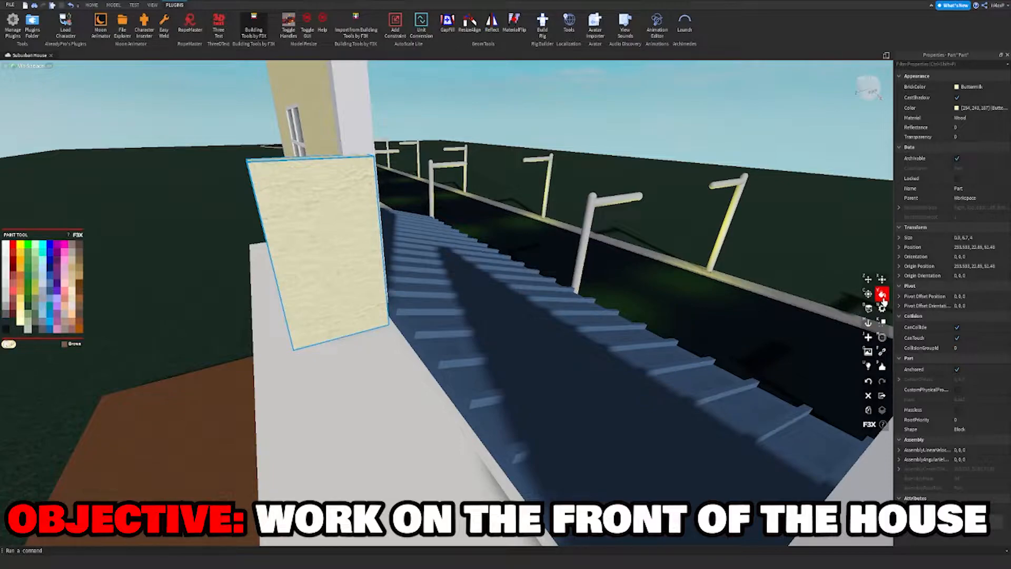
{"action": "left_click", "coordinate": [882, 309]}
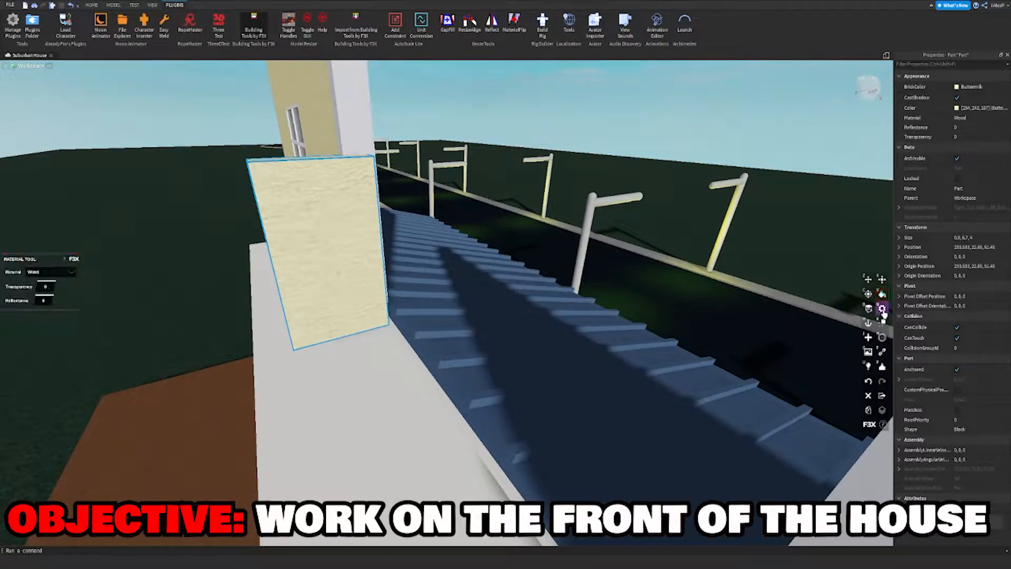
{"action": "left_click", "coordinate": [51, 271]}
{"action": "left_click", "coordinate": [47, 299]}
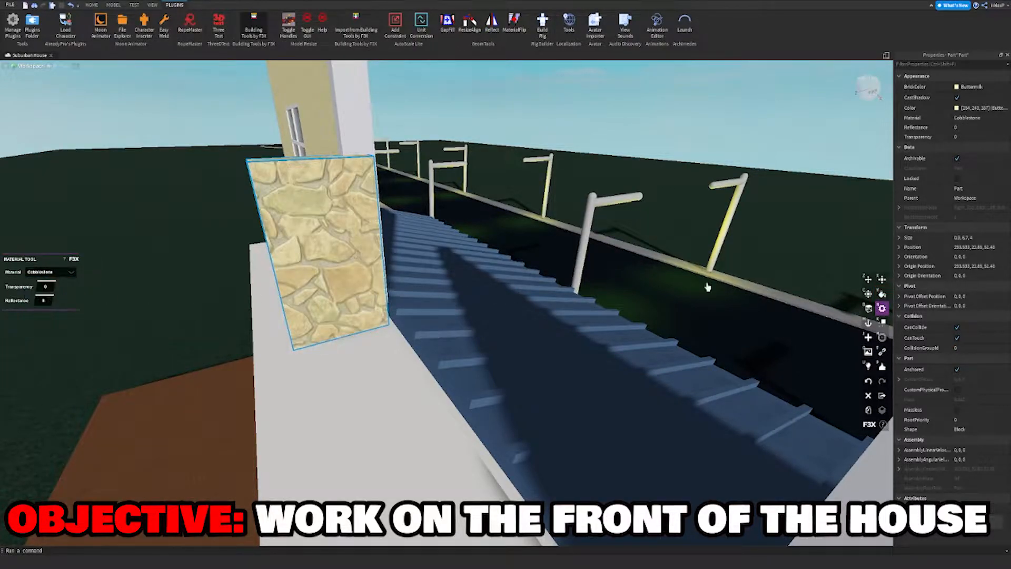
{"action": "left_click", "coordinate": [882, 295]}
{"action": "left_click", "coordinate": [6, 302]}
Raise the top of the cobblestone strip to a height of 12.8 studs.
{"action": "right_click_drag", "start_coordinate": [190, 285], "coordinate": [191, 285]}
{"action": "key", "text": "s"}
{"action": "key", "text": "x"}
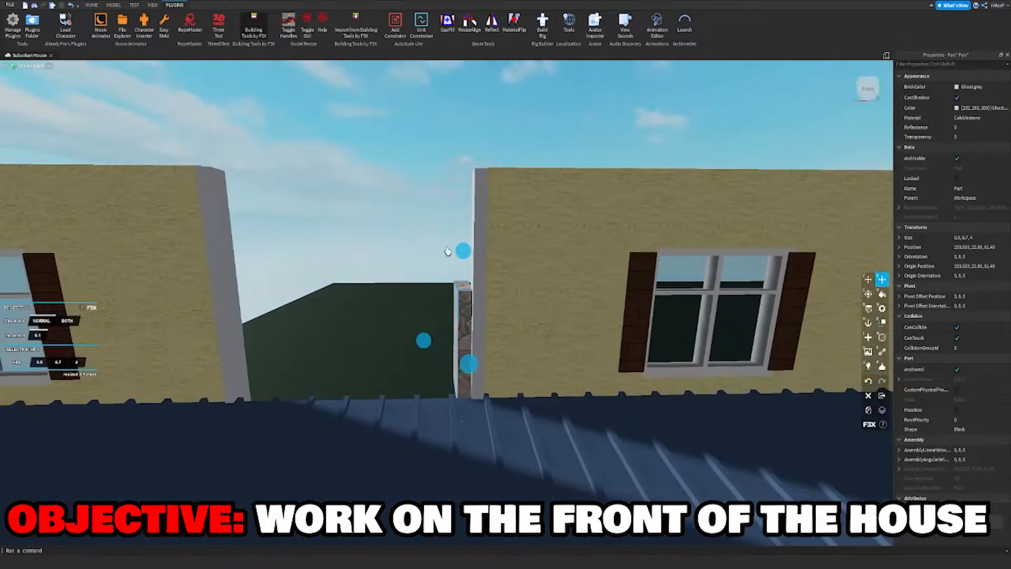
{"action": "left_click_drag", "start_coordinate": [463, 251], "coordinate": [504, 134]}
{"action": "left_click", "coordinate": [504, 134]}
{"action": "left_click", "coordinate": [463, 278]}
Duplicate the cobblestone strip and move the copy against the opposite side of the gap.
{"action": "key", "text": "z"}
{"action": "right_click_drag", "start_coordinate": [482, 287], "coordinate": [483, 288]}
{"action": "key", "text": "a"}
{"action": "key", "text": "shift+c"}
{"action": "mouse_move", "coordinate": [577, 250]}
{"action": "left_mouse_down"}
{"action": "mouse_move", "coordinate": [544, 261]}
{"action": "mouse_move", "coordinate": [351, 275]}
{"action": "left_mouse_up"}
{"action": "key", "text": "d"}
Try to resize the copied cobblestone strip on its own.
{"action": "right_click_drag", "start_coordinate": [441, 271], "coordinate": [456, 271]}
{"action": "key", "text": "x"}
{"action": "left_click_drag", "start_coordinate": [512, 279], "coordinate": [533, 273]}
{"action": "key", "text": "d"}
{"action": "right_click_drag", "start_coordinate": [519, 273], "coordinate": [520, 273]}
{"action": "key", "text": "ctrl+z"}
Select both cobblestone strips and extend them backward to about 5.2 studs deep.
{"action": "left_click", "coordinate": [666, 344], "text": "shift"}
{"action": "right_click_drag", "start_coordinate": [666, 343], "coordinate": [665, 343]}
{"action": "key", "text": "s"}
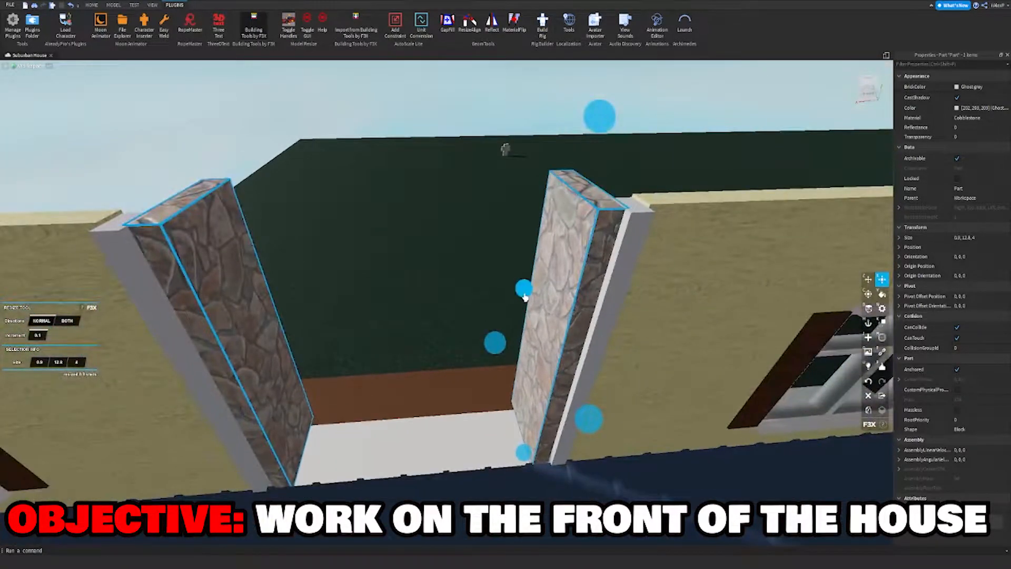
{"action": "left_click_drag", "start_coordinate": [525, 297], "coordinate": [518, 284]}
Duplicate the left cobblestone strip and place the copy directly beside it inside the gap.
{"action": "key", "text": "z"}
{"action": "left_click", "coordinate": [402, 255]}
{"action": "left_click", "coordinate": [281, 366]}
{"action": "left_click_drag", "start_coordinate": [304, 345], "coordinate": [223, 353]}
{"action": "key", "text": "a"}
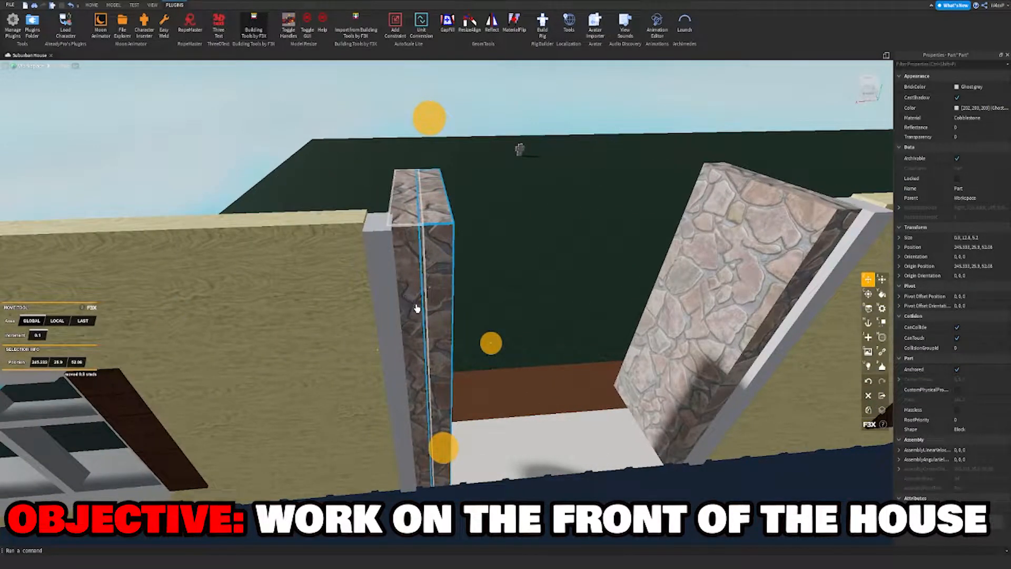
{"action": "left_click_drag", "start_coordinate": [493, 344], "coordinate": [494, 342]}
{"action": "key", "text": "s"}
Try to resize the added cobblestone strip on the left side of the gap.
{"action": "key", "text": "x"}
{"action": "key", "text": "d"}
{"action": "right_click_drag", "start_coordinate": [492, 341], "coordinate": [437, 372]}
{"action": "left_click_drag", "start_coordinate": [437, 373], "coordinate": [466, 339]}
{"action": "key", "text": "ctrl+z"}
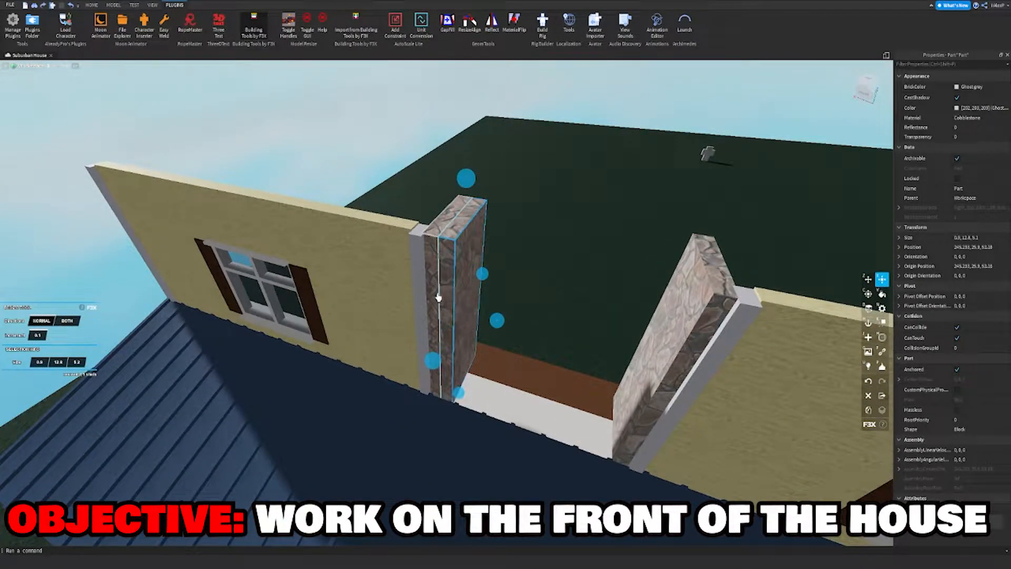
Select the cobblestone strips on both sides of the gap and reduce their depth to 2.5 studs.
{"action": "left_click", "coordinate": [630, 226]}
{"action": "left_click_drag", "start_coordinate": [420, 185], "coordinate": [506, 273]}
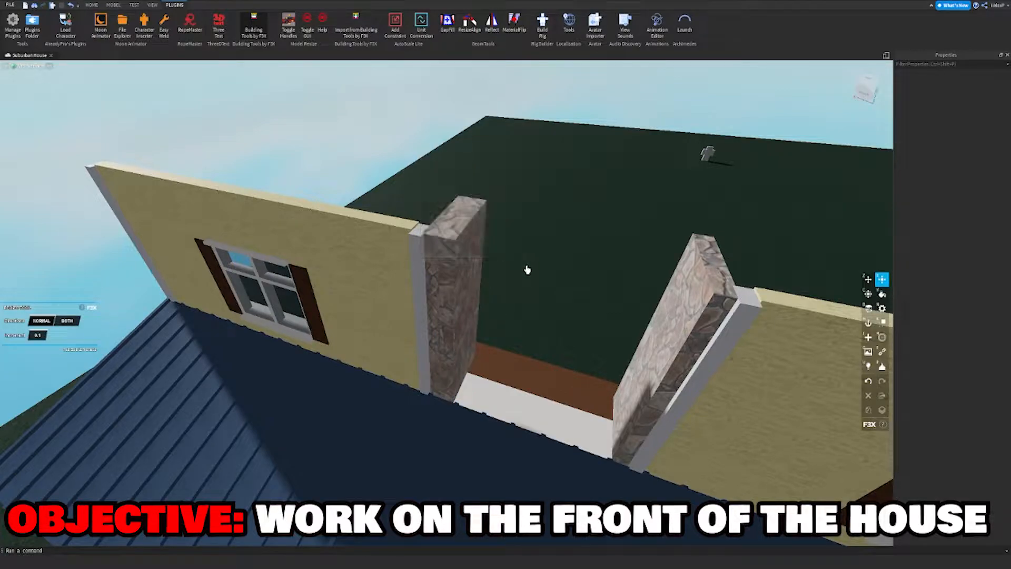
{"action": "left_click", "coordinate": [455, 245]}
{"action": "left_click", "coordinate": [652, 339], "text": "shift"}
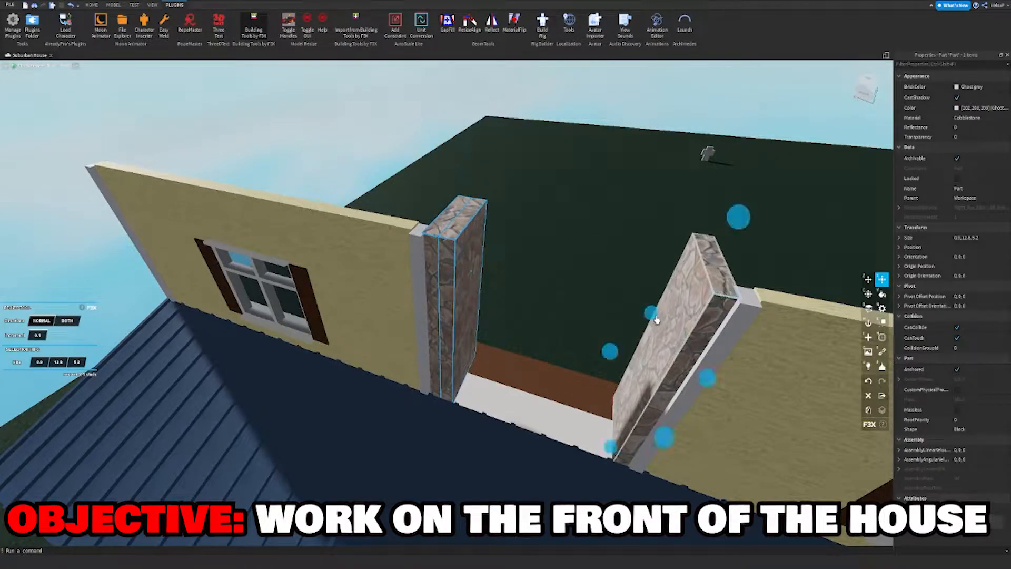
{"action": "left_click", "coordinate": [535, 291]}
{"action": "left_click", "coordinate": [458, 300]}
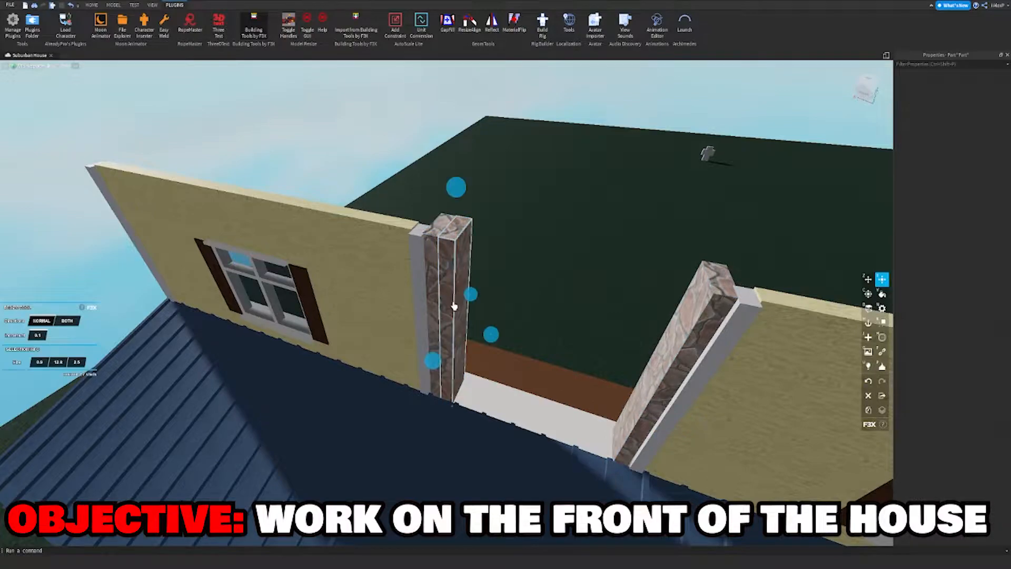
Resize the added cobblestone strip on the left side of the gap to 2.6 studs wide and 1 stud deep.
{"action": "left_click_drag", "start_coordinate": [430, 368], "coordinate": [446, 354]}
{"action": "right_click_drag", "start_coordinate": [445, 354], "coordinate": [446, 352]}
{"action": "key", "text": "s"}
{"action": "left_click_drag", "start_coordinate": [442, 414], "coordinate": [536, 416]}
Duplicate the widened left cobblestone strip and place the copy against the right-hand strip of the gap.
{"action": "key", "text": "z"}
{"action": "key", "text": "shift+c"}
{"action": "key", "text": "w"}
{"action": "mouse_move", "coordinate": [536, 417]}
{"action": "right_mouse_down"}
{"action": "mouse_move", "coordinate": [537, 429]}
{"action": "mouse_move", "coordinate": [567, 409]}
{"action": "right_mouse_up"}
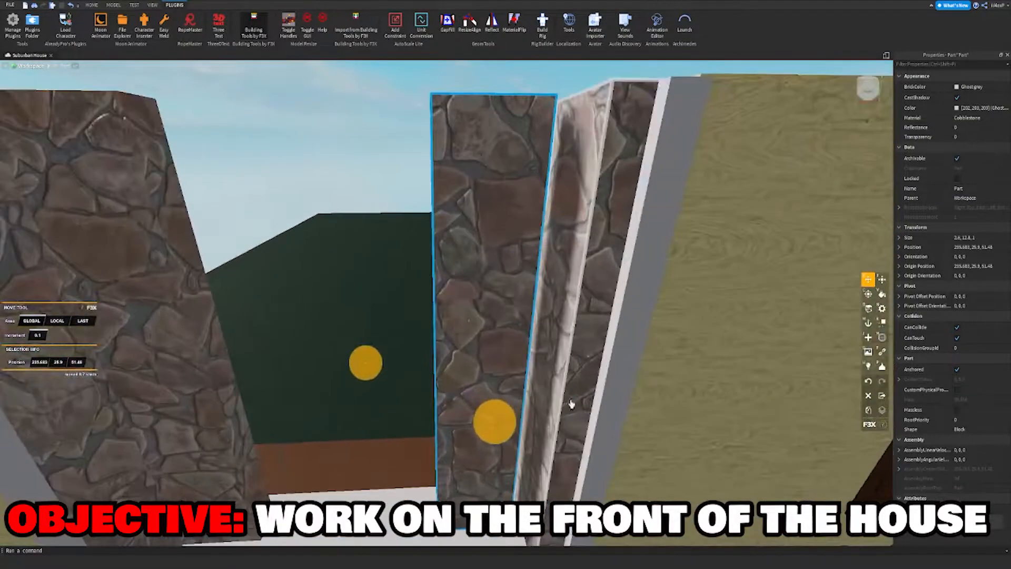
{"action": "left_click_drag", "start_coordinate": [589, 358], "coordinate": [604, 359]}
{"action": "scroll", "coordinate": [604, 358], "scroll_direction": "down", "scroll_amount": 8}
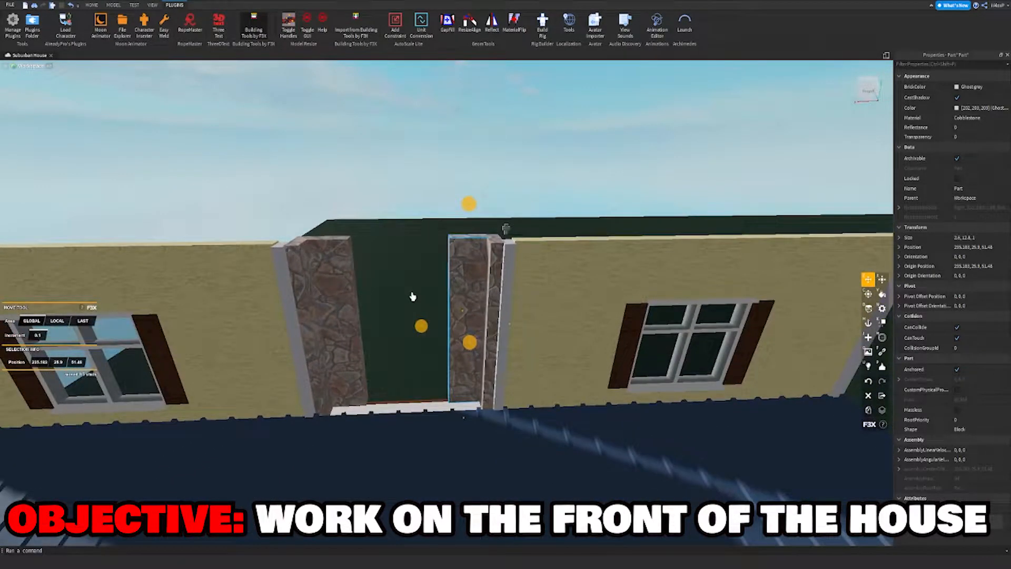
{"action": "left_click", "coordinate": [381, 262]}
Select the frame and panes of the upper left window, leaving out both brown shutters.
{"action": "key", "text": "w"}
{"action": "right_click_drag", "start_coordinate": [381, 262], "coordinate": [381, 262]}
{"action": "key", "text": "q"}
{"action": "scroll", "coordinate": [395, 303], "scroll_direction": "down", "scroll_amount": 4}
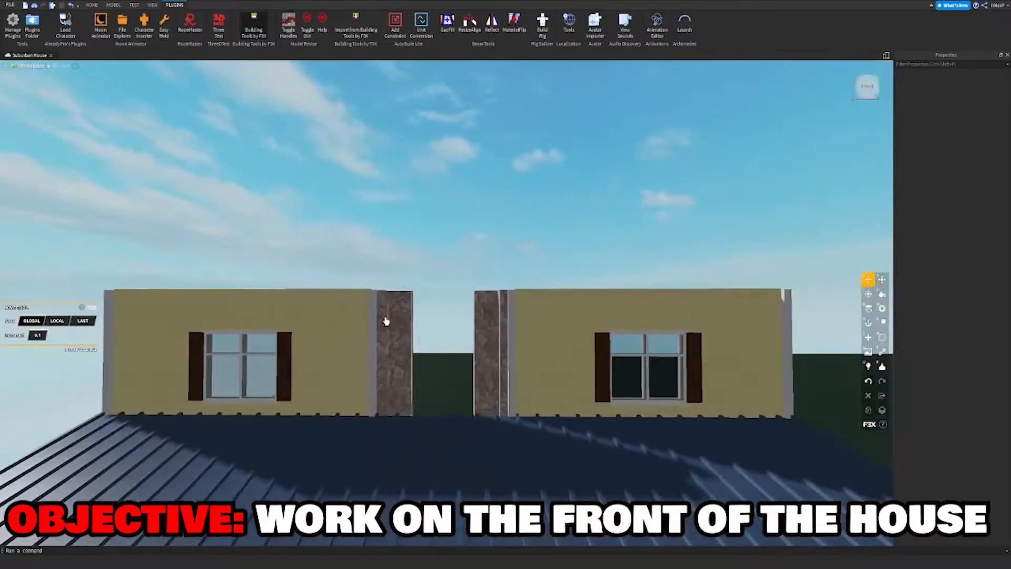
{"action": "key", "text": "a"}
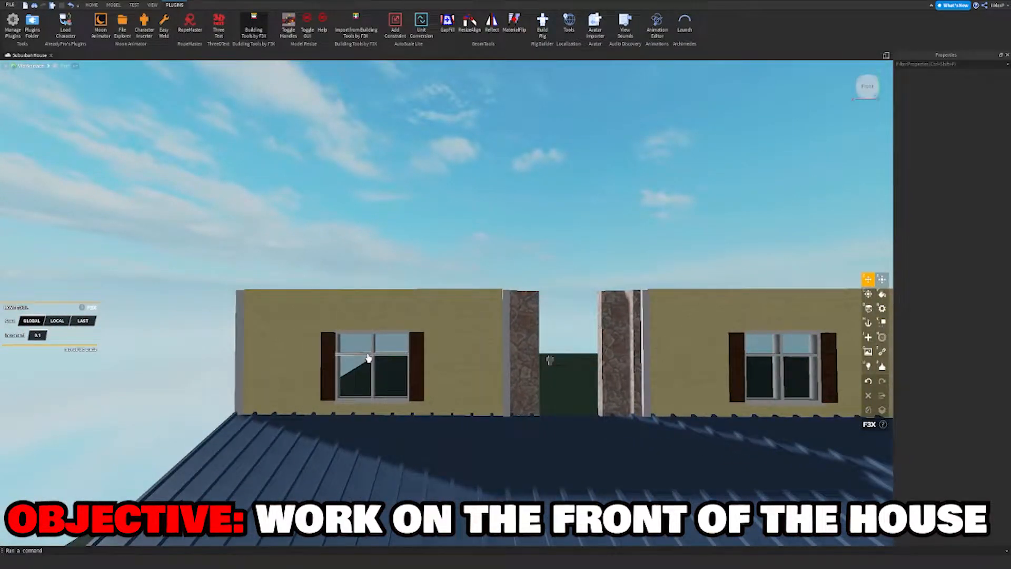
{"action": "left_click_drag", "start_coordinate": [301, 322], "coordinate": [439, 411], "text": "shift"}
{"action": "key", "text": "w"}
{"action": "key", "text": "a"}
{"action": "left_click", "coordinate": [423, 395], "text": "shift"}
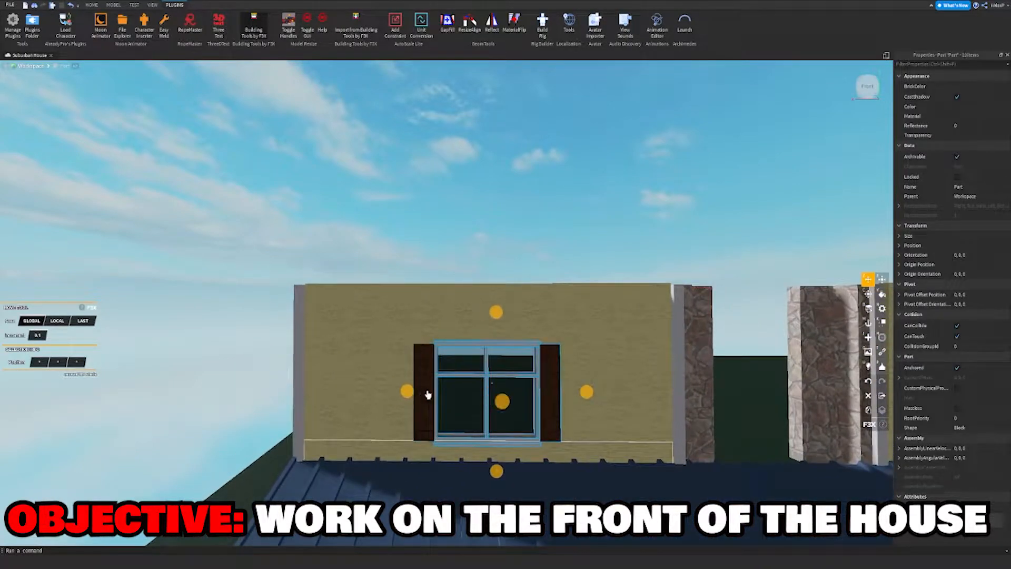
{"action": "left_click", "coordinate": [546, 379], "text": "shift"}
Duplicate the selected window and position the copy between the cobblestone strips in the central gap.
{"action": "key", "text": "shift+c"}
{"action": "mouse_move", "coordinate": [407, 391]}
{"action": "left_mouse_down"}
{"action": "mouse_move", "coordinate": [474, 393]}
{"action": "mouse_move", "coordinate": [407, 392]}
{"action": "left_mouse_up"}
{"action": "key", "text": "d"}
{"action": "key", "text": "w"}
{"action": "right_click_drag", "start_coordinate": [426, 390], "coordinate": [439, 390]}
{"action": "key", "text": "s"}
{"action": "left_click_drag", "start_coordinate": [450, 390], "coordinate": [419, 384]}
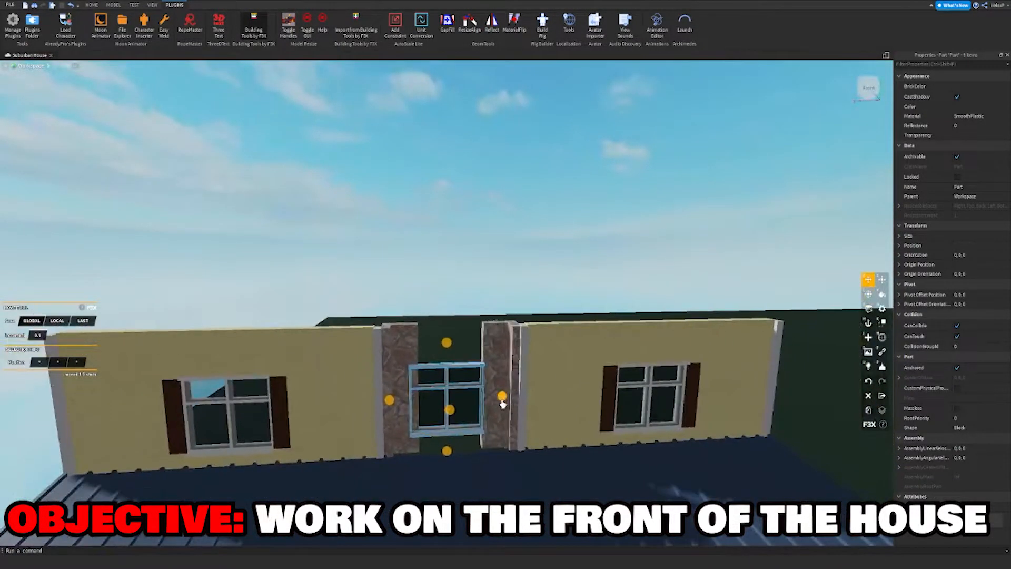
{"action": "left_click_drag", "start_coordinate": [503, 399], "coordinate": [504, 399]}
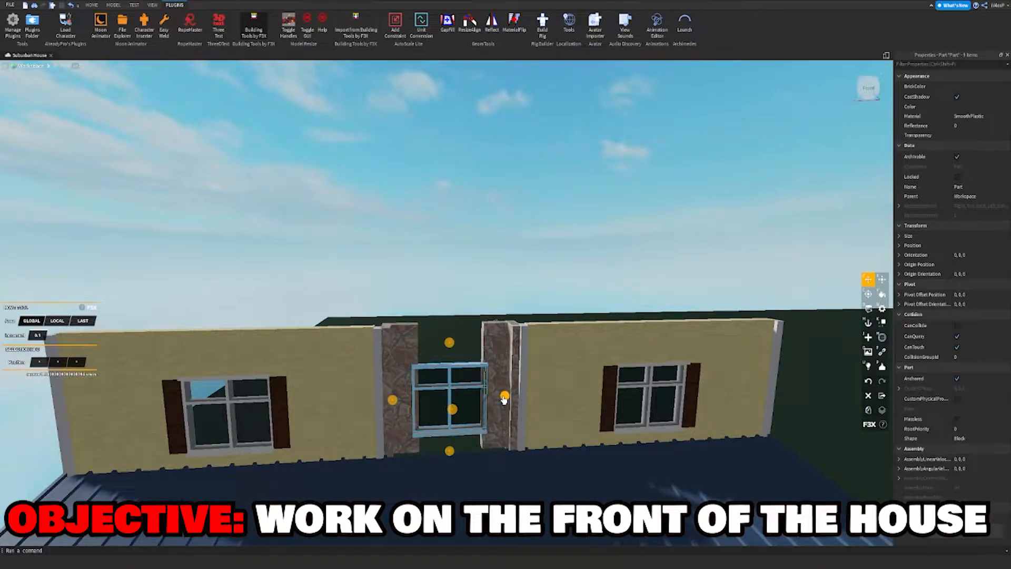
Examine the house front from a distance to judge the placement of the new central window.
{"action": "scroll", "coordinate": [479, 274], "scroll_direction": "down", "scroll_amount": 10}
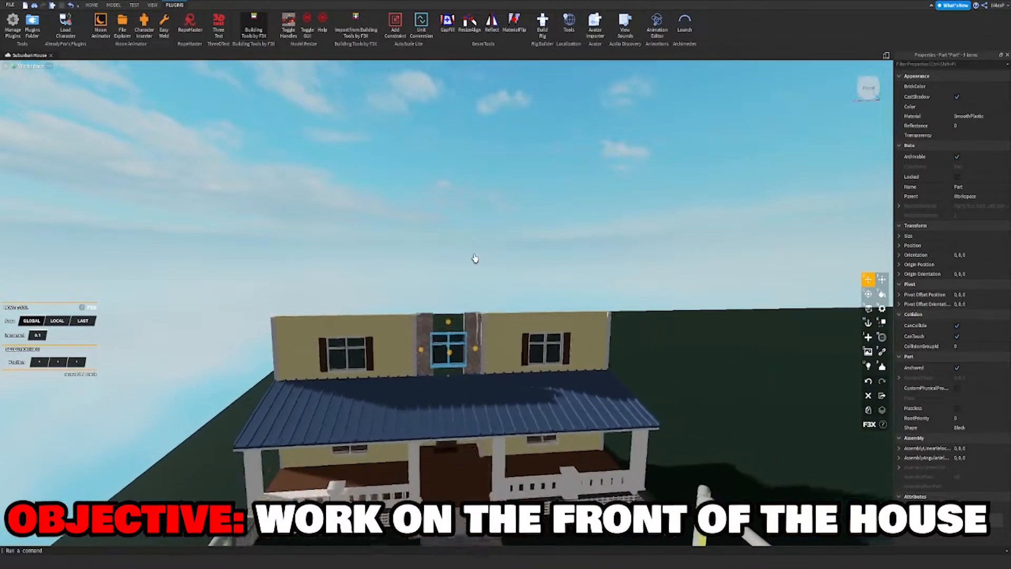
{"action": "key", "text": "s"}
{"action": "key", "text": "d"}
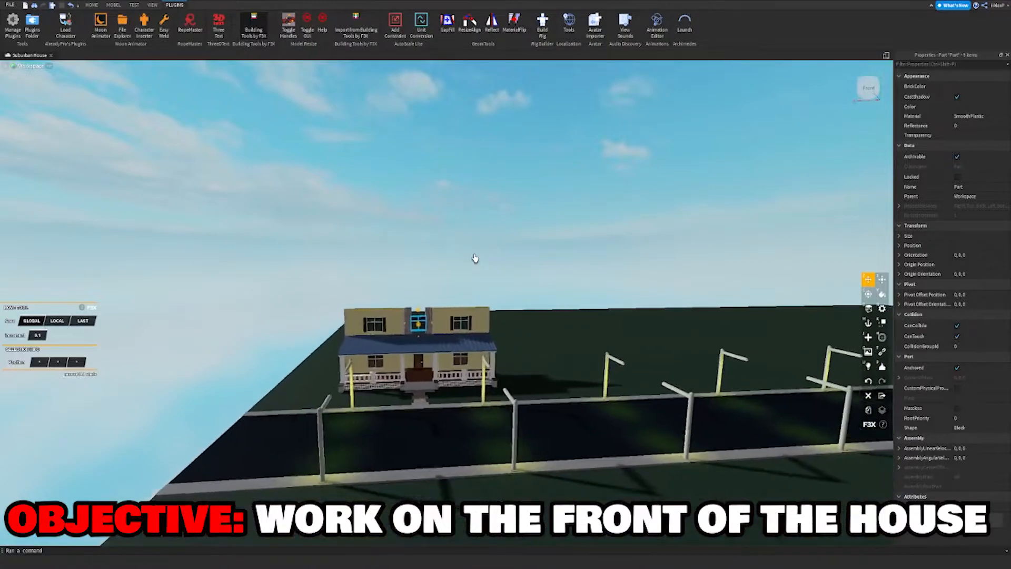
{"action": "right_click_drag", "start_coordinate": [475, 258], "coordinate": [442, 323]}
{"action": "key", "text": "w"}
{"action": "key", "text": "a"}
{"action": "key", "text": "w"}
{"action": "right_click_drag", "start_coordinate": [443, 323], "coordinate": [442, 323]}
{"action": "key", "text": "s"}
{"action": "left_click", "coordinate": [407, 254]}
Narrow the inner cobblestone strip on the right side of the gap to 2.1 studs, ending it at the window edge.
{"action": "key", "text": "w"}
{"action": "key", "text": "a"}
{"action": "key", "text": "x"}
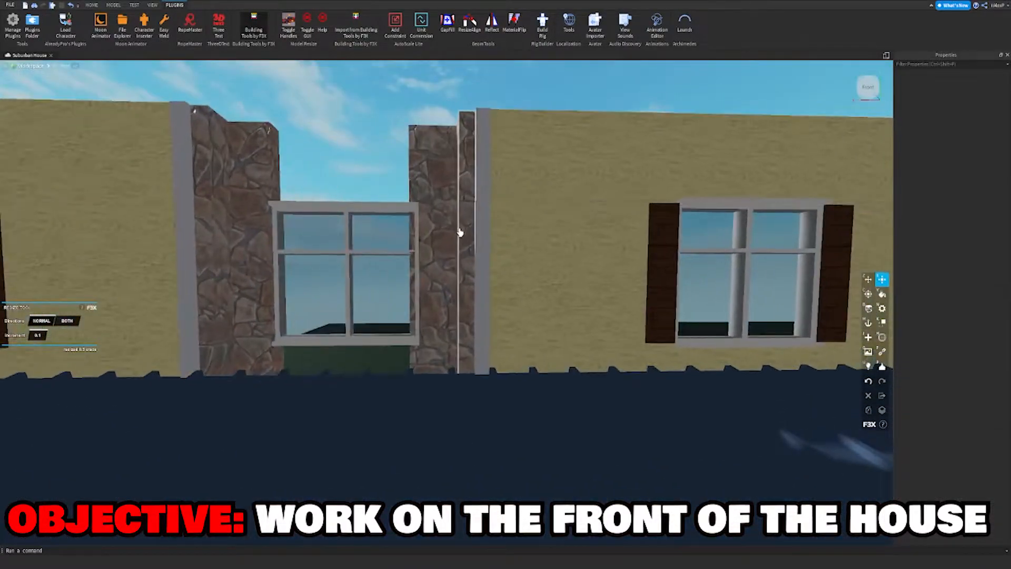
{"action": "left_click", "coordinate": [442, 234]}
{"action": "left_click_drag", "start_coordinate": [371, 257], "coordinate": [385, 262]}
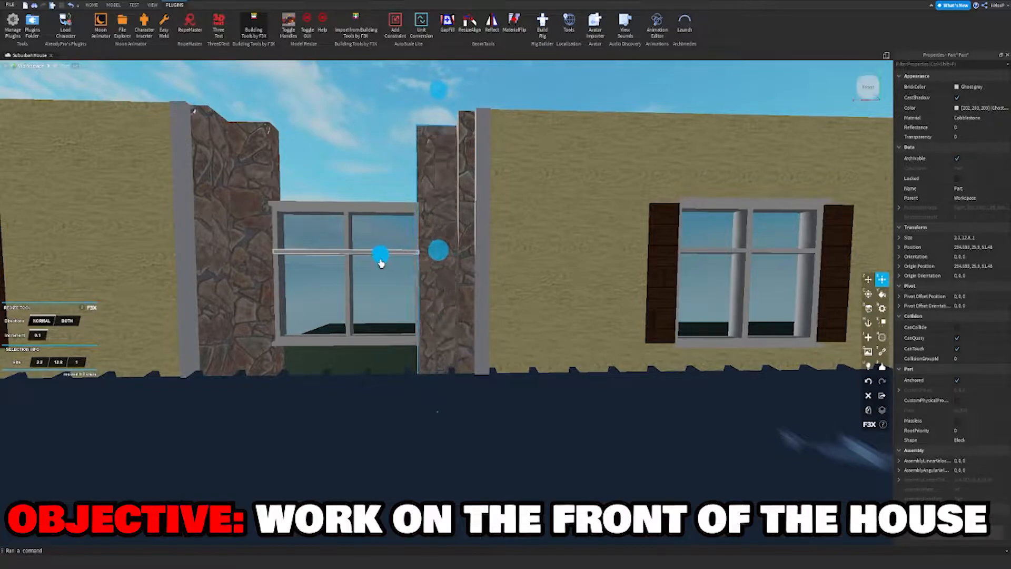
{"action": "key", "text": "s"}
{"action": "left_click", "coordinate": [397, 147]}
Examine up close how the central window frame meets the cobblestone strips on both sides.
{"action": "key", "text": "w"}
{"action": "right_click_drag", "start_coordinate": [397, 147], "coordinate": [396, 147]}
{"action": "right_click_drag", "start_coordinate": [678, 298], "coordinate": [680, 301]}
{"action": "key", "text": "s"}
{"action": "key", "text": "z"}
{"action": "key", "text": "w"}
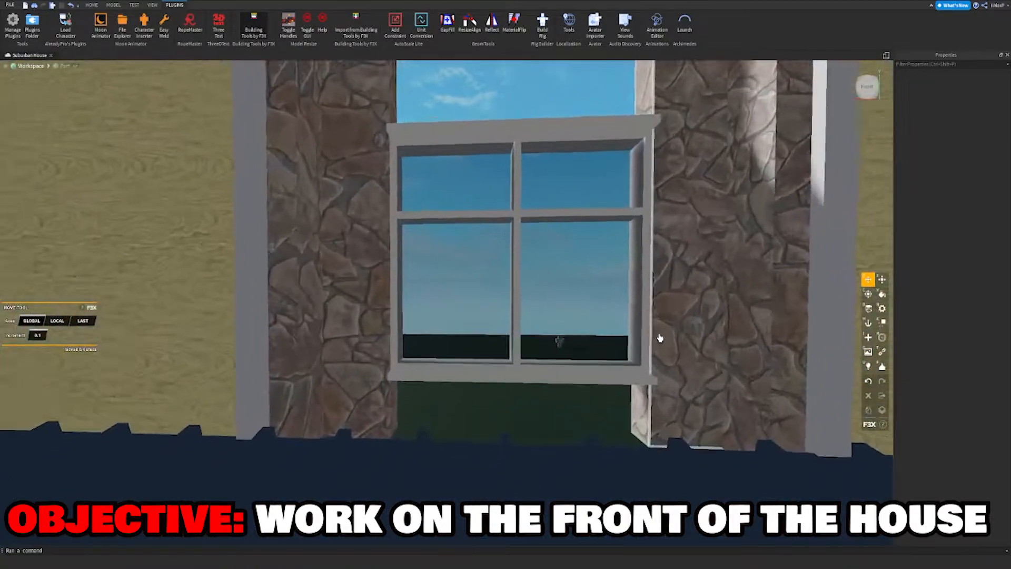
{"action": "key", "text": "w"}
{"action": "right_click_drag", "start_coordinate": [660, 338], "coordinate": [660, 337]}
{"action": "key", "text": "s"}
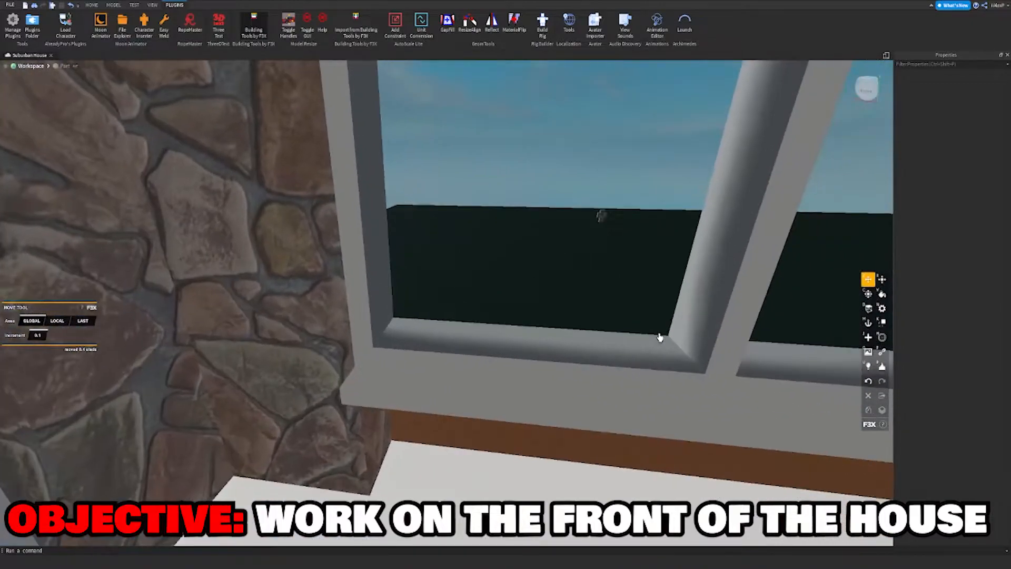
{"action": "key", "text": "w"}
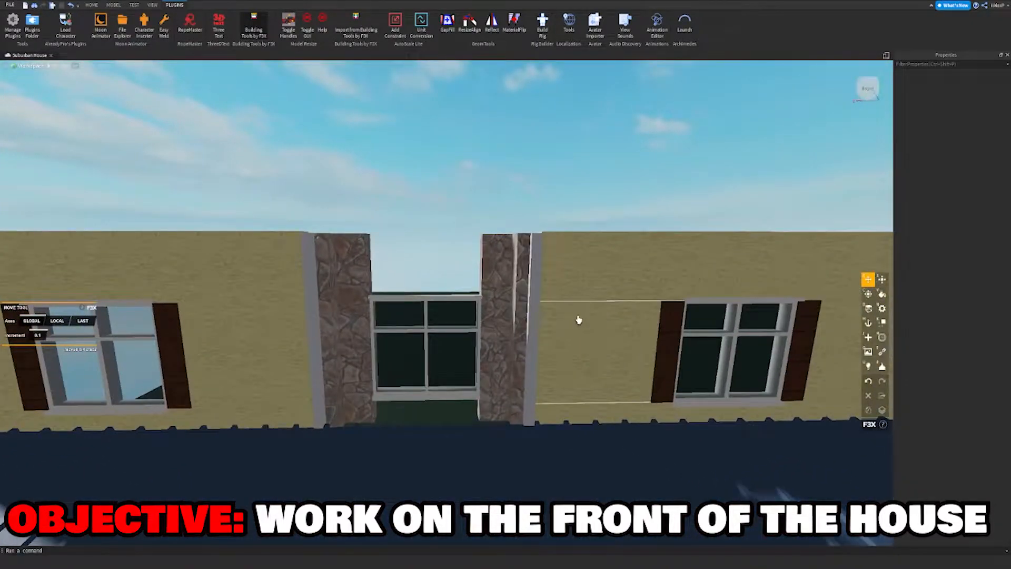
Duplicate the inner right cobblestone strip and resize the copy to 4 studs tall, spanning the opening above the central window.
{"action": "left_click", "coordinate": [495, 329]}
{"action": "left_click_drag", "start_coordinate": [512, 332], "coordinate": [505, 329]}
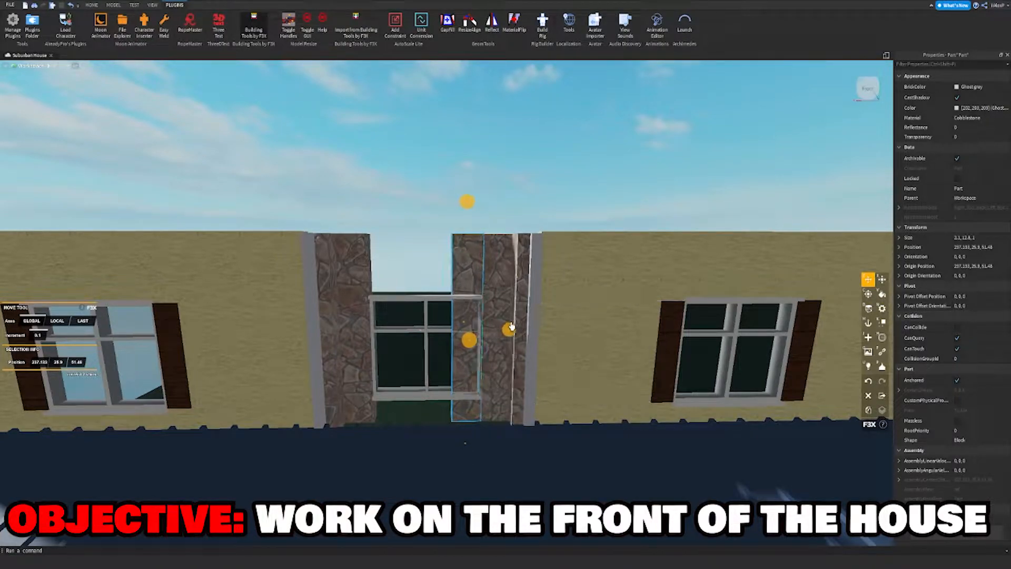
{"action": "left_click_drag", "start_coordinate": [467, 446], "coordinate": [480, 390]}
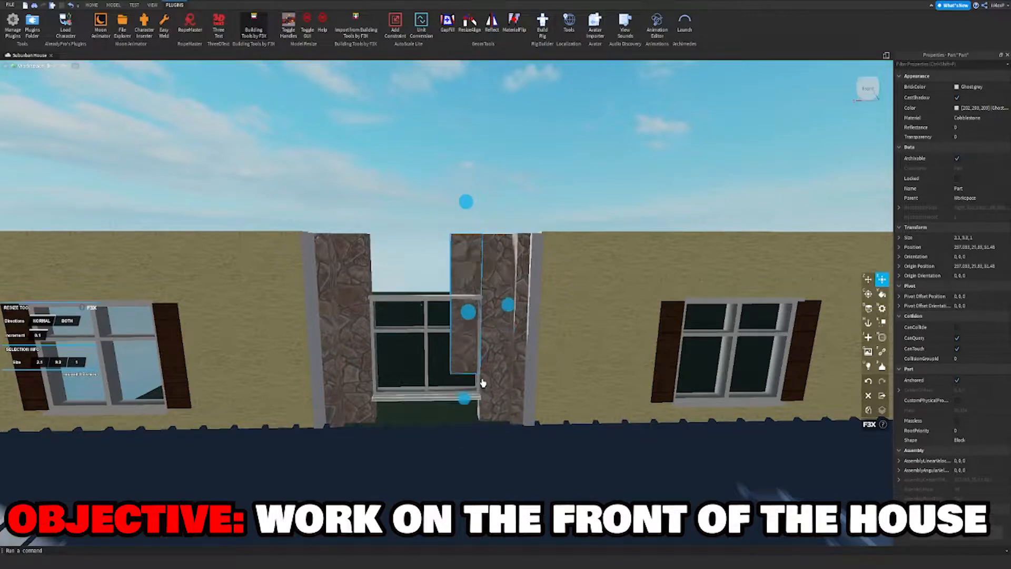
{"action": "left_click_drag", "start_coordinate": [426, 267], "coordinate": [425, 270]}
{"action": "key", "text": "a"}
{"action": "key", "text": "w"}
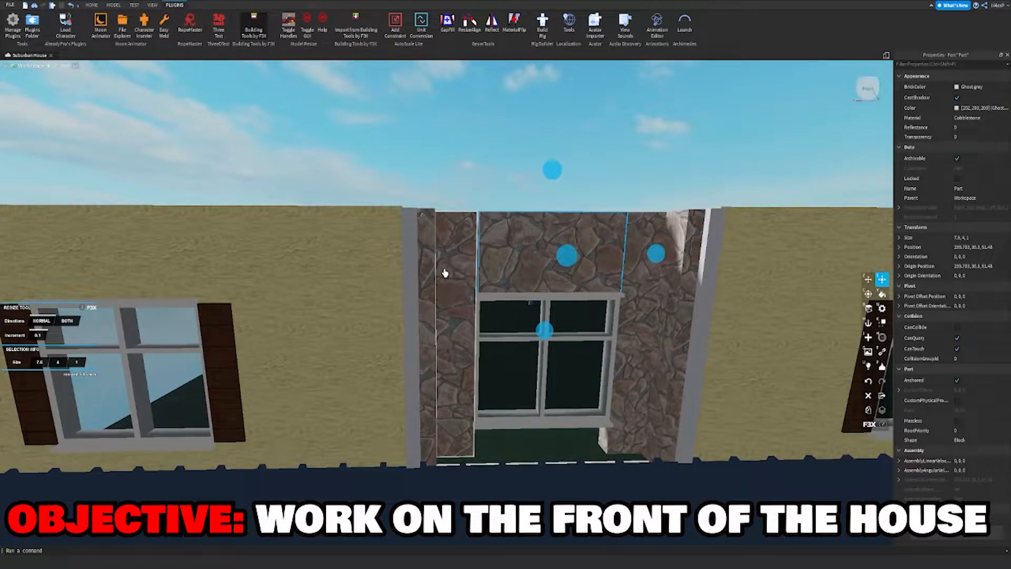
Duplicate the cobblestone piece above the central window and lower the copy to fill the opening beneath it.
{"action": "key", "text": "z"}
{"action": "left_click_drag", "start_coordinate": [550, 176], "coordinate": [509, 360]}
{"action": "key", "text": "s"}
{"action": "key", "text": "w"}
{"action": "right_click_drag", "start_coordinate": [508, 360], "coordinate": [509, 360]}
{"action": "left_click_drag", "start_coordinate": [509, 360], "coordinate": [508, 361]}
{"action": "right_click_drag", "start_coordinate": [509, 360], "coordinate": [509, 360]}
{"action": "left_click_drag", "start_coordinate": [509, 360], "coordinate": [524, 335]}
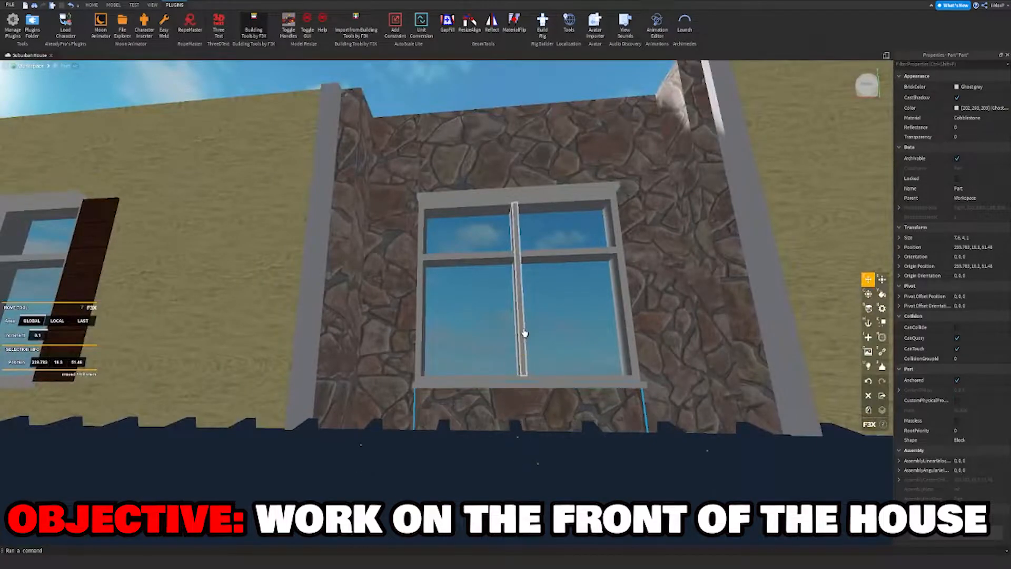
{"action": "key", "text": "s"}
{"action": "right_click_drag", "start_coordinate": [523, 335], "coordinate": [542, 253]}
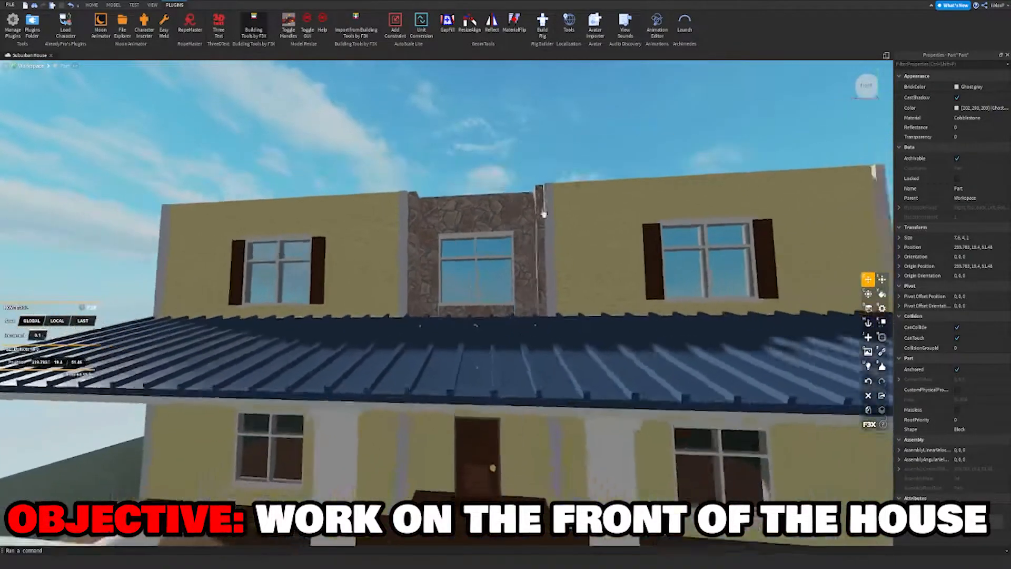
{"action": "left_click", "coordinate": [525, 119]}
Select the cobblestone pieces beside and above the central window and lower their tops below the top of the neighboring walls.
{"action": "key", "text": "s"}
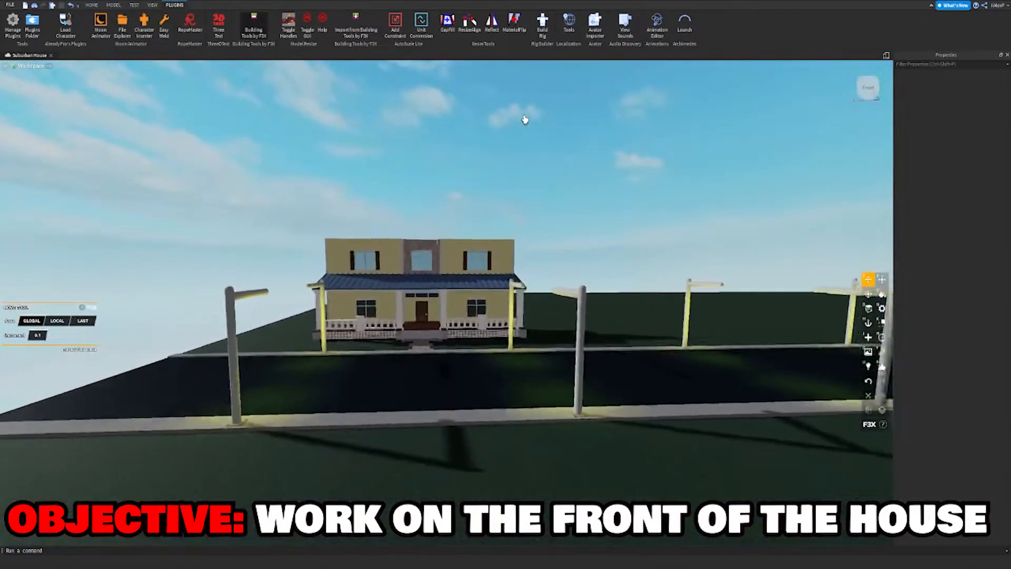
{"action": "key", "text": "w"}
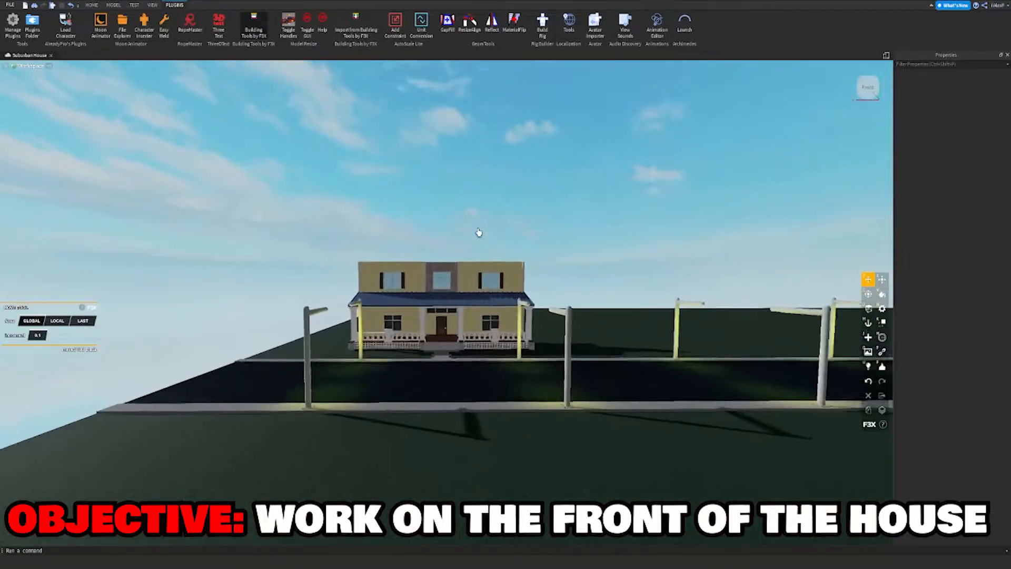
{"action": "key", "text": "w"}
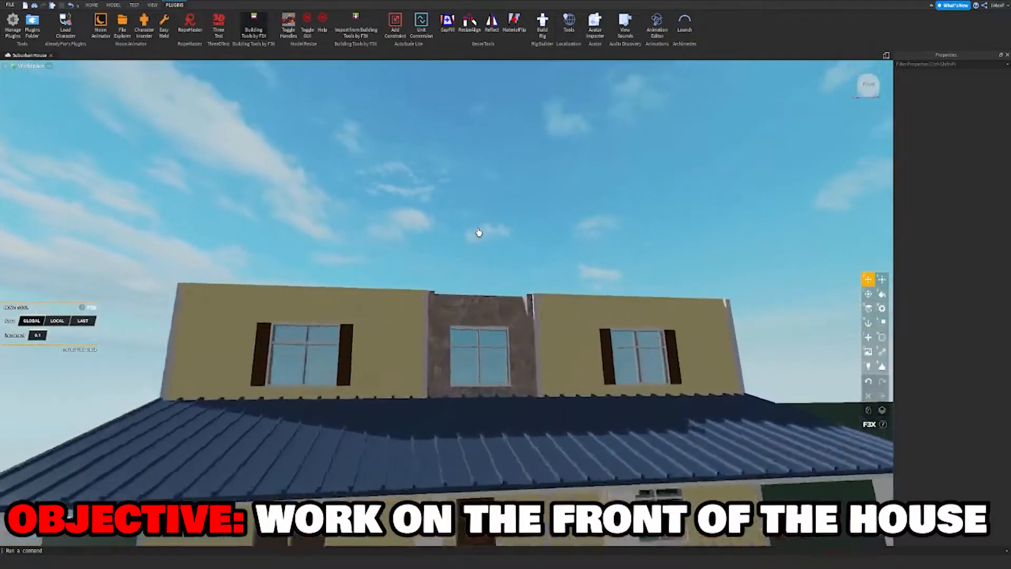
{"action": "left_click", "coordinate": [307, 312]}
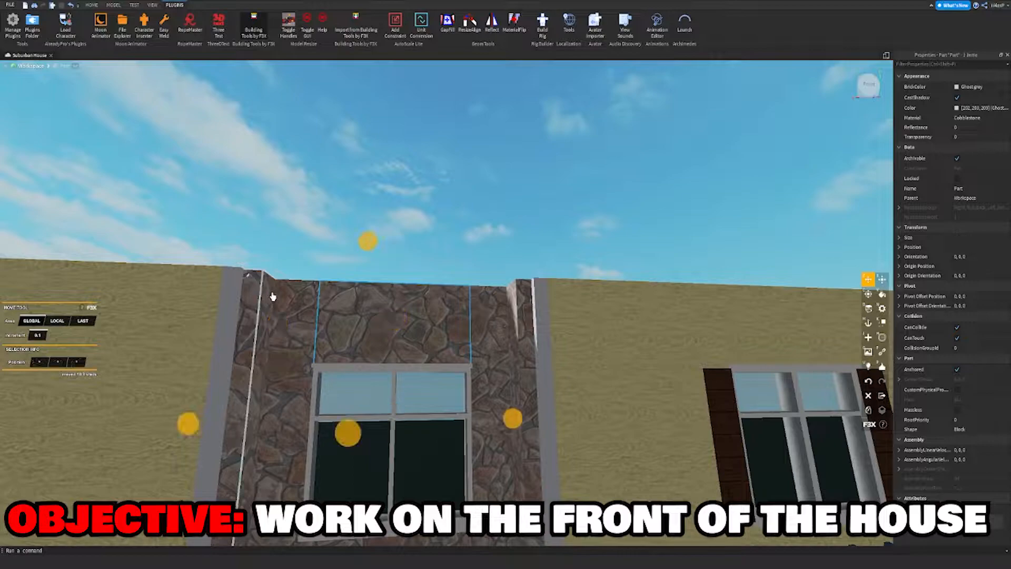
{"action": "left_click", "coordinate": [518, 307], "text": "shift"}
{"action": "key", "text": "x"}
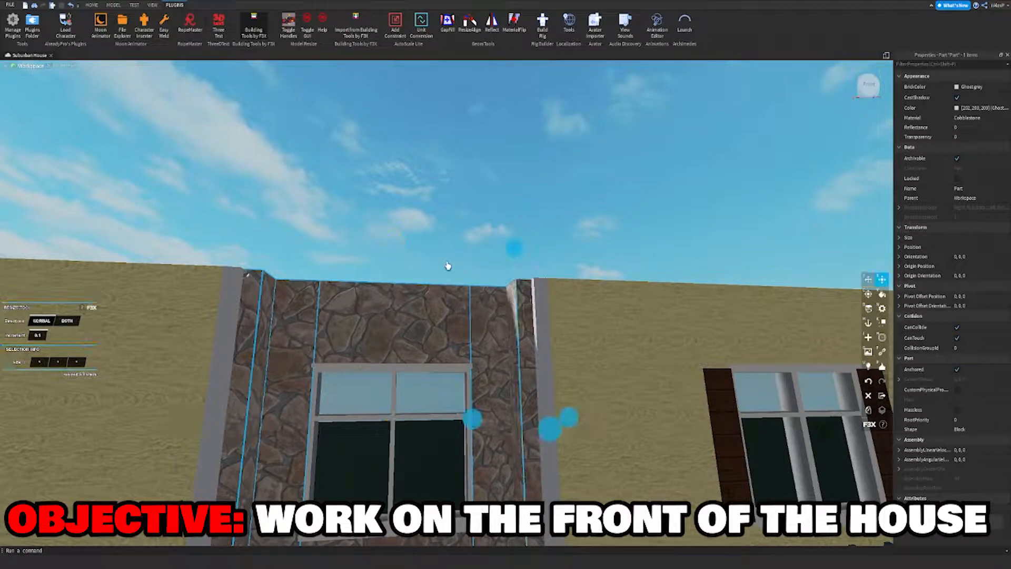
{"action": "left_click_drag", "start_coordinate": [515, 252], "coordinate": [514, 295]}
{"action": "right_click_drag", "start_coordinate": [515, 295], "coordinate": [515, 297]}
{"action": "key", "text": "s"}
Duplicate the selected cobblestone pieces and stack the copies directly on top of the originals.
{"action": "key", "text": "z"}
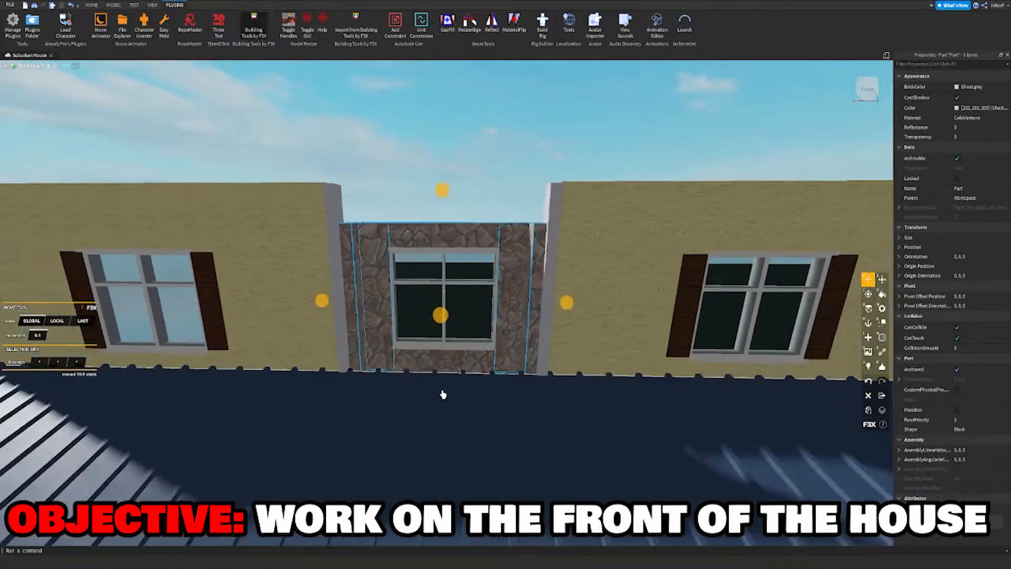
{"action": "key", "text": "shift+c"}
{"action": "left_click_drag", "start_coordinate": [445, 397], "coordinate": [461, 248]}
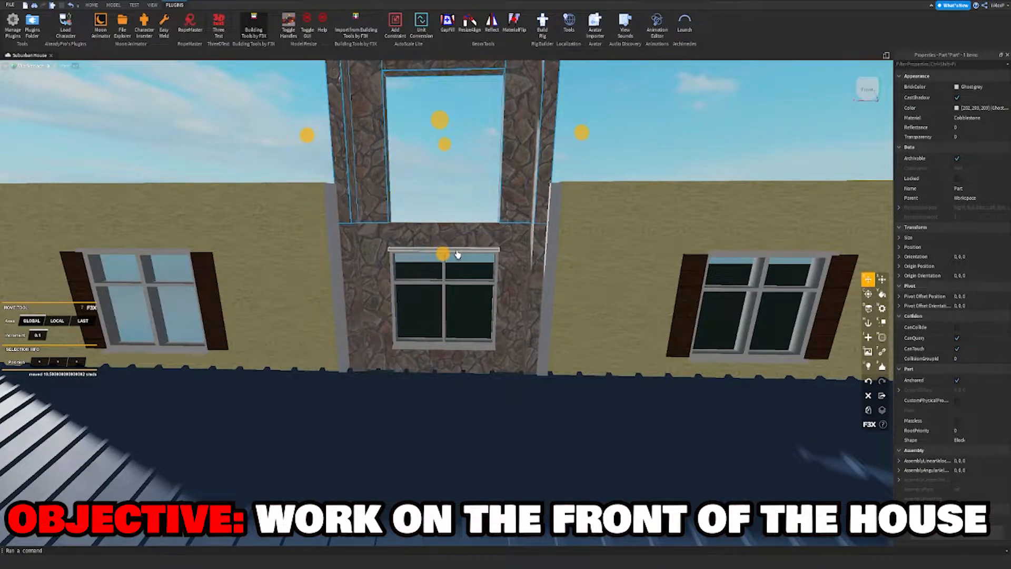
{"action": "mouse_move", "coordinate": [456, 256]}
{"action": "left_mouse_down"}
{"action": "mouse_move", "coordinate": [467, 235]}
{"action": "mouse_move", "coordinate": [458, 254]}
{"action": "left_mouse_up"}
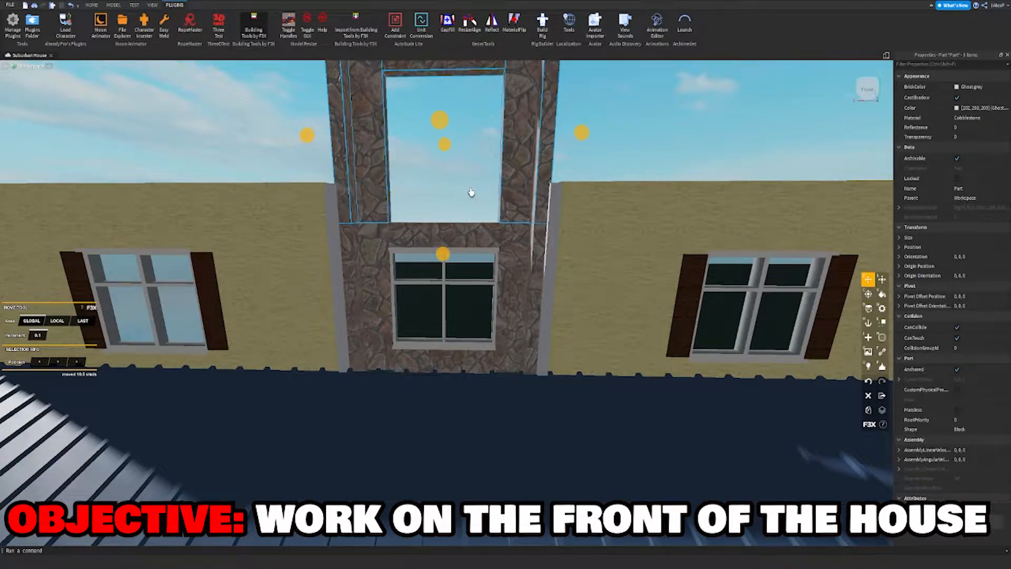
Select the stacked upper copies, set their color to 254, 243, 187 and change their material to Wood.
{"action": "scroll", "coordinate": [471, 192], "scroll_direction": "down", "scroll_amount": 3}
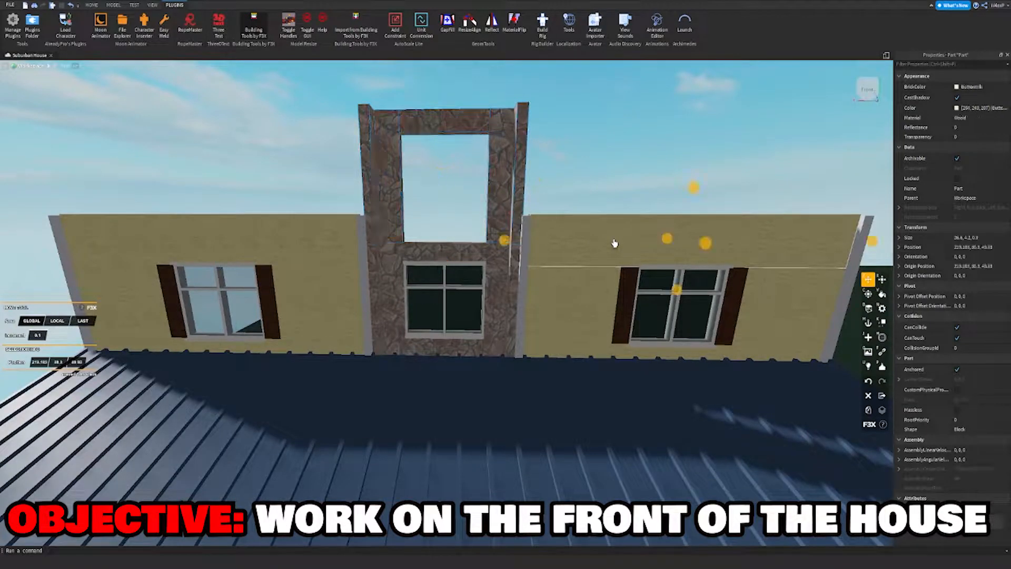
{"action": "left_click_drag", "start_coordinate": [346, 111], "coordinate": [554, 243]}
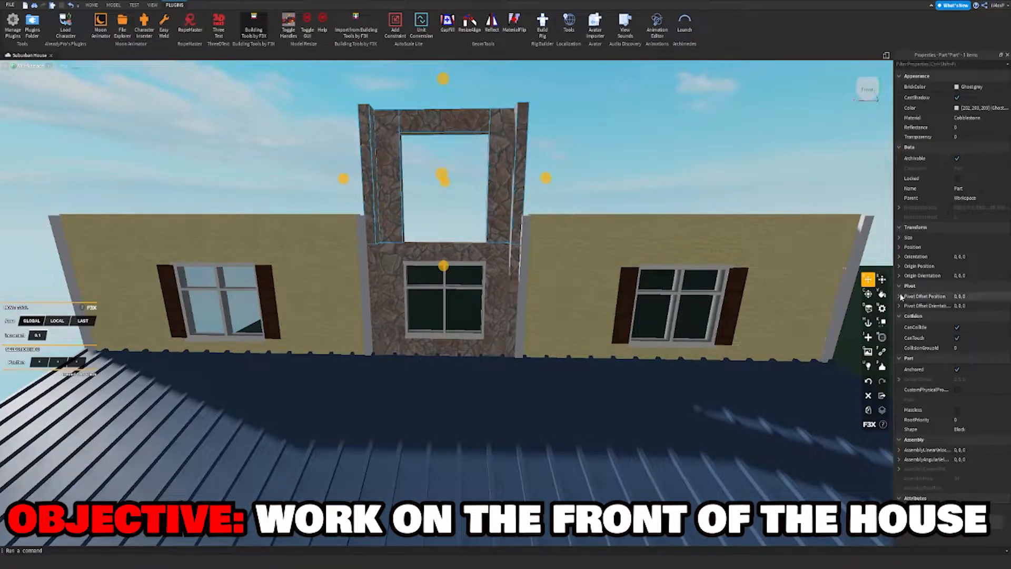
{"action": "left_click", "coordinate": [882, 294]}
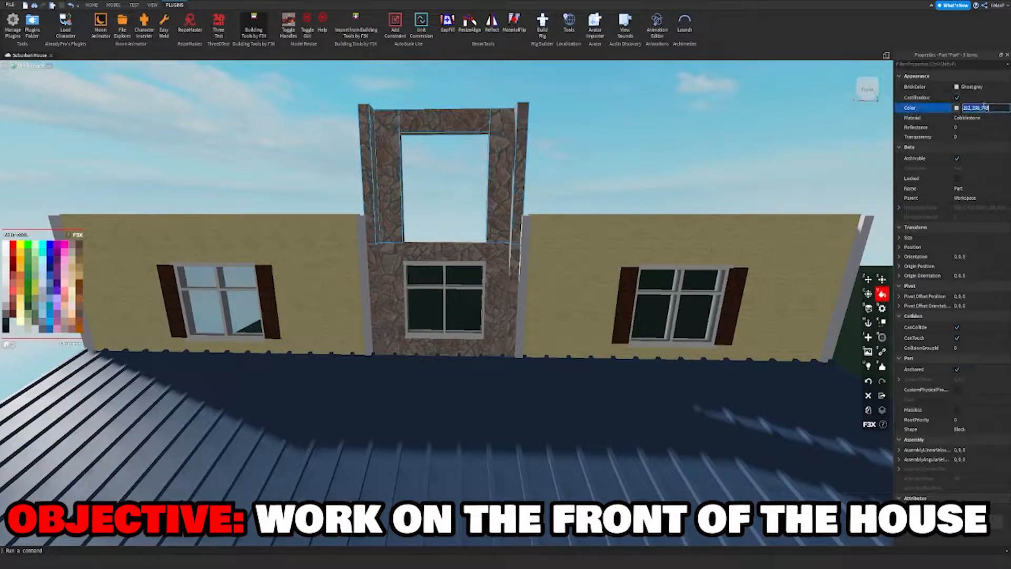
{"action": "type", "text": "254, 243, 187"}
{"action": "key", "text": "Return"}
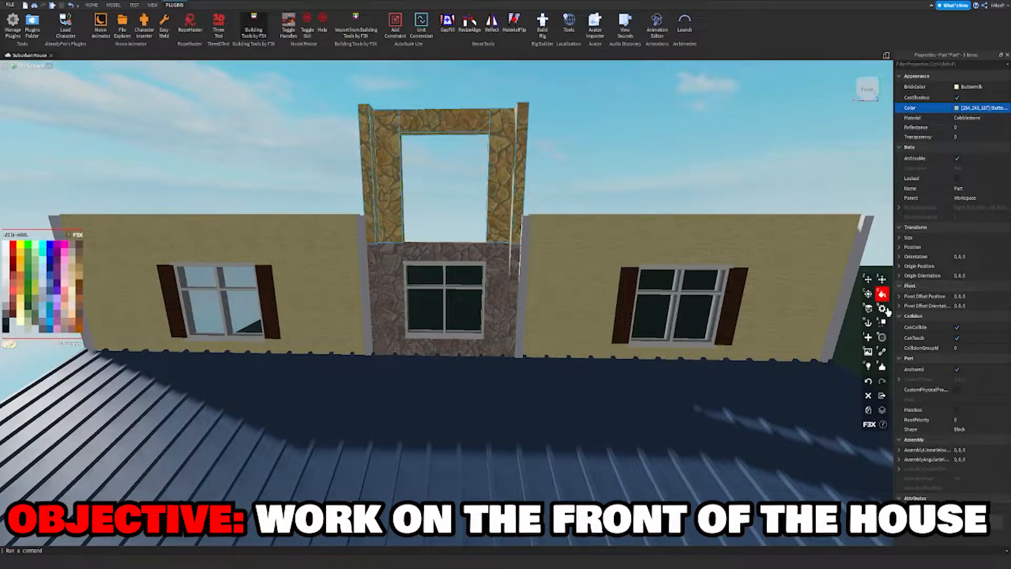
{"action": "left_click", "coordinate": [882, 309]}
{"action": "left_click", "coordinate": [65, 272]}
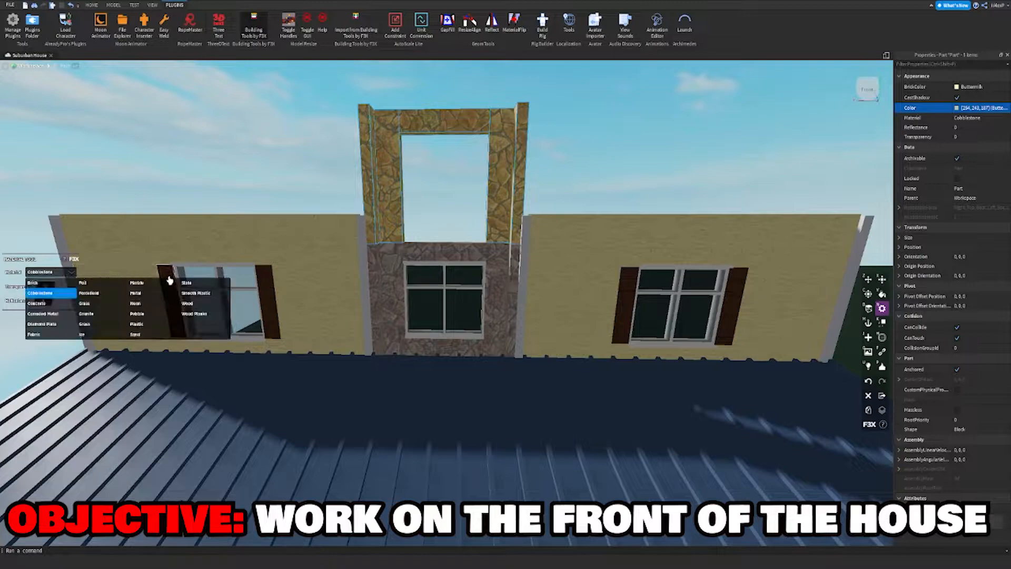
{"action": "left_click", "coordinate": [187, 304]}
Select the four upright wooden pieces above the cobblestone and shorten them to the height of the neighboring walls.
{"action": "left_click", "coordinate": [387, 154]}
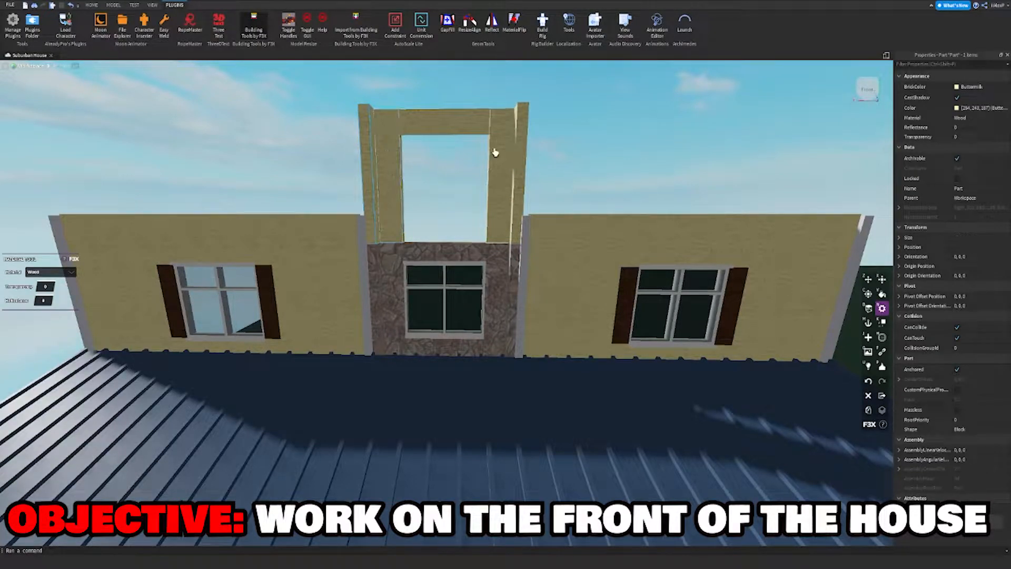
{"action": "left_click", "coordinate": [518, 152], "text": "shift"}
{"action": "right_click_drag", "start_coordinate": [519, 152], "coordinate": [519, 152]}
{"action": "key", "text": "x"}
{"action": "scroll", "coordinate": [489, 162], "scroll_direction": "up", "scroll_amount": 3}
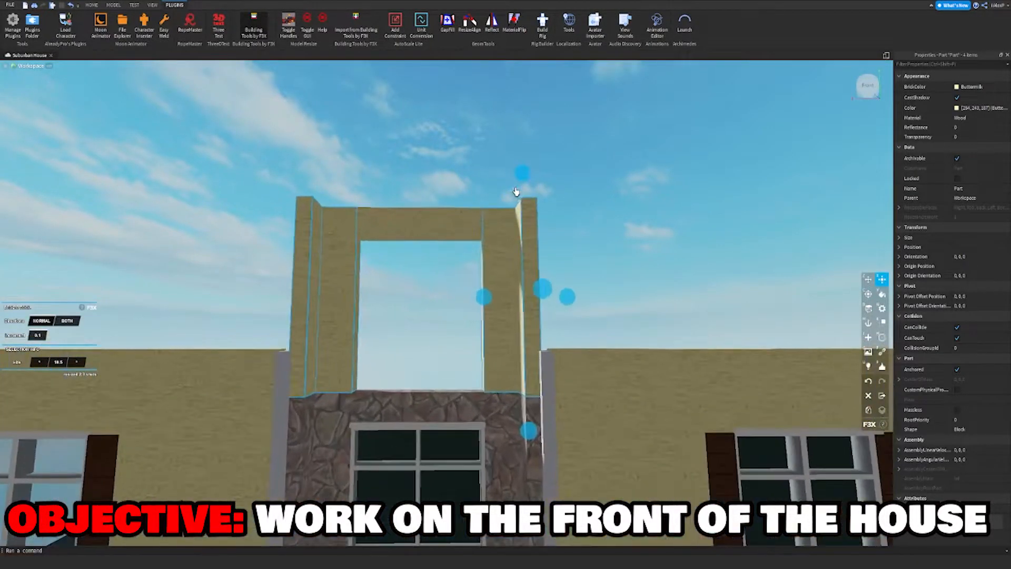
{"action": "left_click_drag", "start_coordinate": [524, 180], "coordinate": [514, 331]}
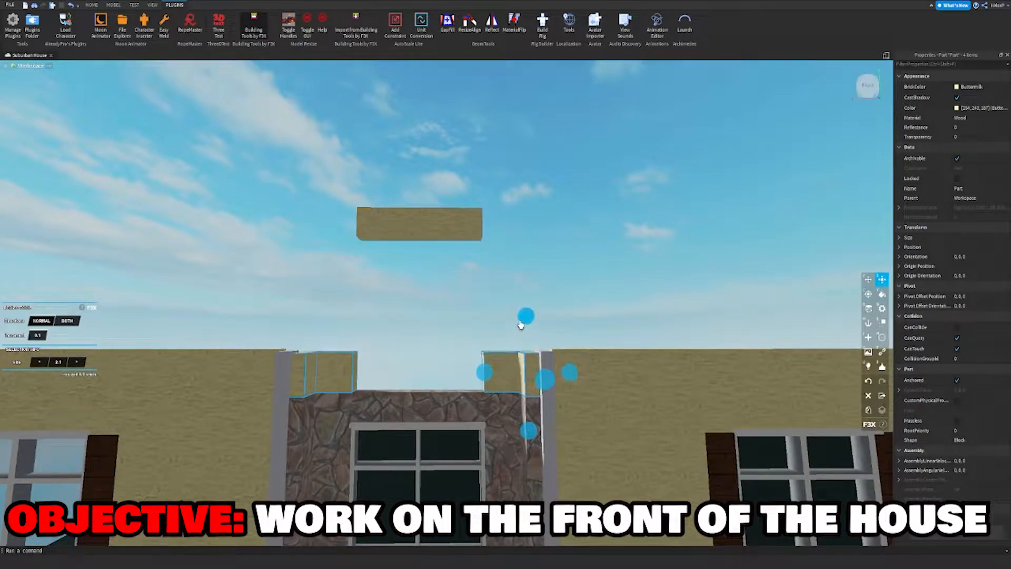
Lower the floating wooden piece onto the cobblestone above the central window and stretch its height to match the neighboring wood.
{"action": "left_click", "coordinate": [442, 200]}
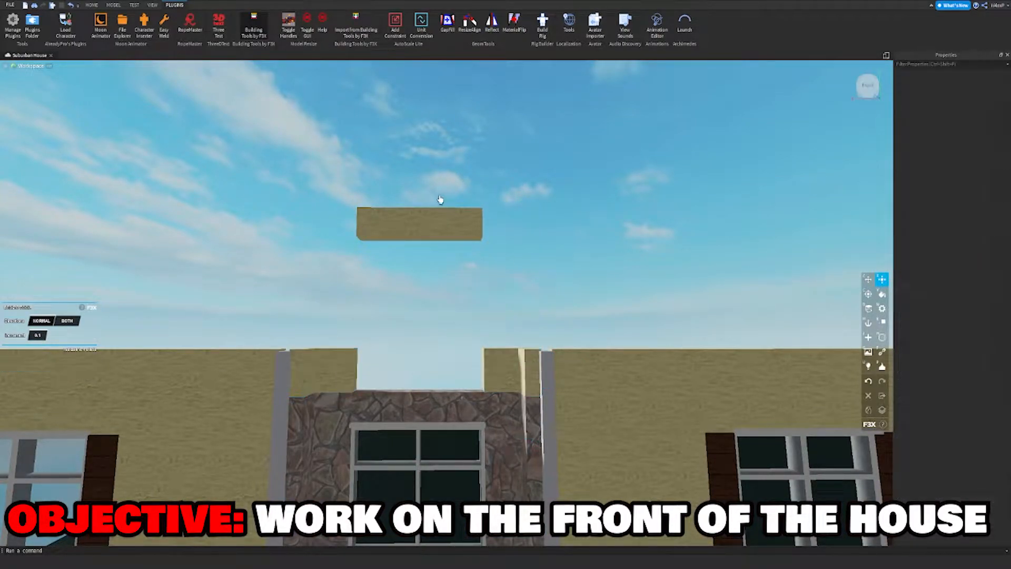
{"action": "left_click", "coordinate": [440, 224]}
{"action": "scroll", "coordinate": [440, 226], "scroll_direction": "down", "scroll_amount": 4}
{"action": "key", "text": "z"}
{"action": "left_click_drag", "start_coordinate": [428, 217], "coordinate": [428, 321]}
{"action": "scroll", "coordinate": [429, 342], "scroll_direction": "up", "scroll_amount": 10}
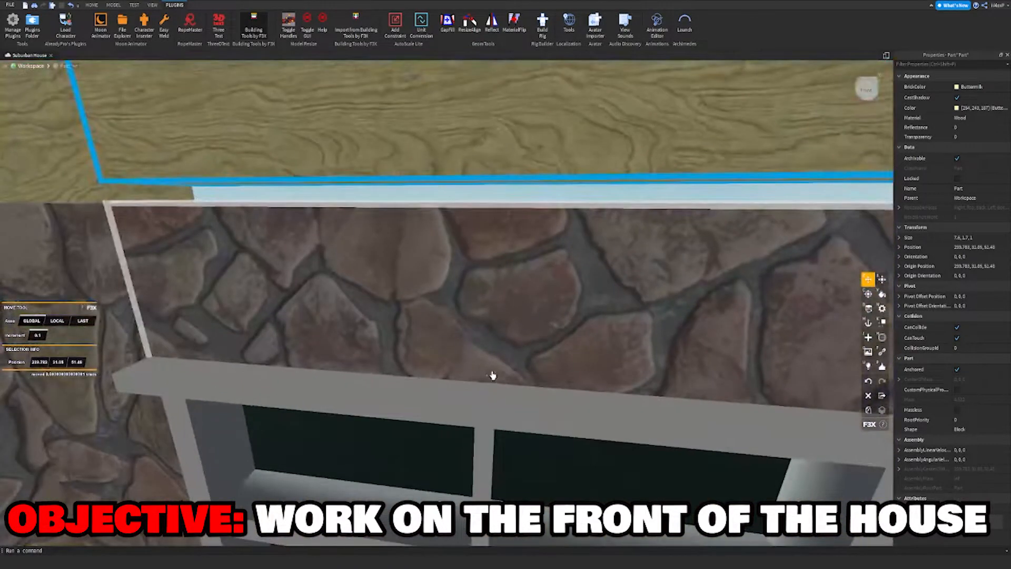
{"action": "scroll", "coordinate": [481, 393], "scroll_direction": "down", "scroll_amount": 10}
{"action": "key", "text": "x"}
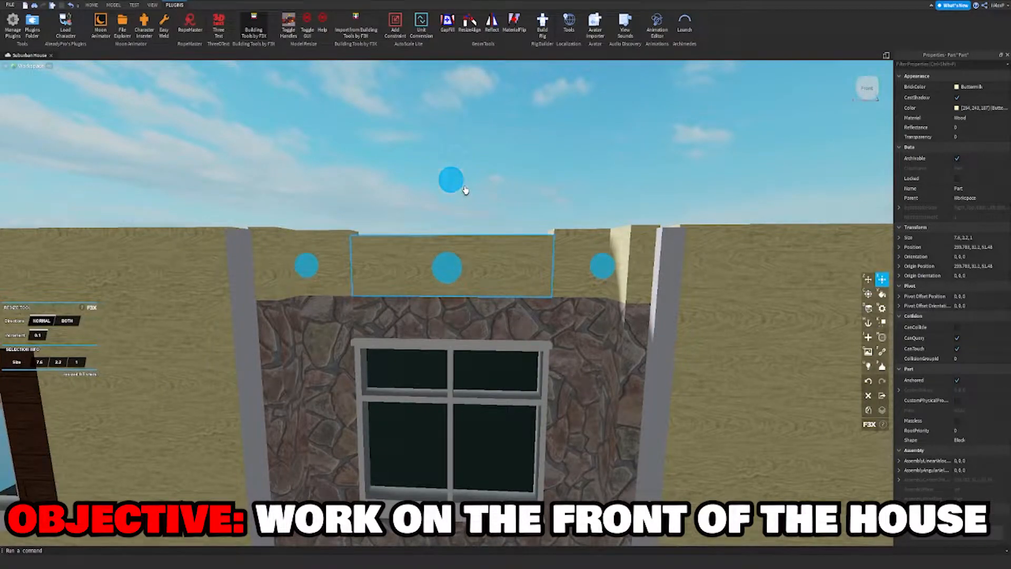
{"action": "left_click_drag", "start_coordinate": [465, 184], "coordinate": [465, 187]}
{"action": "scroll", "coordinate": [481, 181], "scroll_direction": "down", "scroll_amount": 10}
{"action": "left_click", "coordinate": [494, 177]}
{"action": "key", "text": "z"}
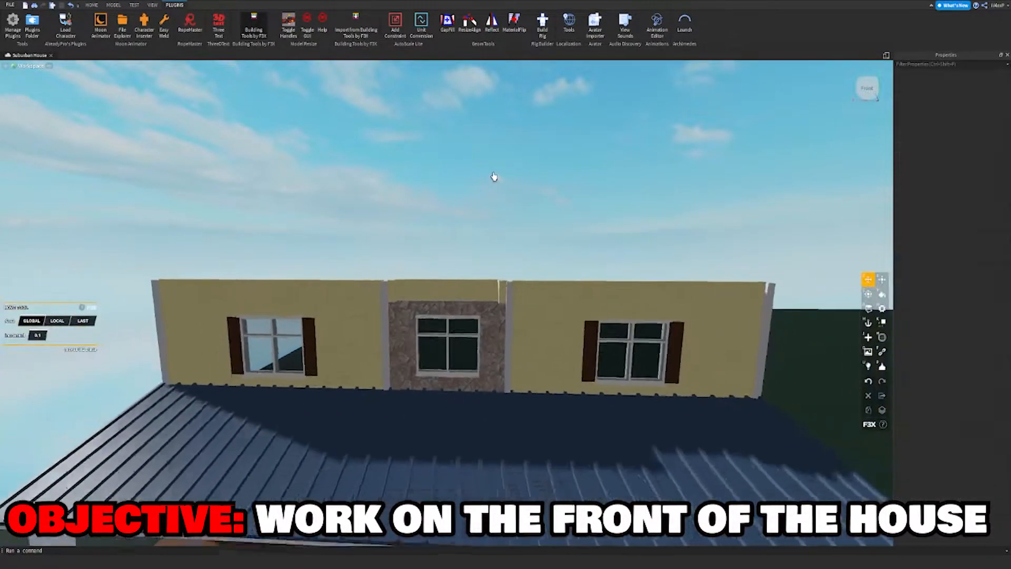
Select the four grey upright trim posts at the edges of both upper walls and match their height to the wall tops.
{"action": "scroll", "coordinate": [494, 177], "scroll_direction": "up", "scroll_amount": 4}
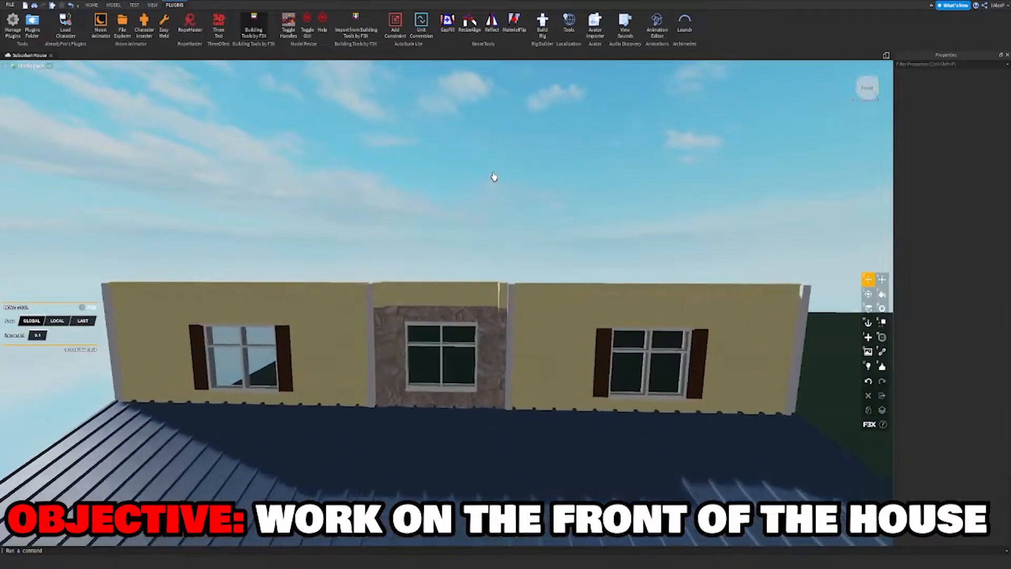
{"action": "scroll", "coordinate": [494, 177], "scroll_direction": "up", "scroll_amount": 6}
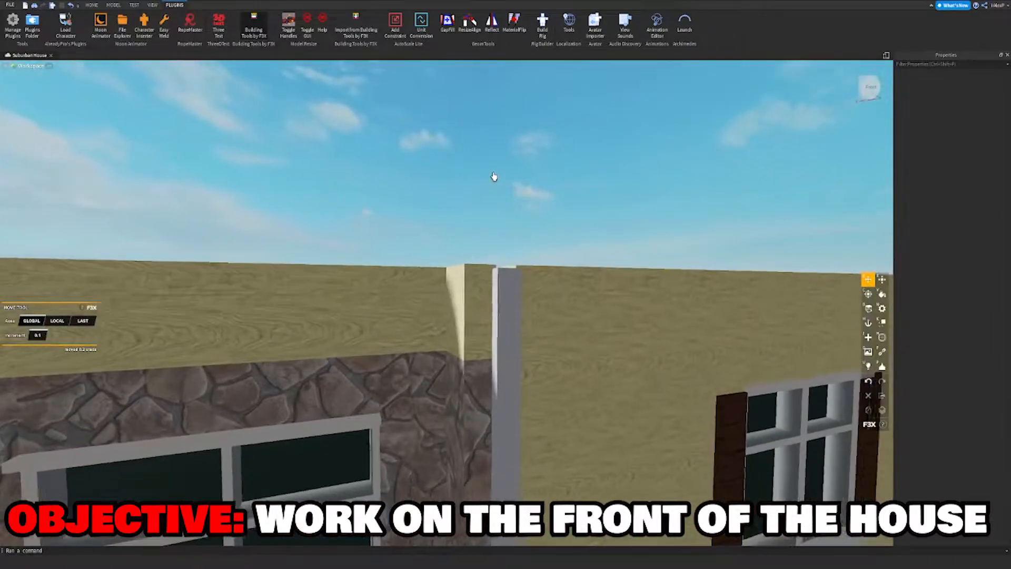
{"action": "scroll", "coordinate": [494, 177], "scroll_direction": "down", "scroll_amount": 10}
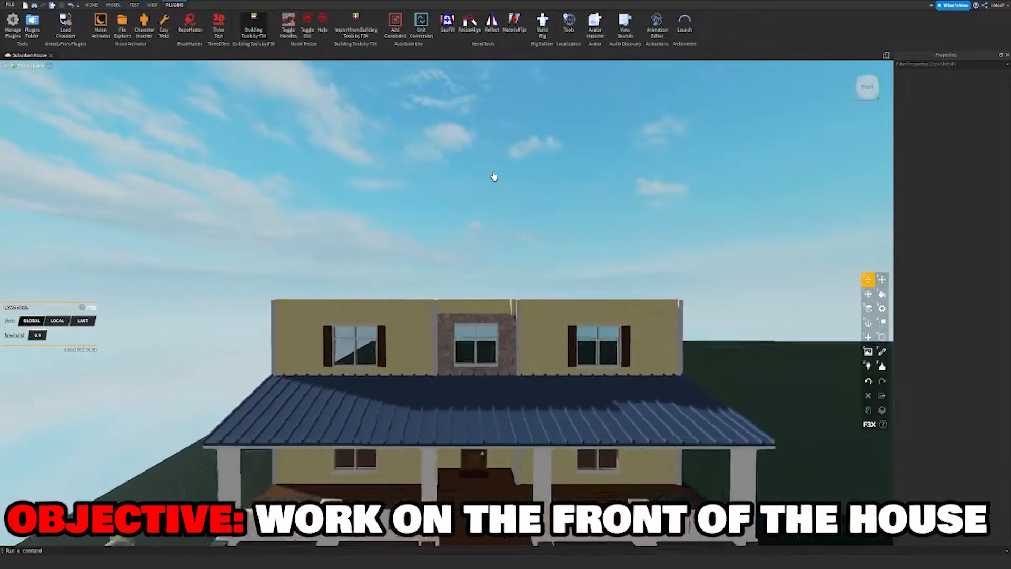
{"action": "scroll", "coordinate": [494, 176], "scroll_direction": "up", "scroll_amount": 5}
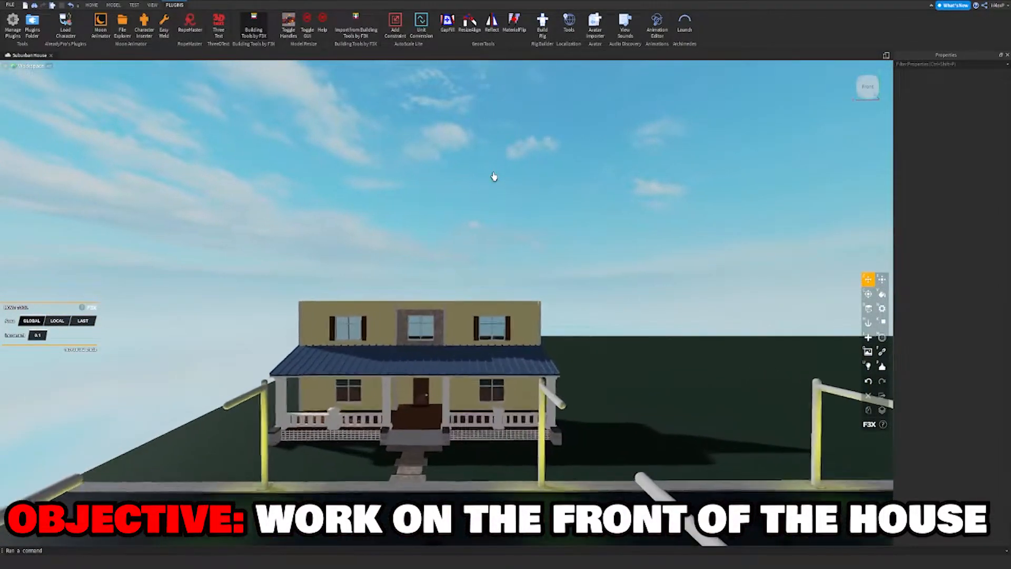
{"action": "key", "text": "w"}
{"action": "key", "text": "d"}
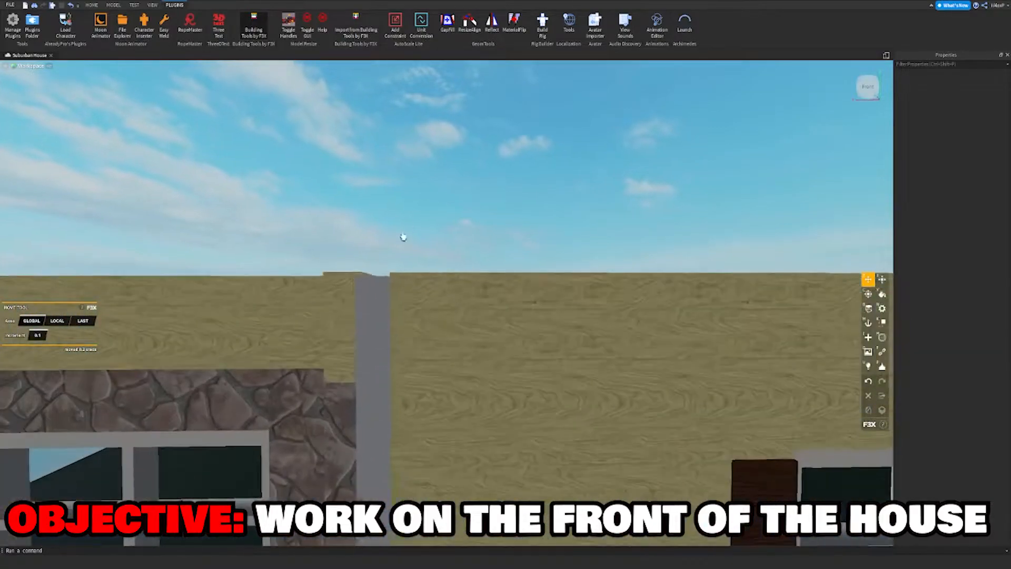
{"action": "left_click", "coordinate": [389, 309]}
{"action": "key", "text": "d"}
{"action": "key", "text": "s"}
{"action": "key", "text": "d"}
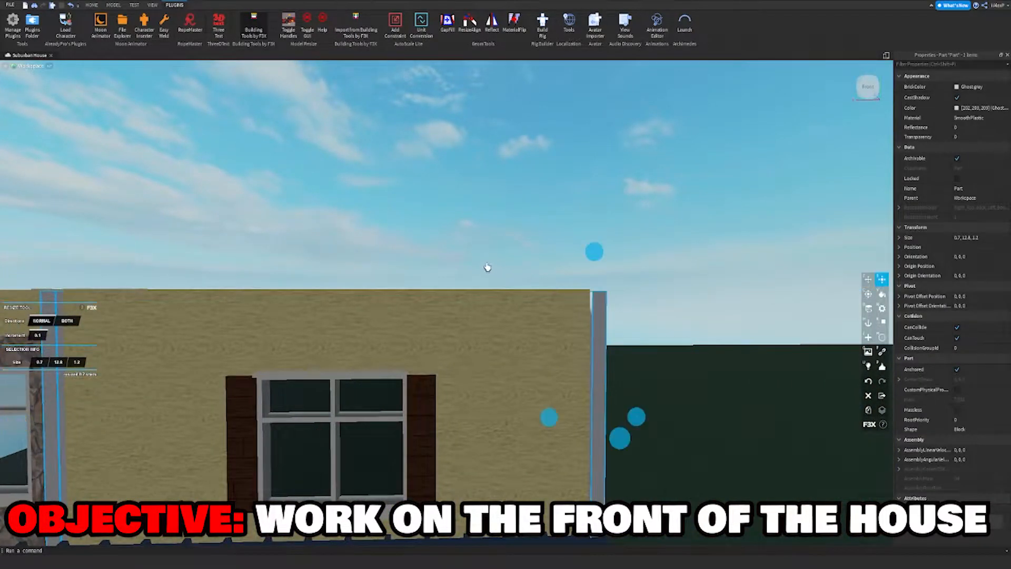
{"action": "key", "text": "a"}
{"action": "left_click", "coordinate": [431, 303], "text": "shift"}
{"action": "key", "text": "a"}
{"action": "key", "text": "a"}
{"action": "left_click", "coordinate": [219, 313], "text": "shift"}
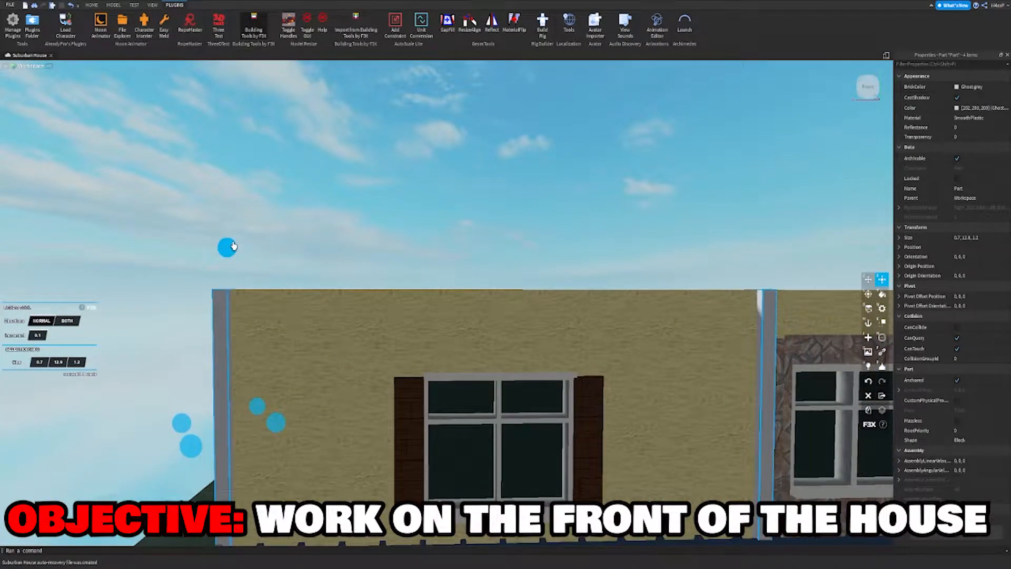
{"action": "key", "text": "s"}
{"action": "key", "text": "z"}
{"action": "left_click", "coordinate": [327, 197]}
Examine the whole front facade of the house from the street and from close up.
{"action": "key", "text": "d"}
{"action": "scroll", "coordinate": [379, 246], "scroll_direction": "down", "scroll_amount": 5}
{"action": "key", "text": "a"}
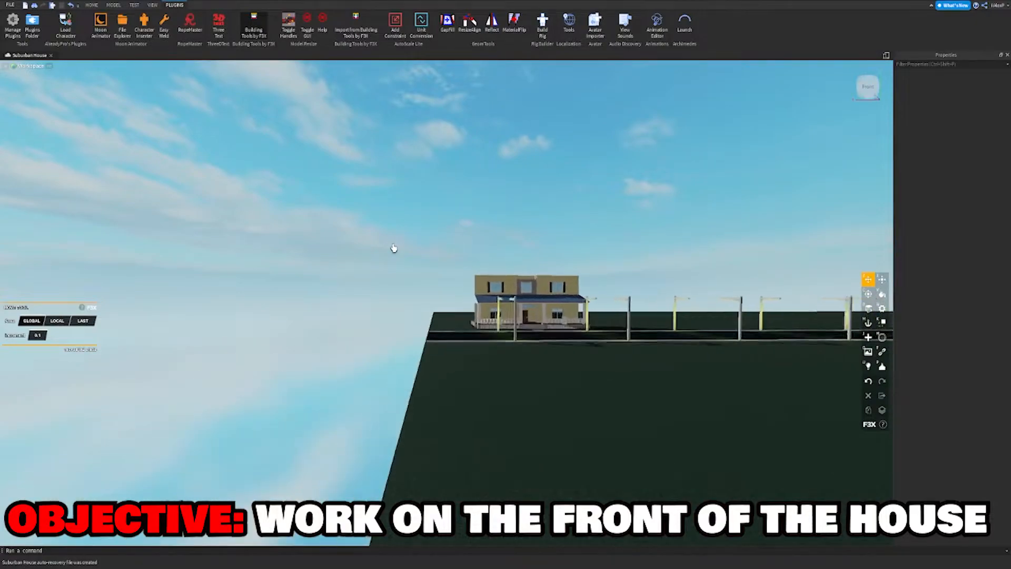
{"action": "key", "text": "w"}
{"action": "key", "text": "d"}
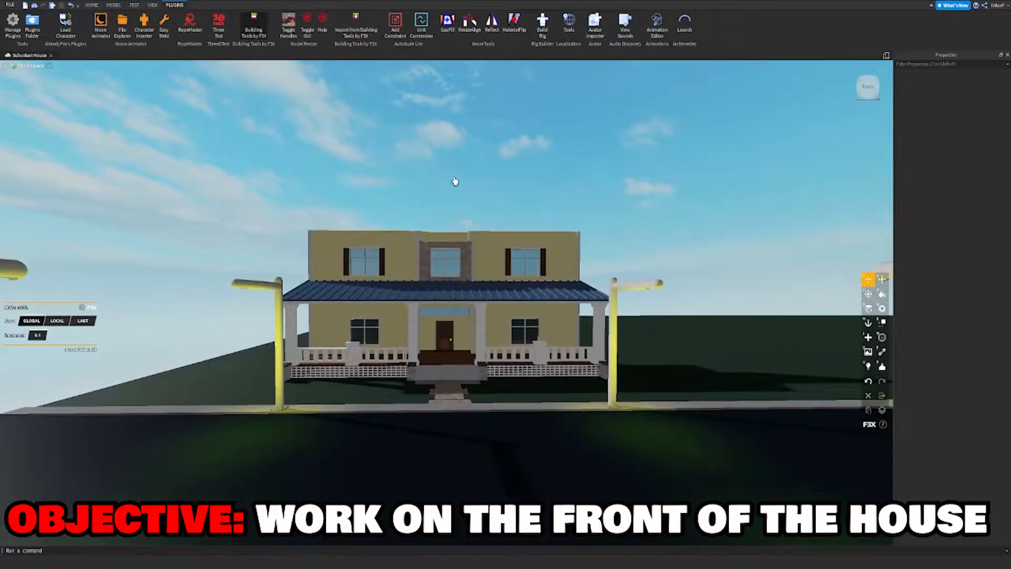
{"action": "key", "text": "w"}
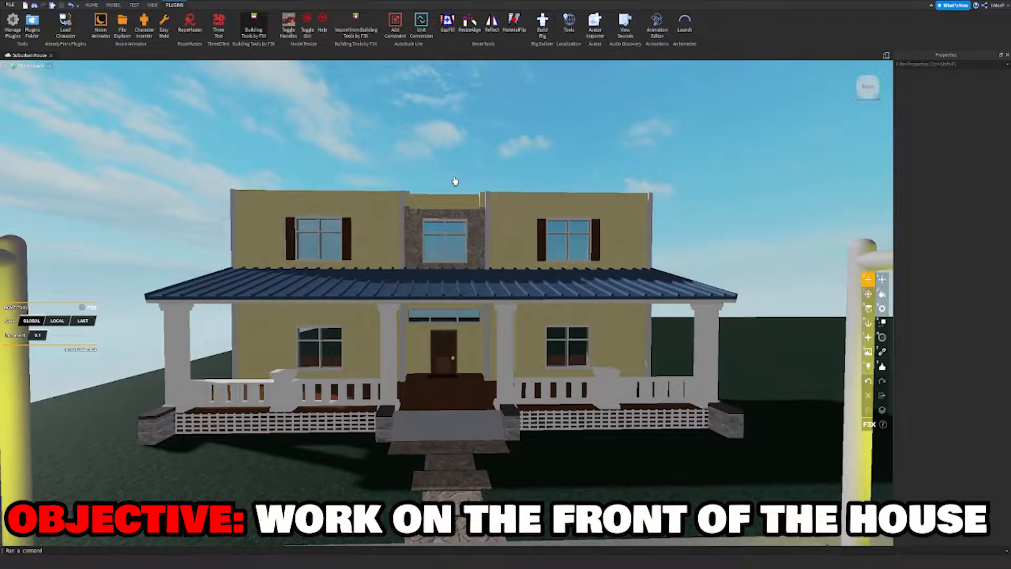
{"action": "key", "text": "s"}
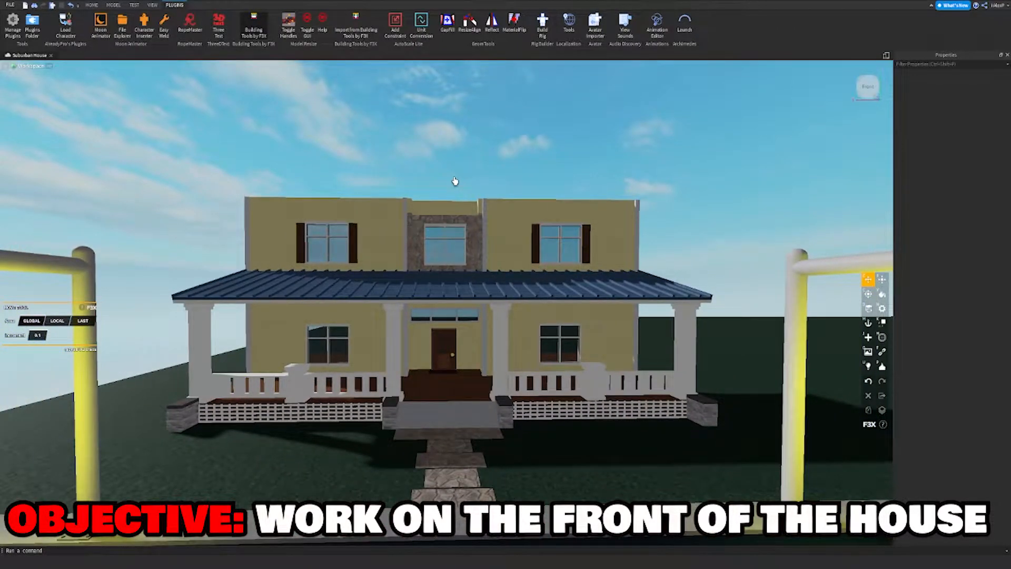
{"action": "key", "text": "w"}
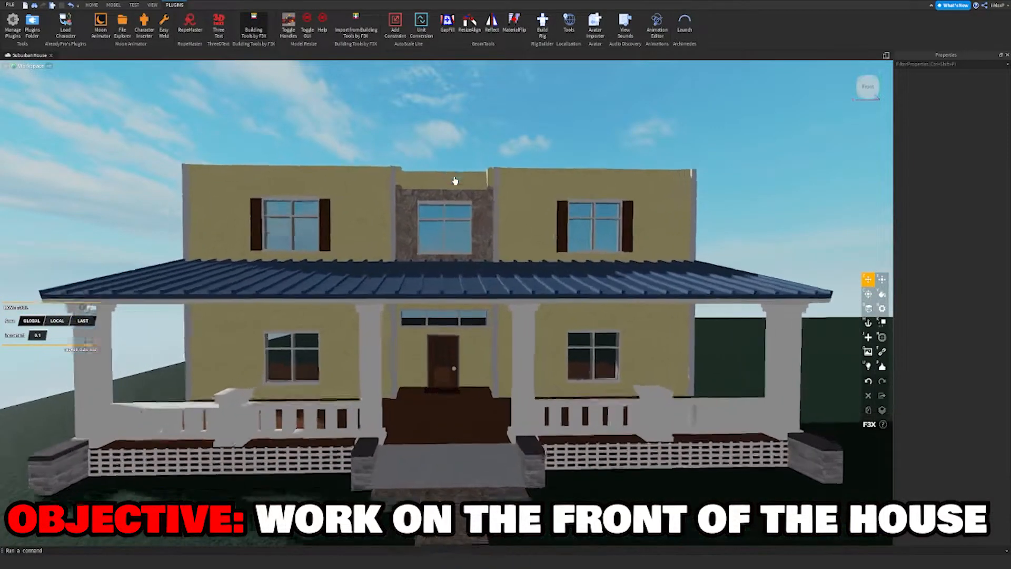
{"action": "right_click_drag", "start_coordinate": [453, 214], "coordinate": [454, 215]}
{"action": "key", "text": "w"}
Duplicate a grey trim piece and raise the copy to the top of the left upper wall.
{"action": "left_click", "coordinate": [283, 222]}
{"action": "key", "text": "shift+c"}
{"action": "key", "text": "s"}
{"action": "left_click_drag", "start_coordinate": [434, 414], "coordinate": [422, 240]}
{"action": "key", "text": "w"}
{"action": "scroll", "coordinate": [406, 225], "scroll_direction": "up", "scroll_amount": 2}
{"action": "right_click_drag", "start_coordinate": [406, 208], "coordinate": [406, 207]}
{"action": "key", "text": "s"}
Resize the raised copy into a horizontal top trim 28 studs long and 0.6 studs high, spanning the left upper wall.
{"action": "key", "text": "x"}
{"action": "scroll", "coordinate": [490, 154], "scroll_direction": "down", "scroll_amount": 2}
{"action": "scroll", "coordinate": [489, 154], "scroll_direction": "down", "scroll_amount": 2}
{"action": "left_click_drag", "start_coordinate": [456, 85], "coordinate": [462, 175]}
{"action": "left_click_drag", "start_coordinate": [456, 246], "coordinate": [370, 270]}
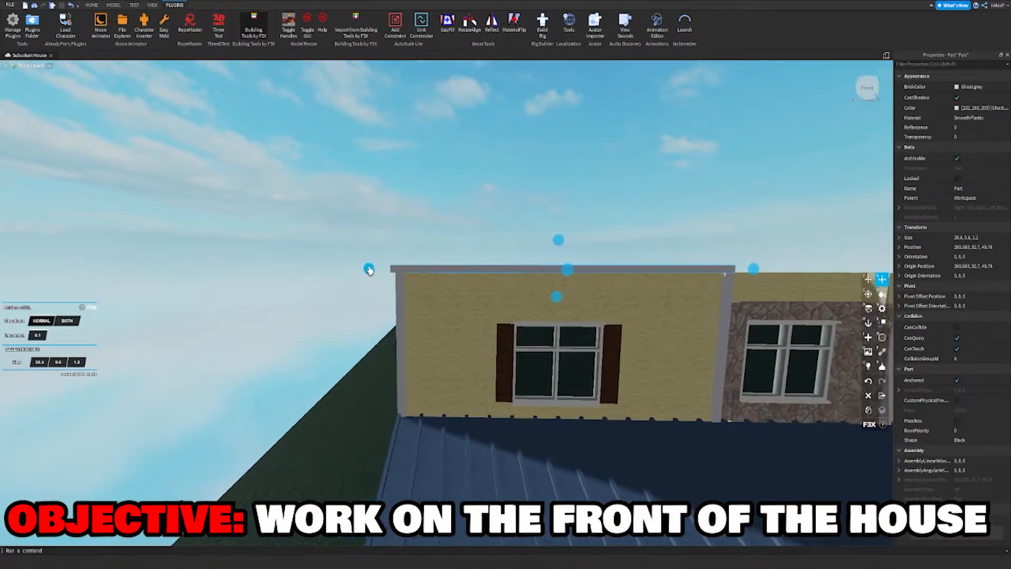
{"action": "key", "text": "d"}
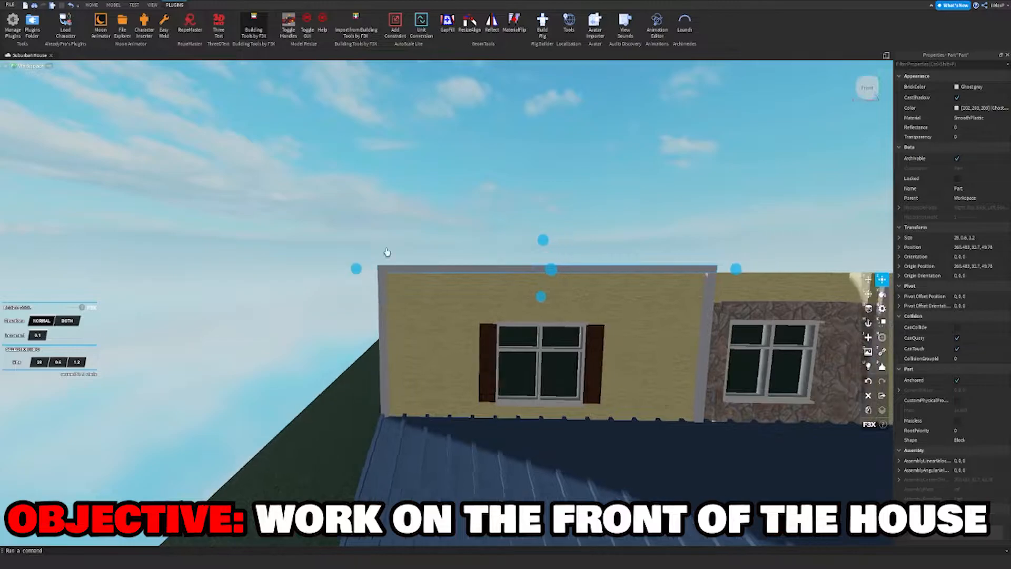
{"action": "left_click", "coordinate": [467, 181]}
Duplicate the left wall's horizontal top trim and move the copy across to cap the right upper wall.
{"action": "key", "text": "s"}
{"action": "key", "text": "z"}
{"action": "key", "text": "w"}
{"action": "key", "text": "a"}
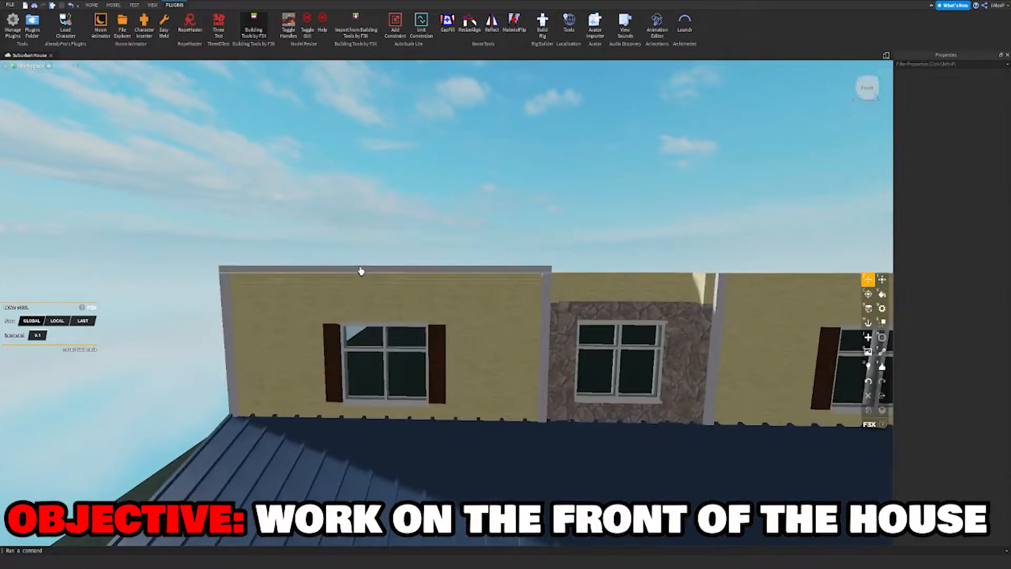
{"action": "left_click", "coordinate": [361, 268]}
{"action": "key", "text": "d"}
{"action": "key", "text": "w"}
{"action": "key", "text": "w"}
{"action": "left_click_drag", "start_coordinate": [352, 274], "coordinate": [355, 275]}
{"action": "right_click_drag", "start_coordinate": [355, 275], "coordinate": [354, 275]}
{"action": "left_click_drag", "start_coordinate": [355, 275], "coordinate": [469, 242]}
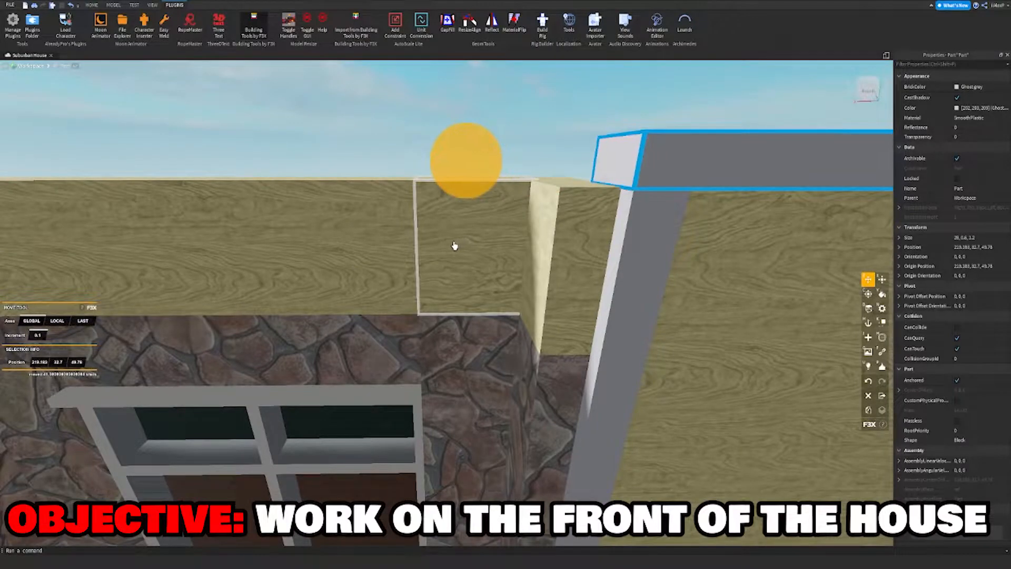
{"action": "right_click_drag", "start_coordinate": [454, 245], "coordinate": [455, 243]}
{"action": "key", "text": "s"}
{"action": "left_click", "coordinate": [525, 219]}
Duplicate the grey post at the left edge of the cobblestone section and raise the copy above the wall.
{"action": "key", "text": "d"}
{"action": "key", "text": "w"}
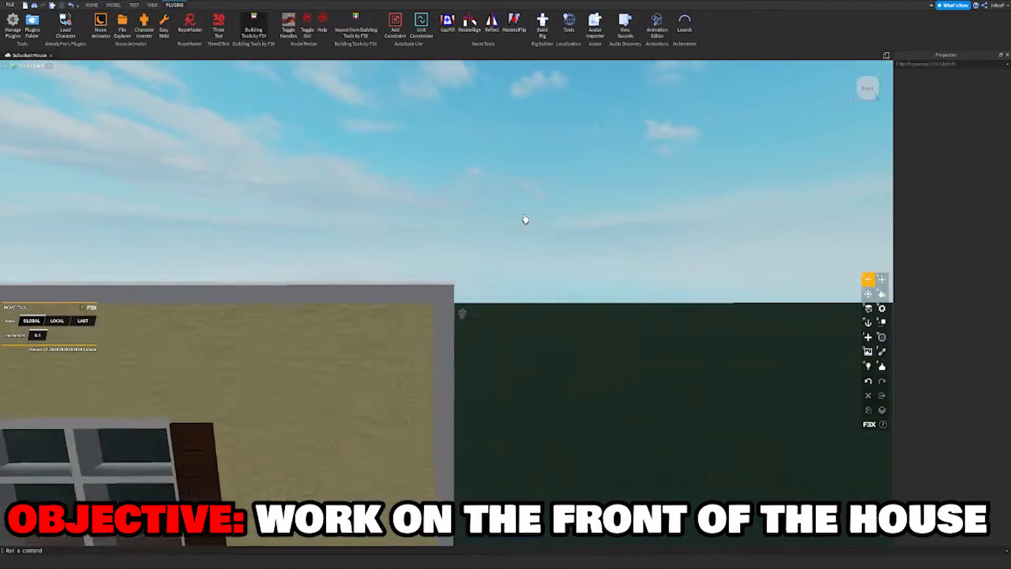
{"action": "key", "text": "w"}
{"action": "key", "text": "s"}
{"action": "right_click_drag", "start_coordinate": [525, 219], "coordinate": [525, 220]}
{"action": "key", "text": "a"}
{"action": "key", "text": "w"}
{"action": "key", "text": "w"}
{"action": "key", "text": "s"}
{"action": "key", "text": "a"}
{"action": "key", "text": "s"}
{"action": "right_click_drag", "start_coordinate": [416, 362], "coordinate": [416, 362]}
{"action": "left_click_drag", "start_coordinate": [401, 490], "coordinate": [378, 346]}
{"action": "scroll", "coordinate": [394, 327], "scroll_direction": "up", "scroll_amount": 3}
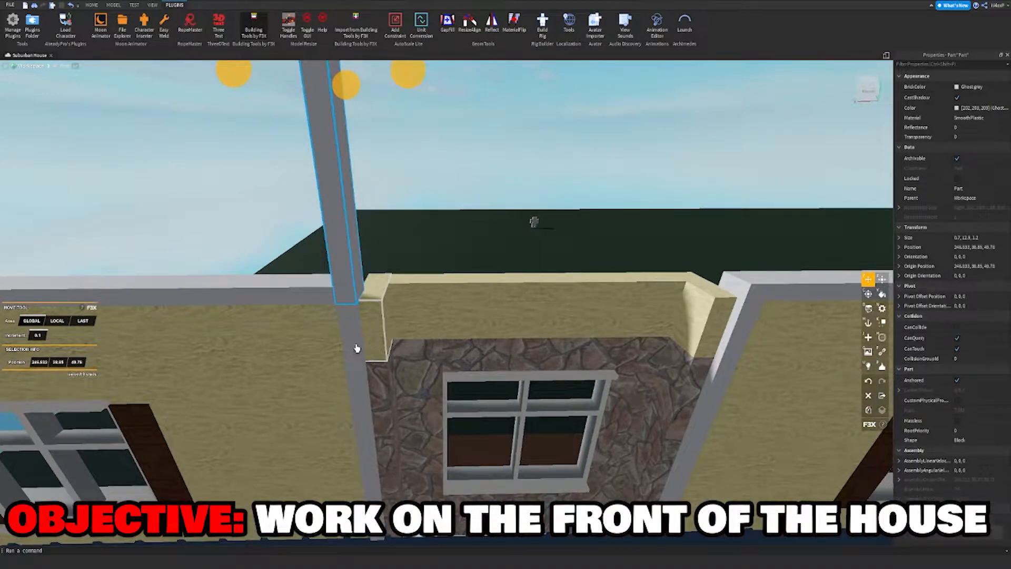
{"action": "left_click_drag", "start_coordinate": [358, 347], "coordinate": [359, 348]}
{"action": "right_click_drag", "start_coordinate": [359, 348], "coordinate": [358, 348]}
Shorten the raised post copy to a 0.6-stud-high block flush with the left wall's top trim.
{"action": "key", "text": "x"}
{"action": "left_click_drag", "start_coordinate": [386, 104], "coordinate": [388, 345]}
{"action": "scroll", "coordinate": [391, 343], "scroll_direction": "up", "scroll_amount": 5}
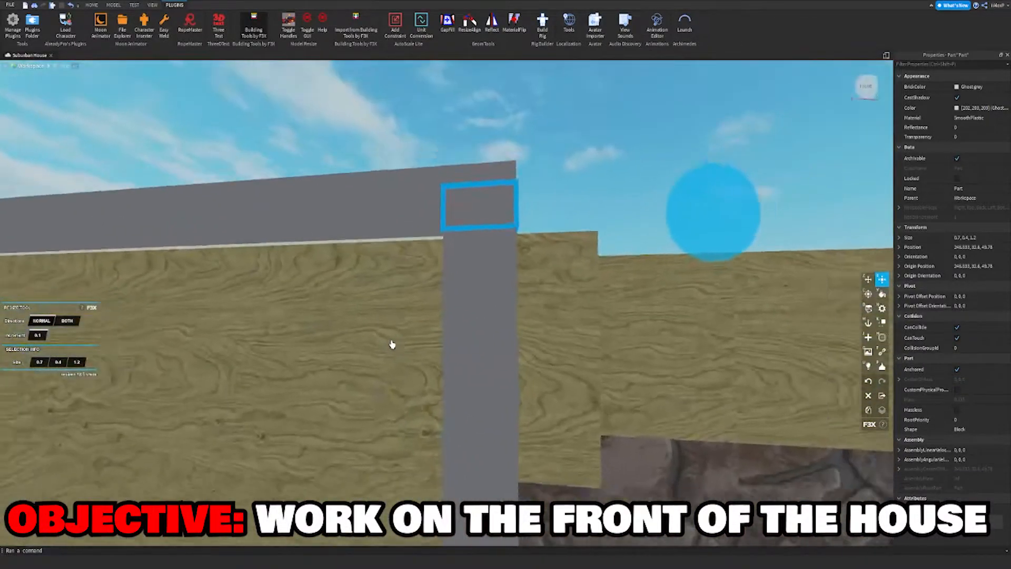
{"action": "scroll", "coordinate": [400, 337], "scroll_direction": "down", "scroll_amount": 5}
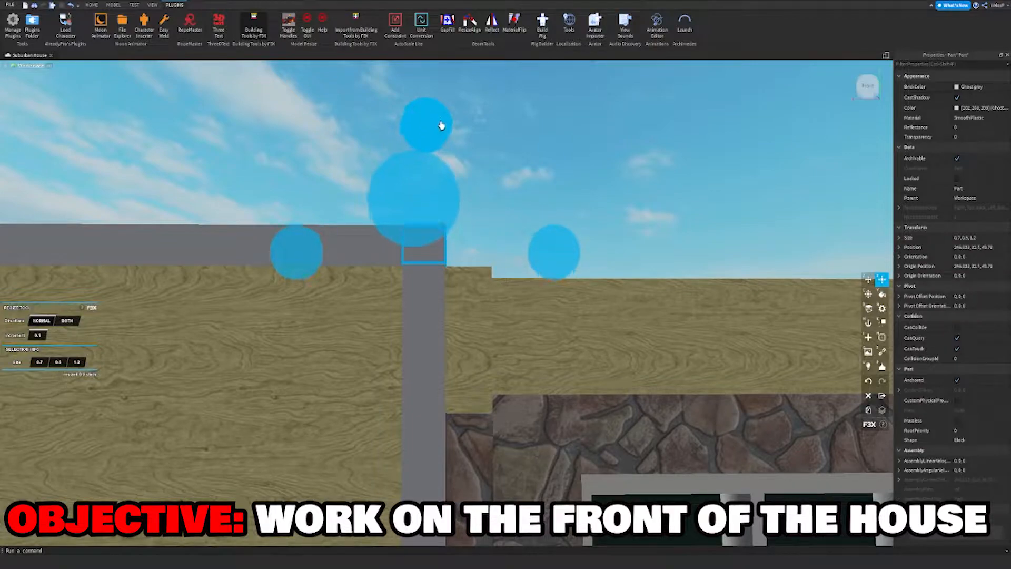
{"action": "left_click_drag", "start_coordinate": [441, 125], "coordinate": [442, 125]}
Move the small block past the inner end of the left top trim and widen it to cover the wood beneath.
{"action": "key", "text": "z"}
{"action": "left_click_drag", "start_coordinate": [302, 251], "coordinate": [345, 252]}
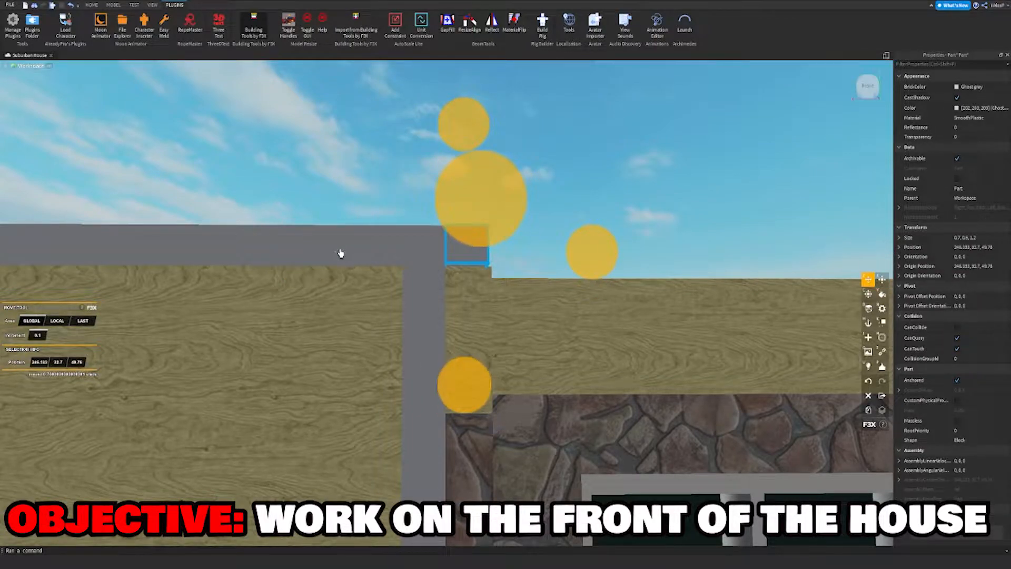
{"action": "scroll", "coordinate": [551, 197], "scroll_direction": "up", "scroll_amount": 5}
{"action": "key", "text": "x"}
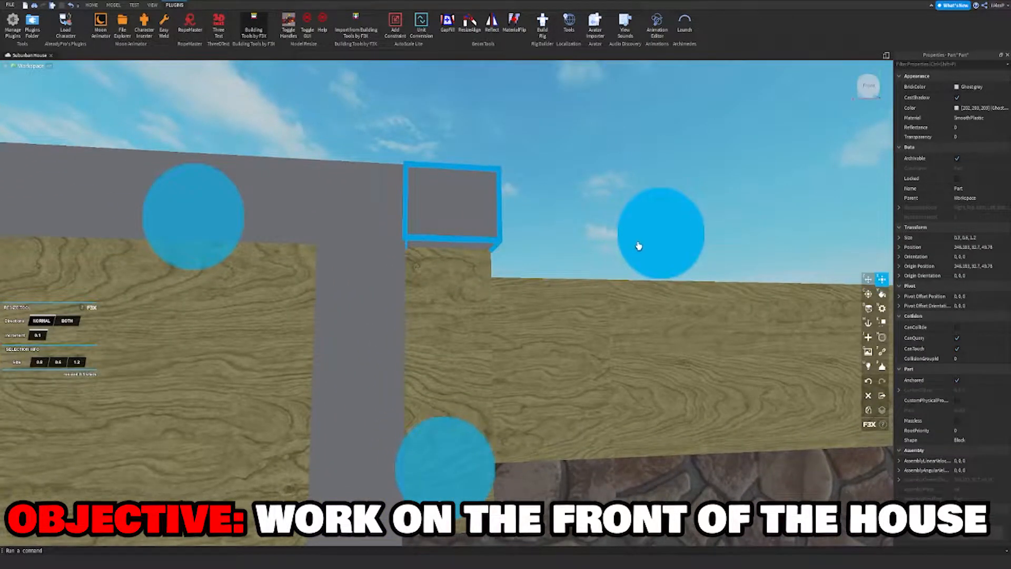
{"action": "left_click", "coordinate": [586, 187]}
Extend the block's depth to 2.8 studs, reaching the central wall's rear face, and adjust the adjoining end of the left top trim.
{"action": "right_click_drag", "start_coordinate": [586, 187], "coordinate": [598, 207]}
{"action": "left_click", "coordinate": [598, 208]}
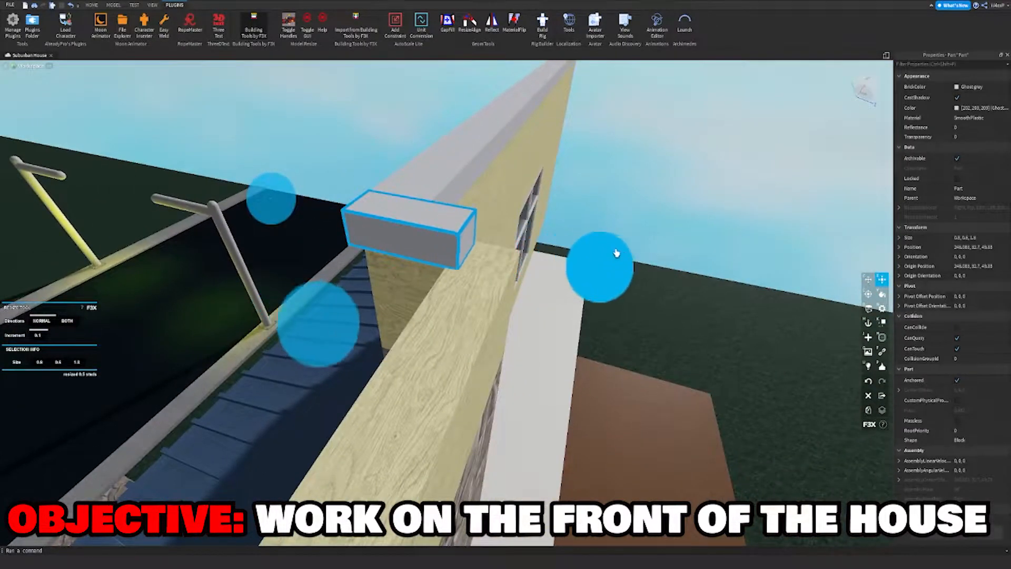
{"action": "left_click", "coordinate": [690, 212]}
{"action": "right_click_drag", "start_coordinate": [690, 213], "coordinate": [690, 213]}
{"action": "key", "text": "d"}
{"action": "left_click", "coordinate": [317, 299]}
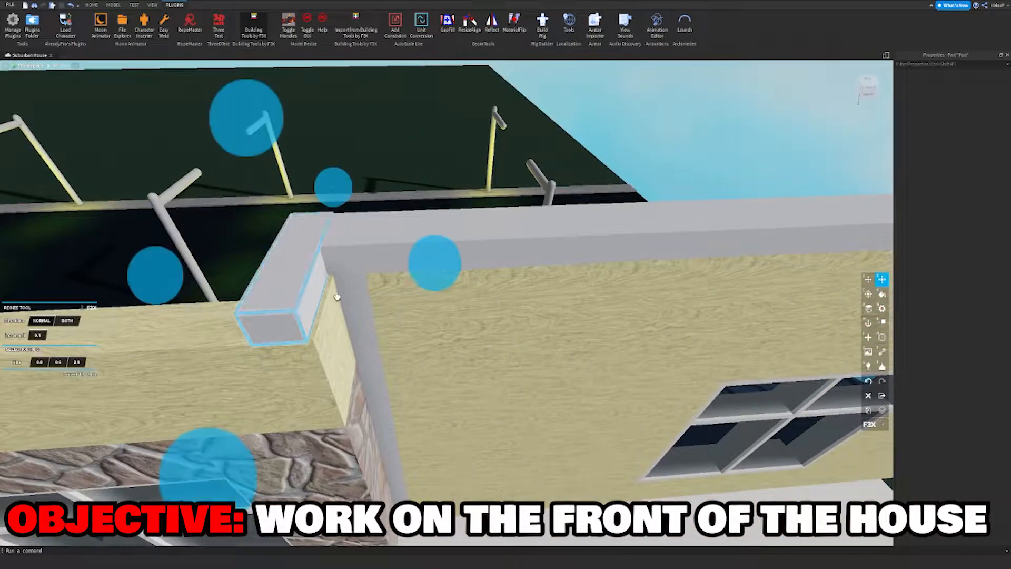
{"action": "left_click", "coordinate": [502, 232]}
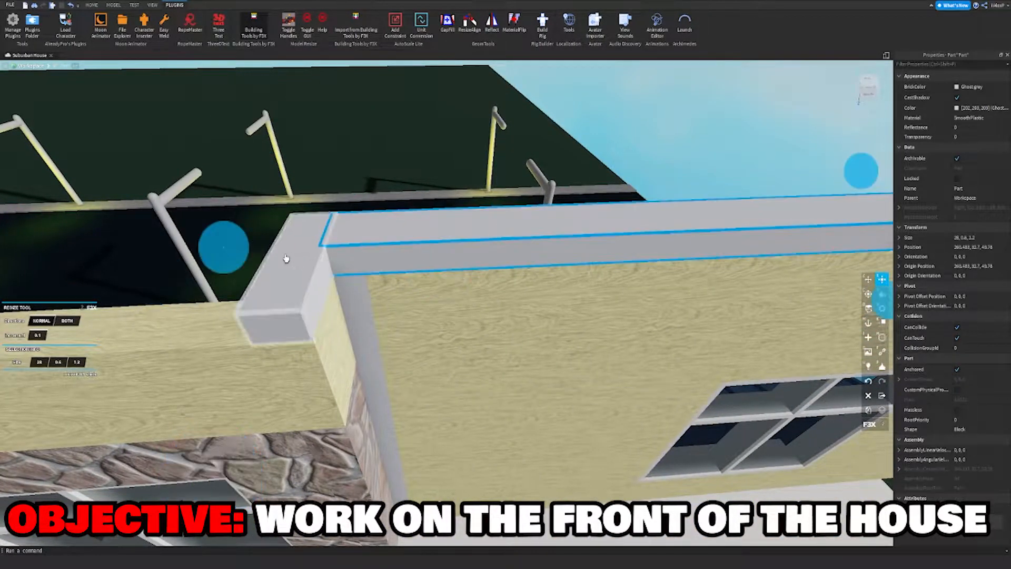
{"action": "left_click_drag", "start_coordinate": [239, 253], "coordinate": [246, 255]}
{"action": "right_click_drag", "start_coordinate": [589, 123], "coordinate": [588, 123]}
{"action": "left_click", "coordinate": [589, 124]}
Duplicate the left corner block and move the copy against the inner end of the right wall's top trim.
{"action": "key", "text": "a"}
{"action": "key", "text": "z"}
{"action": "left_click", "coordinate": [427, 328]}
{"action": "right_click_drag", "start_coordinate": [426, 329], "coordinate": [427, 329]}
{"action": "right_click_drag", "start_coordinate": [530, 284], "coordinate": [530, 284]}
{"action": "key", "text": "a"}
{"action": "left_click_drag", "start_coordinate": [541, 311], "coordinate": [561, 283]}
{"action": "right_click_drag", "start_coordinate": [529, 282], "coordinate": [529, 282]}
{"action": "key", "text": "w"}
{"action": "left_click_drag", "start_coordinate": [465, 279], "coordinate": [464, 279]}
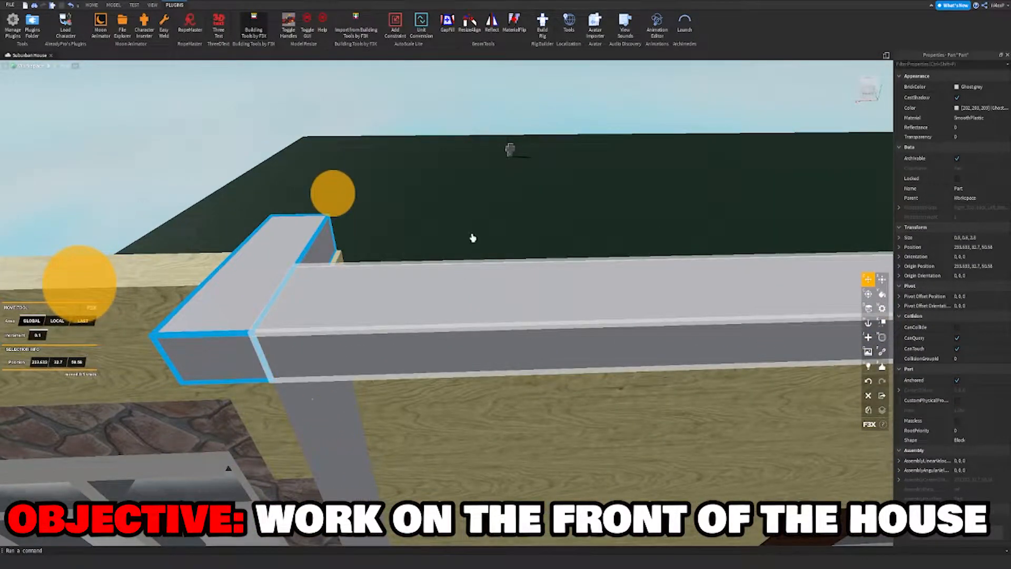
{"action": "left_click", "coordinate": [474, 217]}
Fine-tune the fit of the right corner block against the right top trim and the wood beneath it.
{"action": "right_click_drag", "start_coordinate": [454, 255], "coordinate": [453, 255]}
{"action": "key", "text": "w"}
{"action": "left_click", "coordinate": [511, 269]}
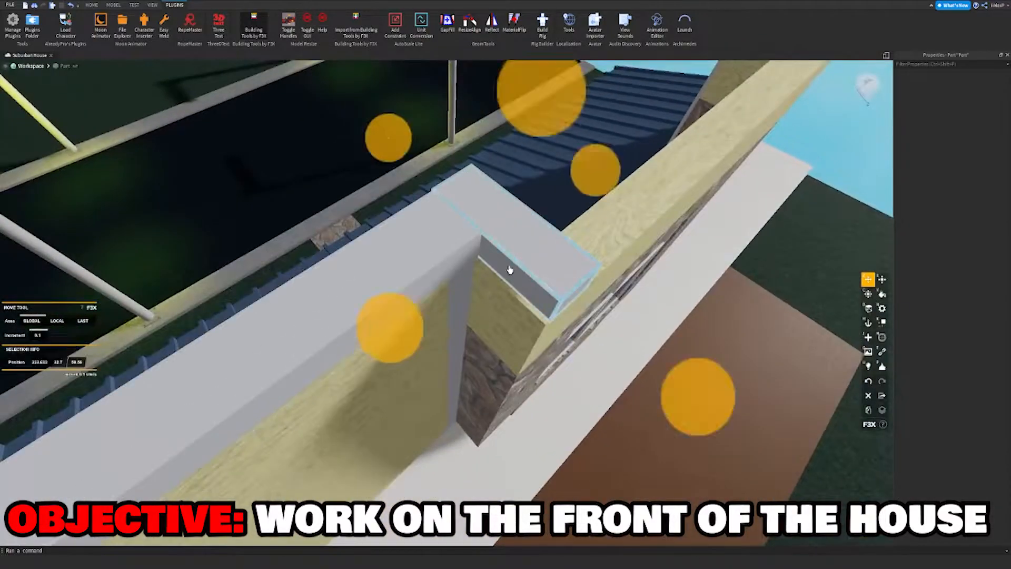
{"action": "right_click_drag", "start_coordinate": [511, 269], "coordinate": [511, 269]}
{"action": "left_click_drag", "start_coordinate": [451, 312], "coordinate": [447, 312]}
{"action": "right_click_drag", "start_coordinate": [462, 304], "coordinate": [483, 311]}
{"action": "left_click", "coordinate": [645, 209]}
{"action": "left_click", "coordinate": [379, 372]}
{"action": "key", "text": "x"}
{"action": "key", "text": "z"}
{"action": "left_click", "coordinate": [504, 243]}
{"action": "right_click_drag", "start_coordinate": [505, 240], "coordinate": [506, 240]}
Duplicate the left corner block, shorten the copy's depth to 1 stud and place it beside the block on the central wall.
{"action": "left_click", "coordinate": [385, 241]}
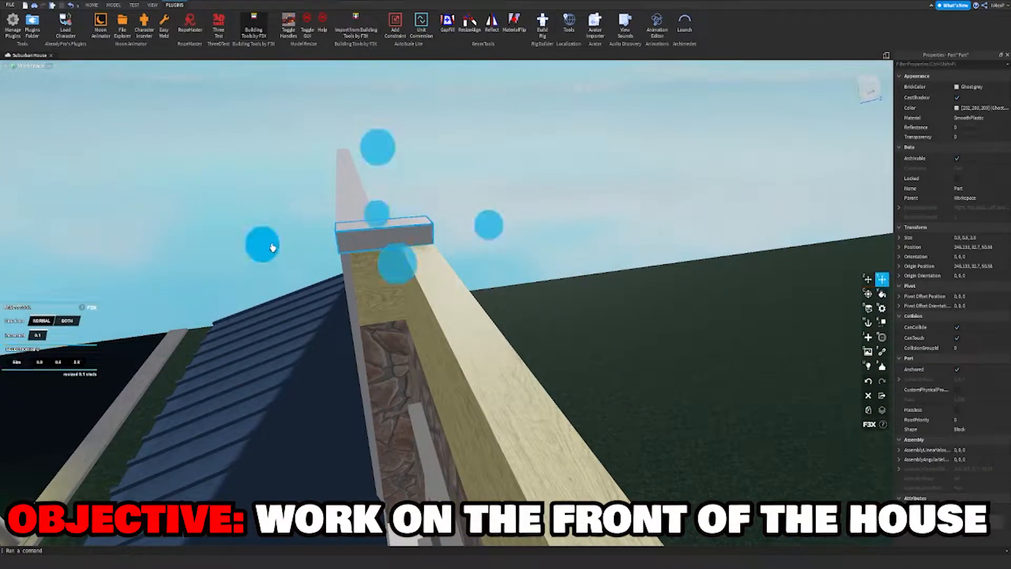
{"action": "left_click_drag", "start_coordinate": [272, 248], "coordinate": [333, 226]}
{"action": "right_click_drag", "start_coordinate": [417, 253], "coordinate": [418, 255]}
{"action": "key", "text": "z"}
{"action": "left_click_drag", "start_coordinate": [128, 253], "coordinate": [167, 255]}
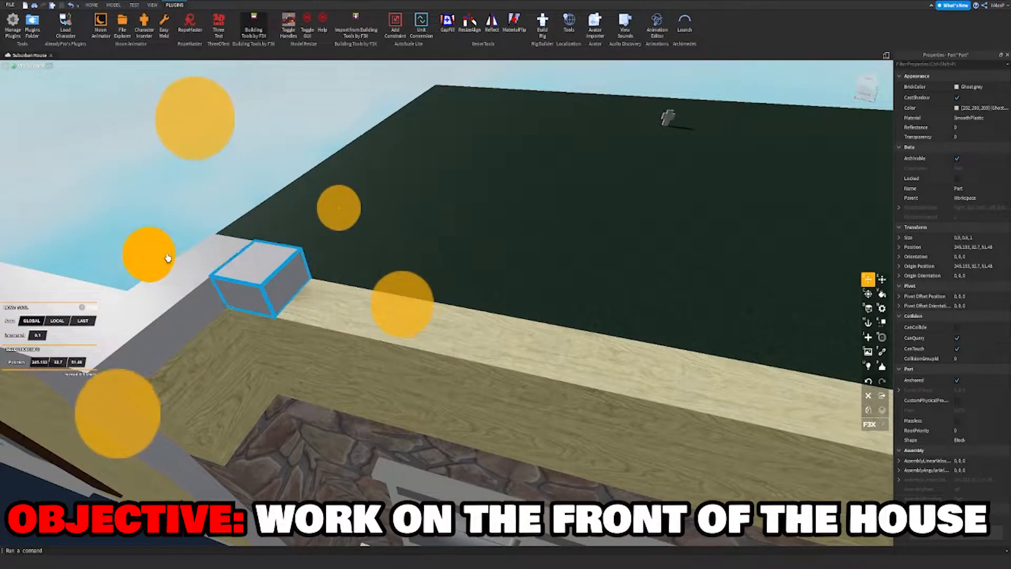
Lengthen the small block into a top trim spanning the central wall up to the right corner block.
{"action": "key", "text": "x"}
{"action": "left_click_drag", "start_coordinate": [428, 310], "coordinate": [557, 311]}
{"action": "right_click_drag", "start_coordinate": [557, 311], "coordinate": [557, 312]}
{"action": "left_click_drag", "start_coordinate": [558, 311], "coordinate": [704, 335]}
{"action": "scroll", "coordinate": [706, 316], "scroll_direction": "down", "scroll_amount": 6}
{"action": "key", "text": "z"}
{"action": "left_click", "coordinate": [693, 95]}
{"action": "scroll", "coordinate": [666, 121], "scroll_direction": "down", "scroll_amount": 5}
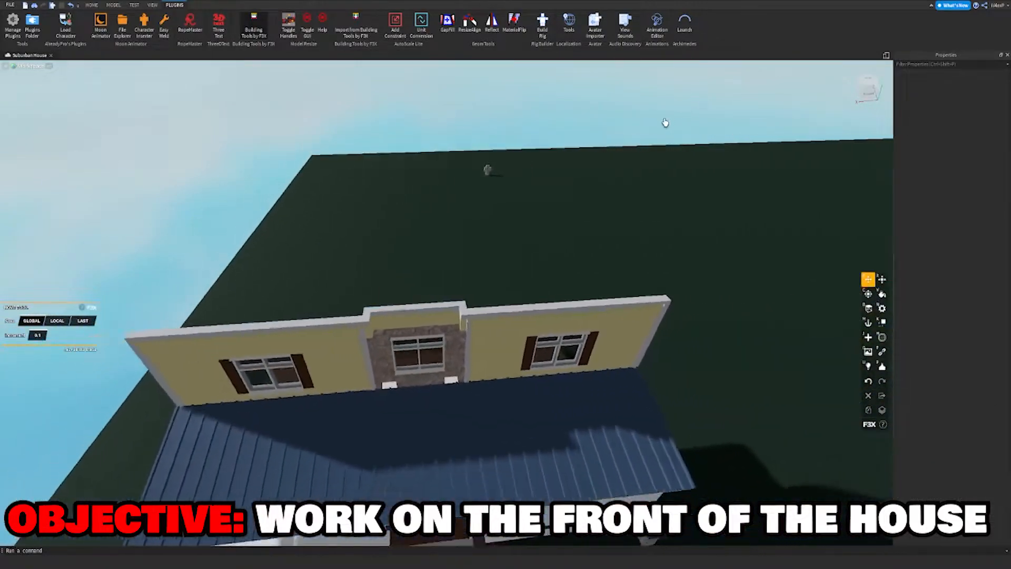
{"action": "scroll", "coordinate": [532, 255], "scroll_direction": "up", "scroll_amount": 3}
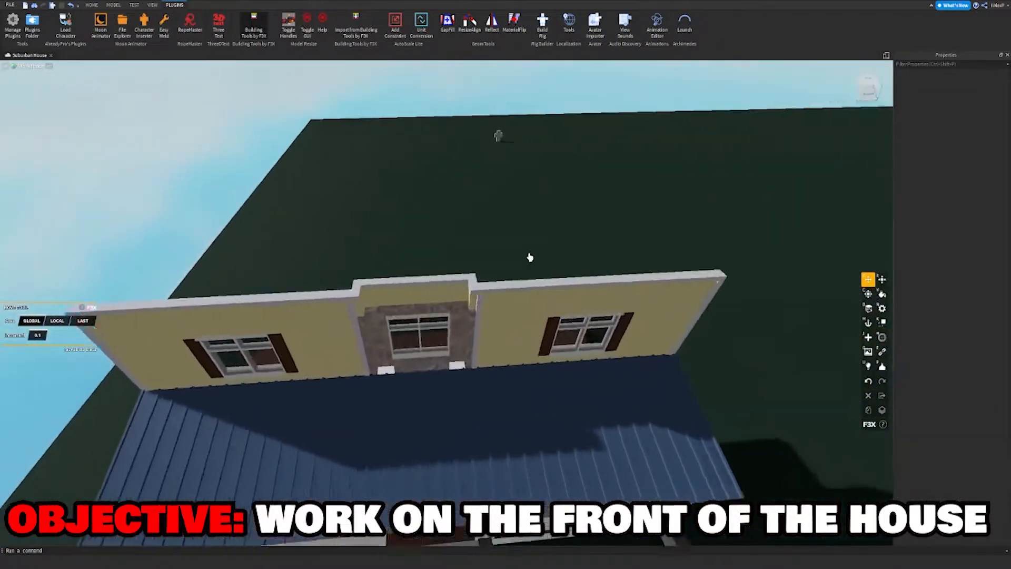
Select the grey top trims along the upper front walls and resize them to project slightly beyond the walls.
{"action": "key", "text": "w"}
{"action": "right_click_drag", "start_coordinate": [530, 257], "coordinate": [530, 257]}
{"action": "key", "text": "s"}
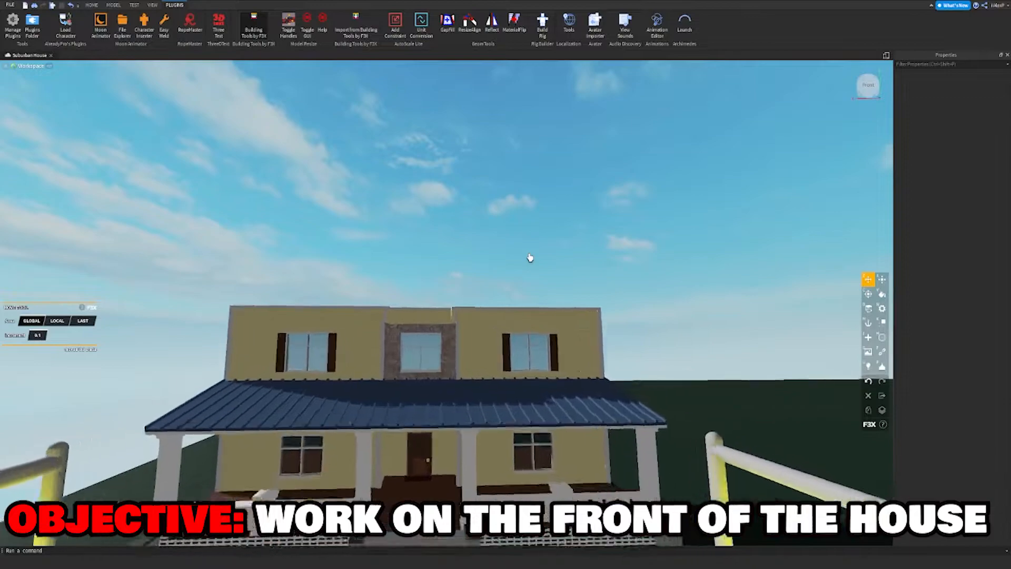
{"action": "key", "text": "w"}
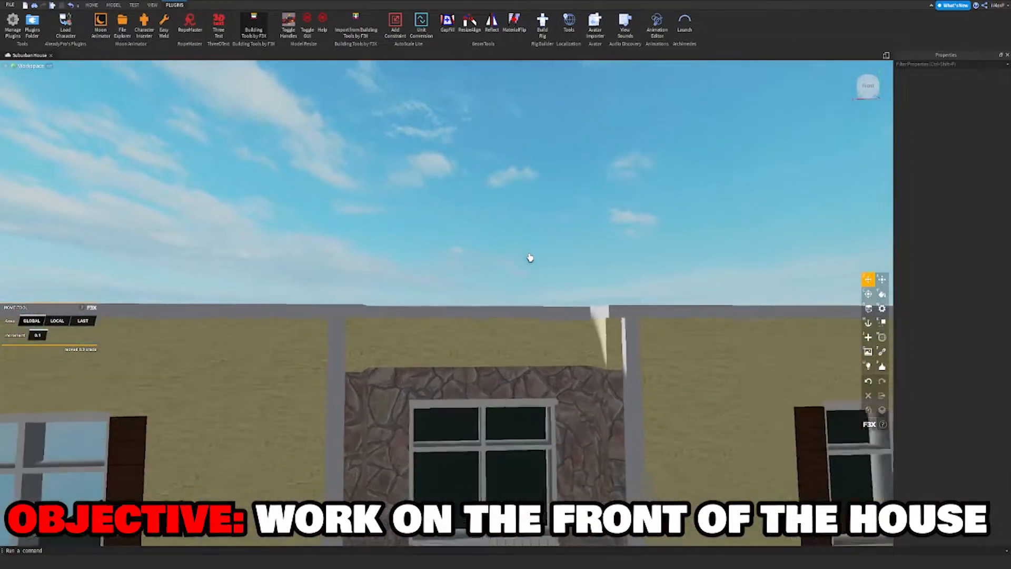
{"action": "key", "text": "s"}
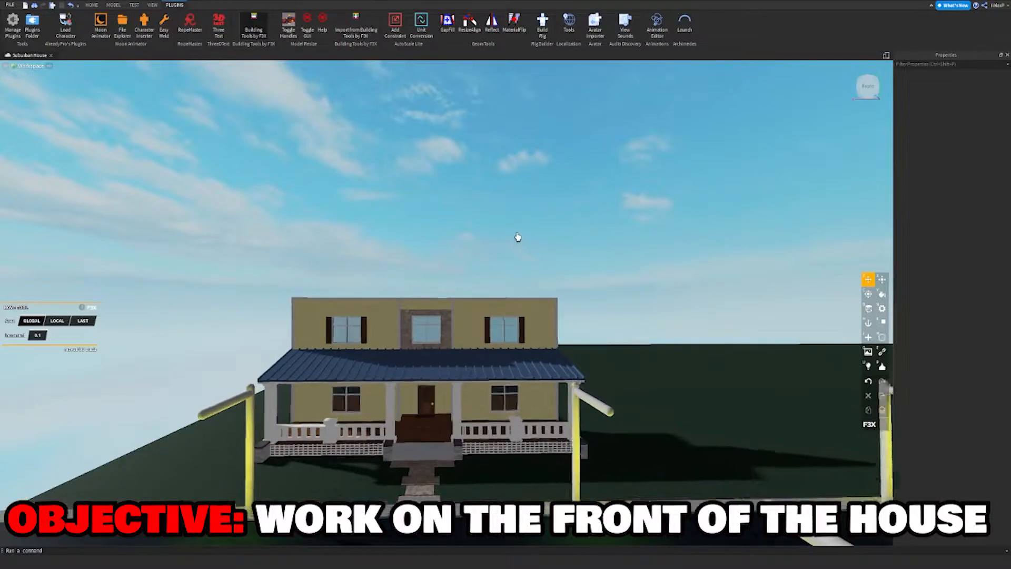
{"action": "key", "text": "w"}
{"action": "left_click", "coordinate": [421, 452]}
{"action": "left_click", "coordinate": [436, 448], "text": "shift"}
{"action": "key", "text": "s"}
{"action": "right_click_drag", "start_coordinate": [438, 445], "coordinate": [481, 411]}
{"action": "key", "text": "d"}
{"action": "key", "text": "w"}
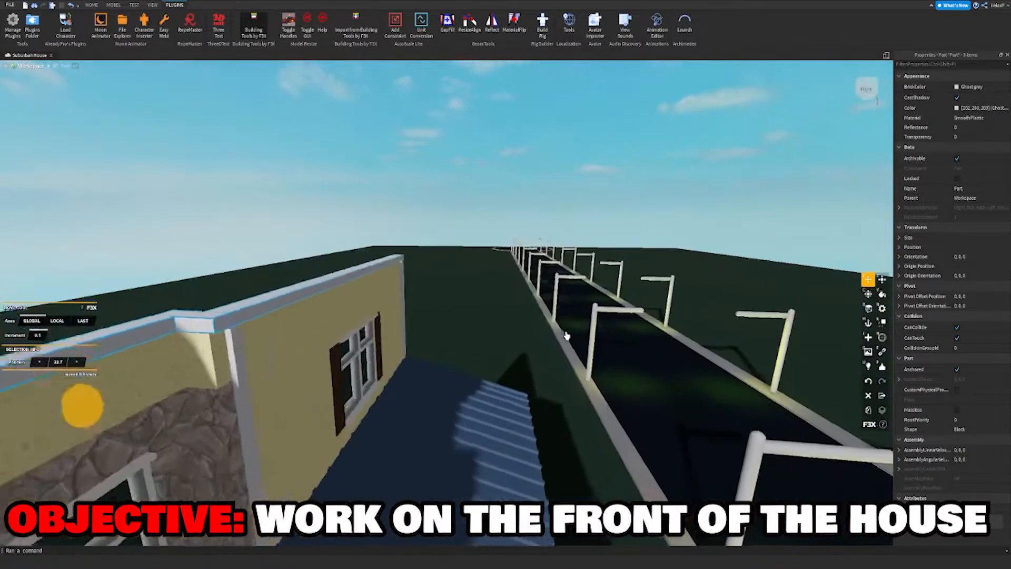
{"action": "left_click", "coordinate": [417, 289], "text": "shift"}
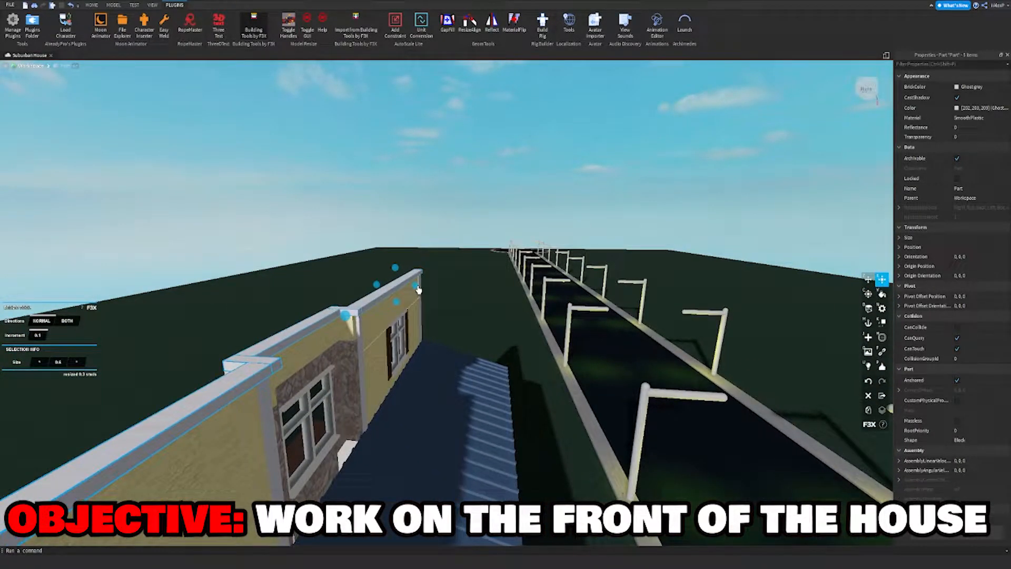
{"action": "key", "text": "w"}
{"action": "right_click_drag", "start_coordinate": [420, 290], "coordinate": [460, 273]}
{"action": "key", "text": "s"}
{"action": "key", "text": "s"}
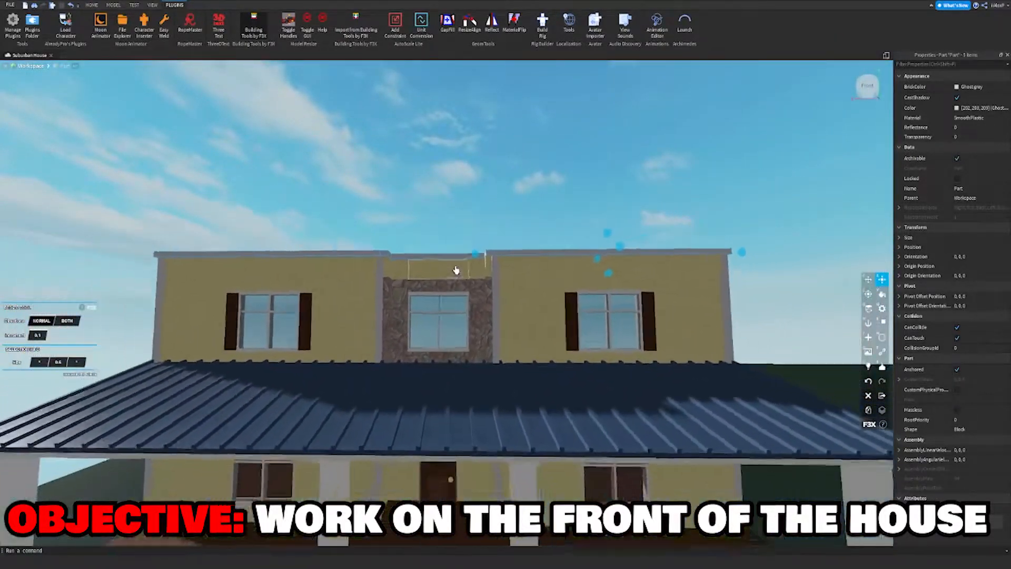
{"action": "left_click", "coordinate": [476, 210]}
Duplicate the left wall's top trim and rotate the copy to a 45-degree slope.
{"action": "key", "text": "w"}
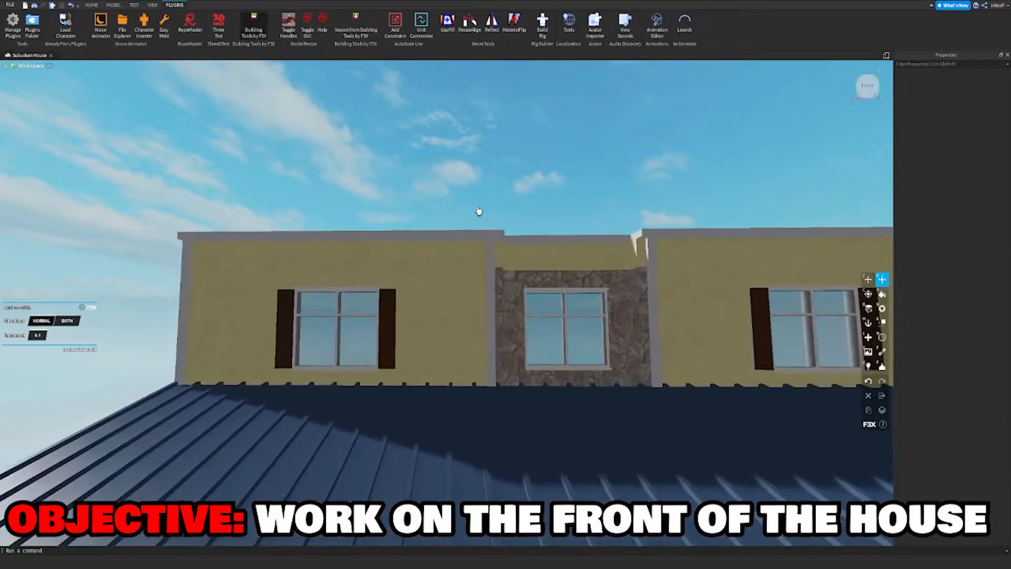
{"action": "key", "text": "a"}
{"action": "left_click", "coordinate": [428, 235]}
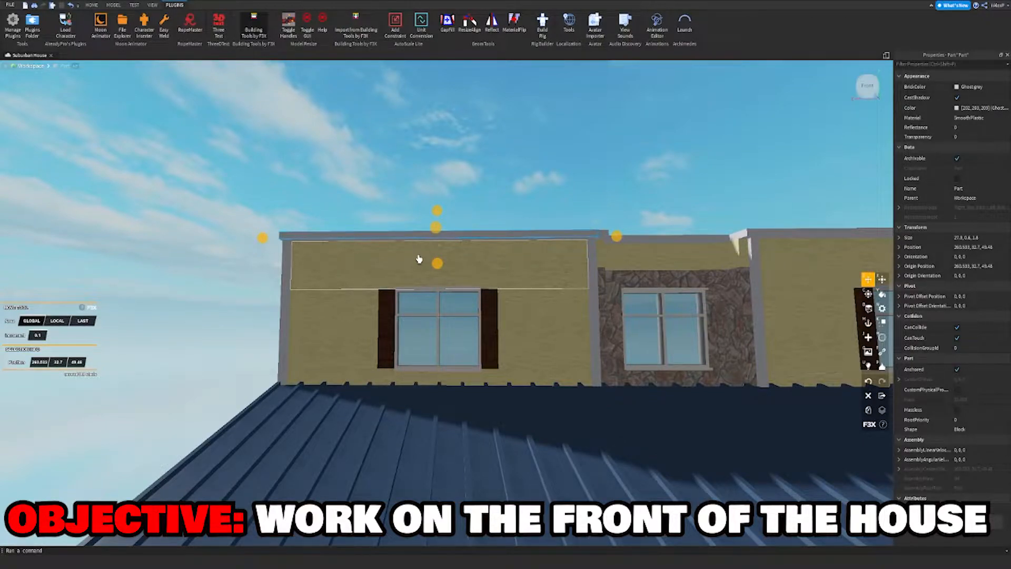
{"action": "key", "text": "s"}
{"action": "key", "text": "c"}
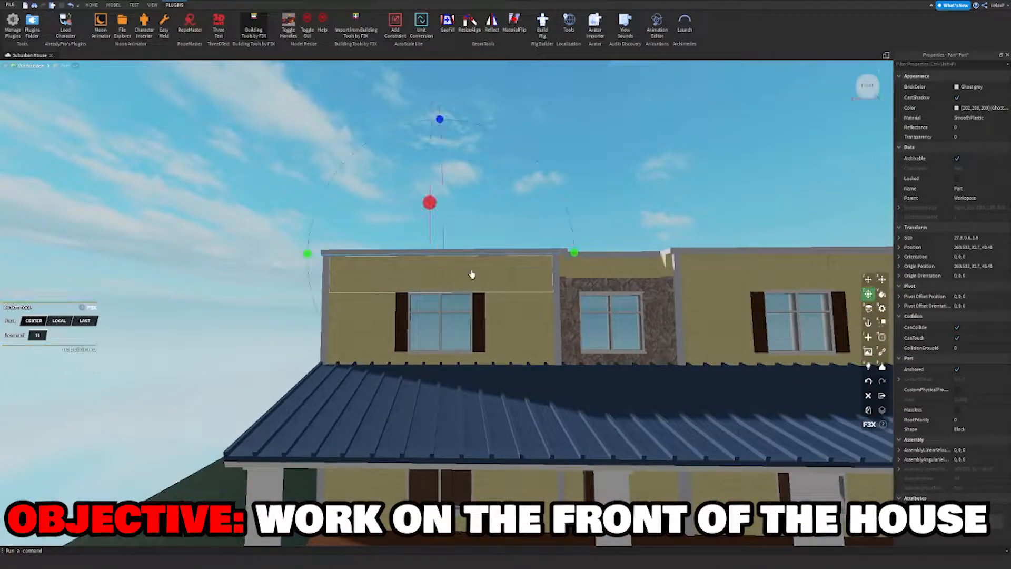
{"action": "left_click_drag", "start_coordinate": [440, 121], "coordinate": [367, 102]}
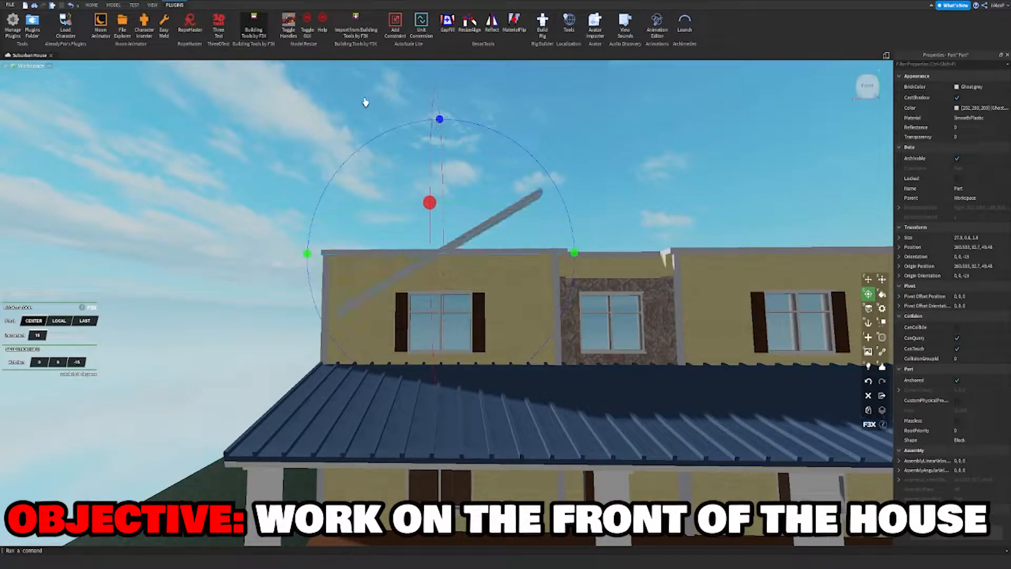
{"action": "key", "text": "z"}
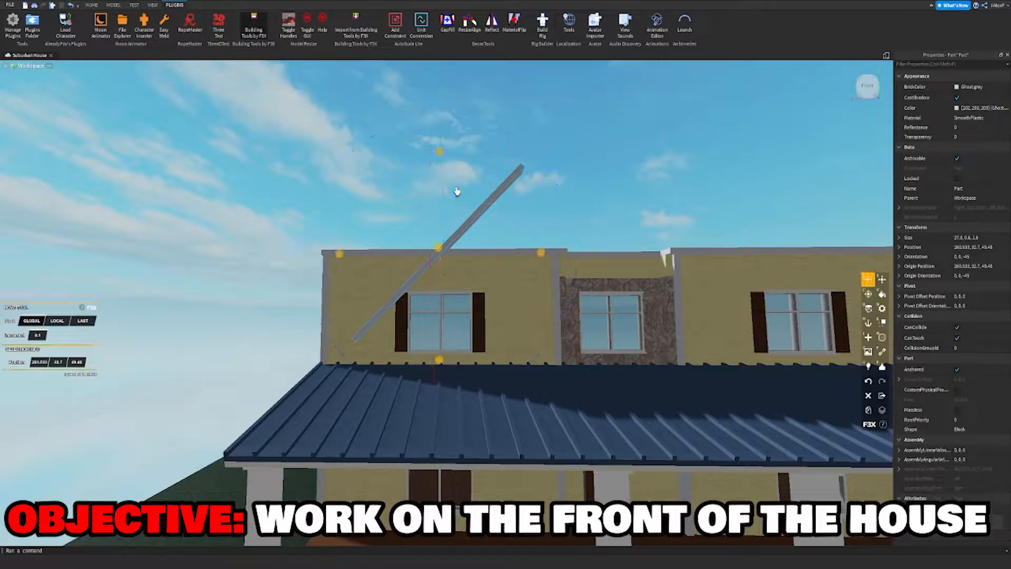
Raise the sloped beam above the wall and shift its lower end over to the left corner.
{"action": "left_click_drag", "start_coordinate": [439, 156], "coordinate": [440, 91]}
{"action": "left_click_drag", "start_coordinate": [440, 295], "coordinate": [439, 272]}
{"action": "key", "text": "w"}
{"action": "right_click_drag", "start_coordinate": [439, 272], "coordinate": [438, 274]}
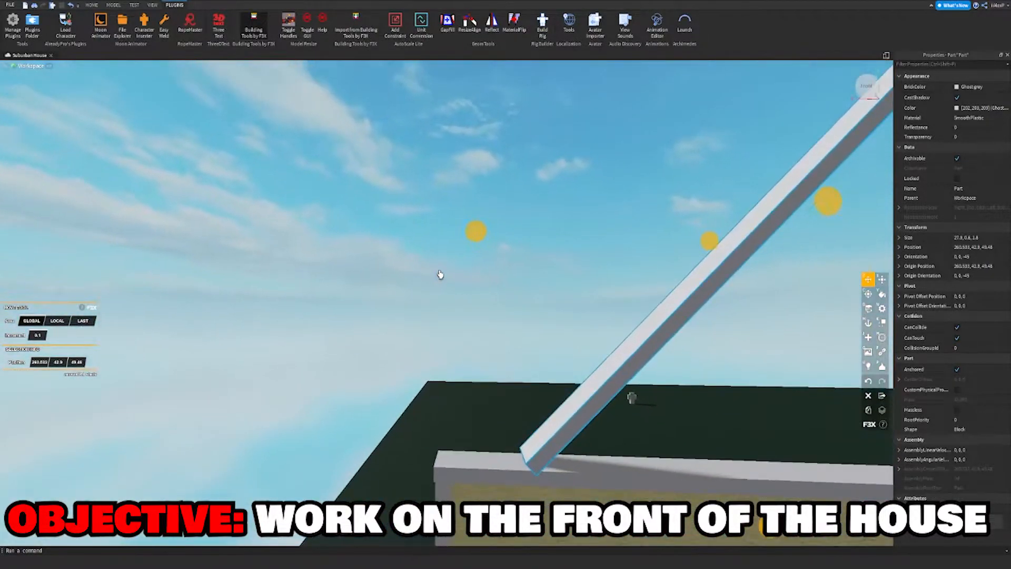
{"action": "left_click_drag", "start_coordinate": [476, 234], "coordinate": [402, 248]}
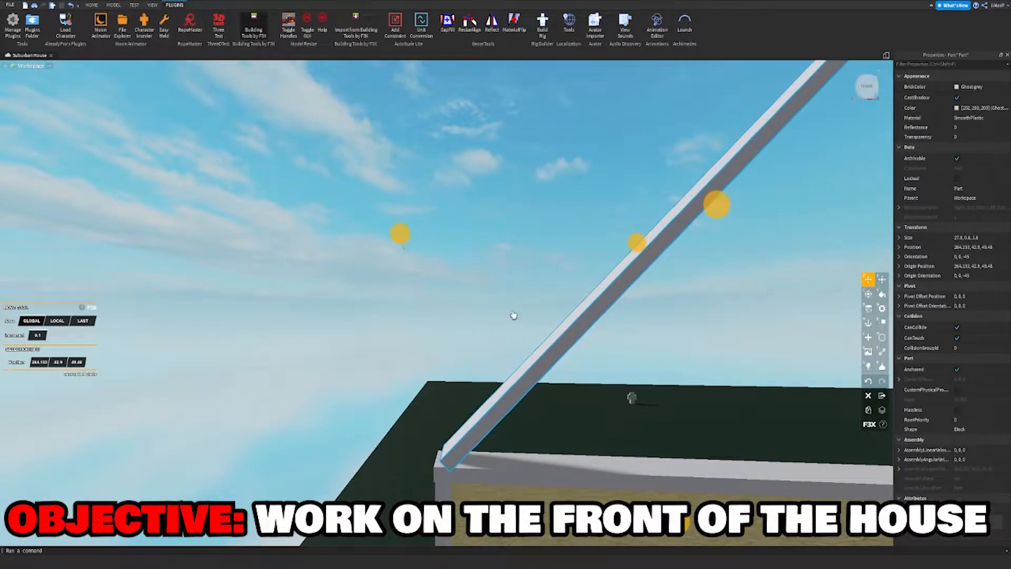
Fine-tune the sloped beam in 0.1-stud increments so its lower end rests on the left wall's top corner.
{"action": "scroll", "coordinate": [553, 364], "scroll_direction": "down", "scroll_amount": 3}
{"action": "right_click_drag", "start_coordinate": [591, 441], "coordinate": [590, 441]}
{"action": "left_click_drag", "start_coordinate": [607, 431], "coordinate": [604, 439]}
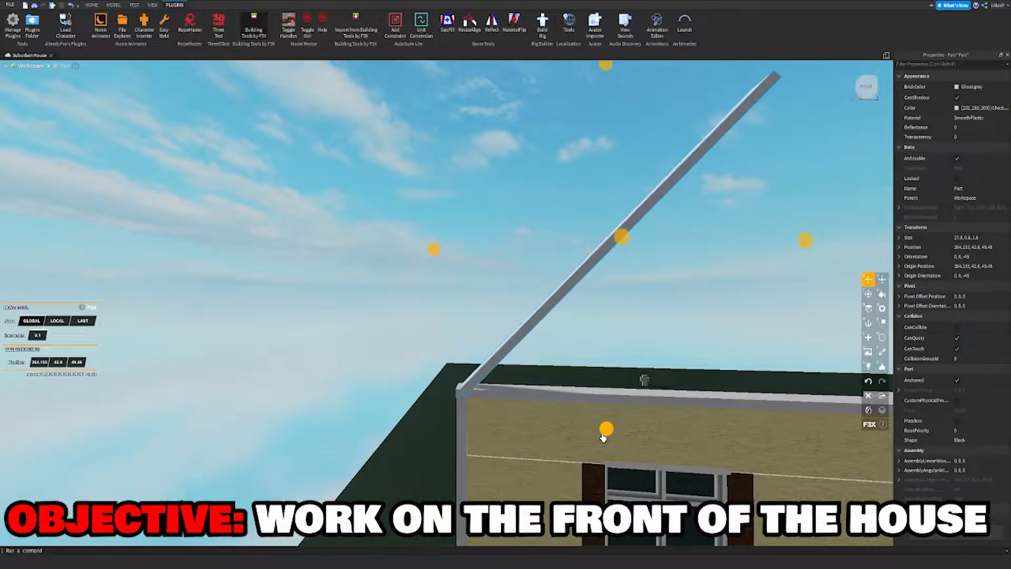
{"action": "left_click_drag", "start_coordinate": [440, 255], "coordinate": [432, 257]}
{"action": "right_click_drag", "start_coordinate": [447, 288], "coordinate": [452, 278]}
{"action": "scroll", "coordinate": [447, 291], "scroll_direction": "up", "scroll_amount": 3}
{"action": "scroll", "coordinate": [451, 282], "scroll_direction": "down", "scroll_amount": 3}
{"action": "scroll", "coordinate": [452, 278], "scroll_direction": "down", "scroll_amount": 2}
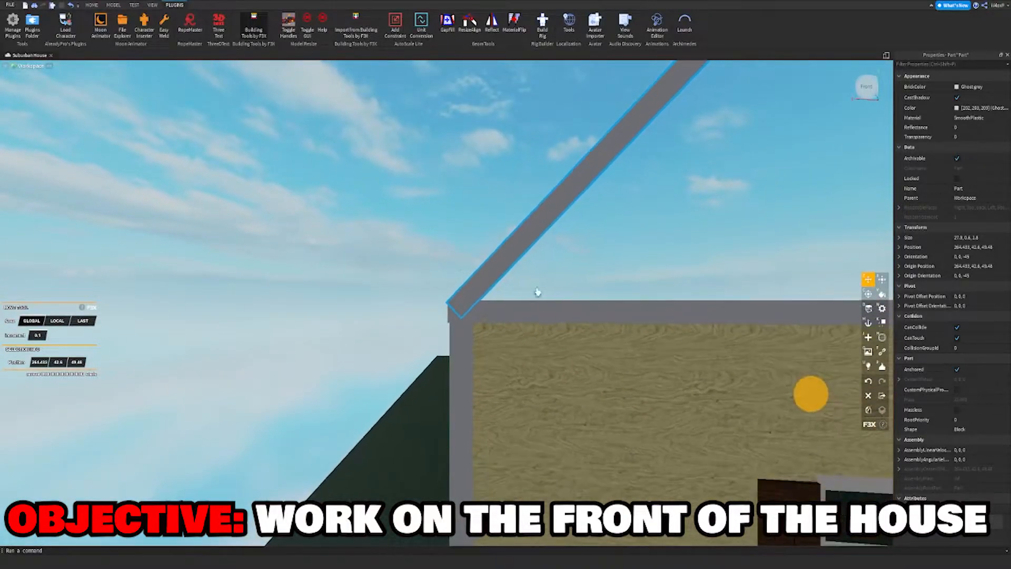
{"action": "right_click_drag", "start_coordinate": [800, 400], "coordinate": [778, 396]}
{"action": "left_click_drag", "start_coordinate": [778, 396], "coordinate": [772, 395]}
{"action": "scroll", "coordinate": [459, 284], "scroll_direction": "down", "scroll_amount": 3}
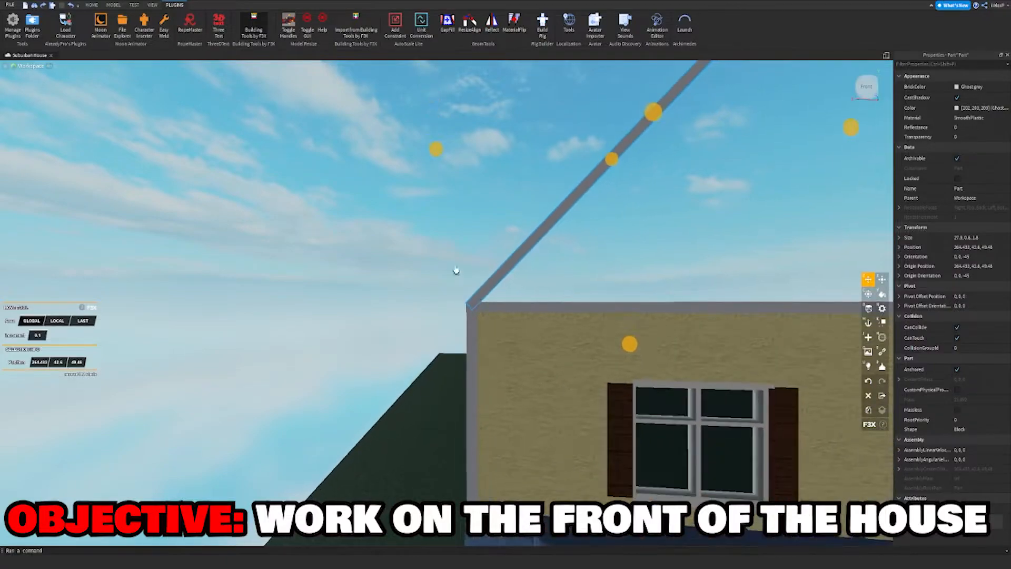
{"action": "left_click_drag", "start_coordinate": [631, 347], "coordinate": [631, 337]}
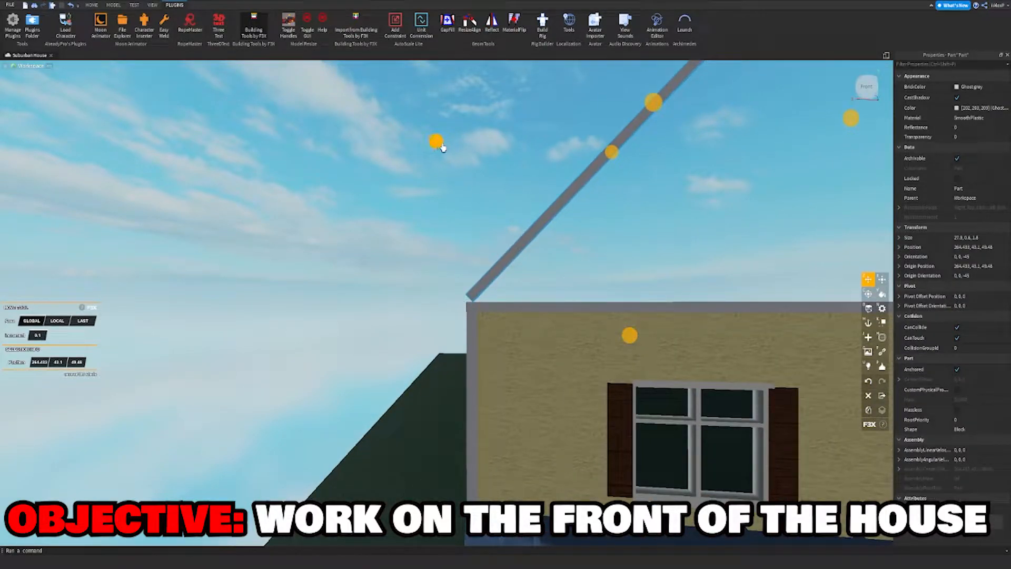
{"action": "left_click_drag", "start_coordinate": [441, 147], "coordinate": [449, 147]}
Fill the gap between the beam's lower end and the wall corner with GapFill, and shorten the filler piece to fit.
{"action": "left_click", "coordinate": [488, 142]}
{"action": "scroll", "coordinate": [401, 95], "scroll_direction": "up", "scroll_amount": 5}
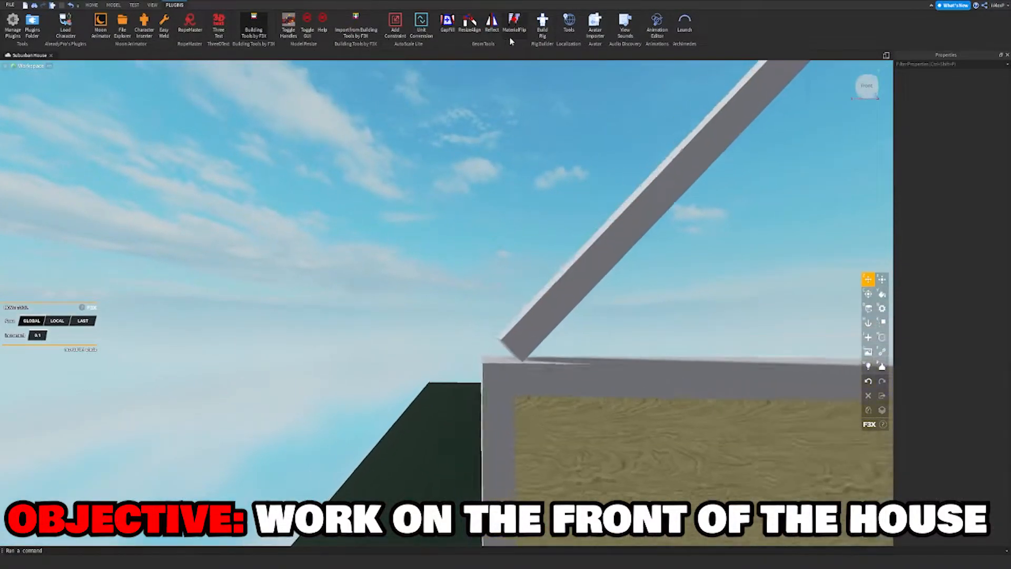
{"action": "left_click", "coordinate": [447, 21]}
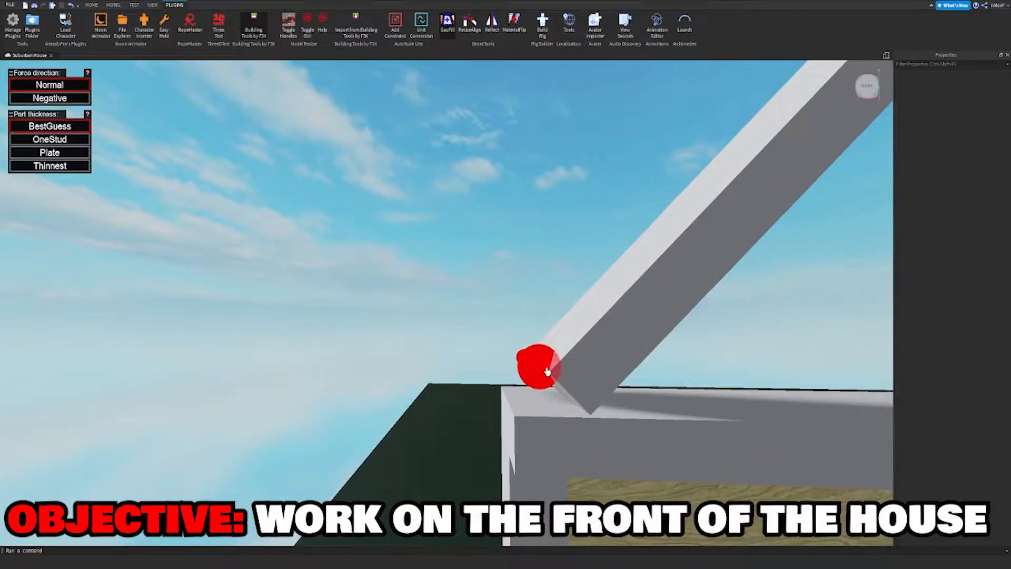
{"action": "scroll", "coordinate": [515, 227], "scroll_direction": "down", "scroll_amount": 5}
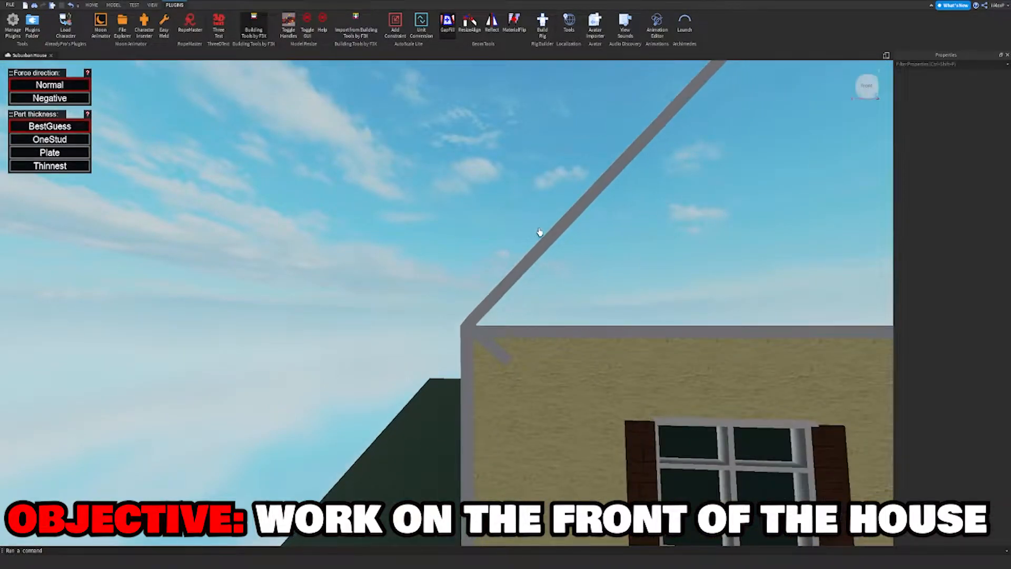
{"action": "left_click", "coordinate": [253, 24]}
{"action": "left_click", "coordinate": [584, 428]}
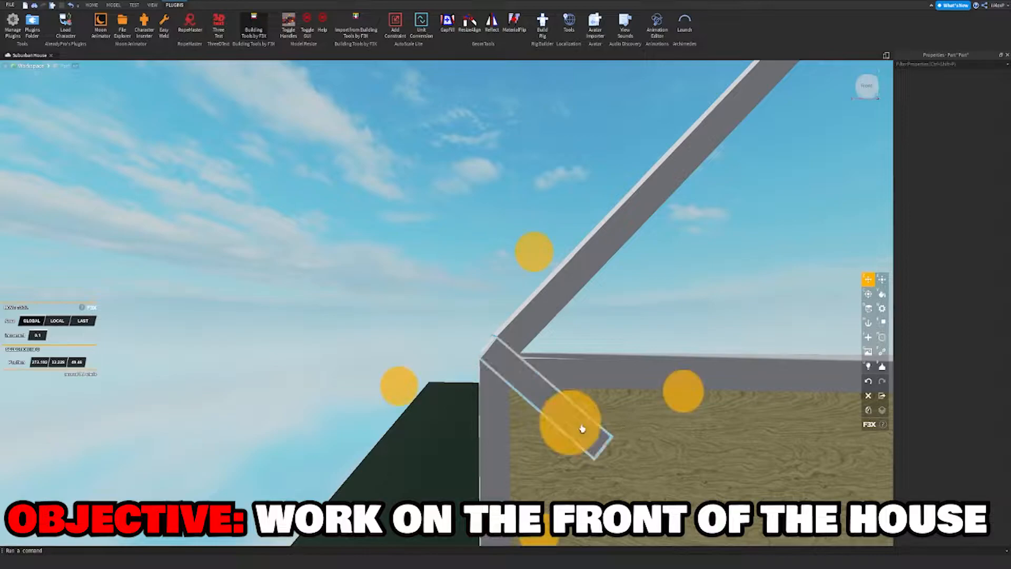
{"action": "left_click_drag", "start_coordinate": [658, 485], "coordinate": [557, 432]}
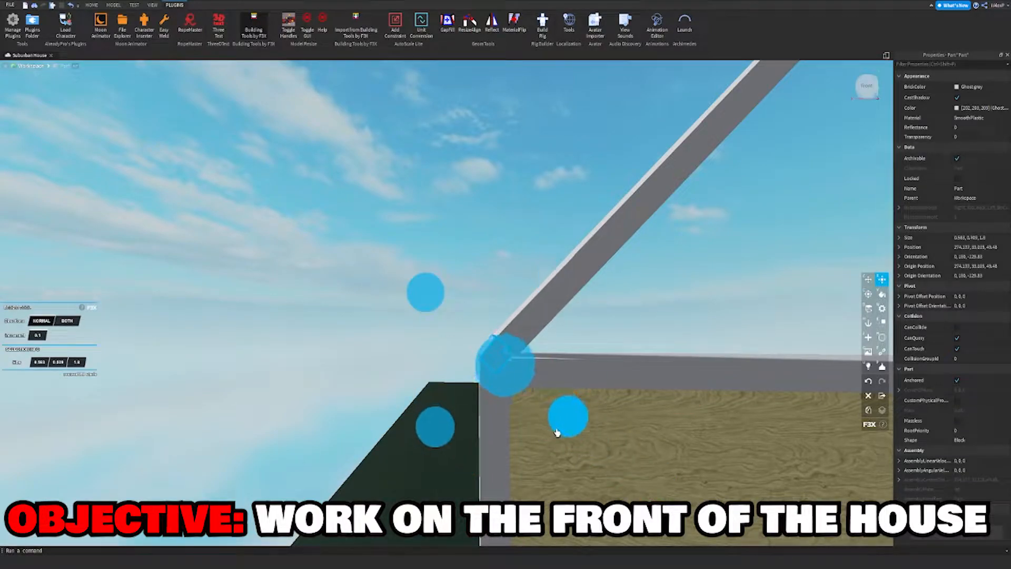
Shorten the sloped beam from its upper end to a length of 16.4 studs.
{"action": "left_click", "coordinate": [480, 189]}
{"action": "key", "text": "s"}
{"action": "key", "text": "a"}
{"action": "right_click_drag", "start_coordinate": [481, 189], "coordinate": [481, 188]}
{"action": "key", "text": "a"}
{"action": "key", "text": "w"}
{"action": "key", "text": "d"}
{"action": "key", "text": "s"}
{"action": "key", "text": "s"}
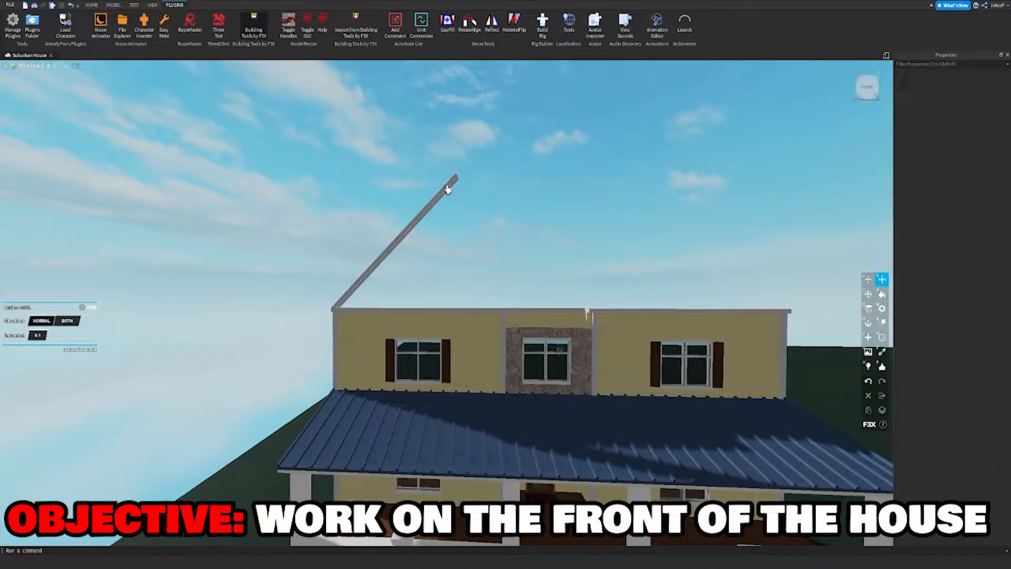
{"action": "left_click", "coordinate": [448, 189]}
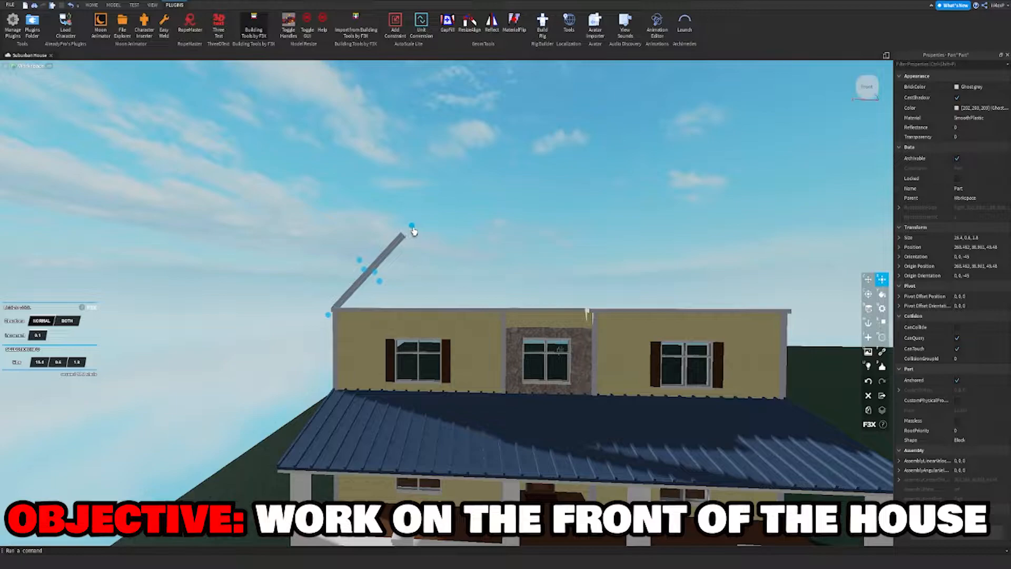
{"action": "left_click_drag", "start_coordinate": [416, 230], "coordinate": [419, 227]}
Duplicate the sloped beam together with its corner filler and turn the copy to slope the opposite way.
{"action": "key", "text": "z"}
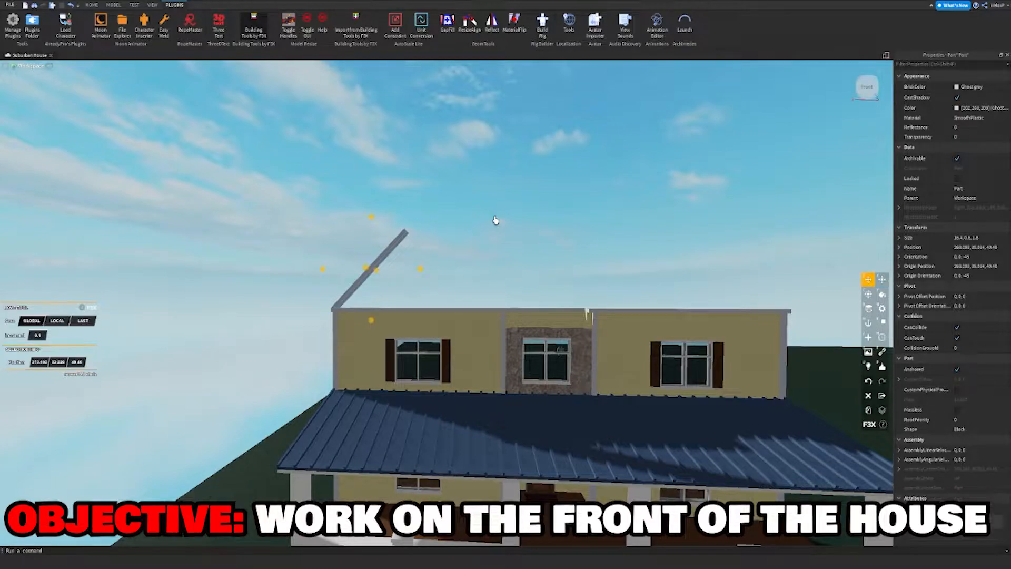
{"action": "left_click", "coordinate": [495, 219]}
{"action": "key", "text": "a"}
{"action": "key", "text": "w"}
{"action": "left_click", "coordinate": [438, 241]}
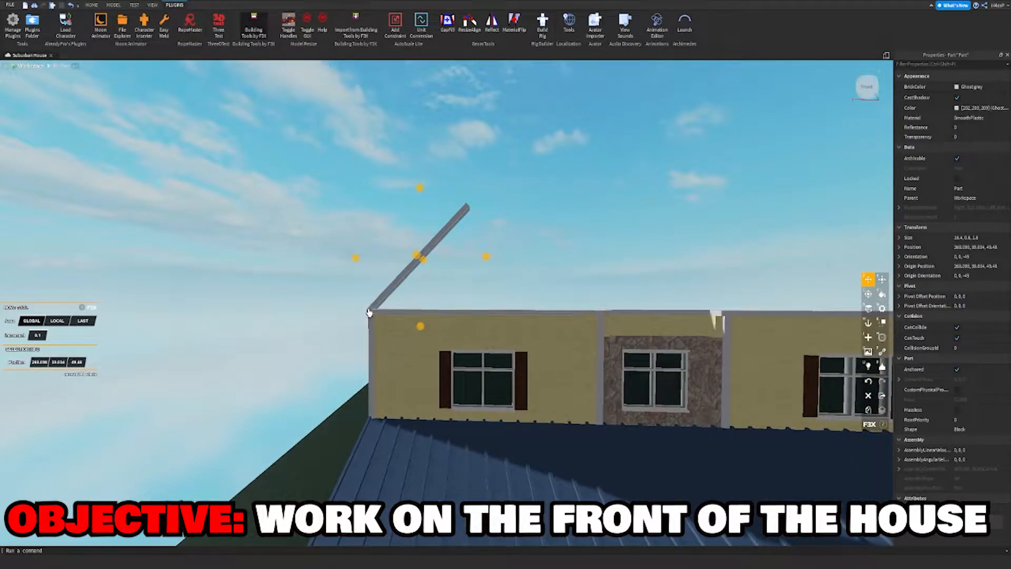
{"action": "key", "text": "w"}
{"action": "key", "text": "s"}
{"action": "key", "text": "d"}
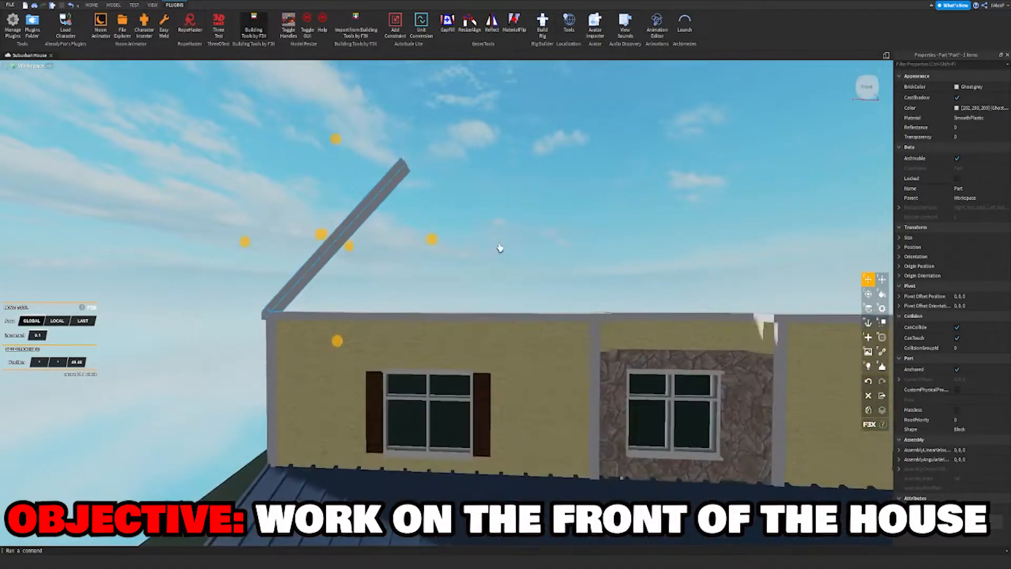
{"action": "key", "text": "w"}
{"action": "key", "text": "c"}
{"action": "right_click_drag", "start_coordinate": [494, 242], "coordinate": [495, 227]}
{"action": "key", "text": "s"}
{"action": "key", "text": "w"}
{"action": "left_click_drag", "start_coordinate": [539, 261], "coordinate": [277, 255]}
Move the copied beam and filler to the inner end of the left wall's top trim.
{"action": "key", "text": "z"}
{"action": "key", "text": "d"}
{"action": "key", "text": "s"}
{"action": "right_click_drag", "start_coordinate": [264, 255], "coordinate": [334, 214]}
{"action": "key", "text": "w"}
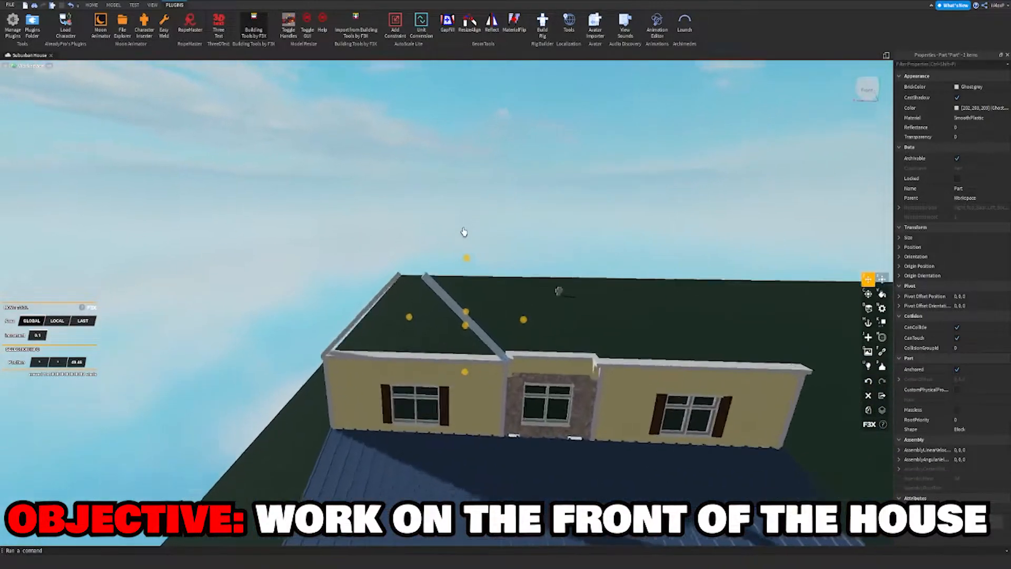
Examine how the two sloped beams form a gable over the left wall and meet its corners.
{"action": "key", "text": "w"}
{"action": "right_click_drag", "start_coordinate": [464, 231], "coordinate": [464, 231]}
{"action": "key", "text": "s"}
{"action": "left_click", "coordinate": [469, 230]}
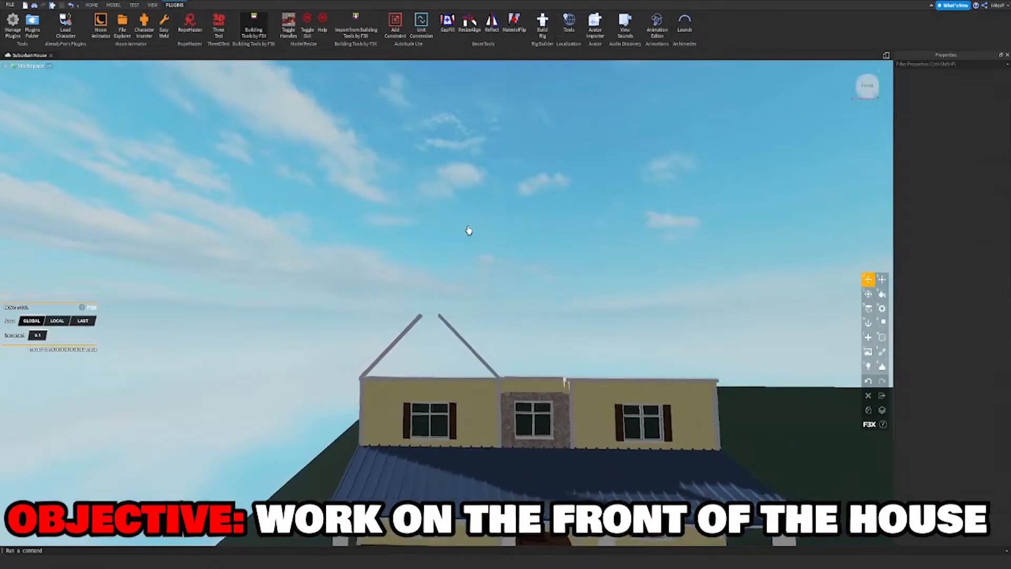
{"action": "key", "text": "w"}
{"action": "left_click", "coordinate": [394, 347]}
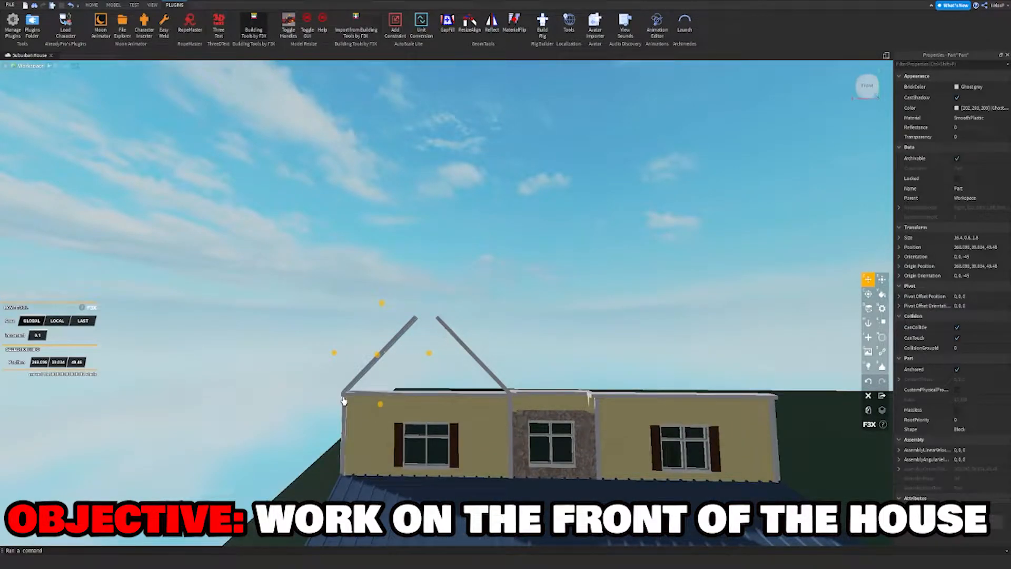
{"action": "left_click", "coordinate": [494, 289]}
{"action": "key", "text": "a"}
{"action": "key", "text": "w"}
{"action": "right_click_drag", "start_coordinate": [485, 307], "coordinate": [485, 307]}
{"action": "key", "text": "s"}
{"action": "key", "text": "s"}
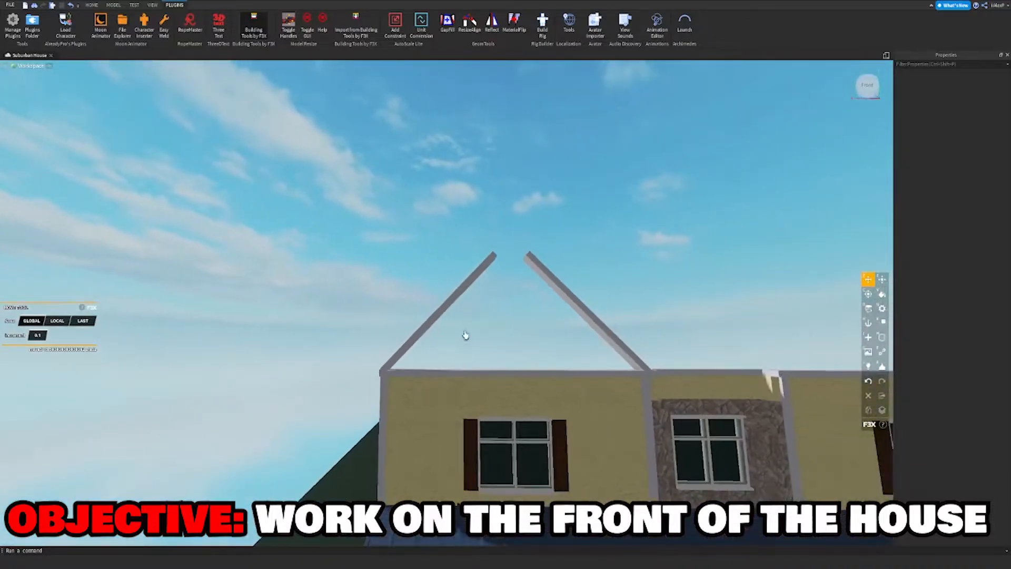
Delete the corner filler pieces and the copied beam at the left wall's inner end.
{"action": "left_click", "coordinate": [385, 372]}
{"action": "key", "text": "Delete"}
{"action": "left_click", "coordinate": [650, 374]}
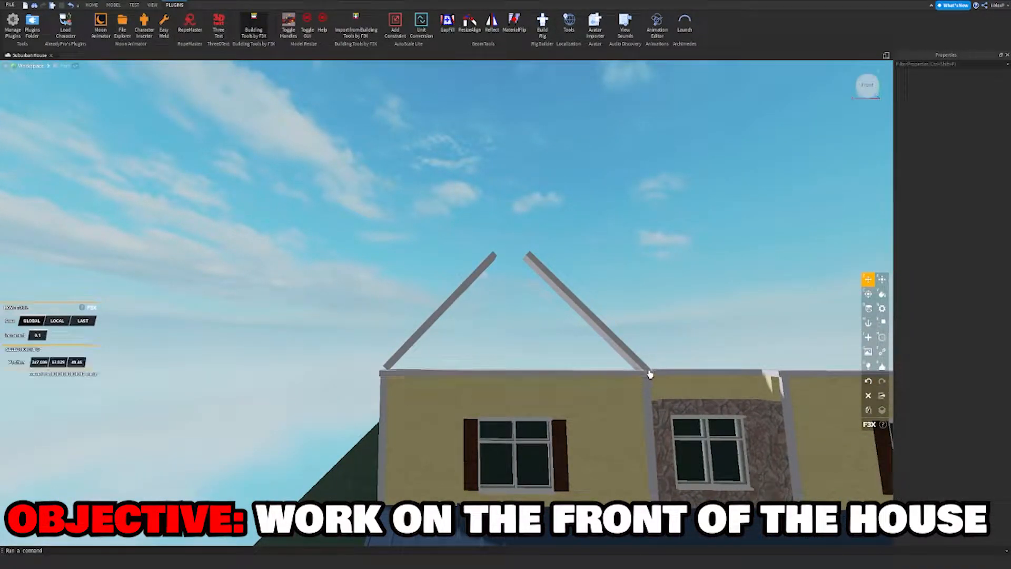
{"action": "key", "text": "Delete"}
Rotate the remaining sloped beam to a 30-degree slope and lower it onto the left wall's top corner.
{"action": "left_click", "coordinate": [430, 322]}
{"action": "key", "text": "c"}
{"action": "left_click_drag", "start_coordinate": [442, 215], "coordinate": [452, 219]}
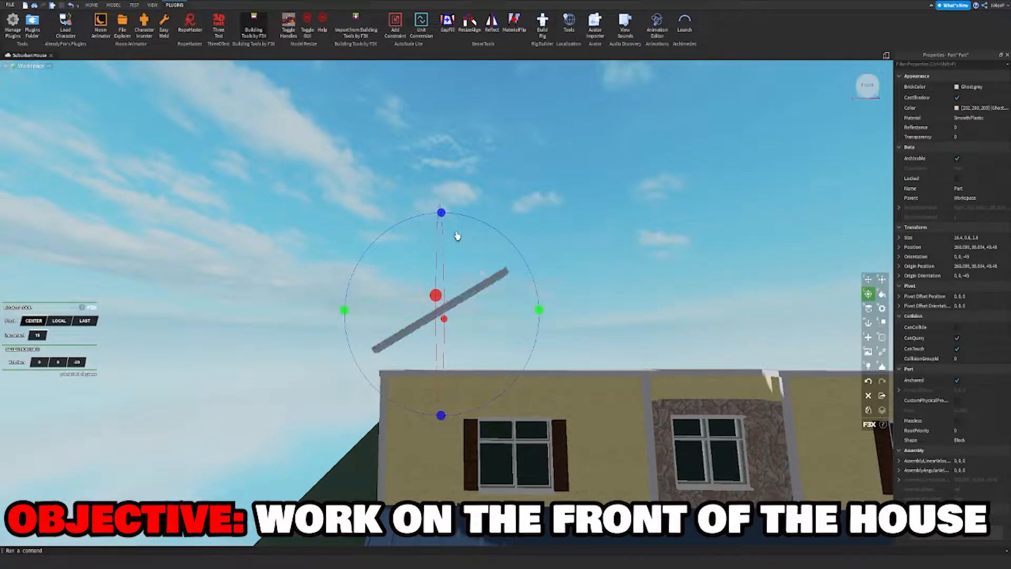
{"action": "left_click_drag", "start_coordinate": [458, 237], "coordinate": [480, 279]}
{"action": "key", "text": "z"}
{"action": "left_click_drag", "start_coordinate": [444, 376], "coordinate": [445, 391]}
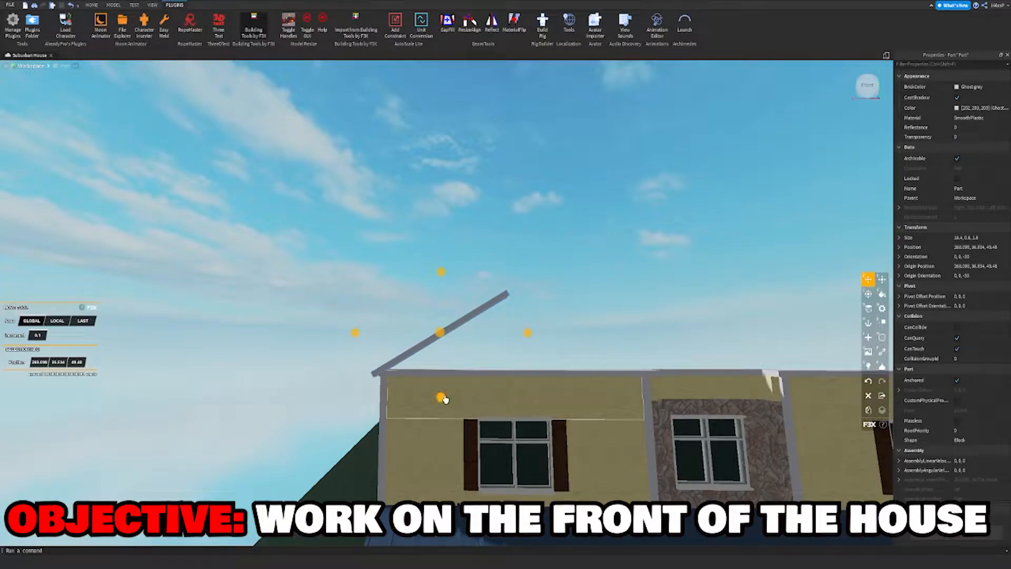
{"action": "left_click_drag", "start_coordinate": [444, 398], "coordinate": [445, 399]}
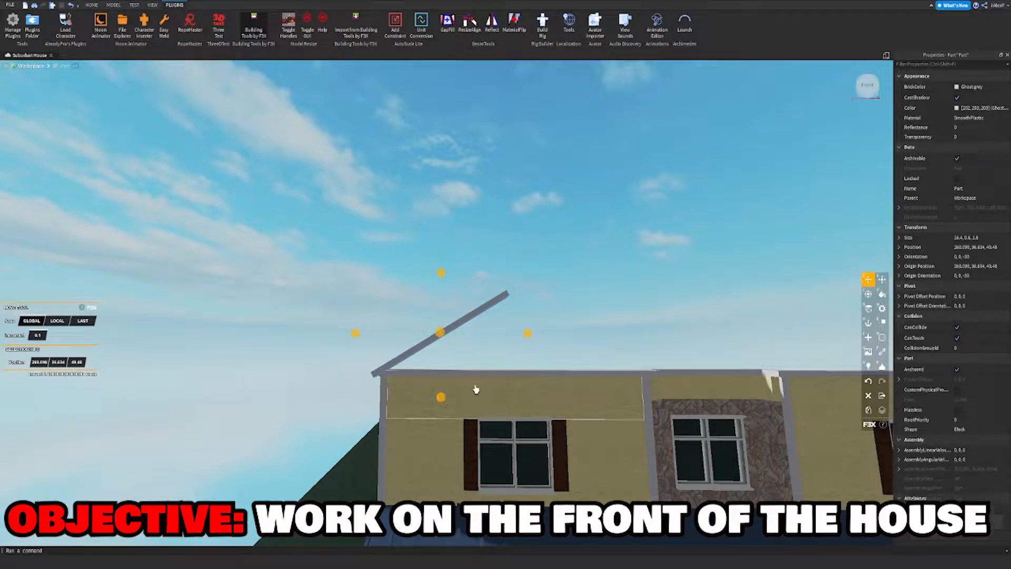
Move the 30-degree sloped beam sideways and upward so its lower end rests on the left wall's outer top corner.
{"action": "right_click_drag", "start_coordinate": [573, 280], "coordinate": [560, 294]}
{"action": "scroll", "coordinate": [559, 294], "scroll_direction": "up", "scroll_amount": 6}
{"action": "scroll", "coordinate": [559, 292], "scroll_direction": "down", "scroll_amount": 6}
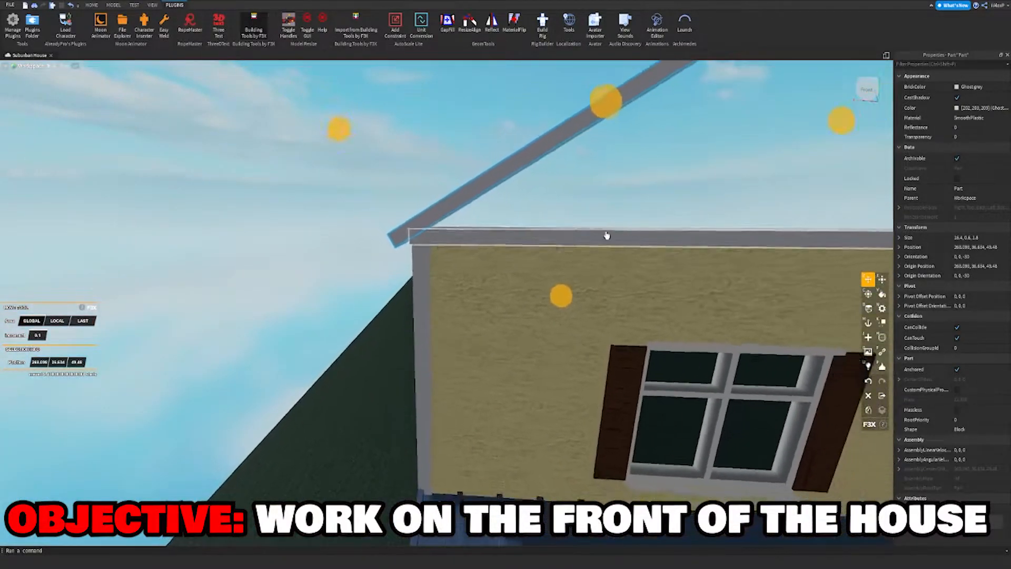
{"action": "left_click_drag", "start_coordinate": [362, 156], "coordinate": [379, 155]}
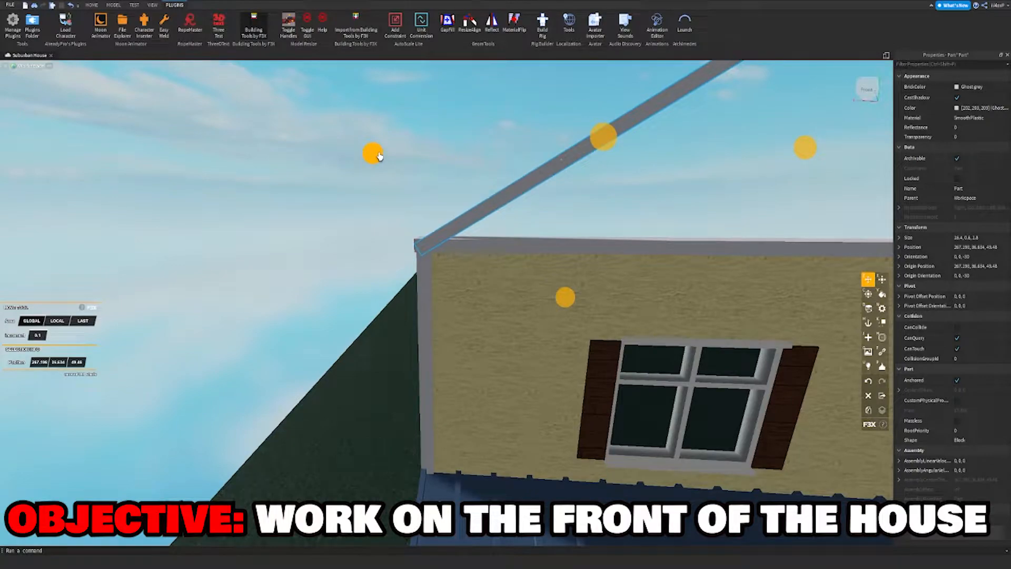
{"action": "left_click_drag", "start_coordinate": [566, 303], "coordinate": [574, 291]}
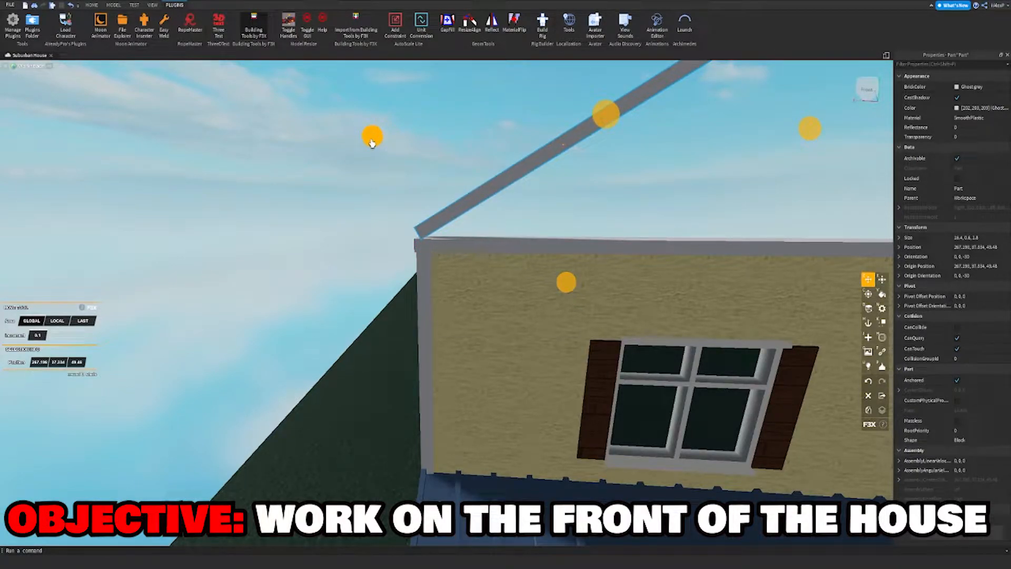
{"action": "left_click_drag", "start_coordinate": [564, 286], "coordinate": [564, 283]}
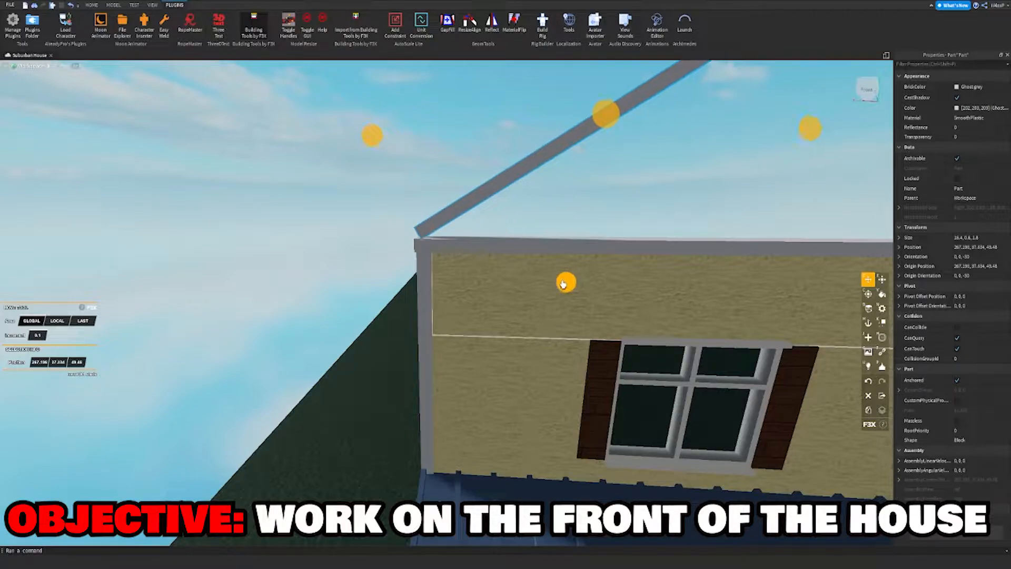
Fill the wedge between the sloped beam's lower end and the wall's top corner with GapFill, and return to Building Tools by F3X.
{"action": "left_click", "coordinate": [575, 222]}
{"action": "right_click_drag", "start_coordinate": [576, 223], "coordinate": [576, 221]}
{"action": "key", "text": "w"}
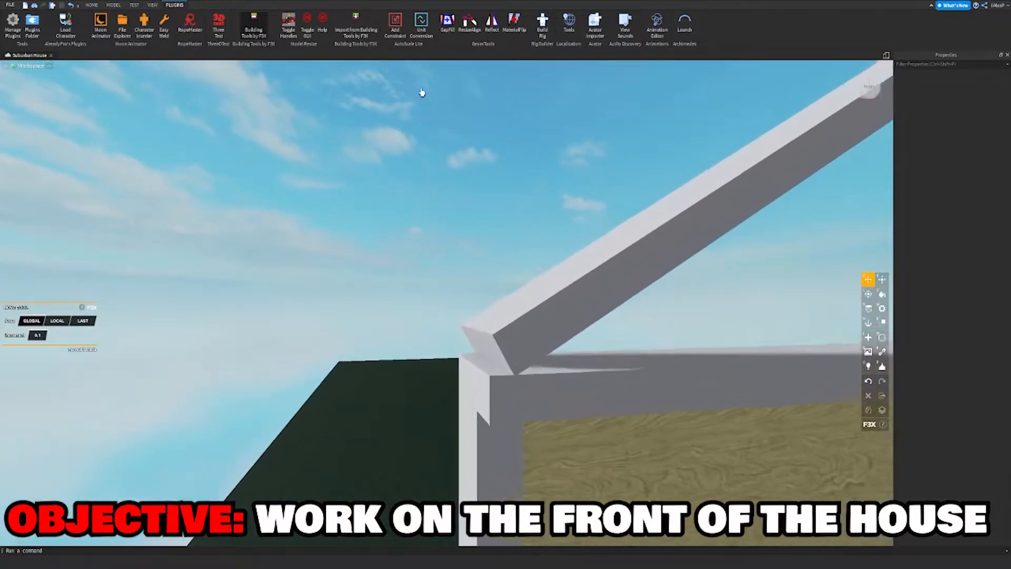
{"action": "key", "text": "w"}
{"action": "left_click", "coordinate": [447, 22]}
{"action": "left_click", "coordinate": [500, 345]}
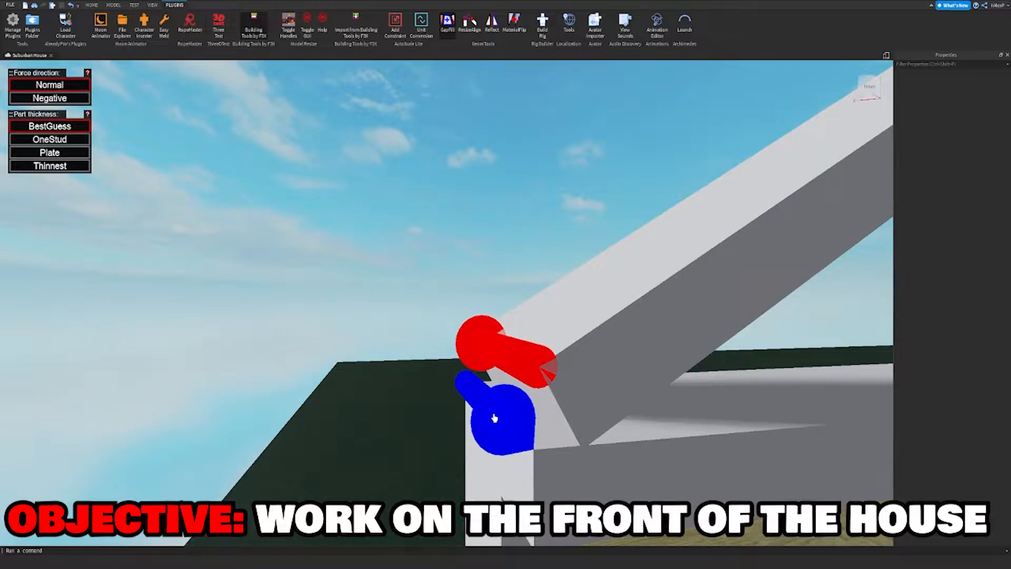
{"action": "left_click", "coordinate": [494, 418]}
{"action": "key", "text": "s"}
{"action": "key", "text": "d"}
{"action": "right_click_drag", "start_coordinate": [467, 199], "coordinate": [467, 199]}
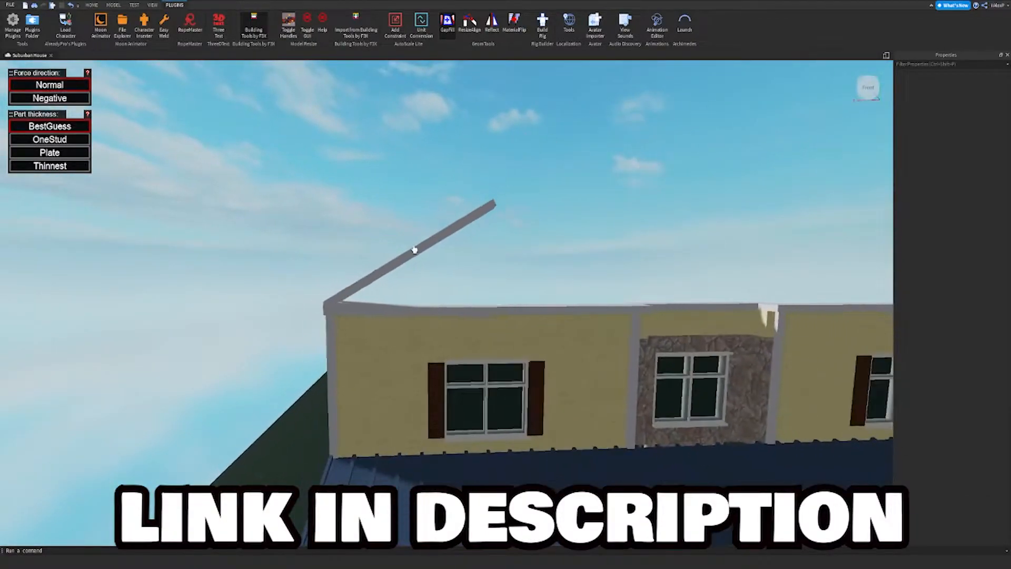
{"action": "left_click", "coordinate": [447, 30]}
{"action": "key", "text": "s"}
{"action": "key", "text": "d"}
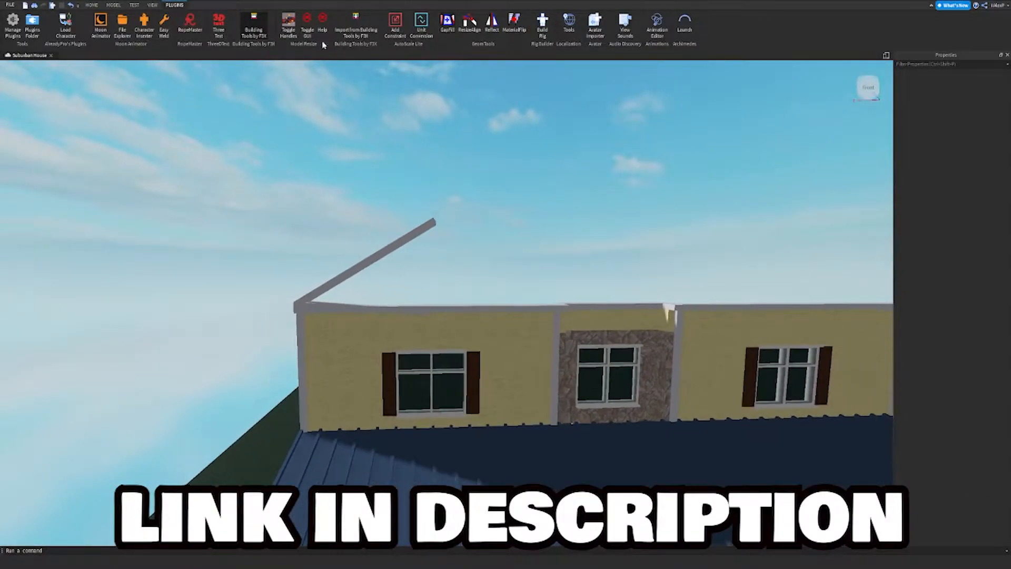
{"action": "left_click", "coordinate": [254, 27]}
{"action": "left_click", "coordinate": [353, 269]}
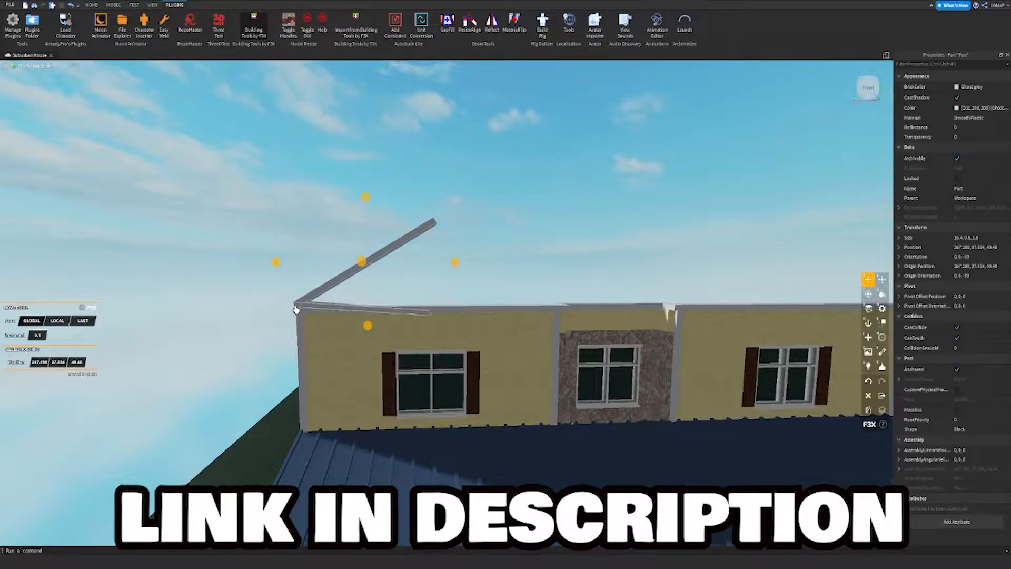
{"action": "left_click", "coordinate": [562, 271]}
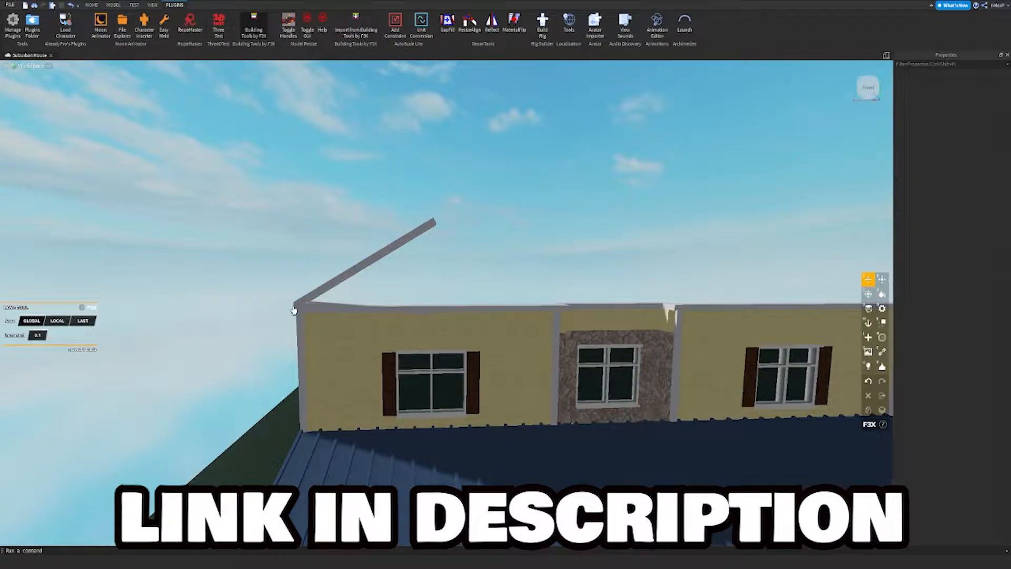
{"action": "left_click", "coordinate": [295, 309]}
{"action": "key", "text": "x"}
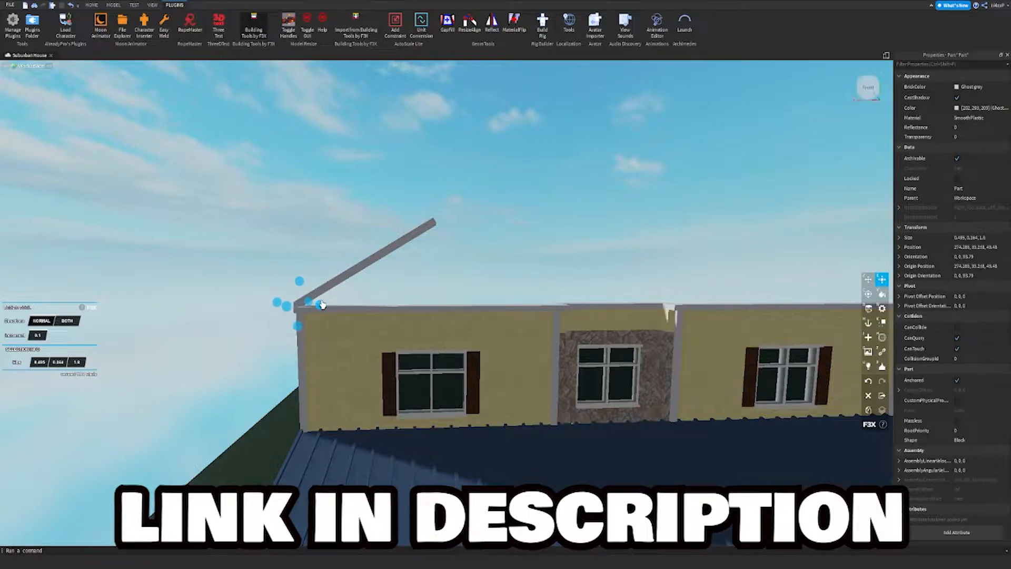
{"action": "key", "text": "z"}
{"action": "left_click", "coordinate": [424, 293]}
Duplicate the sloped beam with its corner filler and rotate the copy 180 degrees about the vertical axis.
{"action": "key", "text": "a"}
{"action": "key", "text": "w"}
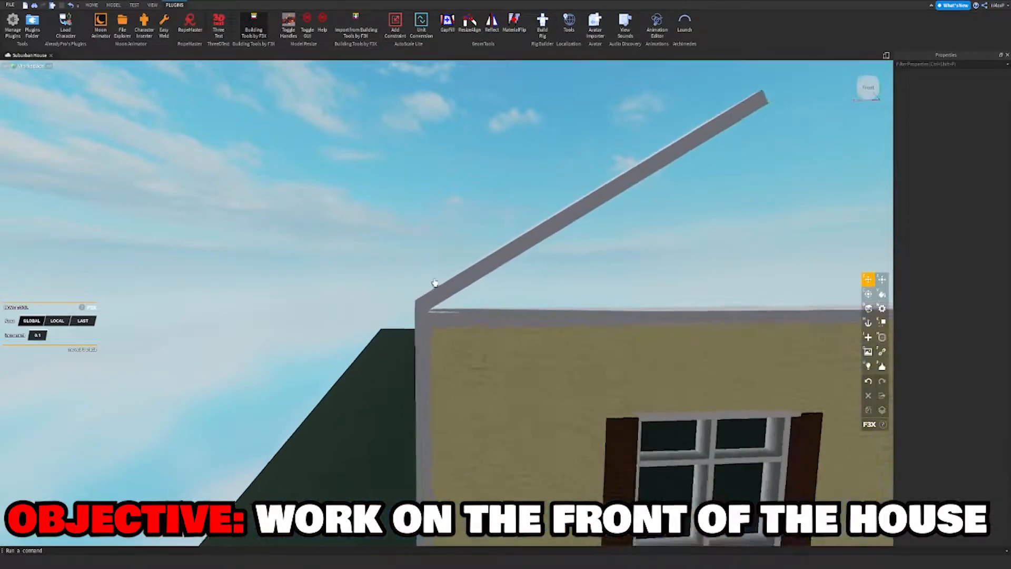
{"action": "key", "text": "w"}
{"action": "left_click", "coordinate": [376, 325]}
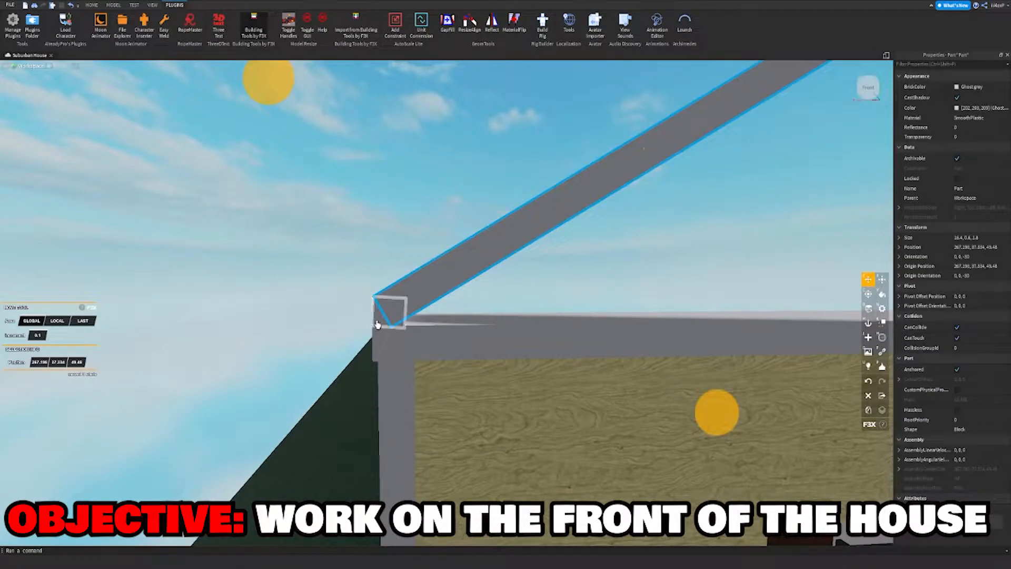
{"action": "scroll", "coordinate": [447, 314], "scroll_direction": "down", "scroll_amount": 5}
{"action": "right_click_drag", "start_coordinate": [447, 314], "coordinate": [472, 317]}
{"action": "key", "text": "c"}
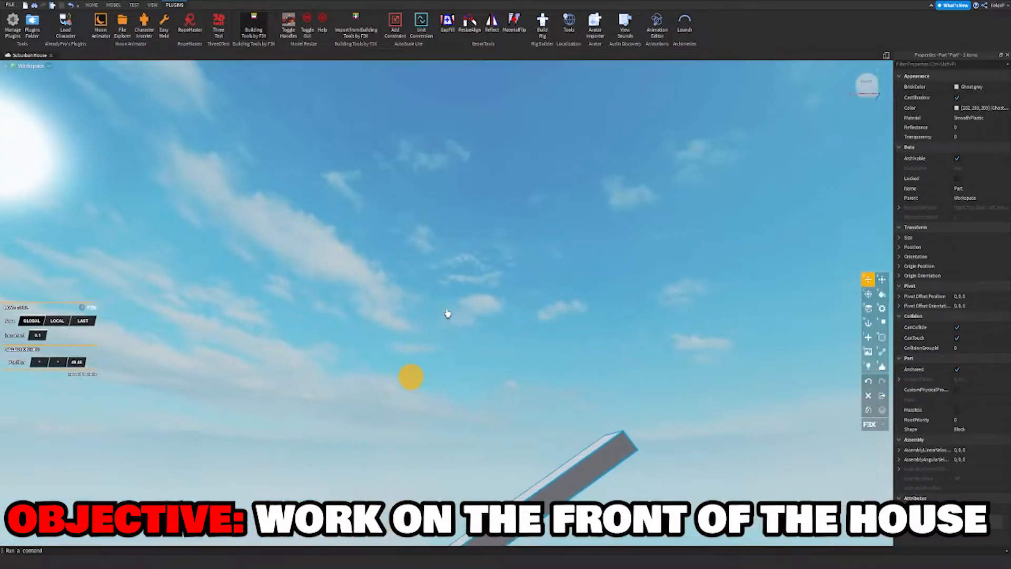
{"action": "scroll", "coordinate": [472, 317], "scroll_direction": "down", "scroll_amount": 1}
{"action": "left_click_drag", "start_coordinate": [573, 298], "coordinate": [353, 284]}
Move the mirrored beam and filler onto the inner end of the left wall's top trim to close the gable.
{"action": "key", "text": "z"}
{"action": "key", "text": "d"}
{"action": "right_click_drag", "start_coordinate": [353, 284], "coordinate": [353, 284]}
{"action": "key", "text": "w"}
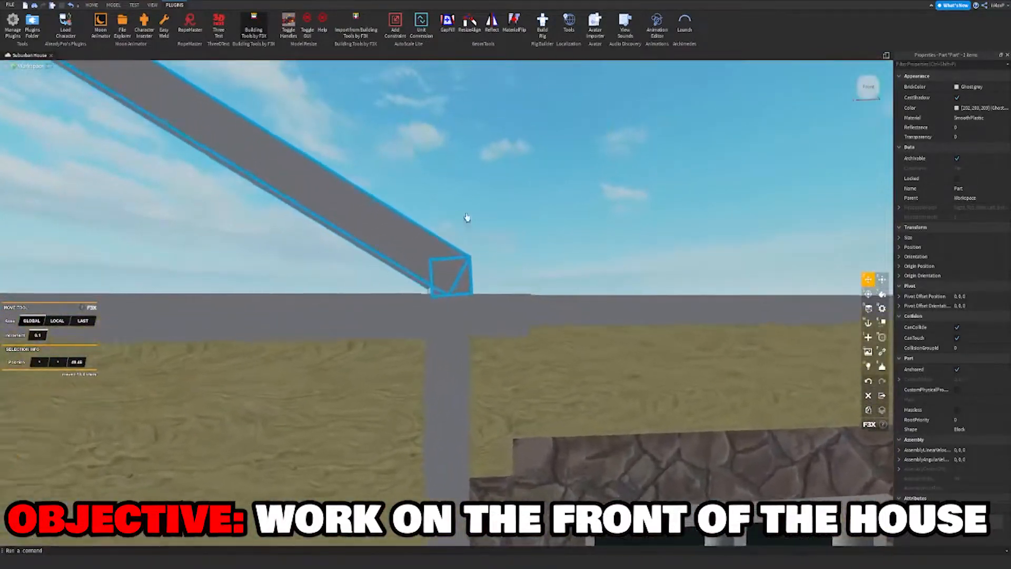
{"action": "right_click_drag", "start_coordinate": [535, 176], "coordinate": [530, 151]}
{"action": "key", "text": "s"}
{"action": "left_click_drag", "start_coordinate": [537, 139], "coordinate": [533, 140]}
{"action": "key", "text": "s"}
{"action": "left_click", "coordinate": [583, 113]}
{"action": "key", "text": "a"}
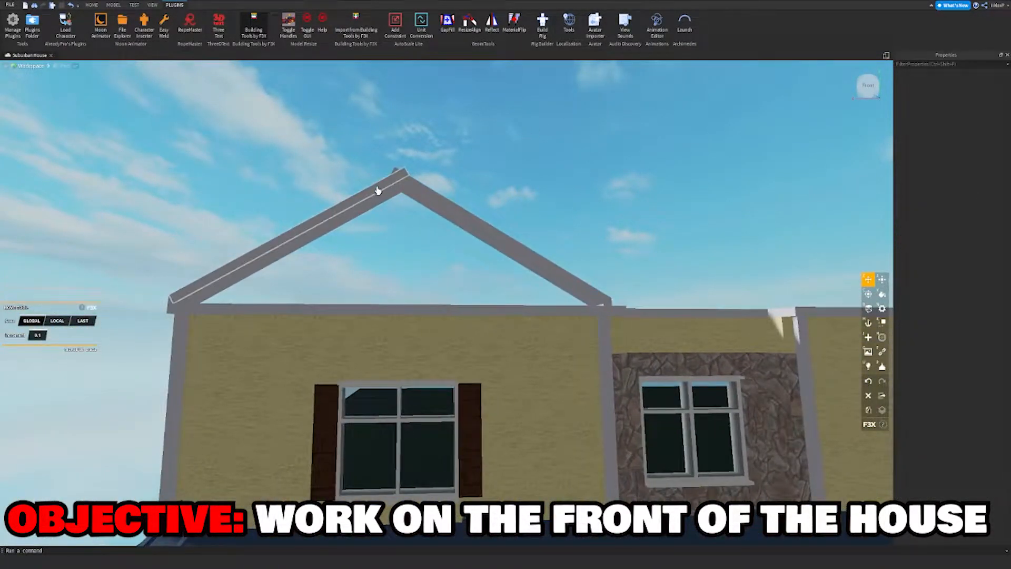
Shorten both gable beams at the peak until their ends no longer overlap.
{"action": "left_click", "coordinate": [378, 191]}
{"action": "key", "text": "x"}
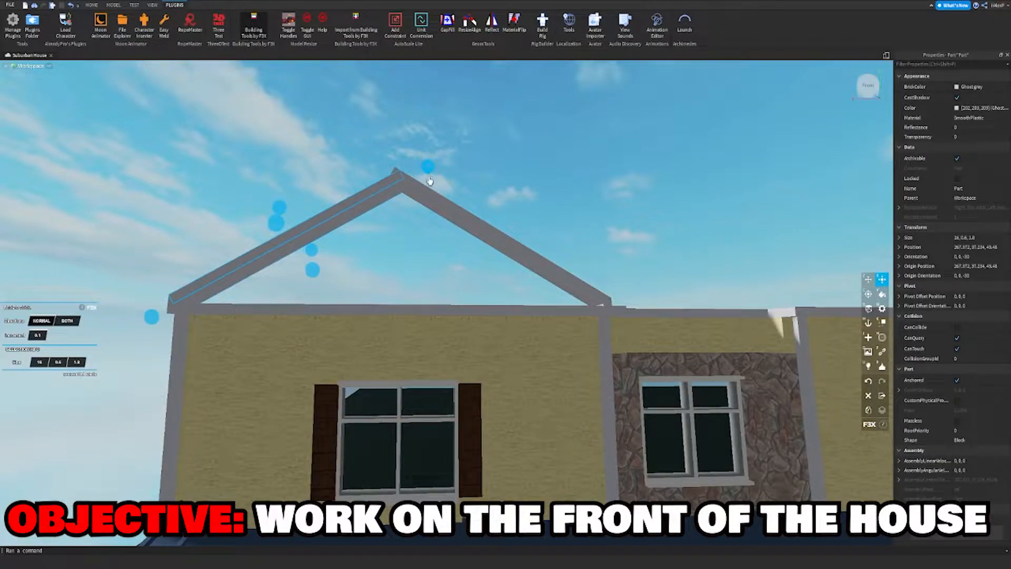
{"action": "left_click", "coordinate": [407, 187]}
{"action": "left_click_drag", "start_coordinate": [366, 163], "coordinate": [371, 168]}
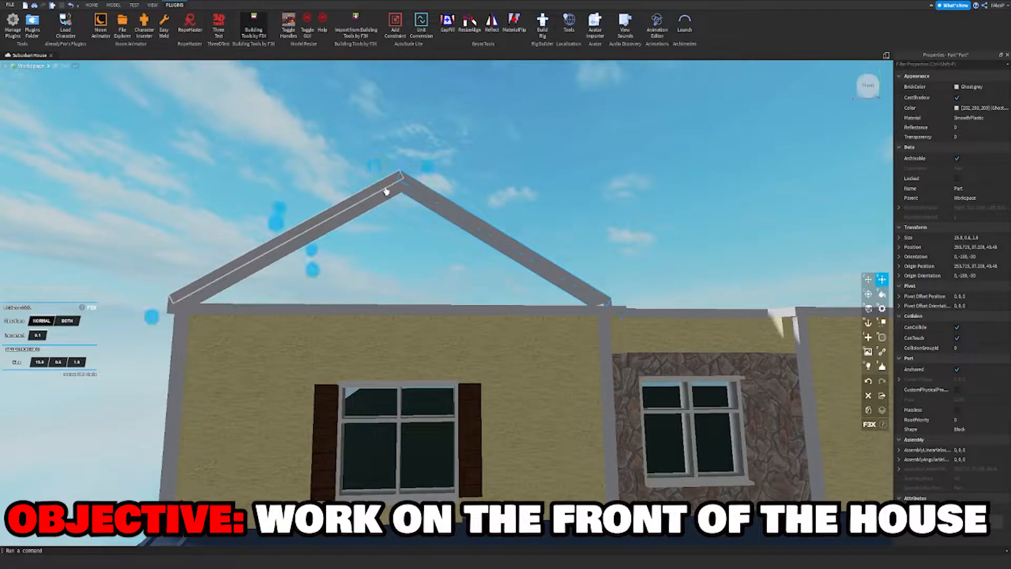
{"action": "left_click_drag", "start_coordinate": [427, 169], "coordinate": [378, 168]}
{"action": "left_click", "coordinate": [420, 199]}
{"action": "right_click_drag", "start_coordinate": [378, 169], "coordinate": [378, 169]}
{"action": "key", "text": "w"}
{"action": "key", "text": "s"}
{"action": "key", "text": "d"}
{"action": "left_click_drag", "start_coordinate": [371, 226], "coordinate": [369, 225]}
{"action": "left_click", "coordinate": [412, 196]}
{"action": "key", "text": "a"}
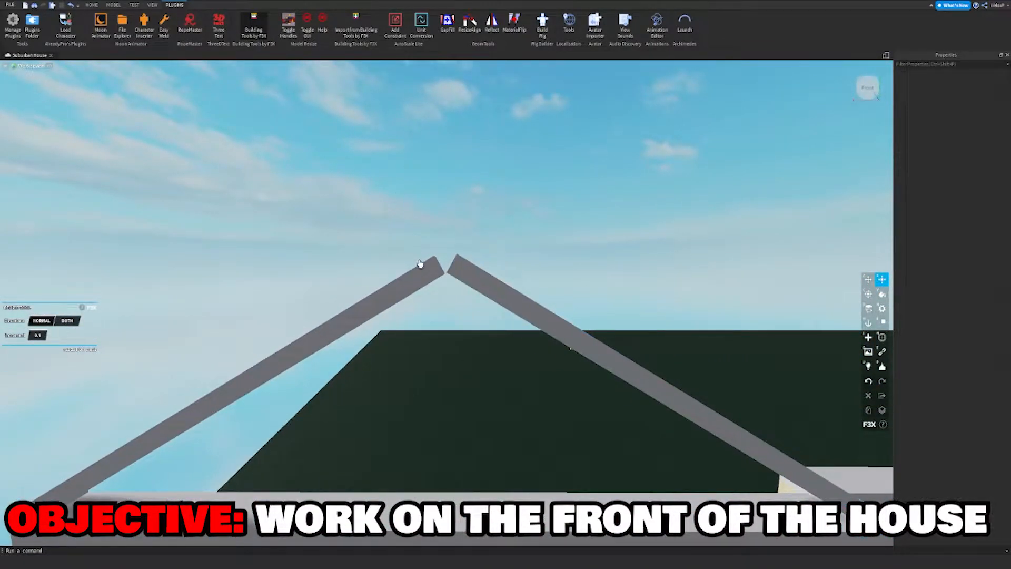
Lengthen both gable beams to 16 studs each so their ends meet at the peak.
{"action": "left_click", "coordinate": [423, 269]}
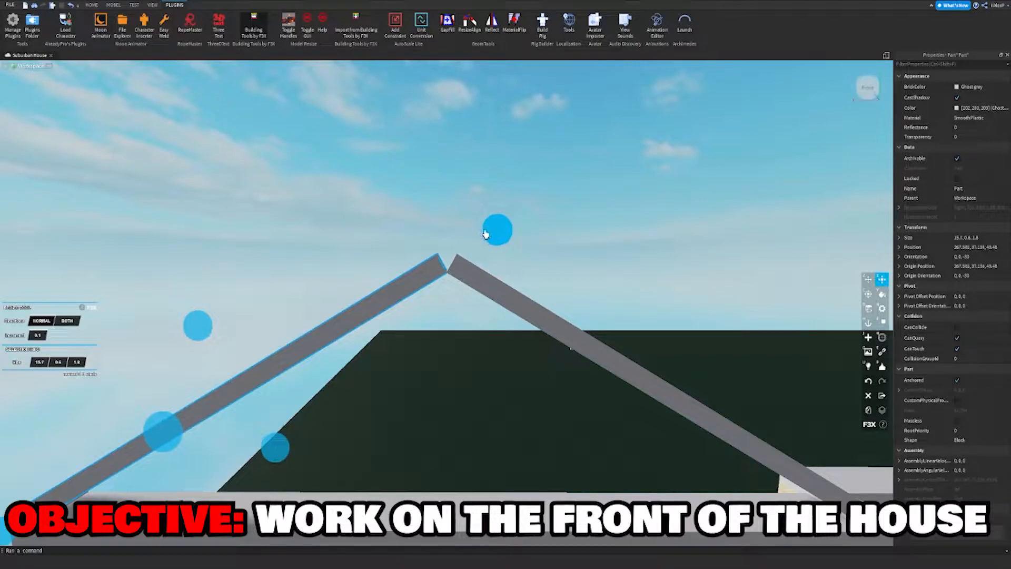
{"action": "left_click", "coordinate": [526, 208]}
{"action": "key", "text": "s"}
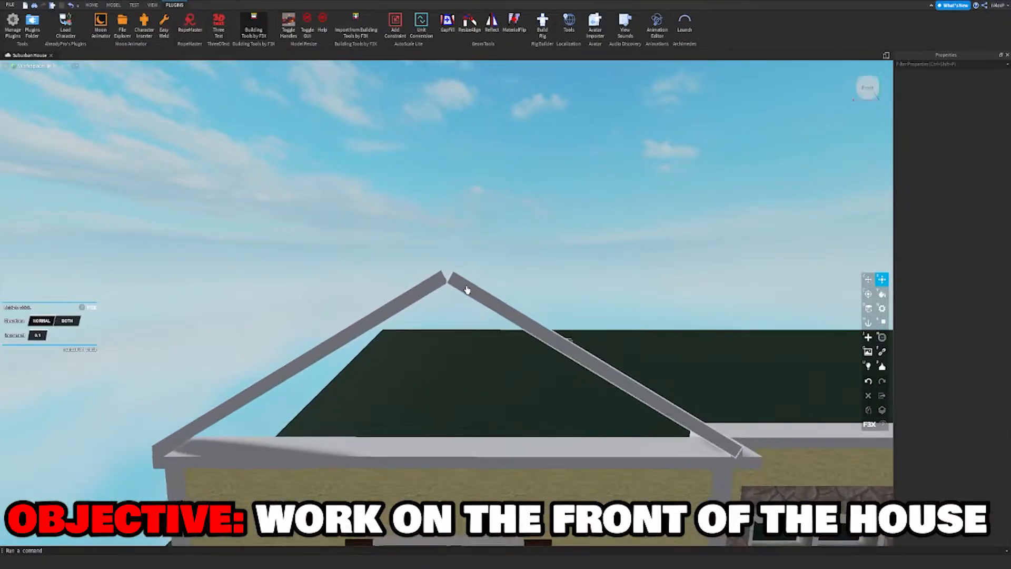
{"action": "left_click", "coordinate": [468, 287]}
{"action": "left_click", "coordinate": [443, 271]}
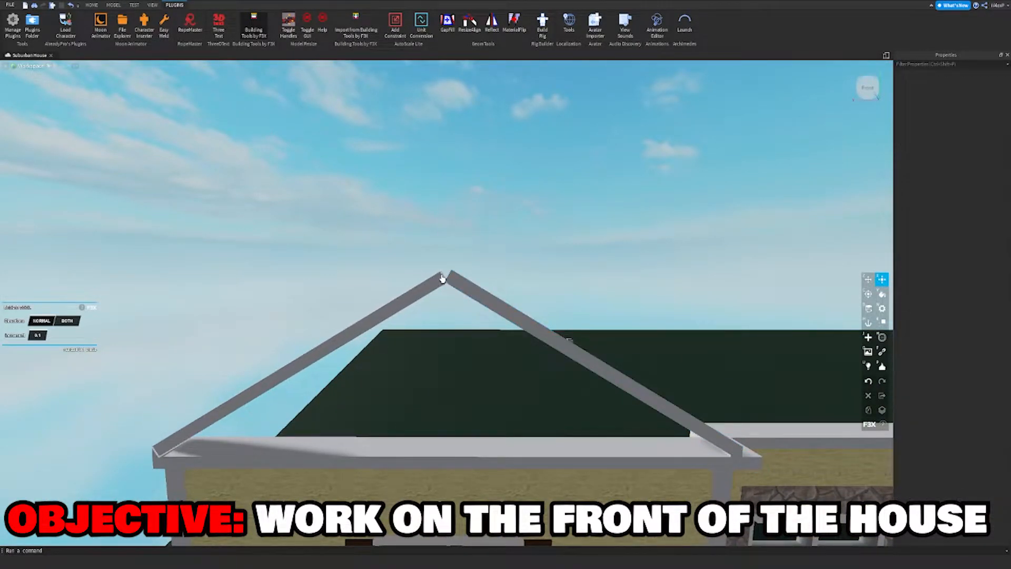
{"action": "left_click", "coordinate": [440, 279]}
{"action": "left_click", "coordinate": [462, 287]}
{"action": "left_click_drag", "start_coordinate": [417, 256], "coordinate": [415, 255]}
{"action": "left_click", "coordinate": [445, 278]}
{"action": "left_click_drag", "start_coordinate": [478, 260], "coordinate": [480, 260]}
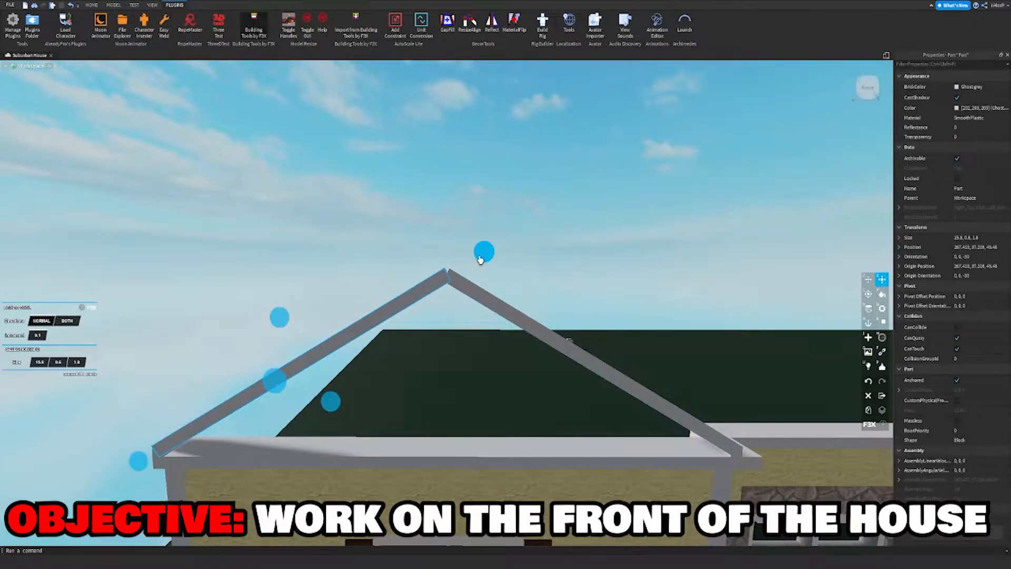
{"action": "left_click", "coordinate": [503, 266]}
{"action": "left_click", "coordinate": [459, 283]}
{"action": "left_click_drag", "start_coordinate": [411, 256], "coordinate": [406, 253]}
{"action": "left_click", "coordinate": [456, 248]}
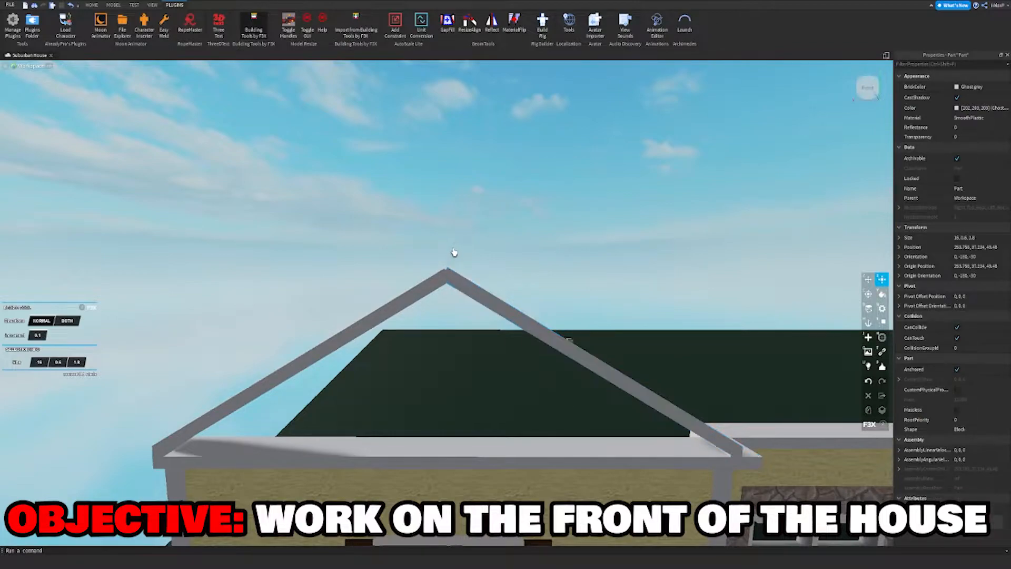
{"action": "left_click", "coordinate": [460, 268]}
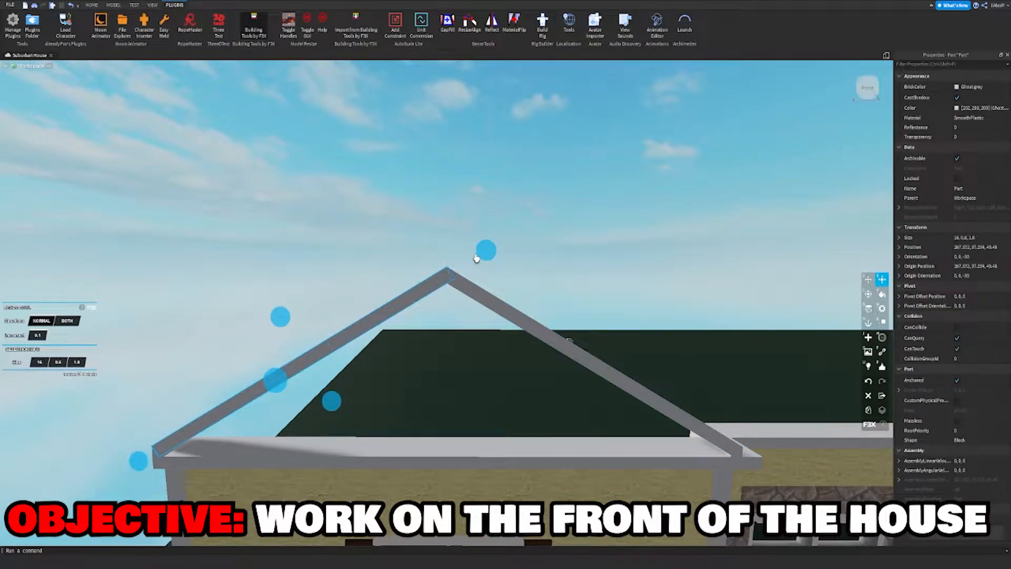
Fine-tune the two beams' lengths at the peak so their inner corners meet, undoing the last length change.
{"action": "left_click", "coordinate": [484, 227]}
{"action": "scroll", "coordinate": [484, 225], "scroll_direction": "down", "scroll_amount": 3}
{"action": "scroll", "coordinate": [469, 237], "scroll_direction": "up", "scroll_amount": 4}
{"action": "right_click_drag", "start_coordinate": [469, 237], "coordinate": [470, 239]}
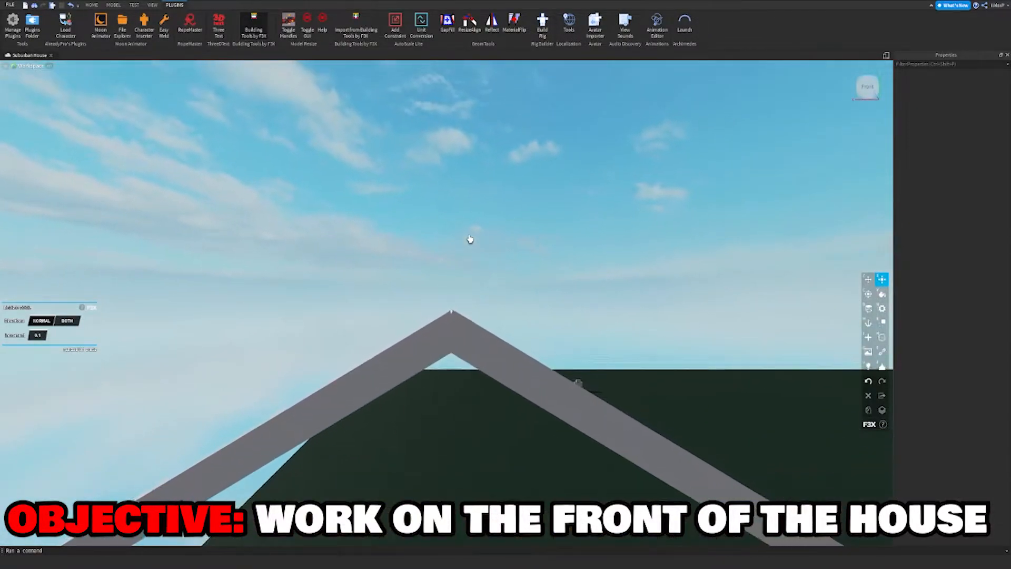
{"action": "scroll", "coordinate": [470, 239], "scroll_direction": "up", "scroll_amount": 3}
{"action": "left_click", "coordinate": [474, 354]}
{"action": "left_click_drag", "start_coordinate": [269, 251], "coordinate": [266, 250]}
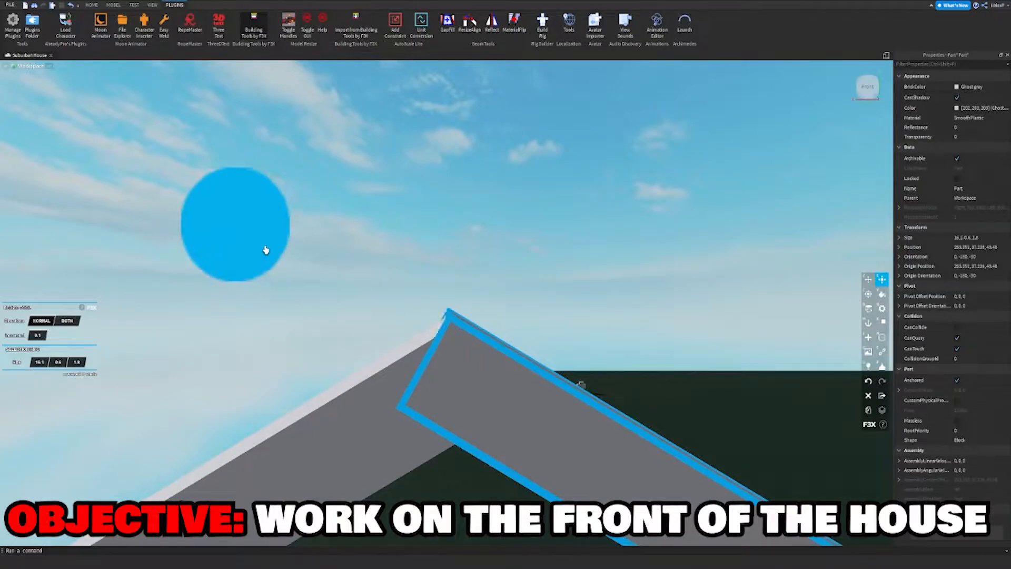
{"action": "left_click", "coordinate": [406, 221]}
{"action": "left_click", "coordinate": [389, 368]}
{"action": "left_click_drag", "start_coordinate": [641, 275], "coordinate": [550, 254]}
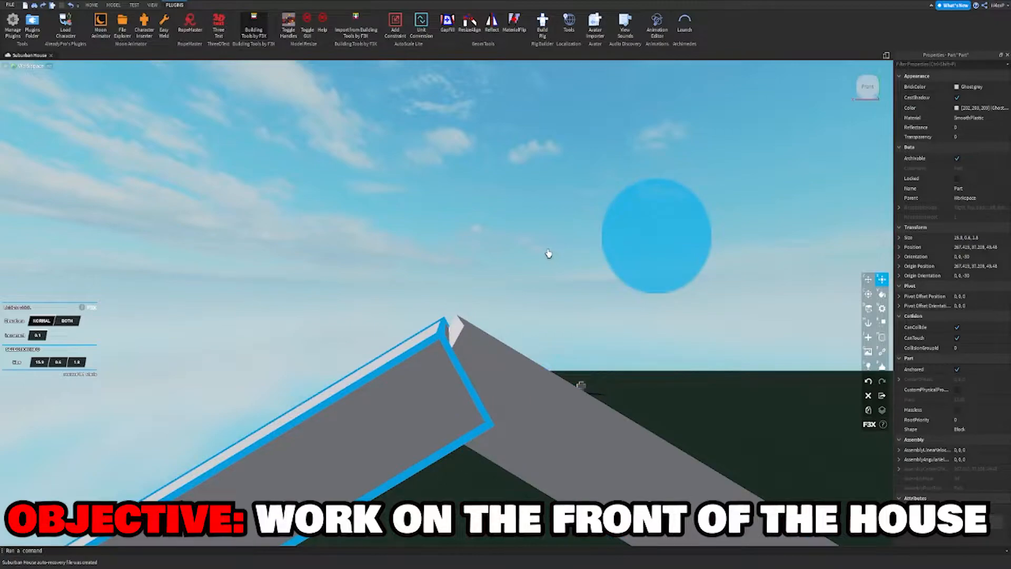
{"action": "left_click", "coordinate": [543, 253]}
{"action": "scroll", "coordinate": [541, 253], "scroll_direction": "down", "scroll_amount": 2}
{"action": "key", "text": "ctrl+z"}
{"action": "left_click", "coordinate": [539, 250]}
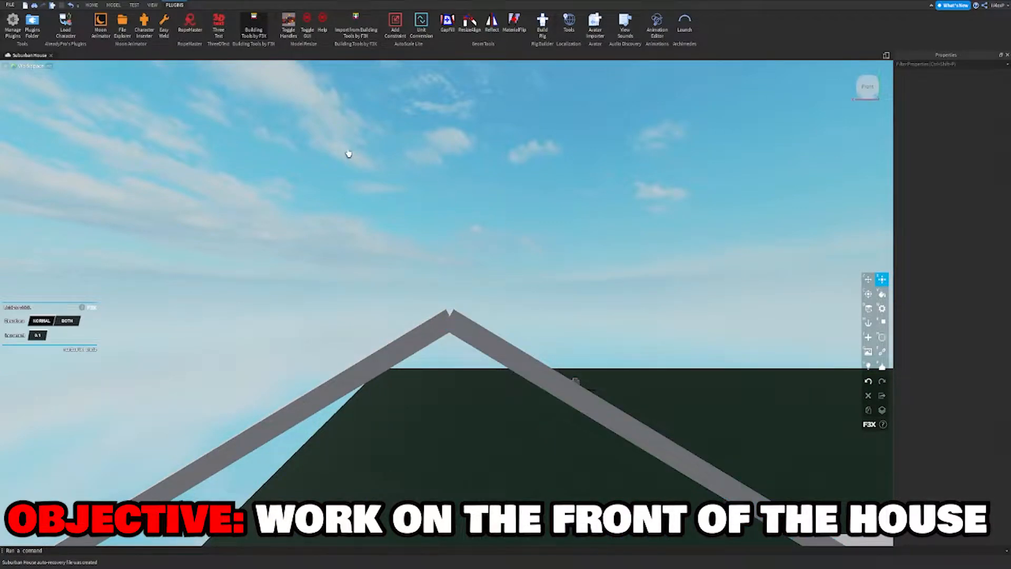
Fill the V-shaped notch between the two beam ends at the gable peak with GapFill.
{"action": "key", "text": "w"}
{"action": "left_click", "coordinate": [440, 27]}
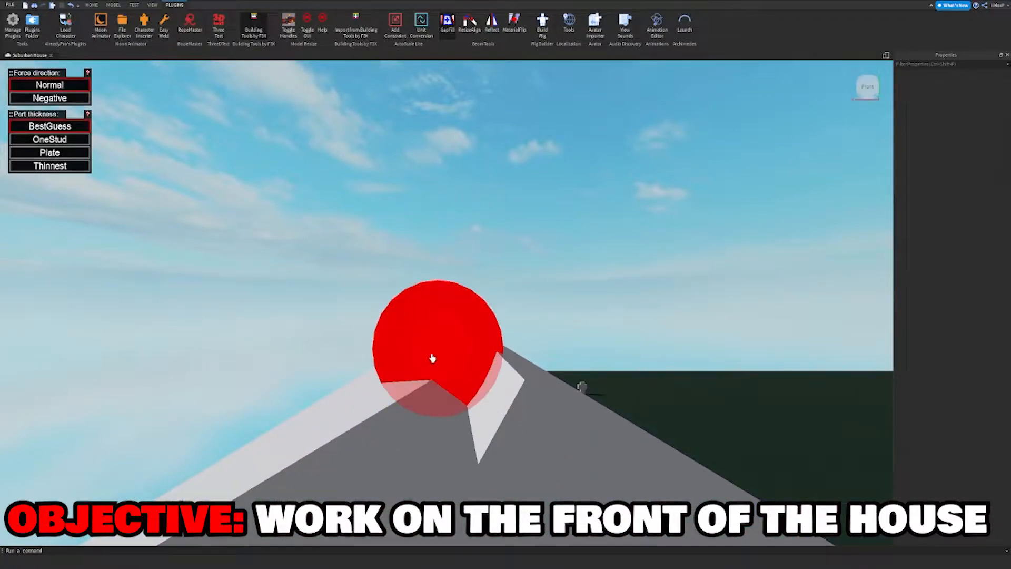
{"action": "left_click", "coordinate": [501, 361]}
{"action": "key", "text": "s"}
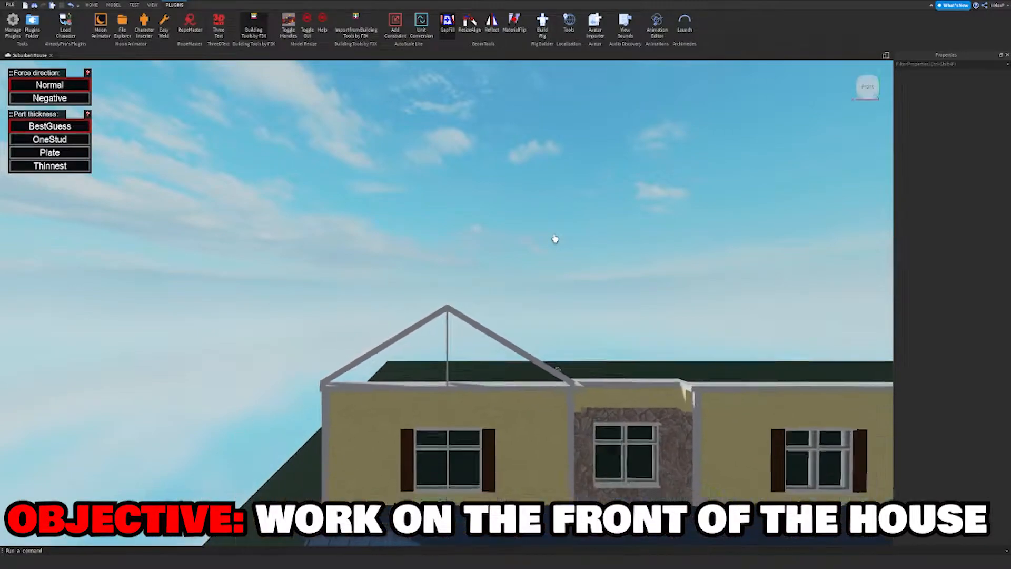
{"action": "key", "text": "w"}
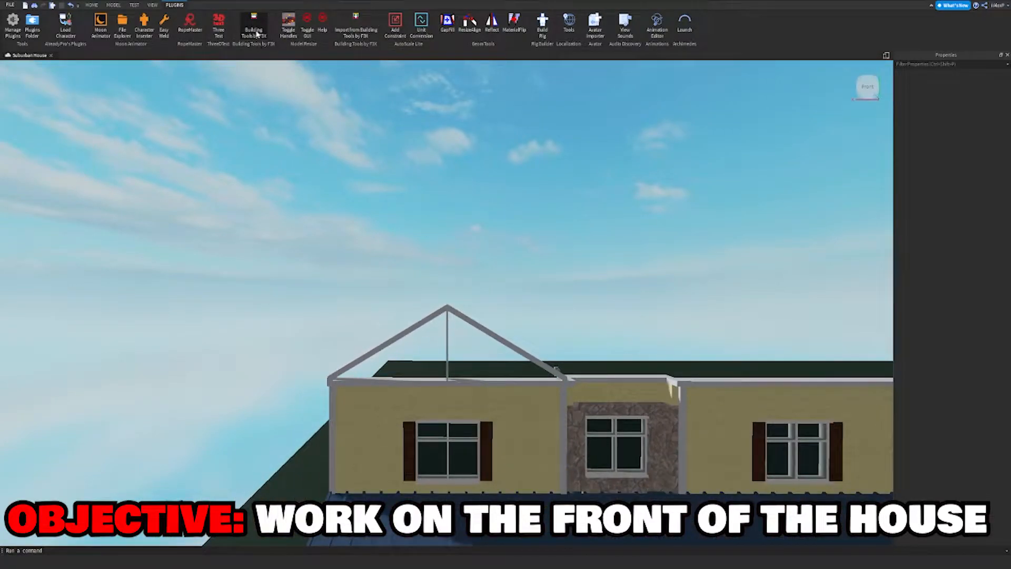
Shorten the thin filler hanging below the gable peak so it ends within the joint of the two beams.
{"action": "left_click", "coordinate": [256, 33]}
{"action": "left_click", "coordinate": [448, 357]}
{"action": "right_click_drag", "start_coordinate": [447, 357], "coordinate": [453, 374]}
{"action": "key", "text": "w"}
{"action": "left_click_drag", "start_coordinate": [327, 265], "coordinate": [360, 129]}
{"action": "key", "text": "s"}
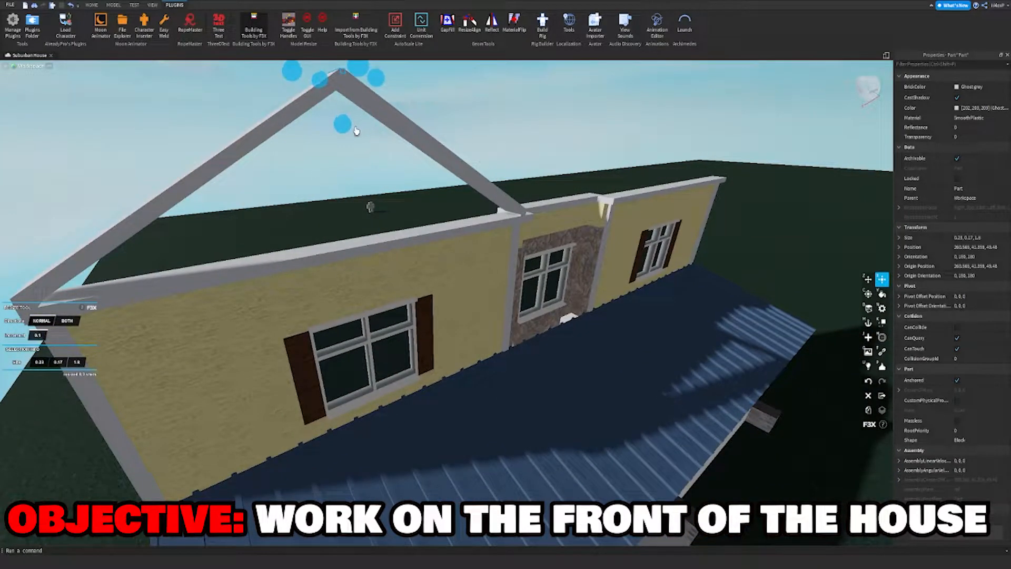
{"action": "key", "text": "z"}
{"action": "left_click", "coordinate": [440, 112]}
{"action": "key", "text": "s"}
{"action": "right_click_drag", "start_coordinate": [441, 115], "coordinate": [441, 116]}
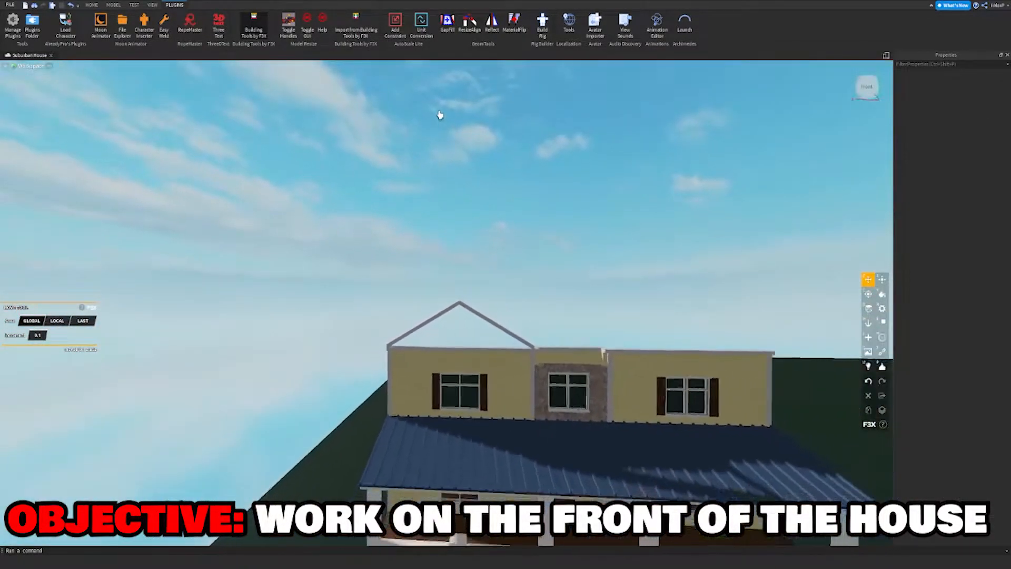
{"action": "key", "text": "s"}
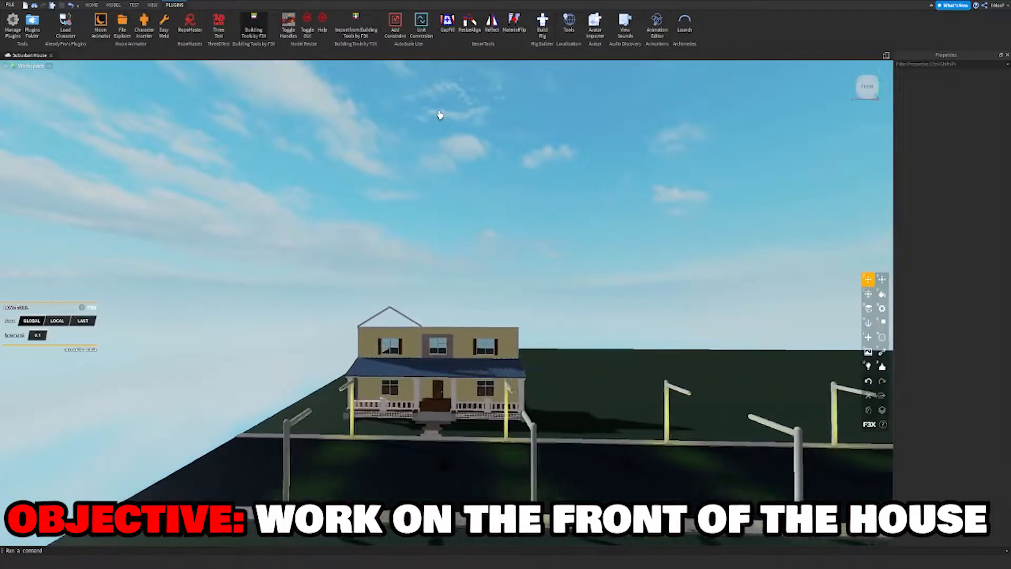
Adjust the length of the small grey filler block where the gable beam meets the trim beside the stone section.
{"action": "key", "text": "w"}
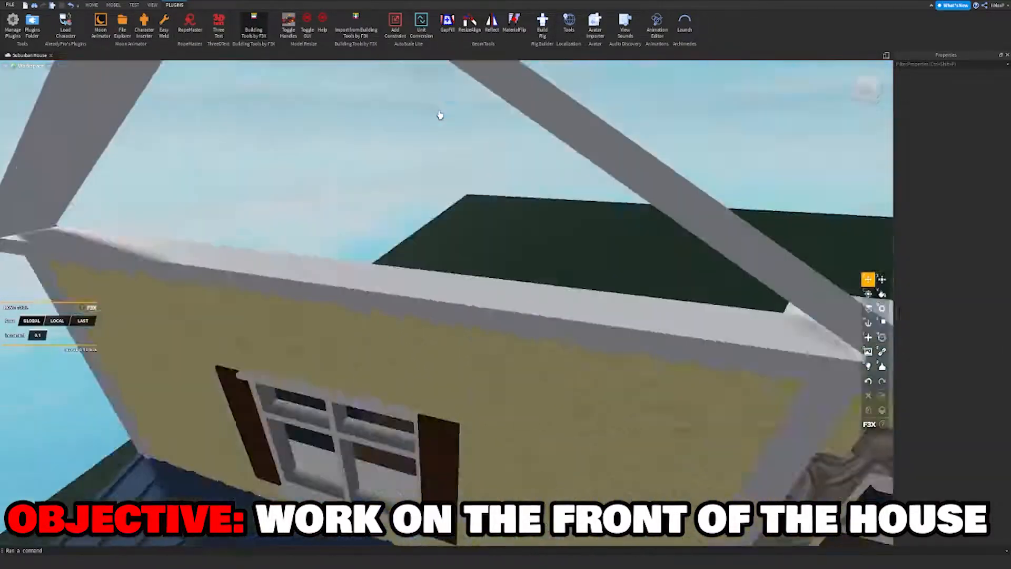
{"action": "right_click_drag", "start_coordinate": [441, 114], "coordinate": [441, 115]}
{"action": "key", "text": "d"}
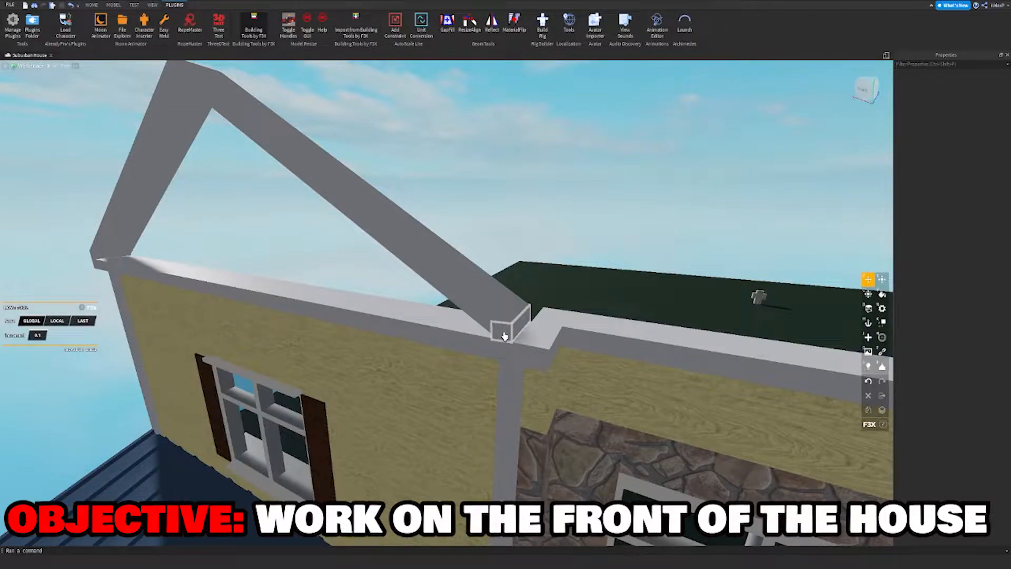
{"action": "left_click", "coordinate": [505, 336]}
{"action": "right_click_drag", "start_coordinate": [504, 333], "coordinate": [504, 334]}
{"action": "key", "text": "d"}
{"action": "key", "text": "x"}
{"action": "left_click_drag", "start_coordinate": [482, 300], "coordinate": [514, 294]}
{"action": "key", "text": "d"}
{"action": "right_click_drag", "start_coordinate": [511, 292], "coordinate": [511, 292]}
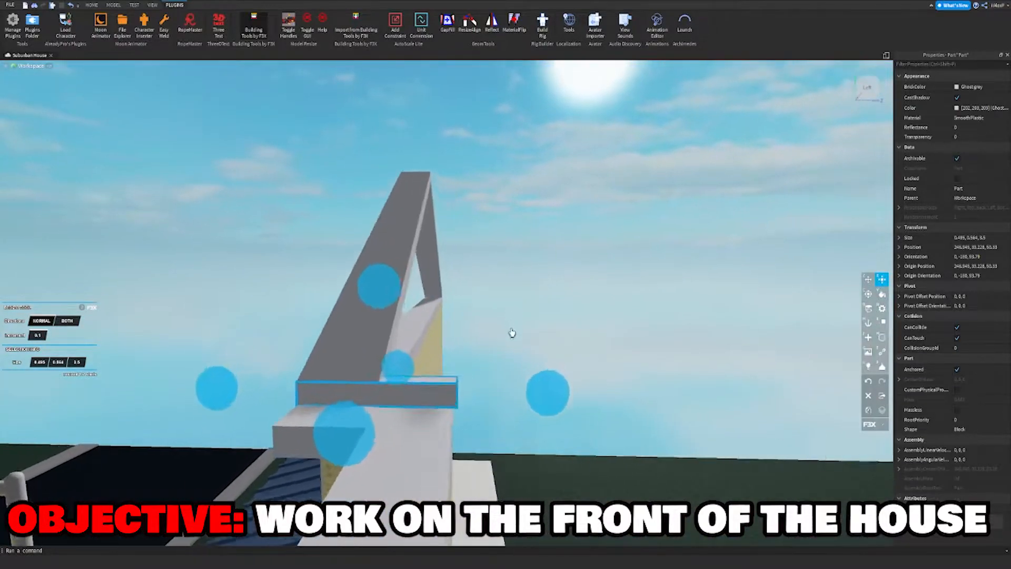
{"action": "key", "text": "w"}
{"action": "left_click_drag", "start_coordinate": [580, 422], "coordinate": [572, 422]}
{"action": "left_click", "coordinate": [546, 398]}
Fine-tune the same small filler block's size from behind the gable and undo the last change.
{"action": "left_click", "coordinate": [390, 425]}
{"action": "key", "text": "d"}
{"action": "right_click_drag", "start_coordinate": [380, 477], "coordinate": [380, 477]}
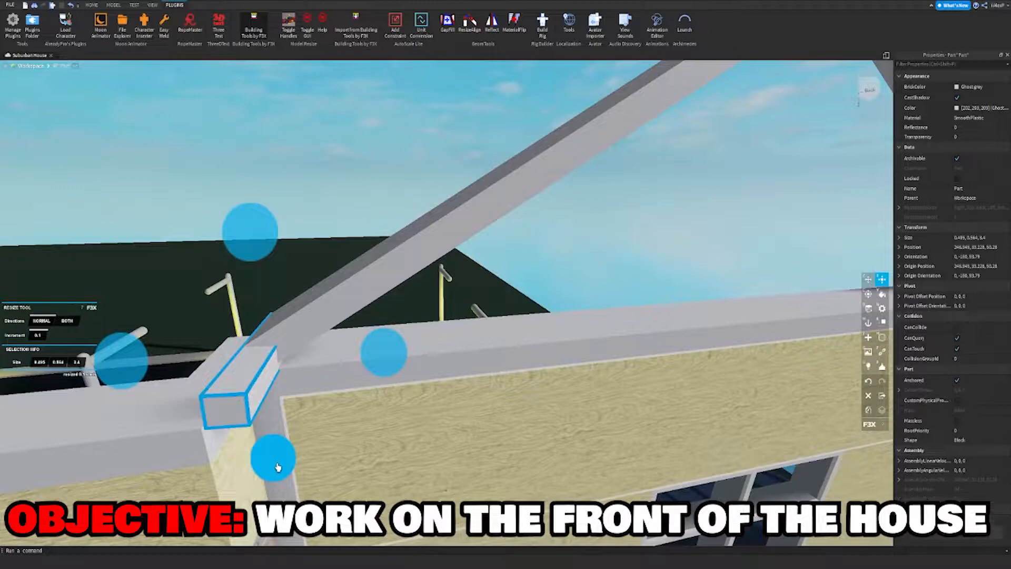
{"action": "left_click_drag", "start_coordinate": [278, 467], "coordinate": [278, 472]}
{"action": "left_click_drag", "start_coordinate": [120, 368], "coordinate": [115, 368]}
{"action": "key", "text": "a"}
{"action": "right_click_drag", "start_coordinate": [181, 365], "coordinate": [237, 366]}
{"action": "key", "text": "a"}
{"action": "left_click", "coordinate": [614, 203]}
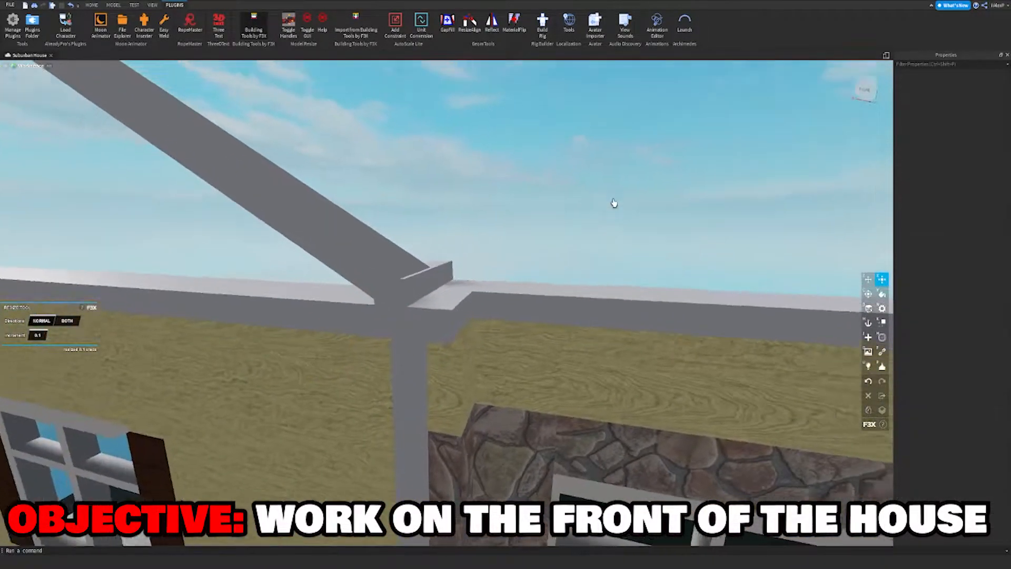
{"action": "key", "text": "s"}
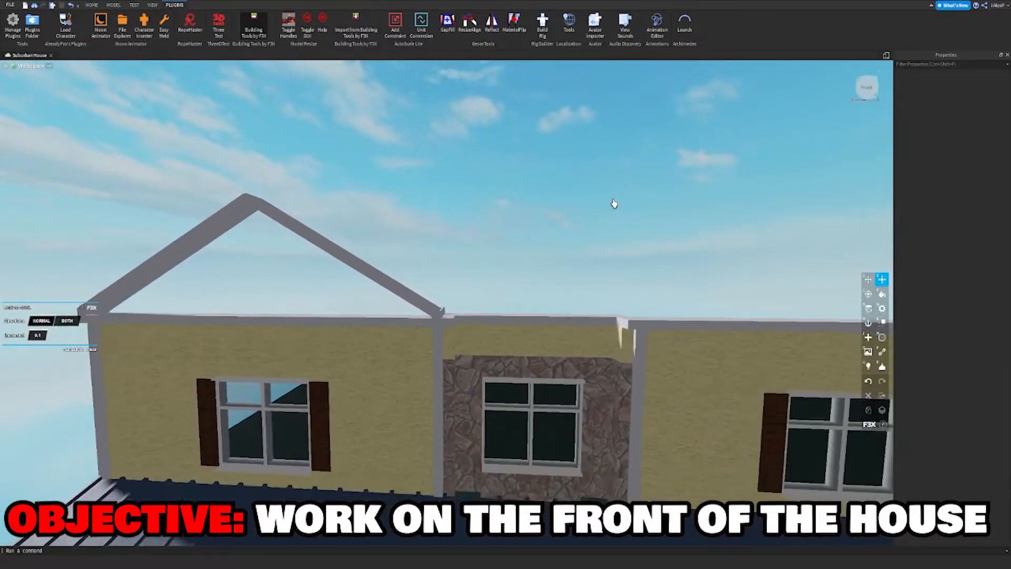
{"action": "key", "text": "ctrl+z"}
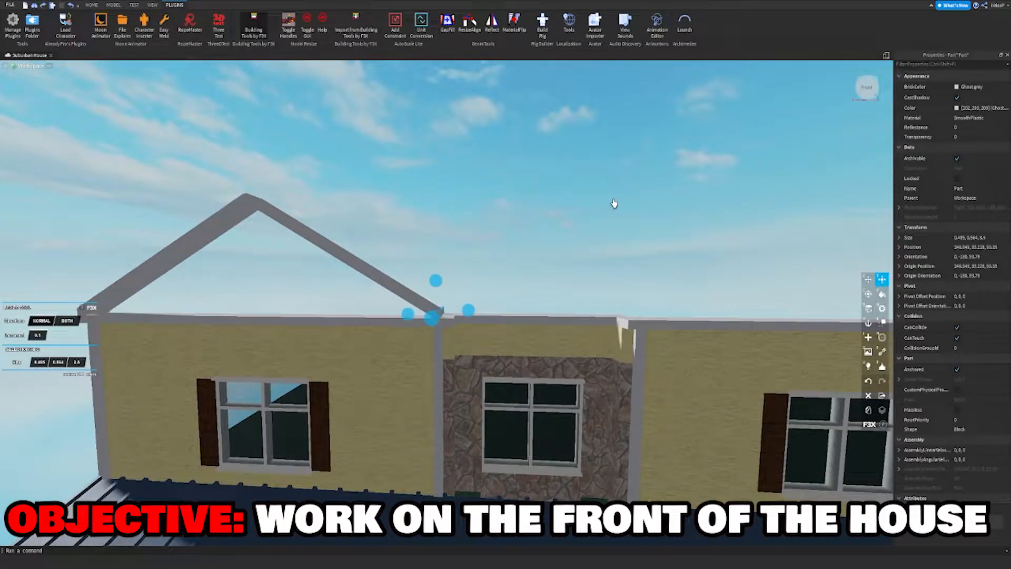
{"action": "left_click", "coordinate": [614, 203]}
Reduce the height of the long grey bar beneath the gable, above the left wall, to 0.7 studs.
{"action": "key", "text": "a"}
{"action": "key", "text": "s"}
{"action": "right_click_drag", "start_coordinate": [614, 203], "coordinate": [614, 203]}
{"action": "key", "text": "w"}
{"action": "left_click", "coordinate": [474, 397]}
{"action": "mouse_move", "coordinate": [474, 397]}
{"action": "right_mouse_down"}
{"action": "mouse_move", "coordinate": [429, 406]}
{"action": "mouse_move", "coordinate": [477, 390]}
{"action": "right_mouse_up"}
{"action": "key", "text": "x"}
{"action": "left_click_drag", "start_coordinate": [407, 353], "coordinate": [421, 351]}
{"action": "left_click_drag", "start_coordinate": [497, 267], "coordinate": [501, 248]}
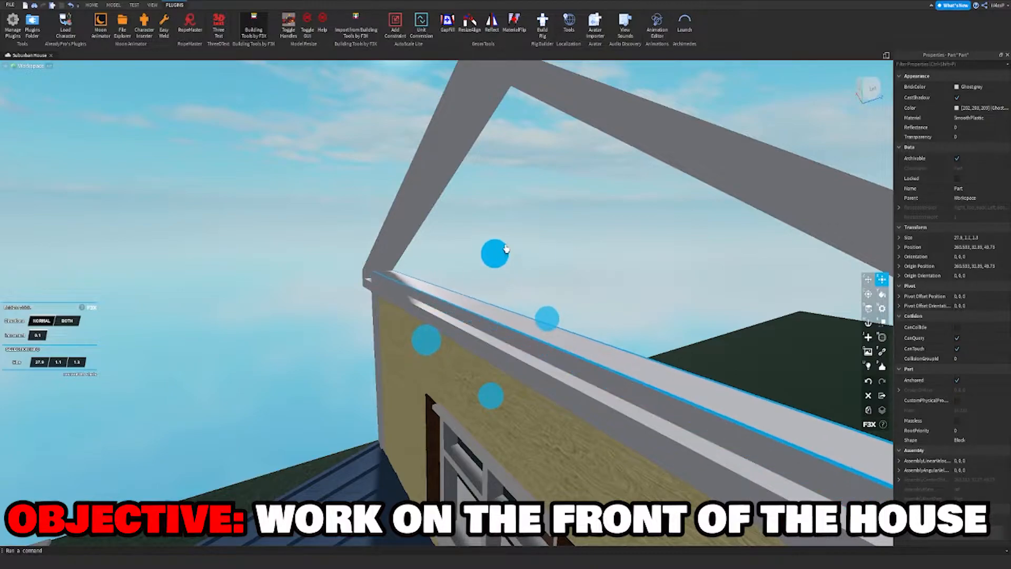
{"action": "mouse_move", "coordinate": [492, 399]}
{"action": "left_mouse_down"}
{"action": "mouse_move", "coordinate": [501, 380]}
{"action": "mouse_move", "coordinate": [499, 391]}
{"action": "left_mouse_up"}
{"action": "right_click_drag", "start_coordinate": [495, 392], "coordinate": [494, 391]}
{"action": "key", "text": "s"}
{"action": "left_click_drag", "start_coordinate": [385, 340], "coordinate": [384, 337]}
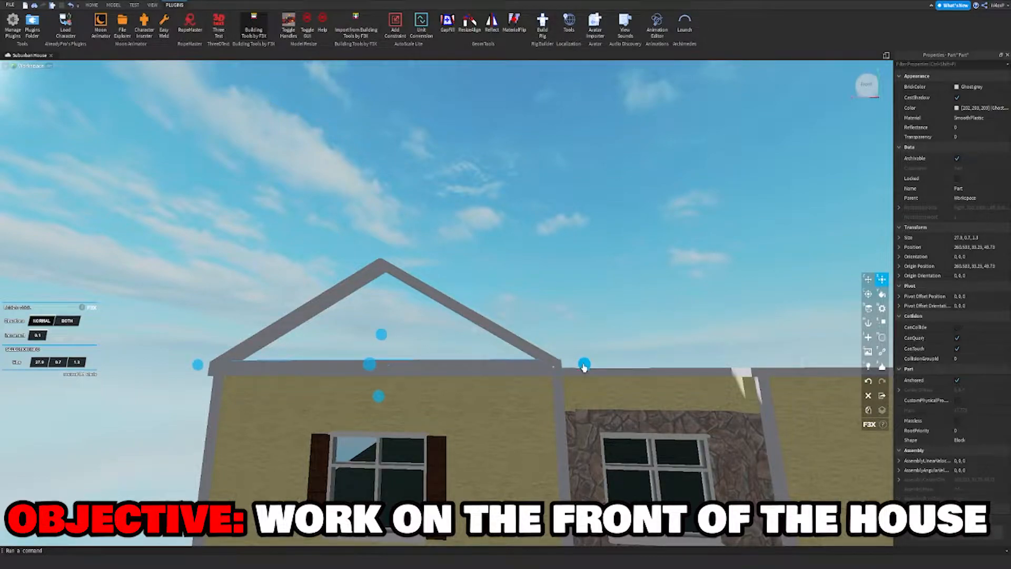
Shorten the grey bar beneath the gable to 27.2 studs and reduce its height to 0.5 studs.
{"action": "left_click_drag", "start_coordinate": [580, 369], "coordinate": [579, 367]}
{"action": "key", "text": "a"}
{"action": "key", "text": "w"}
{"action": "left_click_drag", "start_coordinate": [415, 402], "coordinate": [424, 403]}
{"action": "key", "text": "d"}
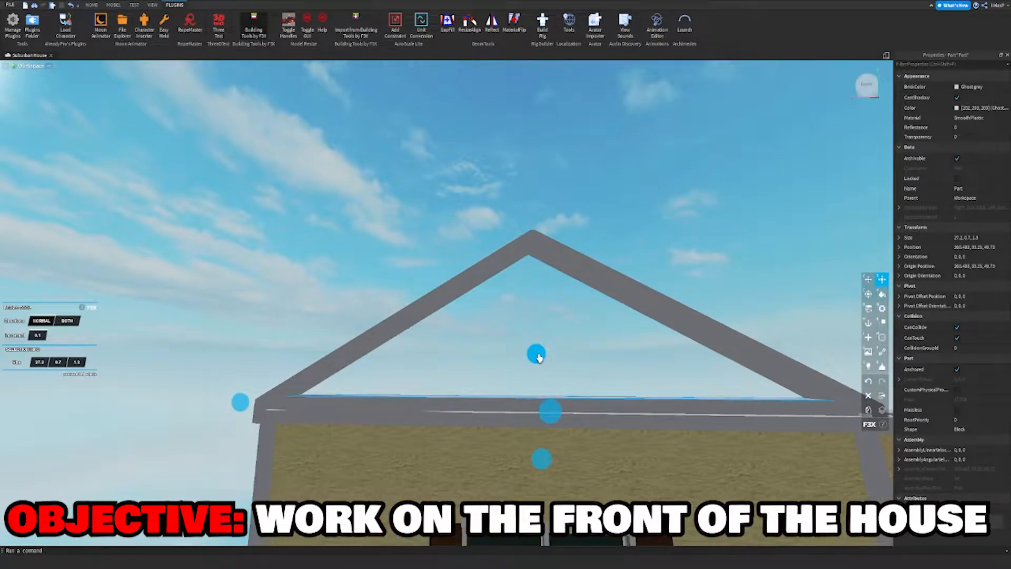
{"action": "left_click_drag", "start_coordinate": [539, 357], "coordinate": [513, 362]}
{"action": "key", "text": "d"}
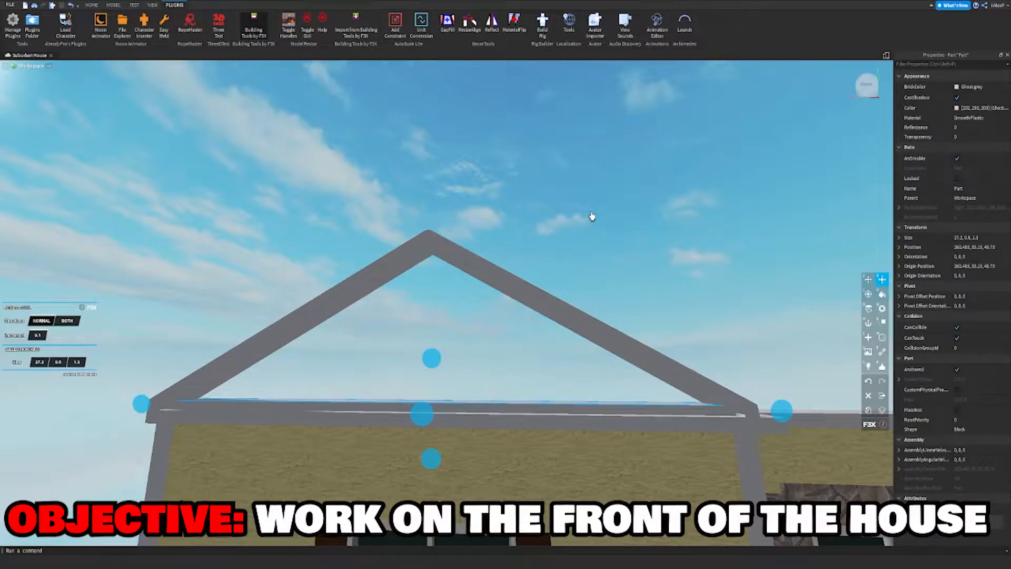
{"action": "key", "text": "s"}
{"action": "key", "text": "d"}
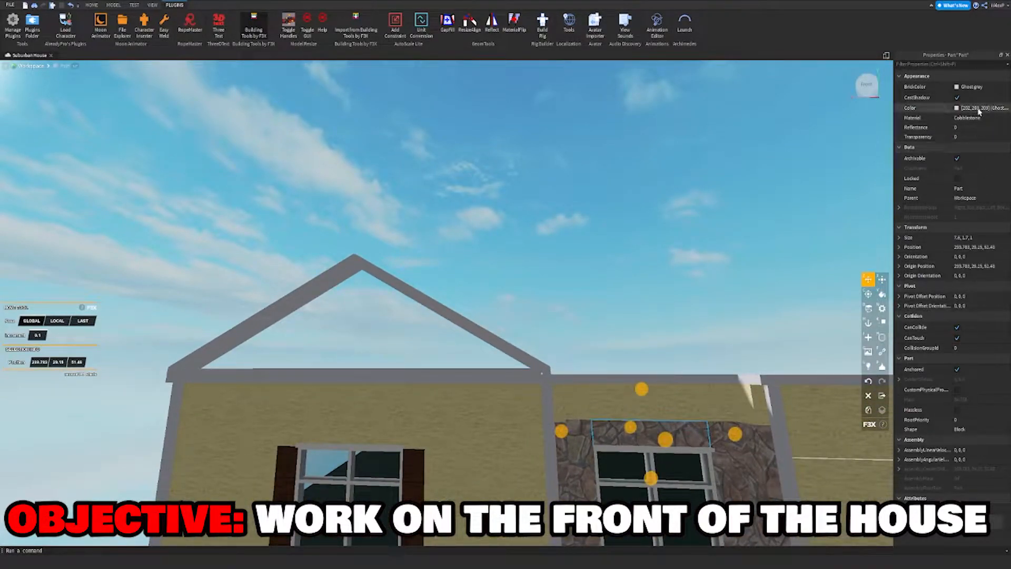
Change the material of the grey bar beneath the gable to Cobblestone.
{"action": "left_click", "coordinate": [504, 376]}
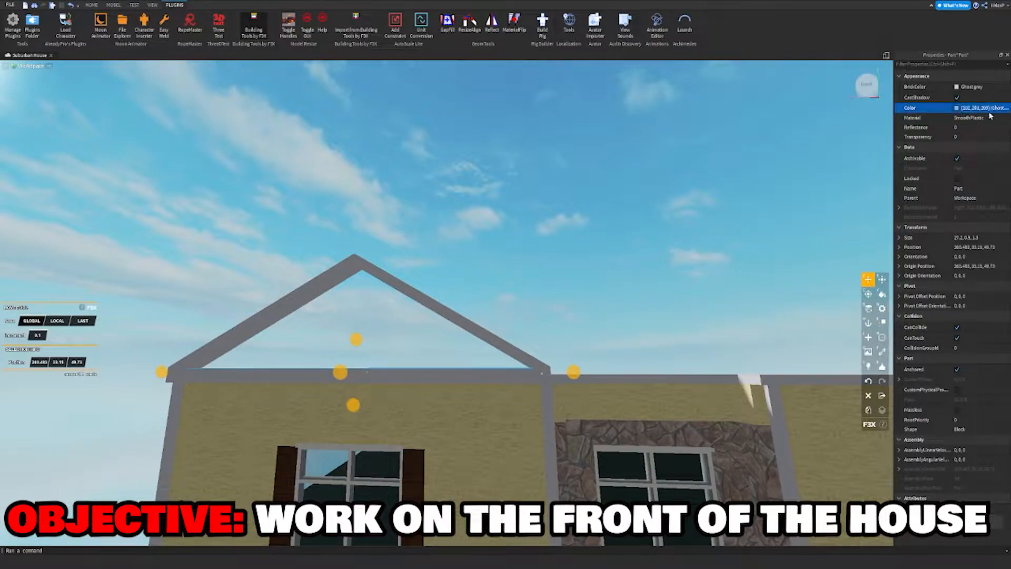
{"action": "left_click", "coordinate": [882, 309]}
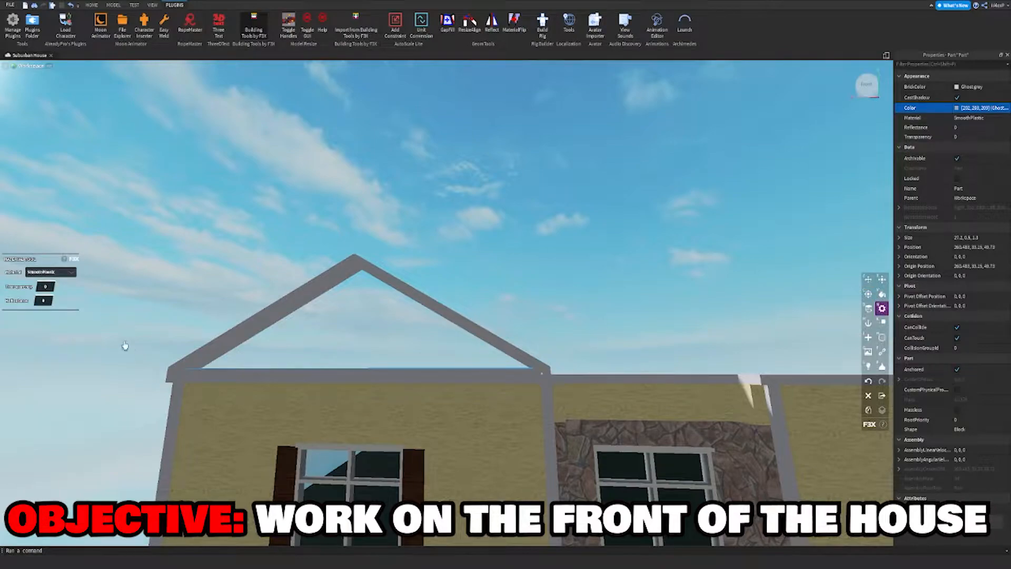
{"action": "left_click", "coordinate": [50, 272]}
{"action": "left_click", "coordinate": [46, 295]}
{"action": "key", "text": "z"}
{"action": "left_click", "coordinate": [591, 248]}
{"action": "key", "text": "s"}
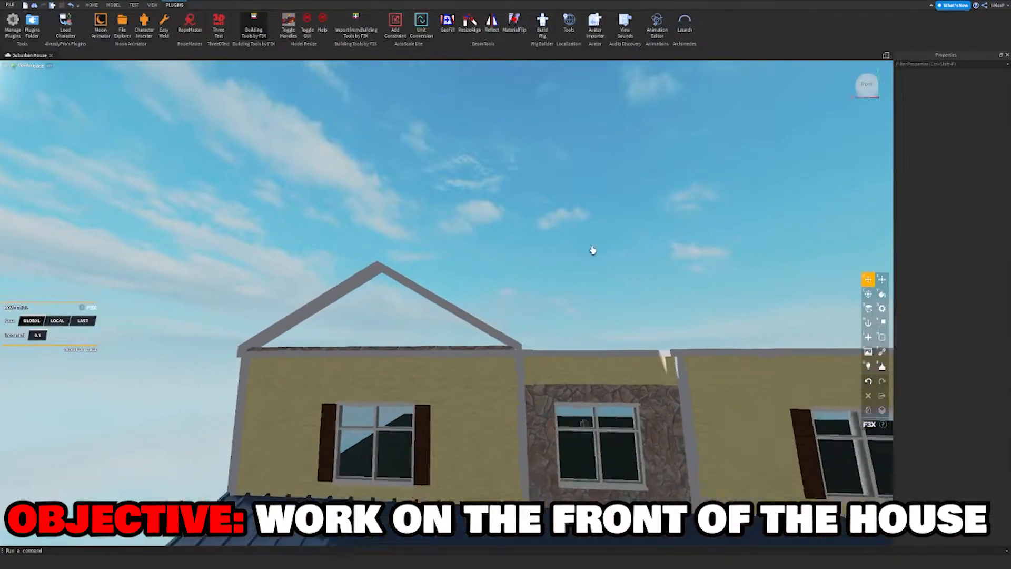
{"action": "right_click_drag", "start_coordinate": [591, 248], "coordinate": [593, 248]}
Duplicate the cobblestone strip beneath the gable and stack the copy directly on top of it.
{"action": "key", "text": "w"}
{"action": "left_click", "coordinate": [542, 256]}
{"action": "key", "text": "x"}
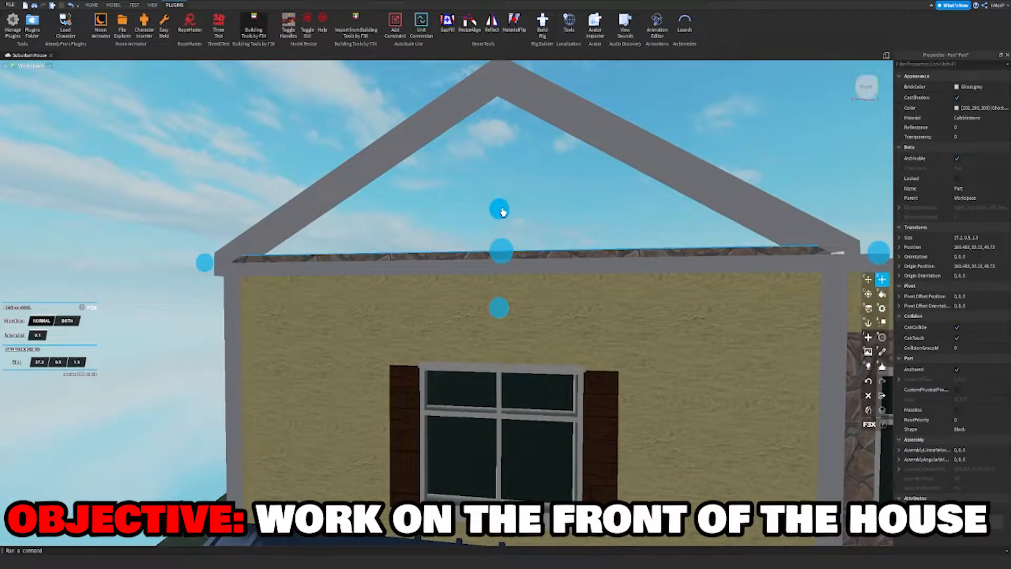
{"action": "key", "text": "z"}
{"action": "key", "text": "shift+c"}
{"action": "left_click_drag", "start_coordinate": [496, 309], "coordinate": [544, 292]}
{"action": "key", "text": "w"}
{"action": "key", "text": "s"}
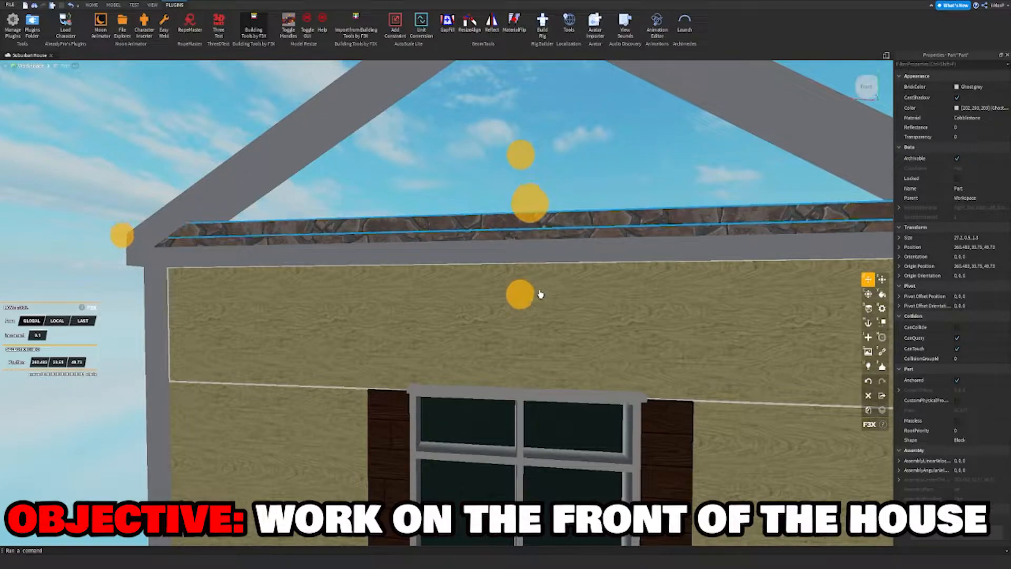
Shorten the upper cobblestone strip at both ends to 25.8 studs so it fits between the sloping beams.
{"action": "key", "text": "x"}
{"action": "left_click_drag", "start_coordinate": [141, 233], "coordinate": [147, 243]}
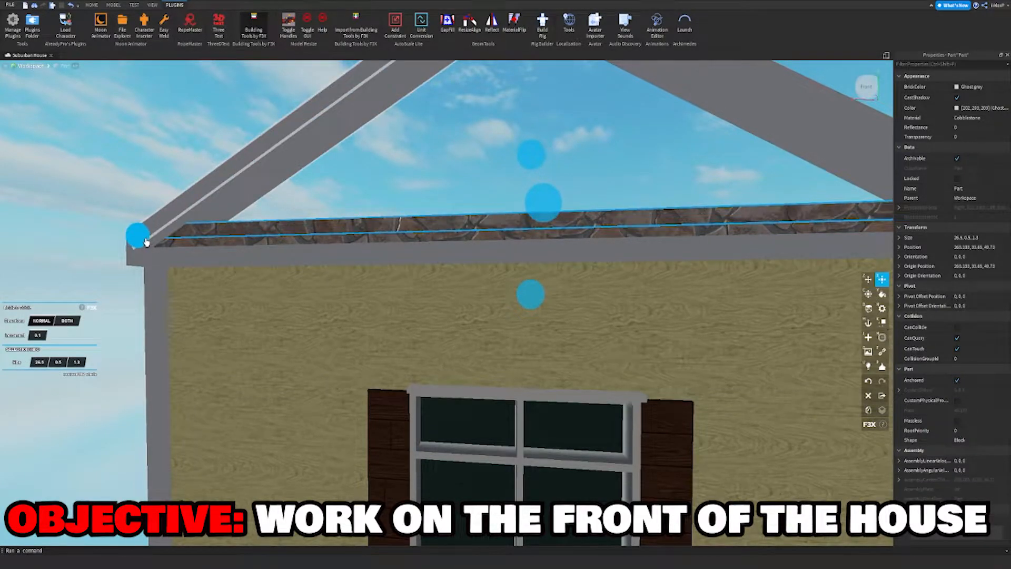
{"action": "key", "text": "d"}
{"action": "key", "text": "s"}
{"action": "mouse_move", "coordinate": [569, 253]}
{"action": "left_mouse_down"}
{"action": "mouse_move", "coordinate": [539, 249]}
{"action": "mouse_move", "coordinate": [556, 251]}
{"action": "left_mouse_up"}
{"action": "mouse_move", "coordinate": [274, 212]}
{"action": "left_mouse_down"}
{"action": "mouse_move", "coordinate": [284, 189]}
{"action": "mouse_move", "coordinate": [273, 207]}
{"action": "left_mouse_up"}
{"action": "key", "text": "d"}
{"action": "left_click", "coordinate": [432, 151]}
Increase the height of the upper cobblestone strip to 1.3 studs.
{"action": "left_click", "coordinate": [435, 242]}
{"action": "key", "text": "s"}
{"action": "key", "text": "a"}
{"action": "left_click", "coordinate": [438, 259]}
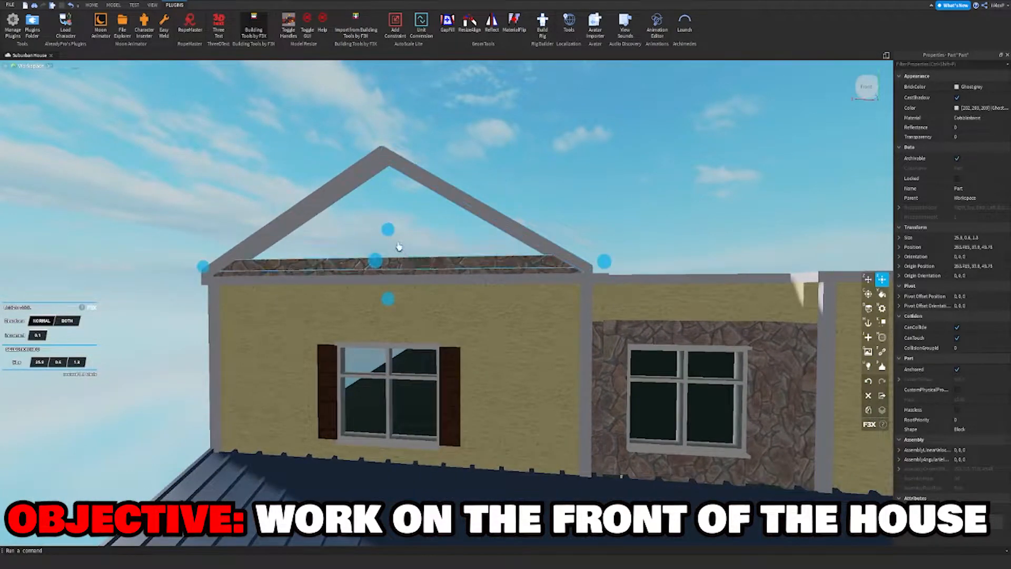
{"action": "key", "text": "z"}
{"action": "key", "text": "s"}
{"action": "key", "text": "a"}
{"action": "left_click", "coordinate": [511, 171]}
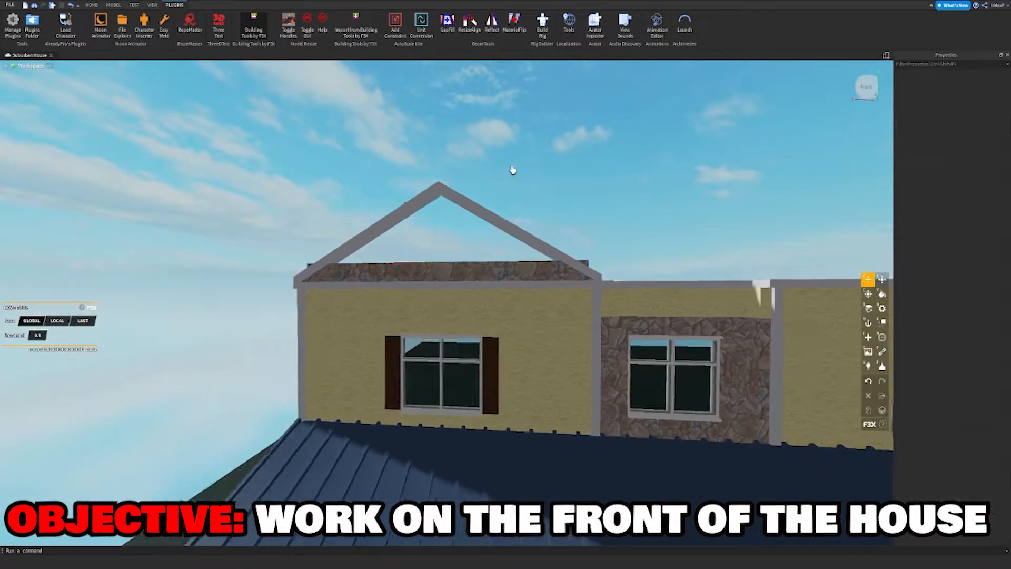
Duplicate both sloping gable beams and thicken the copies outward, well beyond the gable outline.
{"action": "left_click", "coordinate": [401, 243]}
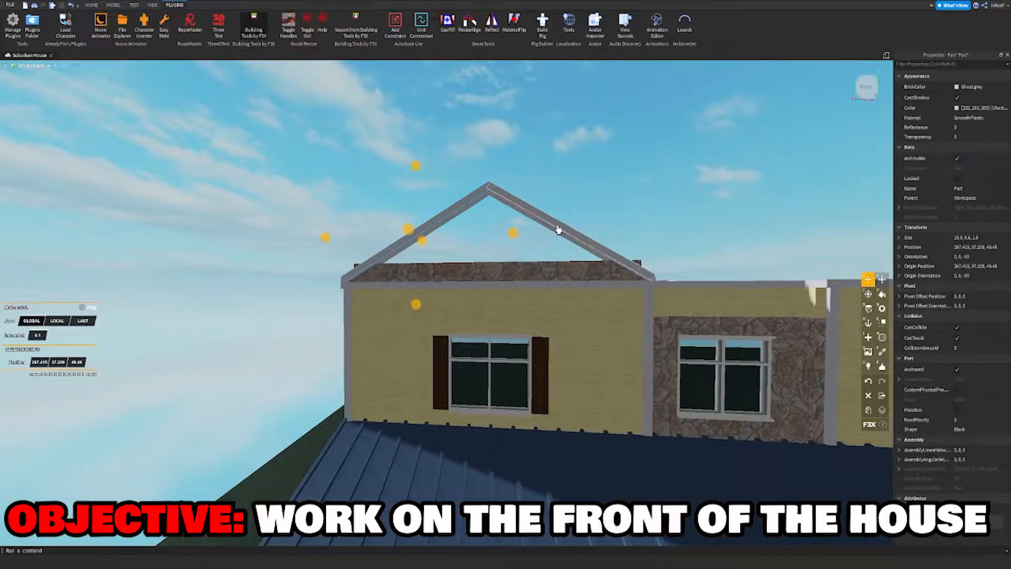
{"action": "key", "text": "x"}
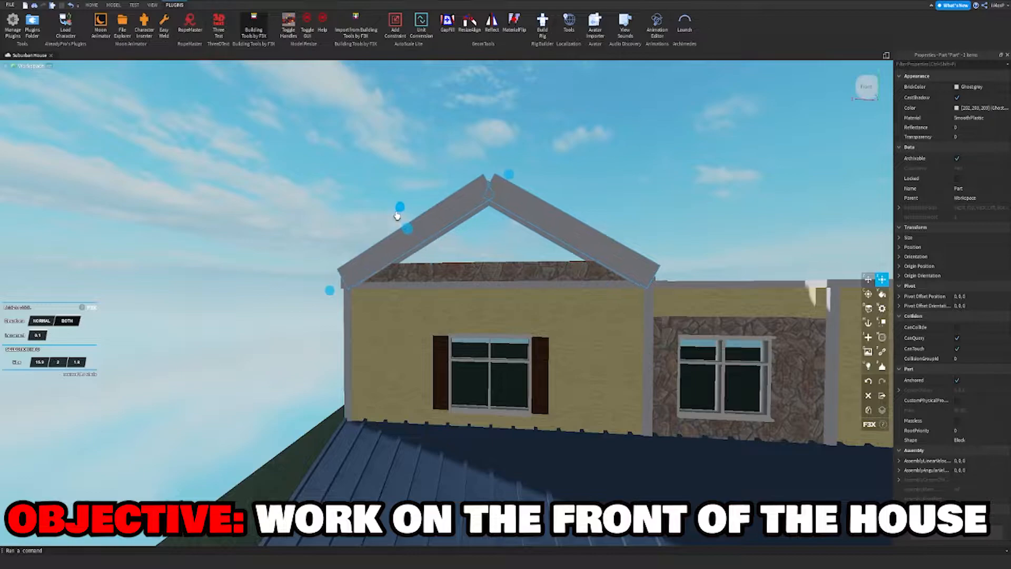
{"action": "left_click_drag", "start_coordinate": [400, 218], "coordinate": [367, 180]}
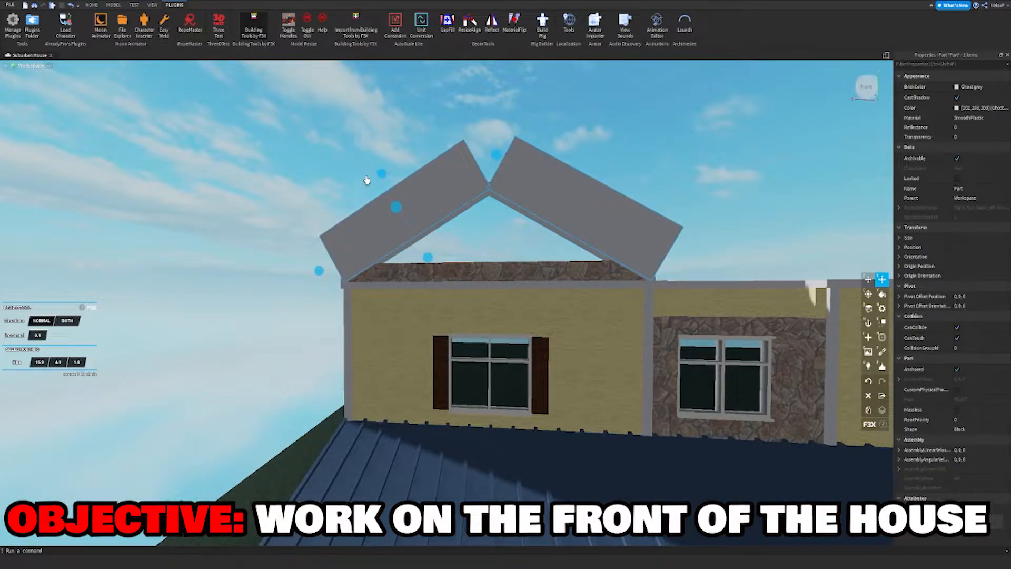
{"action": "left_click", "coordinate": [112, 5]}
{"action": "key", "text": "w"}
{"action": "right_click_drag", "start_coordinate": [463, 107], "coordinate": [463, 108]}
{"action": "key", "text": "s"}
{"action": "left_click", "coordinate": [578, 121]}
{"action": "right_click_drag", "start_coordinate": [577, 122], "coordinate": [577, 121]}
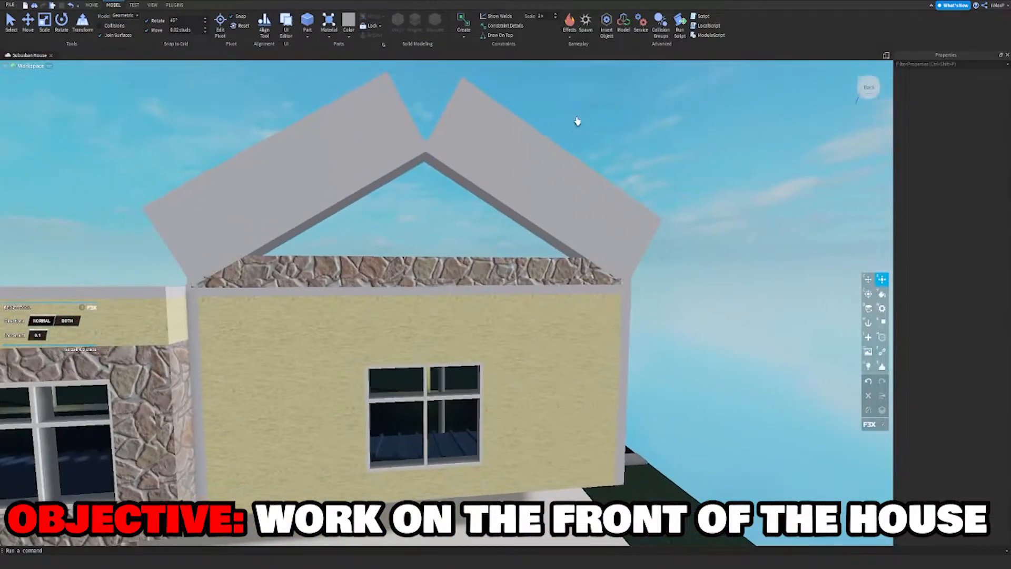
Delete the two thickened beam copies above the gable.
{"action": "left_click", "coordinate": [557, 173]}
{"action": "key", "text": "Delete"}
{"action": "left_click", "coordinate": [356, 161]}
{"action": "key", "text": "Delete"}
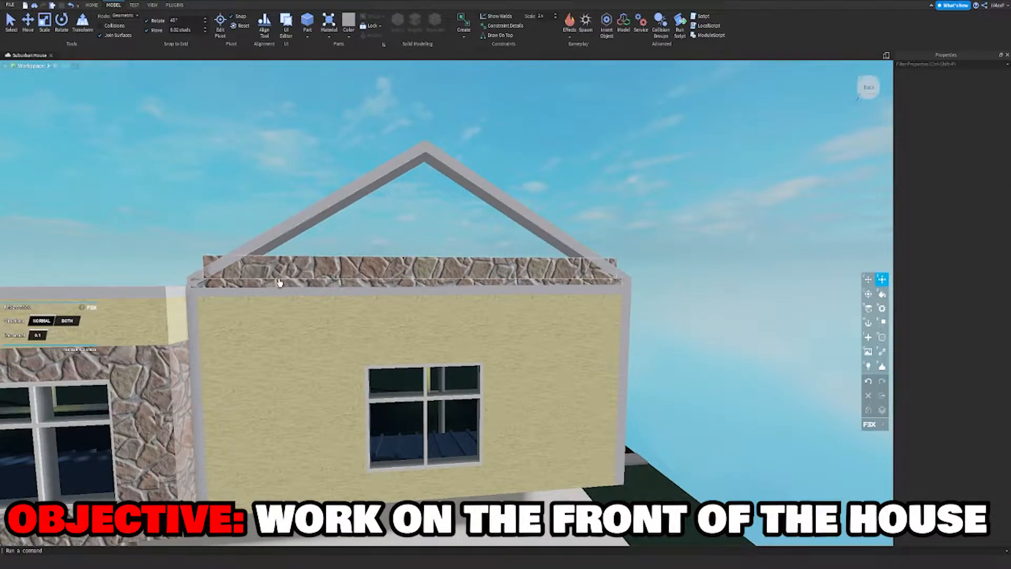
Adjust the lower cobblestone strip from the back of the house so it sits flush with the strip above.
{"action": "left_click", "coordinate": [271, 285]}
{"action": "key", "text": "w"}
{"action": "right_click_drag", "start_coordinate": [271, 285], "coordinate": [271, 284]}
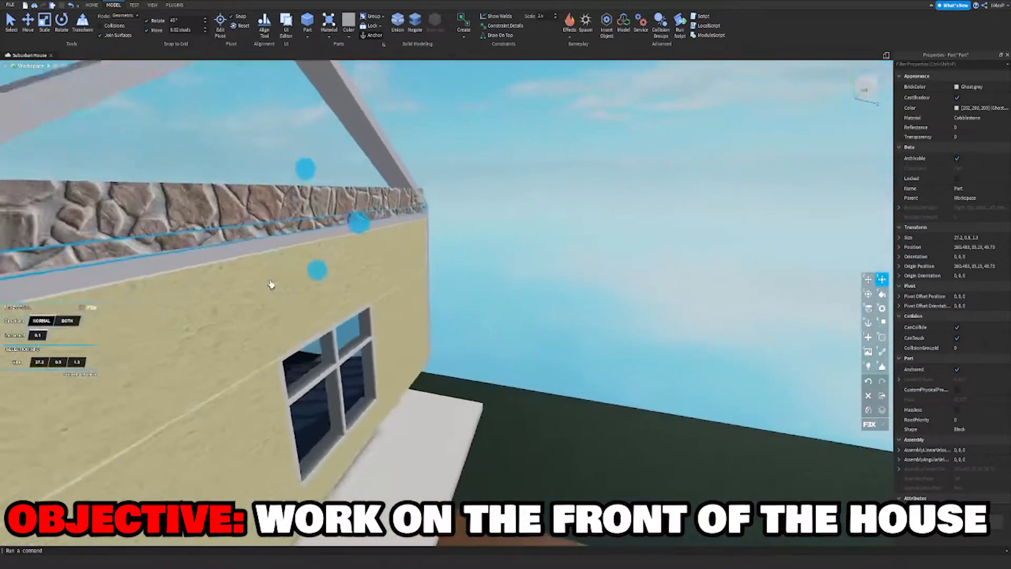
{"action": "key", "text": "s"}
{"action": "key", "text": "a"}
{"action": "left_click_drag", "start_coordinate": [426, 246], "coordinate": [421, 226]}
{"action": "left_click", "coordinate": [418, 220]}
{"action": "left_click", "coordinate": [510, 176]}
{"action": "right_click_drag", "start_coordinate": [510, 175], "coordinate": [508, 176]}
{"action": "key", "text": "d"}
{"action": "left_click", "coordinate": [461, 264]}
{"action": "key", "text": "z"}
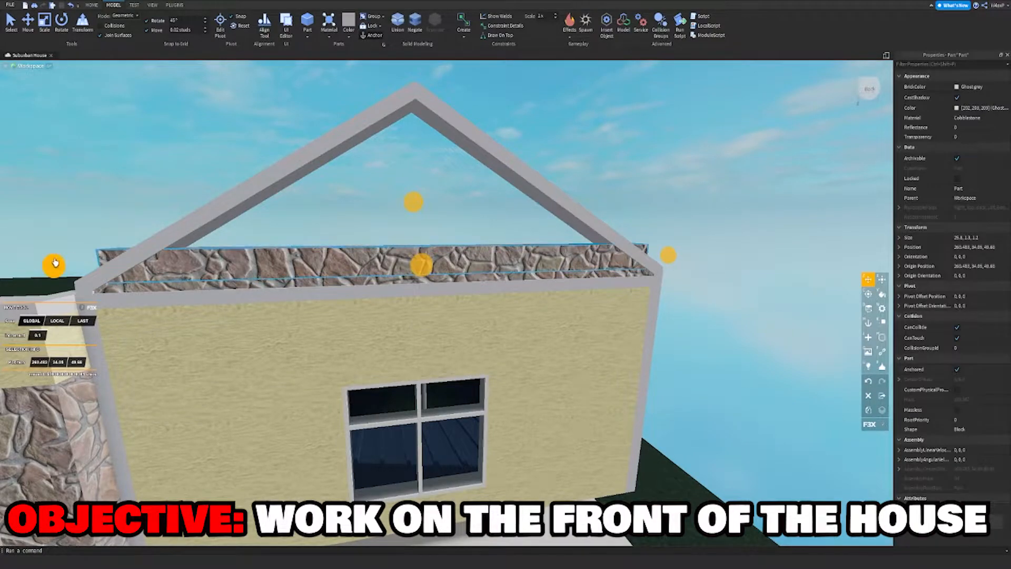
{"action": "key", "text": "x"}
{"action": "key", "text": "z"}
{"action": "key", "text": "x"}
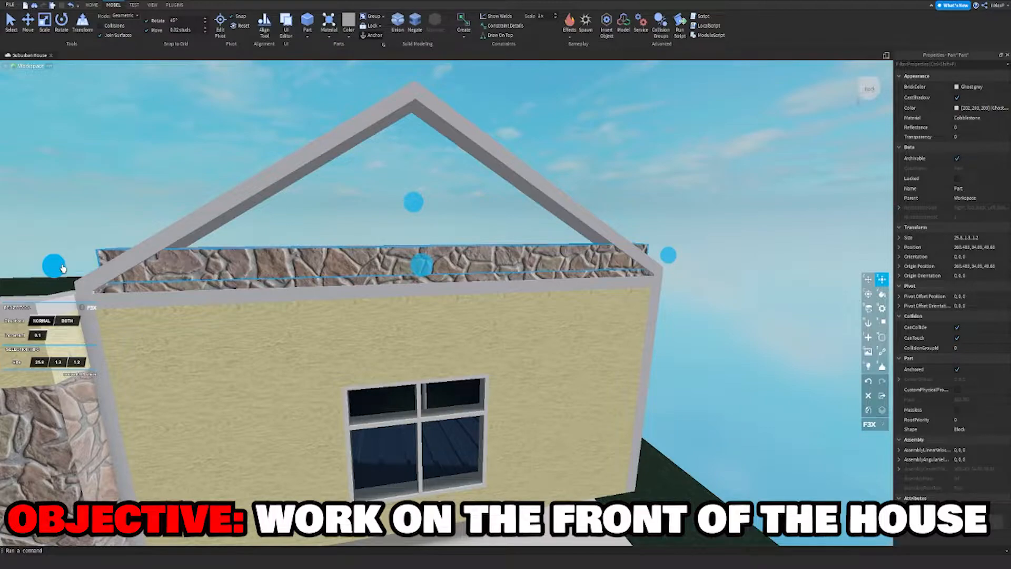
{"action": "left_click", "coordinate": [709, 181]}
{"action": "left_click", "coordinate": [505, 259]}
{"action": "key", "text": "z"}
{"action": "left_click", "coordinate": [601, 135]}
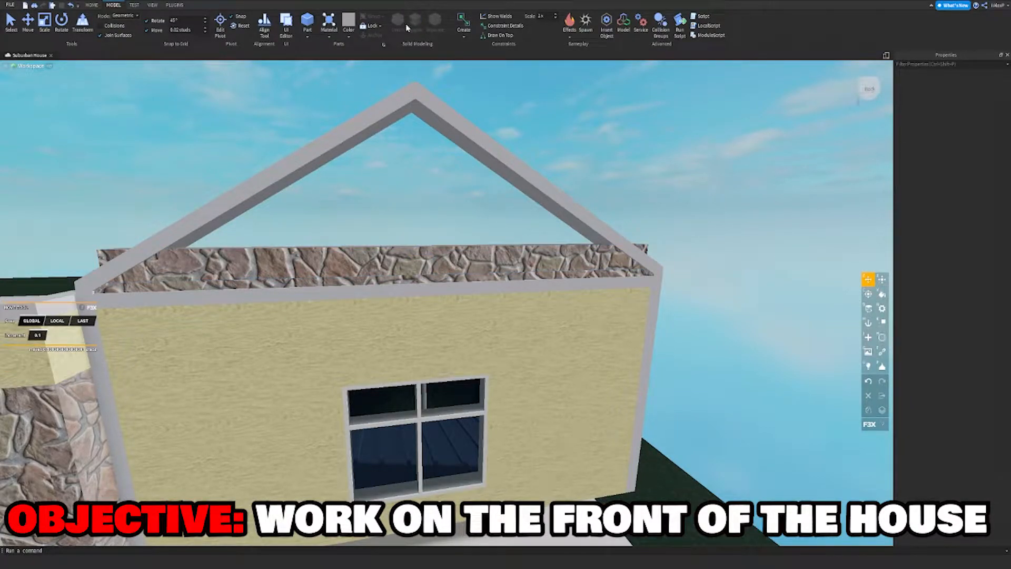
Try ResizeAlign on the two sloping gable beams and undo it.
{"action": "left_click", "coordinate": [174, 5]}
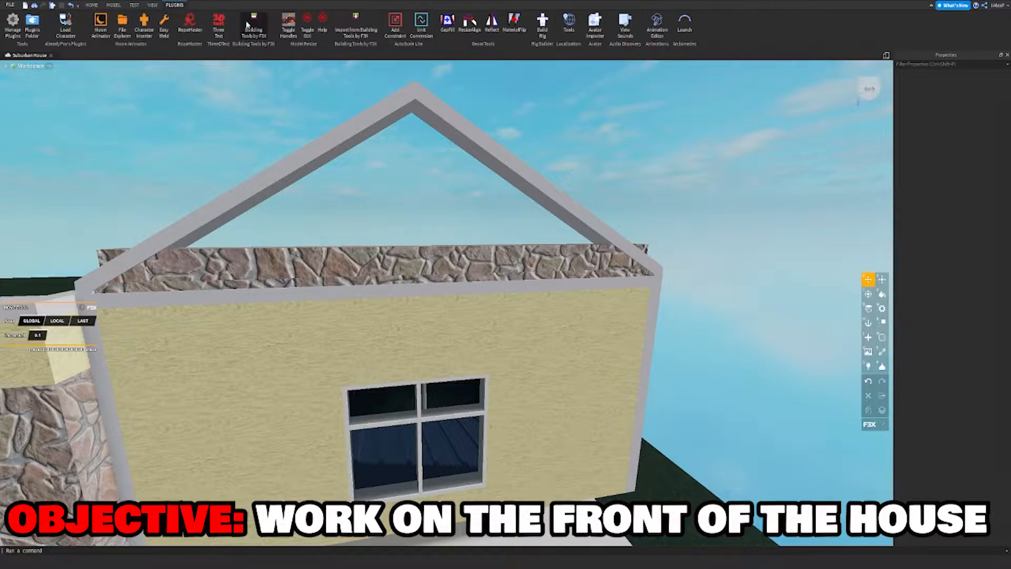
{"action": "left_click", "coordinate": [469, 21]}
{"action": "left_click", "coordinate": [295, 174]}
{"action": "left_click", "coordinate": [458, 147]}
{"action": "right_click_drag", "start_coordinate": [683, 126], "coordinate": [675, 128]}
{"action": "key", "text": "ctrl+z"}
Fill the triangular opening between the two sloping gable beams with GapFill, using Normal direction and BestGuess thickness.
{"action": "left_click", "coordinate": [447, 21]}
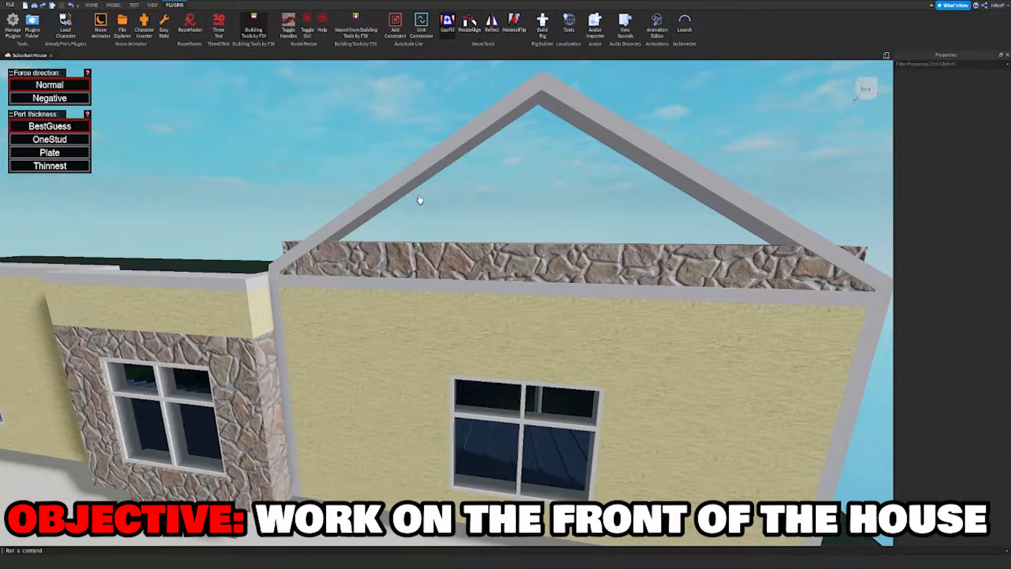
{"action": "left_click", "coordinate": [426, 178]}
{"action": "left_click", "coordinate": [634, 153]}
{"action": "right_click_drag", "start_coordinate": [719, 129], "coordinate": [722, 129]}
{"action": "key", "text": "s"}
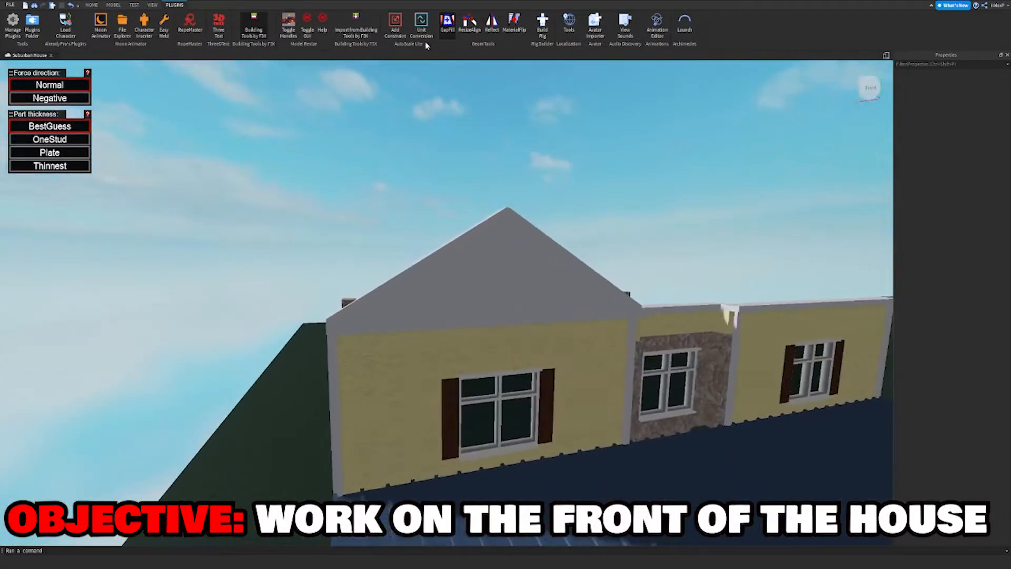
{"action": "key", "text": "w"}
Select the two wedges filling the gable with Building Tools and try a slight resize.
{"action": "left_click", "coordinate": [252, 21]}
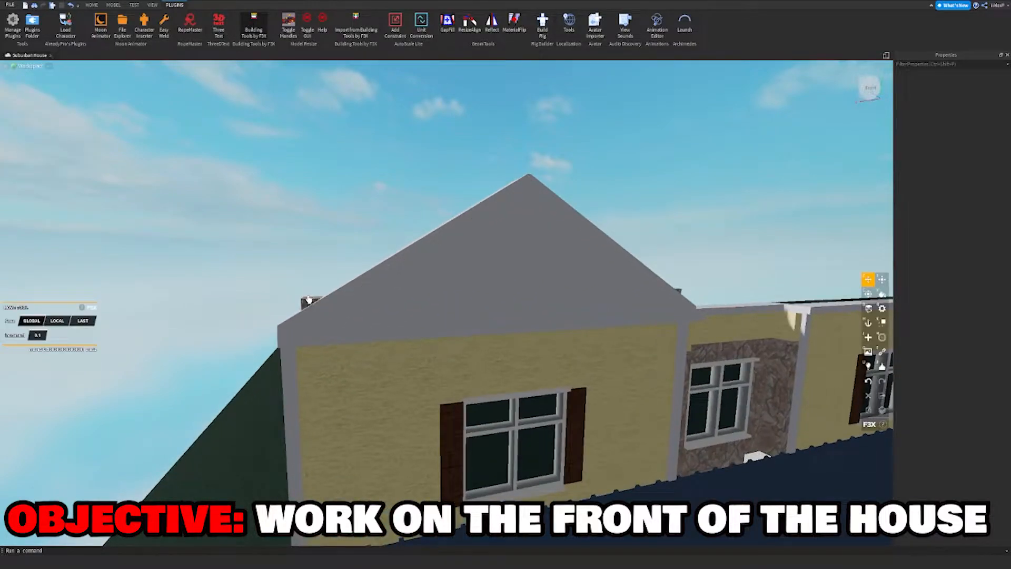
{"action": "left_click", "coordinate": [479, 295]}
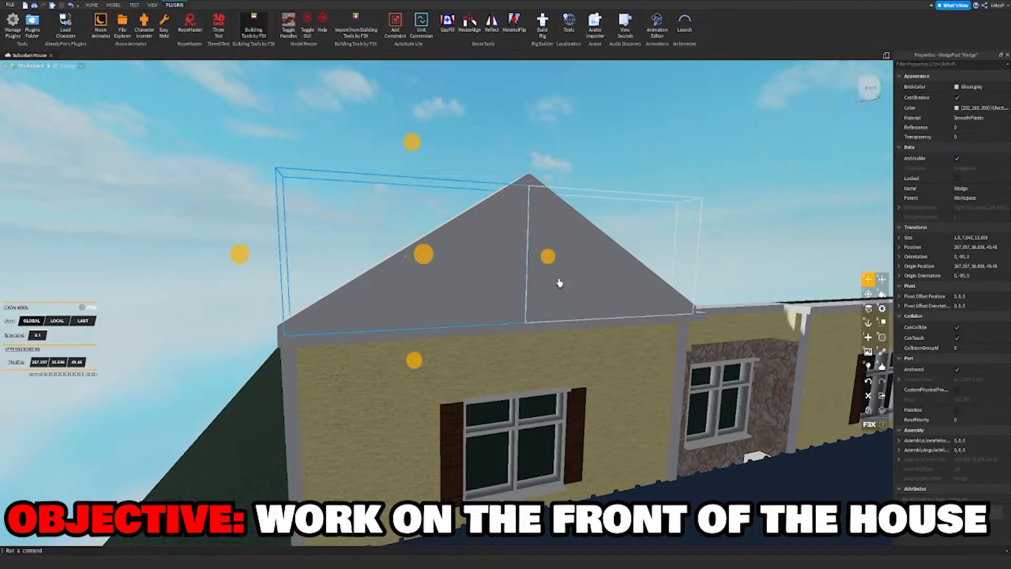
{"action": "key", "text": "d"}
{"action": "key", "text": "x"}
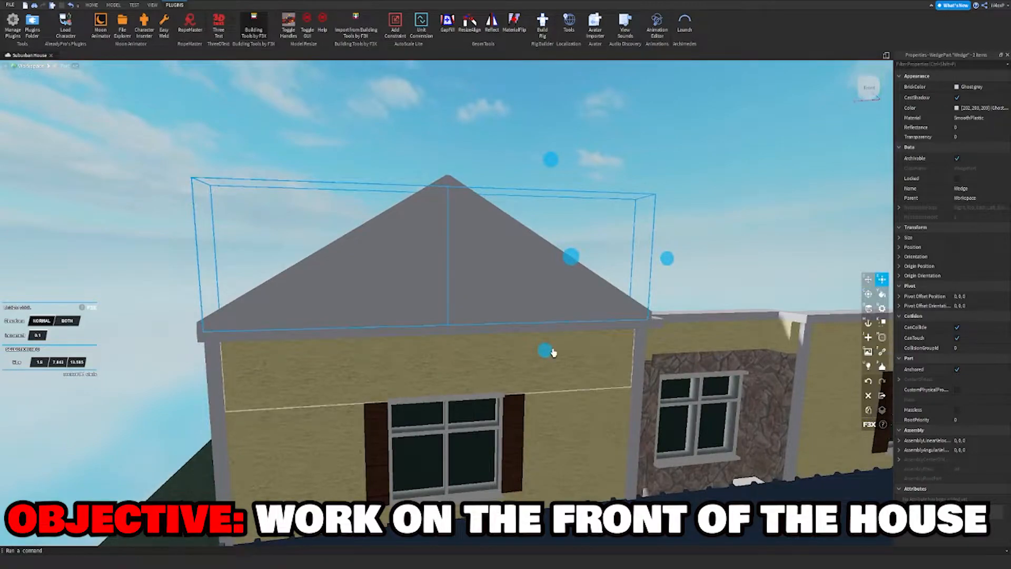
{"action": "mouse_move", "coordinate": [545, 350]}
{"action": "left_mouse_down"}
{"action": "mouse_move", "coordinate": [544, 331]}
{"action": "mouse_move", "coordinate": [545, 342]}
{"action": "left_mouse_up"}
{"action": "left_click", "coordinate": [625, 196]}
{"action": "scroll", "coordinate": [548, 311], "scroll_direction": "down", "scroll_amount": 3}
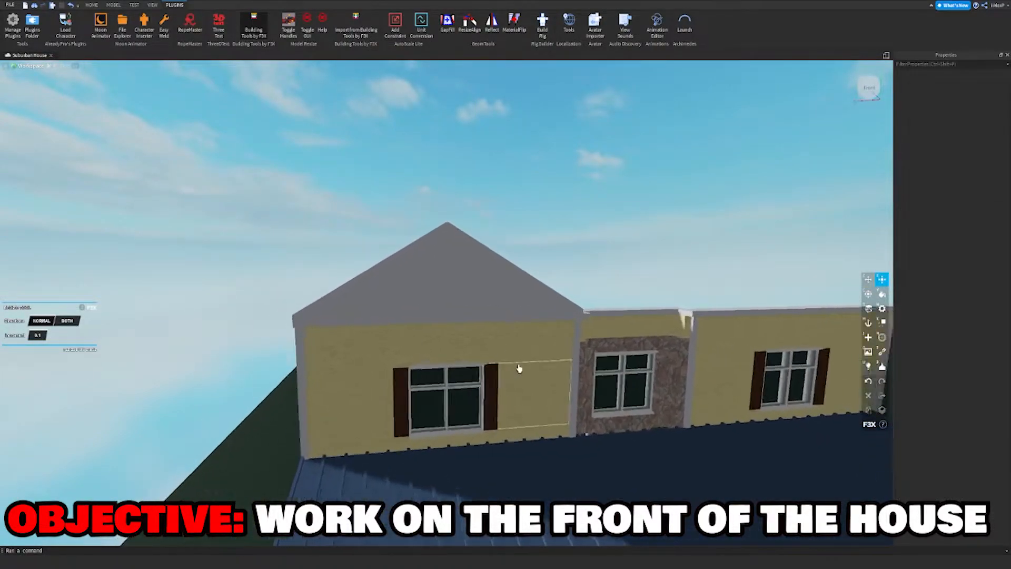
Set the color of both gable wedges to 254, 243, 187 to match the yellow front wall.
{"action": "scroll", "coordinate": [527, 359], "scroll_direction": "up", "scroll_amount": 5}
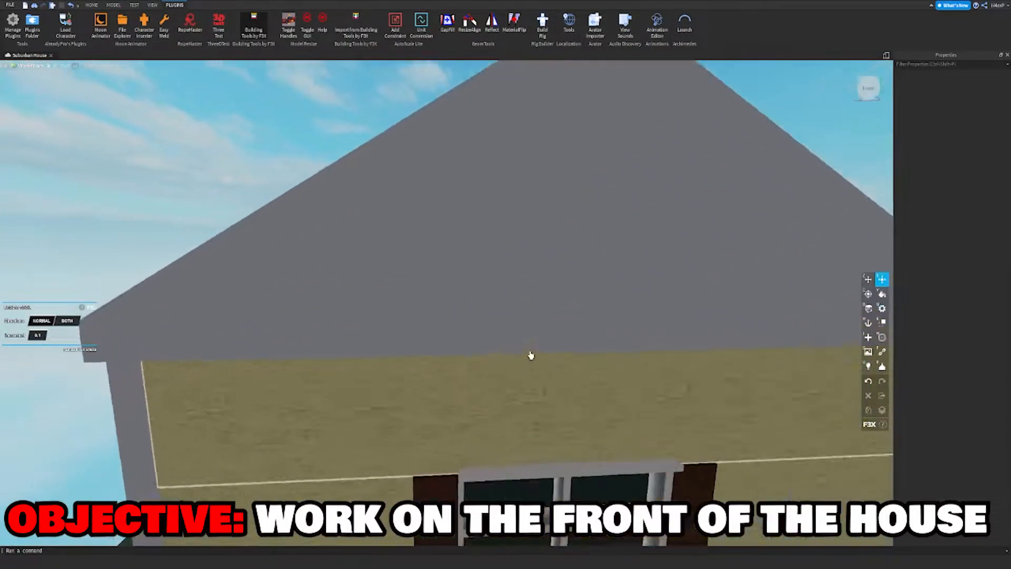
{"action": "key", "text": "a"}
{"action": "right_click_drag", "start_coordinate": [530, 355], "coordinate": [604, 408]}
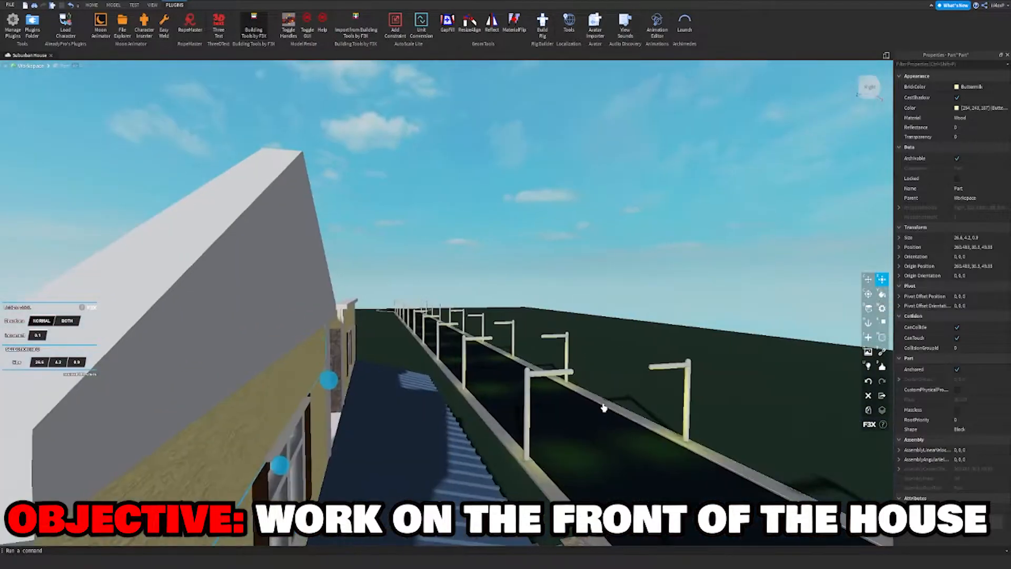
{"action": "left_click", "coordinate": [300, 282]}
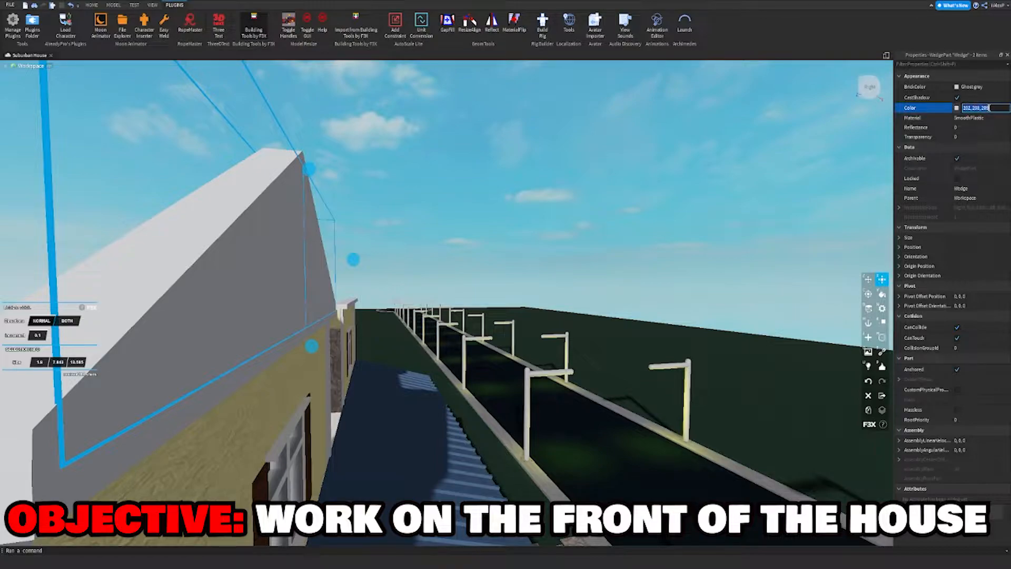
{"action": "type", "text": "254, 243, 187"}
{"action": "key", "text": "Return"}
{"action": "right_click_drag", "start_coordinate": [504, 279], "coordinate": [501, 279]}
{"action": "key", "text": "s"}
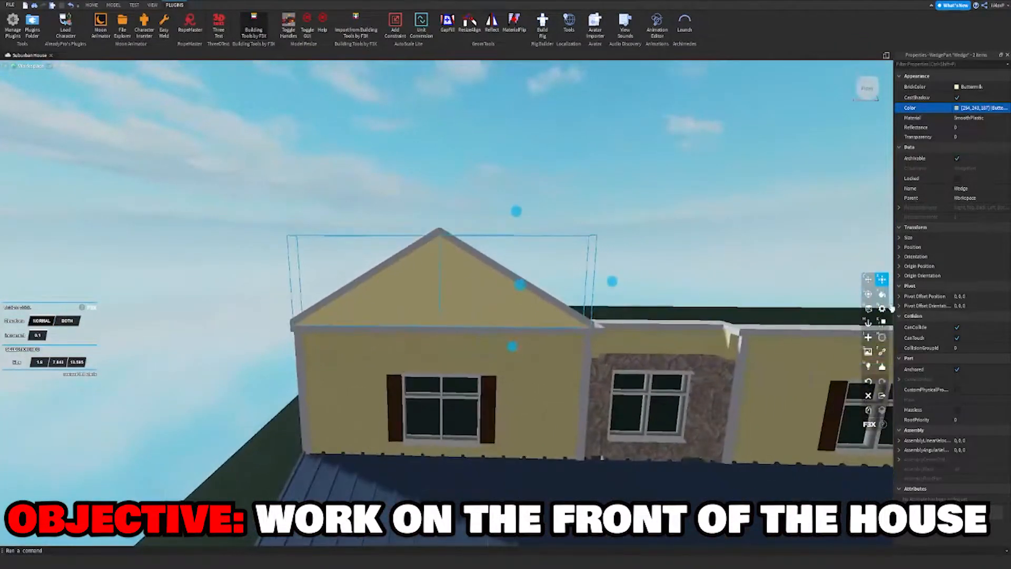
Change the material of both gable wedges from Smooth Plastic to Wood.
{"action": "left_click", "coordinate": [883, 309]}
{"action": "left_click", "coordinate": [55, 274]}
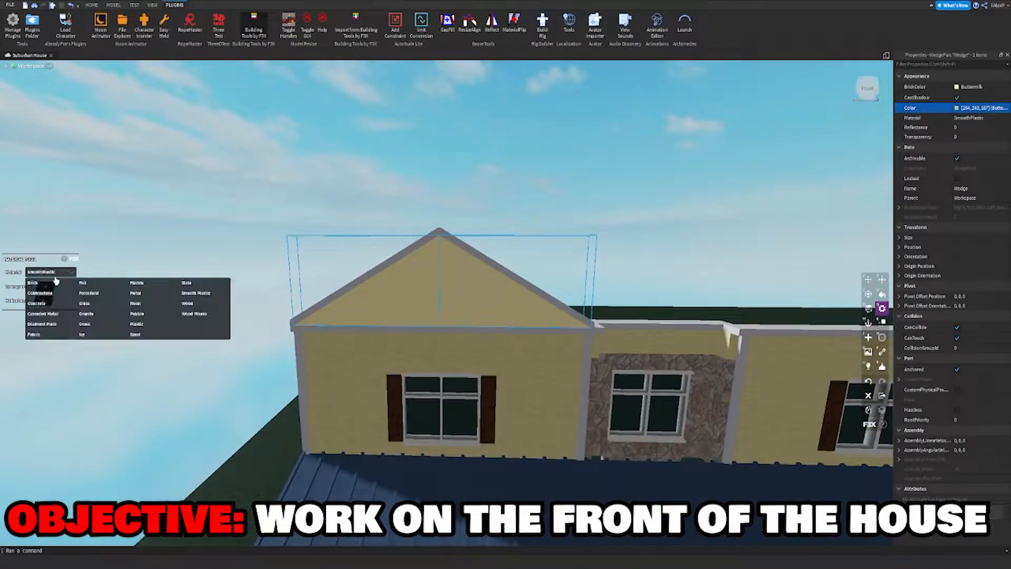
{"action": "left_click", "coordinate": [213, 305]}
{"action": "key", "text": "z"}
{"action": "left_click", "coordinate": [447, 176]}
{"action": "scroll", "coordinate": [449, 176], "scroll_direction": "down", "scroll_amount": 5}
{"action": "scroll", "coordinate": [455, 174], "scroll_direction": "up", "scroll_amount": 5}
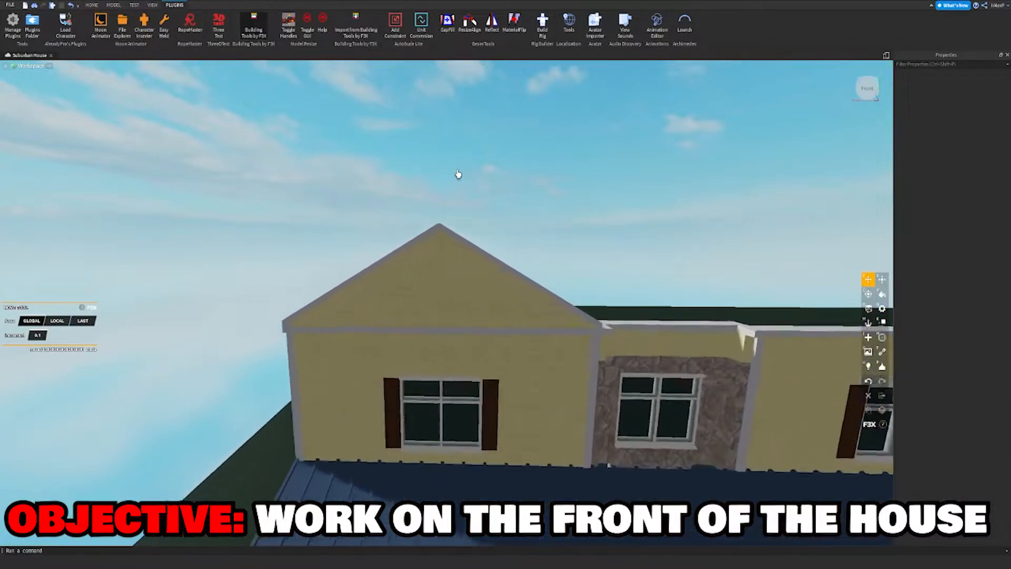
{"action": "scroll", "coordinate": [457, 174], "scroll_direction": "up", "scroll_amount": 5}
{"action": "right_click_drag", "start_coordinate": [452, 174], "coordinate": [454, 175]}
Resize the depth of the cobblestone strip at the base of the gable by 0.1 studs.
{"action": "left_click", "coordinate": [342, 323]}
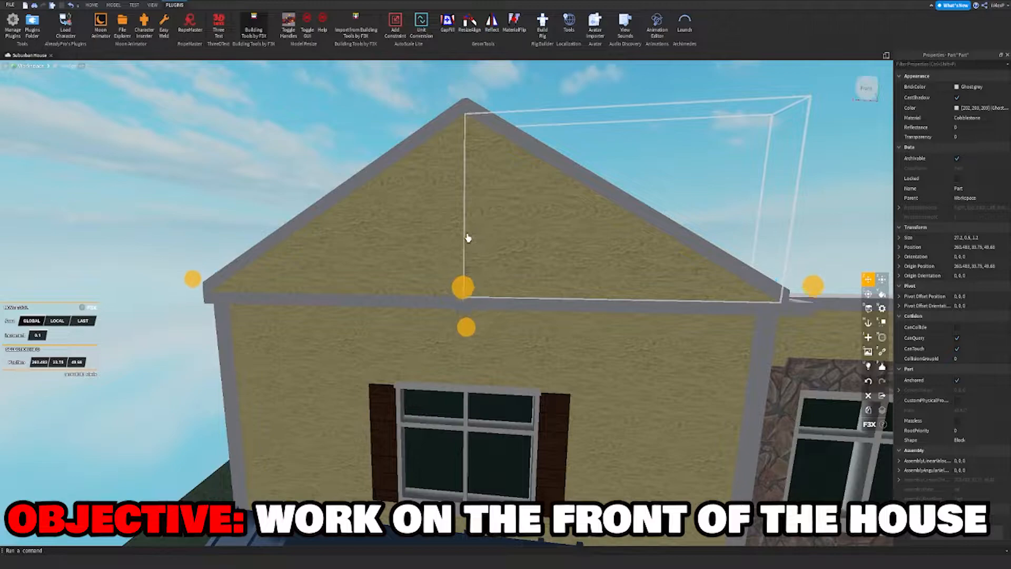
{"action": "key", "text": "x"}
{"action": "right_click_drag", "start_coordinate": [466, 256], "coordinate": [486, 238]}
{"action": "left_click_drag", "start_coordinate": [486, 238], "coordinate": [479, 235]}
{"action": "right_click_drag", "start_coordinate": [478, 235], "coordinate": [459, 211]}
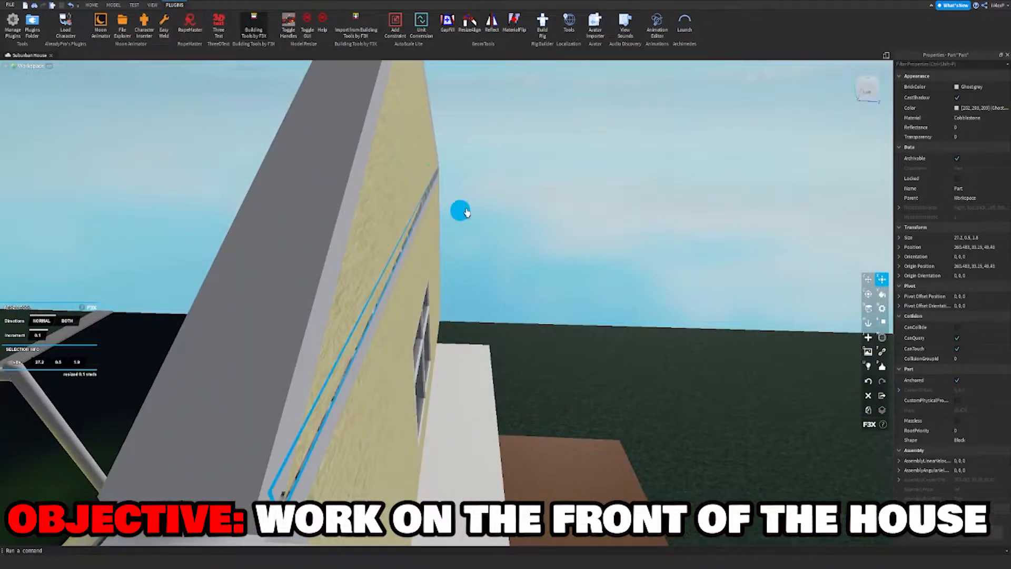
Reduce the depth of both yellow gable wedges to 1.7 studs so the cobblestone strip shows.
{"action": "left_click", "coordinate": [431, 170]}
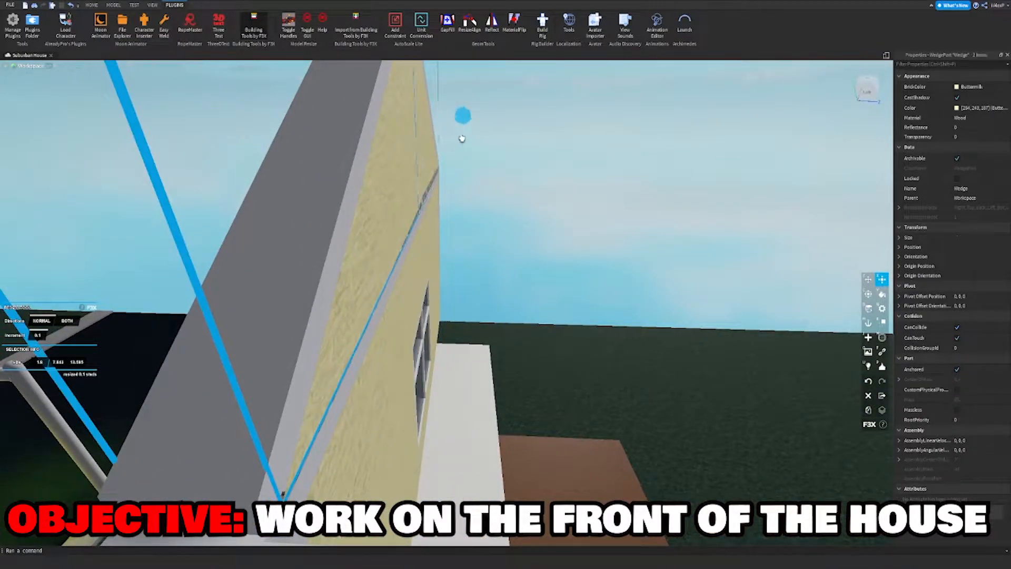
{"action": "left_click", "coordinate": [522, 118]}
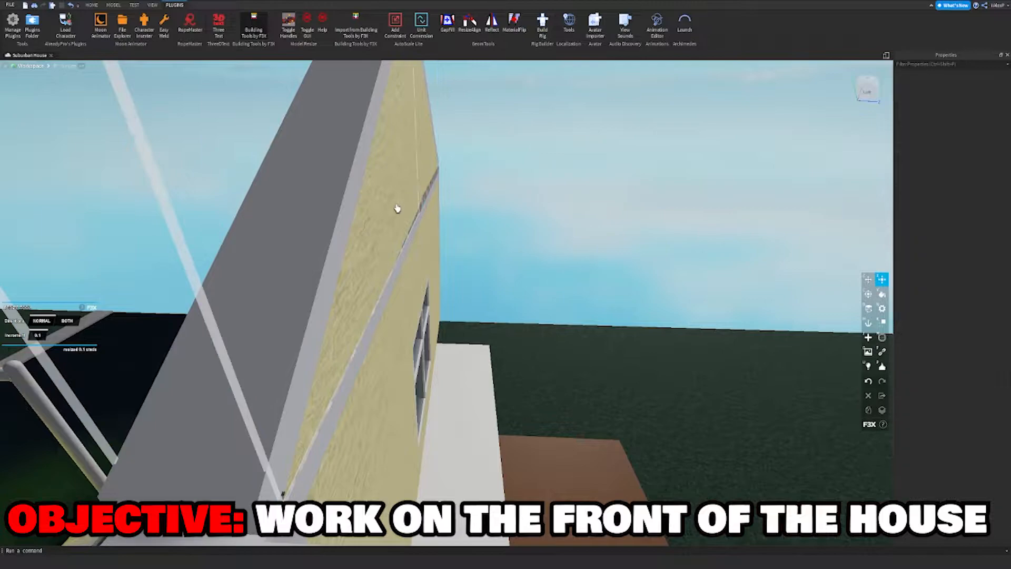
{"action": "left_click", "coordinate": [397, 208]}
{"action": "scroll", "coordinate": [461, 184], "scroll_direction": "down", "scroll_amount": 2}
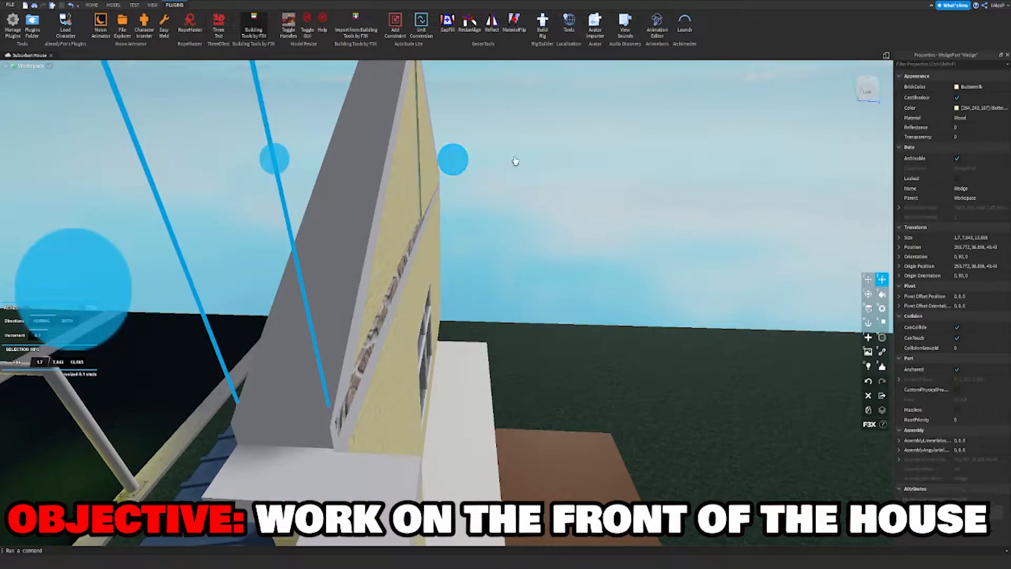
{"action": "left_click", "coordinate": [438, 177]}
{"action": "left_click_drag", "start_coordinate": [476, 163], "coordinate": [460, 142]}
Fine-tune the depth of the cobblestone strip under the gable from the front, using a 0.01-stud increment.
{"action": "right_click_drag", "start_coordinate": [460, 142], "coordinate": [542, 269]}
{"action": "key", "text": "a"}
{"action": "left_click", "coordinate": [546, 296]}
{"action": "left_click_drag", "start_coordinate": [505, 298], "coordinate": [512, 291]}
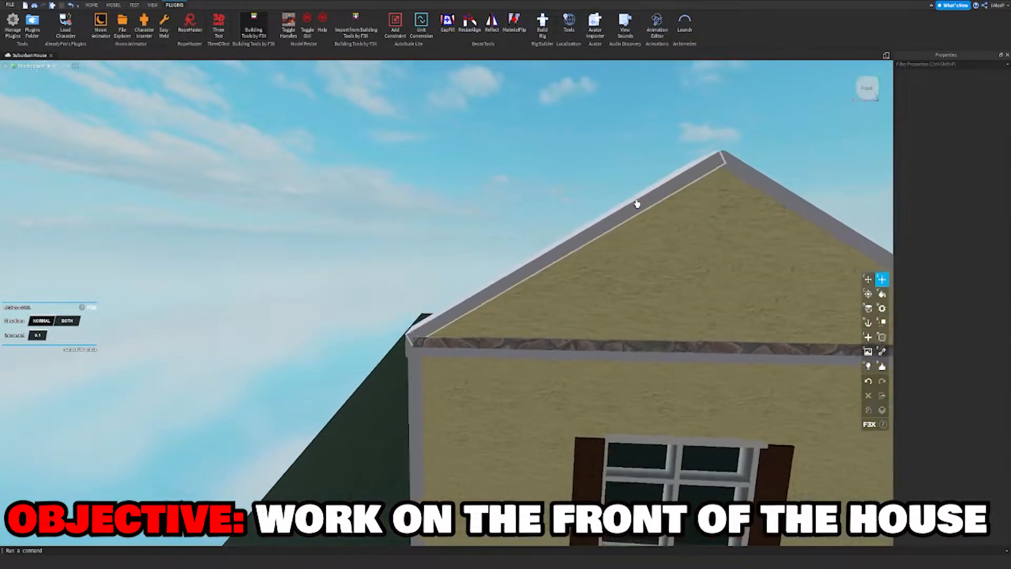
{"action": "left_click", "coordinate": [573, 314]}
{"action": "left_click", "coordinate": [560, 340]}
{"action": "right_click_drag", "start_coordinate": [557, 345], "coordinate": [223, 423]}
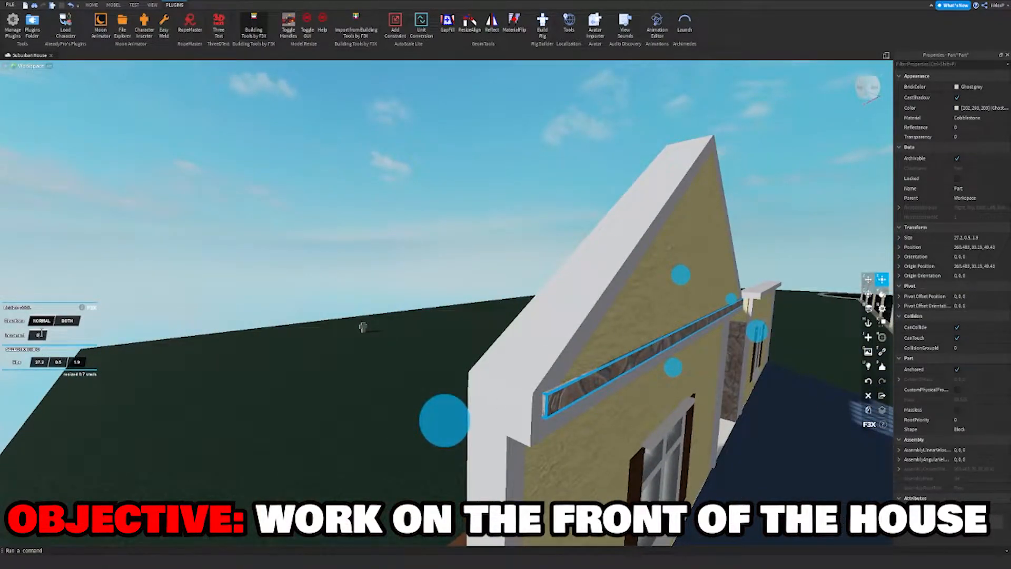
{"action": "left_click_drag", "start_coordinate": [758, 332], "coordinate": [758, 333]}
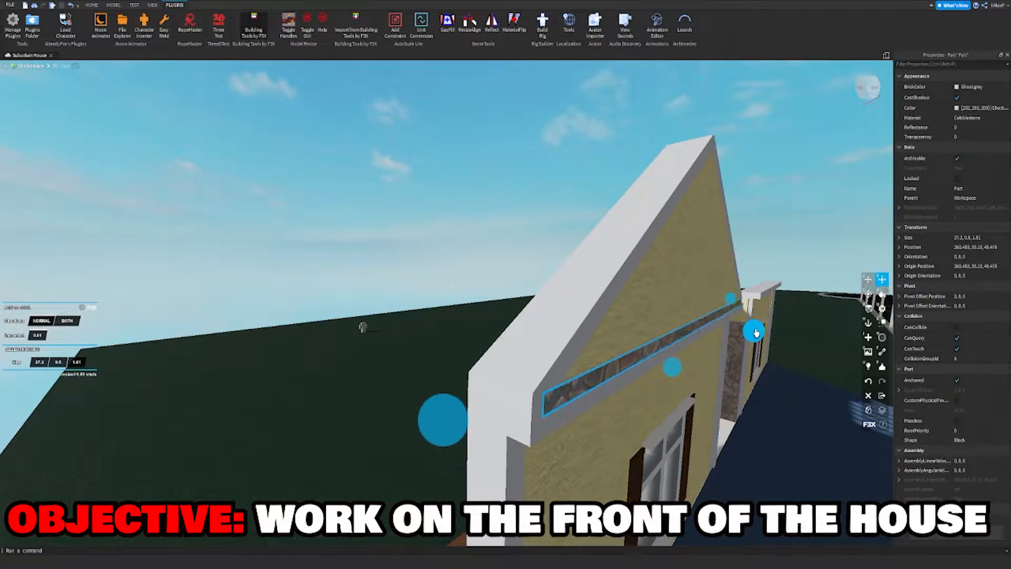
Slim both gable wedges by 0.1 studs from the front to expose the cobblestone strip.
{"action": "left_click", "coordinate": [690, 318]}
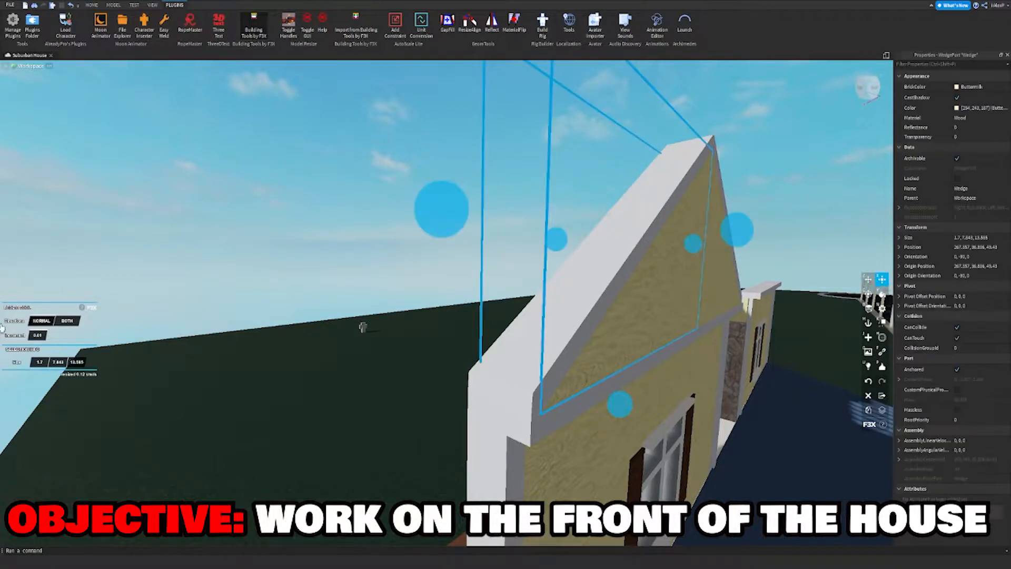
{"action": "key", "text": "d"}
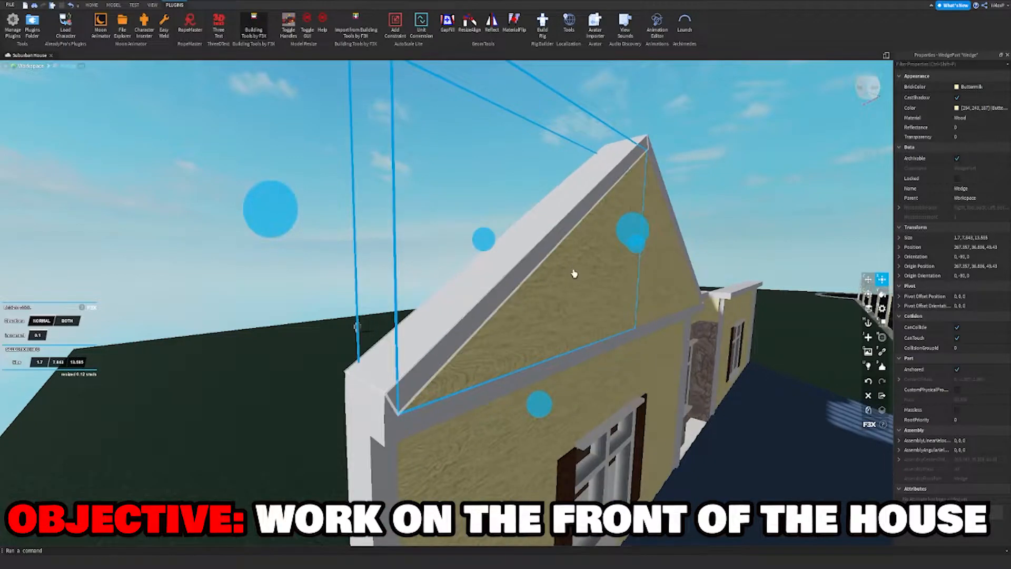
{"action": "left_click_drag", "start_coordinate": [636, 235], "coordinate": [634, 238]}
{"action": "left_click", "coordinate": [673, 266]}
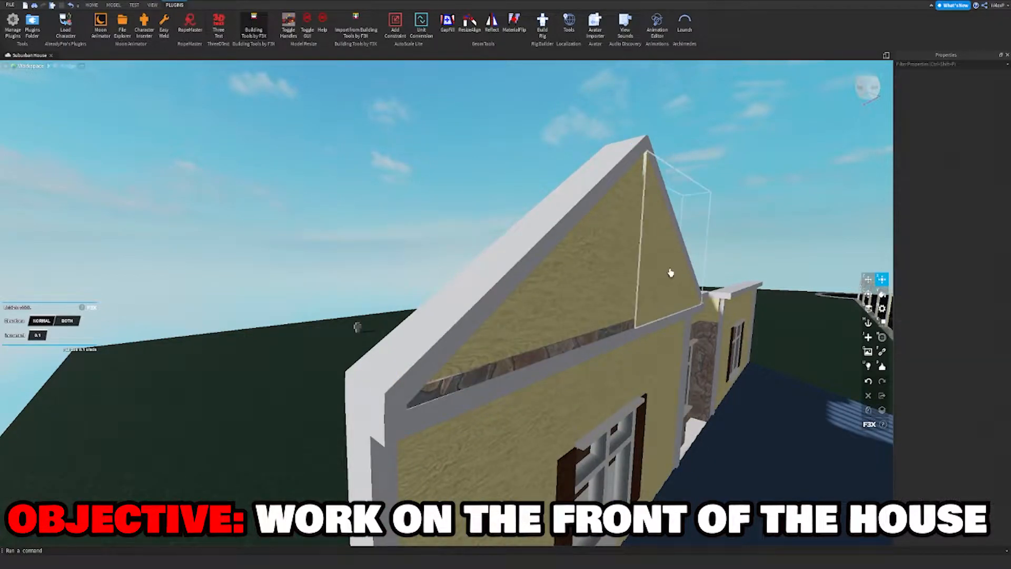
{"action": "left_click", "coordinate": [731, 221]}
Examine the back of the gable, checking the grey horizontal beam and the small corner block where the roofs meet.
{"action": "key", "text": "s"}
{"action": "right_click_drag", "start_coordinate": [730, 220], "coordinate": [715, 230]}
{"action": "key", "text": "d"}
{"action": "key", "text": "d"}
{"action": "key", "text": "w"}
{"action": "key", "text": "s"}
{"action": "key", "text": "d"}
{"action": "left_click", "coordinate": [490, 342]}
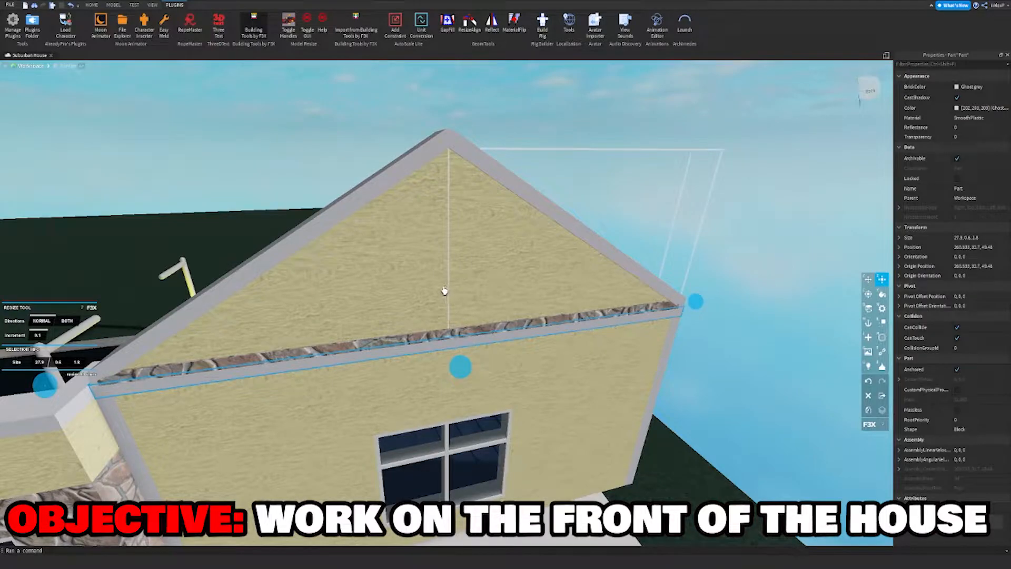
{"action": "left_click", "coordinate": [659, 183]}
{"action": "key", "text": "w"}
{"action": "right_click_drag", "start_coordinate": [642, 185], "coordinate": [641, 185]}
{"action": "left_click", "coordinate": [438, 174]}
{"action": "key", "text": "s"}
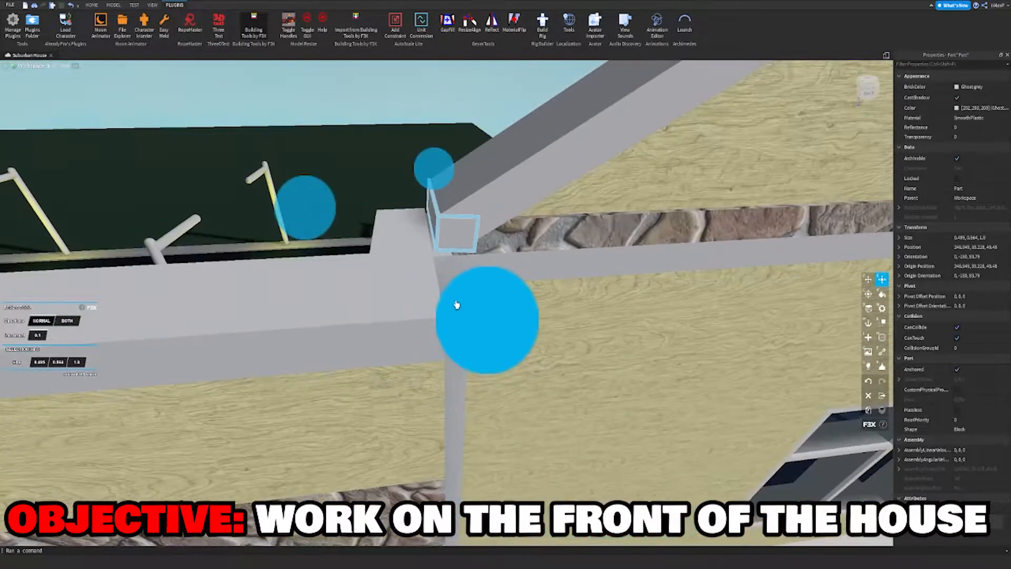
{"action": "key", "text": "d"}
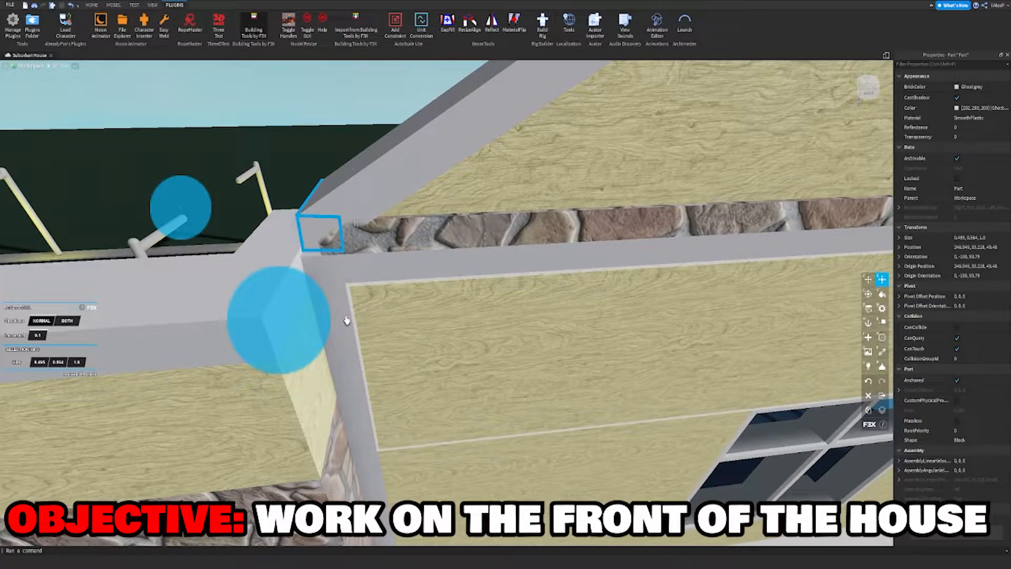
Resize the cobblestone strip's depth by 0.1 studs from the back of the gable.
{"action": "left_click", "coordinate": [515, 232]}
{"action": "left_click", "coordinate": [516, 231]}
{"action": "key", "text": "s"}
{"action": "right_click_drag", "start_coordinate": [517, 231], "coordinate": [569, 215]}
{"action": "left_click_drag", "start_coordinate": [607, 192], "coordinate": [605, 190]}
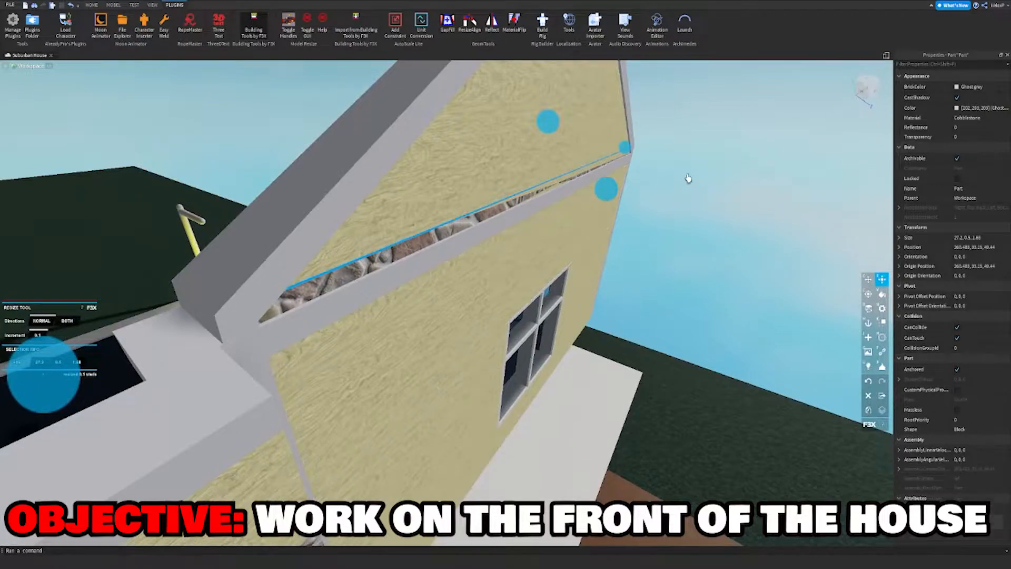
Recess both yellow gable wedges by 0.1 studs from the back, revealing the cobblestone strip there.
{"action": "right_click_drag", "start_coordinate": [671, 176], "coordinate": [696, 178]}
{"action": "left_click", "coordinate": [494, 183]}
{"action": "left_click_drag", "start_coordinate": [541, 99], "coordinate": [538, 99]}
{"action": "left_click", "coordinate": [559, 174]}
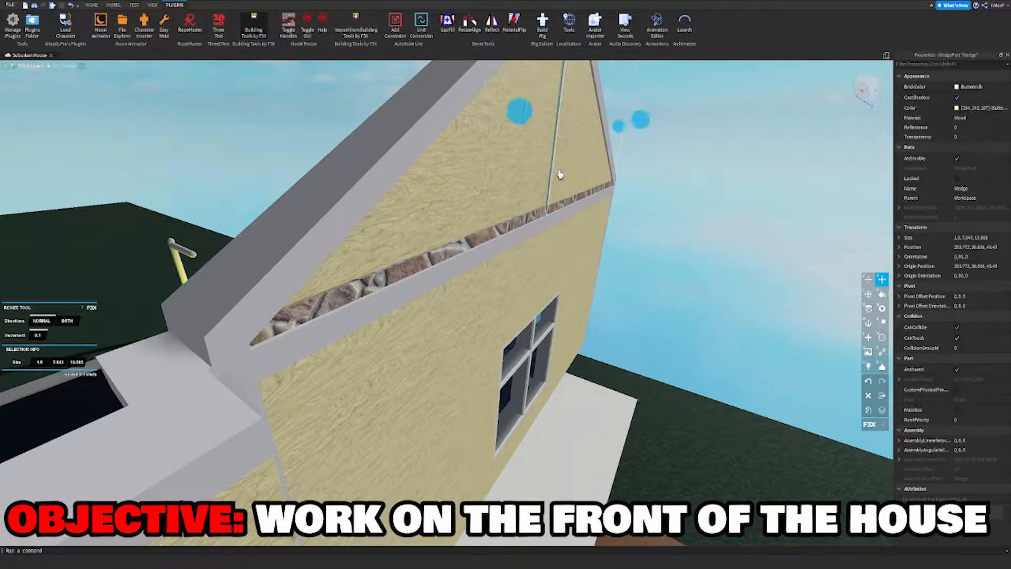
{"action": "key", "text": "z"}
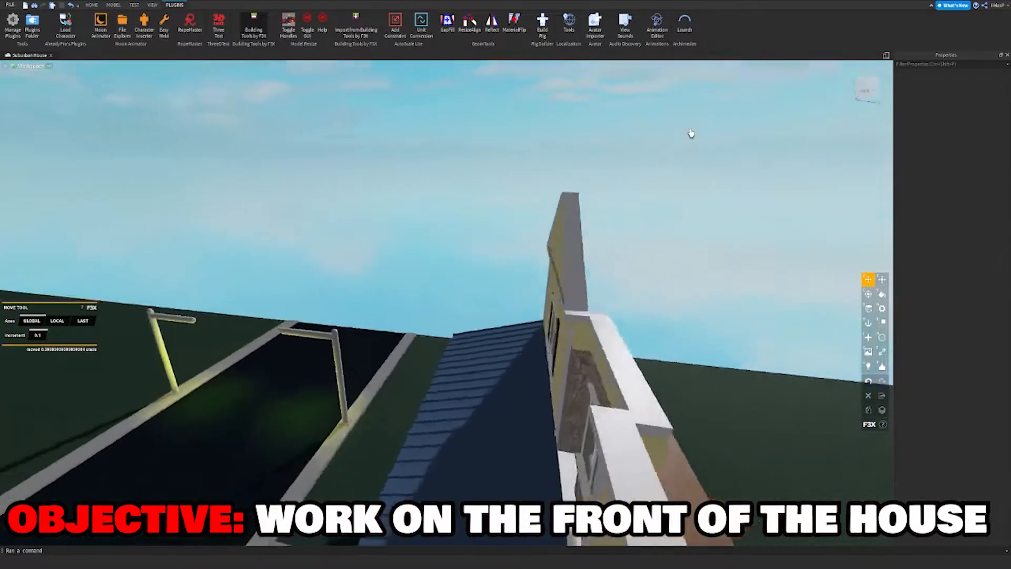
Place a new Cylinder part in the middle of the gable's front face.
{"action": "key", "text": "s"}
{"action": "right_click_drag", "start_coordinate": [691, 134], "coordinate": [699, 134]}
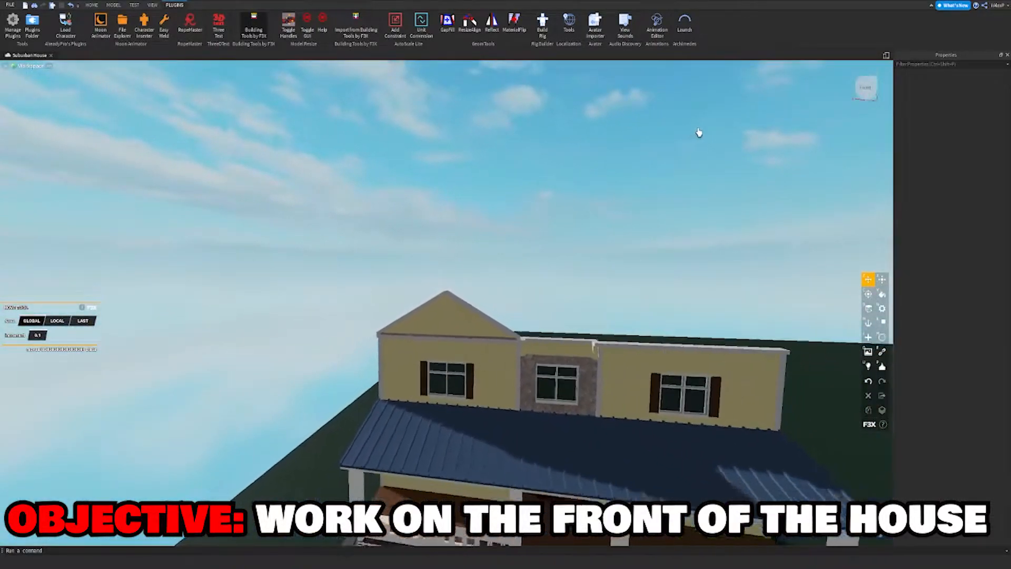
{"action": "key", "text": "w"}
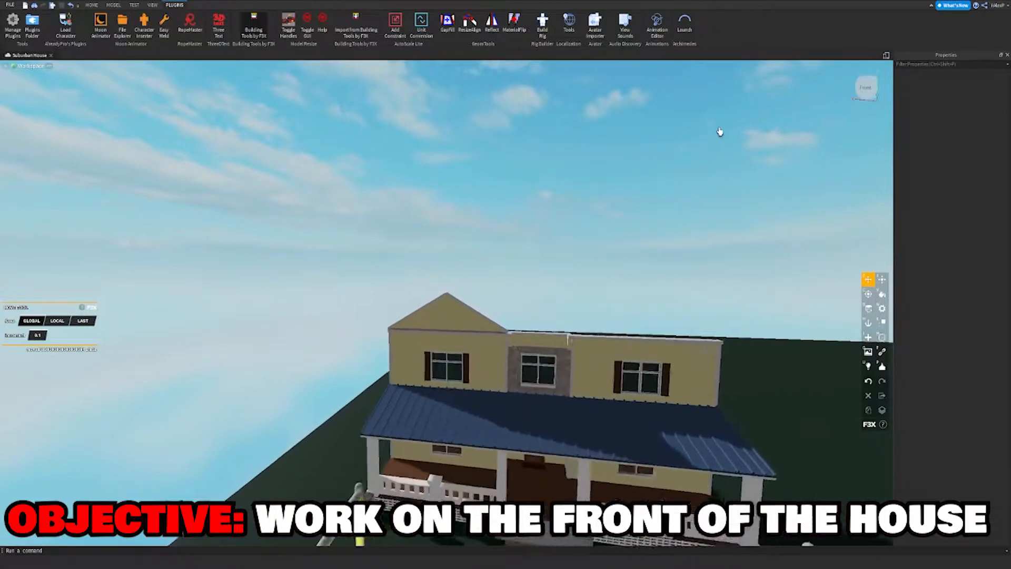
{"action": "key", "text": "w"}
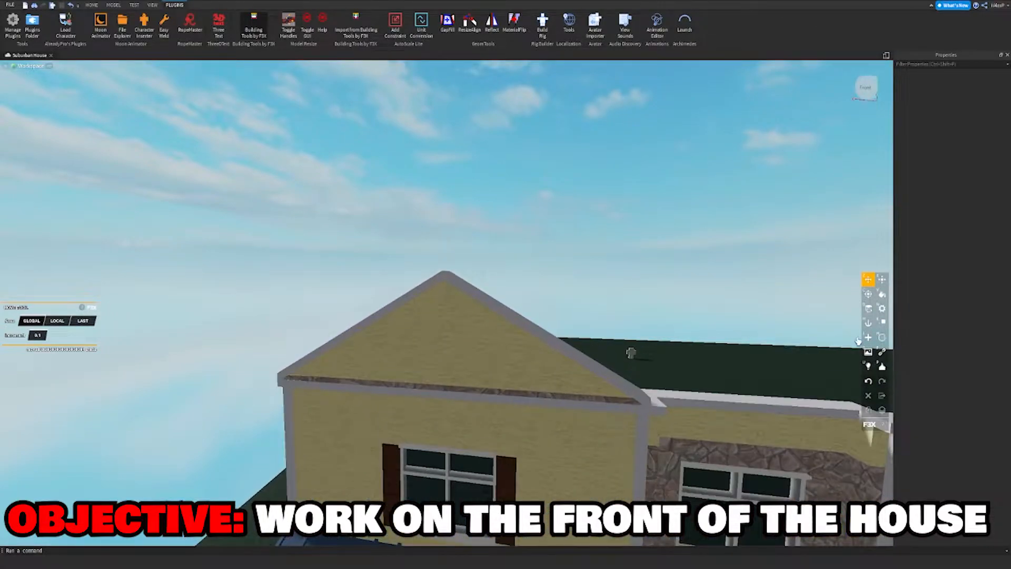
{"action": "left_click", "coordinate": [72, 321]}
{"action": "left_click", "coordinate": [49, 376]}
{"action": "scroll", "coordinate": [226, 373], "scroll_direction": "up", "scroll_amount": 5}
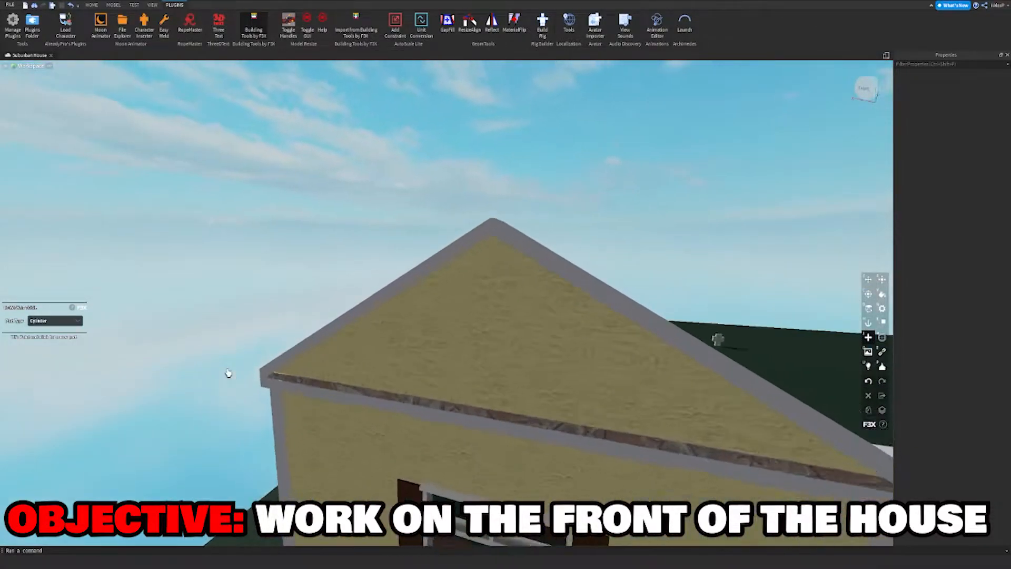
{"action": "left_click", "coordinate": [504, 327]}
Rotate the cylinder 90 degrees about the vertical axis so its round face points to the front.
{"action": "scroll", "coordinate": [509, 326], "scroll_direction": "down", "scroll_amount": 3}
{"action": "key", "text": "c"}
{"action": "scroll", "coordinate": [667, 313], "scroll_direction": "up", "scroll_amount": 3}
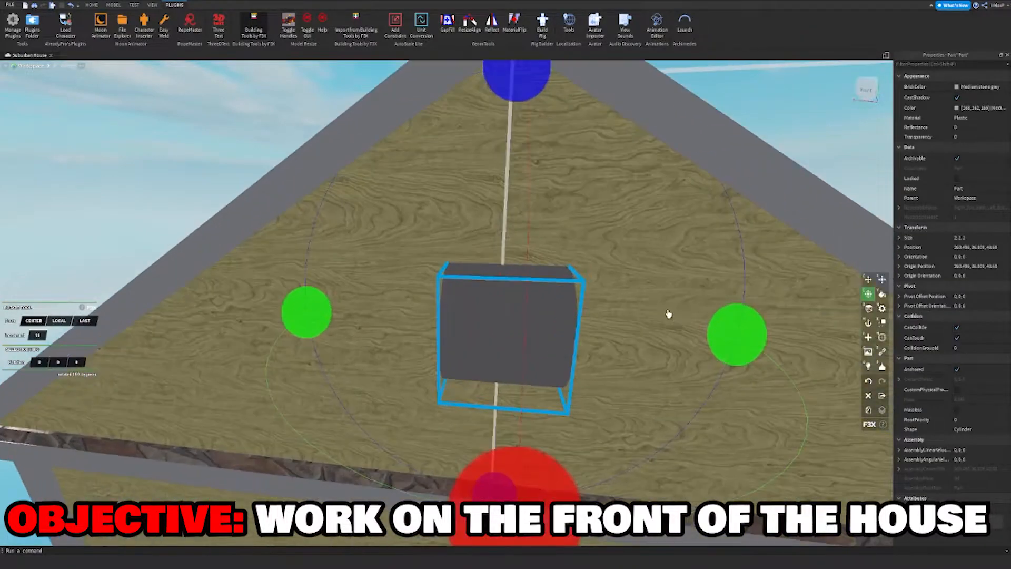
{"action": "left_click_drag", "start_coordinate": [711, 341], "coordinate": [530, 485]}
Resize the cylinder's depth so it forms a shallow round disc on the gable.
{"action": "key", "text": "x"}
{"action": "scroll", "coordinate": [582, 434], "scroll_direction": "down", "scroll_amount": 4}
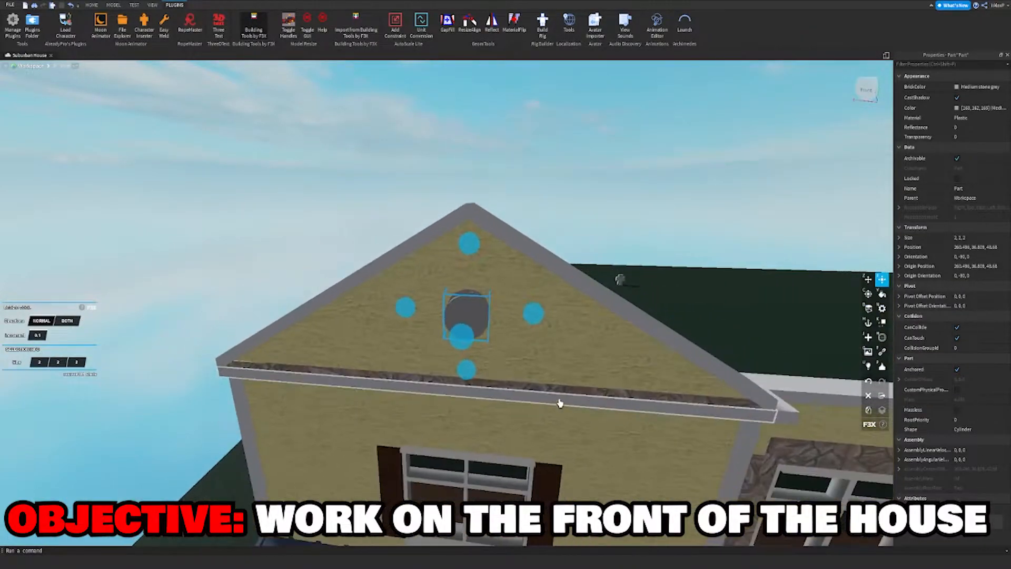
{"action": "right_click_drag", "start_coordinate": [560, 404], "coordinate": [556, 407]}
{"action": "left_click_drag", "start_coordinate": [475, 401], "coordinate": [435, 404]}
{"action": "right_click_drag", "start_coordinate": [487, 389], "coordinate": [598, 210]}
Sink the round disc into the gable face and give it the roof trim's Ghost grey color.
{"action": "key", "text": "z"}
{"action": "left_click", "coordinate": [598, 210]}
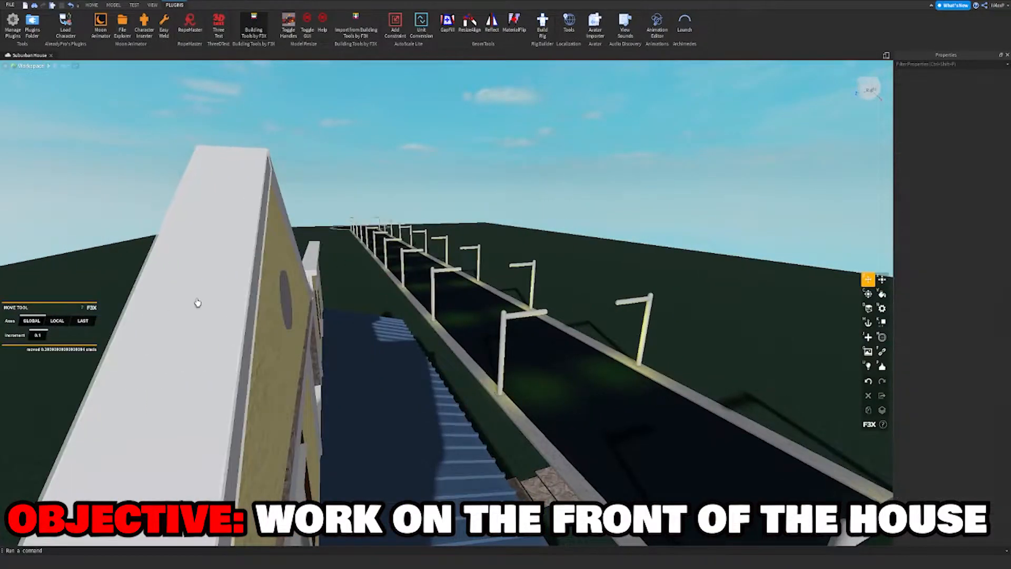
{"action": "left_click", "coordinate": [195, 303]}
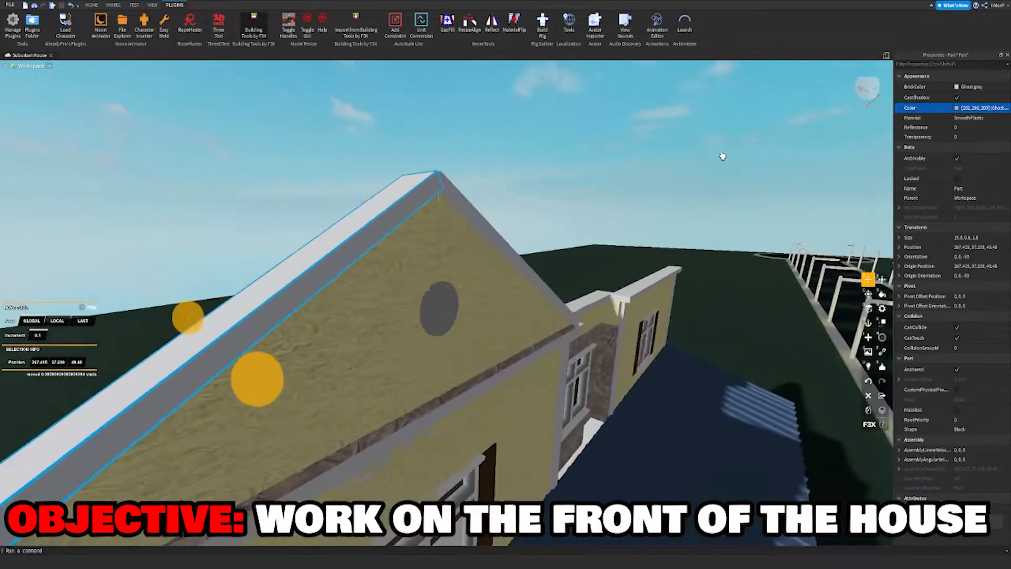
{"action": "left_click", "coordinate": [440, 308]}
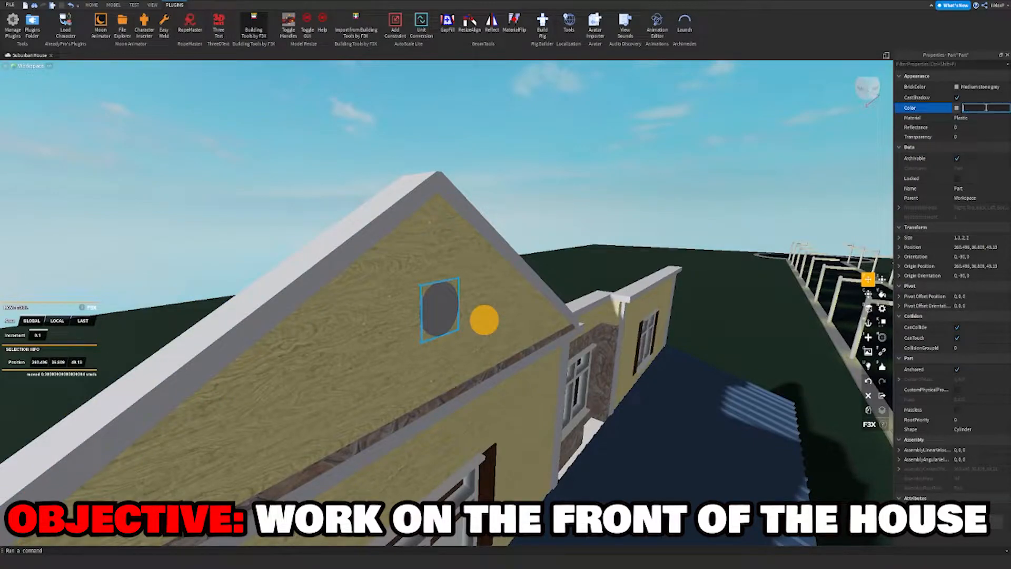
Enlarge the grey disc's diameter on the gable front, keeping it round.
{"action": "scroll", "coordinate": [679, 280], "scroll_direction": "down", "scroll_amount": 2}
{"action": "right_click_drag", "start_coordinate": [680, 279], "coordinate": [528, 332]}
{"action": "scroll", "coordinate": [528, 332], "scroll_direction": "down", "scroll_amount": 3}
{"action": "key", "text": "x"}
{"action": "scroll", "coordinate": [410, 337], "scroll_direction": "down", "scroll_amount": 2}
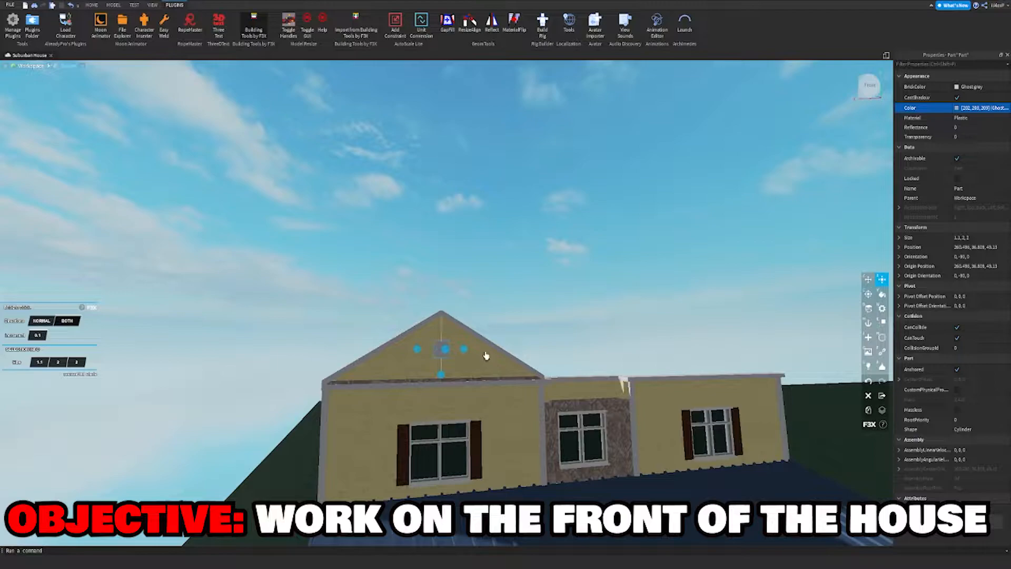
{"action": "left_click_drag", "start_coordinate": [444, 384], "coordinate": [449, 385]}
Move the enlarged disc so it sits centered on the gable face below the peak.
{"action": "key", "text": "z"}
{"action": "left_click", "coordinate": [538, 301]}
{"action": "right_click_drag", "start_coordinate": [538, 301], "coordinate": [452, 314]}
{"action": "scroll", "coordinate": [451, 314], "scroll_direction": "up", "scroll_amount": 2}
{"action": "left_click", "coordinate": [451, 313]}
{"action": "left_click_drag", "start_coordinate": [450, 263], "coordinate": [485, 310]}
{"action": "scroll", "coordinate": [519, 250], "scroll_direction": "down", "scroll_amount": 1}
{"action": "left_click", "coordinate": [523, 242]}
{"action": "scroll", "coordinate": [448, 300], "scroll_direction": "down", "scroll_amount": 2}
{"action": "scroll", "coordinate": [337, 347], "scroll_direction": "up", "scroll_amount": 2}
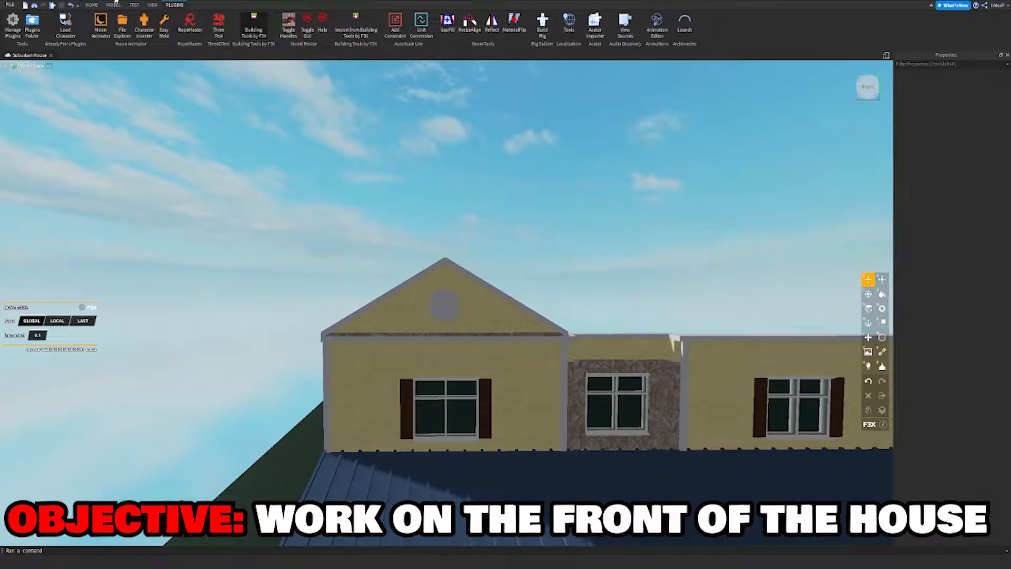
Try the Smooth Plastic, Wood and Metal materials on the gable disc.
{"action": "left_click", "coordinate": [457, 314]}
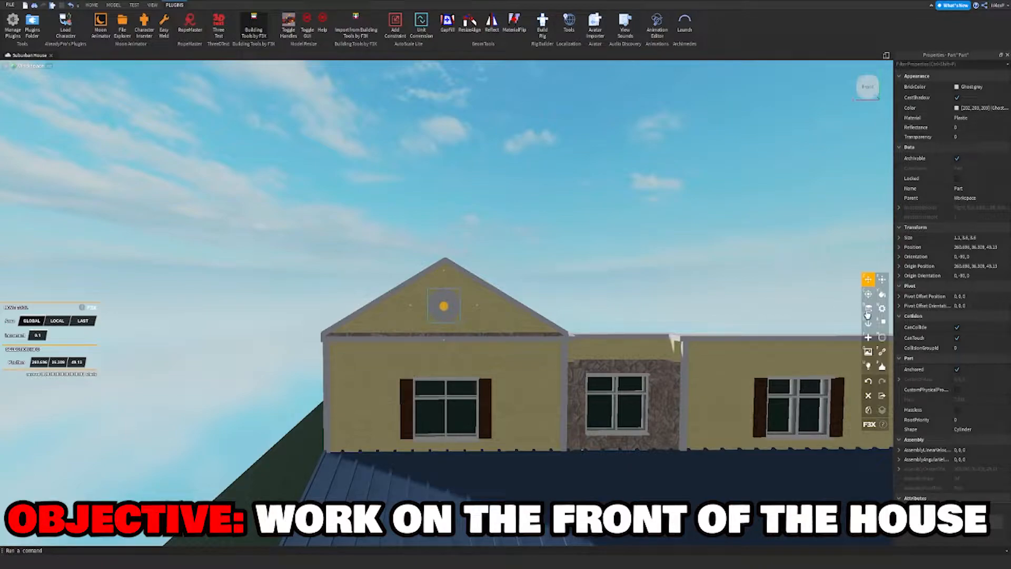
{"action": "key", "text": "n"}
{"action": "left_click", "coordinate": [58, 271]}
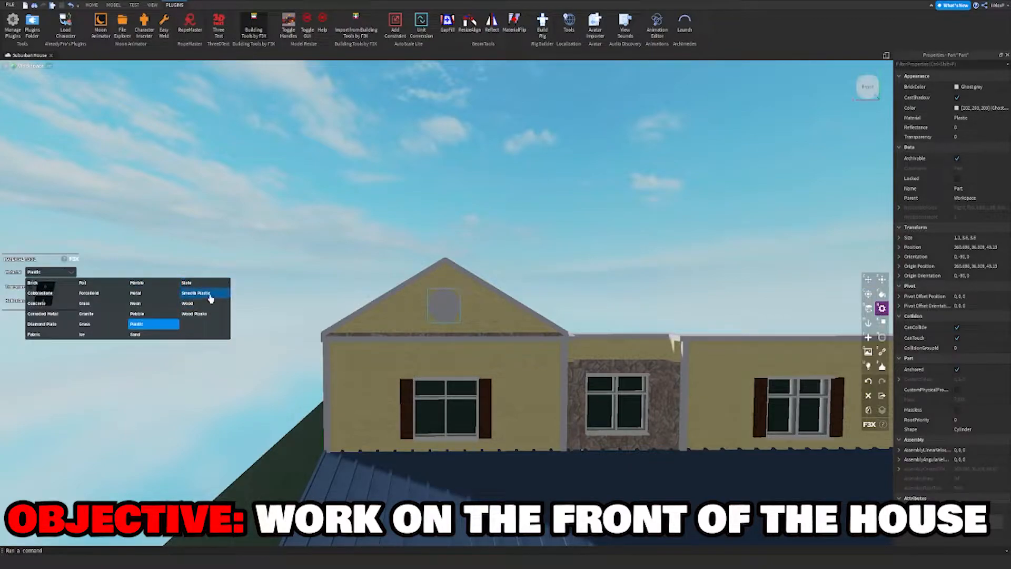
{"action": "left_click", "coordinate": [210, 294]}
{"action": "left_click", "coordinate": [35, 273]}
{"action": "left_click", "coordinate": [188, 310]}
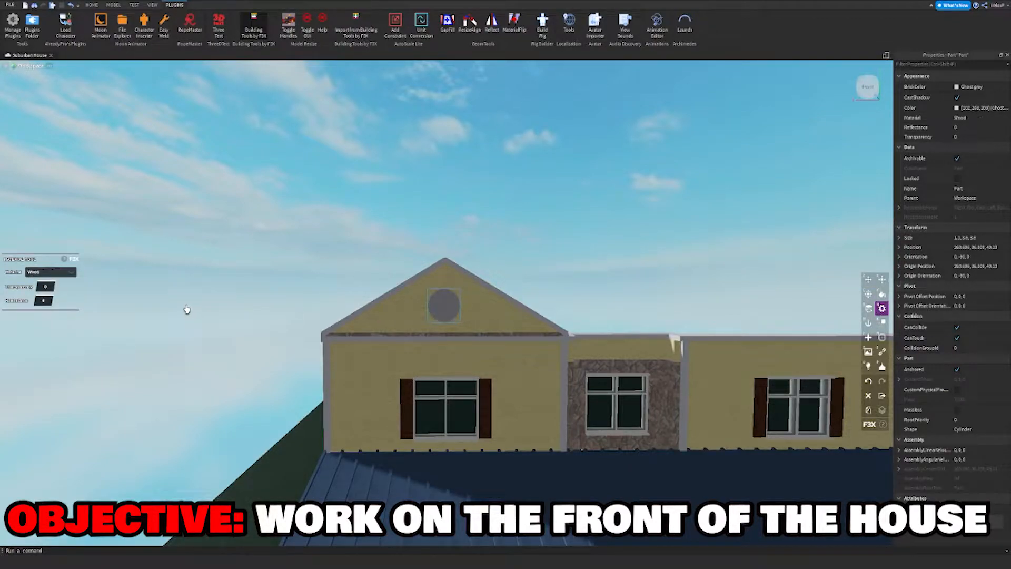
{"action": "left_click", "coordinate": [64, 273]}
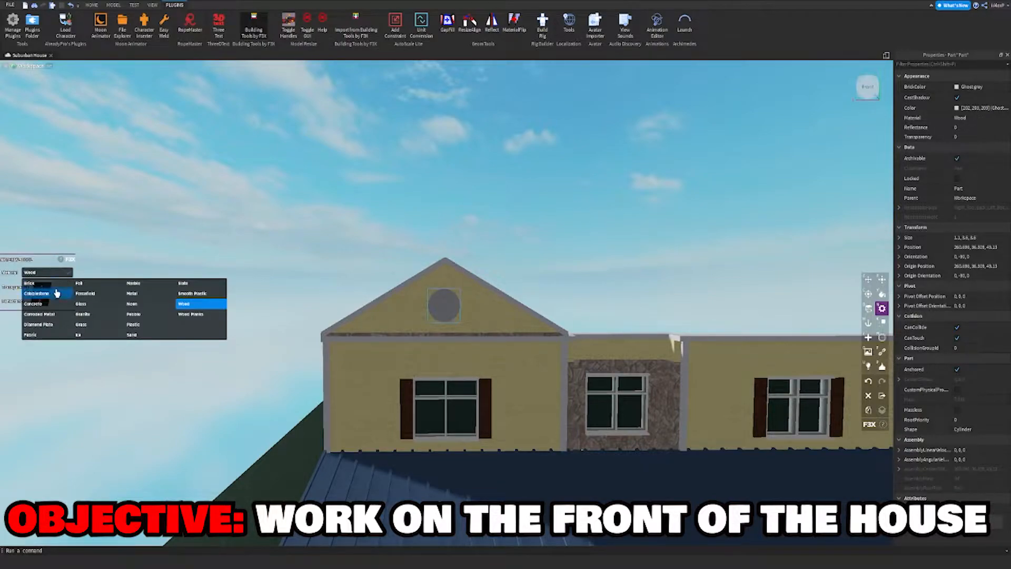
{"action": "left_click", "coordinate": [157, 298]}
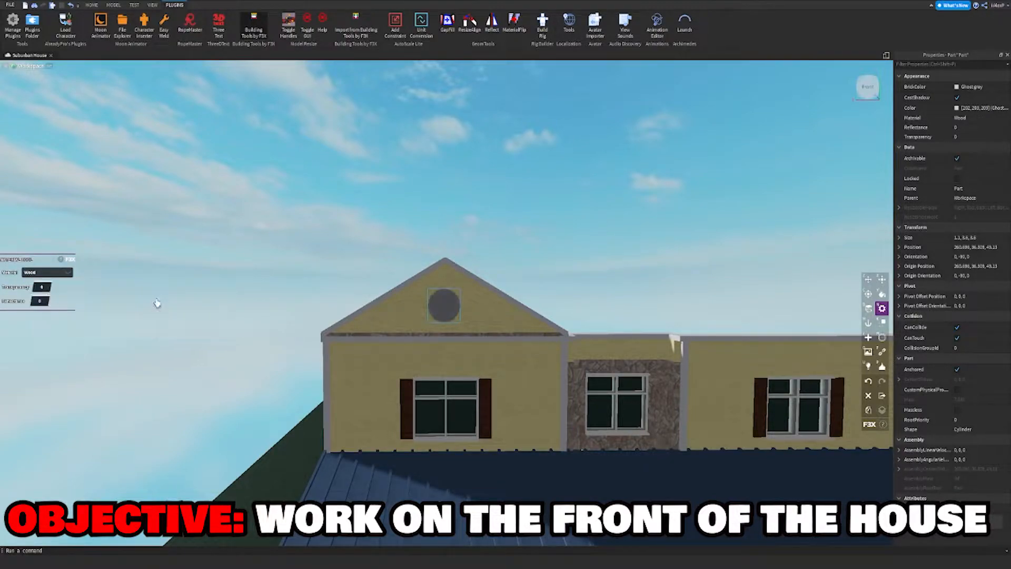
{"action": "left_click", "coordinate": [77, 280]}
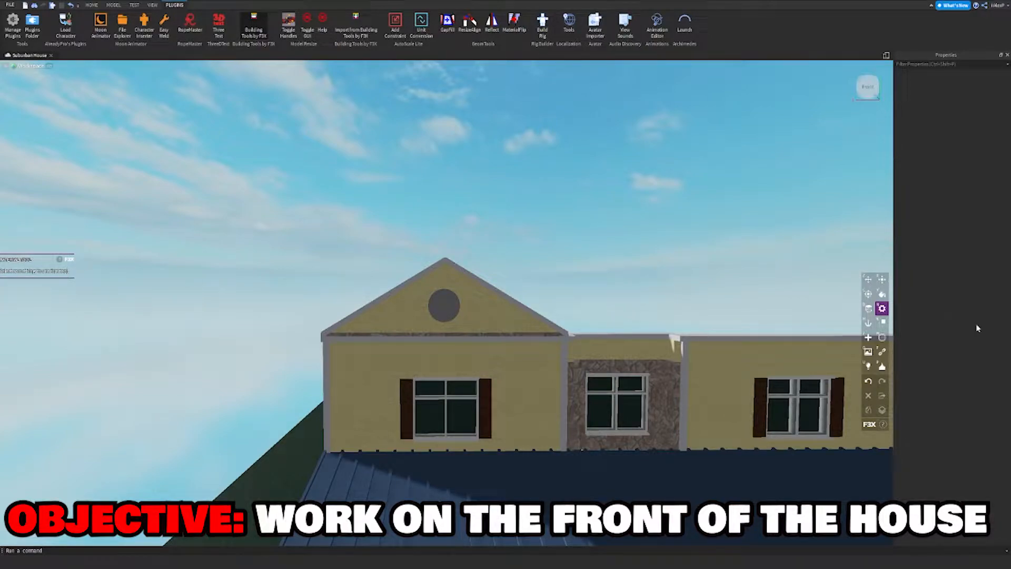
Try Diamond Plate on the gable disc and settle on the Concrete material.
{"action": "left_click", "coordinate": [435, 308]}
{"action": "left_click", "coordinate": [53, 272]}
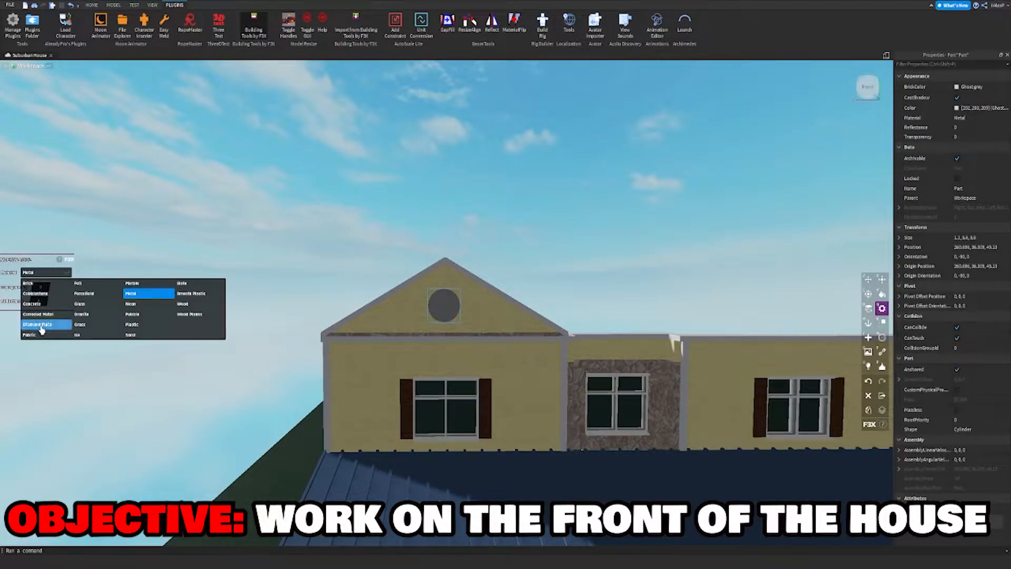
{"action": "left_click", "coordinate": [42, 327]}
{"action": "left_click", "coordinate": [49, 272]}
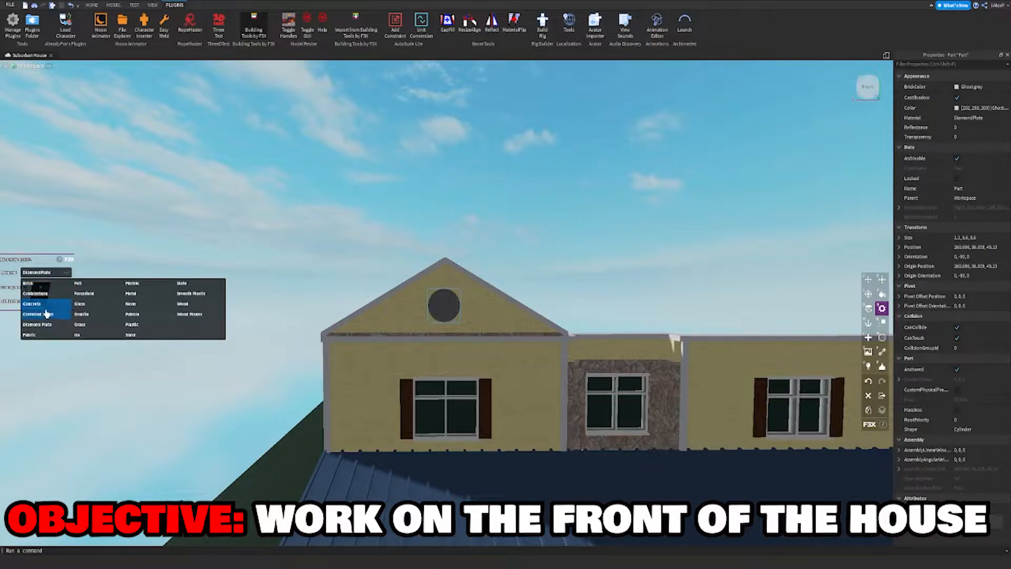
{"action": "left_click", "coordinate": [32, 304]}
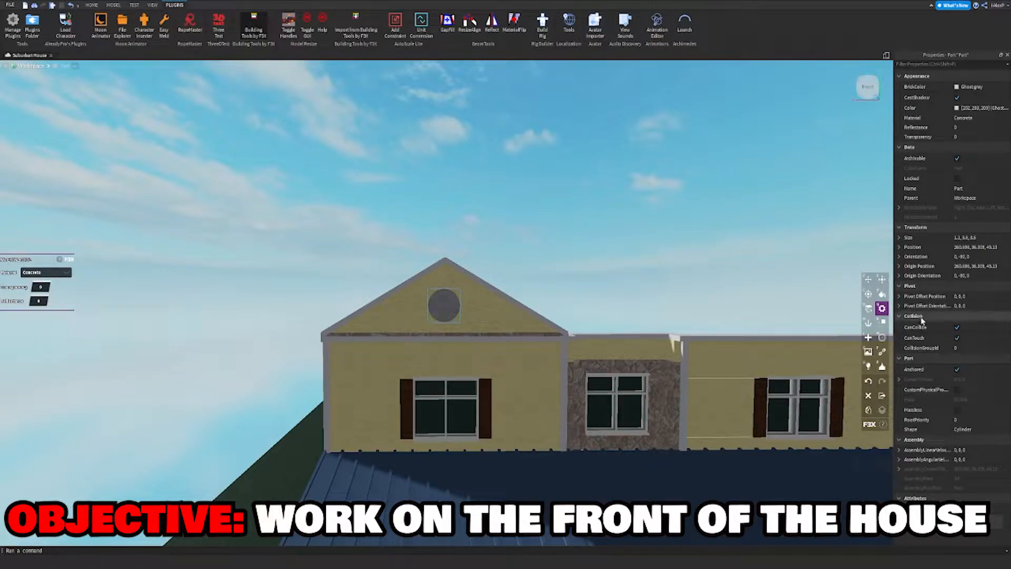
Color the concrete gable disc Institutional white.
{"action": "left_click", "coordinate": [882, 295]}
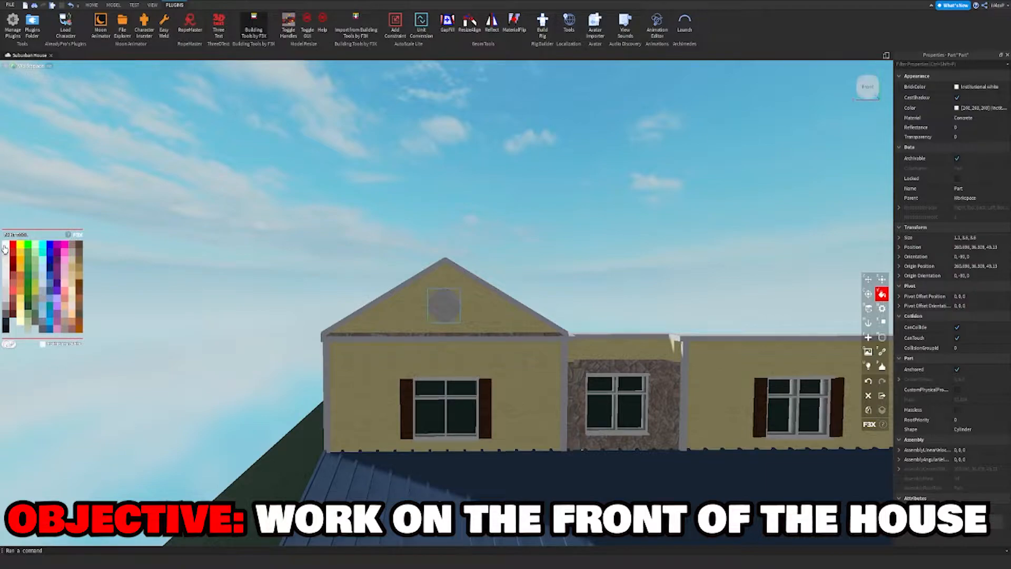
{"action": "key", "text": "z"}
{"action": "key", "text": "s"}
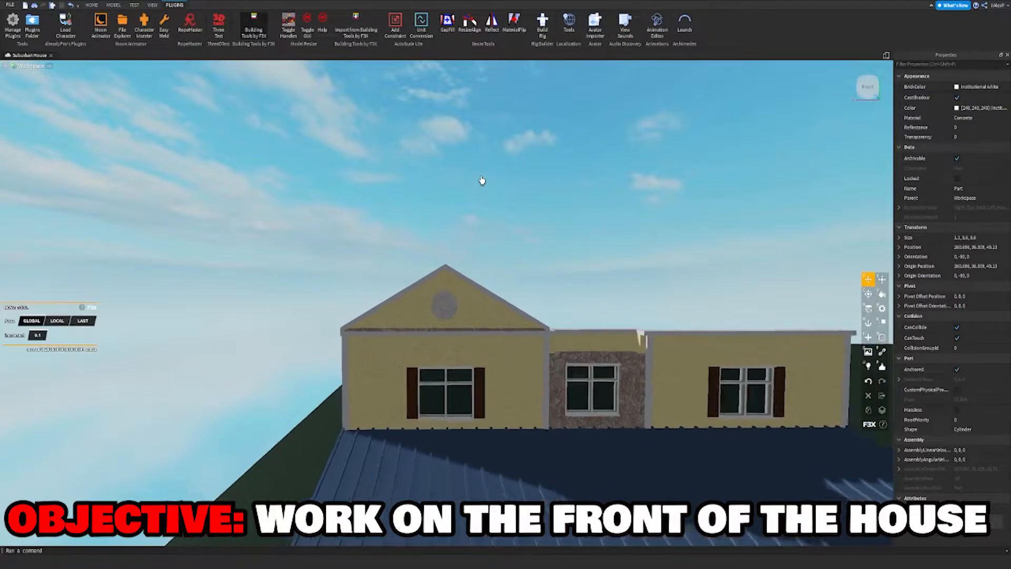
{"action": "left_click", "coordinate": [490, 183]}
Select all parts of the finished left gable, leave out the parts that do not belong, and group them into a model.
{"action": "key", "text": "d"}
{"action": "key", "text": "d"}
{"action": "key", "text": "w"}
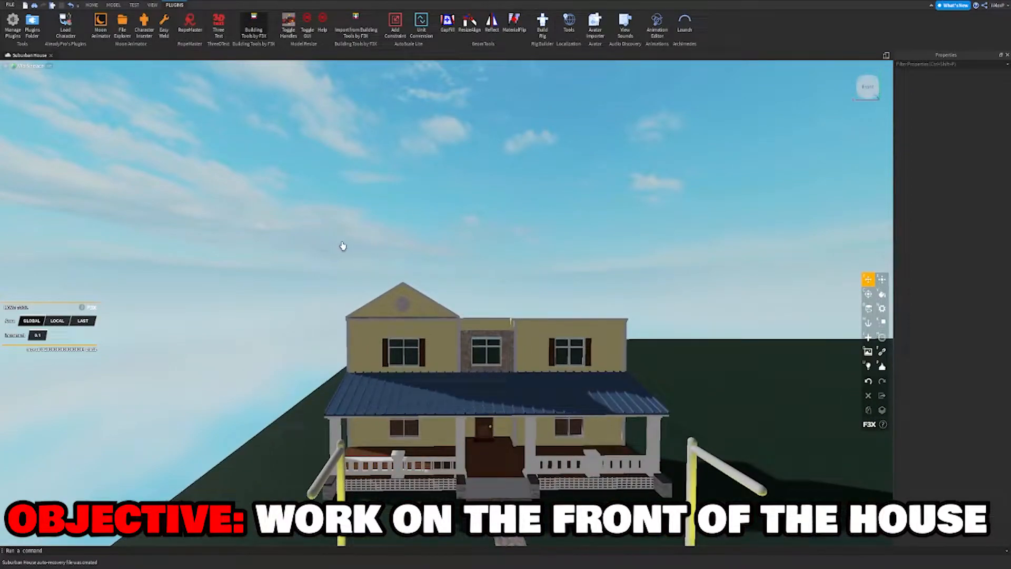
{"action": "left_click_drag", "start_coordinate": [337, 258], "coordinate": [465, 323]}
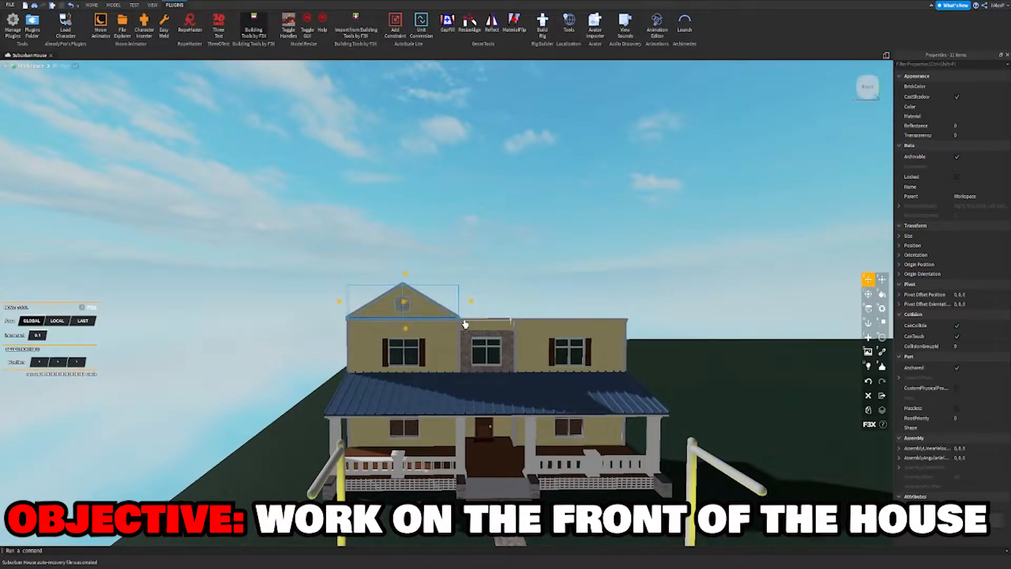
{"action": "key", "text": "w"}
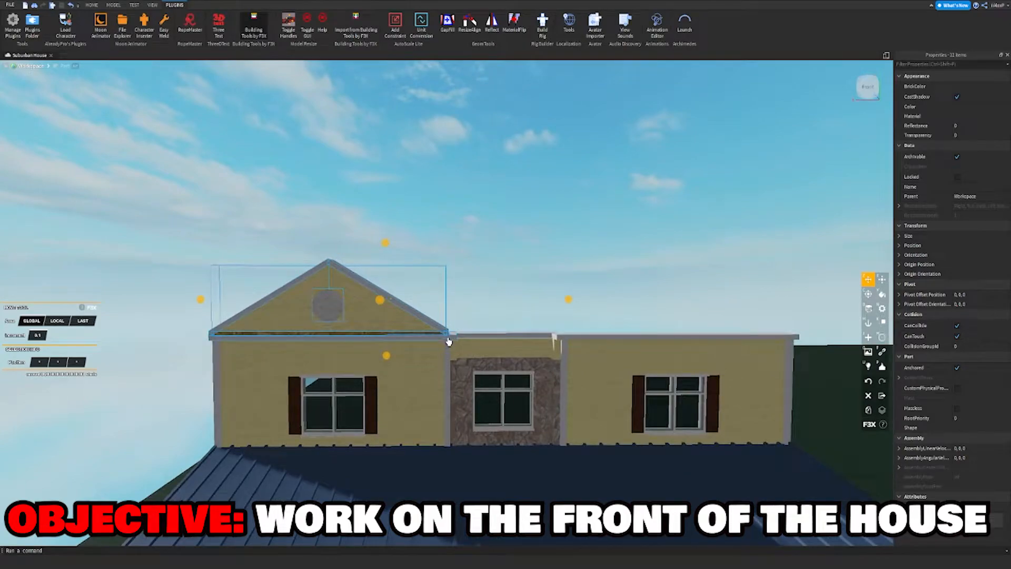
{"action": "key", "text": "a"}
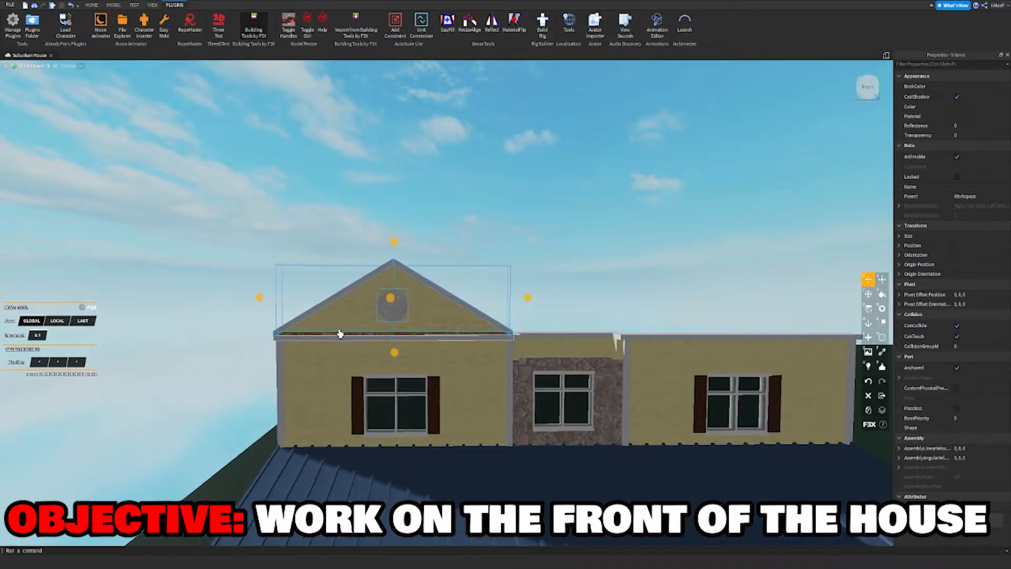
{"action": "key", "text": "ctrl+g"}
Duplicate the gable model and move the copy across the house front onto the right wall section.
{"action": "key", "text": "a"}
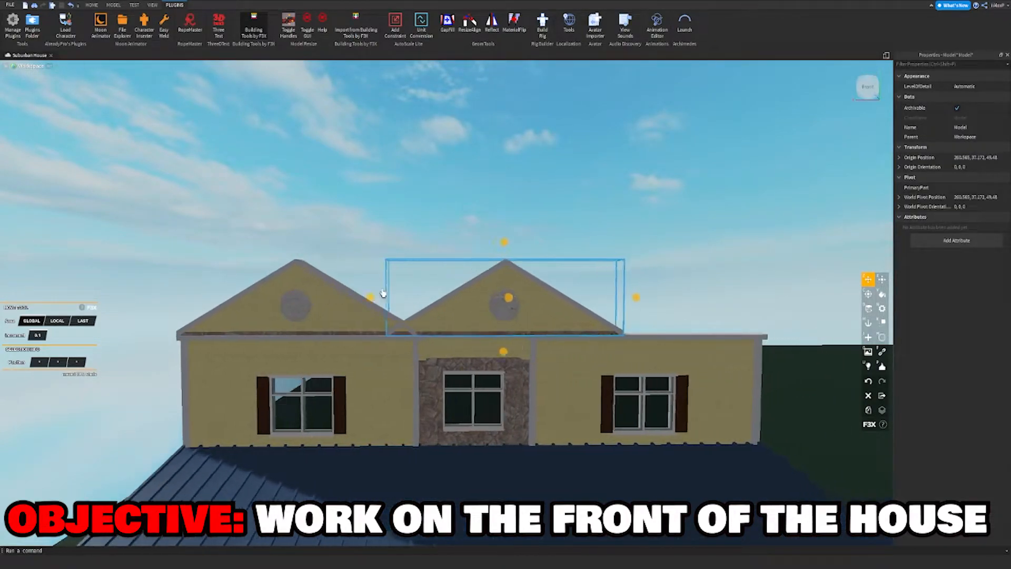
{"action": "key", "text": "w"}
{"action": "key", "text": "a"}
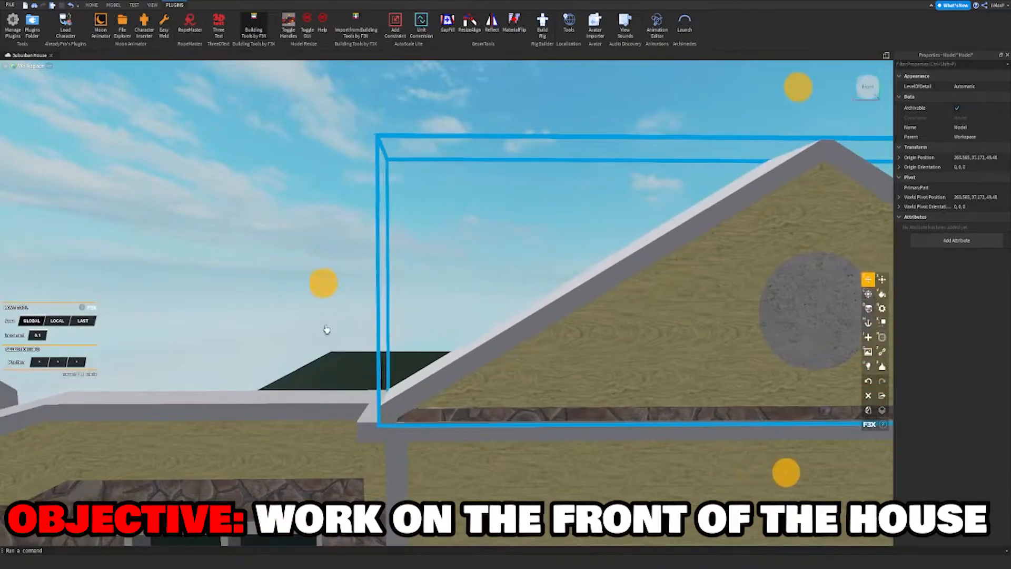
{"action": "right_click_drag", "start_coordinate": [330, 332], "coordinate": [334, 318]}
{"action": "key", "text": "s"}
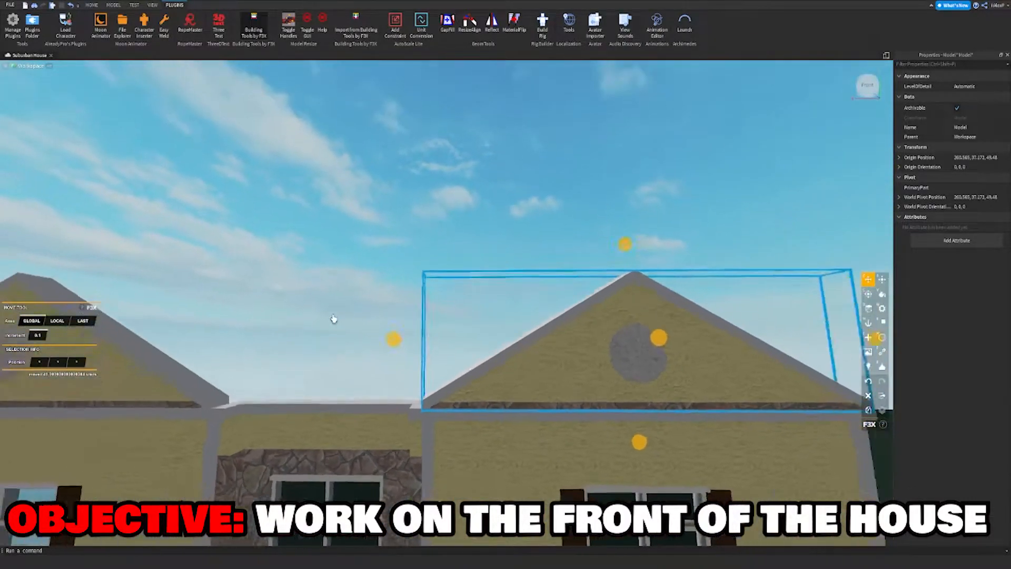
Fine-tune the gable copy sideways in 0.1-stud increments so its outer corner lines up with the right wall's trim.
{"action": "key", "text": "d"}
{"action": "key", "text": "d"}
{"action": "key", "text": "w"}
{"action": "right_click_drag", "start_coordinate": [582, 300], "coordinate": [578, 318]}
{"action": "key", "text": "w"}
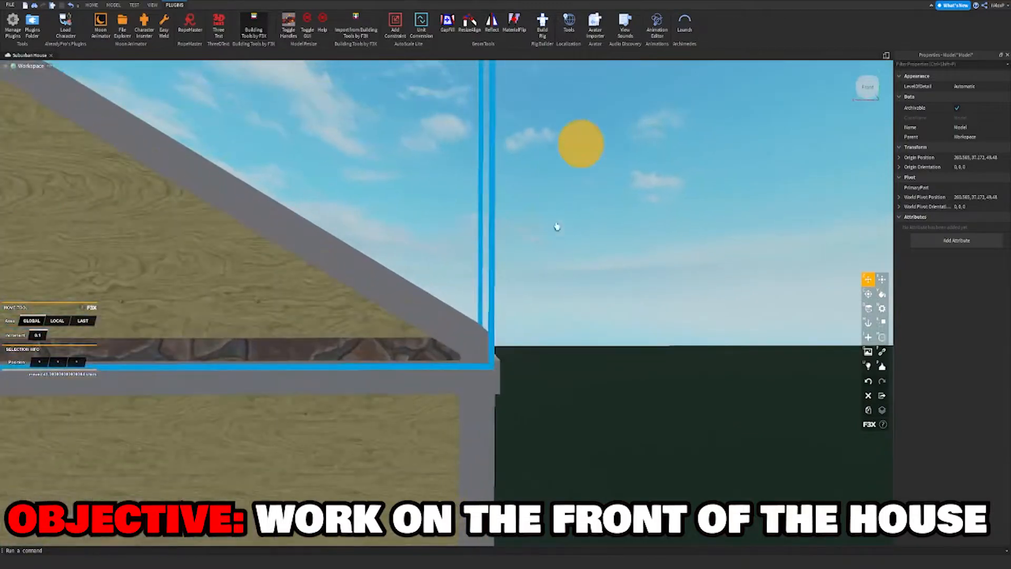
{"action": "key", "text": "a"}
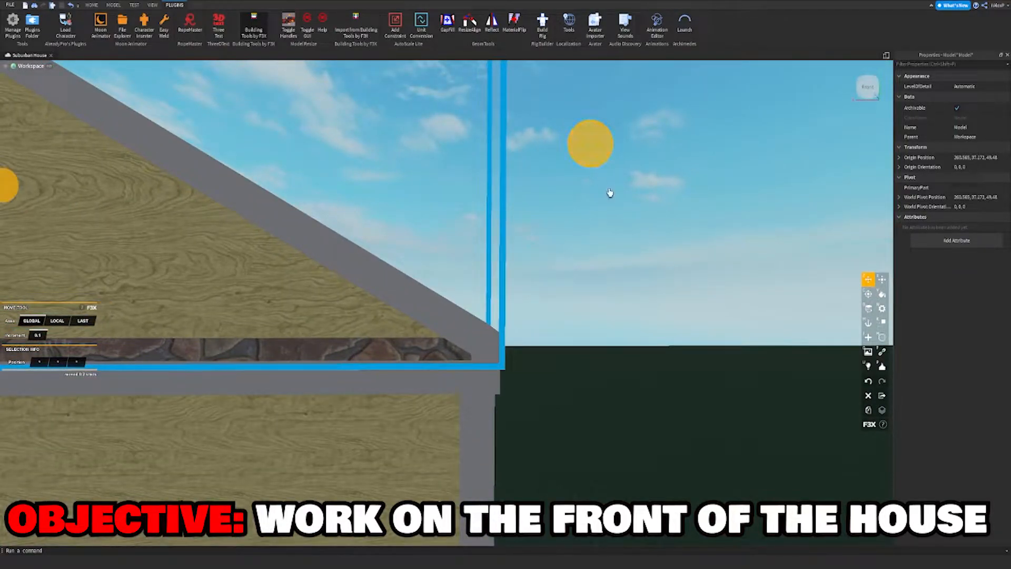
{"action": "left_click", "coordinate": [623, 166]}
{"action": "key", "text": "s"}
{"action": "key", "text": "s"}
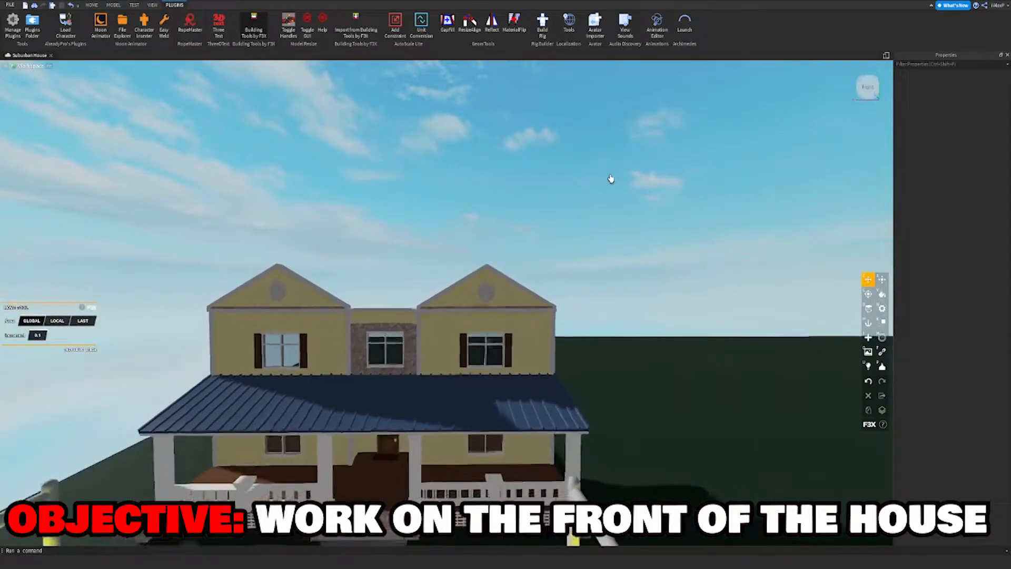
Examine how both ends of the copied right gable line up with the wall trim beneath it.
{"action": "key", "text": "w"}
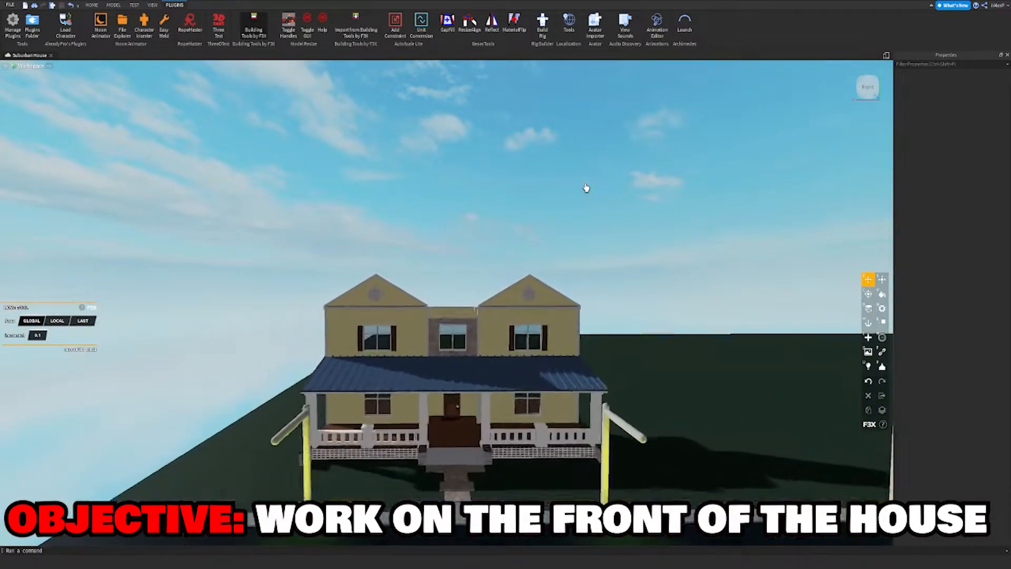
{"action": "key", "text": "w"}
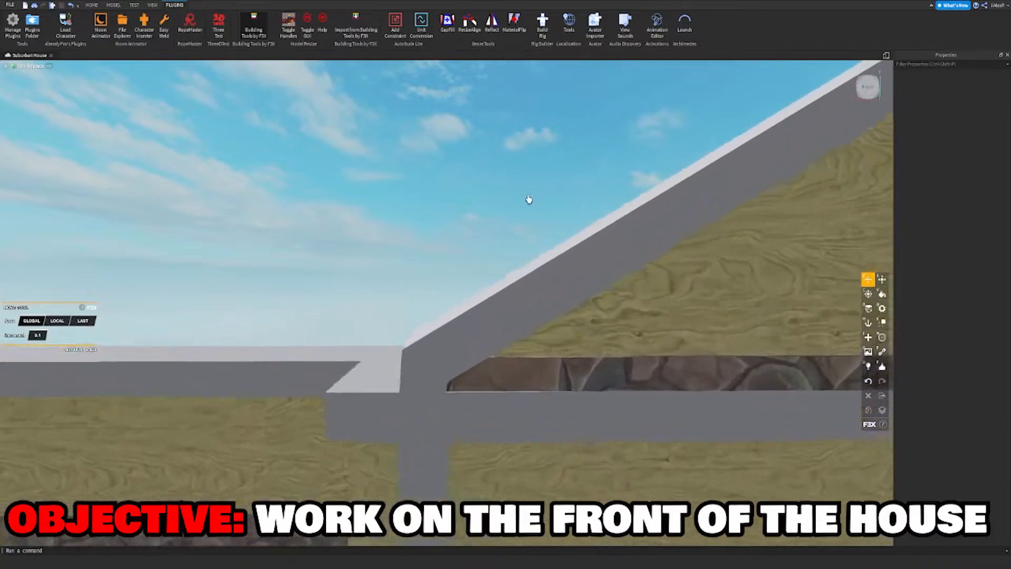
{"action": "right_click_drag", "start_coordinate": [522, 201], "coordinate": [521, 200]}
{"action": "key", "text": "d"}
{"action": "key", "text": "d"}
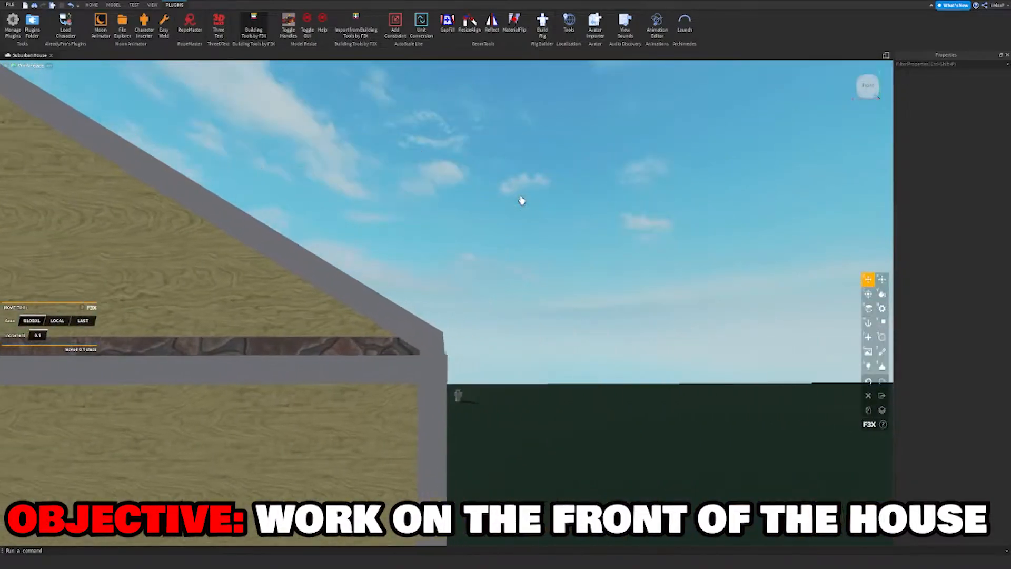
{"action": "key", "text": "w"}
{"action": "left_click", "coordinate": [354, 366]}
{"action": "key", "text": "s"}
{"action": "key", "text": "s"}
{"action": "left_click", "coordinate": [546, 179]}
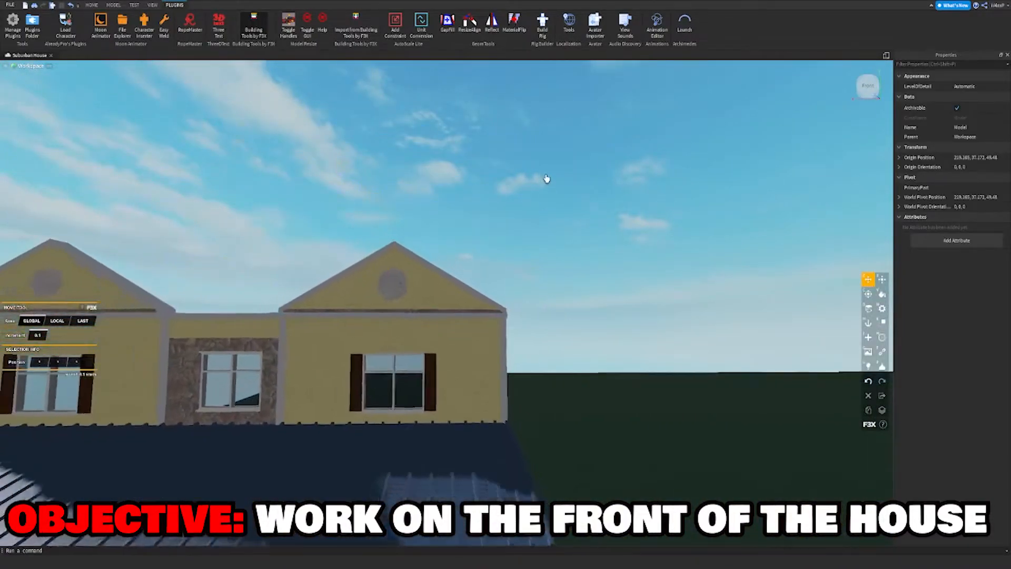
{"action": "key", "text": "d"}
{"action": "key", "text": "w"}
{"action": "right_click_drag", "start_coordinate": [386, 404], "coordinate": [387, 404]}
{"action": "key", "text": "s"}
{"action": "key", "text": "w"}
{"action": "right_click_drag", "start_coordinate": [373, 468], "coordinate": [374, 468]}
{"action": "key", "text": "a"}
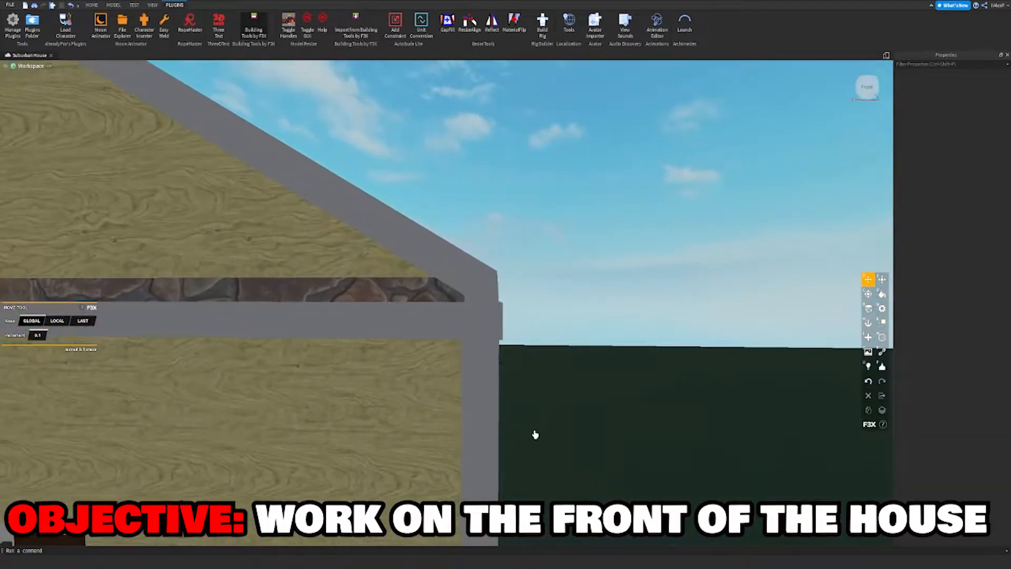
Shorten the horizontal trim under the right gable at its outer end so it is flush with the gable corner.
{"action": "key", "text": "s"}
{"action": "left_click", "coordinate": [472, 318]}
{"action": "key", "text": "x"}
{"action": "left_click_drag", "start_coordinate": [533, 318], "coordinate": [530, 316]}
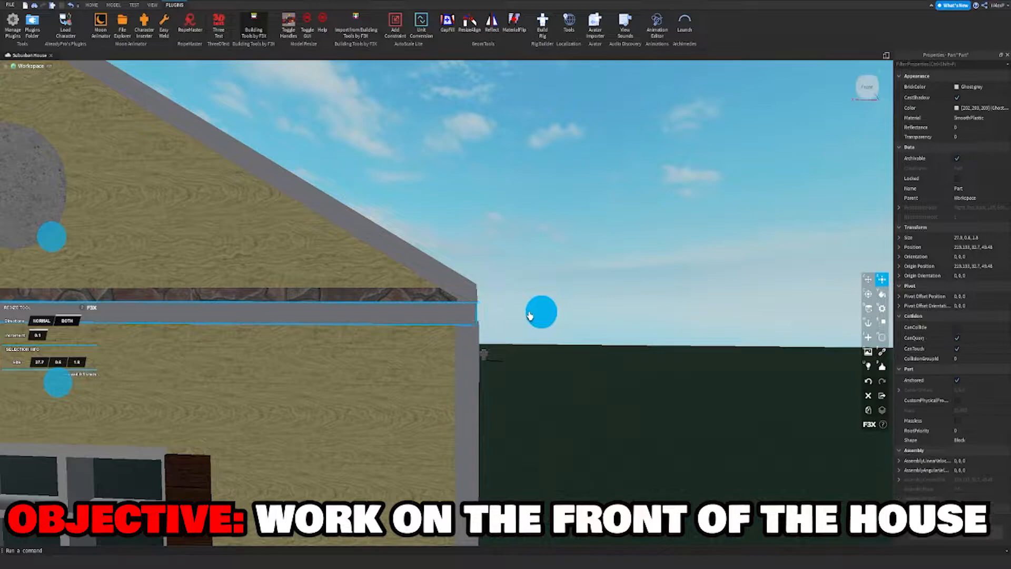
{"action": "left_click", "coordinate": [555, 264]}
{"action": "key", "text": "s"}
{"action": "key", "text": "z"}
{"action": "key", "text": "a"}
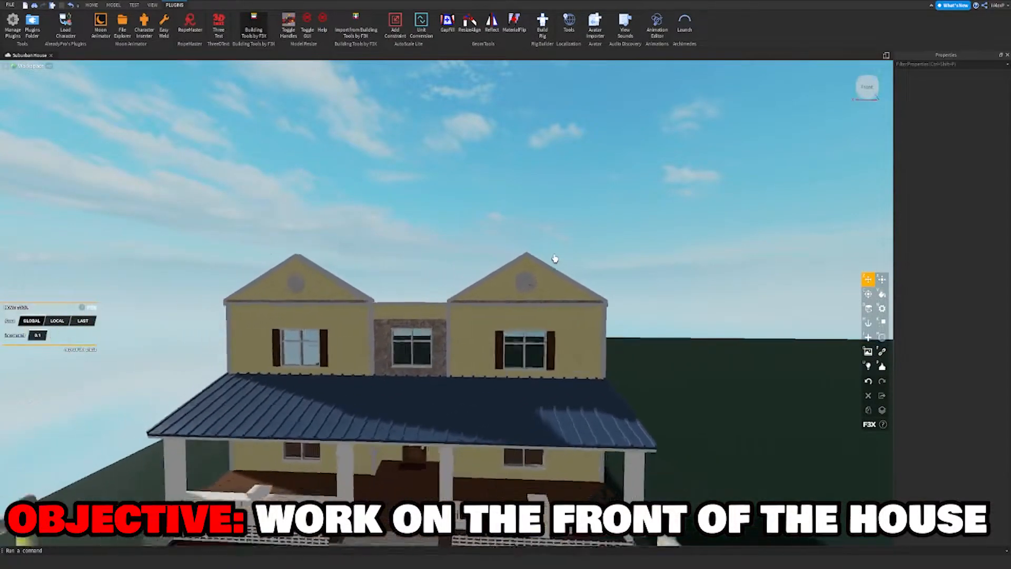
{"action": "key", "text": "s"}
{"action": "key", "text": "w"}
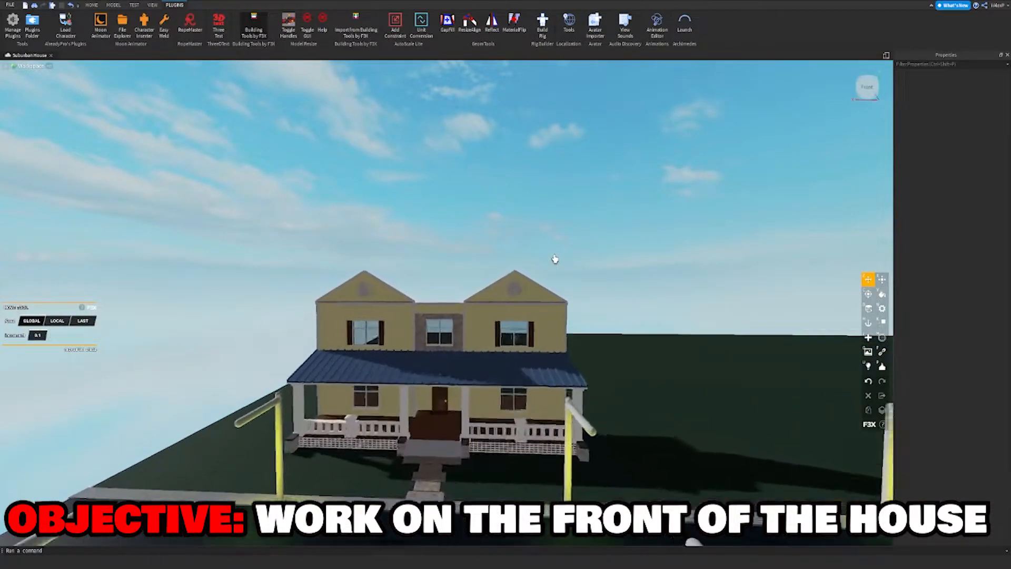
{"action": "key", "text": "w"}
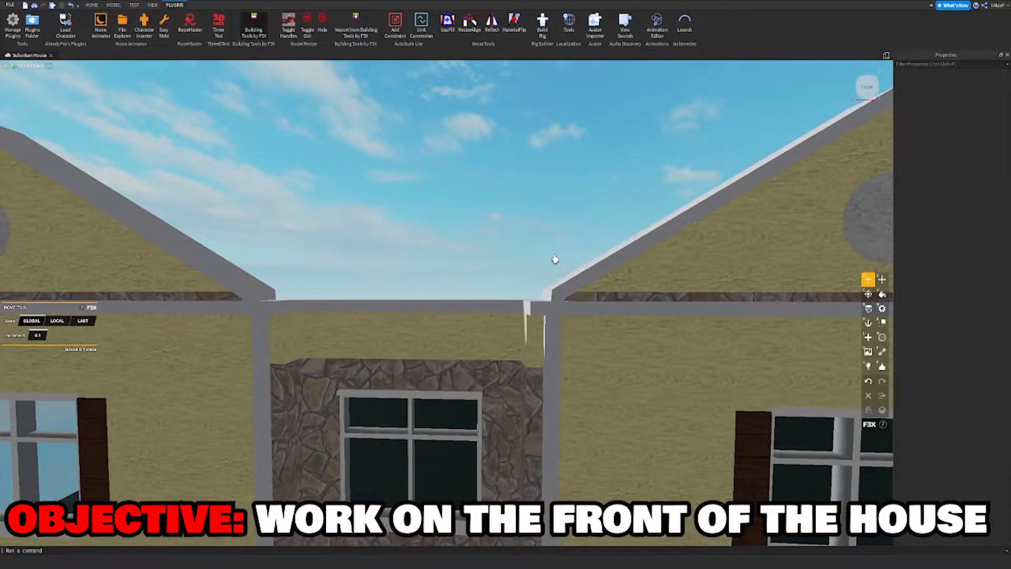
Ungroup the left and right gable models into individual parts.
{"action": "key", "text": "w"}
{"action": "key", "text": "w"}
{"action": "right_click_drag", "start_coordinate": [555, 258], "coordinate": [555, 259]}
{"action": "key", "text": "s"}
{"action": "key", "text": "s"}
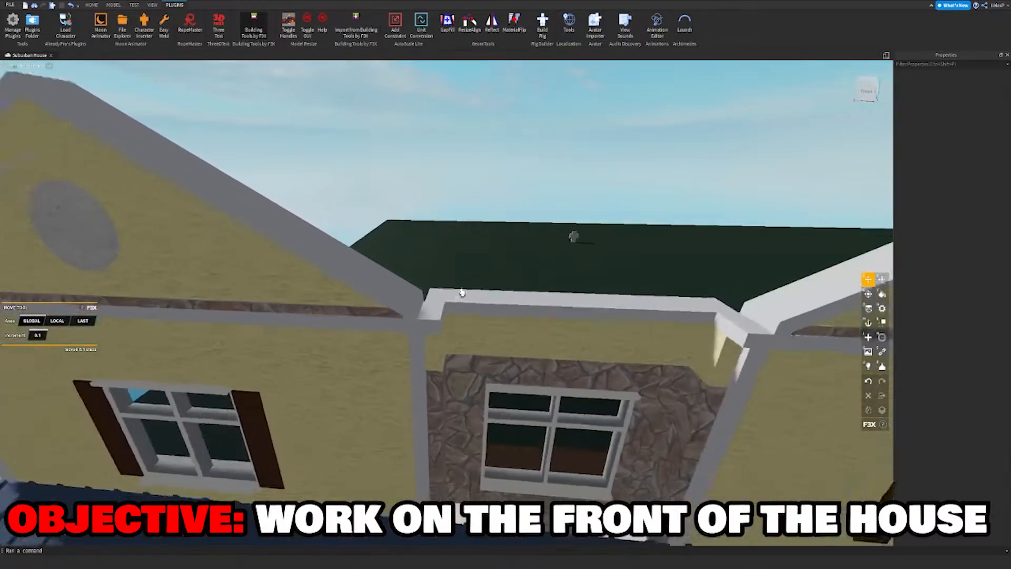
{"action": "key", "text": "s"}
{"action": "left_click", "coordinate": [396, 298]}
{"action": "key", "text": "d"}
{"action": "right_click_drag", "start_coordinate": [515, 311], "coordinate": [558, 304]}
{"action": "left_click", "coordinate": [656, 262]}
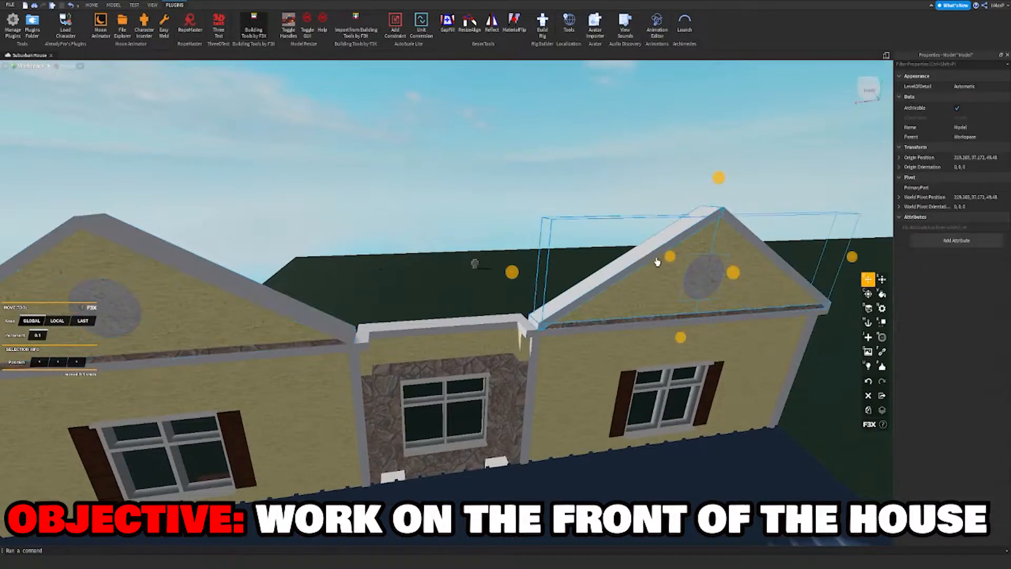
{"action": "key", "text": "ctrl+u"}
{"action": "left_click", "coordinate": [517, 232]}
Try to extend the left gable's inner sloped roof trim backward to a depth of 12.6 studs.
{"action": "key", "text": "s"}
{"action": "key", "text": "w"}
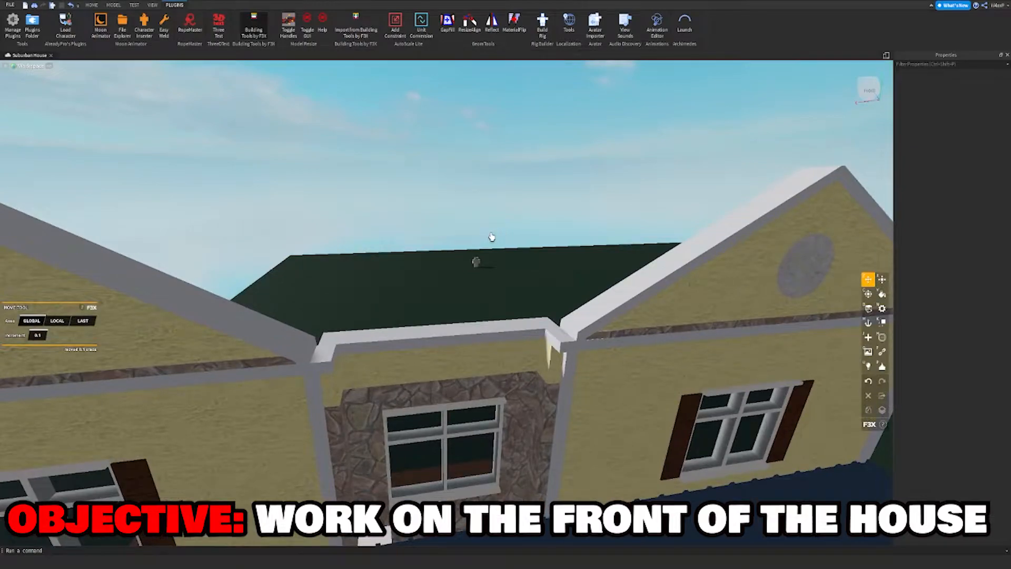
{"action": "key", "text": "s"}
{"action": "right_click_drag", "start_coordinate": [492, 237], "coordinate": [491, 237]}
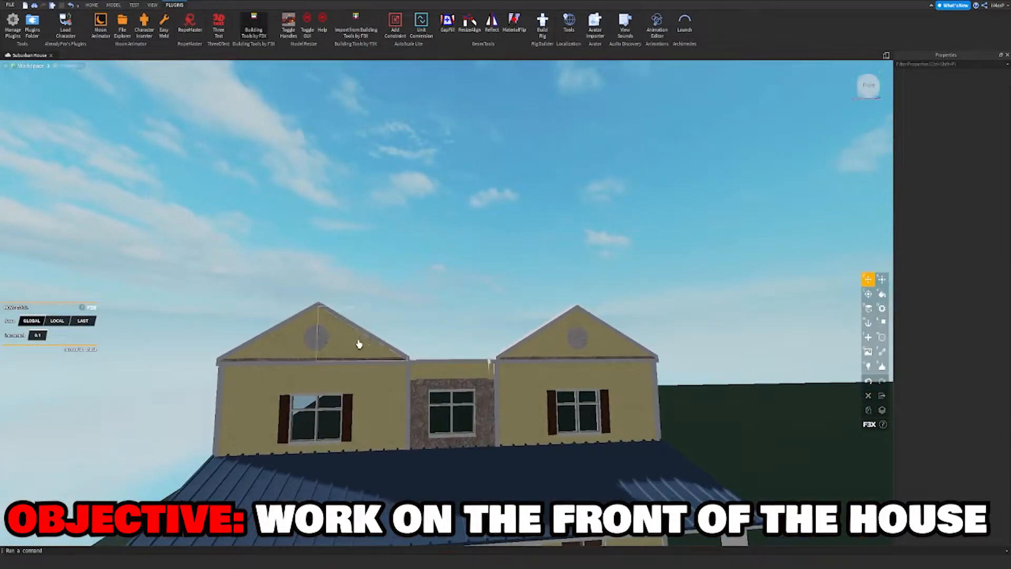
{"action": "key", "text": "w"}
{"action": "right_click_drag", "start_coordinate": [485, 302], "coordinate": [484, 302]}
{"action": "left_click", "coordinate": [327, 386]}
{"action": "key", "text": "x"}
{"action": "left_click_drag", "start_coordinate": [368, 323], "coordinate": [456, 318]}
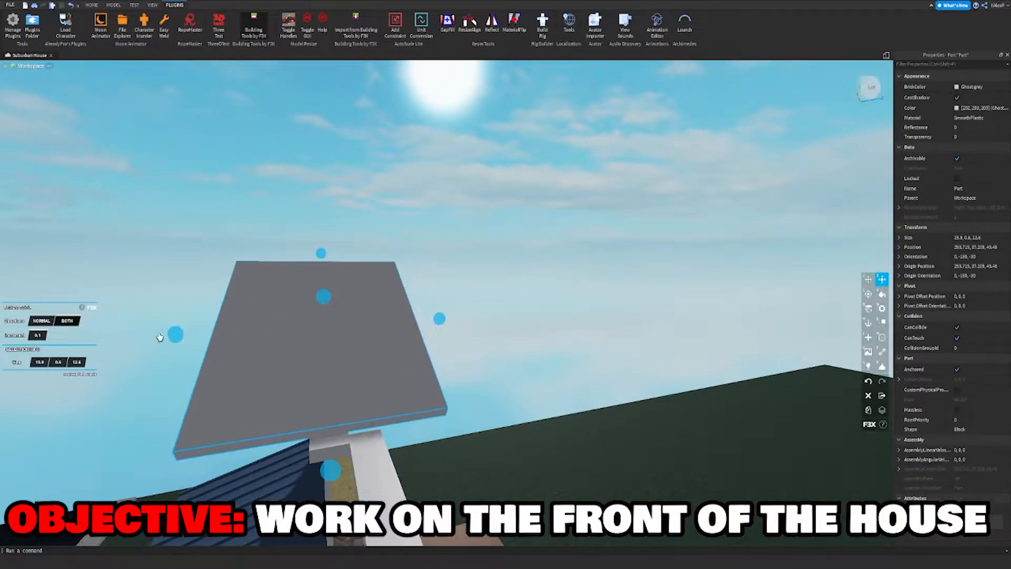
{"action": "key", "text": "ctrl+z"}
Duplicate the left gable's inner sloped roof trim and move the copy directly behind the original.
{"action": "left_click", "coordinate": [37, 326]}
{"action": "key", "text": "z"}
{"action": "key", "text": "a"}
{"action": "key", "text": "w"}
{"action": "right_click_drag", "start_coordinate": [222, 318], "coordinate": [222, 318]}
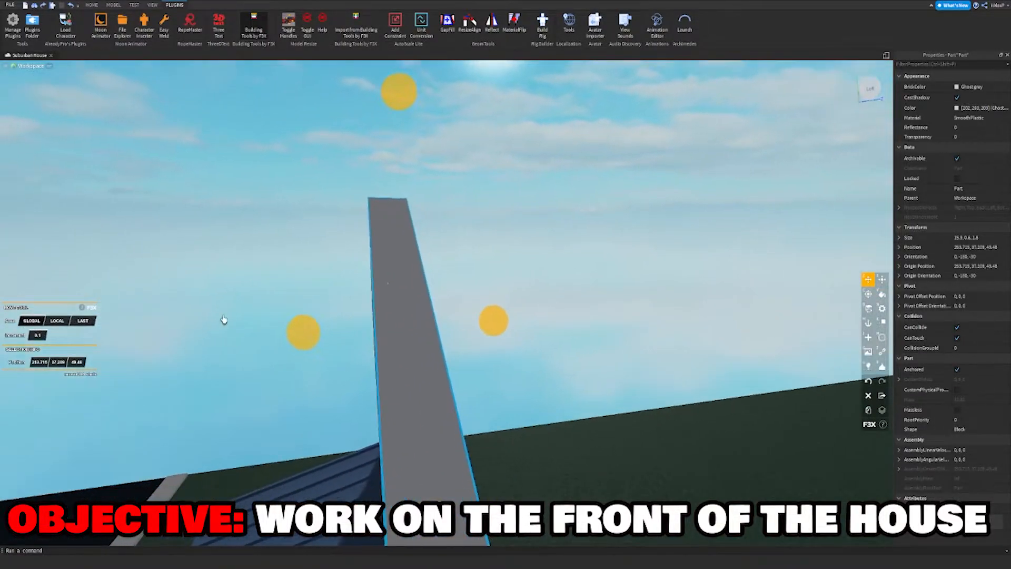
{"action": "left_click_drag", "start_coordinate": [311, 342], "coordinate": [371, 328]}
Reduce the copied roof piece's thickness by 0.1 studs from its upper face so it sits slightly below the trim.
{"action": "right_click_drag", "start_coordinate": [408, 326], "coordinate": [518, 273]}
{"action": "key", "text": "x"}
{"action": "key", "text": "s"}
{"action": "left_click_drag", "start_coordinate": [475, 289], "coordinate": [475, 291]}
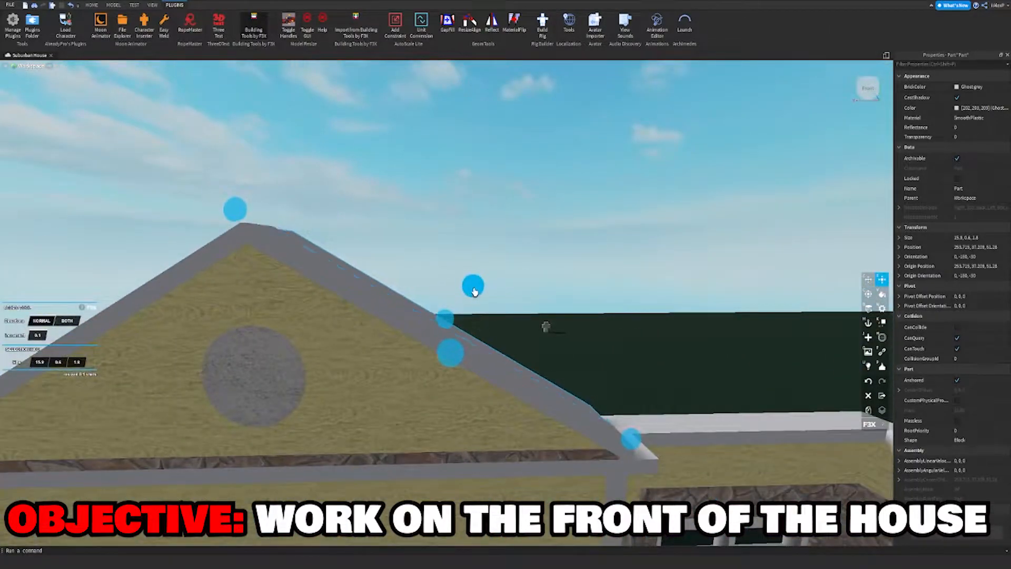
Recolor the copied roof piece behind the left gable's sloped trim to Steel blue.
{"action": "left_click", "coordinate": [881, 308]}
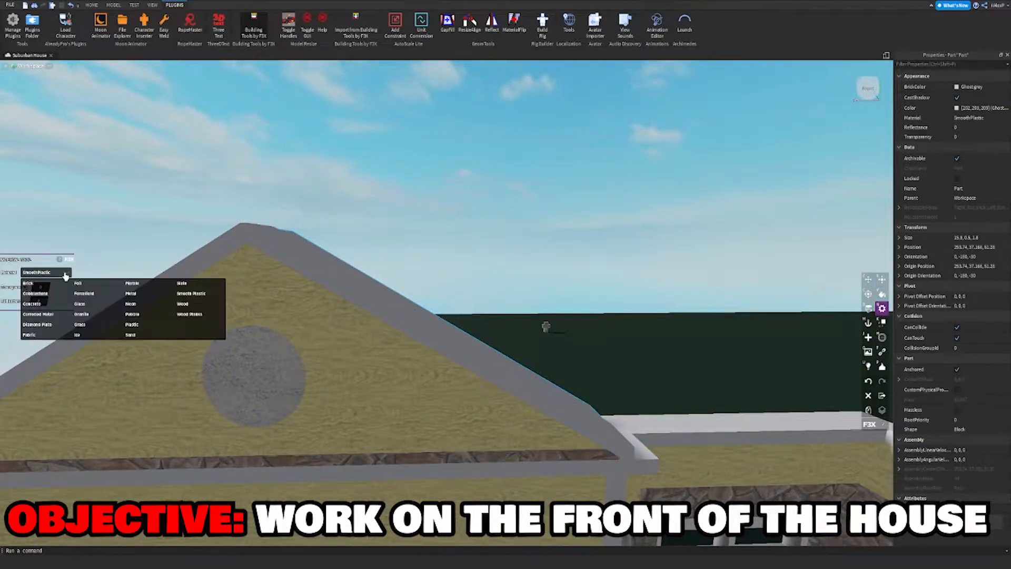
{"action": "left_click", "coordinate": [882, 293]}
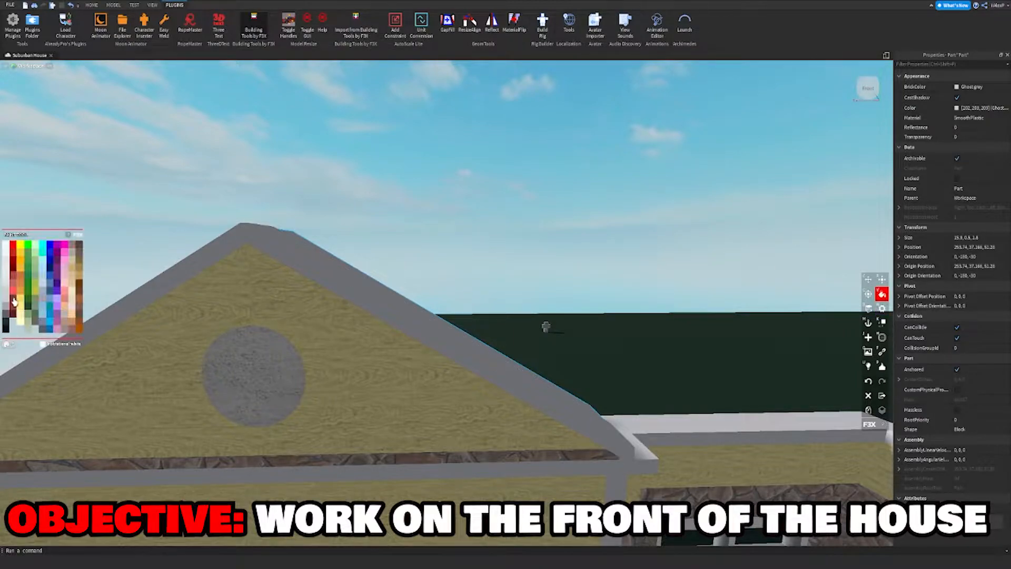
{"action": "left_click", "coordinate": [52, 285]}
{"action": "right_click_drag", "start_coordinate": [274, 263], "coordinate": [295, 295]}
{"action": "key", "text": "s"}
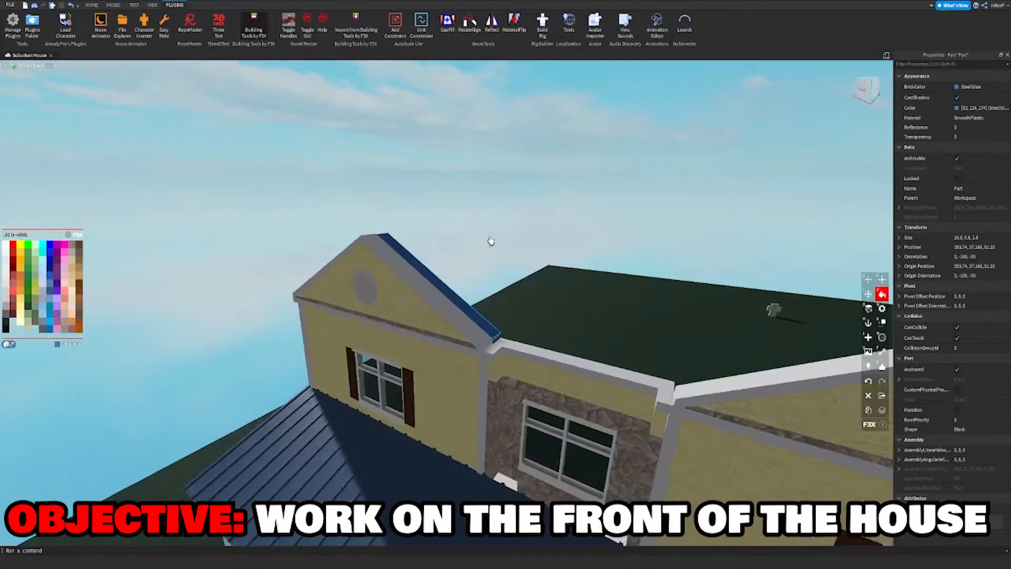
Try to extend the blue slab on the left gable's slope backward to about 11 studs deep.
{"action": "key", "text": "w"}
{"action": "key", "text": "z"}
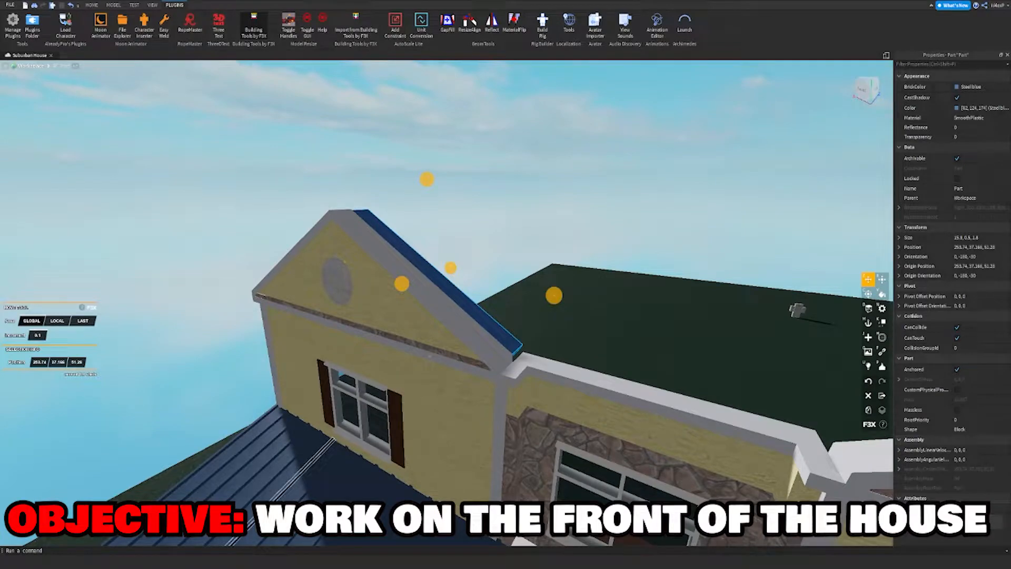
{"action": "key", "text": "d"}
{"action": "right_click_drag", "start_coordinate": [429, 431], "coordinate": [416, 422]}
{"action": "key", "text": "s"}
{"action": "key", "text": "x"}
{"action": "left_click_drag", "start_coordinate": [298, 252], "coordinate": [399, 222]}
{"action": "key", "text": "a"}
{"action": "right_click_drag", "start_coordinate": [400, 222], "coordinate": [400, 221]}
{"action": "key", "text": "s"}
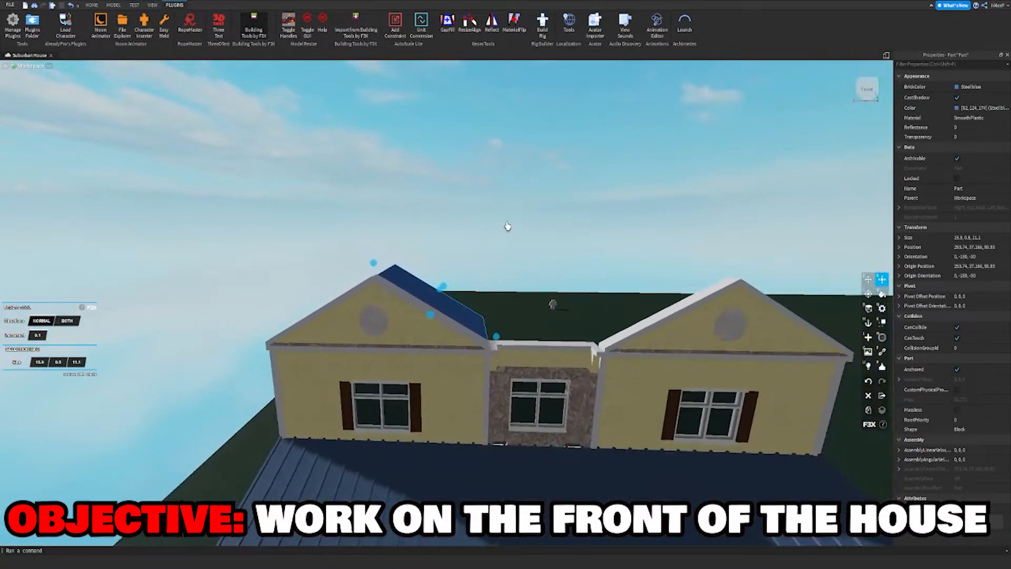
{"action": "key", "text": "w"}
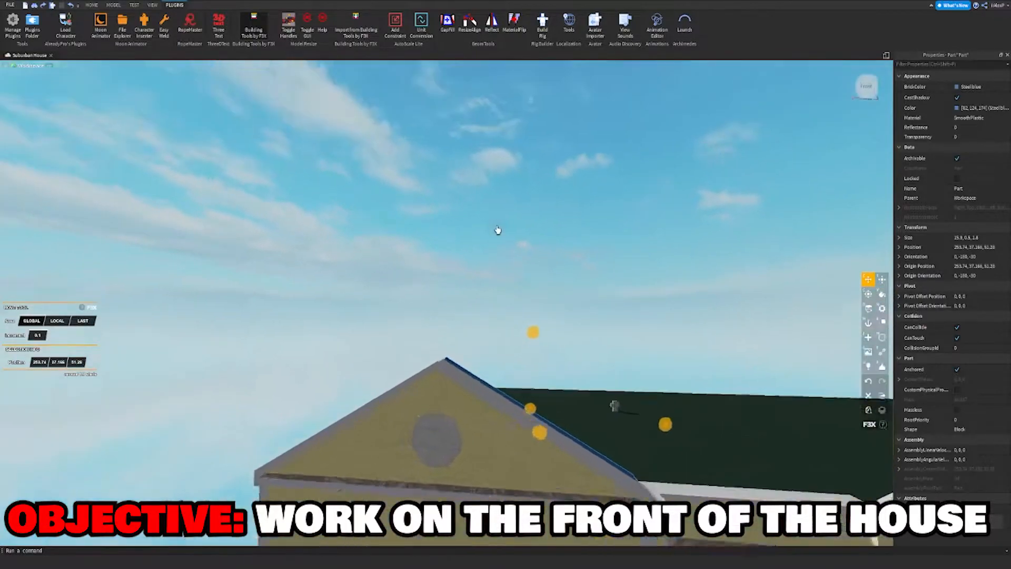
Delete the blue slab from the left gable and duplicate the three light grey trim pieces along the gable's peak.
{"action": "key", "text": "Delete"}
{"action": "left_click", "coordinate": [500, 390]}
{"action": "left_click", "coordinate": [471, 395], "text": "shift"}
{"action": "left_click", "coordinate": [411, 415], "text": "shift"}
{"action": "right_click_drag", "start_coordinate": [406, 416], "coordinate": [499, 400]}
{"action": "key", "text": "w"}
{"action": "key", "text": "ctrl+d"}
Move the duplicated gable trim back so it sits directly behind the original trim.
{"action": "left_click_drag", "start_coordinate": [520, 294], "coordinate": [469, 295]}
{"action": "right_click_drag", "start_coordinate": [463, 299], "coordinate": [469, 295]}
{"action": "key", "text": "w"}
{"action": "key", "text": "s"}
{"action": "left_click_drag", "start_coordinate": [469, 295], "coordinate": [501, 280]}
{"action": "right_click_drag", "start_coordinate": [500, 279], "coordinate": [444, 276]}
{"action": "key", "text": "a"}
{"action": "key", "text": "w"}
{"action": "key", "text": "s"}
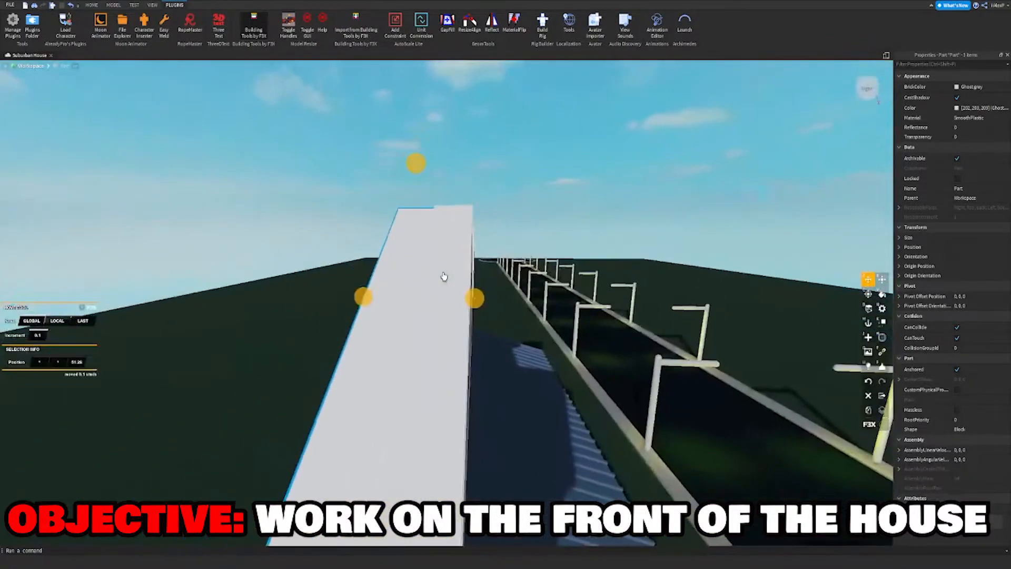
Recolor the three duplicated trim pieces slate blue to match the porch roof.
{"action": "key", "text": "v"}
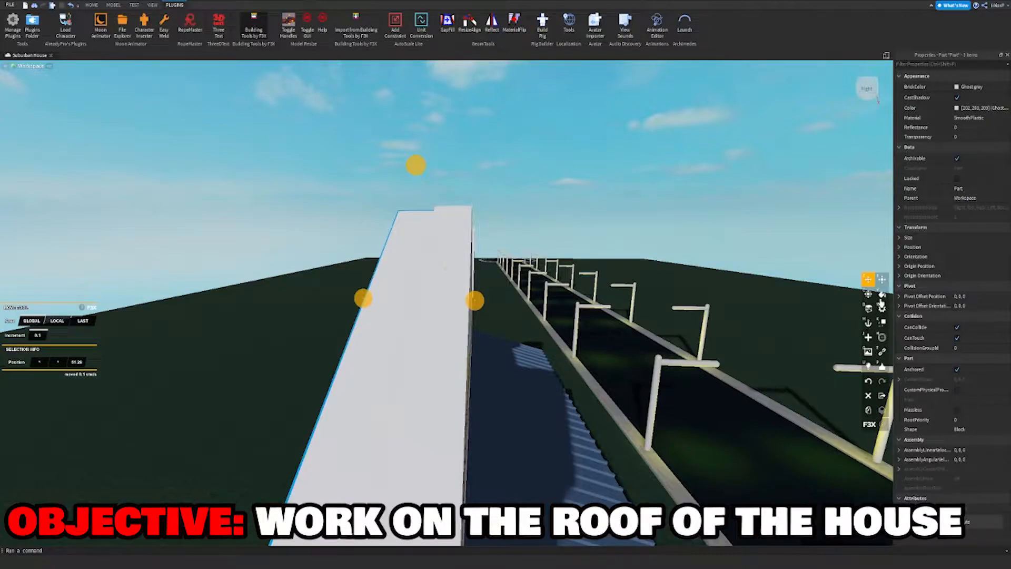
{"action": "key", "text": "z"}
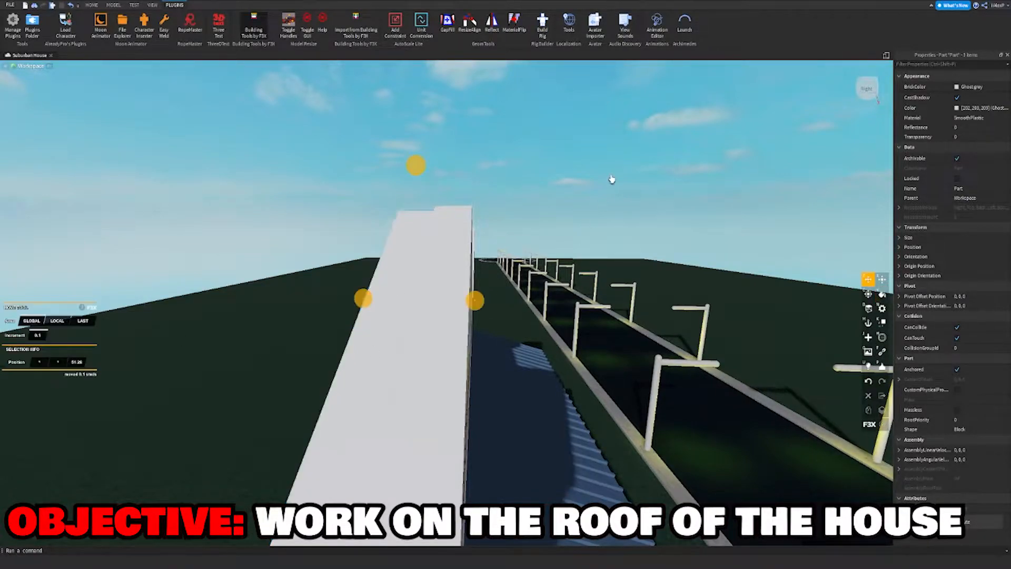
{"action": "scroll", "coordinate": [506, 421], "scroll_direction": "down", "scroll_amount": 1}
{"action": "left_click", "coordinate": [505, 424]}
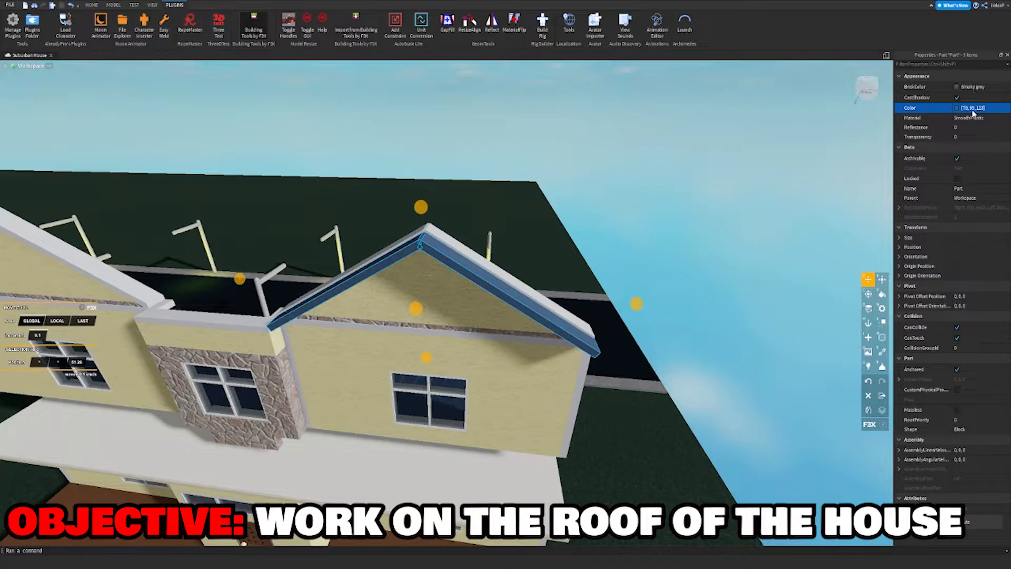
{"action": "key", "text": "d"}
{"action": "right_click_drag", "start_coordinate": [485, 241], "coordinate": [602, 179]}
{"action": "left_click", "coordinate": [606, 177]}
Try to extend the slate blue strips behind the gable trim toward the back of the house.
{"action": "key", "text": "d"}
{"action": "key", "text": "a"}
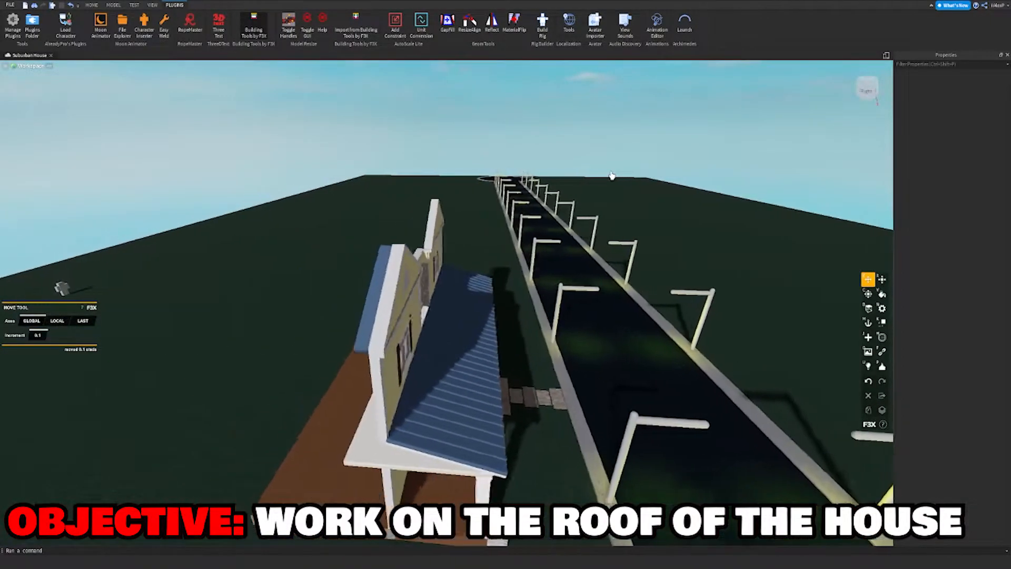
{"action": "key", "text": "w"}
{"action": "left_click", "coordinate": [581, 240]}
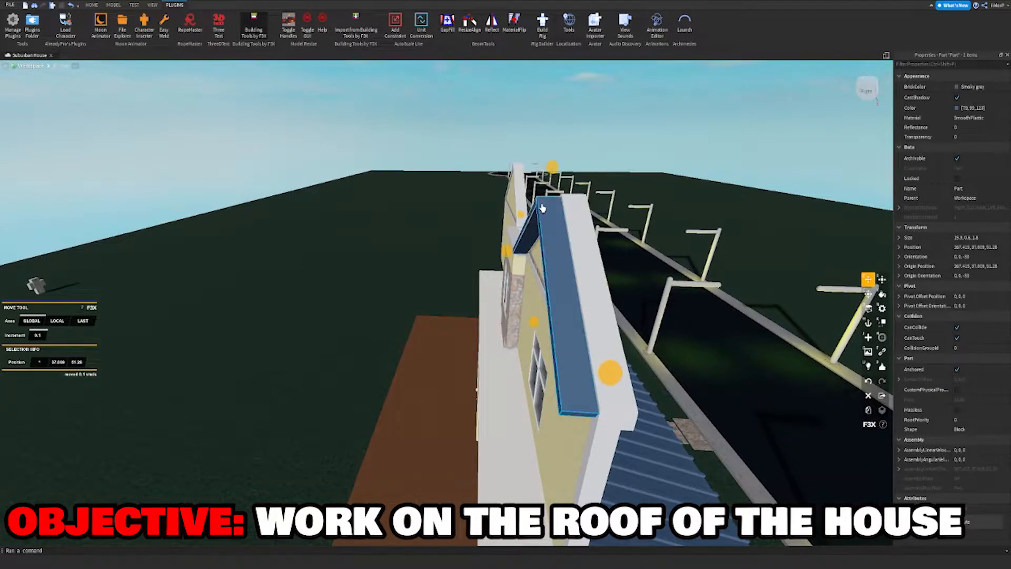
{"action": "key", "text": "f"}
{"action": "left_click", "coordinate": [194, 363], "text": "shift"}
{"action": "key", "text": "x"}
{"action": "right_click_drag", "start_coordinate": [194, 363], "coordinate": [319, 313]}
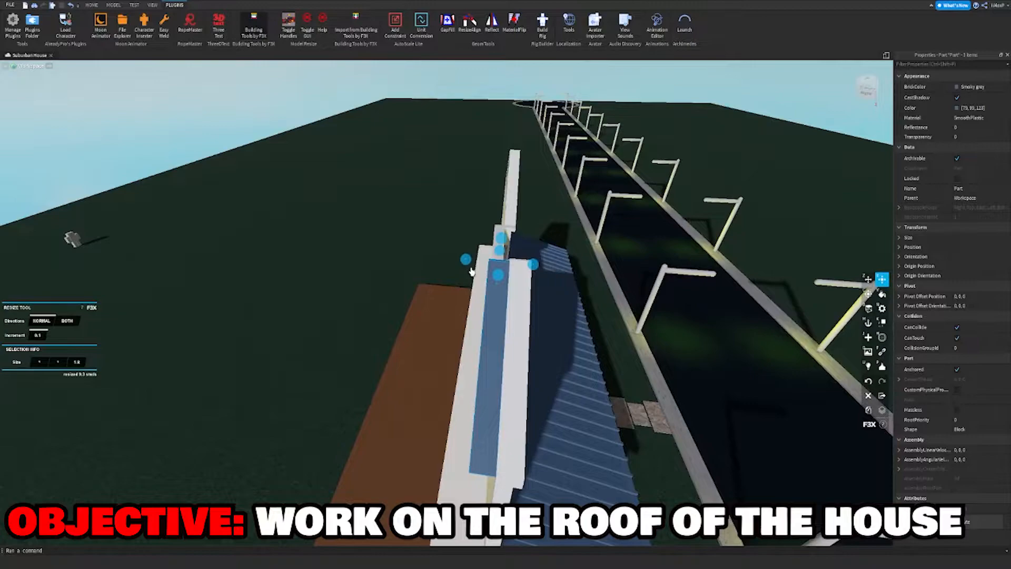
{"action": "left_click_drag", "start_coordinate": [465, 263], "coordinate": [435, 263]}
{"action": "left_click", "coordinate": [374, 193]}
{"action": "right_click_drag", "start_coordinate": [374, 193], "coordinate": [375, 195]}
{"action": "left_click", "coordinate": [494, 374]}
{"action": "left_click", "coordinate": [431, 321], "text": "shift"}
{"action": "right_click_drag", "start_coordinate": [432, 320], "coordinate": [433, 321]}
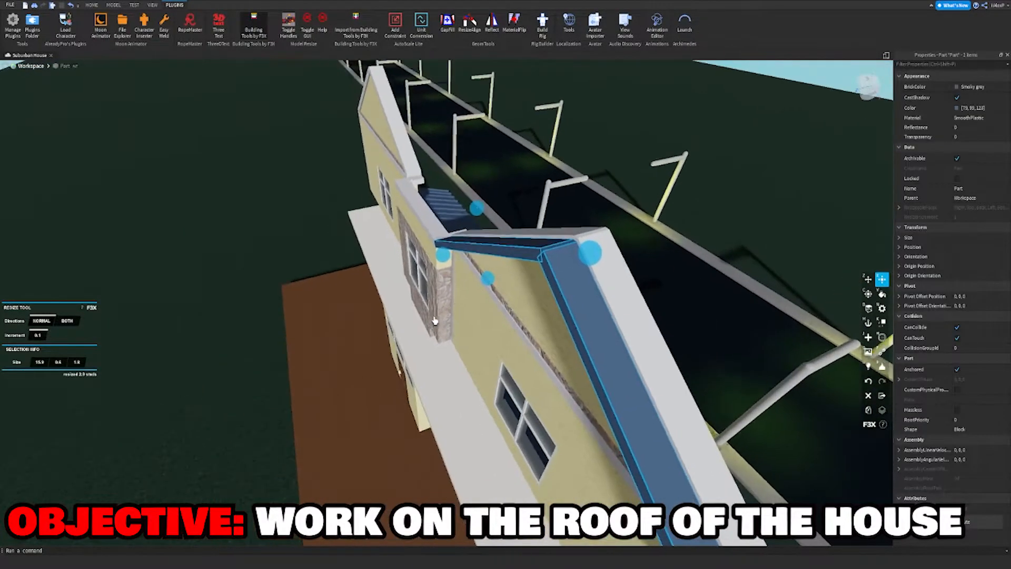
{"action": "left_click_drag", "start_coordinate": [443, 259], "coordinate": [407, 268]}
{"action": "key", "text": "ctrl+z"}
Extend the slate blue strips on both gable slopes toward the back to form roof slabs about 15 studs deep.
{"action": "left_click", "coordinate": [531, 245]}
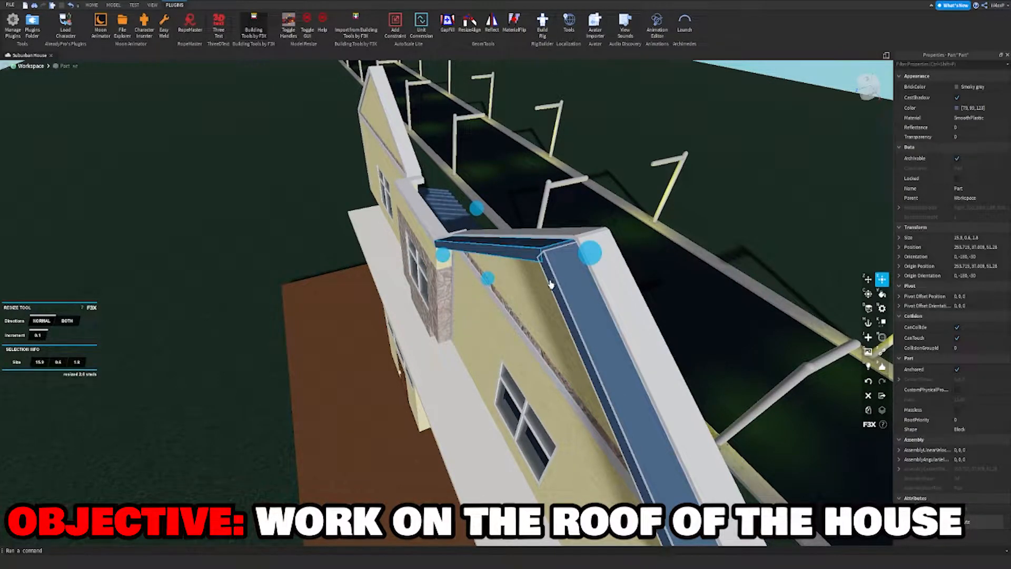
{"action": "left_click", "coordinate": [549, 254]}
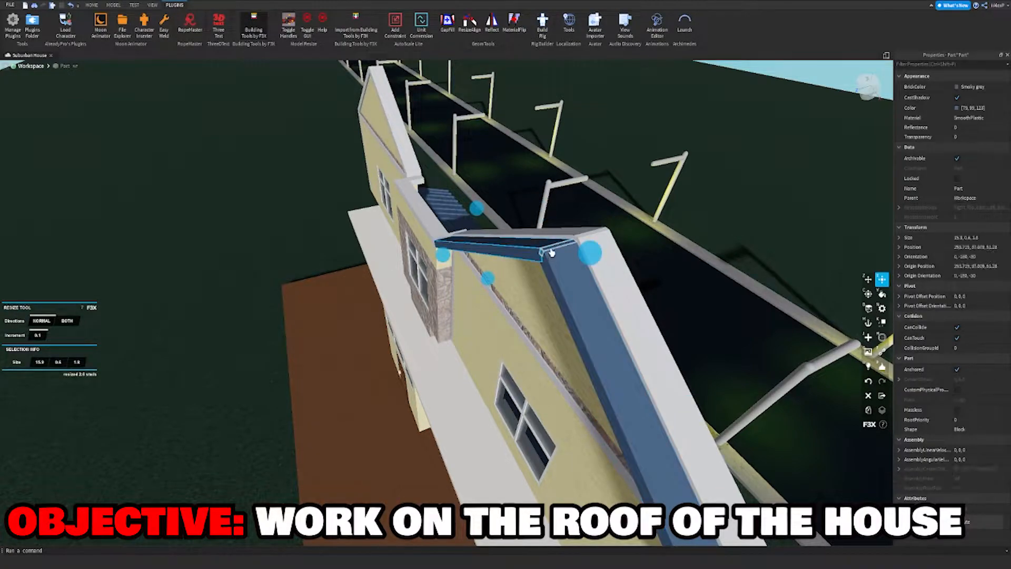
{"action": "left_click_drag", "start_coordinate": [505, 270], "coordinate": [235, 365]}
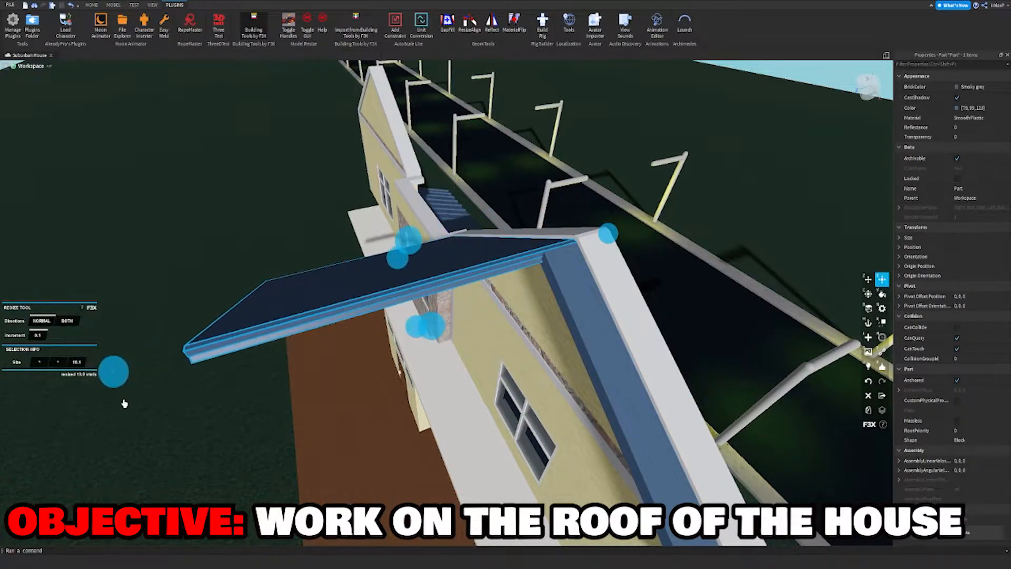
{"action": "left_click", "coordinate": [584, 320]}
{"action": "left_click_drag", "start_coordinate": [587, 469], "coordinate": [287, 477]}
{"action": "right_click_drag", "start_coordinate": [338, 449], "coordinate": [338, 449]}
{"action": "key", "text": "d"}
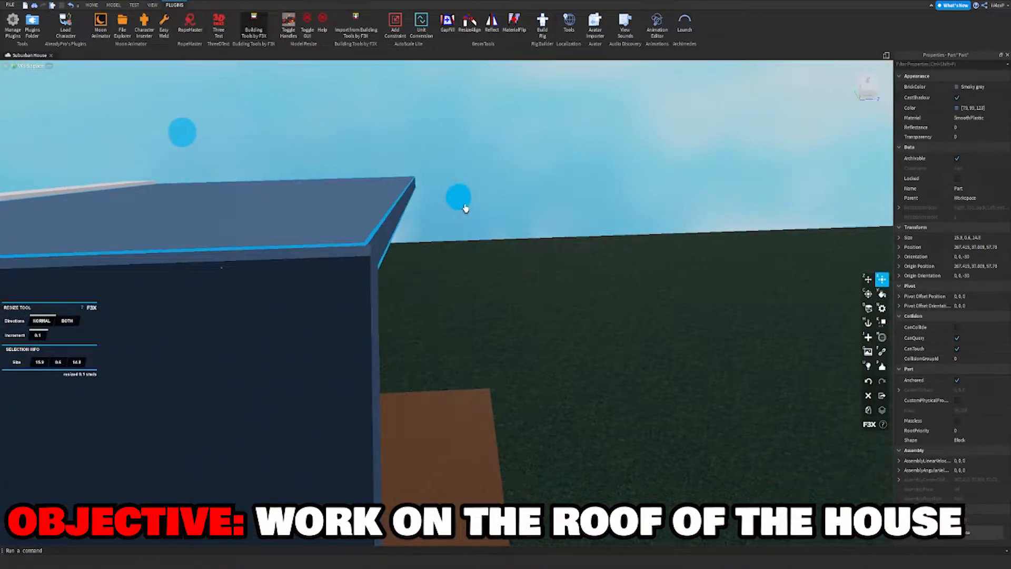
{"action": "left_click", "coordinate": [525, 154]}
Duplicate the gable's slate blue roof slabs and move the copies across onto the other gable.
{"action": "key", "text": "z"}
{"action": "key", "text": "s"}
{"action": "right_click_drag", "start_coordinate": [530, 151], "coordinate": [530, 151]}
{"action": "left_click", "coordinate": [519, 267]}
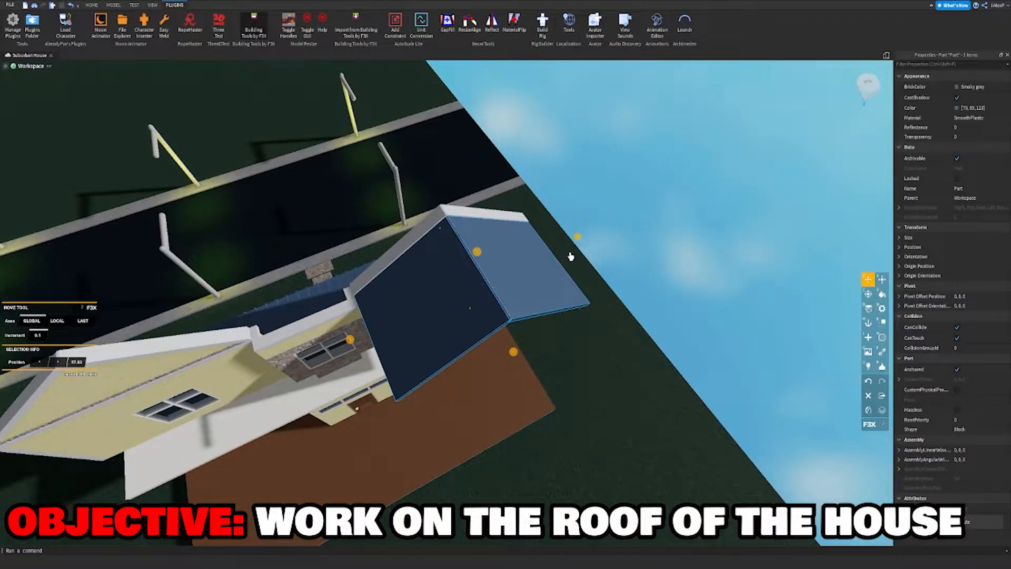
{"action": "key", "text": "a"}
{"action": "left_click_drag", "start_coordinate": [579, 244], "coordinate": [423, 371]}
{"action": "key", "text": "w"}
{"action": "right_click_drag", "start_coordinate": [439, 357], "coordinate": [440, 357]}
{"action": "key", "text": "s"}
{"action": "left_click", "coordinate": [470, 269]}
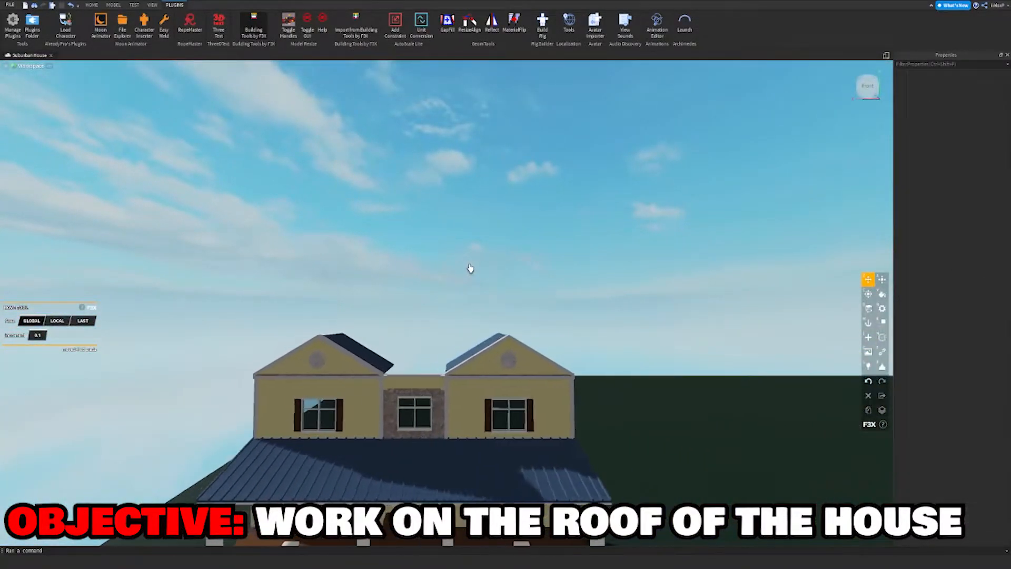
Examine the roof slabs over both gables and the gap between them from the front.
{"action": "key", "text": "a"}
{"action": "right_click_drag", "start_coordinate": [474, 267], "coordinate": [475, 267]}
{"action": "key", "text": "w"}
{"action": "key", "text": "d"}
{"action": "key", "text": "a"}
{"action": "key", "text": "s"}
{"action": "key", "text": "s"}
{"action": "key", "text": "a"}
{"action": "right_click_drag", "start_coordinate": [451, 332], "coordinate": [448, 329]}
{"action": "key", "text": "w"}
{"action": "key", "text": "s"}
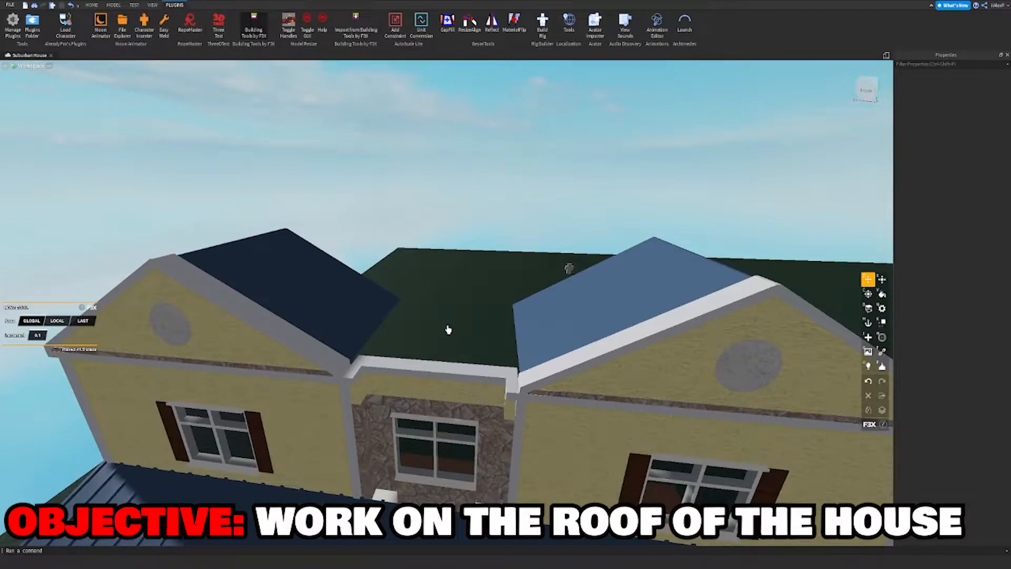
{"action": "key", "text": "a"}
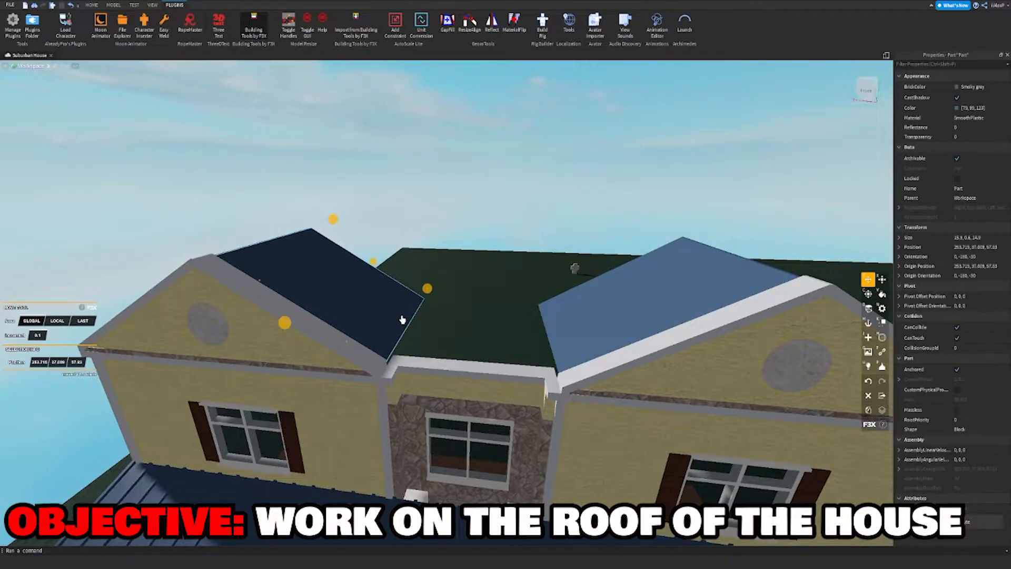
{"action": "key", "text": "a"}
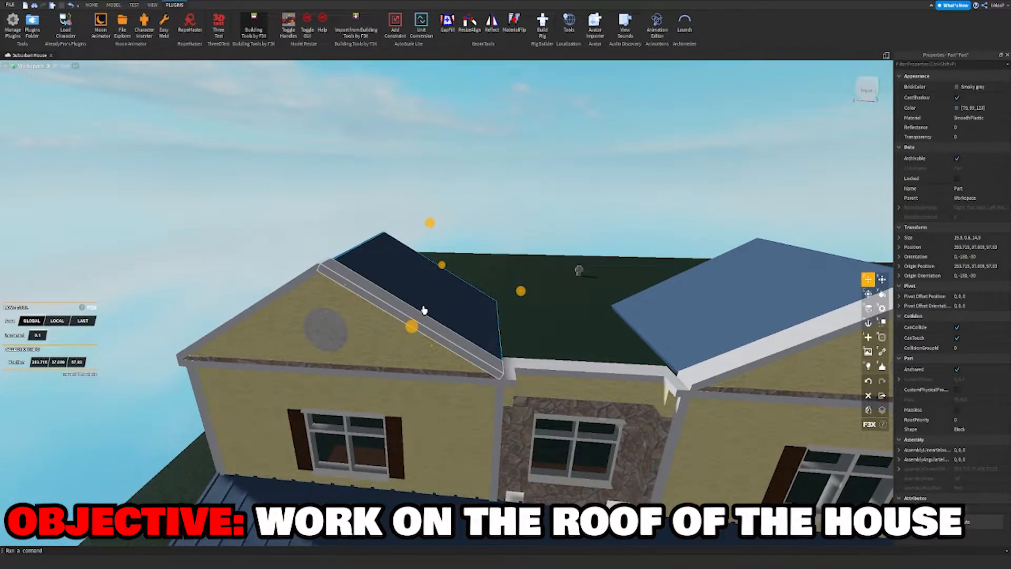
{"action": "key", "text": "d"}
{"action": "key", "text": "w"}
{"action": "left_click", "coordinate": [563, 200]}
Try to resize the left gable's inner roof slab slightly along its slope.
{"action": "key", "text": "w"}
{"action": "right_click_drag", "start_coordinate": [547, 336], "coordinate": [546, 336]}
{"action": "key", "text": "d"}
{"action": "left_click", "coordinate": [485, 380]}
{"action": "right_click_drag", "start_coordinate": [485, 382], "coordinate": [485, 381]}
{"action": "key", "text": "x"}
{"action": "left_click_drag", "start_coordinate": [354, 340], "coordinate": [346, 317]}
{"action": "key", "text": "s"}
{"action": "right_click_drag", "start_coordinate": [542, 263], "coordinate": [543, 263]}
{"action": "left_click", "coordinate": [543, 263]}
{"action": "key", "text": "s"}
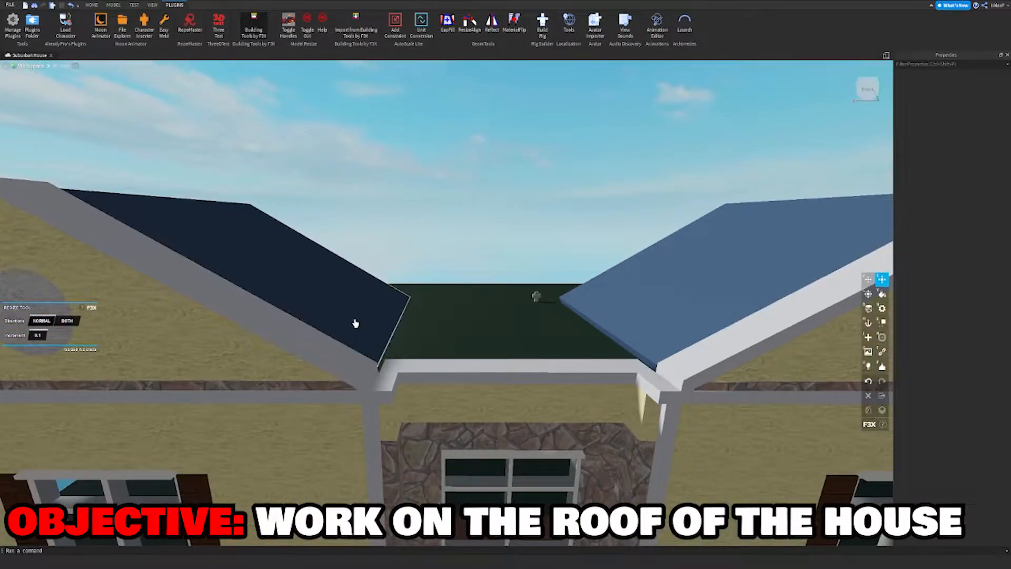
{"action": "key", "text": "s"}
Duplicate the left gable's inner roof slab and rotate the copy to 90 degrees so it slopes toward the front.
{"action": "left_click", "coordinate": [358, 319]}
{"action": "key", "text": "w"}
{"action": "key", "text": "z"}
{"action": "right_click_drag", "start_coordinate": [361, 312], "coordinate": [361, 311]}
{"action": "key", "text": "s"}
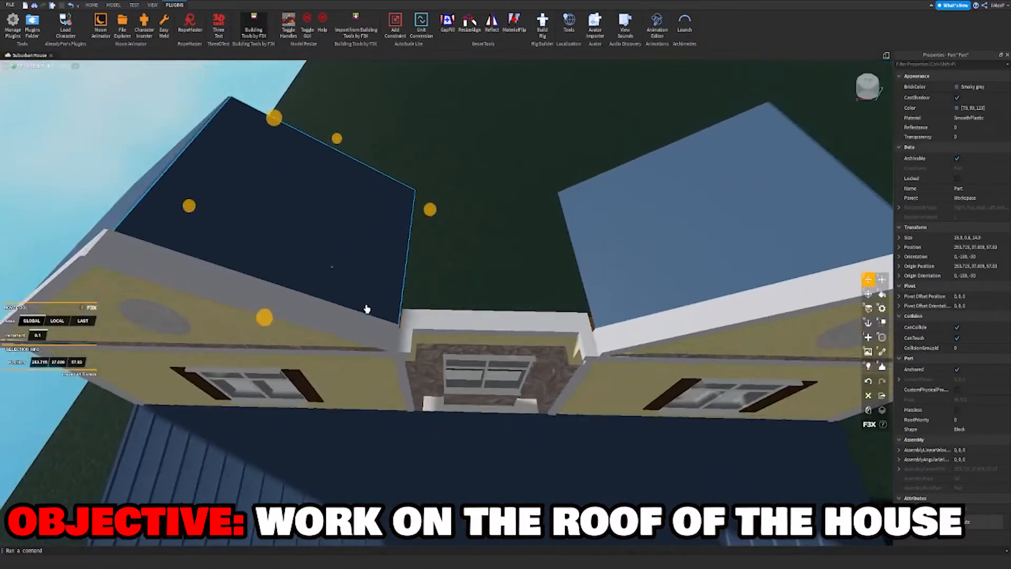
{"action": "key", "text": "s"}
{"action": "left_click_drag", "start_coordinate": [479, 231], "coordinate": [479, 333]}
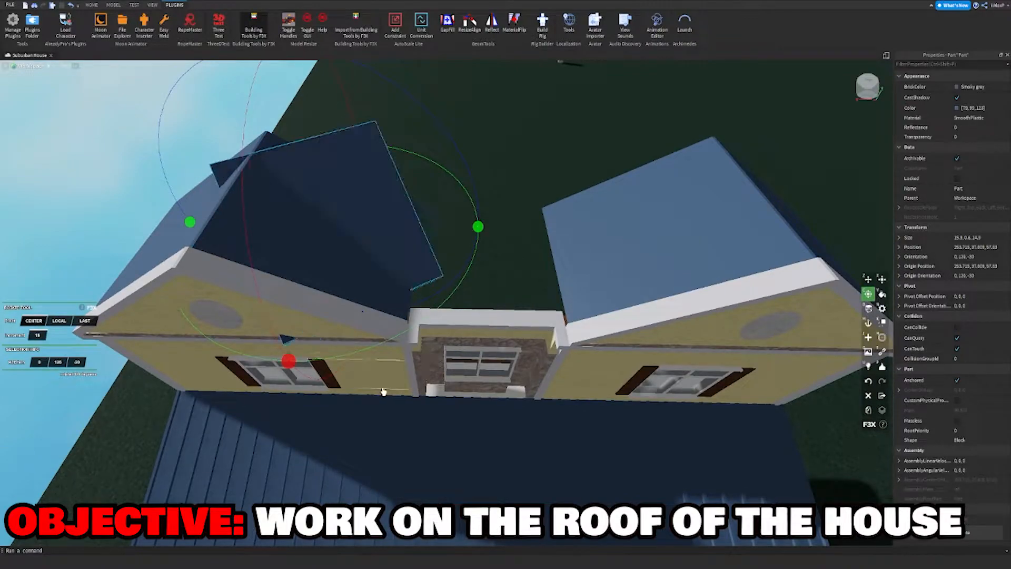
{"action": "key", "text": "ctrl+z"}
{"action": "key", "text": "z"}
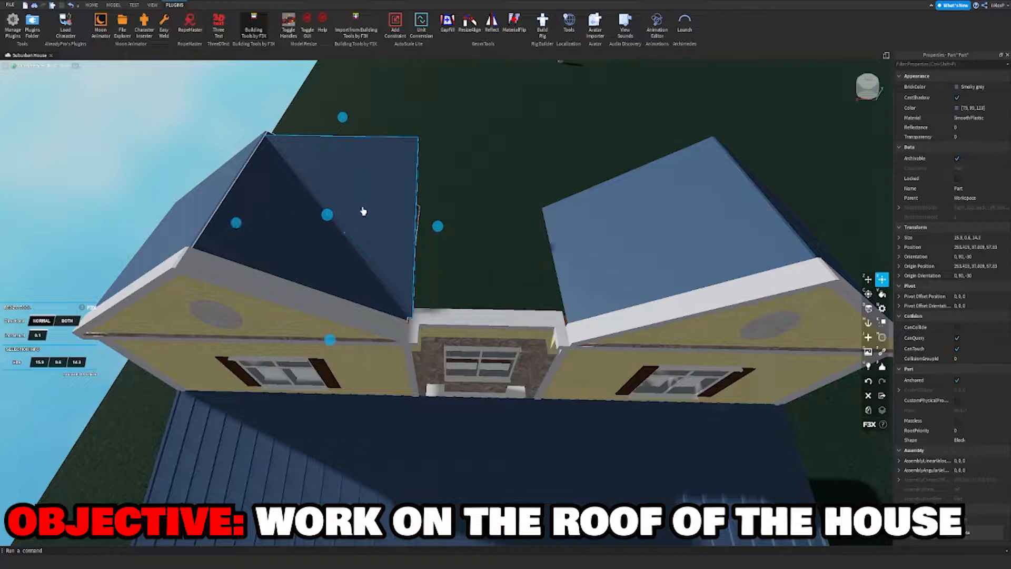
Widen the rotated roof slab to about 42 studs so it spans from the left gable to the right gable.
{"action": "left_click_drag", "start_coordinate": [438, 227], "coordinate": [545, 229]}
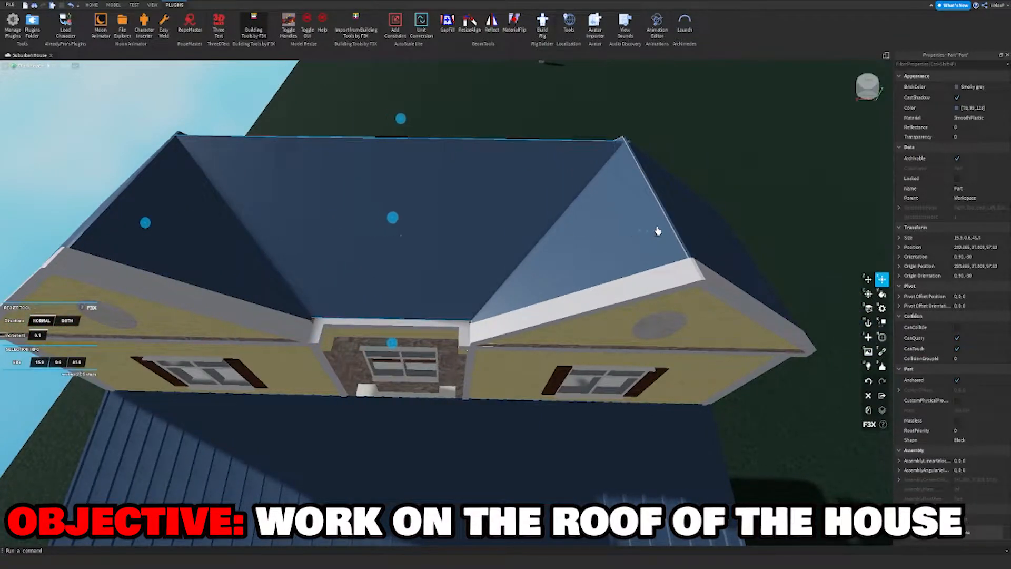
{"action": "key", "text": "s"}
{"action": "key", "text": "w"}
{"action": "right_click_drag", "start_coordinate": [643, 241], "coordinate": [584, 249]}
Raise the top of the light grey trim pieces between the two gables to a height of 1 stud.
{"action": "key", "text": "s"}
{"action": "key", "text": "w"}
{"action": "key", "text": "s"}
{"action": "left_click", "coordinate": [332, 304]}
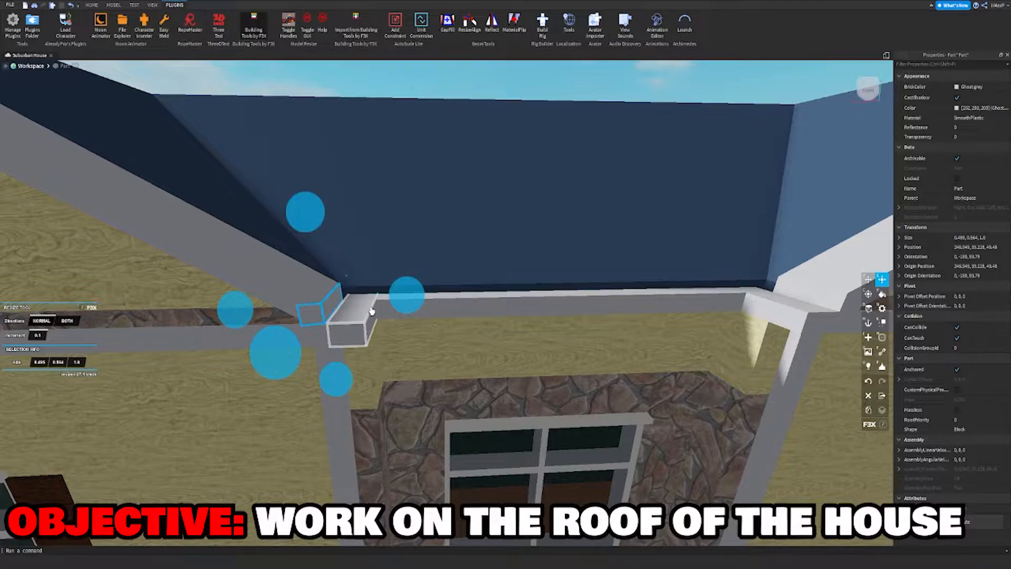
{"action": "left_click_drag", "start_coordinate": [782, 242], "coordinate": [784, 236]}
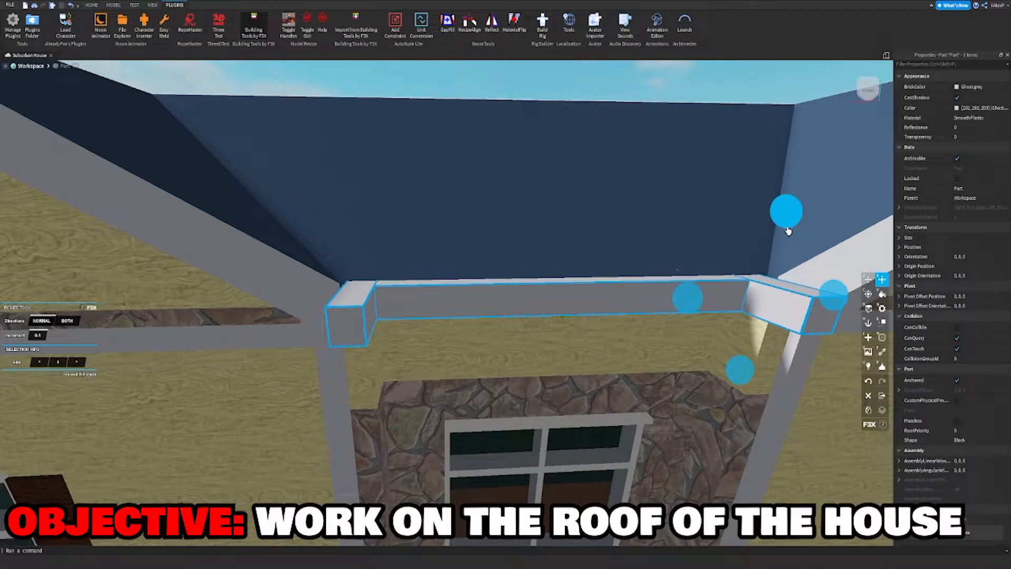
Widen the trim block beside the right gable to 1.2 studs, matching the block beside the left gable.
{"action": "right_click_drag", "start_coordinate": [433, 171], "coordinate": [434, 162]}
{"action": "left_click", "coordinate": [478, 98]}
{"action": "left_click", "coordinate": [352, 328]}
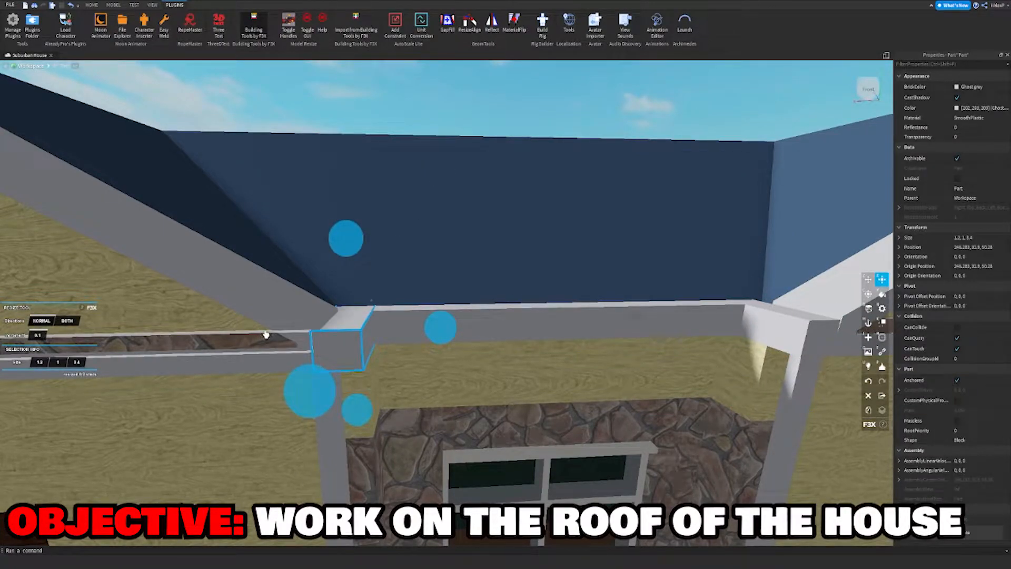
{"action": "scroll", "coordinate": [585, 96], "scroll_direction": "down", "scroll_amount": 5}
{"action": "left_click", "coordinate": [464, 315]}
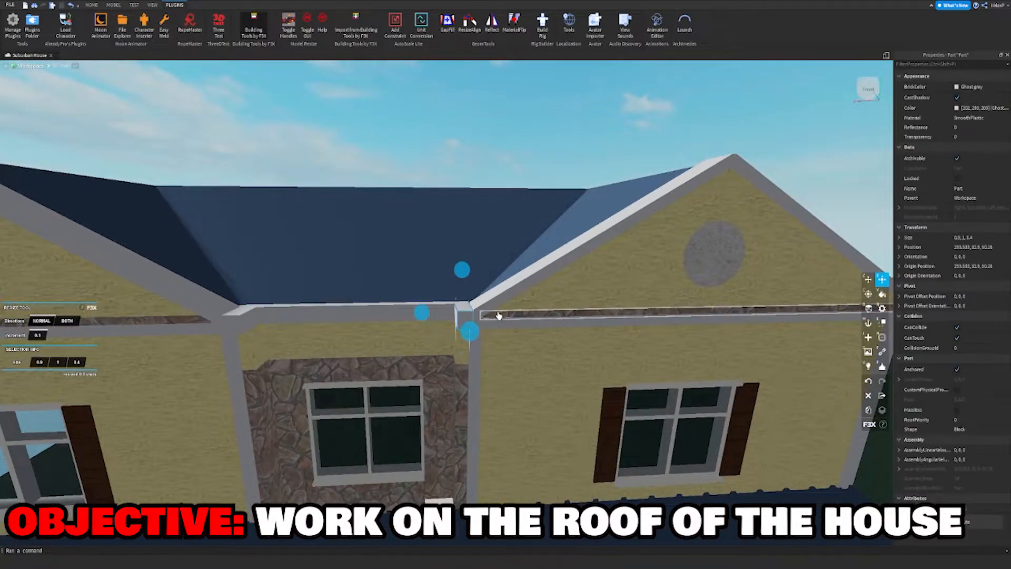
{"action": "key", "text": "z"}
{"action": "key", "text": "s"}
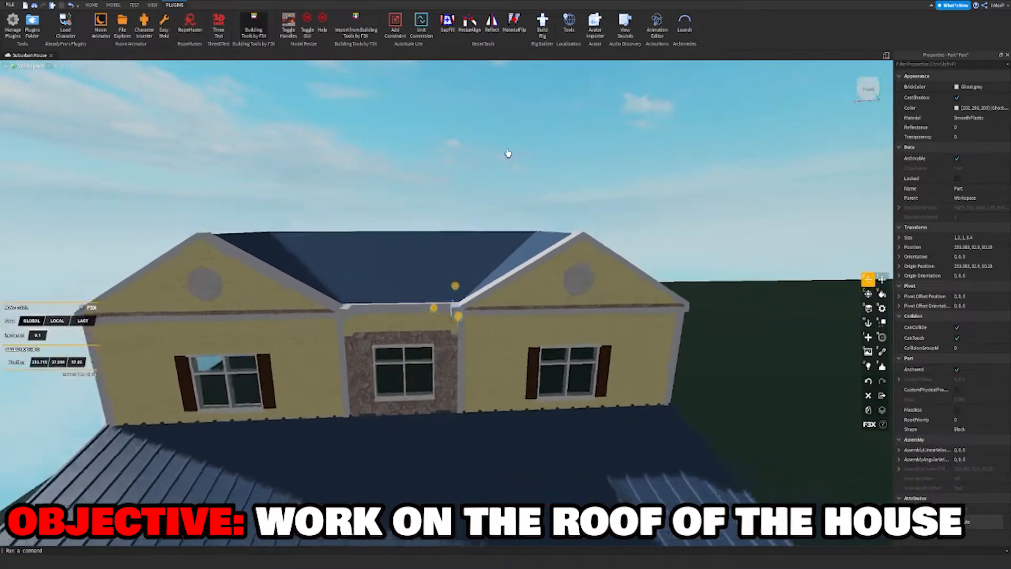
{"action": "left_click", "coordinate": [499, 160]}
Examine the whole house and its roof from the street and along its side.
{"action": "key", "text": "a"}
{"action": "key", "text": "a"}
{"action": "right_click_drag", "start_coordinate": [445, 197], "coordinate": [445, 197]}
{"action": "key", "text": "s"}
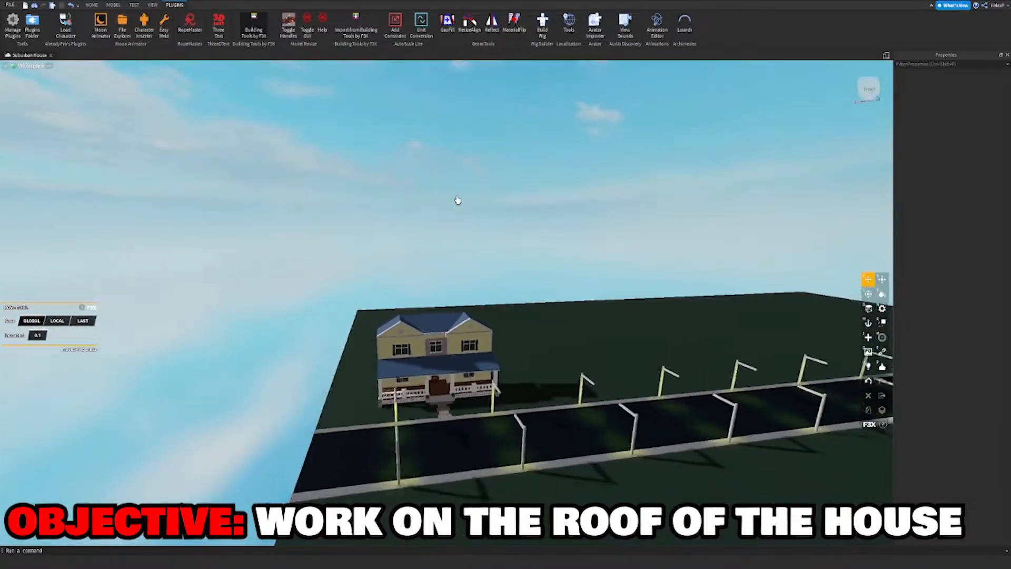
{"action": "key", "text": "w"}
{"action": "right_click_drag", "start_coordinate": [423, 340], "coordinate": [425, 340]}
{"action": "key", "text": "s"}
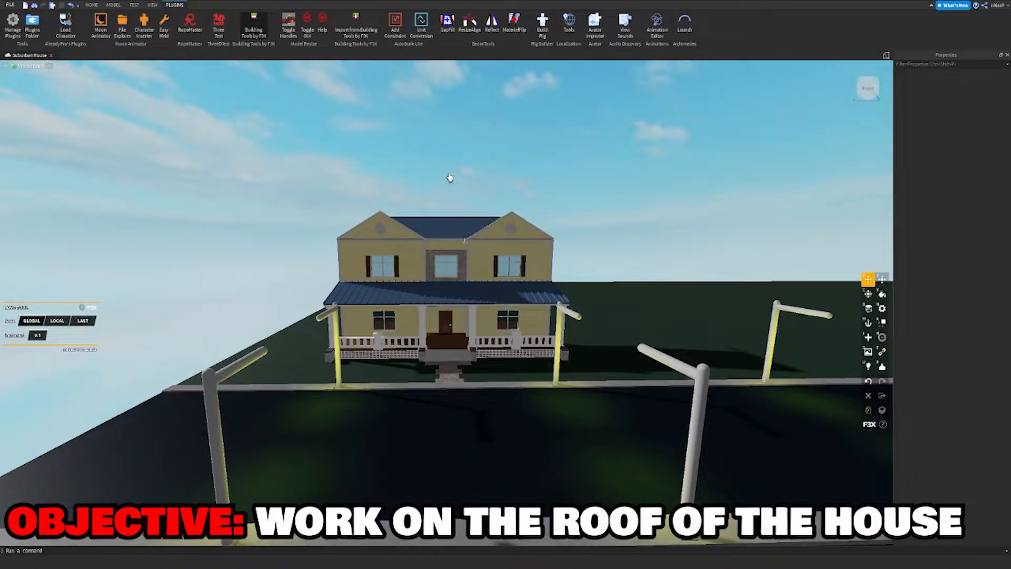
{"action": "key", "text": "d"}
{"action": "key", "text": "w"}
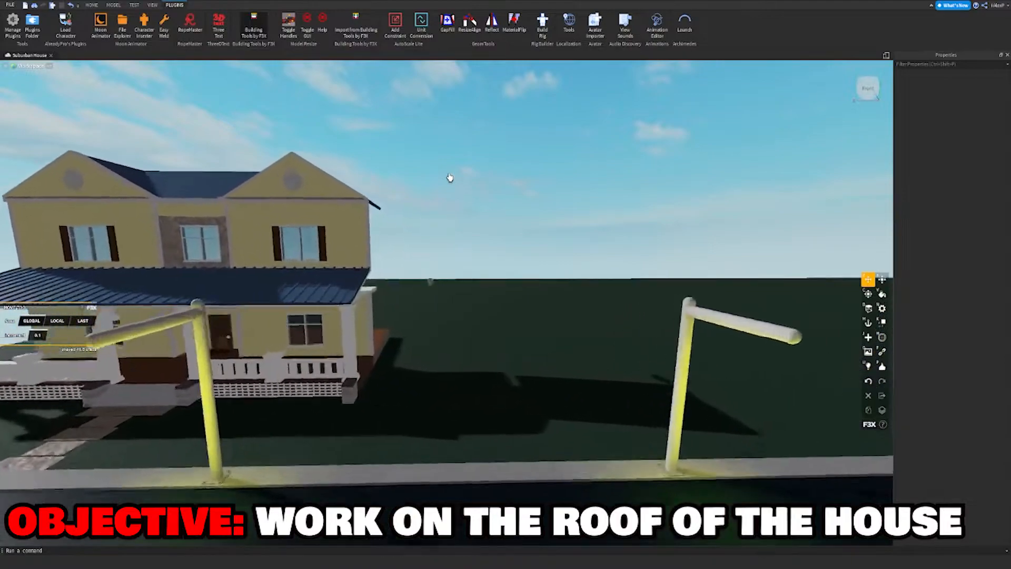
{"action": "key", "text": "w"}
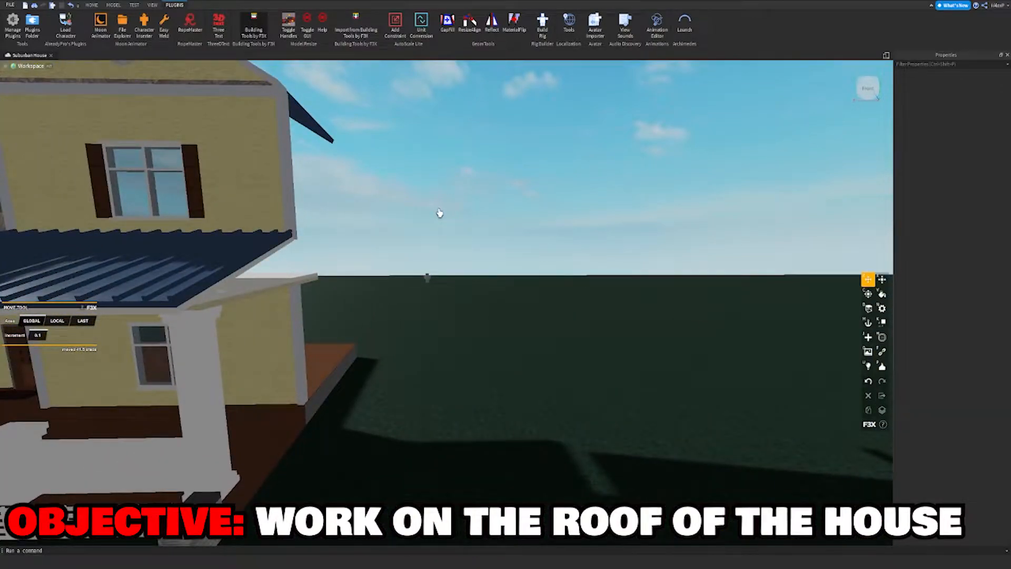
{"action": "key", "text": "a"}
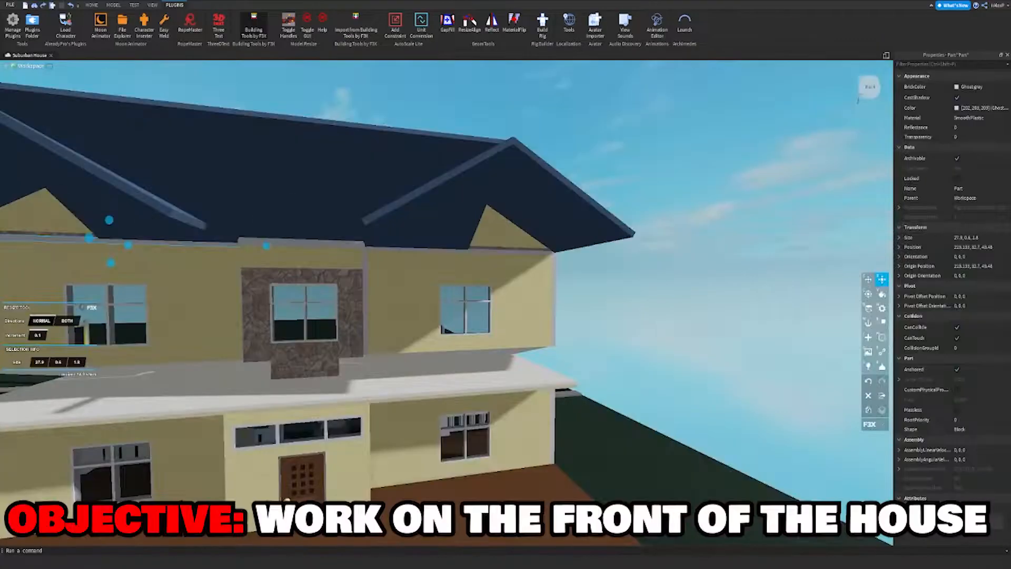
{"action": "right_click_drag", "start_coordinate": [406, 140], "coordinate": [405, 141]}
{"action": "left_click_drag", "start_coordinate": [449, 324], "coordinate": [516, 309]}
{"action": "key", "text": "ctrl+z"}
Select the light grey trim pieces above the upper-storey windows and extend them outward together to form a deep eave under the roof.
{"action": "right_click_drag", "start_coordinate": [516, 307], "coordinate": [466, 266]}
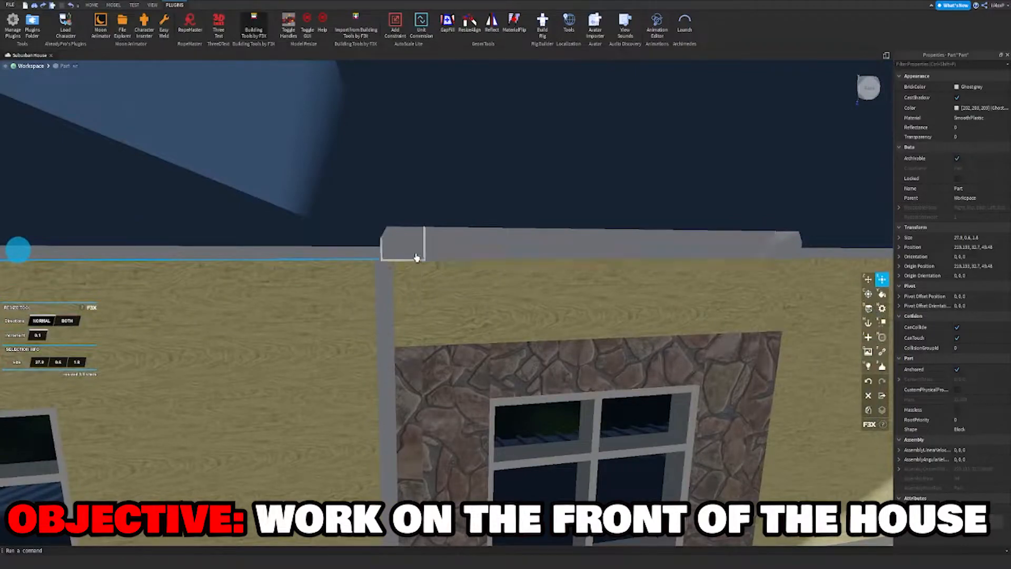
{"action": "left_click", "coordinate": [516, 246], "text": "shift"}
{"action": "key", "text": "d"}
{"action": "left_click", "coordinate": [516, 252], "text": "shift"}
{"action": "key", "text": "d"}
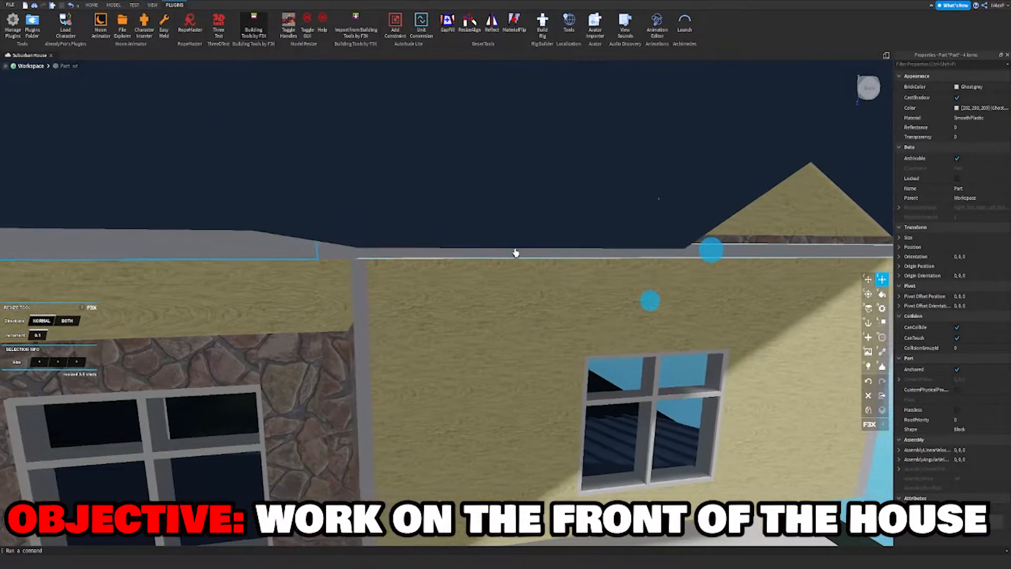
{"action": "left_click", "coordinate": [318, 259], "text": "shift"}
{"action": "key", "text": "s"}
{"action": "key", "text": "a"}
{"action": "right_click_drag", "start_coordinate": [358, 253], "coordinate": [487, 315]}
{"action": "left_click", "coordinate": [393, 264], "text": "shift"}
{"action": "key", "text": "s"}
{"action": "key", "text": "d"}
{"action": "left_click", "coordinate": [578, 301], "text": "shift"}
{"action": "key", "text": "s"}
{"action": "key", "text": "a"}
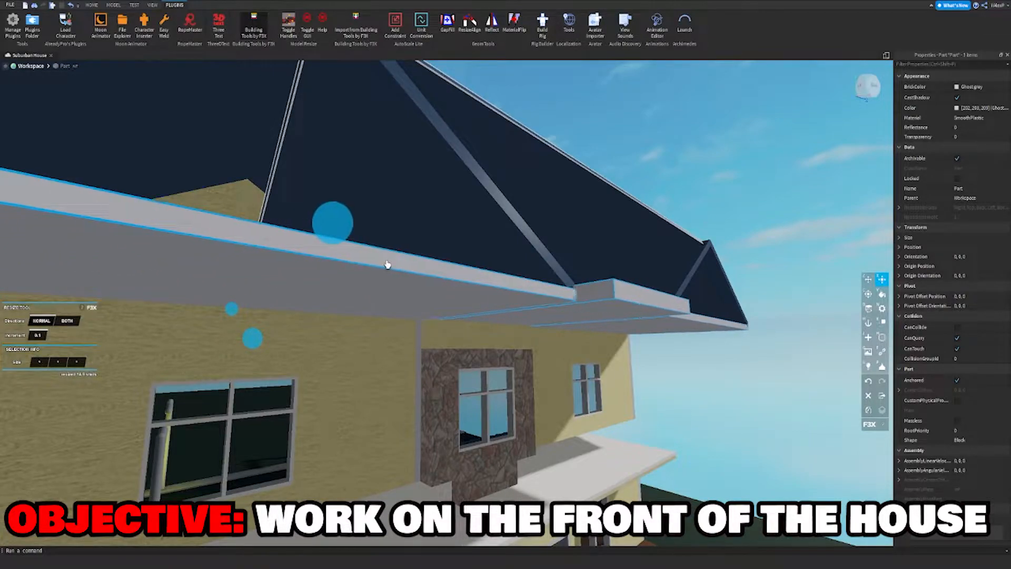
Examine the extended eave pieces and the gaps between them from the side and from below.
{"action": "key", "text": "d"}
{"action": "right_click_drag", "start_coordinate": [390, 265], "coordinate": [390, 264]}
{"action": "key", "text": "s"}
{"action": "key", "text": "w"}
{"action": "key", "text": "s"}
{"action": "right_click_drag", "start_coordinate": [476, 233], "coordinate": [475, 233]}
{"action": "key", "text": "w"}
{"action": "right_click_drag", "start_coordinate": [427, 286], "coordinate": [427, 286]}
{"action": "key", "text": "s"}
{"action": "key", "text": "d"}
{"action": "right_click_drag", "start_coordinate": [521, 232], "coordinate": [520, 232]}
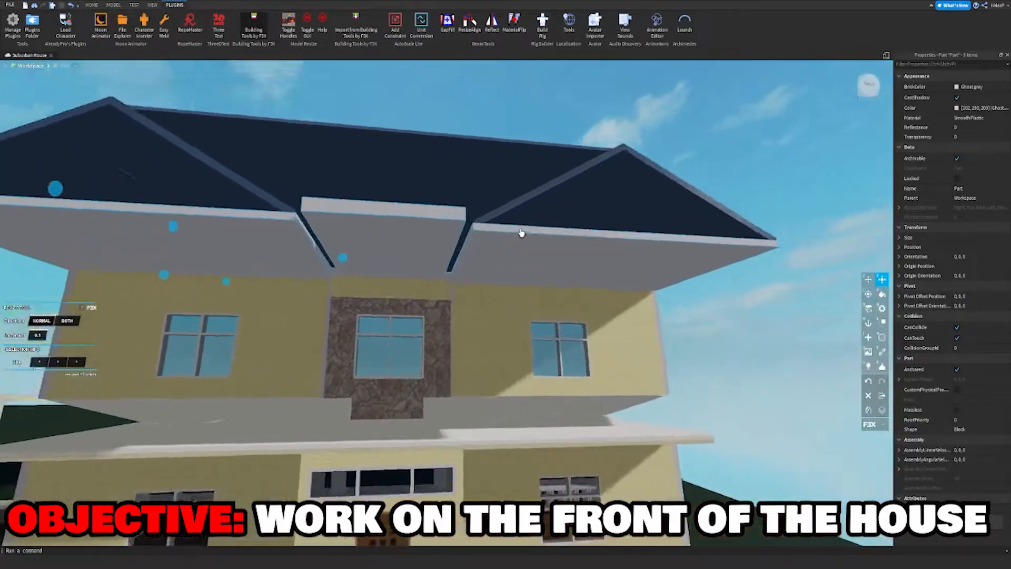
{"action": "key", "text": "w"}
{"action": "key", "text": "s"}
{"action": "left_click", "coordinate": [716, 115]}
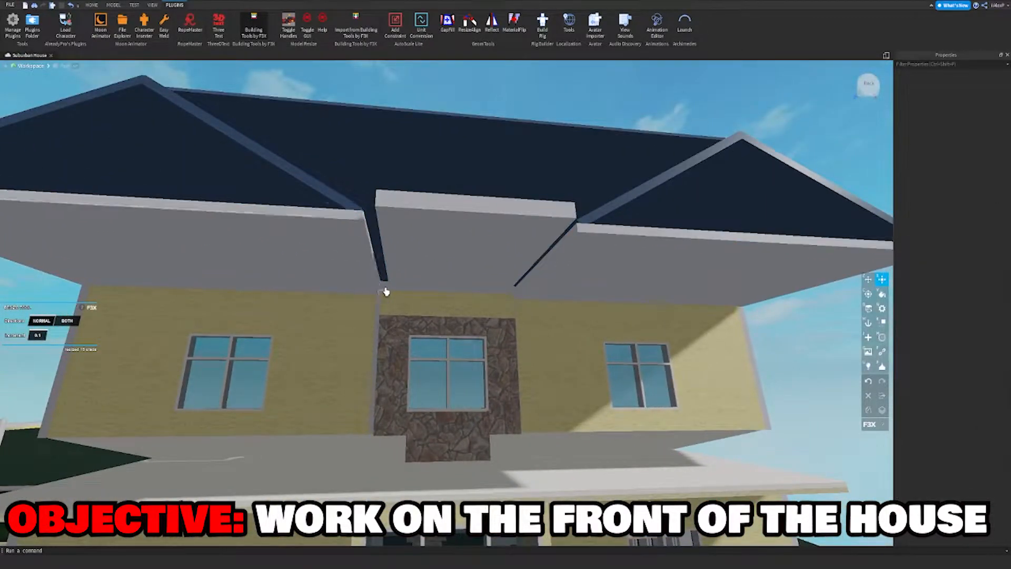
Extend the narrow 1.2-stud-wide trim blocks beside the gables outward to about 18 studs, filling the gaps between the eave panels.
{"action": "left_click", "coordinate": [475, 291]}
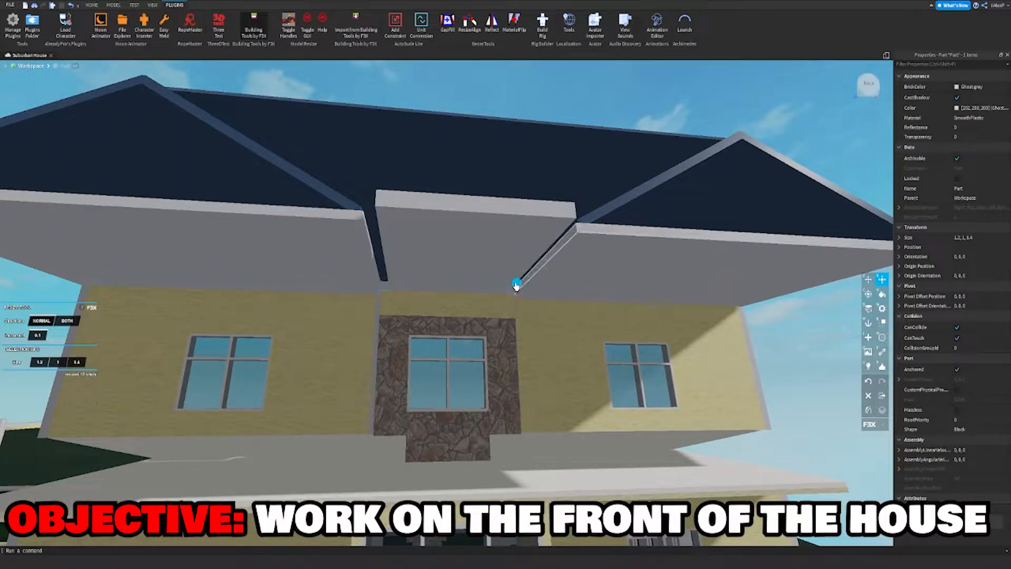
{"action": "left_click_drag", "start_coordinate": [516, 285], "coordinate": [576, 213]}
{"action": "key", "text": "w"}
{"action": "right_click_drag", "start_coordinate": [603, 194], "coordinate": [602, 193]}
{"action": "left_click_drag", "start_coordinate": [314, 132], "coordinate": [328, 131]}
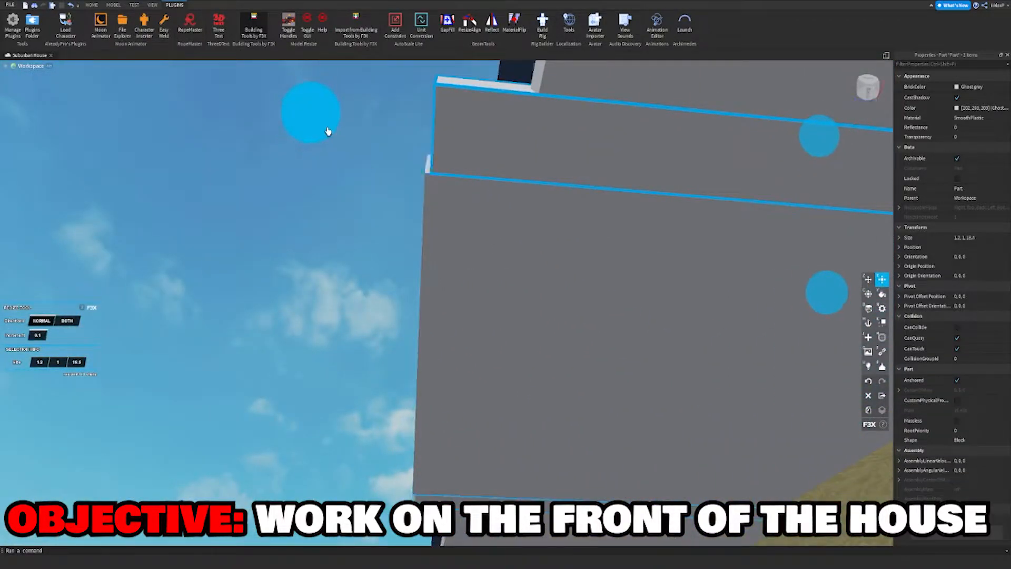
{"action": "left_click", "coordinate": [286, 163]}
Extend the two wide eave panels outward to 18.4 studs deep so they align with the middle section.
{"action": "right_click_drag", "start_coordinate": [289, 164], "coordinate": [288, 163]}
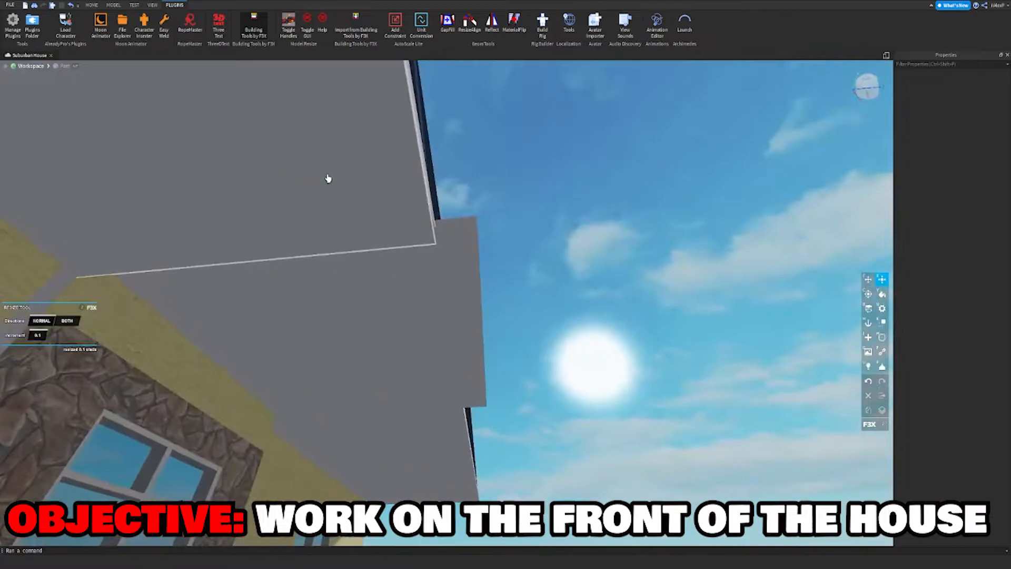
{"action": "left_click", "coordinate": [323, 179]}
{"action": "key", "text": "s"}
{"action": "right_click_drag", "start_coordinate": [468, 220], "coordinate": [467, 220]}
{"action": "left_click", "coordinate": [441, 541], "text": "shift"}
{"action": "right_click_drag", "start_coordinate": [413, 391], "coordinate": [413, 390]}
{"action": "key", "text": "e"}
{"action": "key", "text": "d"}
{"action": "left_click_drag", "start_coordinate": [381, 145], "coordinate": [387, 145]}
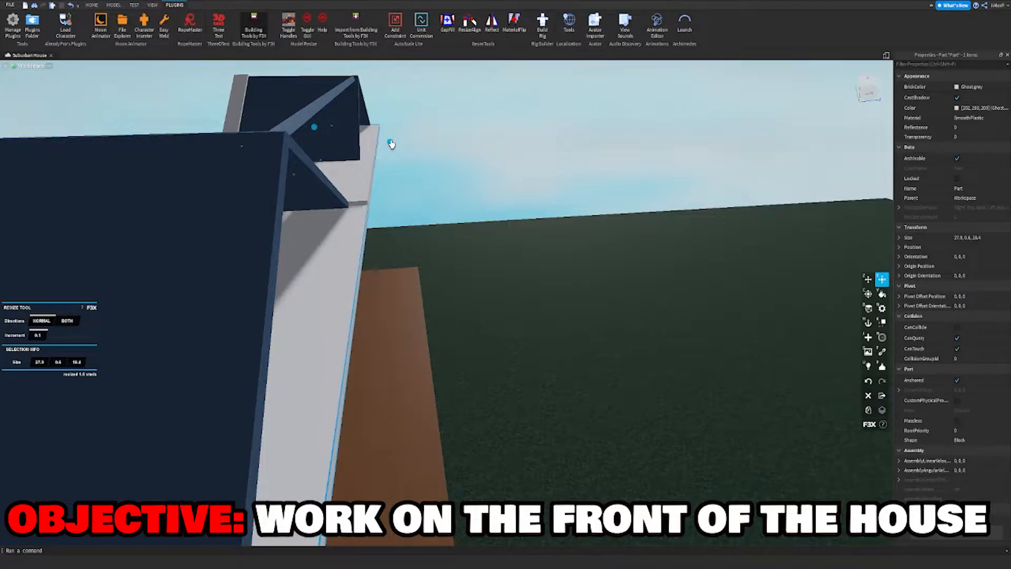
{"action": "left_click", "coordinate": [454, 141]}
Make a 0.3-stud-high strip from a copy of the yellow wood panel above the window and move it outward beneath the eave.
{"action": "key", "text": "a"}
{"action": "right_click_drag", "start_coordinate": [406, 153], "coordinate": [405, 153]}
{"action": "key", "text": "w"}
{"action": "key", "text": "s"}
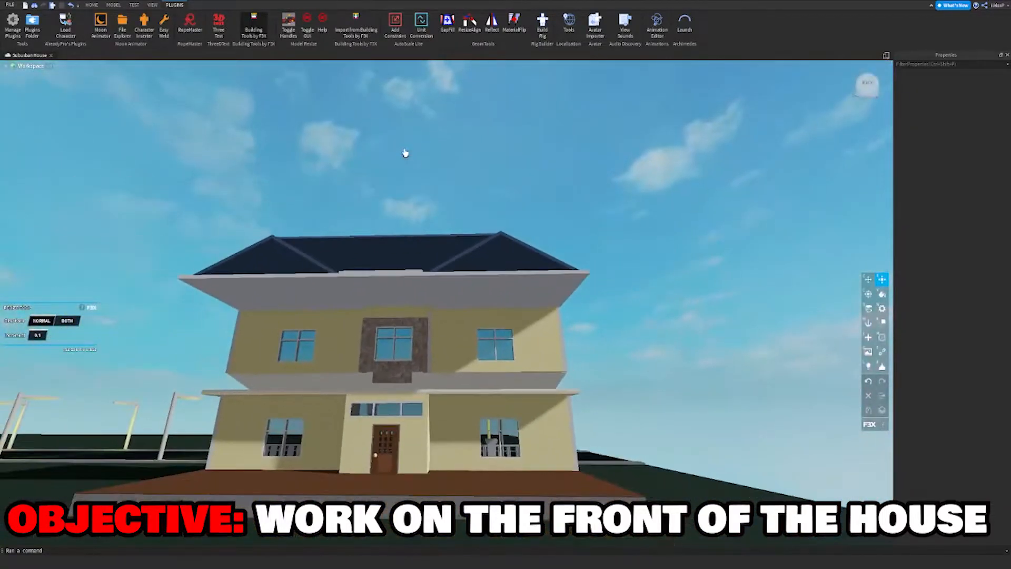
{"action": "key", "text": "w"}
{"action": "left_click", "coordinate": [392, 341]}
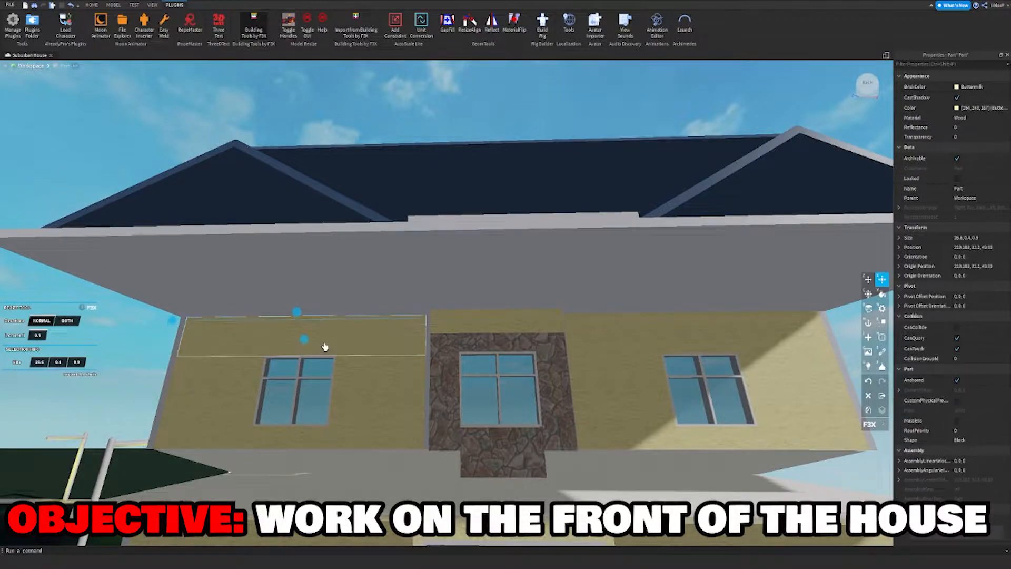
{"action": "key", "text": "w"}
{"action": "right_click_drag", "start_coordinate": [323, 345], "coordinate": [322, 344]}
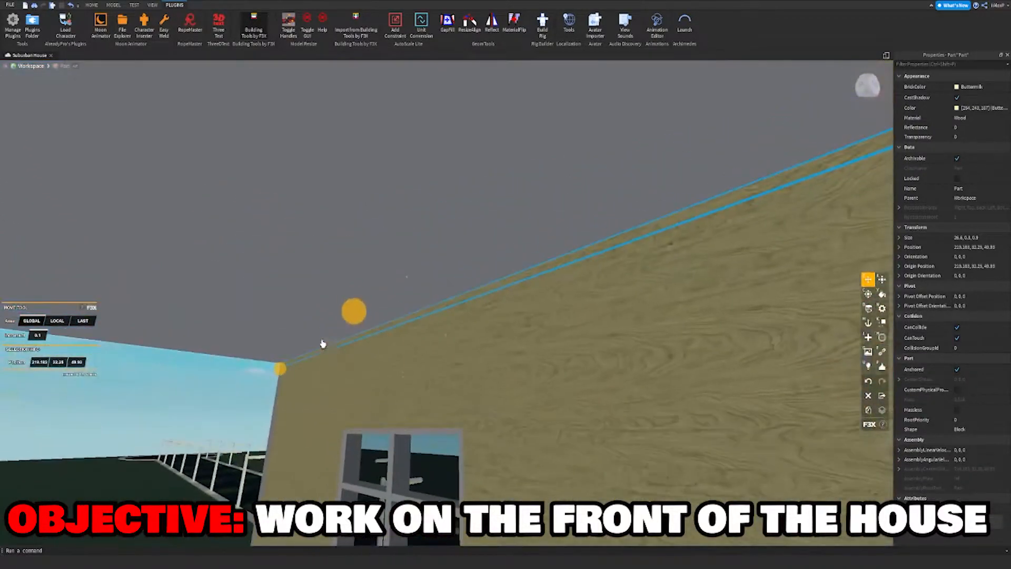
{"action": "left_click_drag", "start_coordinate": [348, 319], "coordinate": [326, 308]}
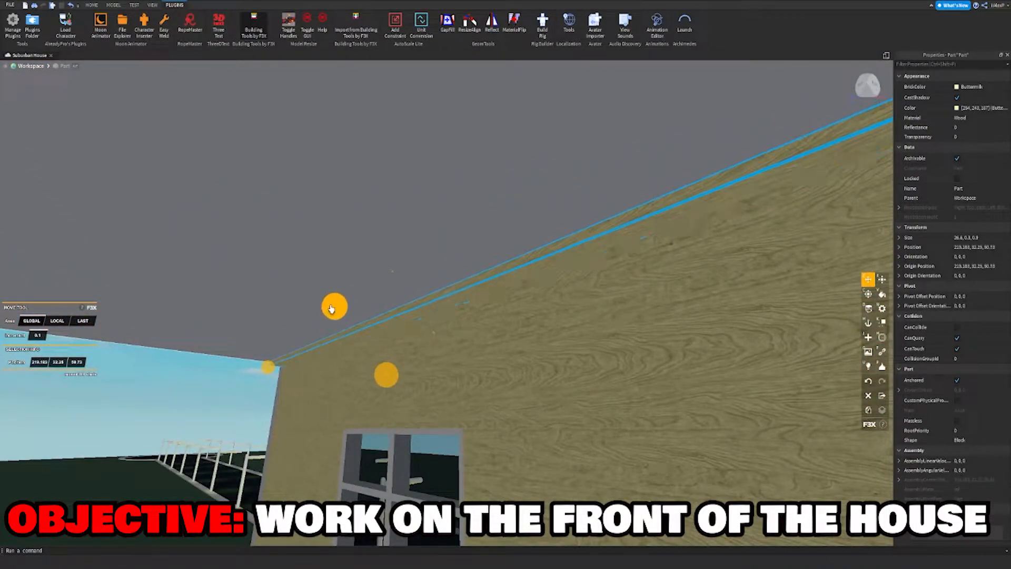
{"action": "key", "text": "s"}
{"action": "left_click_drag", "start_coordinate": [329, 311], "coordinate": [319, 307]}
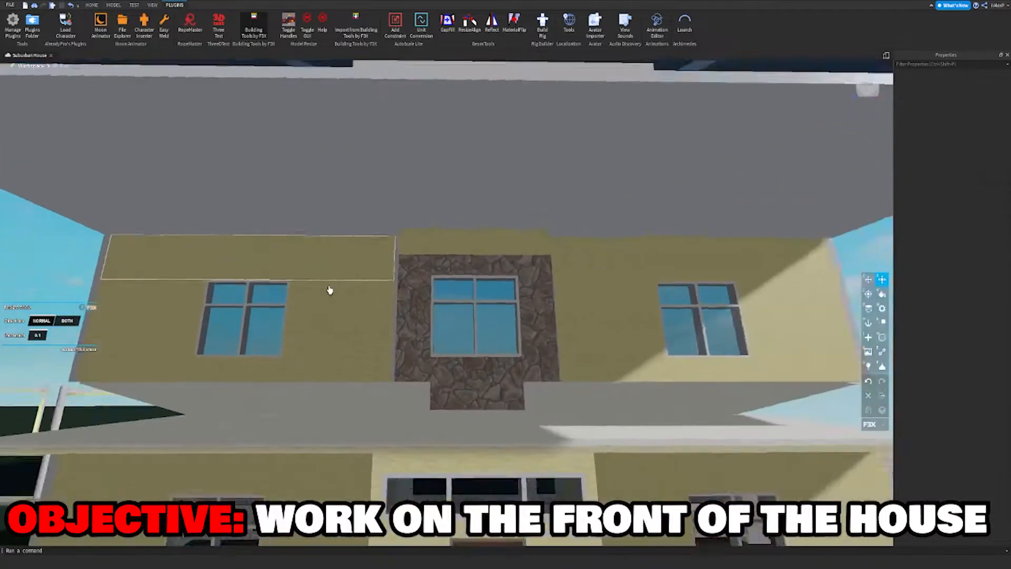
Copy the yellow wall piece beside the gable's shuttered window, narrow it to 0.8 studs and place it at the outer corner post.
{"action": "key", "text": "s"}
{"action": "key", "text": "z"}
{"action": "right_click_drag", "start_coordinate": [330, 289], "coordinate": [329, 289]}
{"action": "key", "text": "w"}
{"action": "key", "text": "s"}
{"action": "key", "text": "w"}
{"action": "right_click_drag", "start_coordinate": [453, 349], "coordinate": [448, 349]}
{"action": "key", "text": "s"}
{"action": "key", "text": "w"}
{"action": "key", "text": "w"}
{"action": "key", "text": "w"}
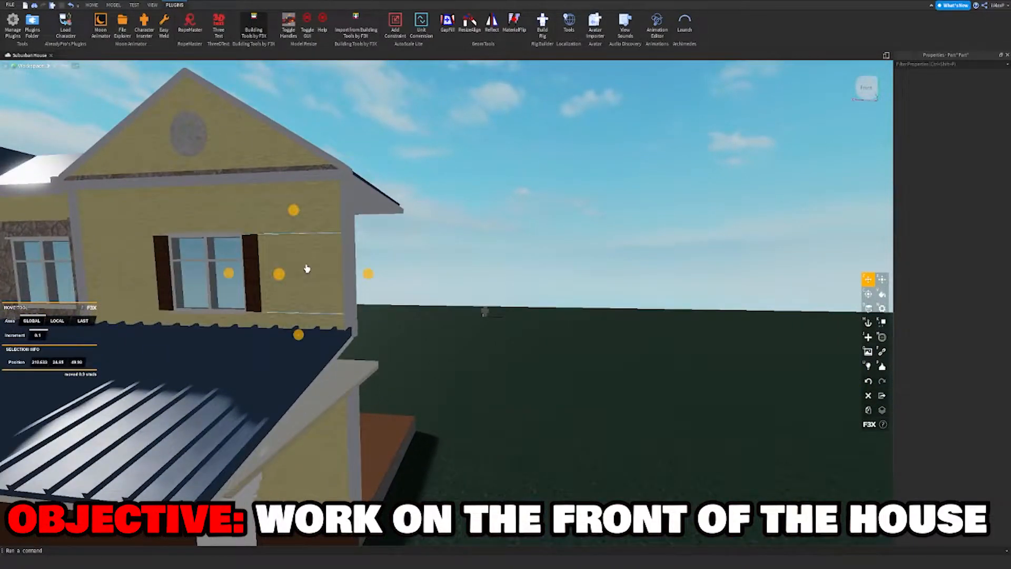
{"action": "right_click_drag", "start_coordinate": [307, 267], "coordinate": [291, 266]}
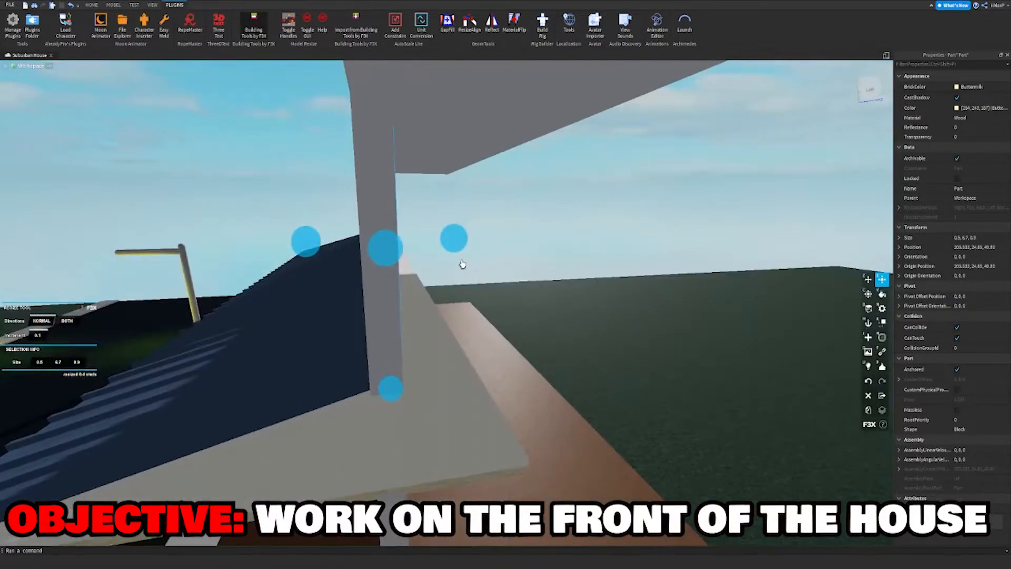
Move the yellow wood block behind the upper corner post and extend it downward to 8.8 studs tall.
{"action": "right_click_drag", "start_coordinate": [485, 249], "coordinate": [483, 249]}
{"action": "mouse_move", "coordinate": [447, 232]}
{"action": "left_mouse_down"}
{"action": "mouse_move", "coordinate": [430, 231]}
{"action": "mouse_move", "coordinate": [439, 230]}
{"action": "left_mouse_up"}
{"action": "key", "text": "d"}
{"action": "right_click_drag", "start_coordinate": [443, 229], "coordinate": [442, 231]}
{"action": "key", "text": "s"}
{"action": "left_click_drag", "start_coordinate": [366, 475], "coordinate": [389, 464]}
{"action": "key", "text": "s"}
{"action": "right_click_drag", "start_coordinate": [385, 449], "coordinate": [384, 447]}
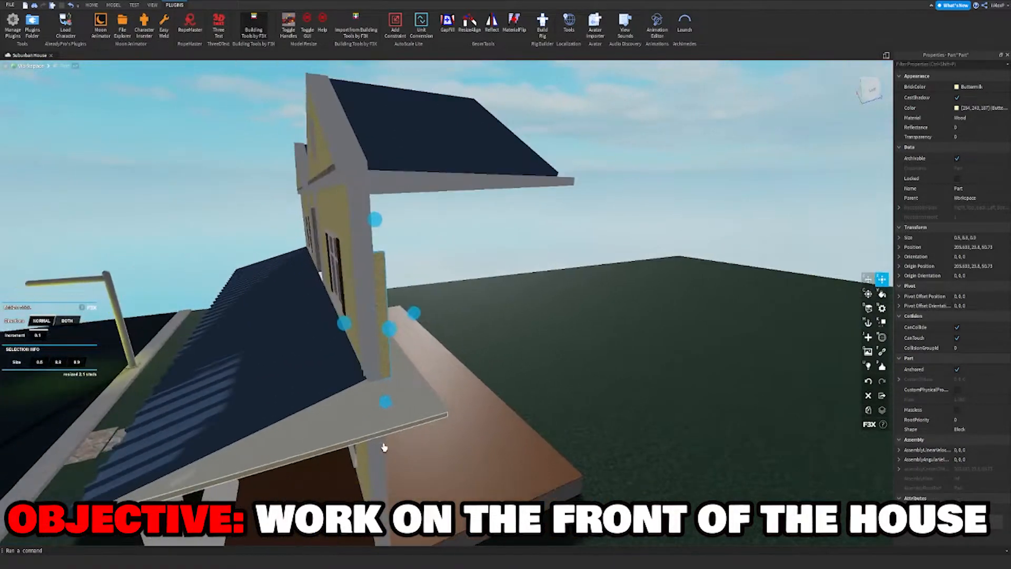
Enlarge the yellow wood block into an upper side wall about 15.7 studs deep, reaching up to the eave.
{"action": "right_click_drag", "start_coordinate": [389, 397], "coordinate": [395, 384]}
{"action": "left_click_drag", "start_coordinate": [348, 322], "coordinate": [517, 288]}
{"action": "left_click_drag", "start_coordinate": [414, 220], "coordinate": [419, 169]}
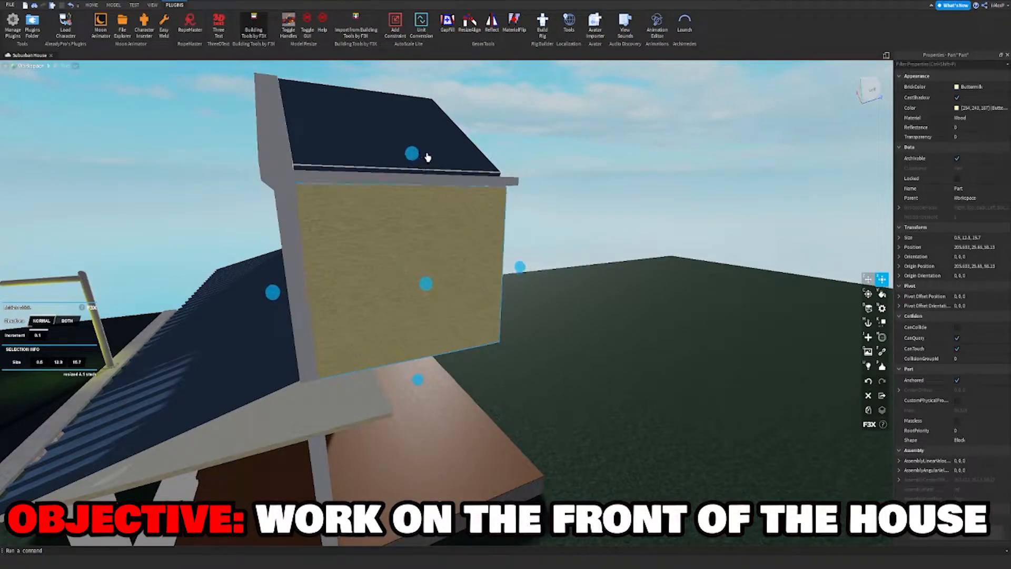
{"action": "left_click_drag", "start_coordinate": [431, 156], "coordinate": [431, 155]}
{"action": "right_click_drag", "start_coordinate": [429, 158], "coordinate": [429, 158]}
{"action": "key", "text": "w"}
{"action": "key", "text": "w"}
{"action": "key", "text": "a"}
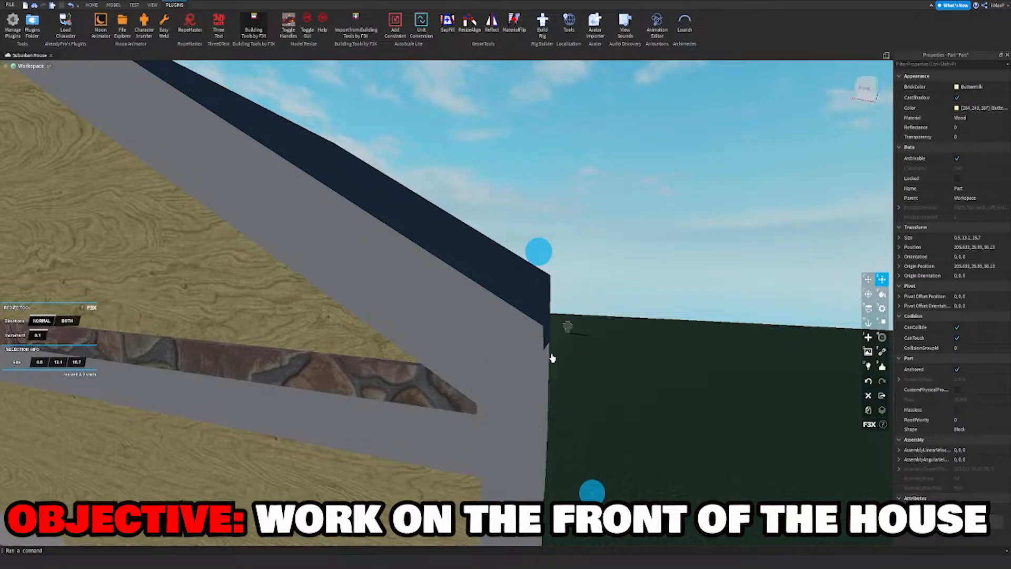
{"action": "left_click", "coordinate": [540, 362]}
{"action": "key", "text": "d"}
{"action": "right_click_drag", "start_coordinate": [540, 363], "coordinate": [539, 364]}
{"action": "left_click_drag", "start_coordinate": [409, 301], "coordinate": [542, 280]}
{"action": "key", "text": "ctrl+z"}
Select the two small grey trim pieces at the gable's lower roof corner and extend them along the eave to about 18 studs.
{"action": "key", "text": "s"}
{"action": "right_click_drag", "start_coordinate": [396, 274], "coordinate": [396, 274]}
{"action": "key", "text": "w"}
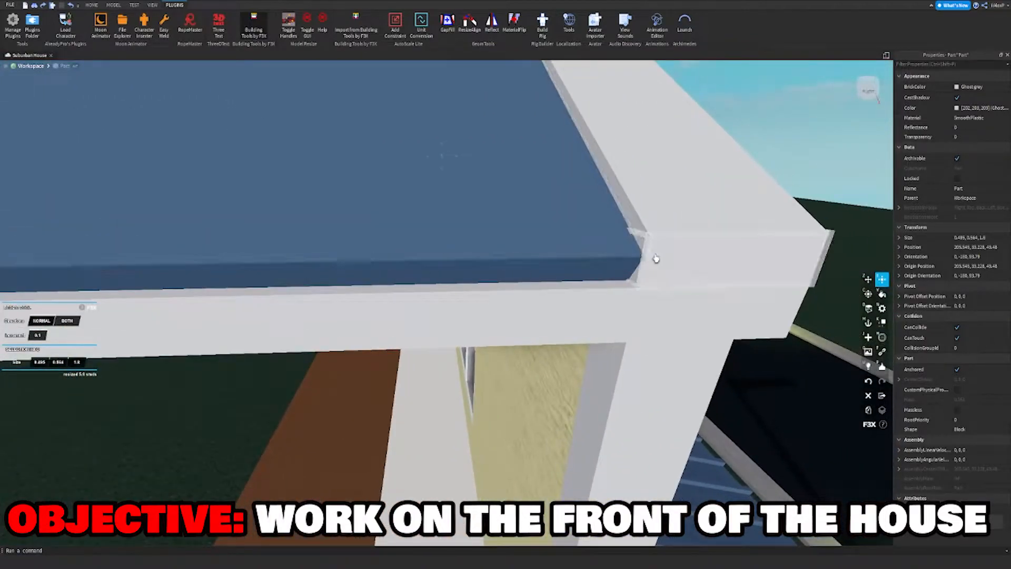
{"action": "left_click", "coordinate": [656, 262], "text": "shift"}
{"action": "key", "text": "s"}
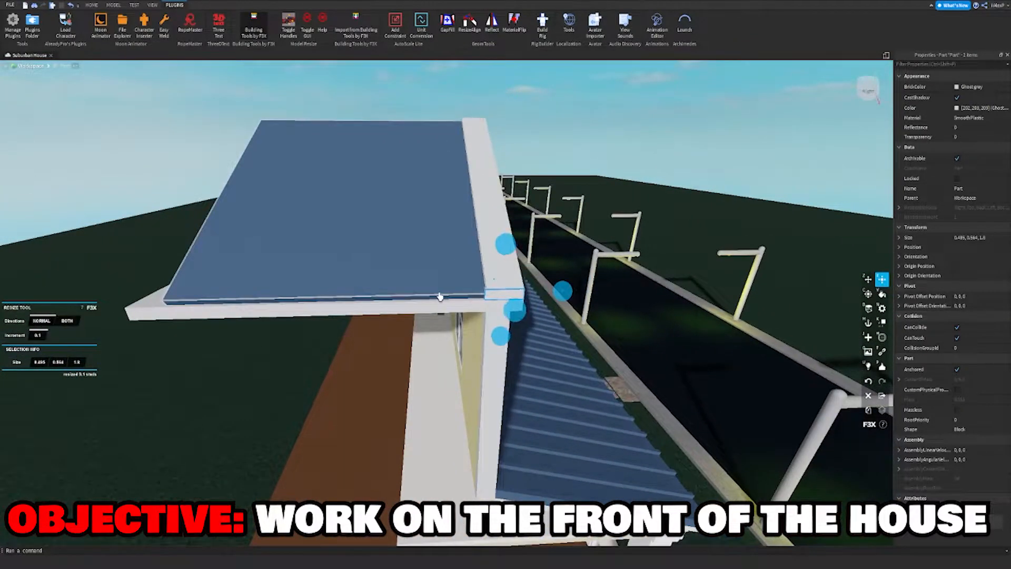
{"action": "key", "text": "a"}
{"action": "left_click_drag", "start_coordinate": [332, 302], "coordinate": [379, 304]}
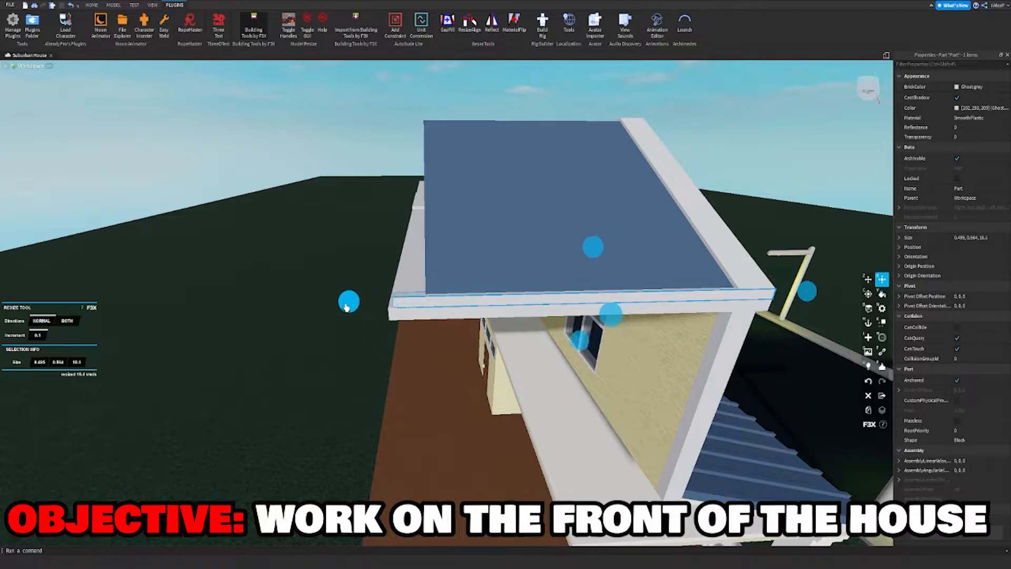
{"action": "key", "text": "a"}
{"action": "left_click", "coordinate": [345, 217]}
Undo the last trim change and stretch the grey trim along the lower edge of the slate blue roof slab again.
{"action": "right_click_drag", "start_coordinate": [346, 216], "coordinate": [347, 219]}
{"action": "key", "text": "ctrl+z"}
{"action": "key", "text": "w"}
{"action": "key", "text": "a"}
{"action": "left_click", "coordinate": [610, 302]}
{"action": "left_click_drag", "start_coordinate": [703, 302], "coordinate": [733, 307]}
{"action": "key", "text": "d"}
{"action": "right_click_drag", "start_coordinate": [733, 307], "coordinate": [734, 307]}
{"action": "left_click_drag", "start_coordinate": [734, 307], "coordinate": [722, 310]}
{"action": "right_click_drag", "start_coordinate": [734, 307], "coordinate": [722, 309]}
{"action": "left_click_drag", "start_coordinate": [722, 309], "coordinate": [456, 288]}
Resize the outer side of the wide eave panel beneath the slate blue roof slab by 0.1 studs.
{"action": "left_click", "coordinate": [550, 239]}
{"action": "key", "text": "d"}
{"action": "right_click_drag", "start_coordinate": [546, 240], "coordinate": [546, 239]}
{"action": "left_click", "coordinate": [504, 225]}
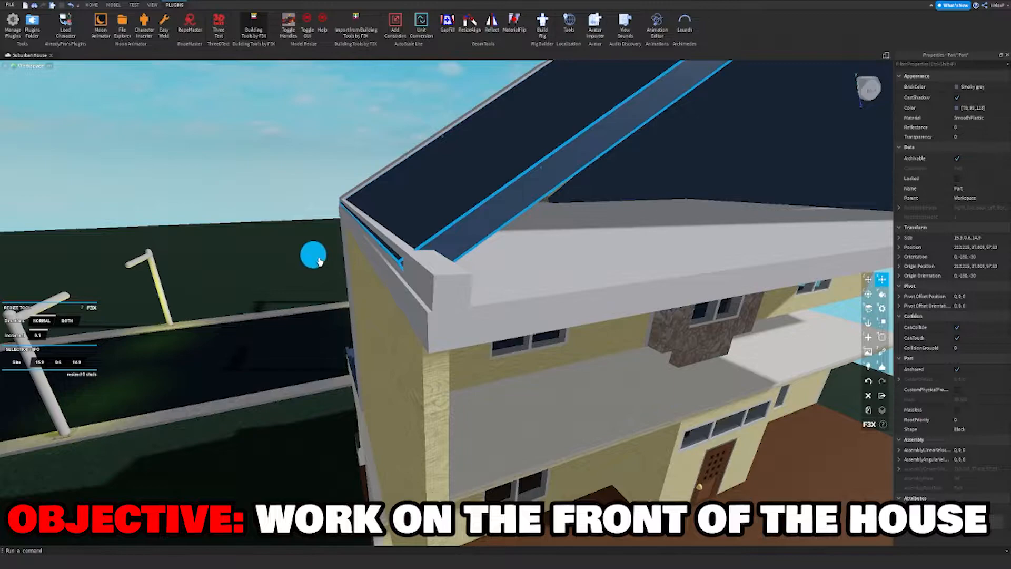
{"action": "left_click", "coordinate": [460, 314]}
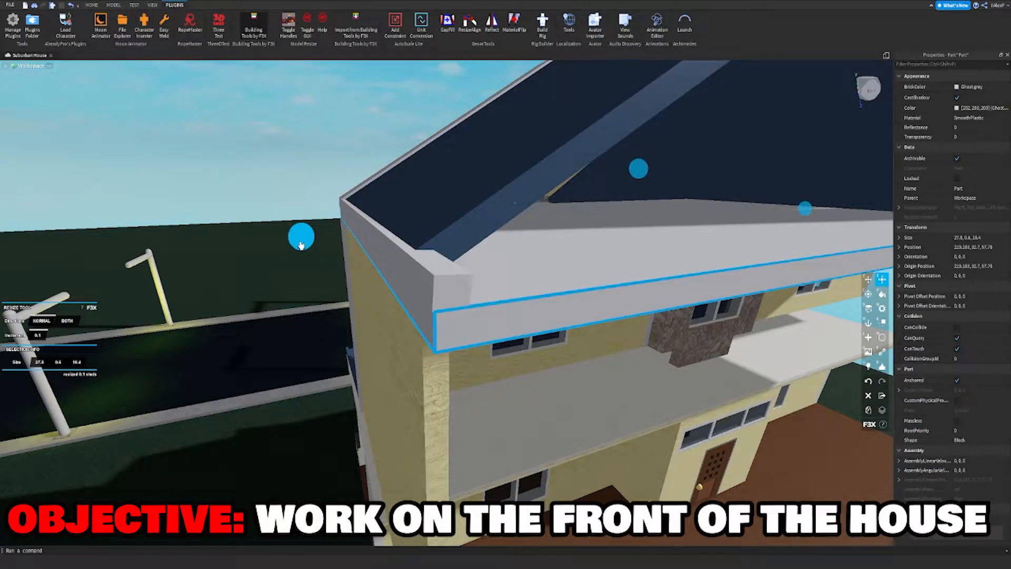
{"action": "left_click", "coordinate": [275, 149]}
Extend the small grey trim piece at the opposite gable's roof corner along the eave to 18.4 studs.
{"action": "scroll", "coordinate": [282, 158], "scroll_direction": "down", "scroll_amount": 5}
{"action": "right_click_drag", "start_coordinate": [287, 170], "coordinate": [291, 177]}
{"action": "key", "text": "d"}
{"action": "key", "text": "w"}
{"action": "right_click_drag", "start_coordinate": [542, 377], "coordinate": [581, 382]}
{"action": "key", "text": "s"}
{"action": "left_click", "coordinate": [612, 441]}
{"action": "left_click_drag", "start_coordinate": [529, 441], "coordinate": [256, 448]}
{"action": "key", "text": "a"}
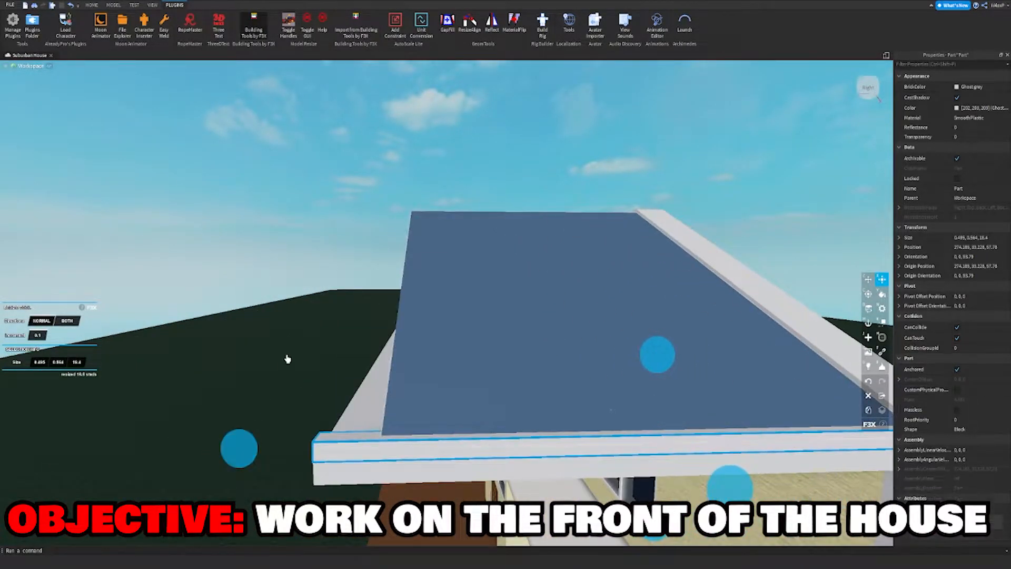
{"action": "left_click", "coordinate": [287, 359]}
Pull in the outer edge of the slate blue roof slab so it sits behind the grey side trim.
{"action": "key", "text": "s"}
{"action": "key", "text": "d"}
{"action": "right_click_drag", "start_coordinate": [559, 304], "coordinate": [559, 306]}
{"action": "key", "text": "w"}
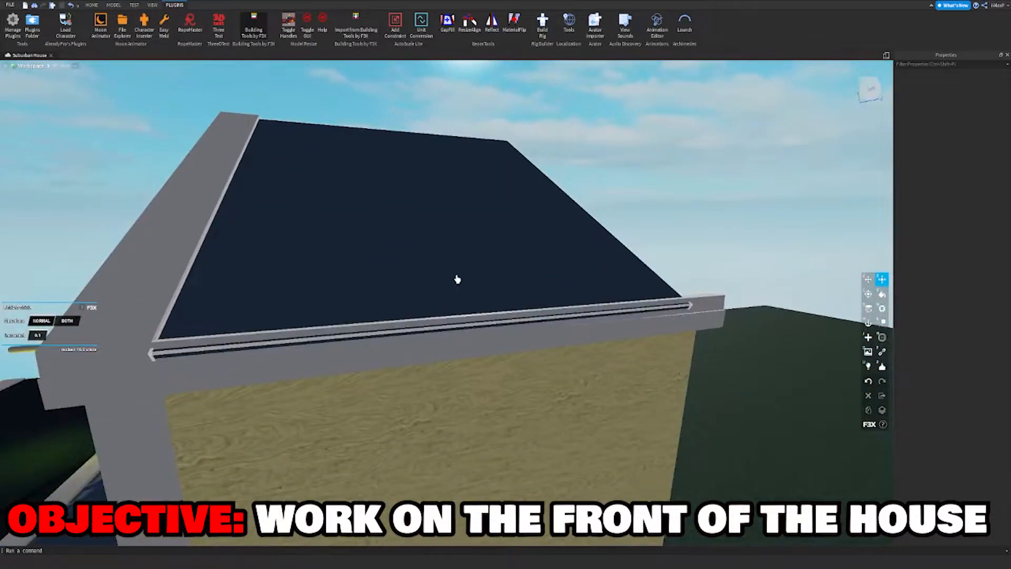
{"action": "key", "text": "a"}
{"action": "left_click", "coordinate": [495, 346]}
{"action": "key", "text": "d"}
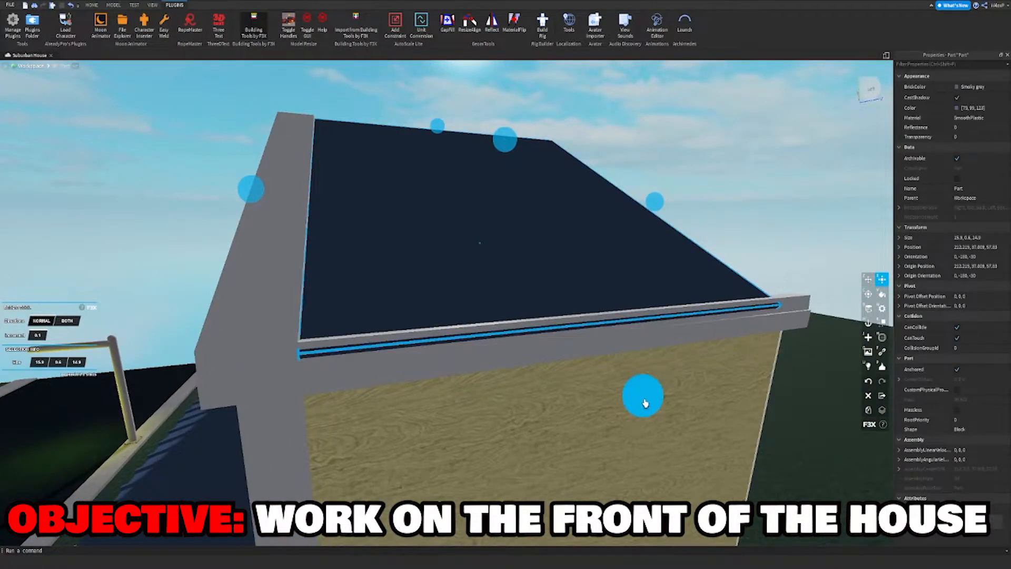
{"action": "key", "text": "w"}
{"action": "right_click_drag", "start_coordinate": [511, 153], "coordinate": [511, 154]}
{"action": "key", "text": "s"}
{"action": "key", "text": "w"}
{"action": "key", "text": "w"}
{"action": "key", "text": "ctrl+z"}
{"action": "key", "text": "w"}
{"action": "left_click", "coordinate": [512, 154]}
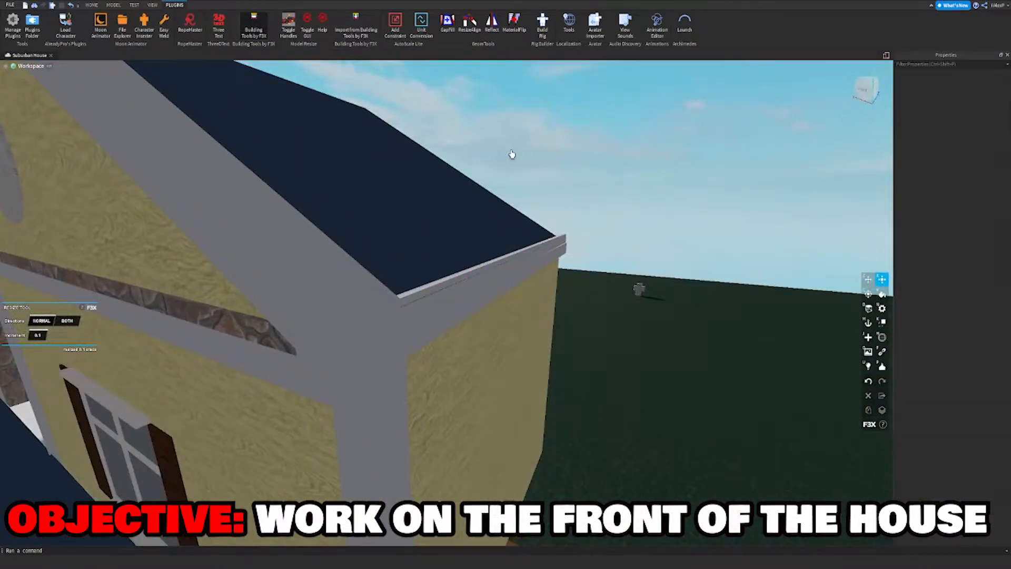
Examine the trim and eave joints at the gable's outer roof corner from both ends.
{"action": "key", "text": "w"}
{"action": "right_click_drag", "start_coordinate": [610, 249], "coordinate": [610, 248]}
{"action": "left_click", "coordinate": [610, 249]}
{"action": "right_click_drag", "start_coordinate": [490, 248], "coordinate": [490, 248]}
{"action": "left_click", "coordinate": [465, 232]}
{"action": "left_click", "coordinate": [482, 117]}
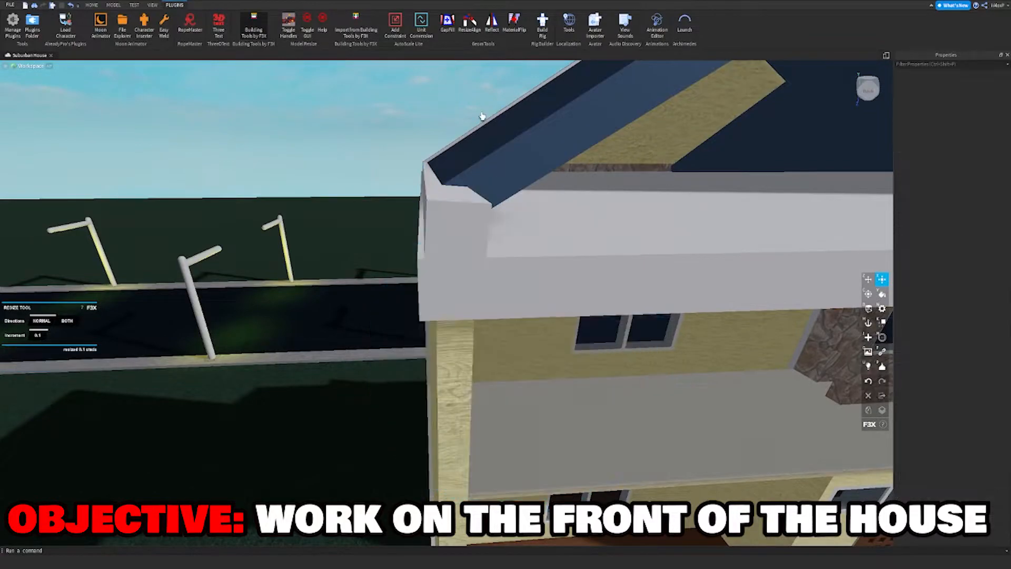
{"action": "key", "text": "s"}
{"action": "right_click_drag", "start_coordinate": [464, 118], "coordinate": [464, 119]}
{"action": "key", "text": "a"}
Examine the grey eave trim around the gable corner and its alignment with the corner post and side wall.
{"action": "left_click", "coordinate": [514, 352]}
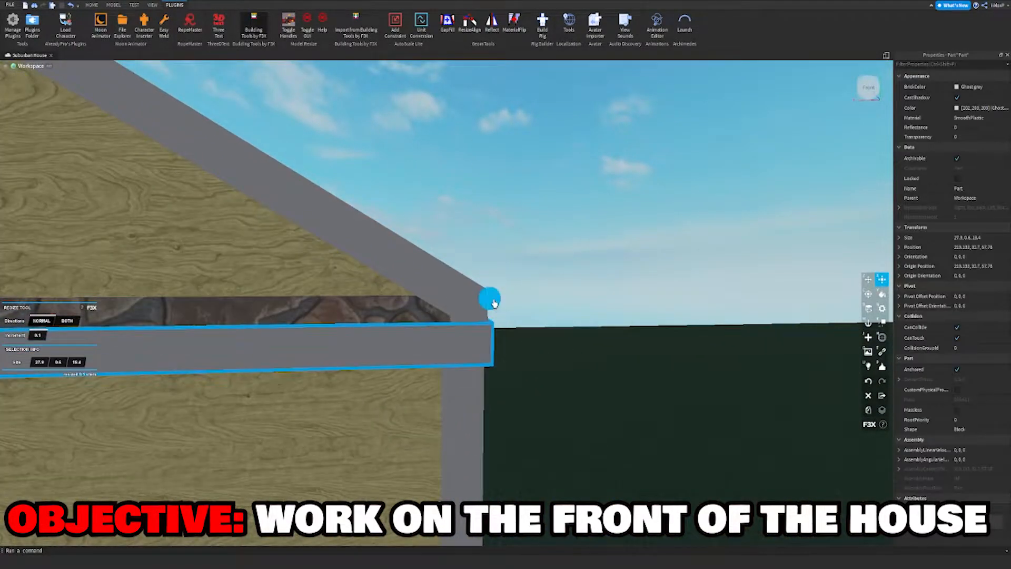
{"action": "left_click", "coordinate": [536, 278]}
{"action": "key", "text": "d"}
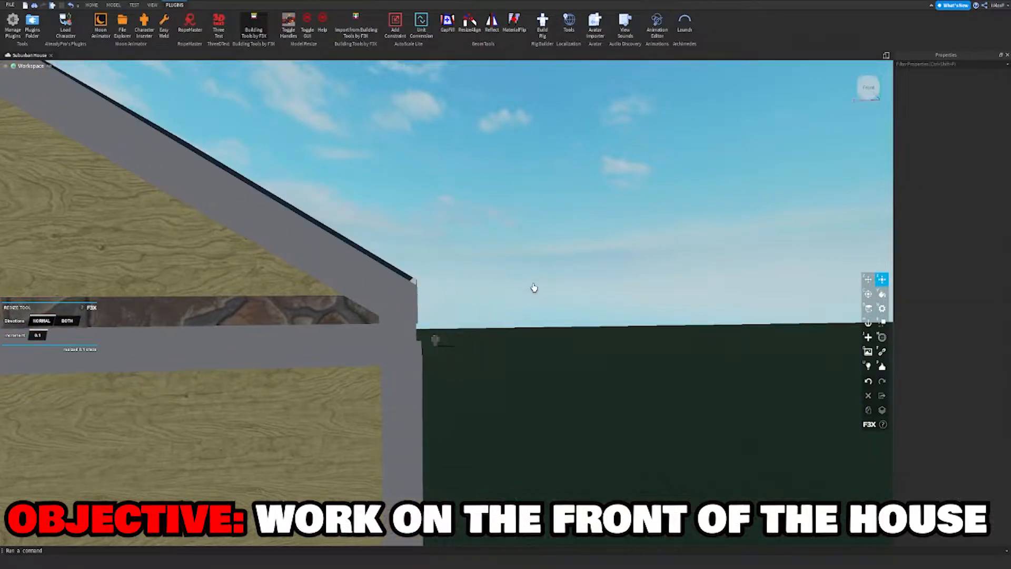
{"action": "key", "text": "d"}
{"action": "right_click_drag", "start_coordinate": [520, 269], "coordinate": [503, 279]}
{"action": "left_click", "coordinate": [501, 275]}
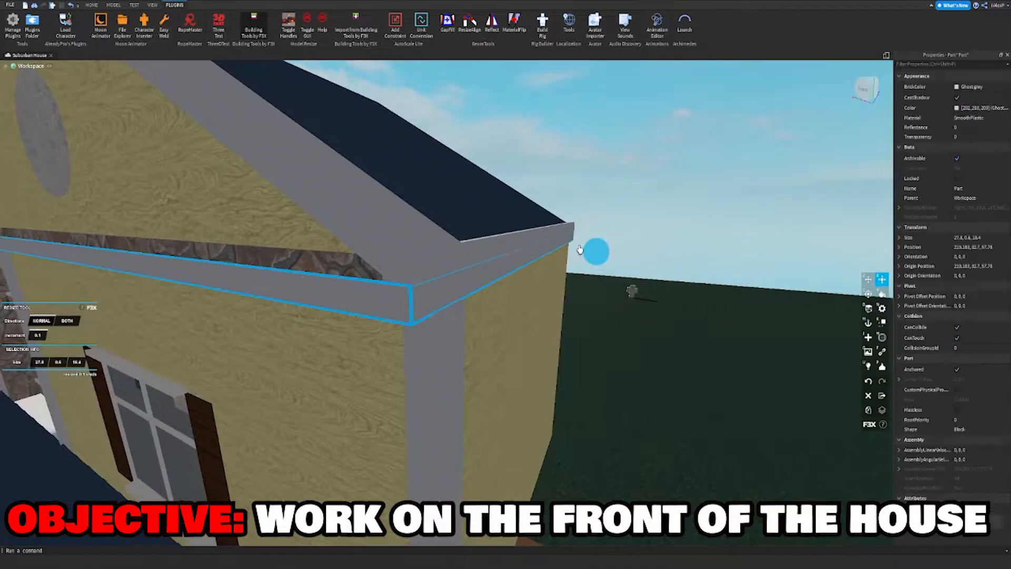
{"action": "key", "text": "a"}
{"action": "right_click_drag", "start_coordinate": [595, 254], "coordinate": [593, 253]}
{"action": "left_click", "coordinate": [595, 255]}
{"action": "key", "text": "s"}
{"action": "key", "text": "z"}
{"action": "key", "text": "d"}
{"action": "key", "text": "w"}
{"action": "key", "text": "s"}
{"action": "key", "text": "a"}
{"action": "key", "text": "s"}
{"action": "key", "text": "w"}
{"action": "key", "text": "s"}
Resize the buttermilk upper side wall so its rear edge is flush with the end of the eave.
{"action": "left_click", "coordinate": [605, 221]}
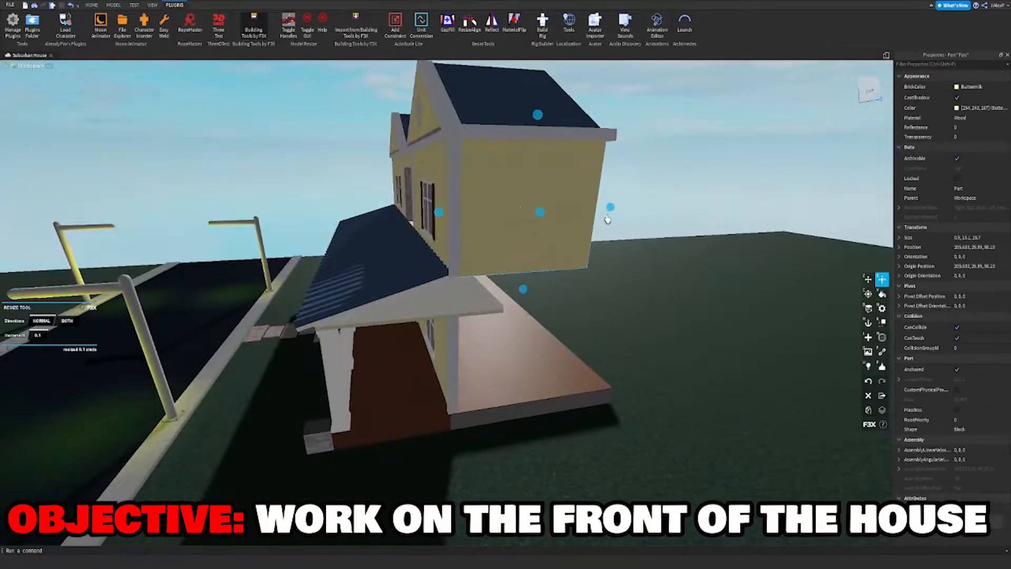
{"action": "left_click_drag", "start_coordinate": [576, 215], "coordinate": [616, 214]}
{"action": "right_click_drag", "start_coordinate": [656, 248], "coordinate": [658, 248]}
{"action": "key", "text": "a"}
{"action": "key", "text": "z"}
{"action": "key", "text": "d"}
{"action": "key", "text": "x"}
{"action": "left_click_drag", "start_coordinate": [687, 232], "coordinate": [668, 238]}
{"action": "key", "text": "z"}
{"action": "key", "text": "s"}
{"action": "key", "text": "d"}
{"action": "left_click", "coordinate": [681, 257]}
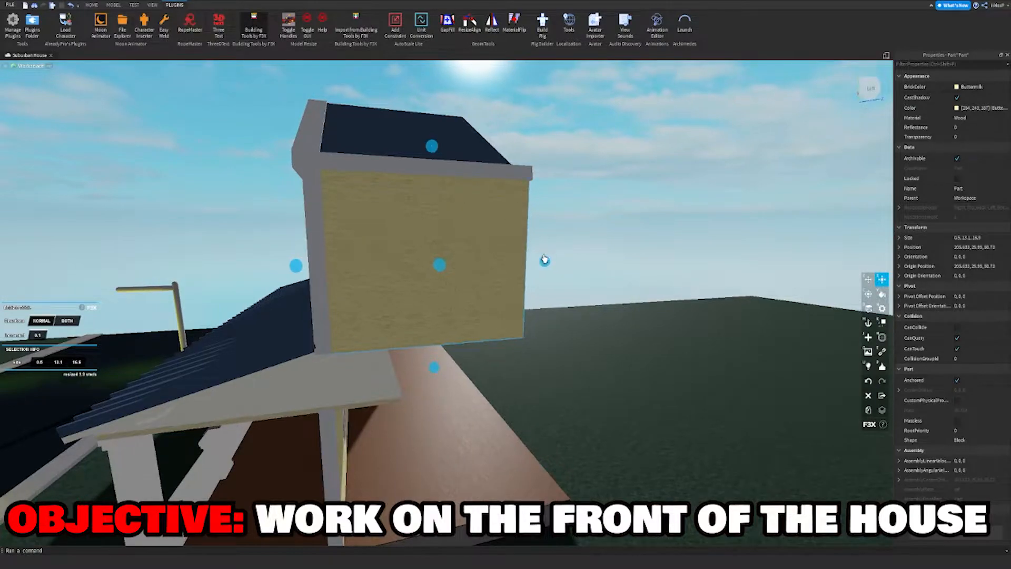
Examine the whole house from the street at the front and along the upper side wall.
{"action": "key", "text": "z"}
{"action": "key", "text": "s"}
{"action": "left_click", "coordinate": [603, 251]}
{"action": "key", "text": "a"}
{"action": "right_click_drag", "start_coordinate": [603, 251], "coordinate": [603, 251]}
{"action": "key", "text": "w"}
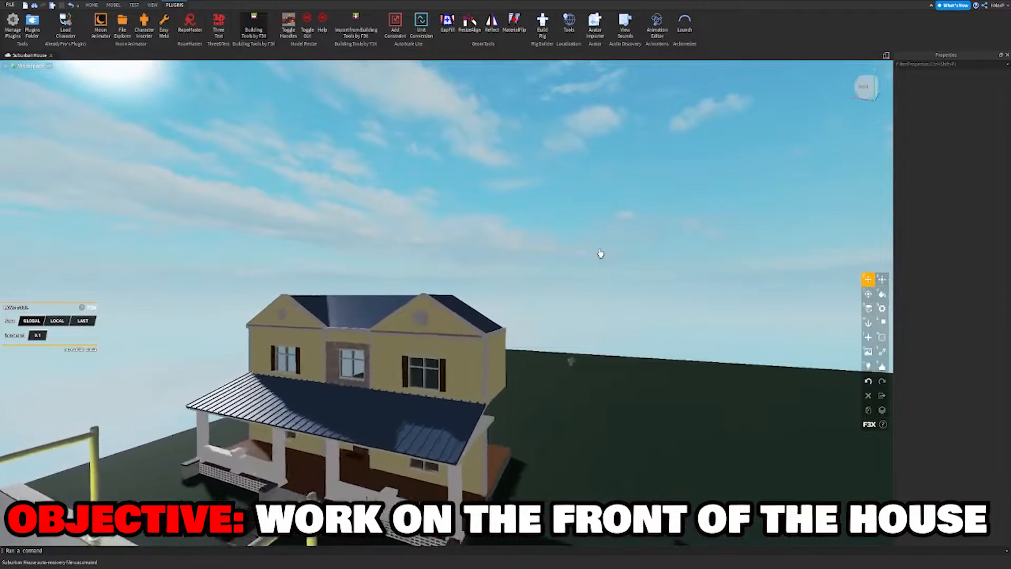
{"action": "left_click", "coordinate": [512, 378]}
{"action": "key", "text": "s"}
{"action": "left_click", "coordinate": [562, 341]}
{"action": "right_click_drag", "start_coordinate": [562, 341], "coordinate": [557, 340]}
{"action": "key", "text": "d"}
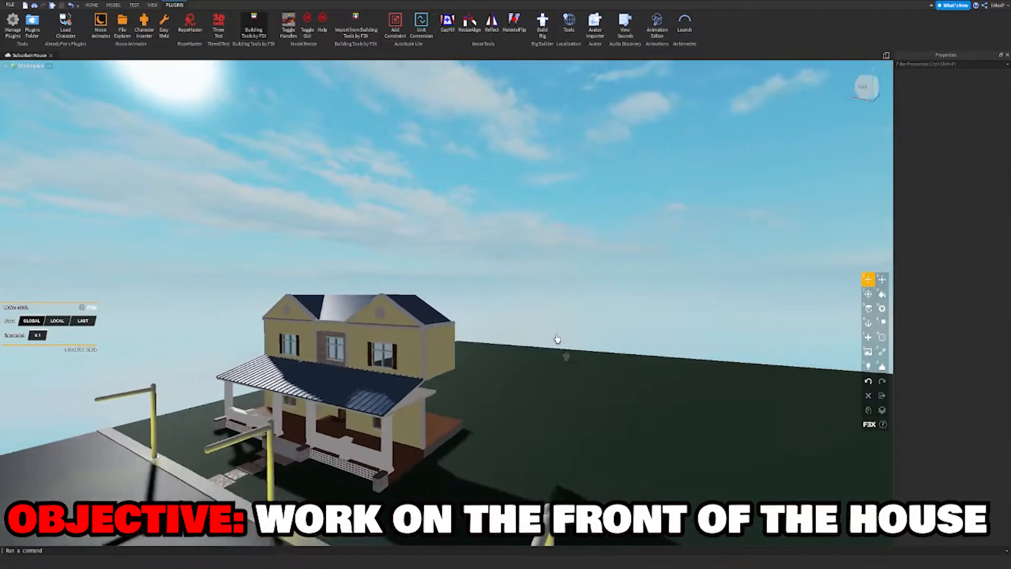
{"action": "key", "text": "w"}
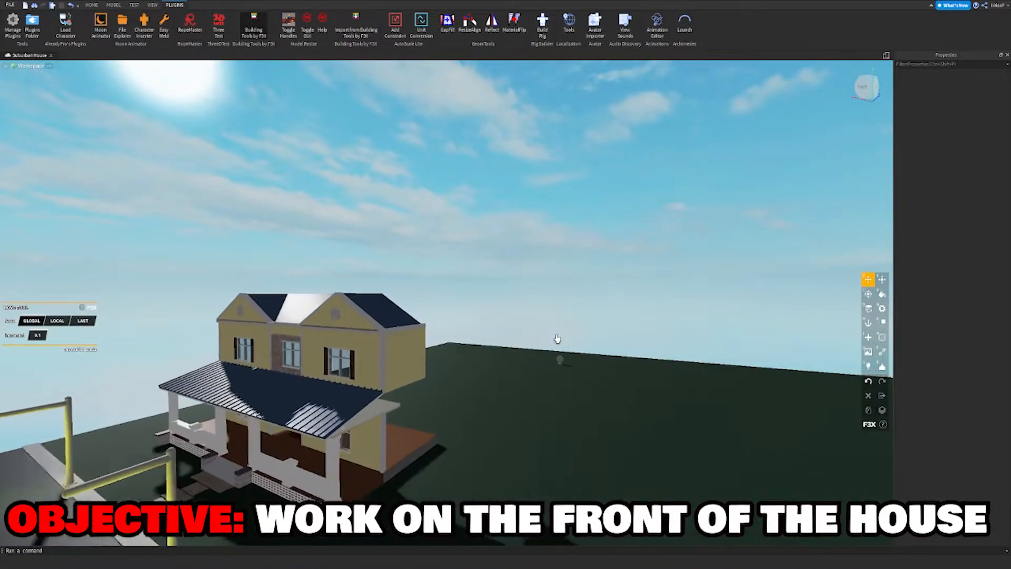
Try to thicken the light grey slab beneath the porch roof to 3.4 studs.
{"action": "right_click_drag", "start_coordinate": [557, 338], "coordinate": [557, 339]}
{"action": "key", "text": "w"}
{"action": "key", "text": "s"}
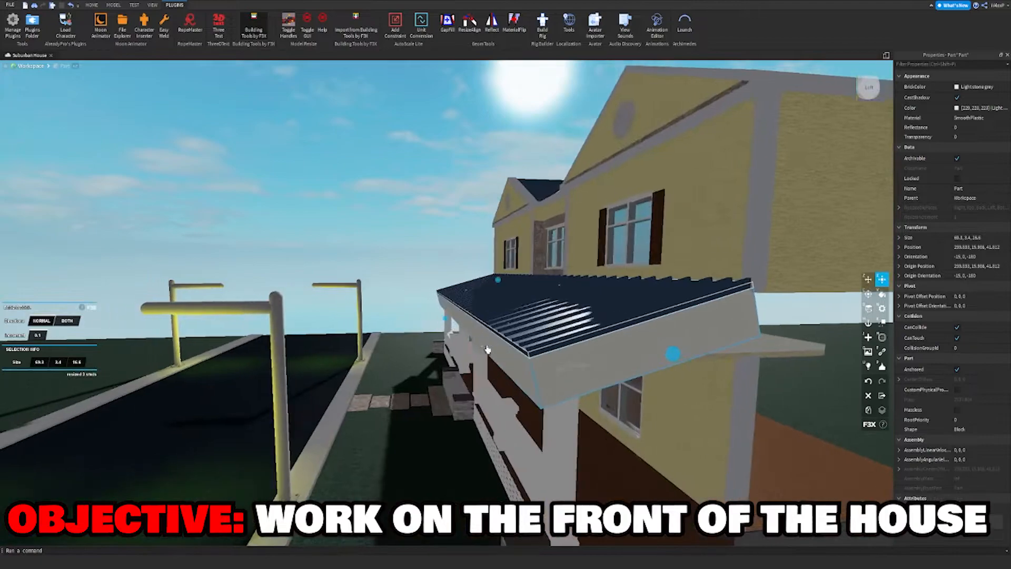
{"action": "left_click", "coordinate": [409, 205]}
{"action": "scroll", "coordinate": [414, 207], "scroll_direction": "down", "scroll_amount": 2}
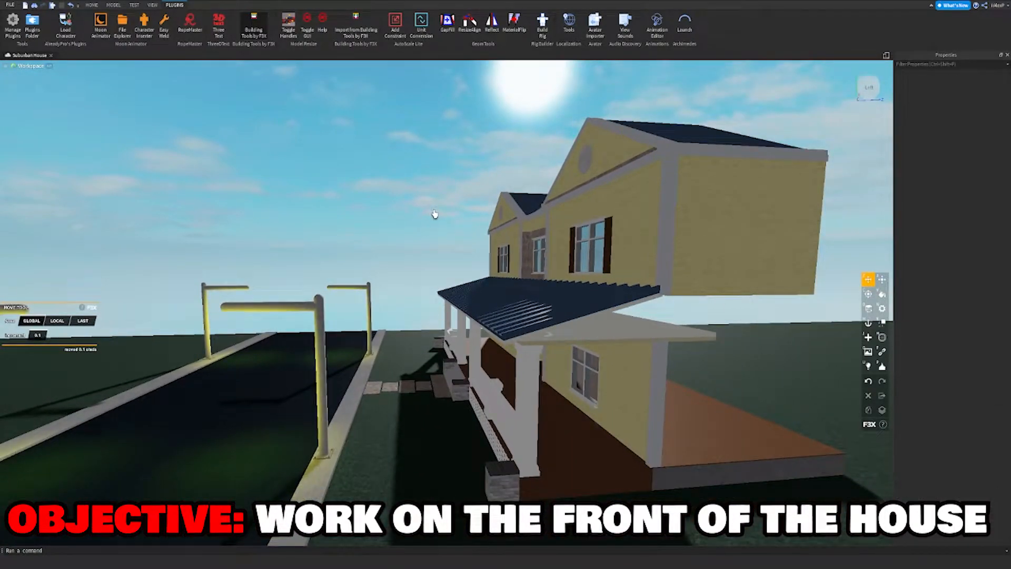
Examine the porch roof and upper storey from straight ahead and from the side.
{"action": "key", "text": "d"}
{"action": "right_click_drag", "start_coordinate": [436, 221], "coordinate": [436, 221]}
{"action": "left_click_drag", "start_coordinate": [490, 333], "coordinate": [494, 332], "text": "shift"}
{"action": "key", "text": "a"}
{"action": "right_click_drag", "start_coordinate": [495, 332], "coordinate": [494, 332]}
{"action": "left_click", "coordinate": [544, 293]}
{"action": "right_click_drag", "start_coordinate": [547, 292], "coordinate": [547, 292]}
{"action": "key", "text": "s"}
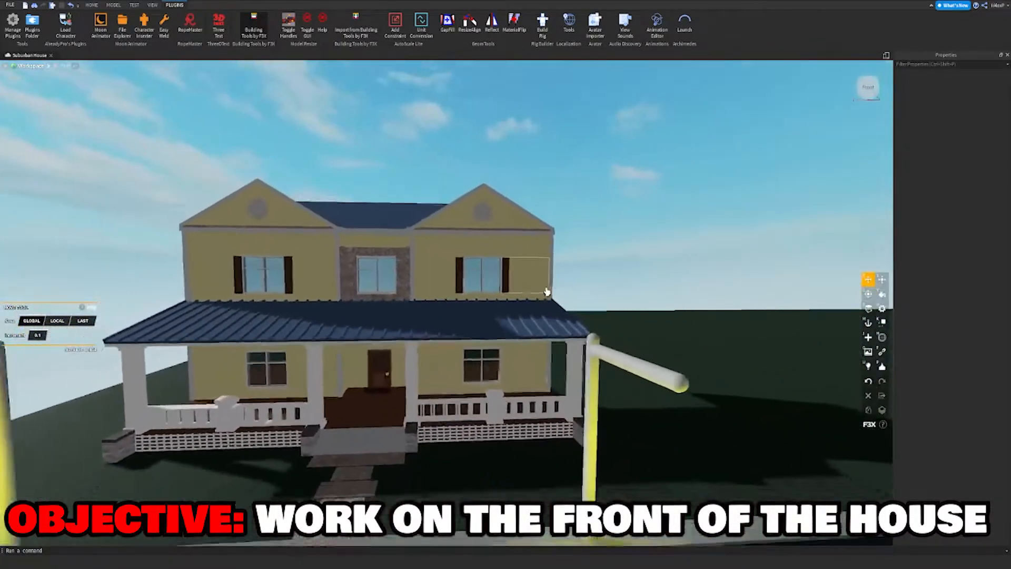
{"action": "key", "text": "d"}
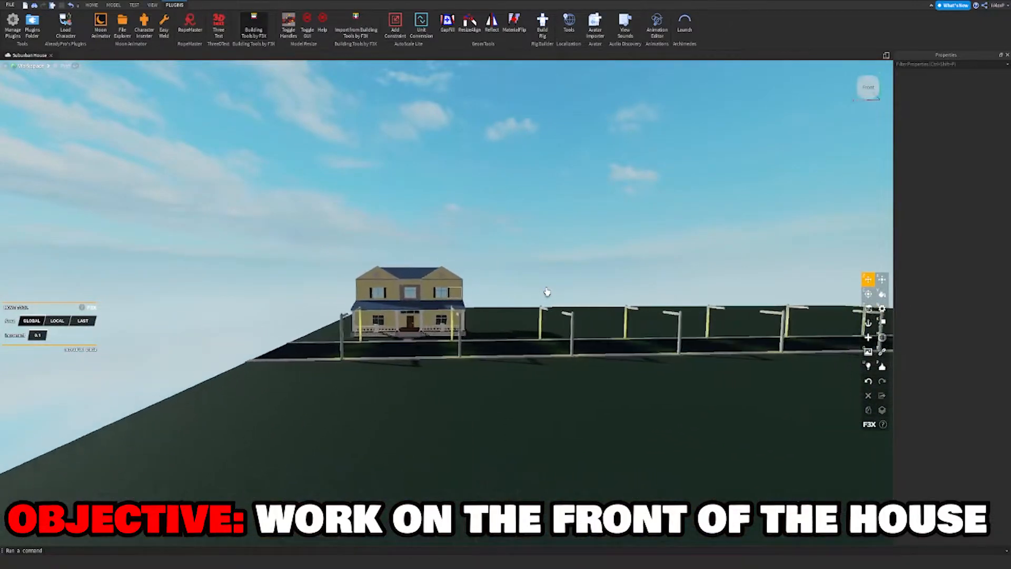
{"action": "key", "text": "w"}
{"action": "right_click_drag", "start_coordinate": [547, 292], "coordinate": [547, 292]}
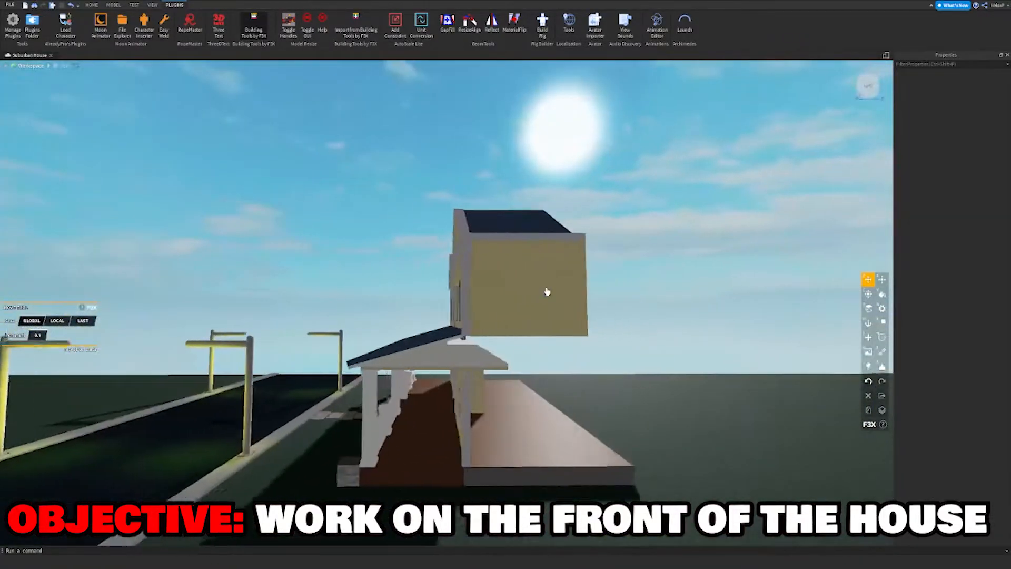
{"action": "key", "text": "w"}
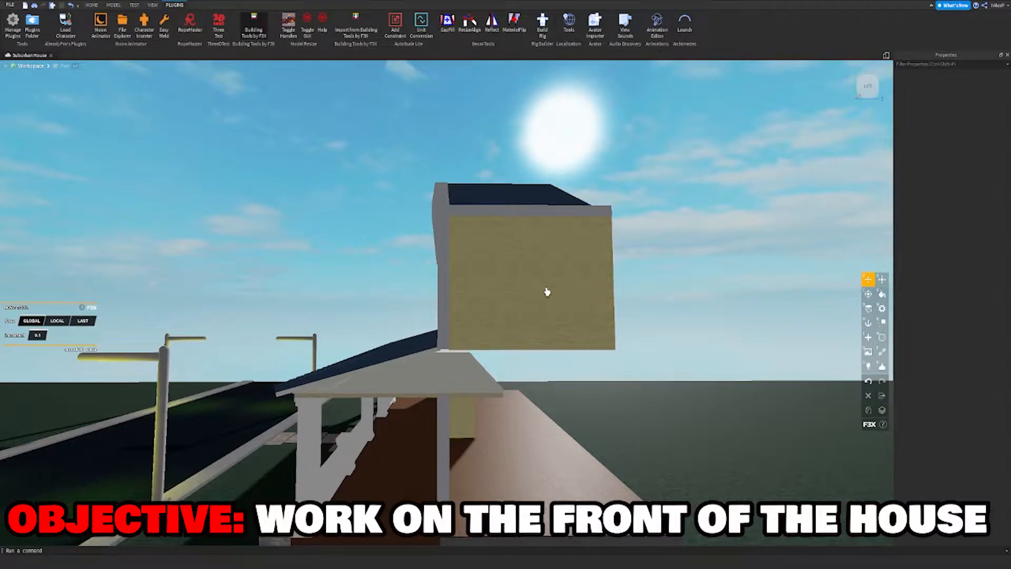
Use GapFill from the sloping edge of the light grey slab to close the gable beneath the porch roof.
{"action": "left_click", "coordinate": [407, 364]}
{"action": "key", "text": "w"}
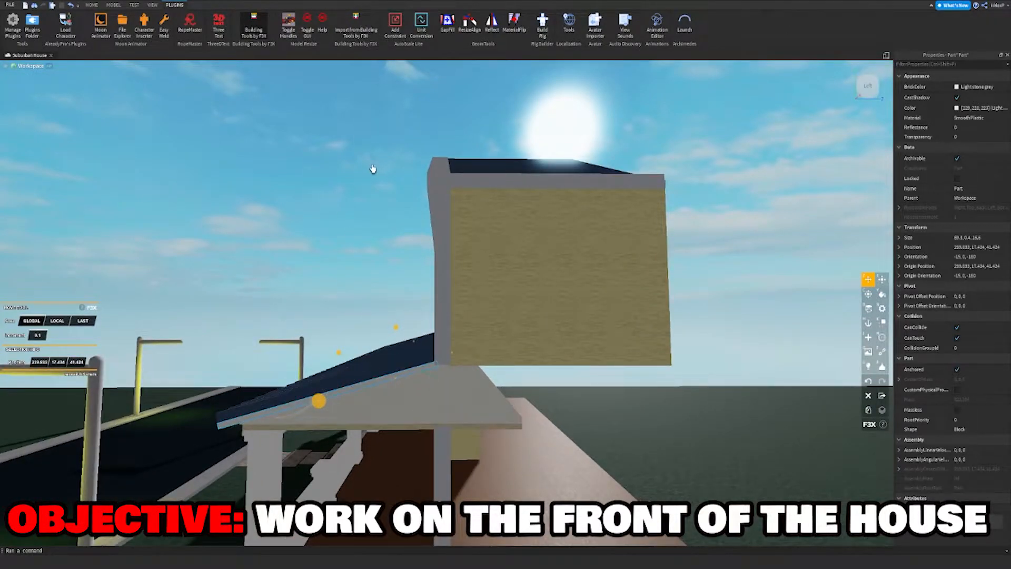
{"action": "left_click", "coordinate": [372, 169]}
{"action": "left_click", "coordinate": [447, 22]}
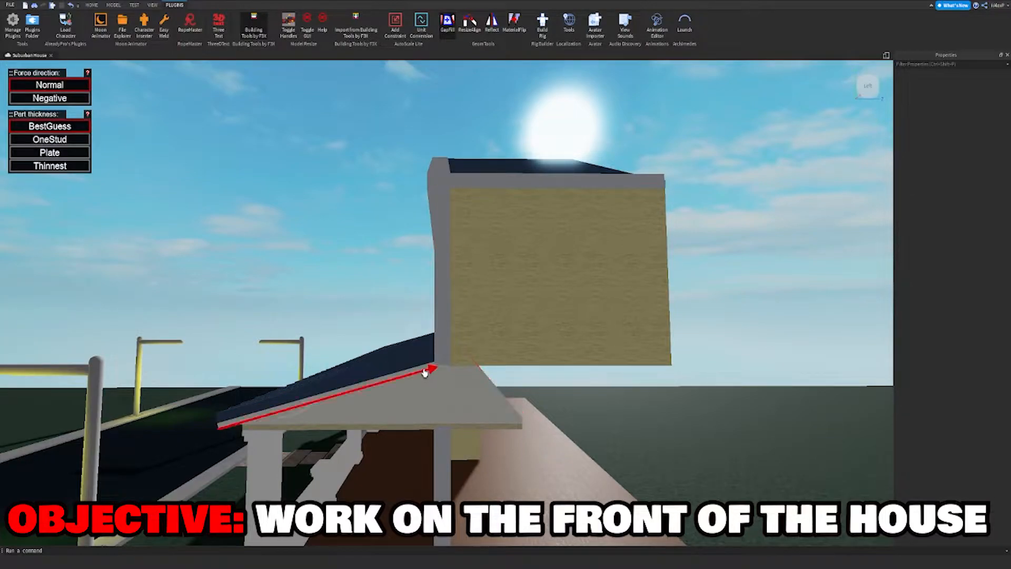
{"action": "key", "text": "w"}
{"action": "right_click_drag", "start_coordinate": [503, 283], "coordinate": [503, 282]}
{"action": "key", "text": "a"}
{"action": "right_click_drag", "start_coordinate": [684, 244], "coordinate": [712, 244]}
{"action": "key", "text": "s"}
{"action": "key", "text": "w"}
{"action": "key", "text": "d"}
{"action": "right_click_drag", "start_coordinate": [648, 276], "coordinate": [647, 275]}
{"action": "key", "text": "d"}
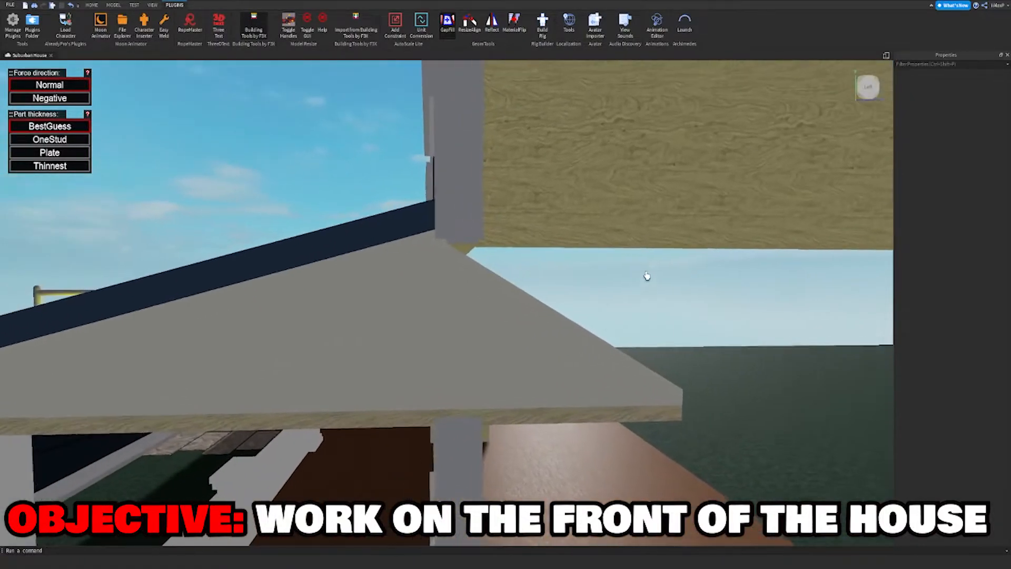
Resize the light grey slab and wedges at the porch roof's gable end so their side faces line up.
{"action": "left_click", "coordinate": [254, 26]}
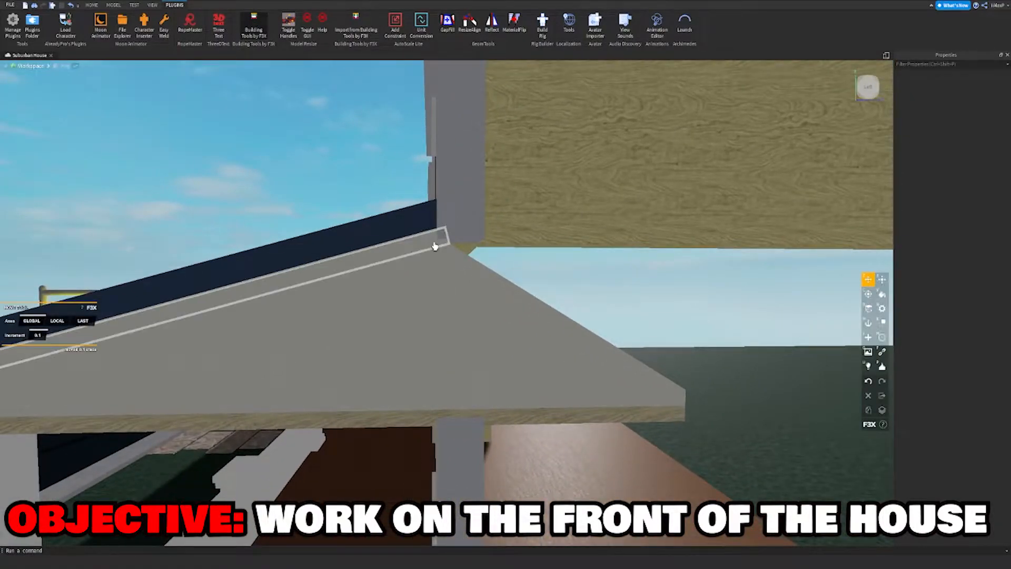
{"action": "left_click", "coordinate": [435, 248]}
{"action": "key", "text": "s"}
{"action": "right_click_drag", "start_coordinate": [490, 299], "coordinate": [492, 299]}
{"action": "key", "text": "x"}
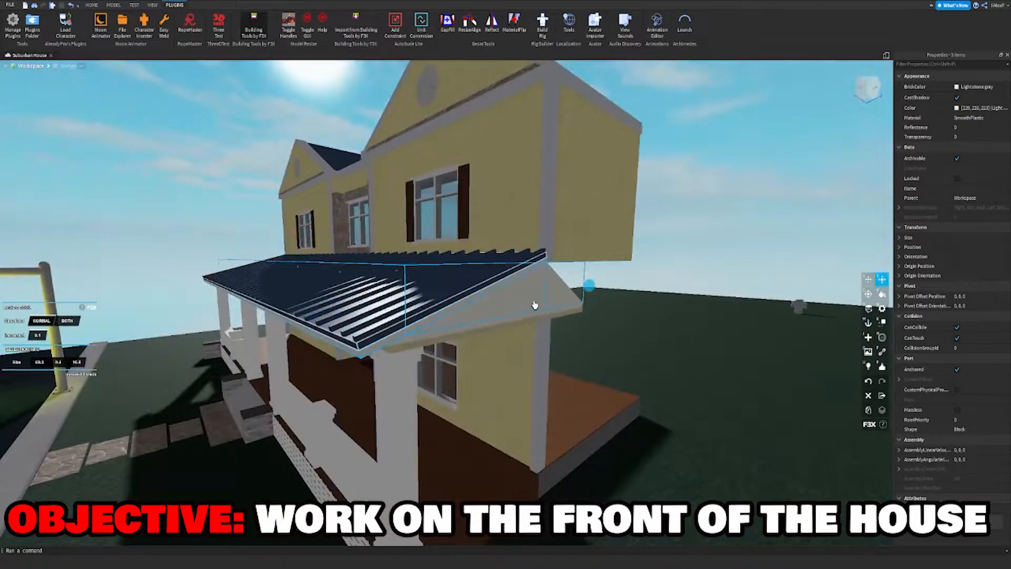
{"action": "left_click", "coordinate": [495, 314]}
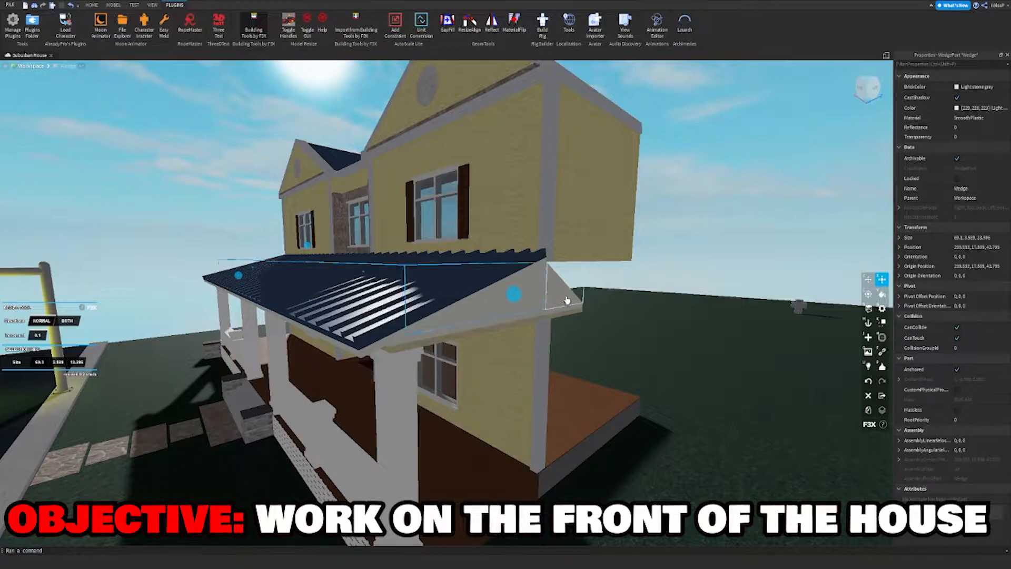
{"action": "left_click", "coordinate": [622, 284]}
Resize the outer side of the two slate blue edge strips on the porch roof by 0.1 studs.
{"action": "key", "text": "d"}
{"action": "right_click_drag", "start_coordinate": [622, 285], "coordinate": [622, 284]}
{"action": "key", "text": "w"}
{"action": "key", "text": "w"}
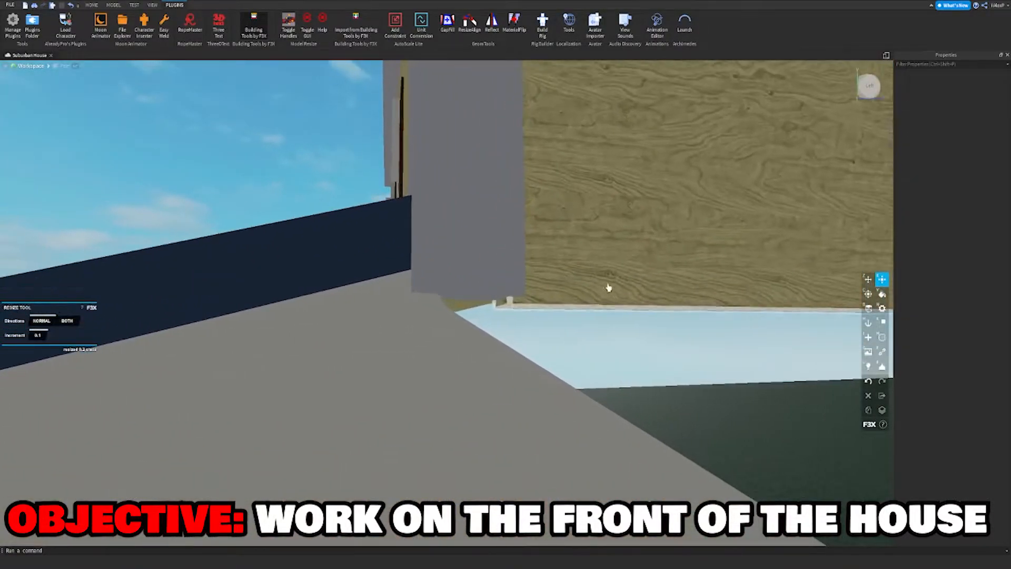
{"action": "left_click", "coordinate": [353, 315]}
{"action": "key", "text": "e"}
{"action": "right_click_drag", "start_coordinate": [353, 314], "coordinate": [354, 315]}
{"action": "left_click", "coordinate": [375, 199]}
{"action": "right_click_drag", "start_coordinate": [480, 189], "coordinate": [472, 212]}
{"action": "left_click", "coordinate": [471, 211], "text": "shift"}
{"action": "key", "text": "e"}
{"action": "right_click_drag", "start_coordinate": [485, 363], "coordinate": [485, 363]}
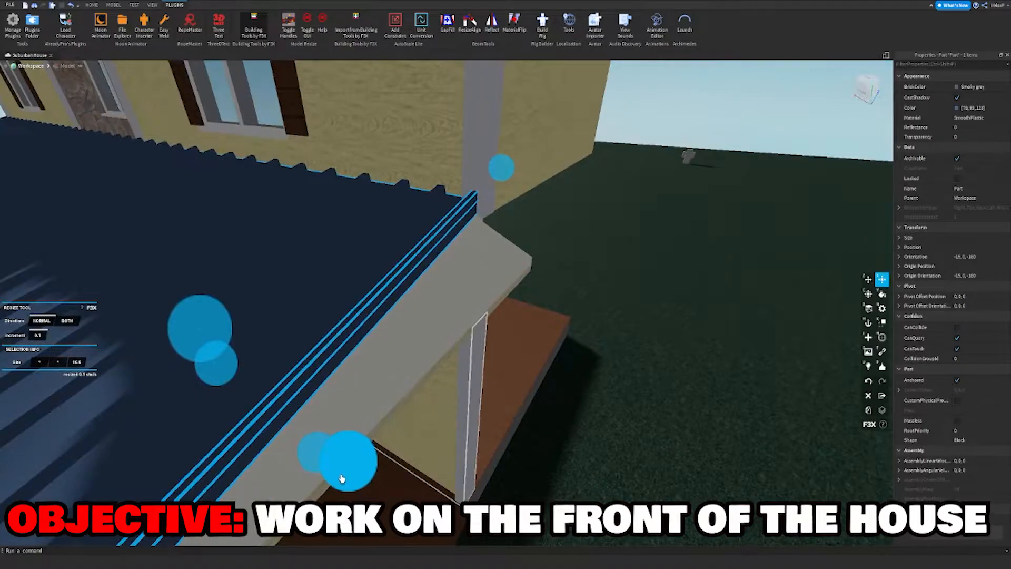
{"action": "left_click", "coordinate": [643, 364]}
Examine the joints between the porch roof and the corner trim at both ends of the house.
{"action": "right_click_drag", "start_coordinate": [644, 364], "coordinate": [643, 364]}
{"action": "key", "text": "s"}
{"action": "key", "text": "w"}
{"action": "key", "text": "a"}
{"action": "left_click", "coordinate": [449, 365]}
{"action": "right_click_drag", "start_coordinate": [460, 314], "coordinate": [461, 315]}
{"action": "key", "text": "a"}
{"action": "key", "text": "a"}
{"action": "right_click_drag", "start_coordinate": [488, 373], "coordinate": [489, 374]}
{"action": "key", "text": "s"}
{"action": "left_click", "coordinate": [640, 206]}
{"action": "key", "text": "d"}
{"action": "key", "text": "a"}
{"action": "key", "text": "w"}
{"action": "right_click_drag", "start_coordinate": [641, 206], "coordinate": [641, 205]}
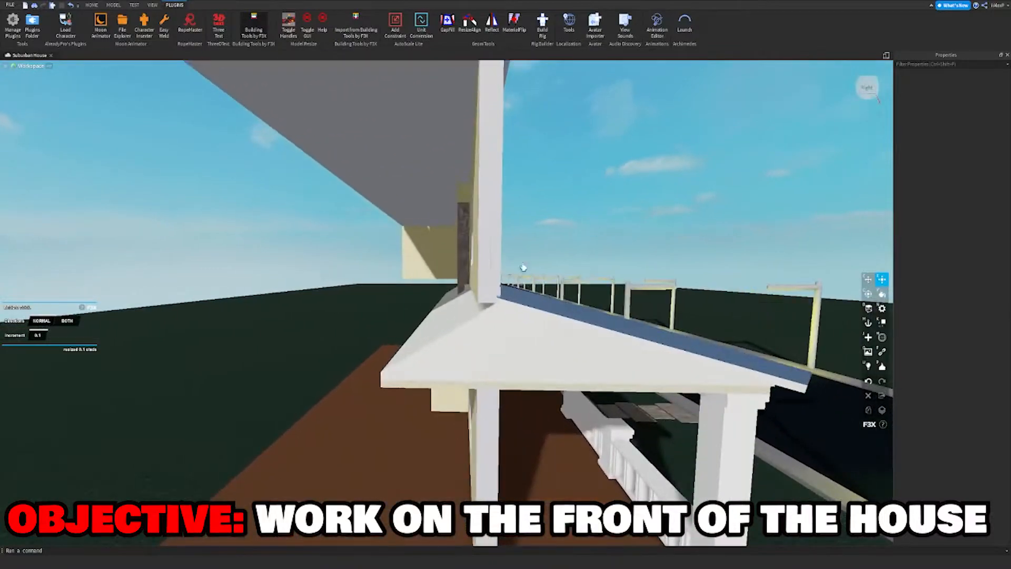
Extend the lower end of the grey upper corner trim at the opposite front corner down to the porch roof.
{"action": "key", "text": "a"}
{"action": "right_click_drag", "start_coordinate": [485, 336], "coordinate": [486, 336]}
{"action": "key", "text": "d"}
{"action": "right_click_drag", "start_coordinate": [652, 267], "coordinate": [652, 266]}
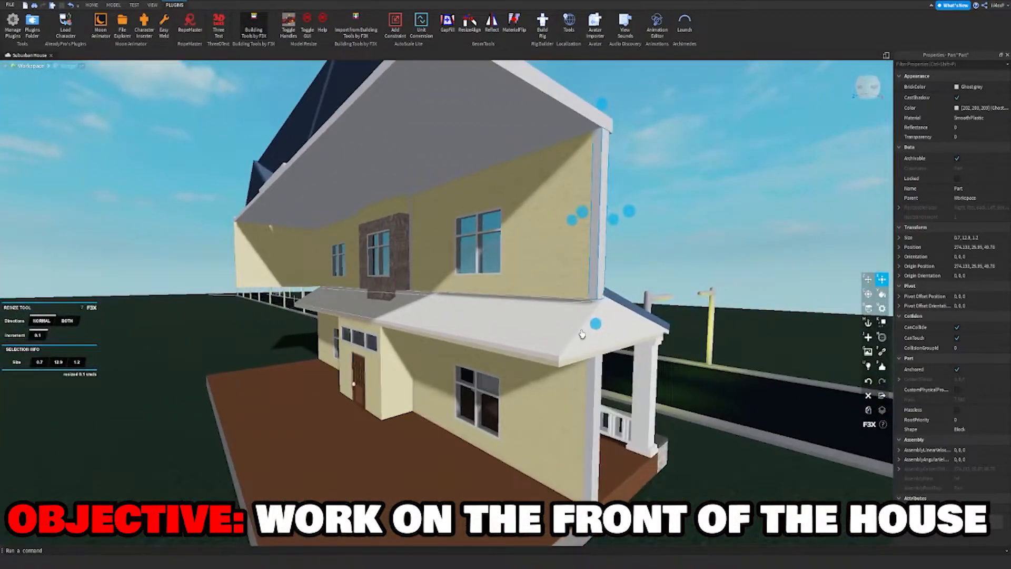
{"action": "left_click_drag", "start_coordinate": [596, 325], "coordinate": [595, 333]}
{"action": "left_click", "coordinate": [662, 210]}
Resize the two slate blue edge strips and the light grey slab at the porch roof's opposite end to align with the wedge.
{"action": "key", "text": "d"}
{"action": "right_click_drag", "start_coordinate": [655, 211], "coordinate": [655, 211]}
{"action": "key", "text": "w"}
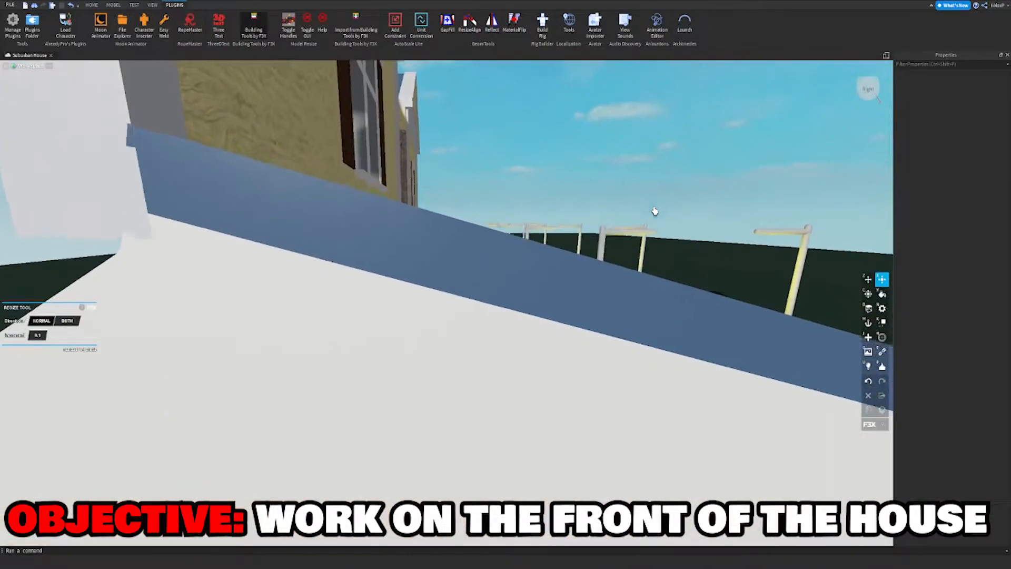
{"action": "key", "text": "s"}
{"action": "left_click", "coordinate": [474, 262]}
{"action": "left_click", "coordinate": [443, 279], "text": "shift"}
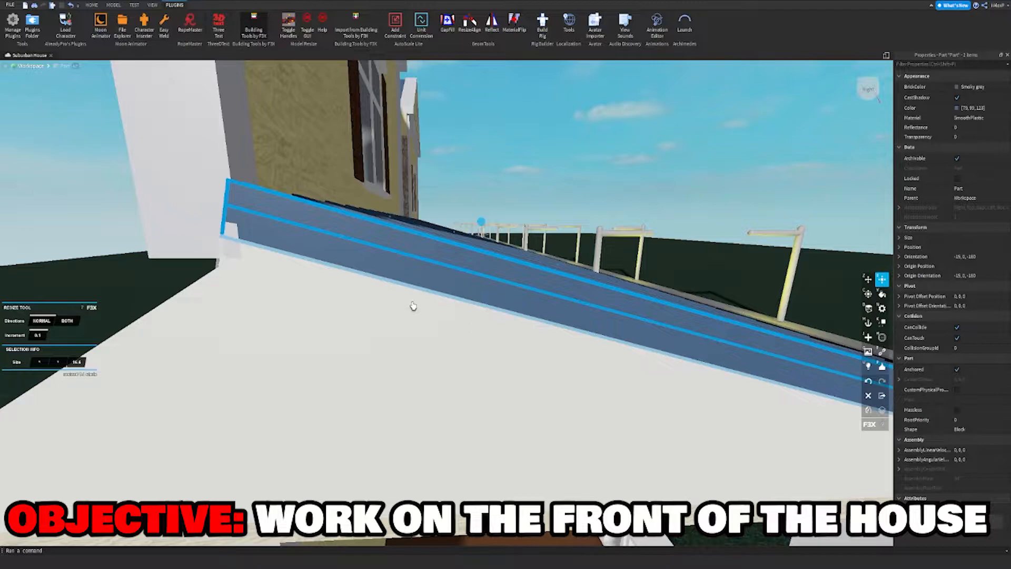
{"action": "left_click", "coordinate": [413, 306], "text": "shift"}
{"action": "right_click_drag", "start_coordinate": [413, 306], "coordinate": [425, 307]}
{"action": "key", "text": "s"}
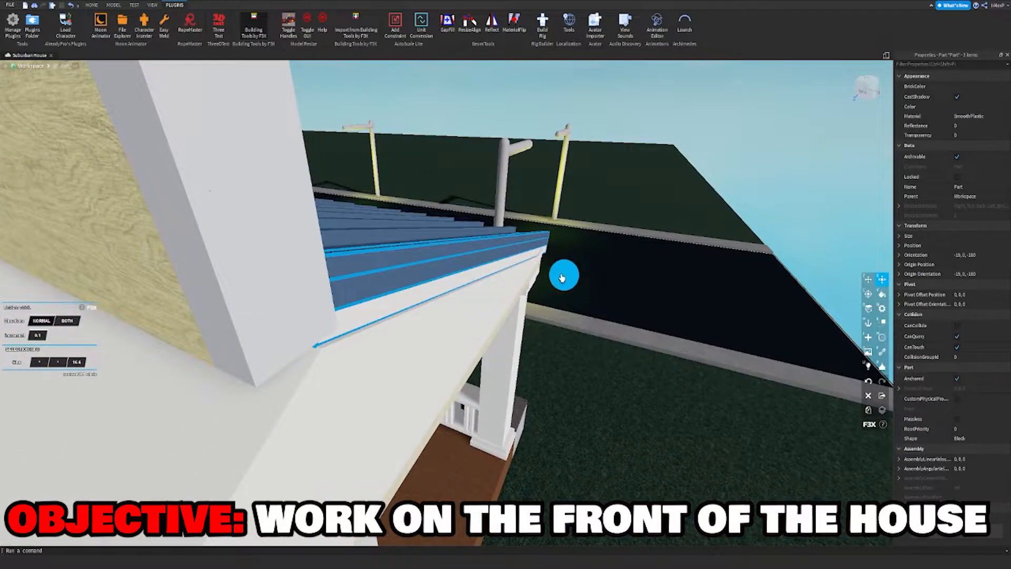
{"action": "left_click", "coordinate": [679, 180]}
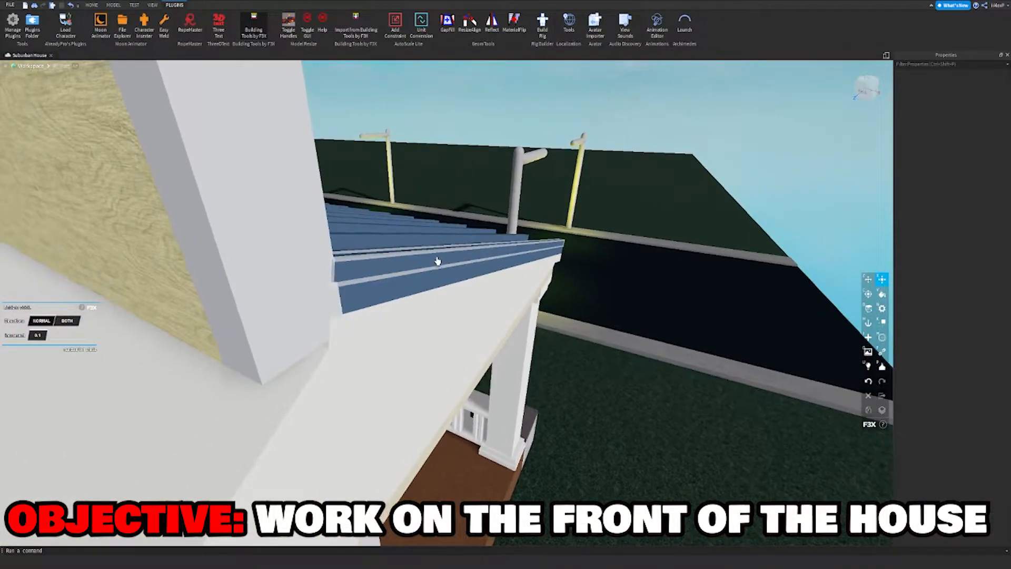
{"action": "left_click", "coordinate": [507, 269], "text": "shift"}
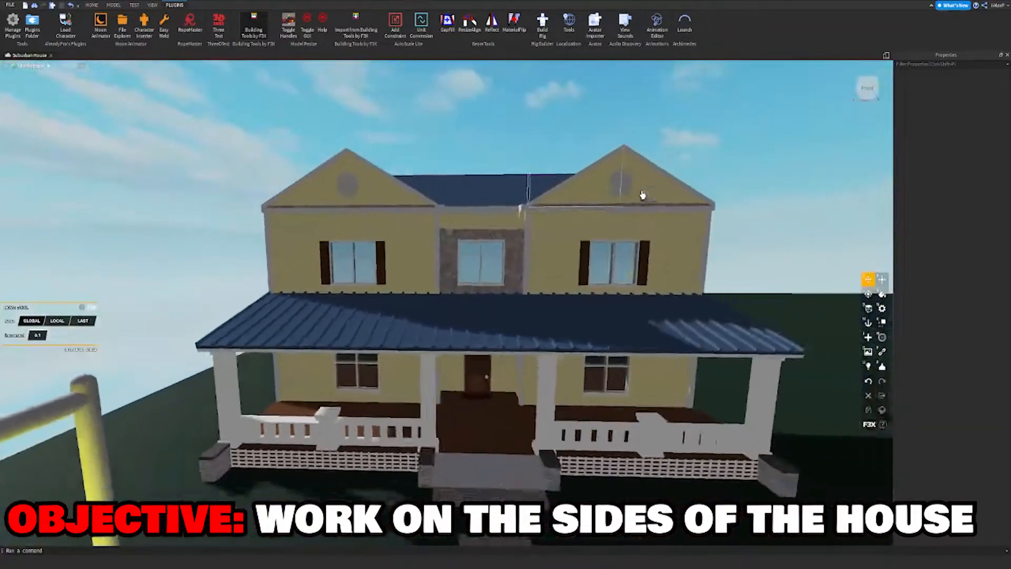
Duplicate the buttermilk upper side wall and move the copy across to the open opposite side of the house.
{"action": "key", "text": "s"}
{"action": "key", "text": "d"}
{"action": "right_click_drag", "start_coordinate": [627, 192], "coordinate": [620, 192]}
{"action": "key", "text": "w"}
{"action": "right_click_drag", "start_coordinate": [468, 312], "coordinate": [467, 312]}
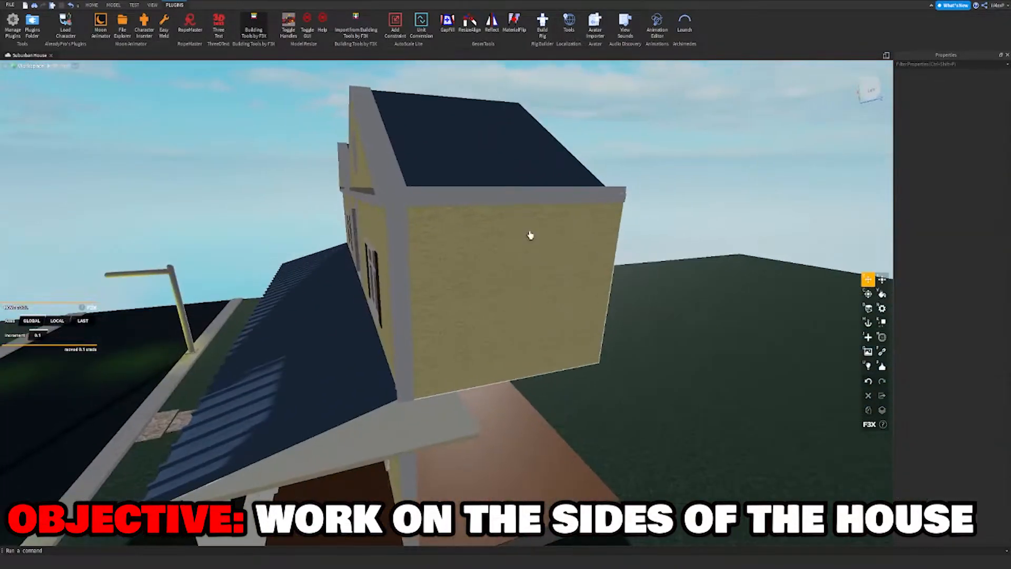
{"action": "left_click", "coordinate": [410, 300]}
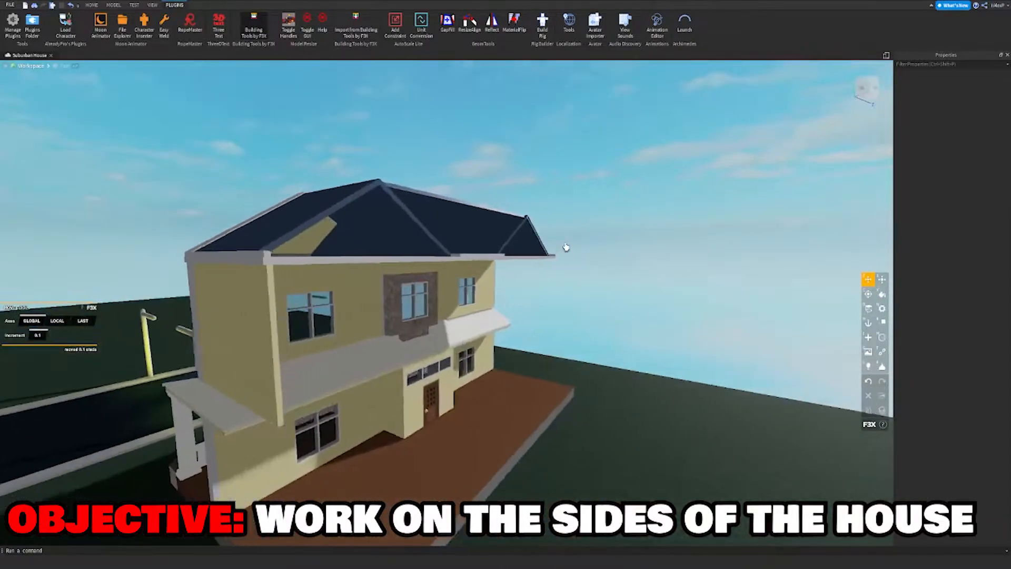
{"action": "right_click_drag", "start_coordinate": [566, 247], "coordinate": [516, 263]}
{"action": "key", "text": "d"}
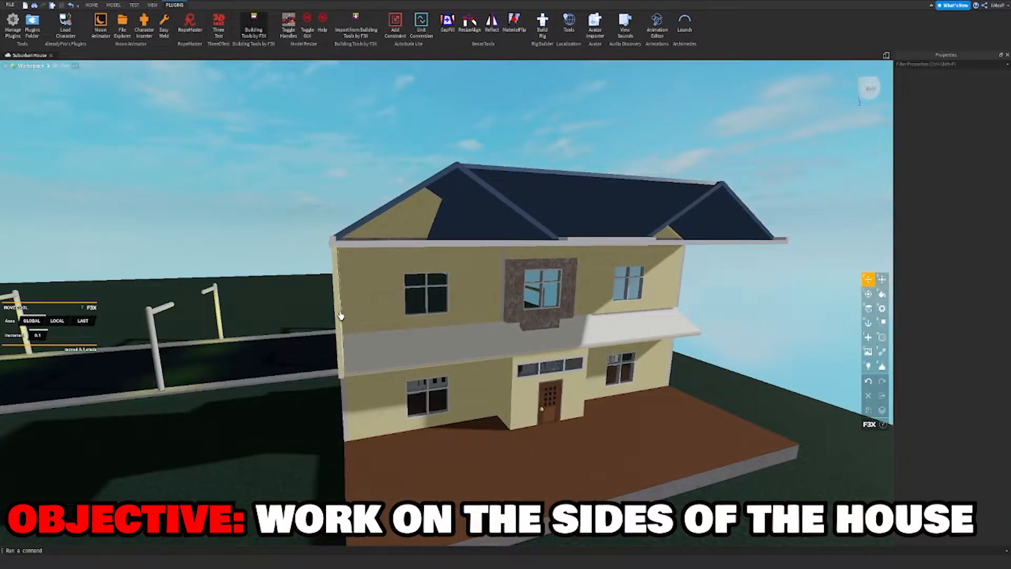
{"action": "left_click", "coordinate": [306, 299]}
{"action": "key", "text": "d"}
{"action": "left_click_drag", "start_coordinate": [304, 300], "coordinate": [443, 290]}
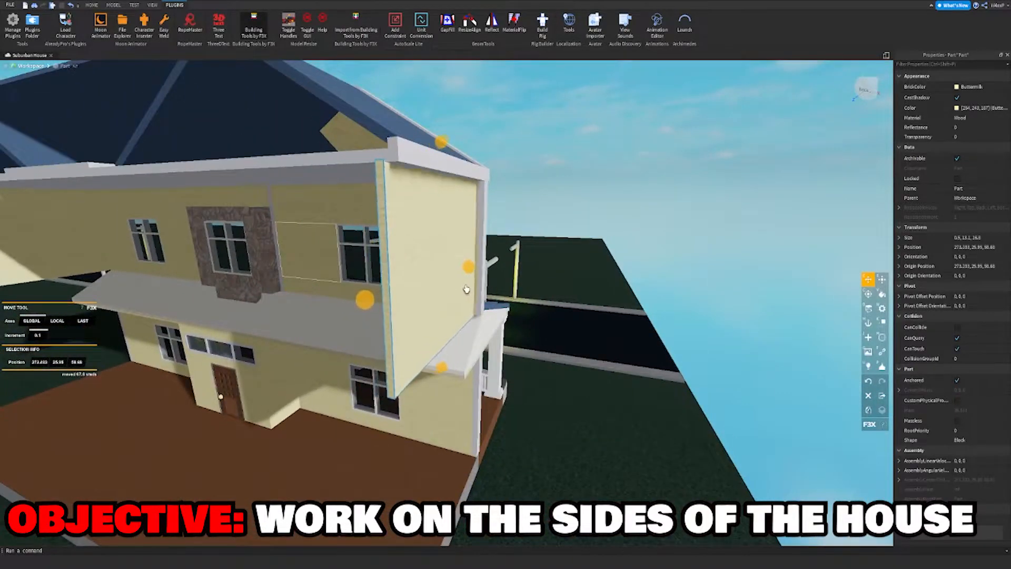
Adjust the copied side wall's sideways position against the corner trim and undo the last excess move.
{"action": "key", "text": "w"}
{"action": "right_click_drag", "start_coordinate": [432, 285], "coordinate": [432, 284]}
{"action": "key", "text": "s"}
{"action": "mouse_move", "coordinate": [649, 240]}
{"action": "right_mouse_down"}
{"action": "mouse_move", "coordinate": [623, 262]}
{"action": "mouse_move", "coordinate": [654, 257]}
{"action": "right_mouse_up"}
{"action": "key", "text": "ctrl+z"}
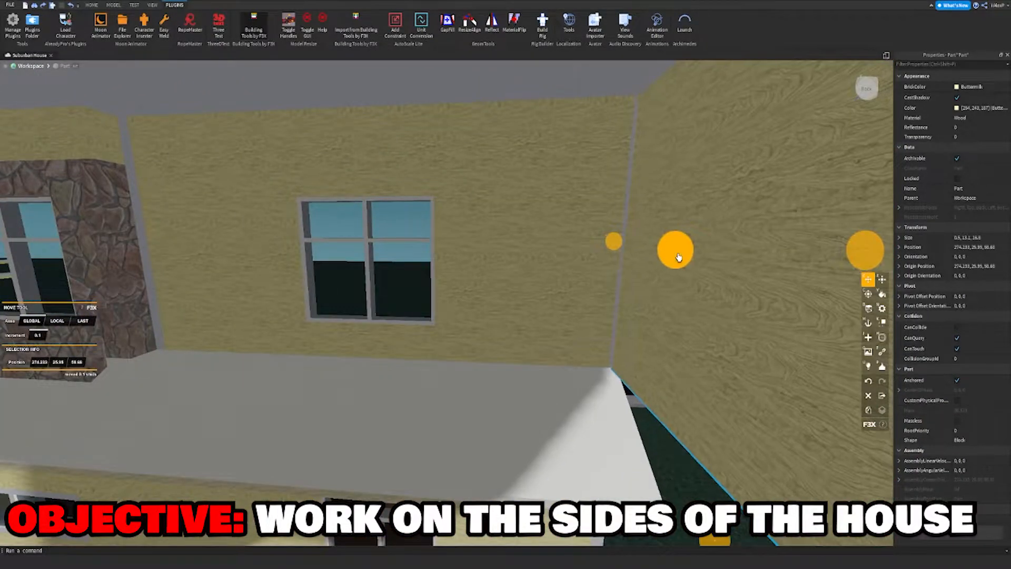
{"action": "right_click_drag", "start_coordinate": [670, 258], "coordinate": [616, 247]}
{"action": "left_click", "coordinate": [632, 248]}
{"action": "key", "text": "d"}
{"action": "scroll", "coordinate": [617, 247], "scroll_direction": "down", "scroll_amount": 8}
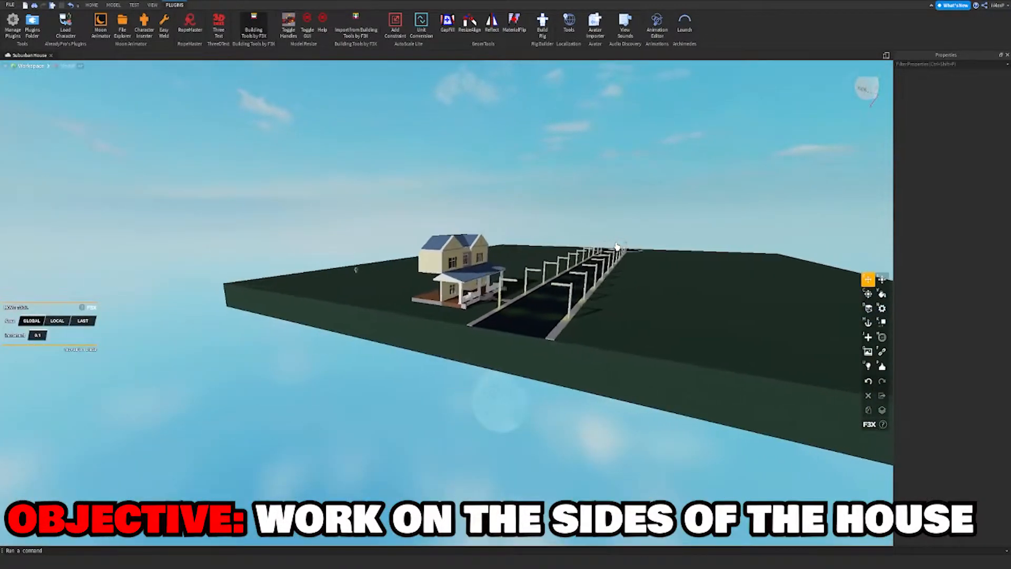
Examine the upper storey and its side walls from both sides of the house.
{"action": "scroll", "coordinate": [616, 247], "scroll_direction": "up", "scroll_amount": 10}
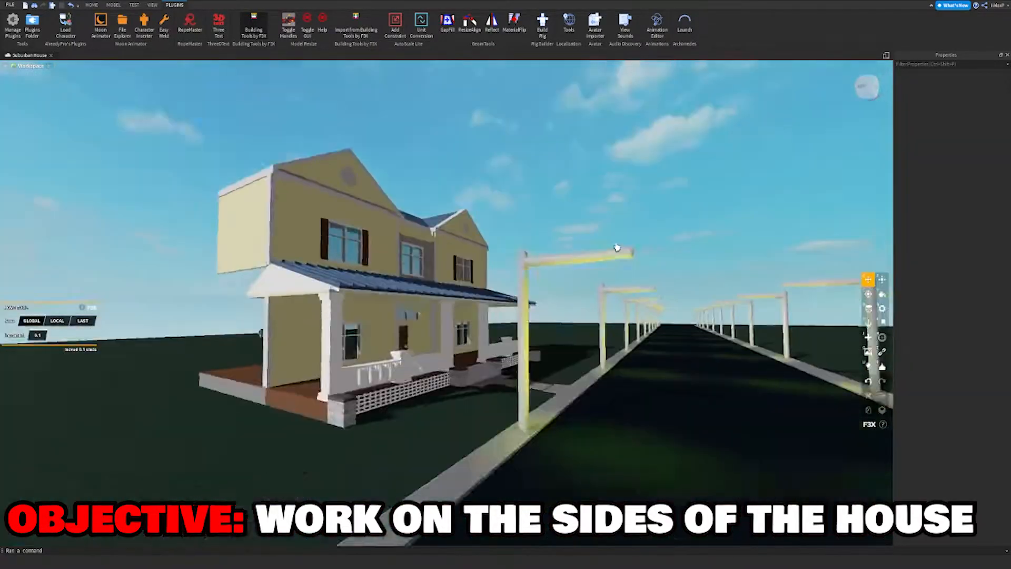
{"action": "key", "text": "d"}
{"action": "right_click_drag", "start_coordinate": [617, 247], "coordinate": [617, 247]}
{"action": "key", "text": "s"}
{"action": "key", "text": "d"}
{"action": "key", "text": "w"}
{"action": "key", "text": "s"}
{"action": "key", "text": "d"}
{"action": "key", "text": "w"}
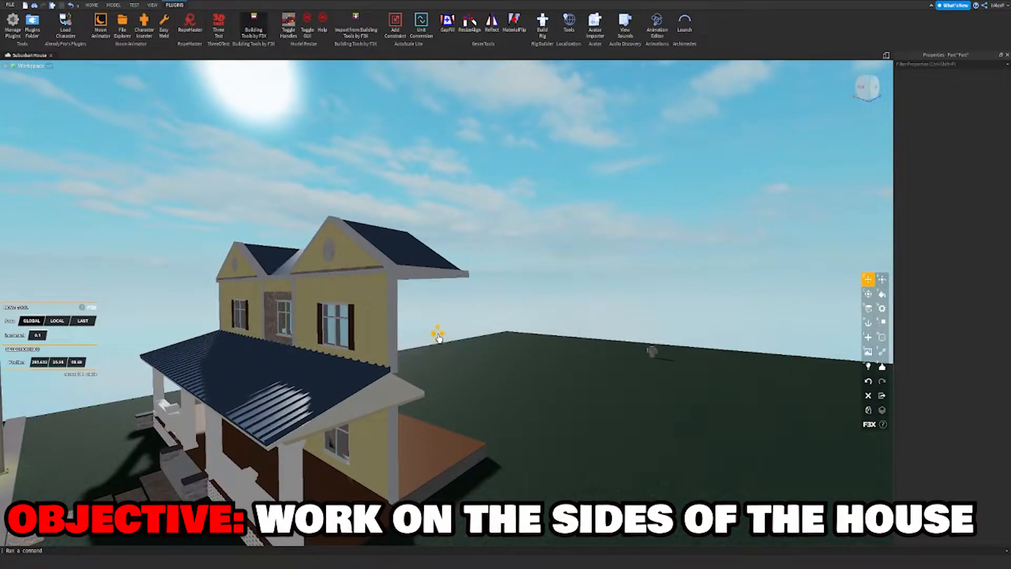
Try to lengthen the copied upper side wall together with the grey fascia strips above it toward the rear.
{"action": "left_click", "coordinate": [439, 337]}
{"action": "key", "text": "w"}
{"action": "right_click_drag", "start_coordinate": [451, 337], "coordinate": [451, 337]}
{"action": "key", "text": "d"}
{"action": "key", "text": "x"}
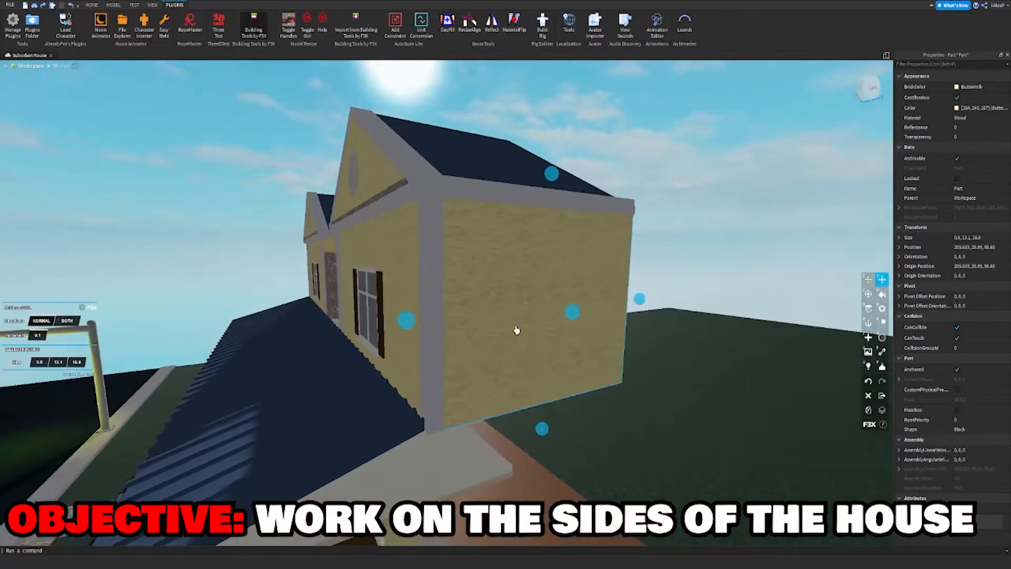
{"action": "key", "text": "d"}
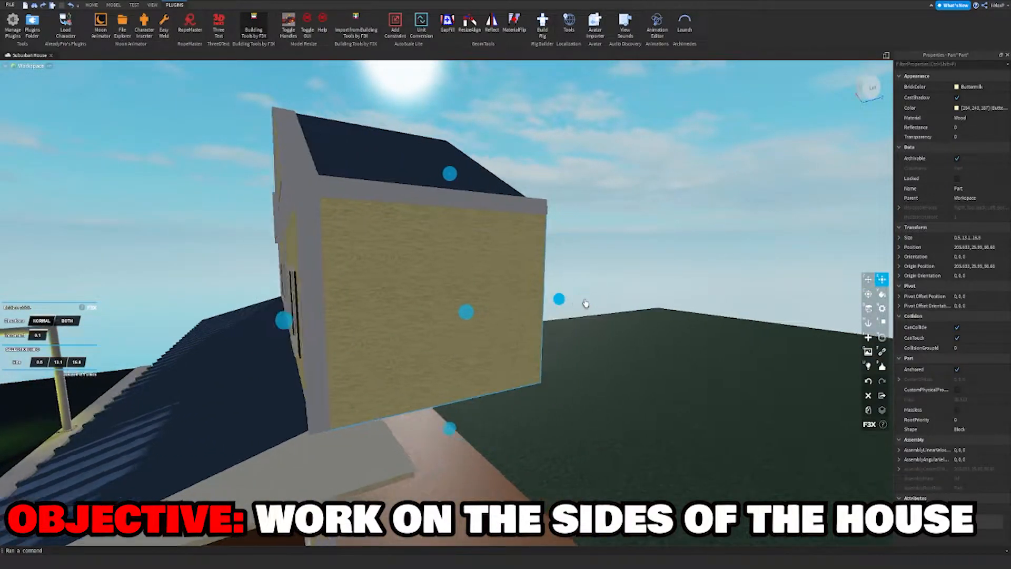
{"action": "right_click_drag", "start_coordinate": [586, 301], "coordinate": [585, 302]}
{"action": "left_click", "coordinate": [392, 197], "text": "shift"}
{"action": "left_click_drag", "start_coordinate": [460, 197], "coordinate": [473, 199]}
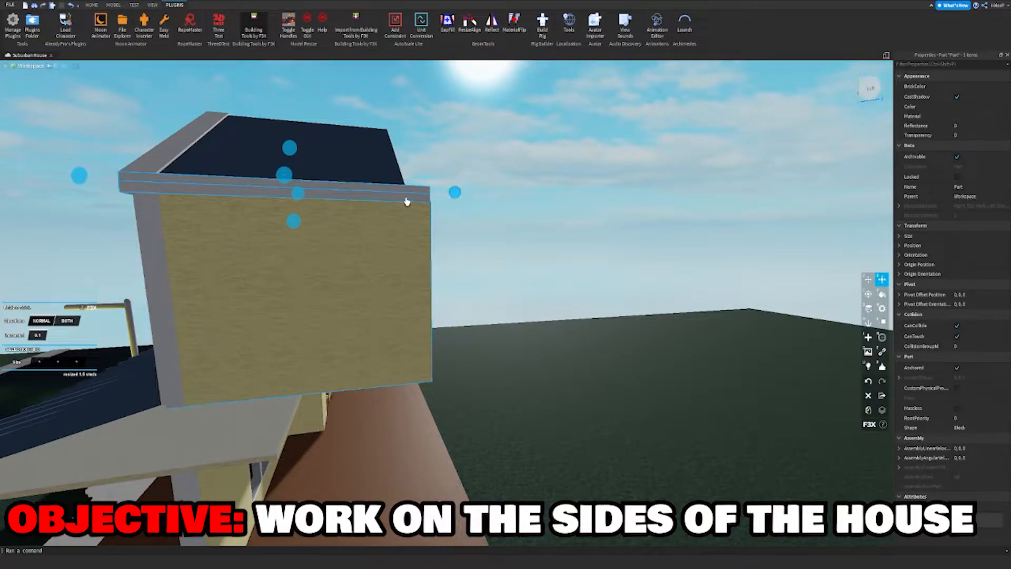
{"action": "left_click_drag", "start_coordinate": [454, 287], "coordinate": [475, 293]}
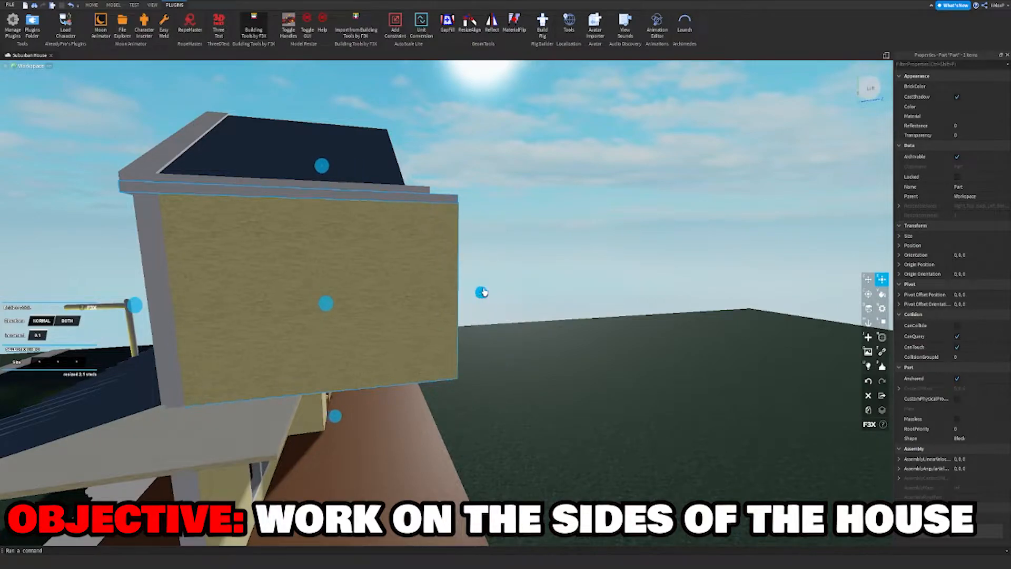
{"action": "key", "text": "s"}
{"action": "key", "text": "a"}
{"action": "mouse_move", "coordinate": [544, 275]}
{"action": "right_mouse_down"}
{"action": "mouse_move", "coordinate": [580, 278]}
{"action": "mouse_move", "coordinate": [559, 268]}
{"action": "right_mouse_up"}
{"action": "left_click", "coordinate": [589, 270]}
Duplicate the grey front corner trim and move the copy about 17 studs back to the side wall's rear edge.
{"action": "key", "text": "w"}
{"action": "key", "text": "a"}
{"action": "left_click", "coordinate": [499, 316]}
{"action": "key", "text": "z"}
{"action": "right_click_drag", "start_coordinate": [498, 316], "coordinate": [503, 316]}
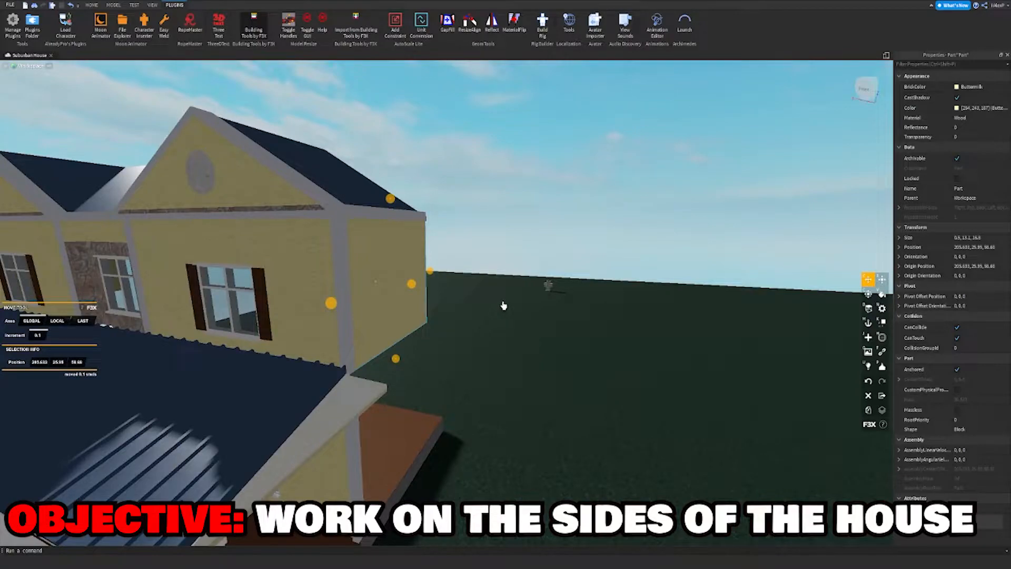
{"action": "left_click", "coordinate": [474, 306]}
{"action": "left_click", "coordinate": [348, 319]}
{"action": "key", "text": "d"}
{"action": "right_click_drag", "start_coordinate": [349, 319], "coordinate": [354, 314]}
{"action": "key", "text": "ctrl+d"}
{"action": "key", "text": "d"}
{"action": "left_click_drag", "start_coordinate": [399, 310], "coordinate": [458, 308]}
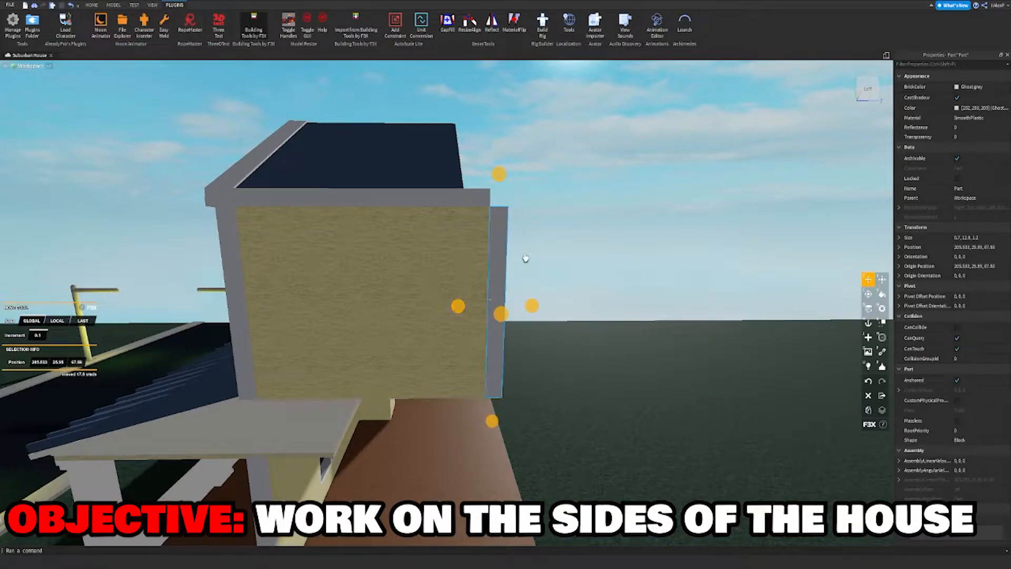
Extend the two grey fascia strips above the side wall 1.2 studs rearward over the copied corner trim.
{"action": "left_click", "coordinate": [488, 204]}
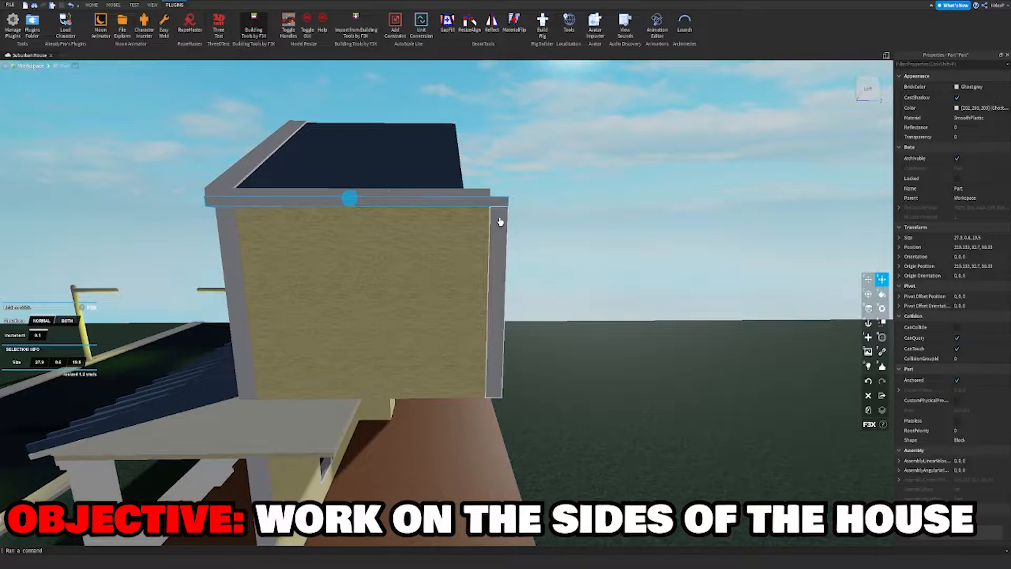
{"action": "left_click", "coordinate": [477, 195]}
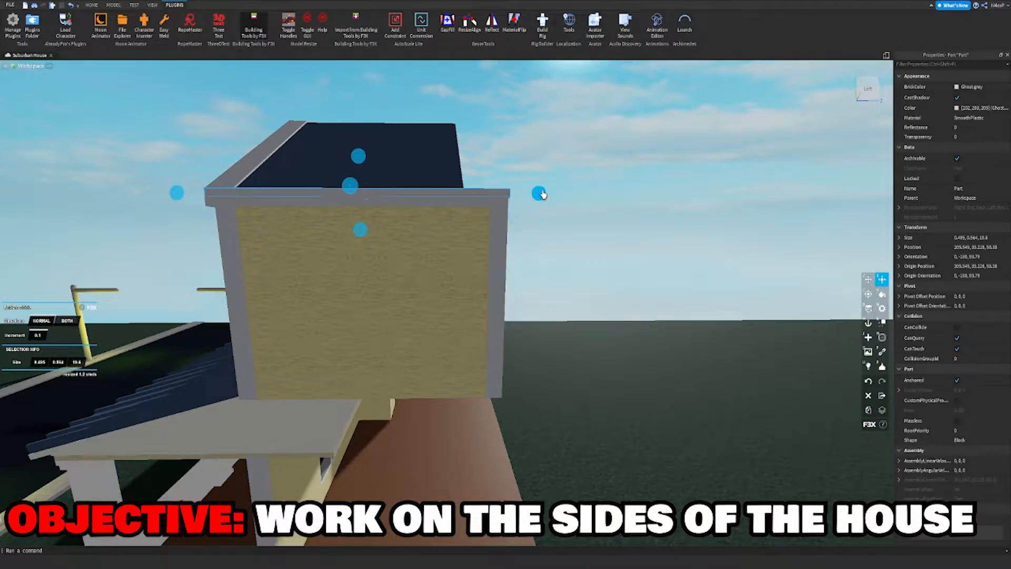
{"action": "key", "text": "s"}
{"action": "left_click", "coordinate": [563, 183]}
Try to extend the slate blue slopes of both gables toward the rear as one selection.
{"action": "key", "text": "z"}
{"action": "key", "text": "a"}
{"action": "right_click_drag", "start_coordinate": [564, 183], "coordinate": [563, 183]}
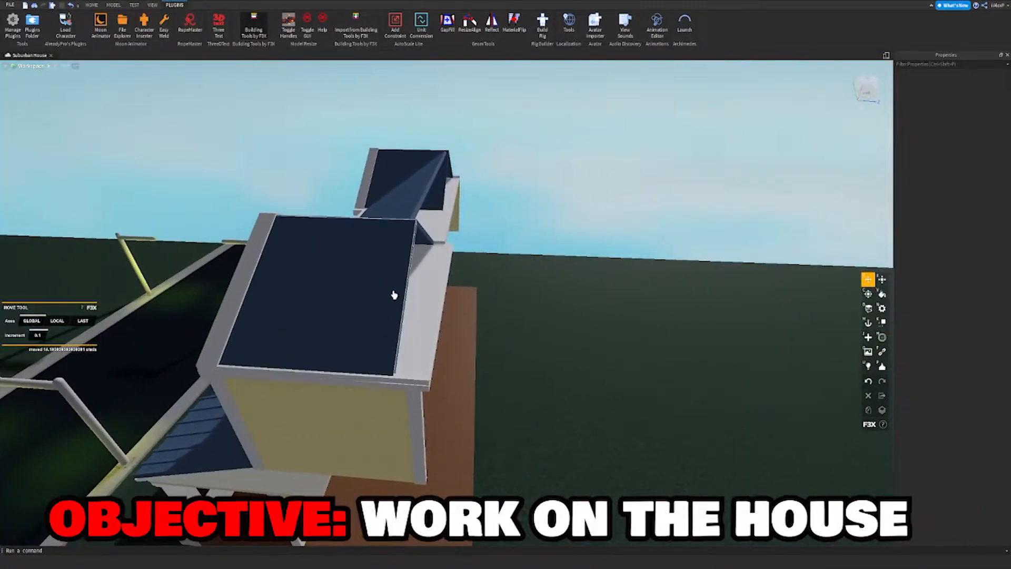
{"action": "left_click", "coordinate": [393, 287]}
{"action": "right_click_drag", "start_coordinate": [393, 287], "coordinate": [414, 263]}
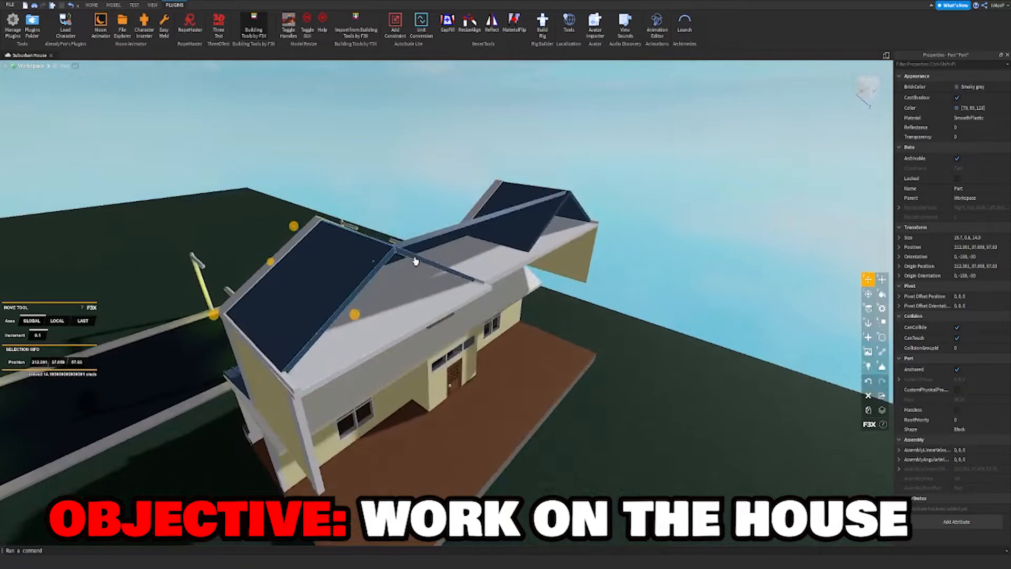
{"action": "left_click", "coordinate": [416, 261], "text": "shift"}
{"action": "key", "text": "a"}
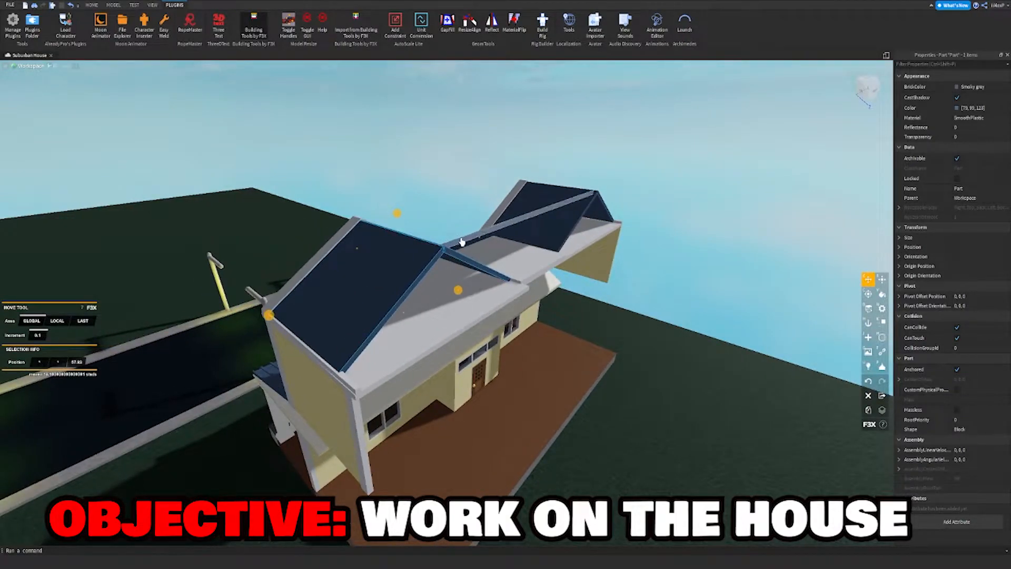
{"action": "left_click", "coordinate": [597, 213], "text": "shift"}
{"action": "right_click_drag", "start_coordinate": [596, 212], "coordinate": [596, 214]}
{"action": "key", "text": "a"}
{"action": "key", "text": "x"}
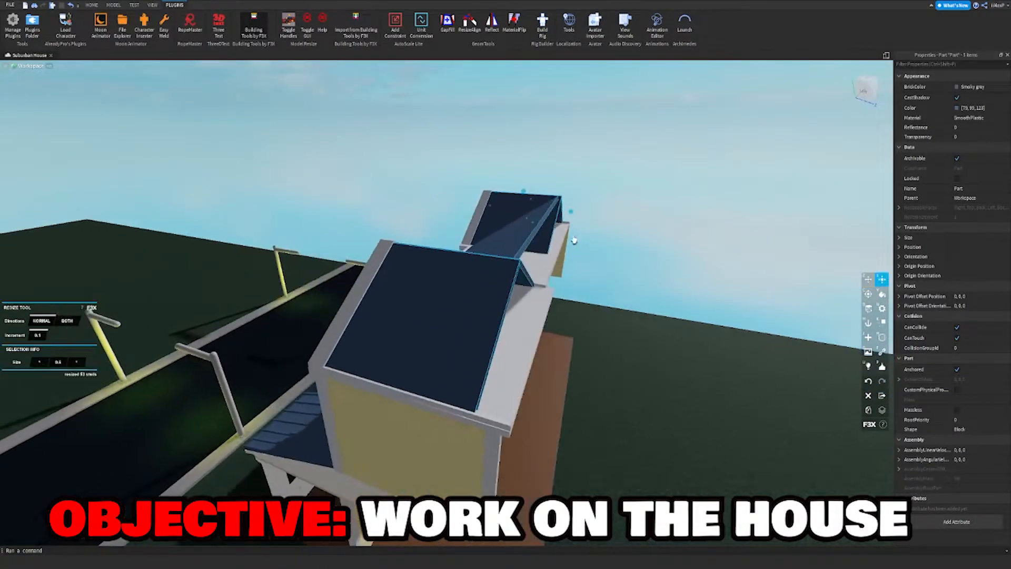
{"action": "left_click_drag", "start_coordinate": [572, 213], "coordinate": [622, 220]}
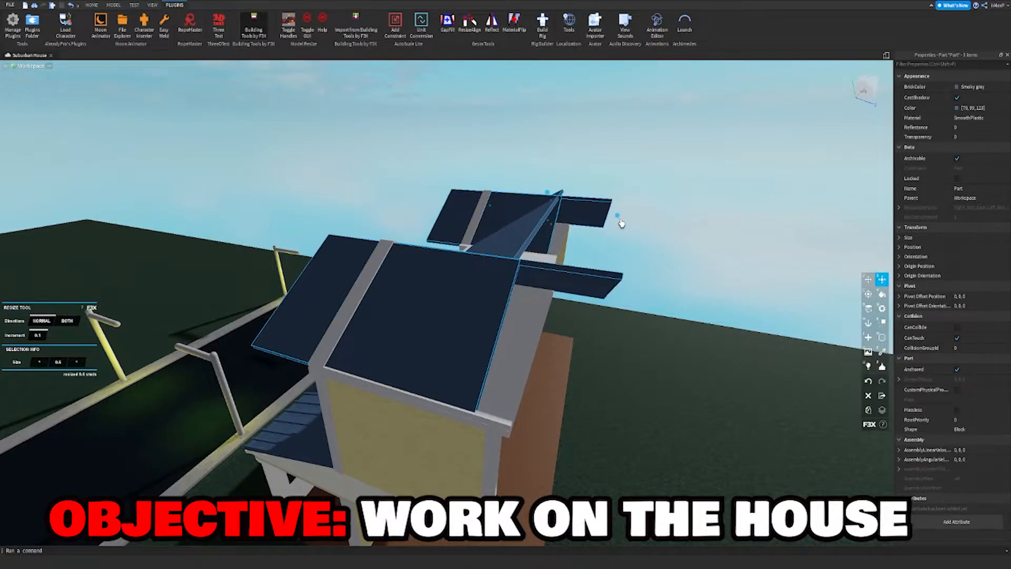
{"action": "key", "text": "ctrl+z"}
Try to extend only the near gable's two slate blue slopes toward the rear.
{"action": "left_click", "coordinate": [631, 221]}
{"action": "left_click", "coordinate": [526, 284], "text": "shift"}
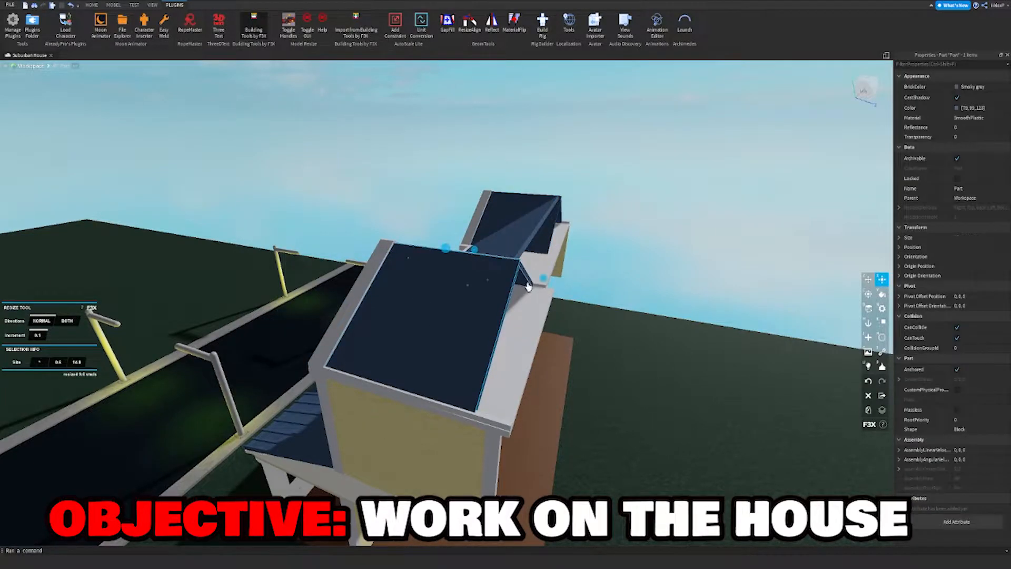
{"action": "left_click_drag", "start_coordinate": [544, 282], "coordinate": [602, 287]}
{"action": "key", "text": "ctrl+z"}
{"action": "left_click", "coordinate": [639, 255]}
{"action": "key", "text": "d"}
{"action": "left_click", "coordinate": [422, 328]}
{"action": "middle_click_drag", "start_coordinate": [422, 329], "coordinate": [523, 333]}
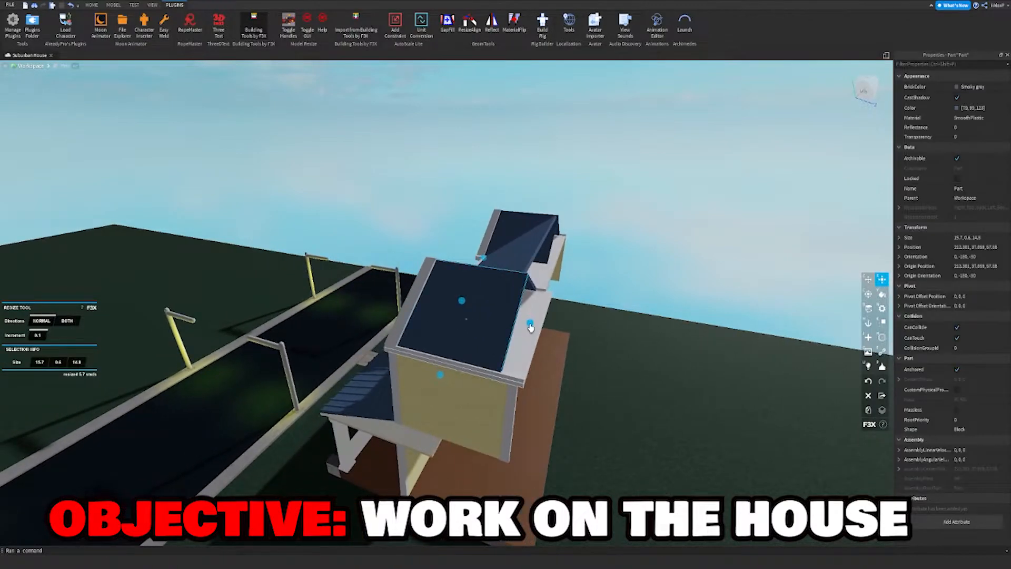
Extend the light grey eave slabs behind the house's centre section outward toward the rear.
{"action": "key", "text": "w"}
{"action": "key", "text": "d"}
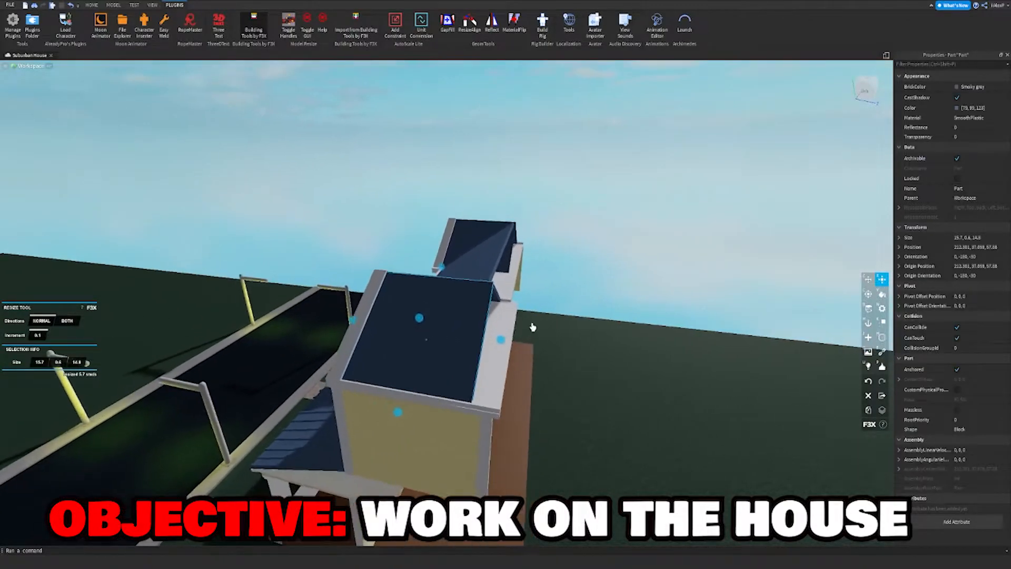
{"action": "right_click_drag", "start_coordinate": [532, 327], "coordinate": [487, 307]}
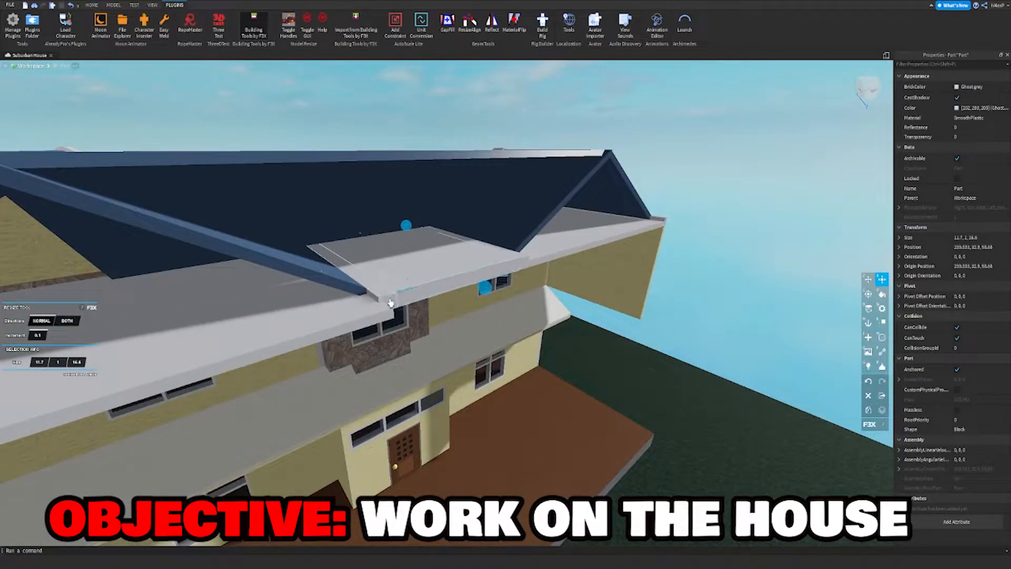
{"action": "key", "text": "a"}
{"action": "right_click_drag", "start_coordinate": [522, 266], "coordinate": [560, 282]}
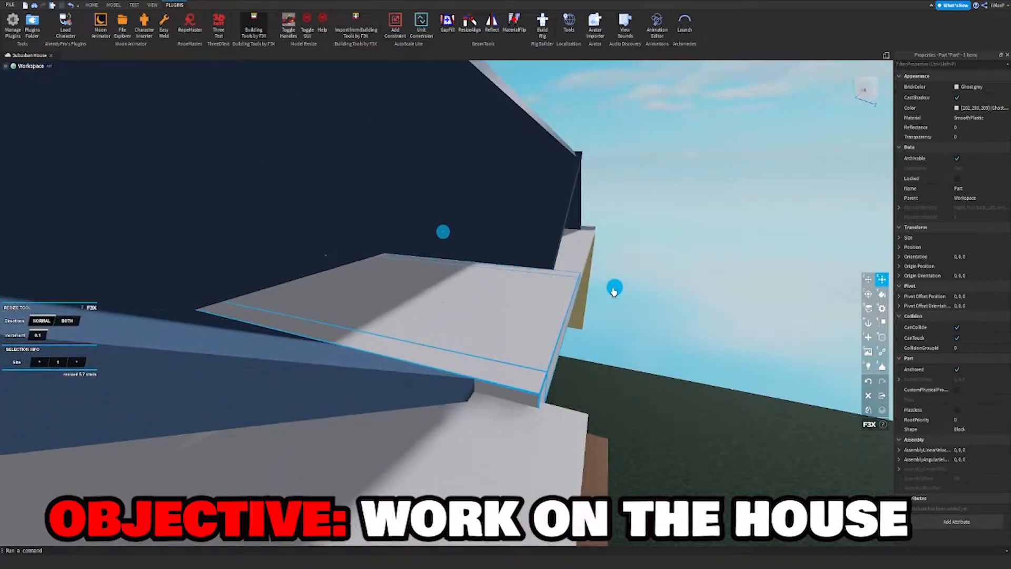
{"action": "left_click_drag", "start_coordinate": [614, 291], "coordinate": [639, 290]}
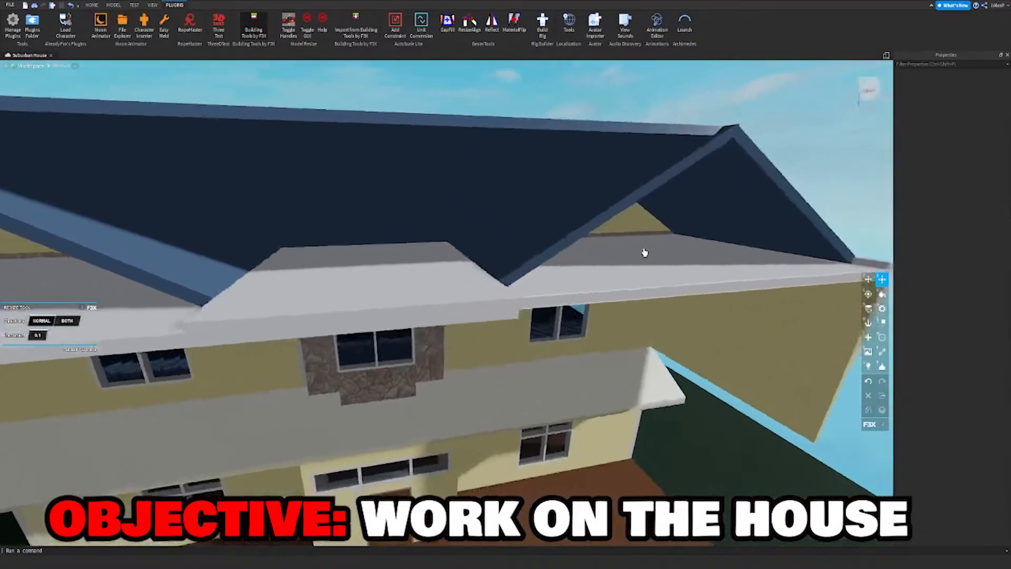
Extend the two grey fascia strips above the opposite side wall 1.2 studs toward the rear.
{"action": "key", "text": "w"}
{"action": "right_click_drag", "start_coordinate": [551, 293], "coordinate": [545, 304]}
{"action": "key", "text": "s"}
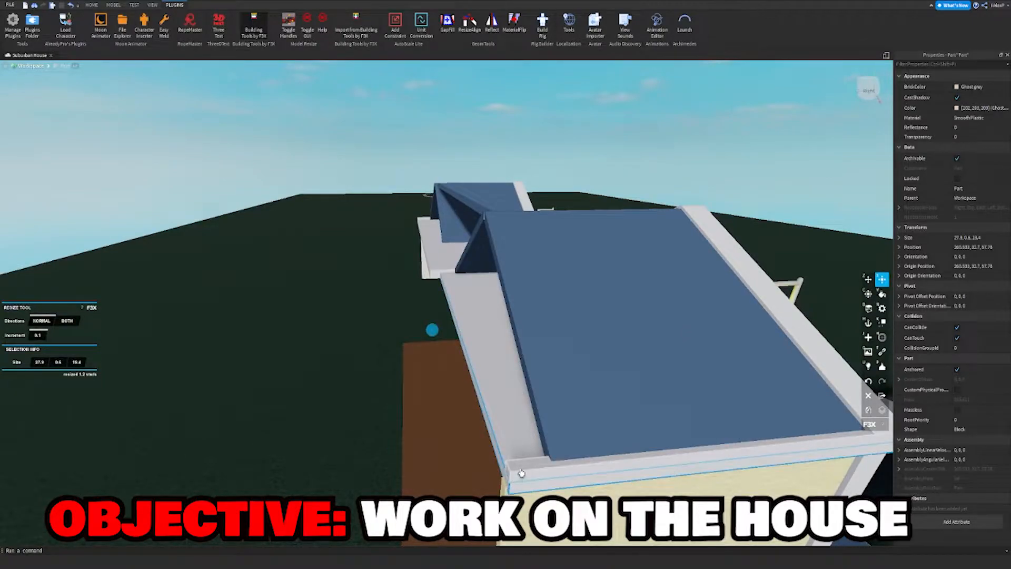
{"action": "left_click_drag", "start_coordinate": [456, 474], "coordinate": [449, 477]}
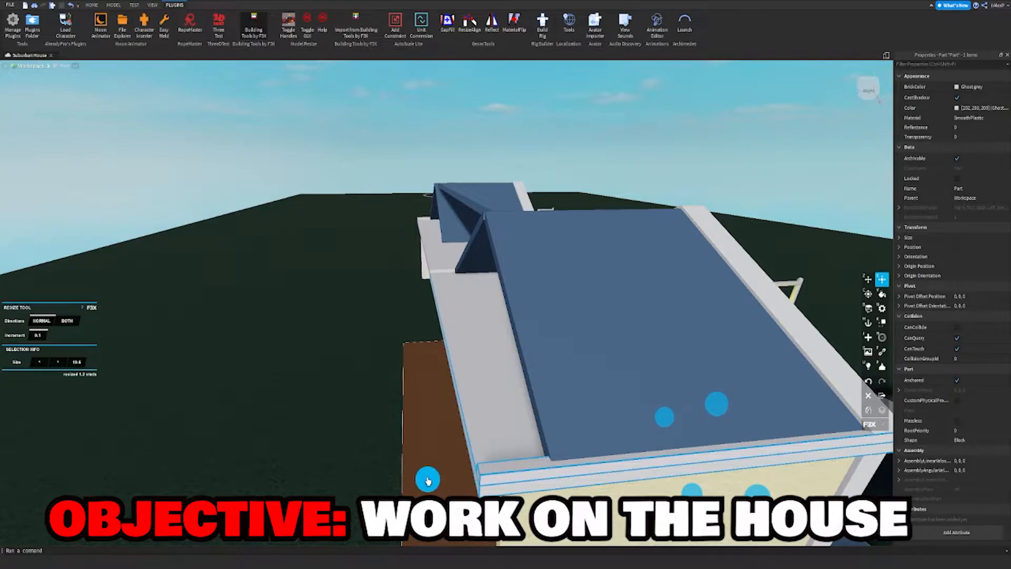
Lengthen both buttermilk upper side walls to about 18 studs so they reach the rear end of the fascia strips.
{"action": "key", "text": "s"}
{"action": "key", "text": "d"}
{"action": "key", "text": "a"}
{"action": "key", "text": "a"}
{"action": "key", "text": "w"}
{"action": "right_click_drag", "start_coordinate": [381, 348], "coordinate": [383, 348]}
{"action": "key", "text": "a"}
{"action": "left_click", "coordinate": [345, 334]}
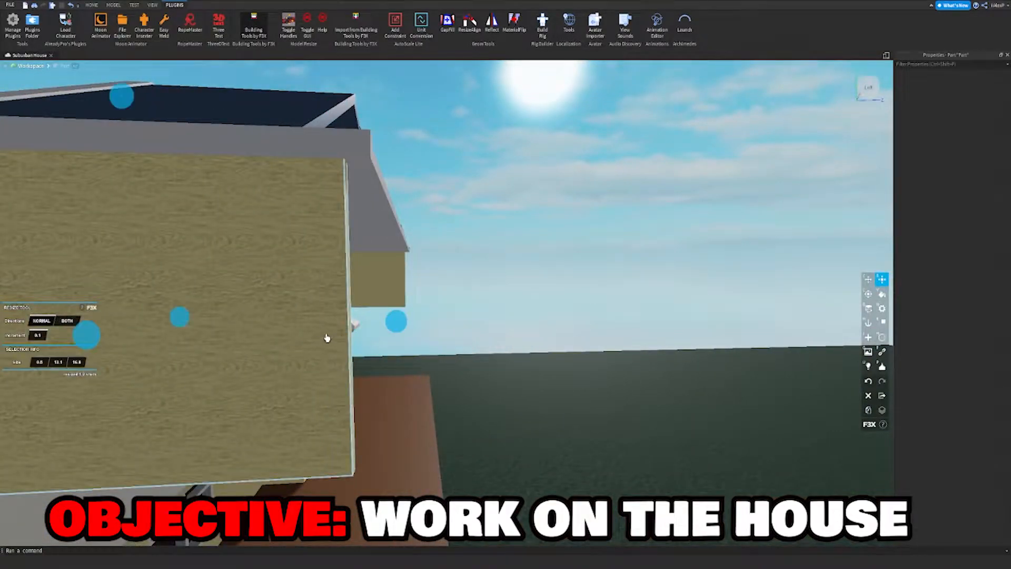
{"action": "left_click_drag", "start_coordinate": [413, 280], "coordinate": [419, 281]}
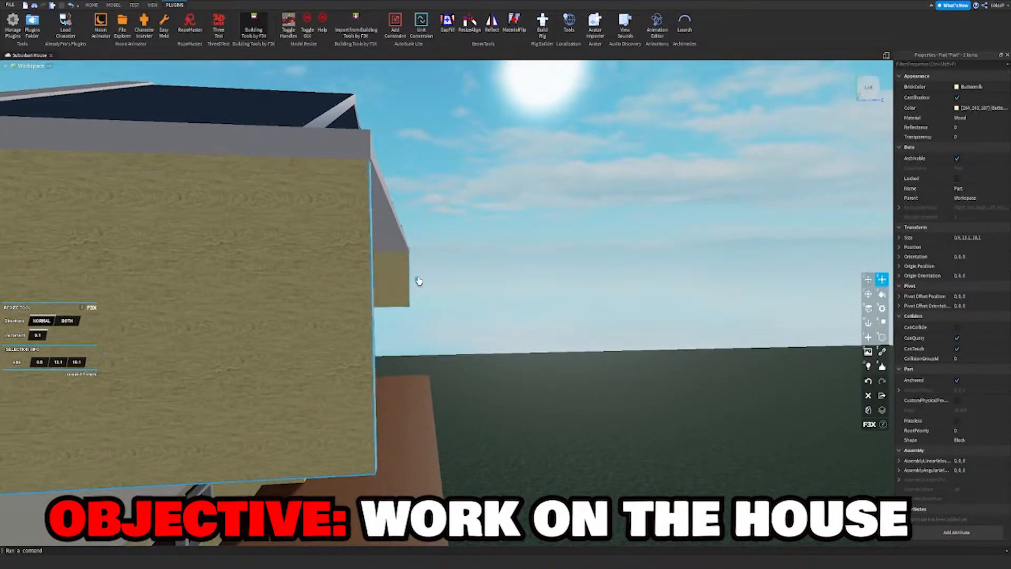
Adjust the rear edge of the slate blue gable slope above the upper side wall.
{"action": "key", "text": "s"}
{"action": "key", "text": "z"}
{"action": "key", "text": "a"}
{"action": "left_click", "coordinate": [460, 250]}
{"action": "right_click_drag", "start_coordinate": [458, 250], "coordinate": [459, 250]}
{"action": "key", "text": "w"}
{"action": "left_click", "coordinate": [415, 336]}
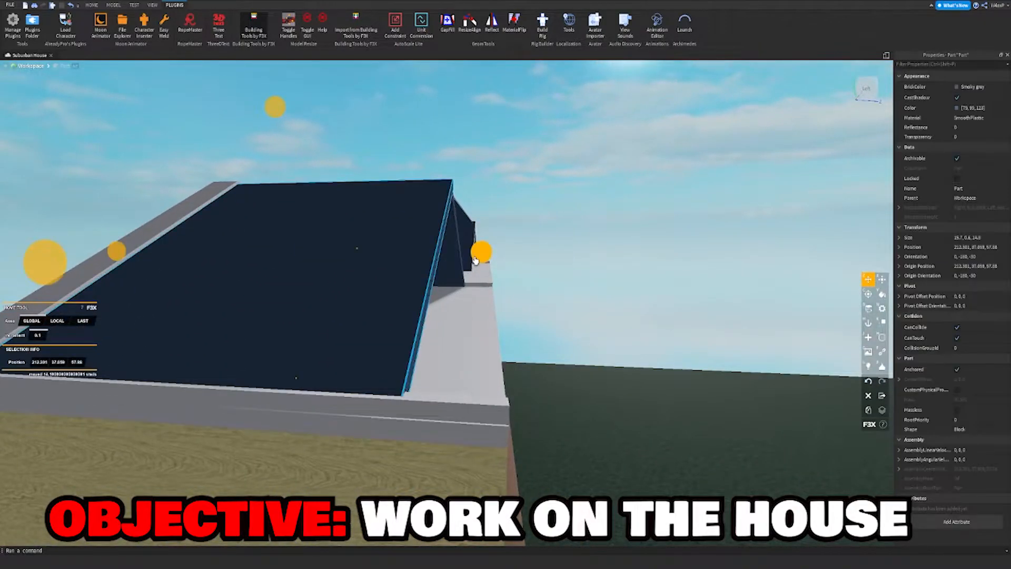
{"action": "left_click_drag", "start_coordinate": [486, 261], "coordinate": [549, 251]}
{"action": "left_click", "coordinate": [566, 226]}
Resize the inner gable slope and the slate blue centre roof panel at the rear of the house.
{"action": "key", "text": "d"}
{"action": "right_click_drag", "start_coordinate": [563, 224], "coordinate": [530, 252]}
{"action": "key", "text": "w"}
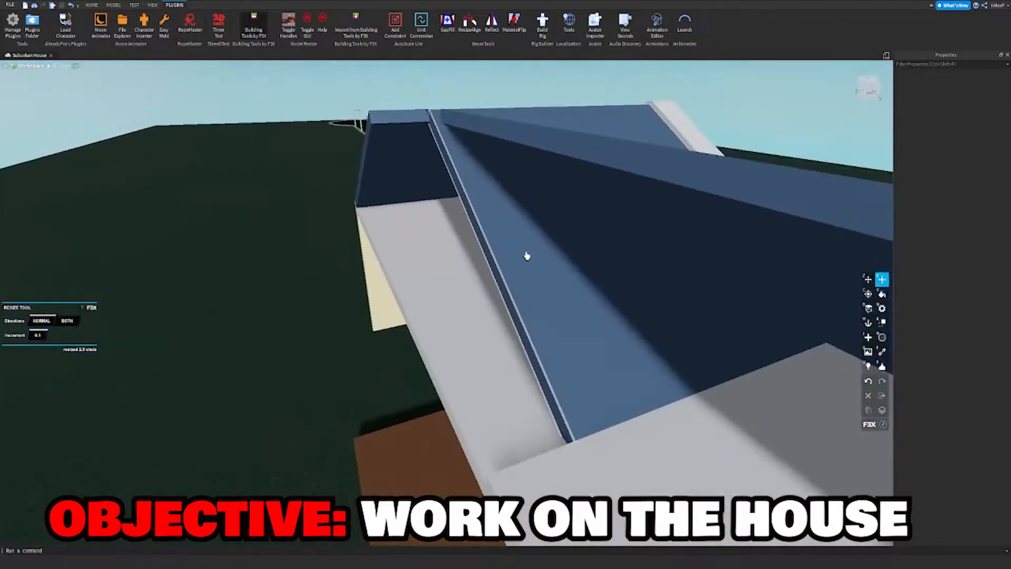
{"action": "left_click", "coordinate": [529, 252]}
{"action": "key", "text": "d"}
{"action": "left_click_drag", "start_coordinate": [361, 247], "coordinate": [285, 281]}
{"action": "right_click_drag", "start_coordinate": [552, 185], "coordinate": [444, 301]}
{"action": "left_click", "coordinate": [443, 302]}
{"action": "key", "text": "d"}
{"action": "left_click_drag", "start_coordinate": [351, 205], "coordinate": [365, 209]}
Rotate the rear centre roof panel by 15 degrees to give it a shallower slope.
{"action": "key", "text": "a"}
{"action": "right_click_drag", "start_coordinate": [365, 210], "coordinate": [377, 217]}
{"action": "key", "text": "a"}
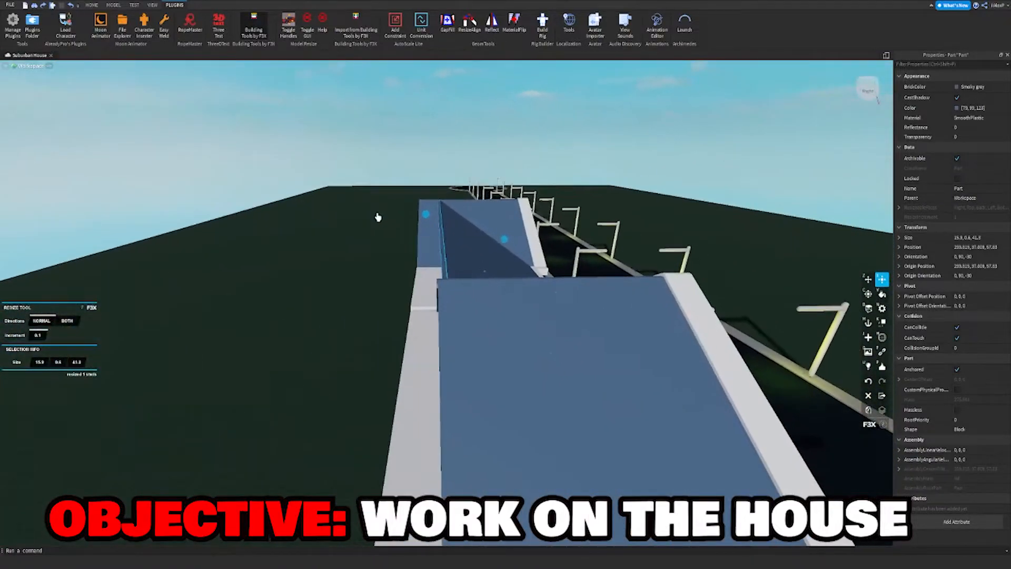
{"action": "key", "text": "s"}
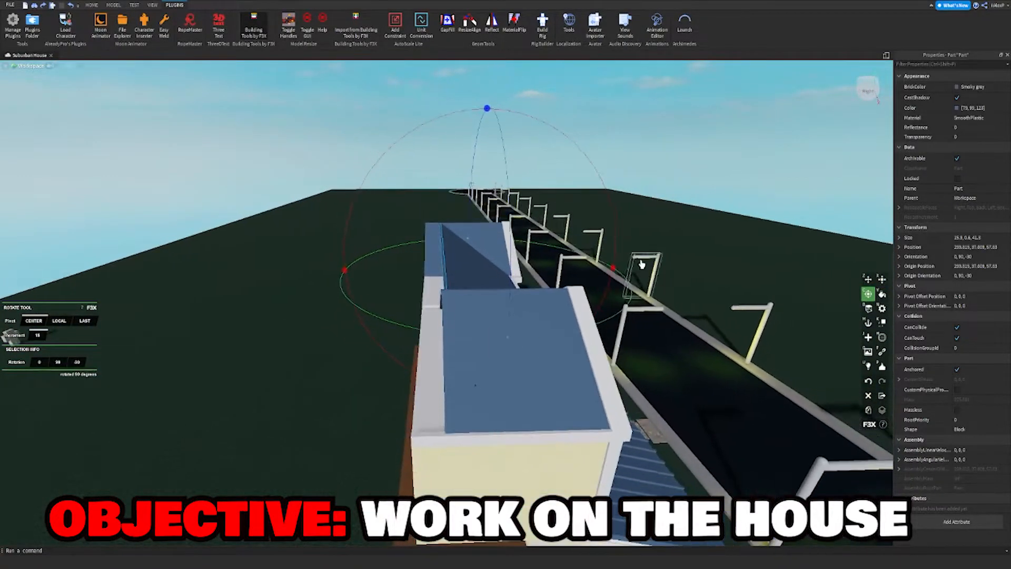
{"action": "left_click_drag", "start_coordinate": [345, 275], "coordinate": [334, 302]}
{"action": "key", "text": "z"}
Lower the rotated centre roof panel and shift it horizontally into line with the roof ridge.
{"action": "key", "text": "d"}
{"action": "key", "text": "w"}
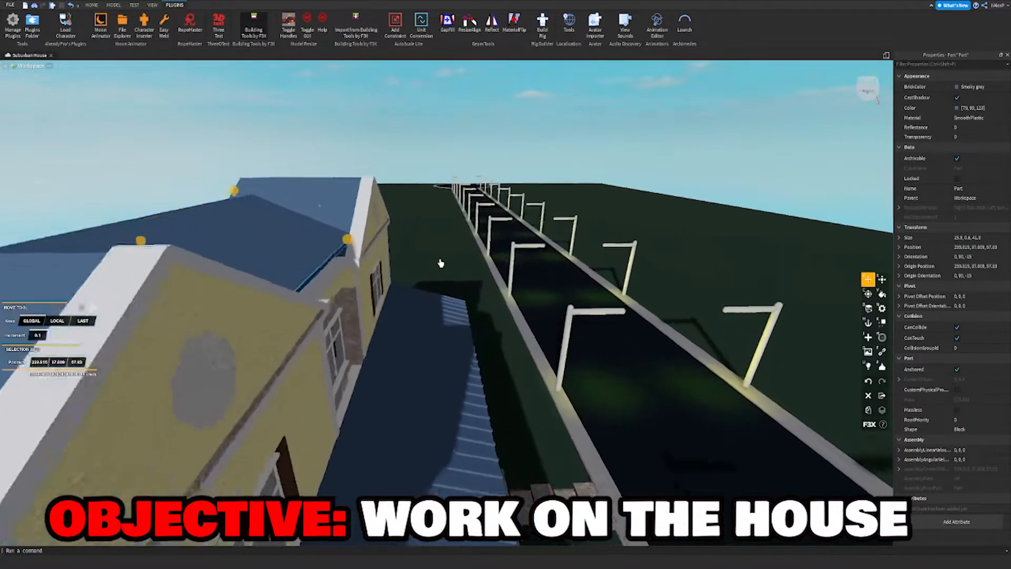
{"action": "right_click_drag", "start_coordinate": [374, 248], "coordinate": [373, 248]}
{"action": "left_click_drag", "start_coordinate": [399, 225], "coordinate": [392, 270]}
{"action": "left_click_drag", "start_coordinate": [635, 414], "coordinate": [624, 417]}
{"action": "key", "text": "w"}
{"action": "right_click_drag", "start_coordinate": [624, 417], "coordinate": [625, 416]}
{"action": "key", "text": "s"}
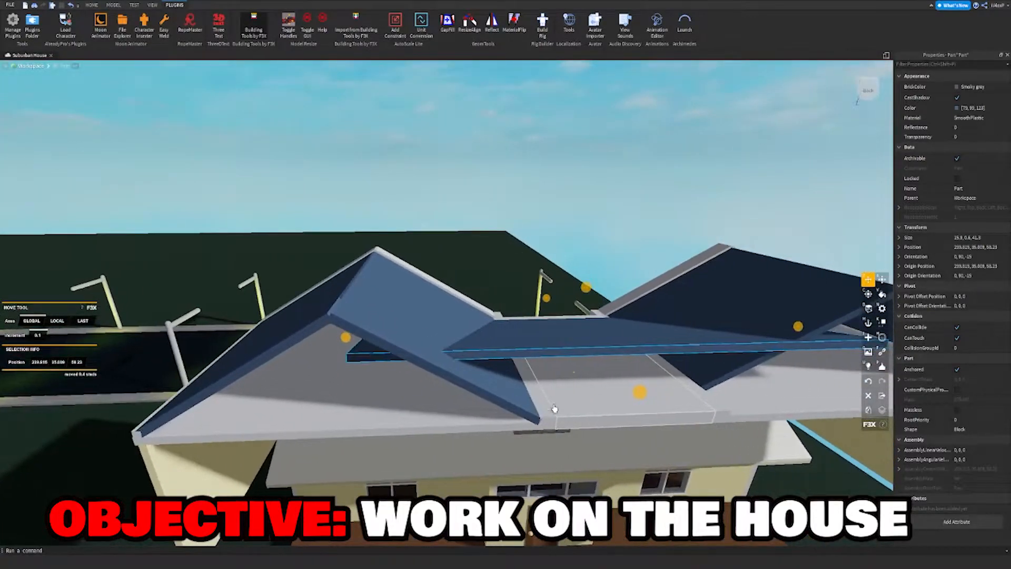
Shorten the centre roof panel at both ends to a length of 28 studs between the gables.
{"action": "key", "text": "x"}
{"action": "left_click_drag", "start_coordinate": [330, 343], "coordinate": [410, 340]}
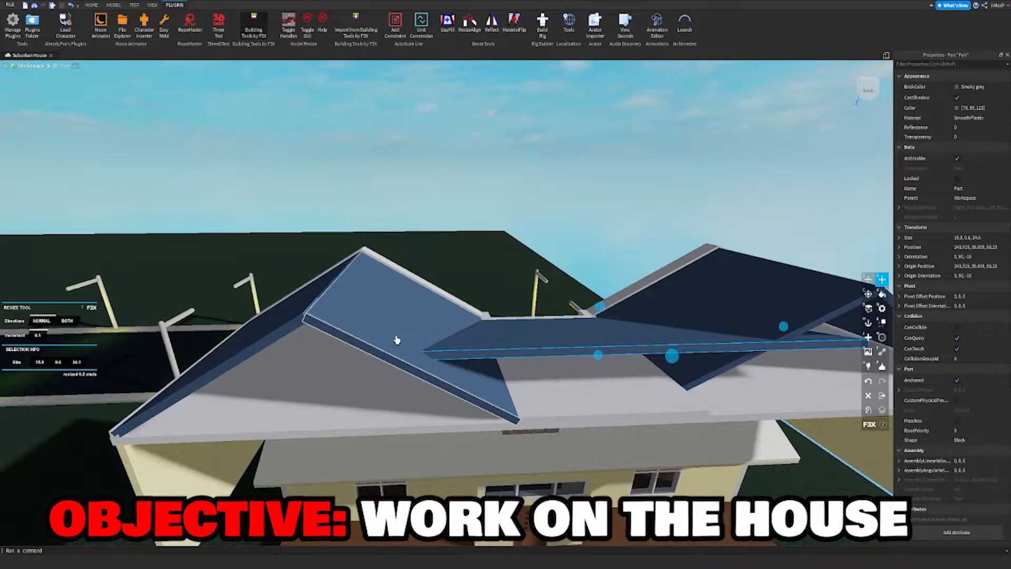
{"action": "key", "text": "d"}
{"action": "left_click_drag", "start_coordinate": [651, 330], "coordinate": [582, 334]}
{"action": "key", "text": "d"}
{"action": "right_click_drag", "start_coordinate": [583, 334], "coordinate": [598, 332]}
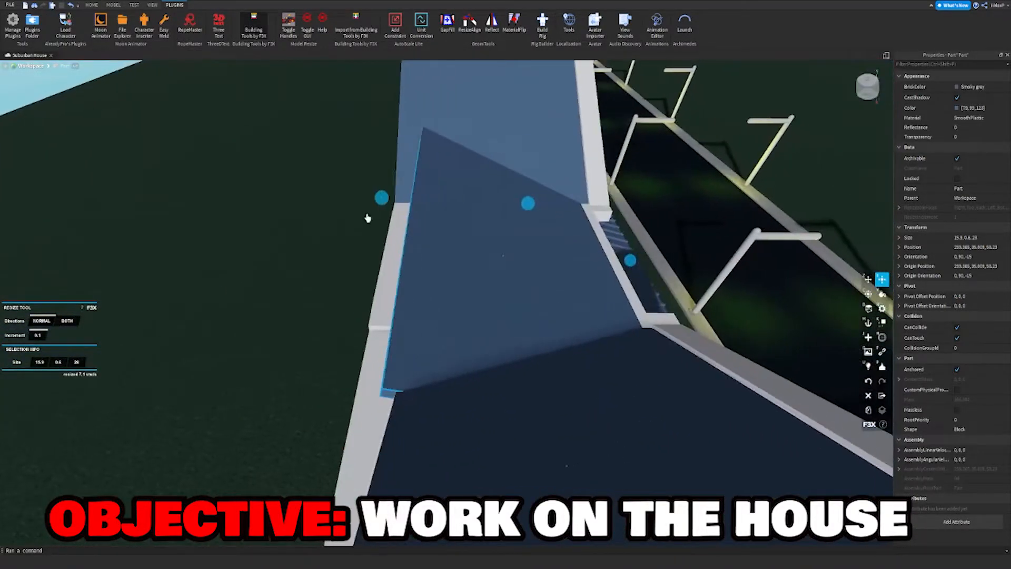
Extend the centre roof panel's lower edge 2.4 studs out over the rear eave slab.
{"action": "left_click_drag", "start_coordinate": [386, 206], "coordinate": [361, 205]}
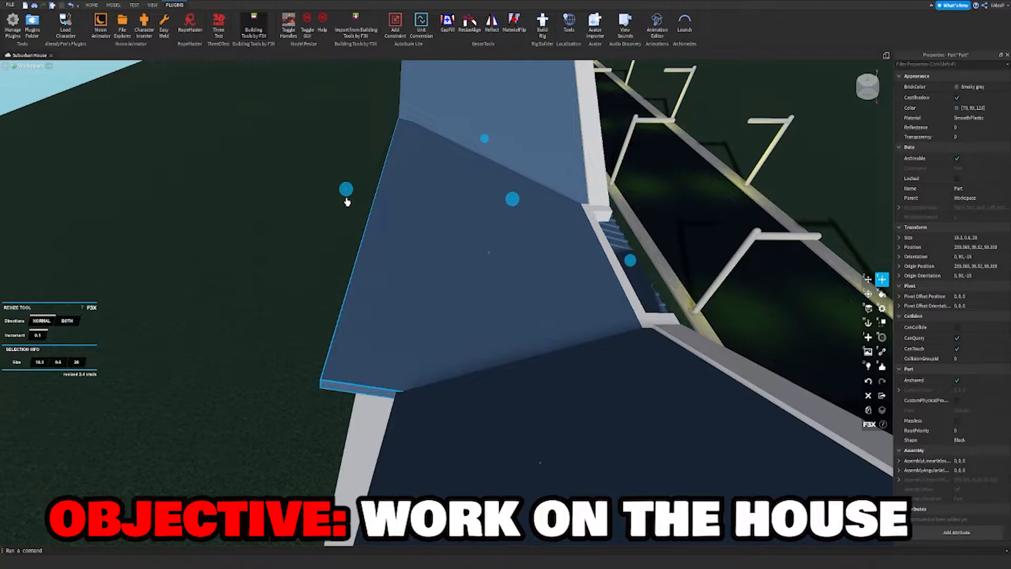
{"action": "key", "text": "s"}
{"action": "right_click_drag", "start_coordinate": [348, 200], "coordinate": [362, 197]}
{"action": "left_click", "coordinate": [355, 194]}
Extend the end gable's inner roof slope and its ridge strip rearward over the eave slab.
{"action": "key", "text": "w"}
{"action": "left_click", "coordinate": [355, 388]}
{"action": "left_click", "coordinate": [324, 393], "text": "shift"}
{"action": "left_click", "coordinate": [387, 373], "text": "shift"}
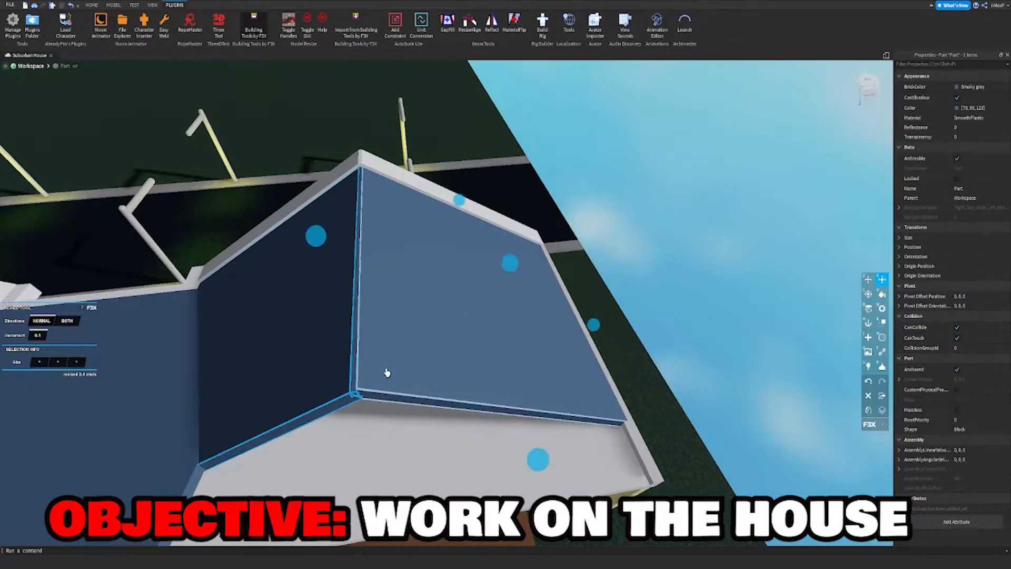
{"action": "key", "text": "shift+r"}
{"action": "key", "text": "s"}
{"action": "left_click", "coordinate": [348, 357]}
{"action": "right_click_drag", "start_coordinate": [348, 356], "coordinate": [351, 354]}
{"action": "left_click_drag", "start_coordinate": [387, 308], "coordinate": [339, 343]}
{"action": "left_click", "coordinate": [368, 268]}
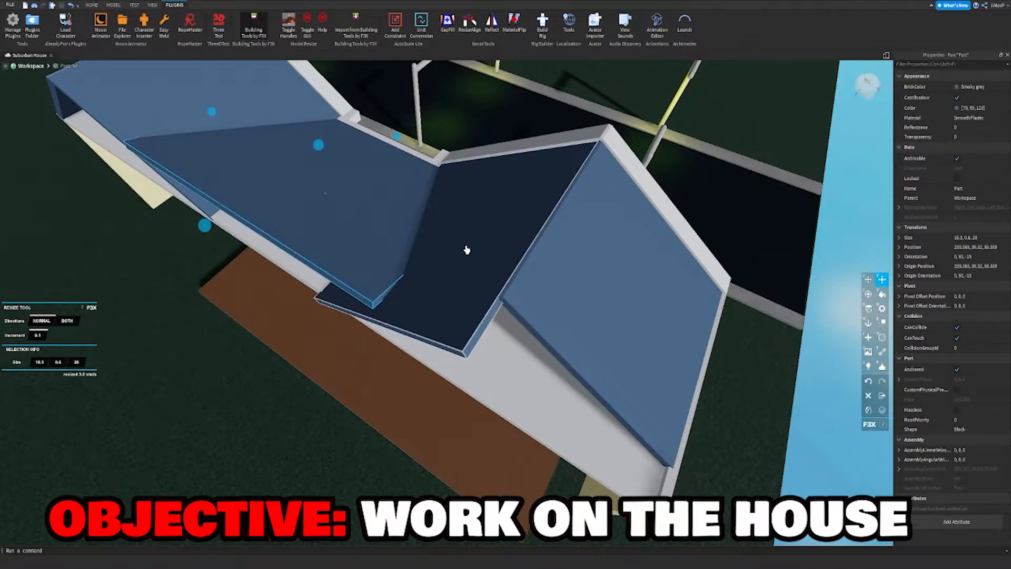
Adjust the rear end of the end gable's inner roof slope by 0.7 studs to meet the eave slab's edge.
{"action": "left_click_drag", "start_coordinate": [467, 250], "coordinate": [479, 255]}
{"action": "right_click_drag", "start_coordinate": [487, 261], "coordinate": [576, 206]}
{"action": "left_click", "coordinate": [518, 257]}
{"action": "left_click_drag", "start_coordinate": [535, 135], "coordinate": [526, 134]}
{"action": "right_click_drag", "start_coordinate": [546, 115], "coordinate": [542, 113]}
{"action": "left_click", "coordinate": [546, 114]}
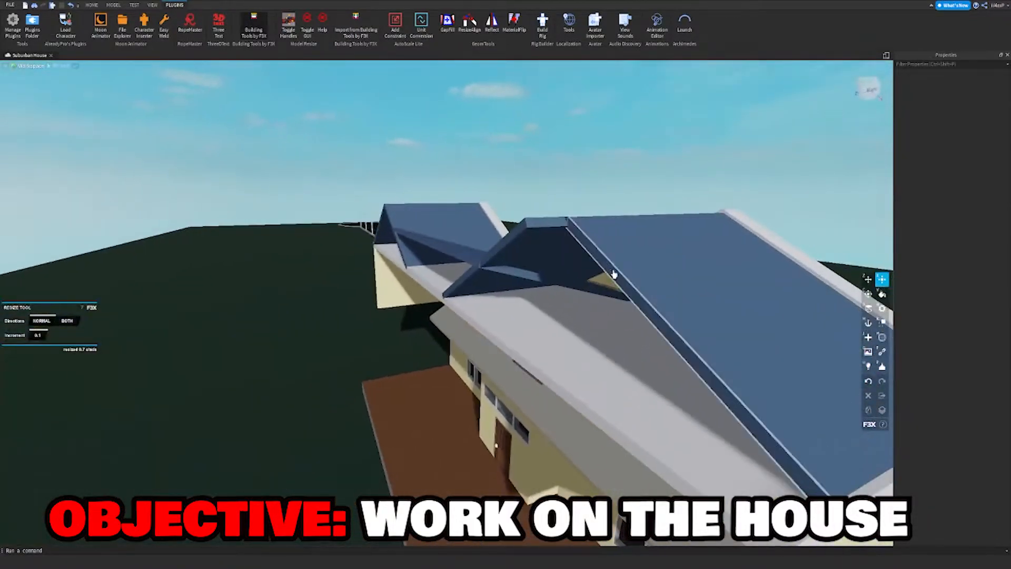
Extend the end gable's outer roof slope rearward to about 17.7 studs, level with the ridge strip and inner slope.
{"action": "left_click", "coordinate": [614, 273]}
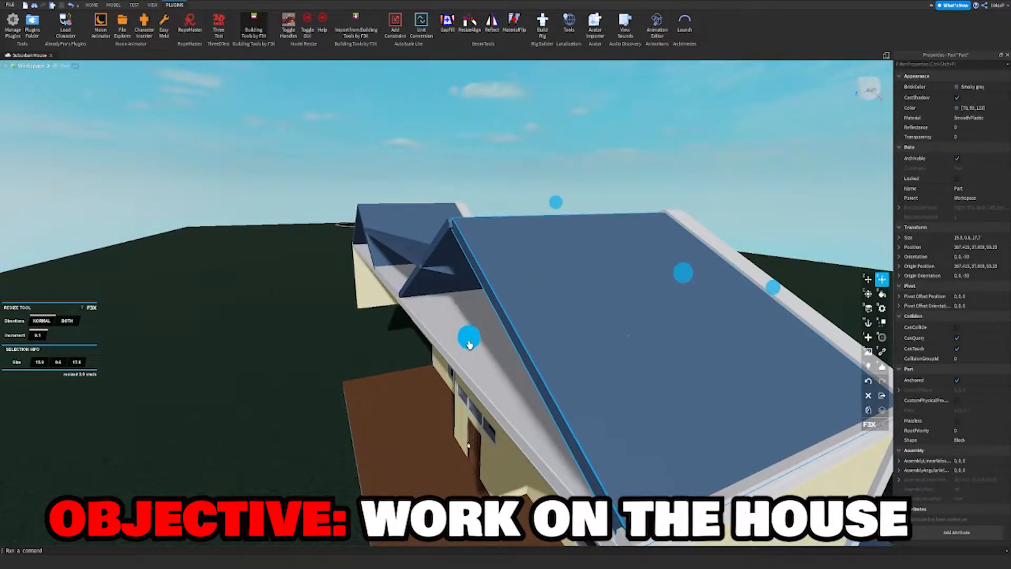
{"action": "left_click", "coordinate": [514, 161]}
{"action": "right_click_drag", "start_coordinate": [515, 160], "coordinate": [514, 160]}
{"action": "left_click", "coordinate": [487, 136]}
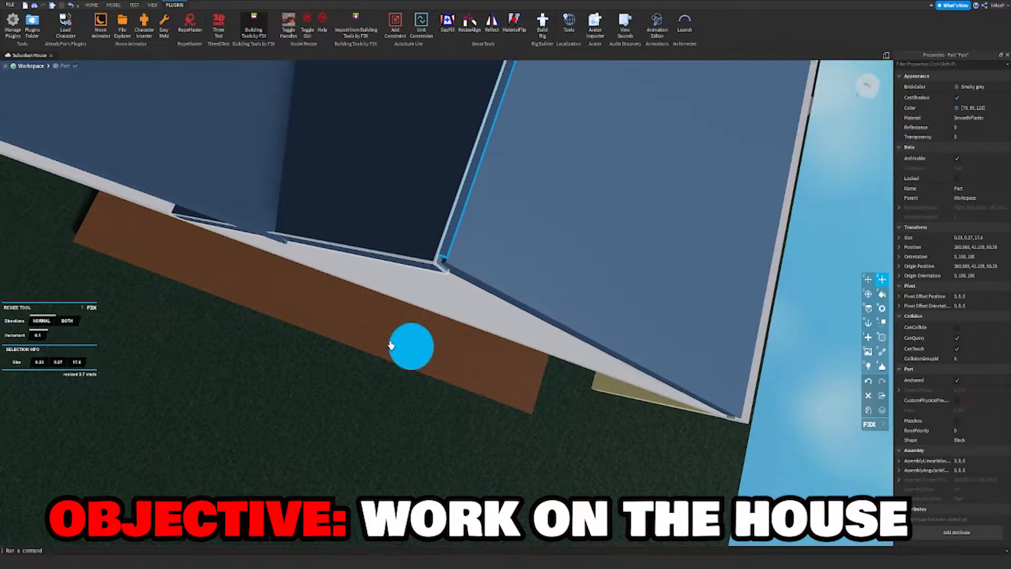
{"action": "left_click", "coordinate": [489, 275]}
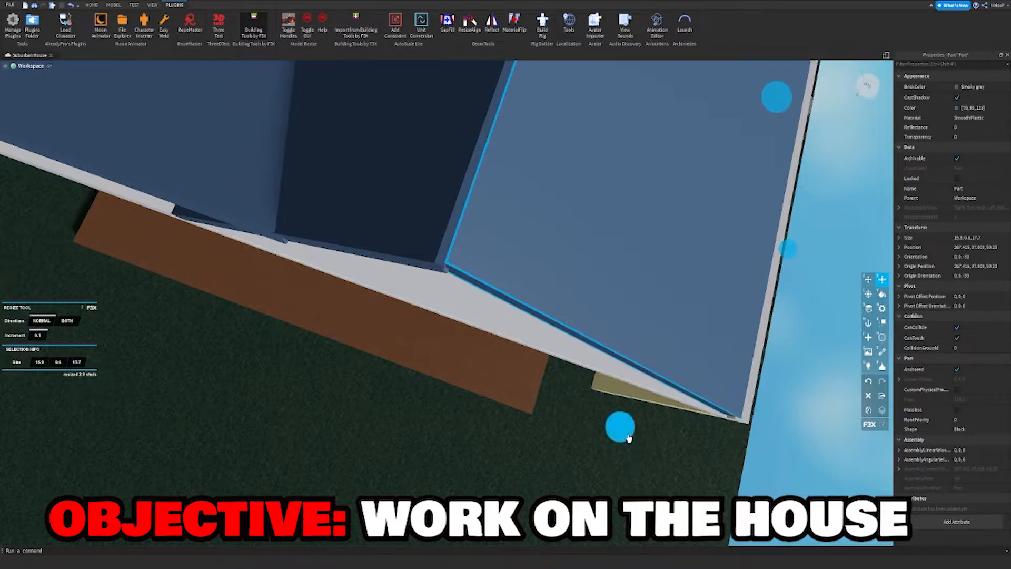
{"action": "left_click_drag", "start_coordinate": [629, 438], "coordinate": [627, 436]}
Examine the house's front facade, roof and upper side wall from the street.
{"action": "scroll", "coordinate": [624, 437], "scroll_direction": "down", "scroll_amount": 5}
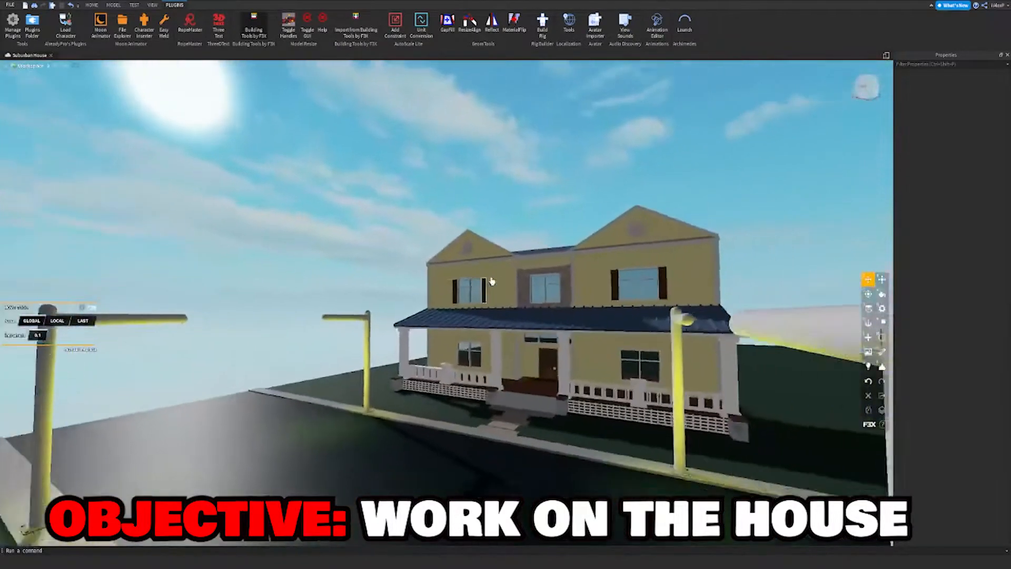
{"action": "scroll", "coordinate": [483, 275], "scroll_direction": "down", "scroll_amount": 5}
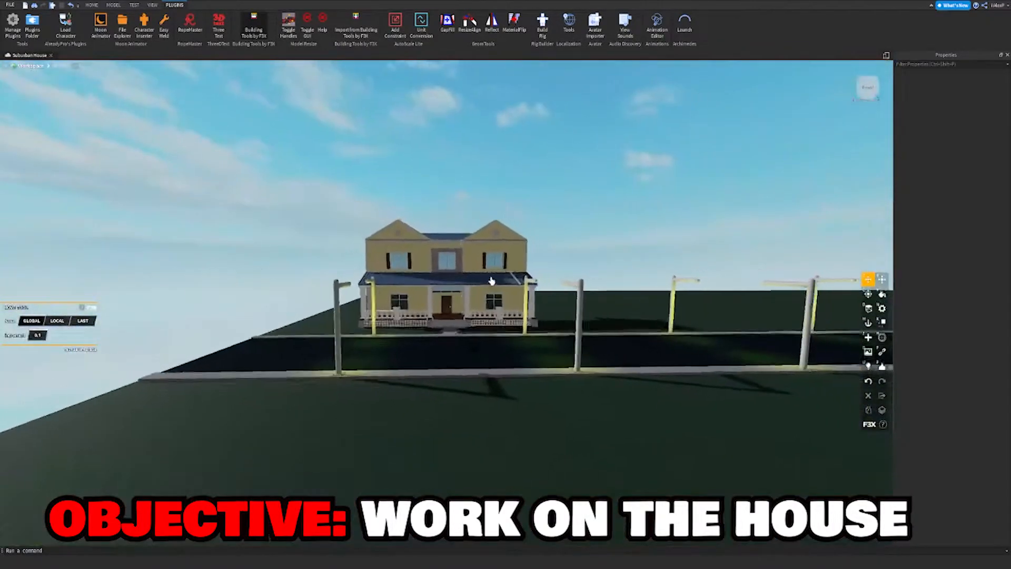
{"action": "key", "text": "w"}
{"action": "key", "text": "a"}
{"action": "right_click_drag", "start_coordinate": [481, 279], "coordinate": [482, 280]}
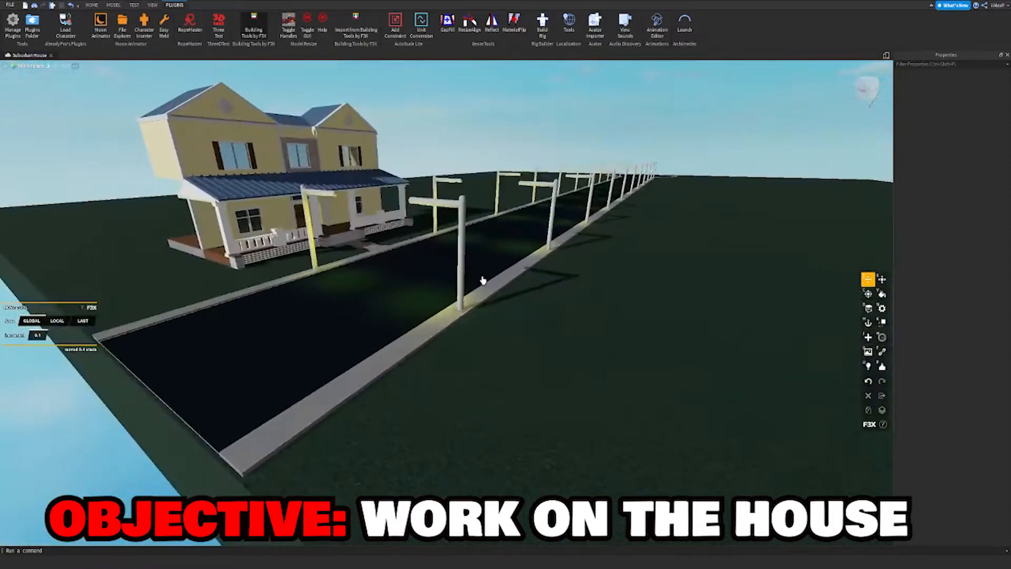
{"action": "left_click", "coordinate": [91, 6]}
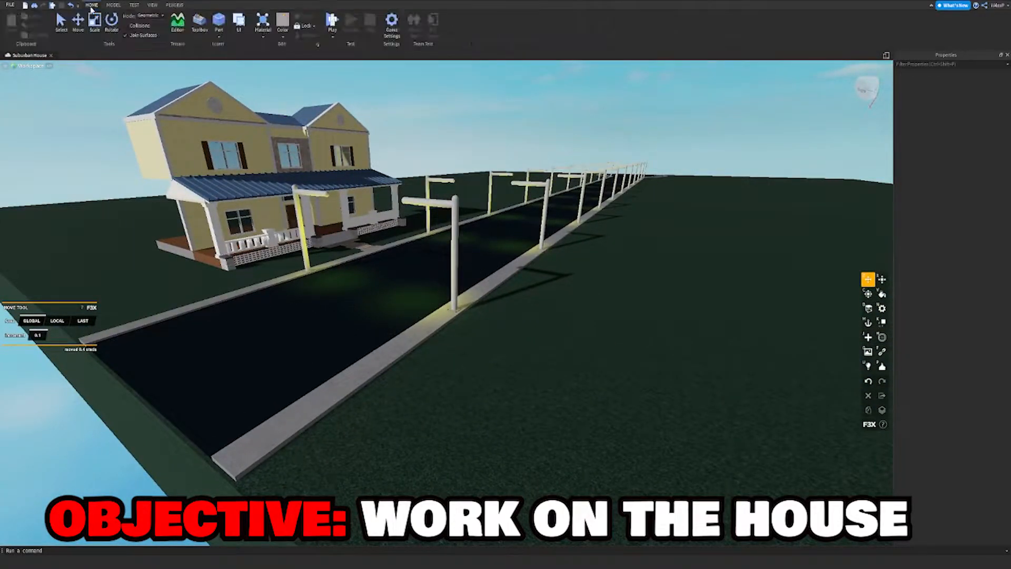
{"action": "key", "text": "a"}
{"action": "key", "text": "w"}
{"action": "right_click_drag", "start_coordinate": [321, 129], "coordinate": [321, 130]}
Try to fill the ground-floor side with a copy of the upper side wall lowered 13.1 studs, and delete the copy.
{"action": "left_click", "coordinate": [448, 262]}
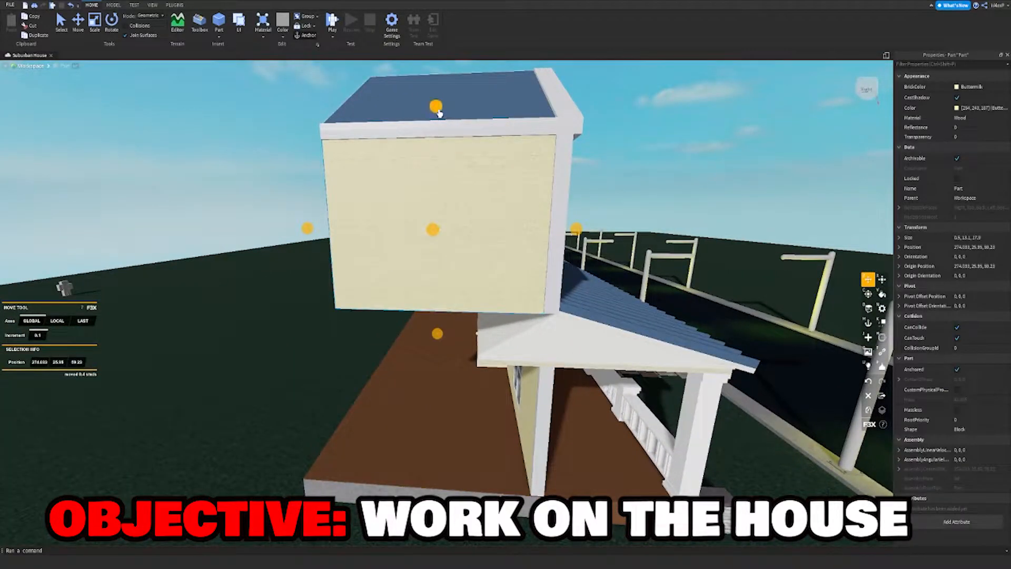
{"action": "left_click_drag", "start_coordinate": [438, 112], "coordinate": [401, 293]}
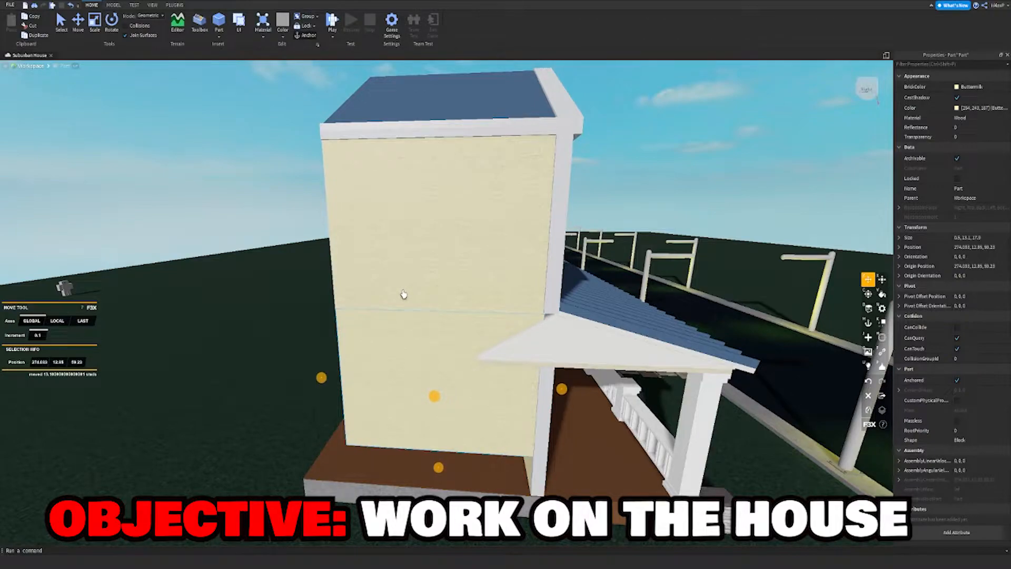
{"action": "key", "text": "x"}
{"action": "scroll", "coordinate": [655, 384], "scroll_direction": "up", "scroll_amount": 6}
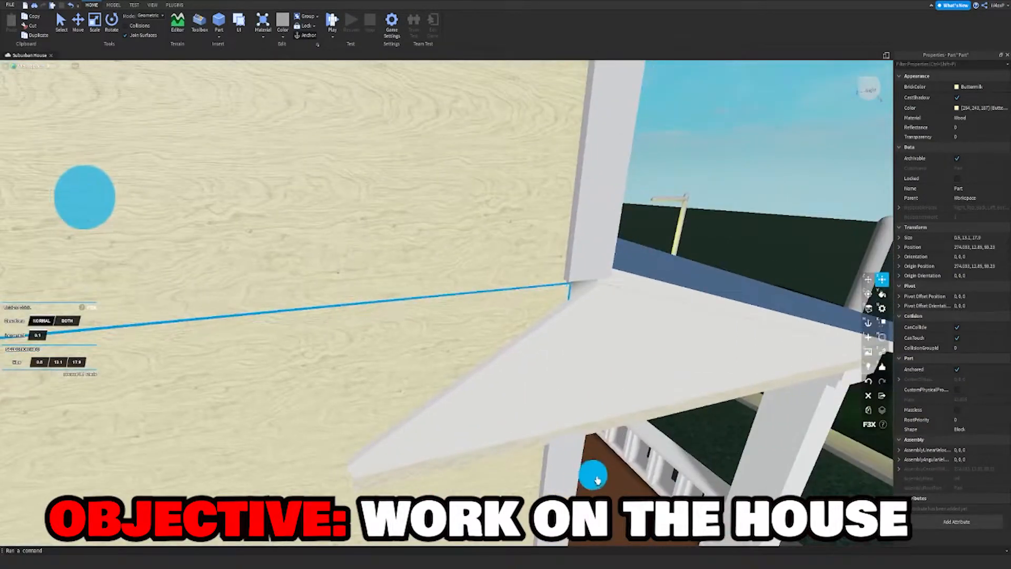
{"action": "mouse_move", "coordinate": [596, 479]}
{"action": "left_mouse_down"}
{"action": "mouse_move", "coordinate": [610, 471]}
{"action": "mouse_move", "coordinate": [584, 478]}
{"action": "mouse_move", "coordinate": [592, 476]}
{"action": "left_mouse_up"}
{"action": "scroll", "coordinate": [560, 443], "scroll_direction": "down", "scroll_amount": 5}
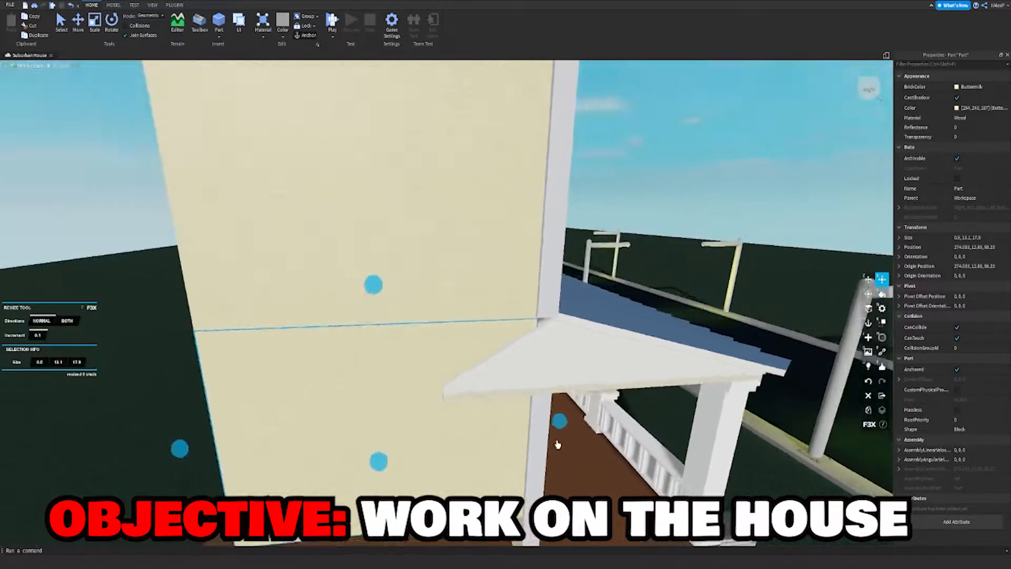
{"action": "right_click_drag", "start_coordinate": [560, 443], "coordinate": [559, 444]}
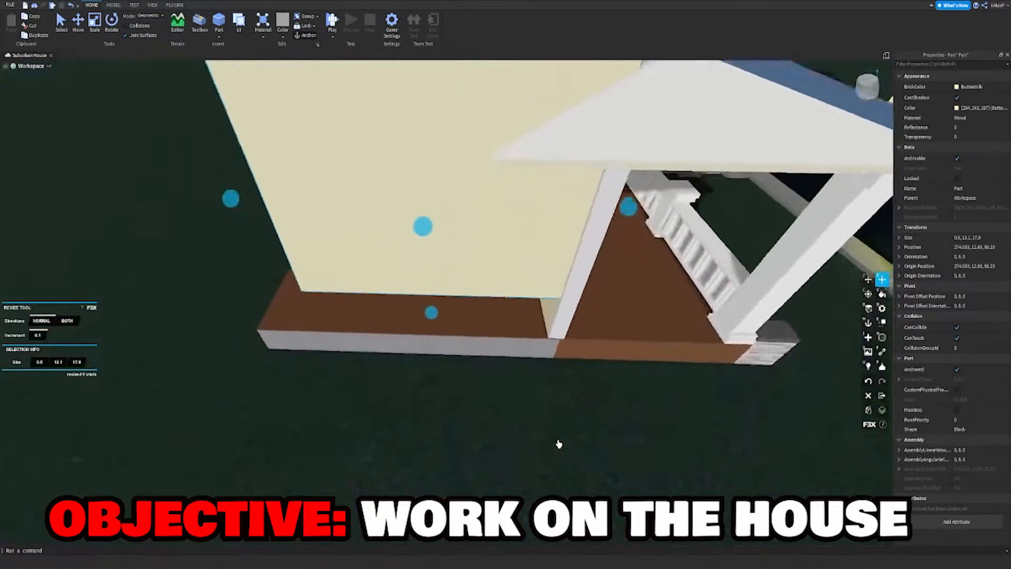
{"action": "scroll", "coordinate": [430, 326], "scroll_direction": "up", "scroll_amount": 4}
{"action": "left_click_drag", "start_coordinate": [426, 377], "coordinate": [423, 397]}
{"action": "right_click_drag", "start_coordinate": [423, 396], "coordinate": [430, 384]}
{"action": "key", "text": "Delete"}
Extend the upper side wall downward to the foundation, for a total height of 30.2 studs.
{"action": "left_click", "coordinate": [404, 177]}
{"action": "left_click_drag", "start_coordinate": [395, 216], "coordinate": [395, 462]}
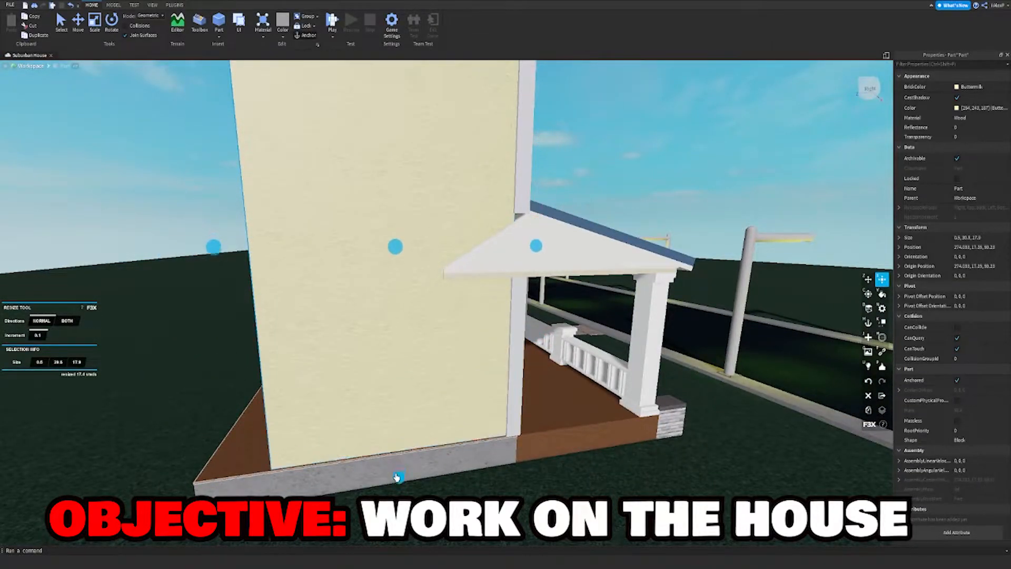
{"action": "right_click_drag", "start_coordinate": [386, 321], "coordinate": [383, 311]}
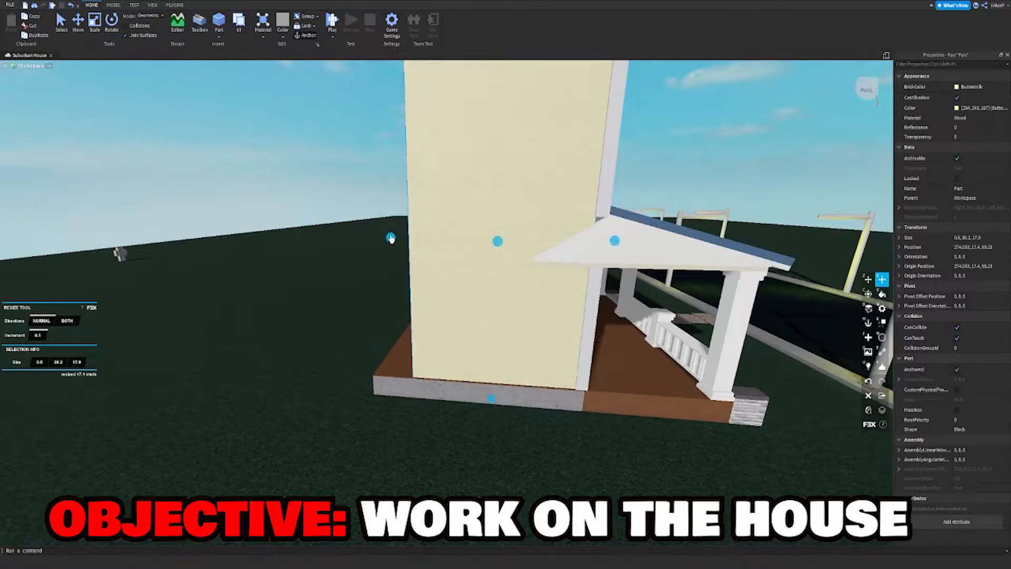
{"action": "key", "text": "s"}
{"action": "right_click_drag", "start_coordinate": [618, 181], "coordinate": [597, 175]}
Try to extend the opposite side wall down to the foundation, and undo the resize.
{"action": "left_click", "coordinate": [597, 174]}
{"action": "key", "text": "w"}
{"action": "key", "text": "s"}
{"action": "left_click_drag", "start_coordinate": [430, 384], "coordinate": [429, 485]}
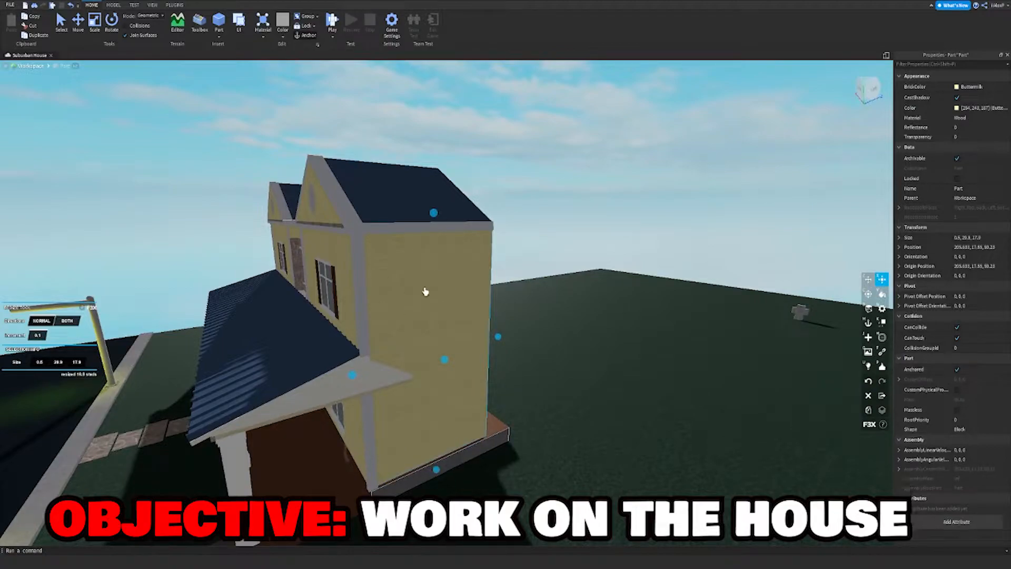
{"action": "key", "text": "ctrl+z"}
Try to box-select the upper front window with its shutters beneath the end gable.
{"action": "left_click", "coordinate": [580, 204]}
{"action": "key", "text": "a"}
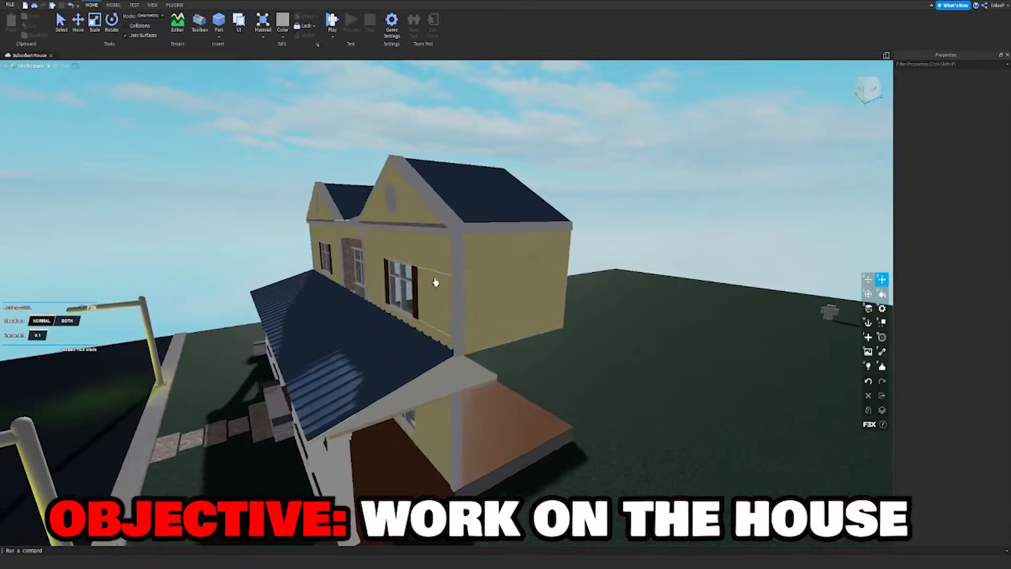
{"action": "key", "text": "w"}
{"action": "key", "text": "a"}
{"action": "right_click_drag", "start_coordinate": [440, 281], "coordinate": [443, 281]}
{"action": "key", "text": "w"}
{"action": "key", "text": "d"}
{"action": "key", "text": "w"}
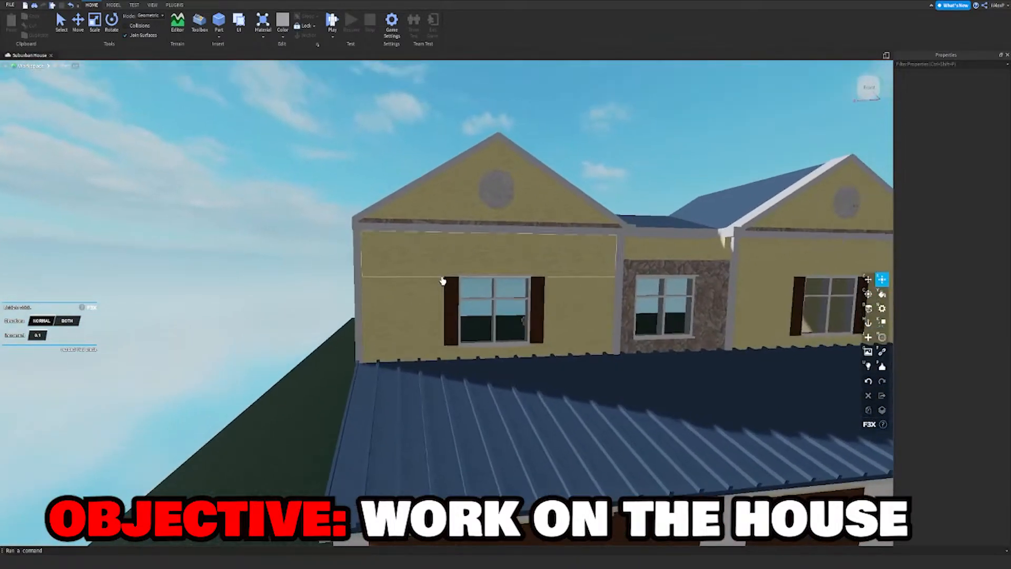
{"action": "left_click_drag", "start_coordinate": [531, 189], "coordinate": [628, 144], "text": "shift"}
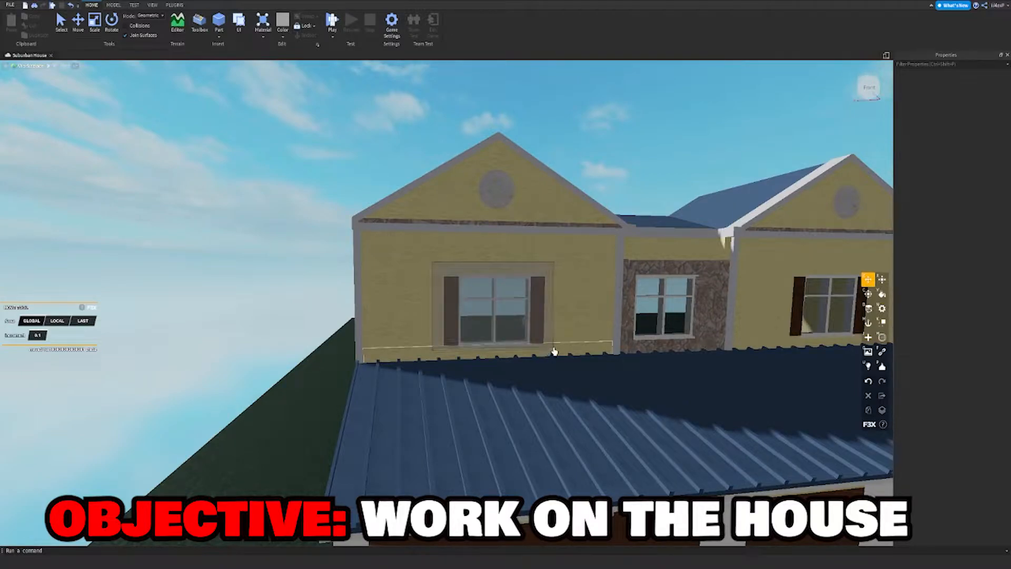
{"action": "left_click_drag", "start_coordinate": [554, 352], "coordinate": [554, 350], "text": "shift"}
{"action": "key", "text": "d"}
{"action": "key", "text": "w"}
{"action": "key", "text": "s"}
{"action": "left_click", "coordinate": [643, 153]}
Raise the bottom edge of the full-height side wall to leave a 4.7-stud strip beneath the roof trim.
{"action": "key", "text": "a"}
{"action": "right_click_drag", "start_coordinate": [425, 266], "coordinate": [426, 267]}
{"action": "left_click", "coordinate": [411, 282]}
{"action": "key", "text": "x"}
{"action": "key", "text": "s"}
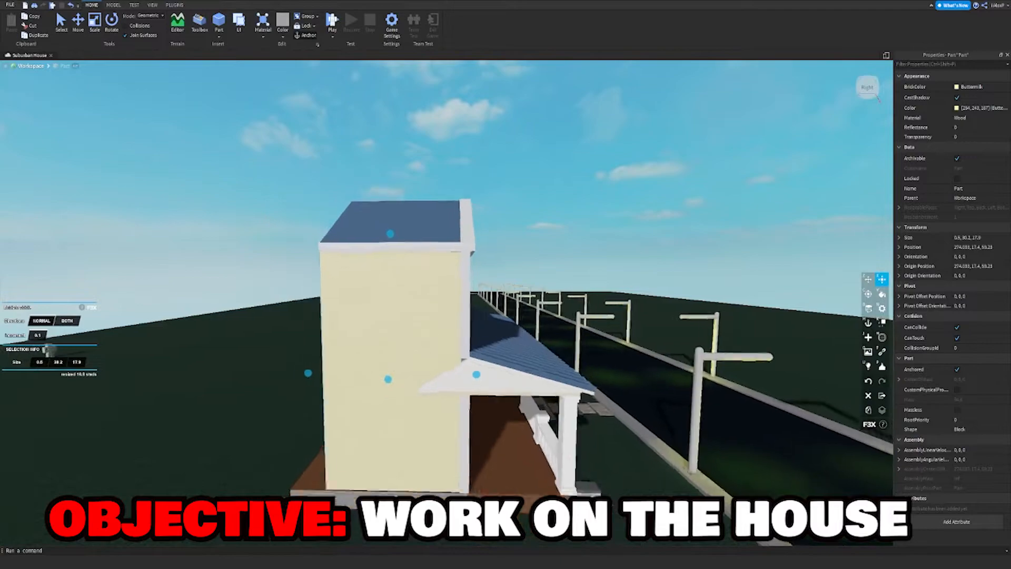
{"action": "key", "text": "w"}
{"action": "key", "text": "a"}
{"action": "right_click_drag", "start_coordinate": [366, 377], "coordinate": [365, 377]}
{"action": "key", "text": "s"}
{"action": "left_click", "coordinate": [387, 214], "text": "shift"}
{"action": "key", "text": "d"}
{"action": "key", "text": "s"}
{"action": "left_click", "coordinate": [659, 244]}
{"action": "left_click", "coordinate": [582, 311]}
{"action": "key", "text": "d"}
{"action": "left_click_drag", "start_coordinate": [538, 390], "coordinate": [531, 182]}
{"action": "key", "text": "d"}
{"action": "left_click", "coordinate": [574, 156]}
Duplicate the upper front window with its frame and shutters, and shift the copy 14.5 studs sideways to the house corner.
{"action": "right_click_drag", "start_coordinate": [563, 155], "coordinate": [562, 156]}
{"action": "key", "text": "w"}
{"action": "left_click", "coordinate": [421, 361]}
{"action": "left_click", "coordinate": [280, 326], "text": "shift"}
{"action": "left_click", "coordinate": [365, 119], "text": "shift"}
{"action": "left_click", "coordinate": [443, 151], "text": "shift"}
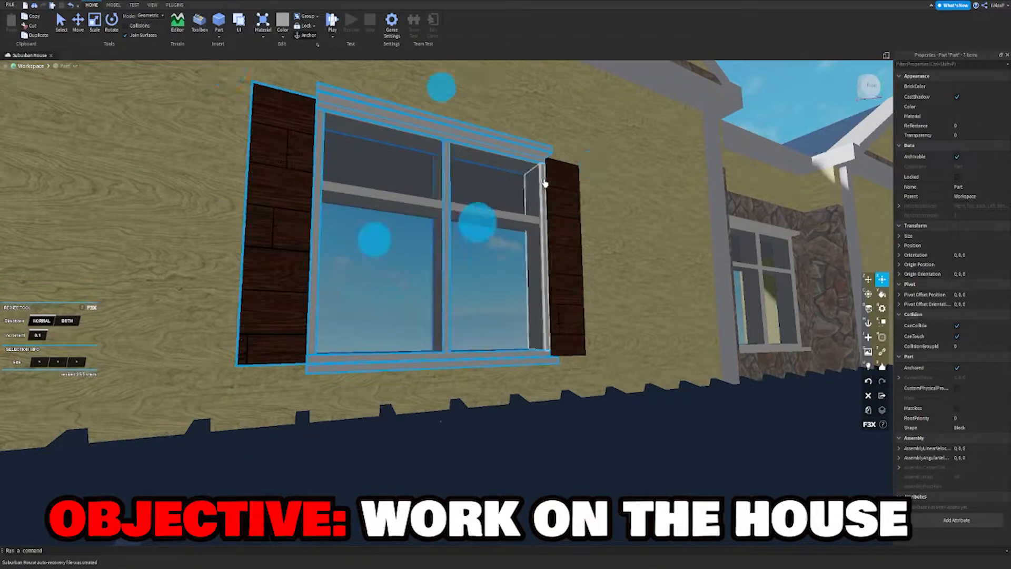
{"action": "key", "text": "z"}
{"action": "key", "text": "s"}
{"action": "right_click_drag", "start_coordinate": [519, 221], "coordinate": [483, 227]}
{"action": "left_click_drag", "start_coordinate": [386, 227], "coordinate": [84, 316]}
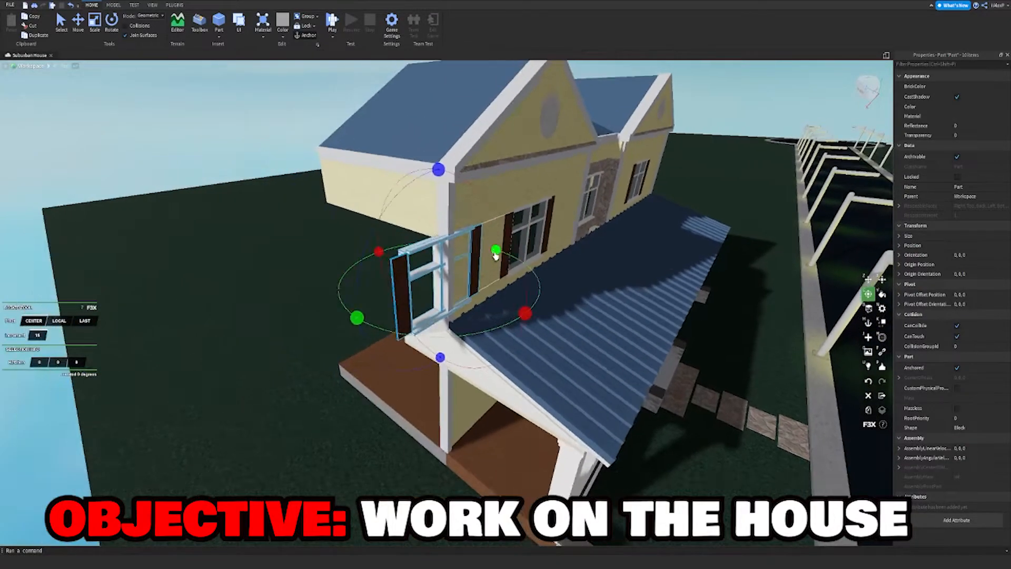
Rotate the window copy 90 degrees to face the side of the house and move it back beneath the side wall strip.
{"action": "left_click_drag", "start_coordinate": [496, 254], "coordinate": [527, 331]}
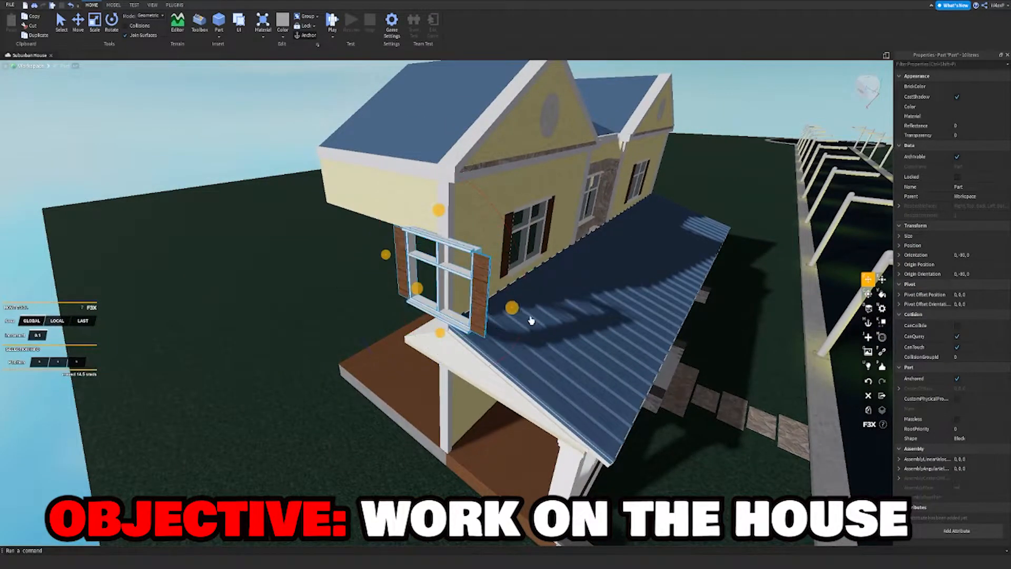
{"action": "right_click_drag", "start_coordinate": [530, 322], "coordinate": [518, 325]}
{"action": "left_click_drag", "start_coordinate": [518, 326], "coordinate": [413, 316]}
{"action": "right_click_drag", "start_coordinate": [413, 316], "coordinate": [428, 313]}
{"action": "scroll", "coordinate": [422, 314], "scroll_direction": "up", "scroll_amount": 5}
{"action": "scroll", "coordinate": [429, 314], "scroll_direction": "down", "scroll_amount": 8}
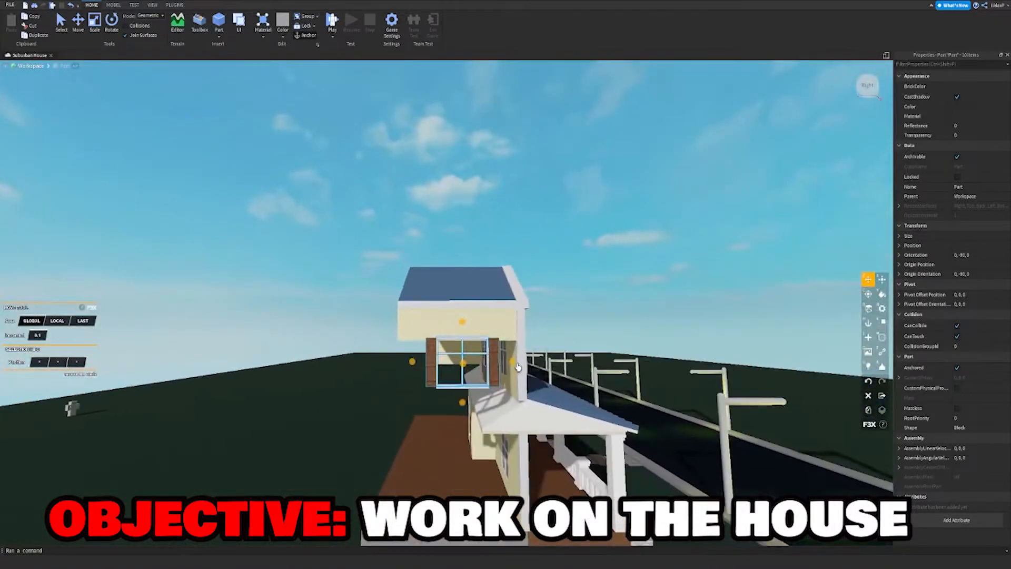
Align the rotated window copy beneath the upper side wall strip and with the wall's outer face.
{"action": "left_click_drag", "start_coordinate": [514, 365], "coordinate": [508, 362]}
{"action": "right_click_drag", "start_coordinate": [509, 362], "coordinate": [572, 335]}
{"action": "scroll", "coordinate": [510, 361], "scroll_direction": "up", "scroll_amount": 5}
{"action": "left_click_drag", "start_coordinate": [616, 326], "coordinate": [591, 322]}
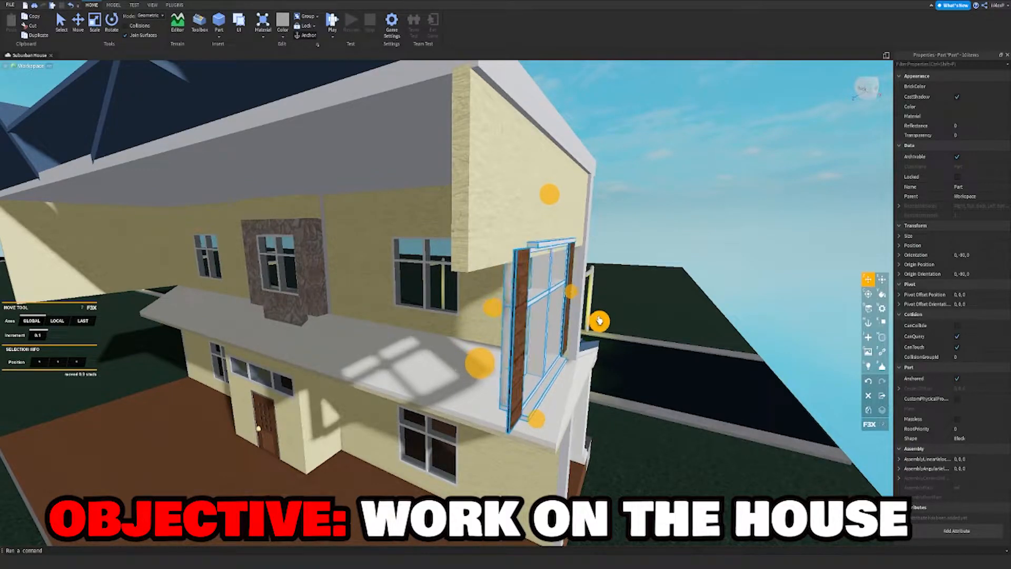
Shorten the upper side wall strip to 4.4 studs high so its bottom edge meets the window's top trim.
{"action": "left_click", "coordinate": [513, 216]}
{"action": "key", "text": "x"}
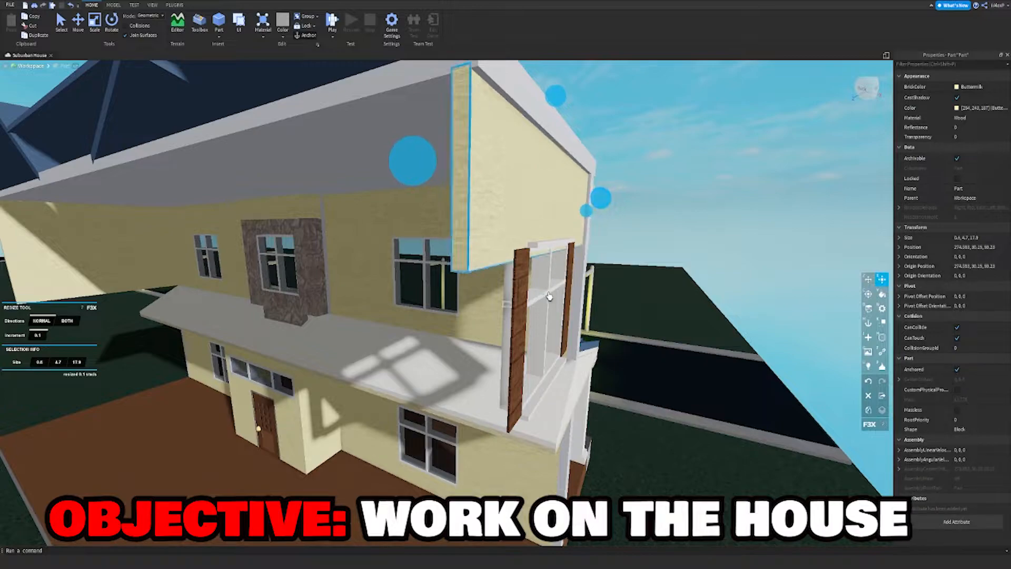
{"action": "left_click_drag", "start_coordinate": [544, 296], "coordinate": [548, 287]}
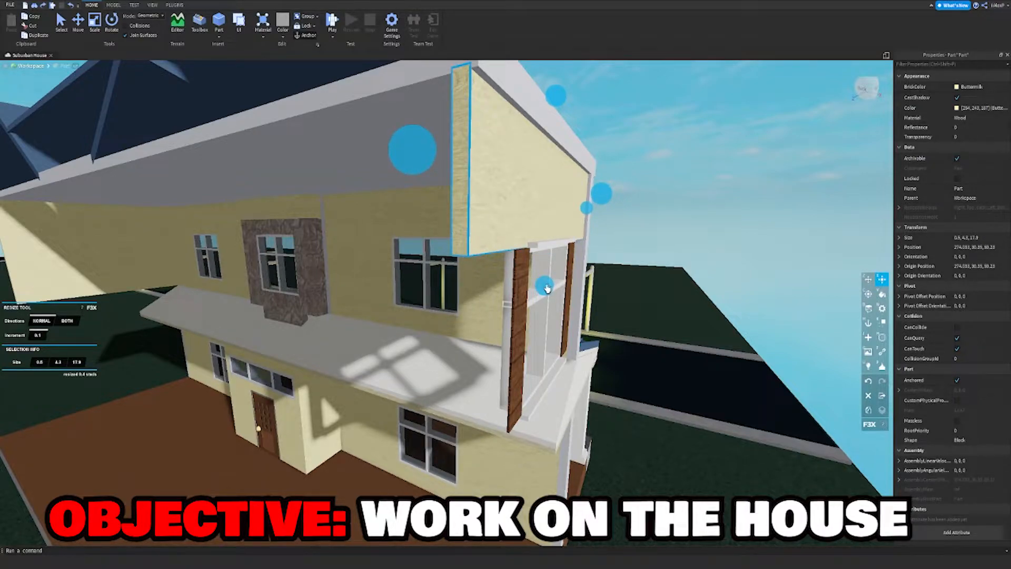
{"action": "right_click_drag", "start_coordinate": [545, 289], "coordinate": [537, 284]}
{"action": "left_click", "coordinate": [548, 217]}
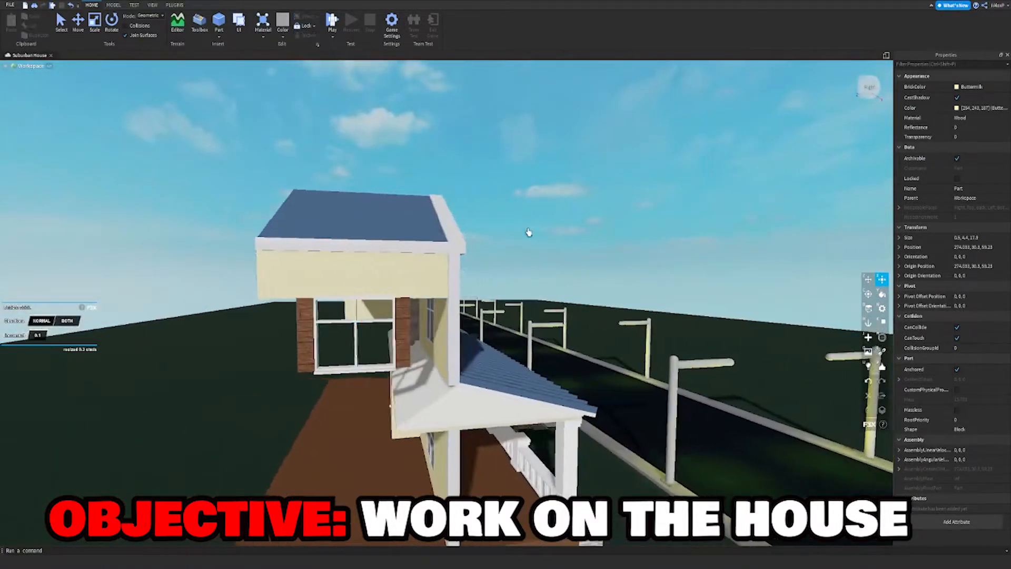
Delete both brown wooden shutters from the side window.
{"action": "left_click", "coordinate": [375, 337]}
{"action": "key", "text": "z"}
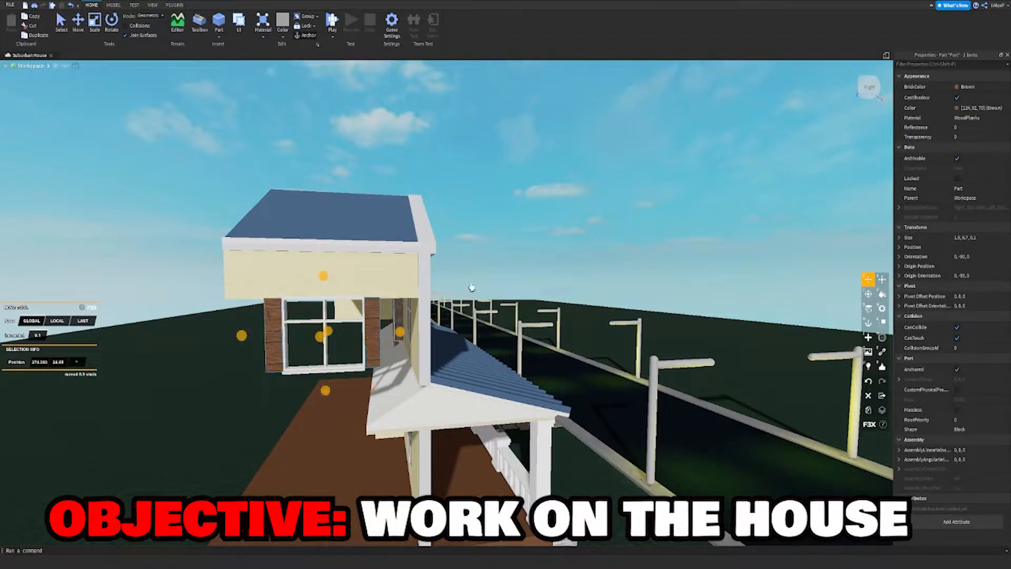
{"action": "key", "text": "Delete"}
{"action": "key", "text": "d"}
{"action": "key", "text": "s"}
{"action": "right_click_drag", "start_coordinate": [530, 253], "coordinate": [519, 255]}
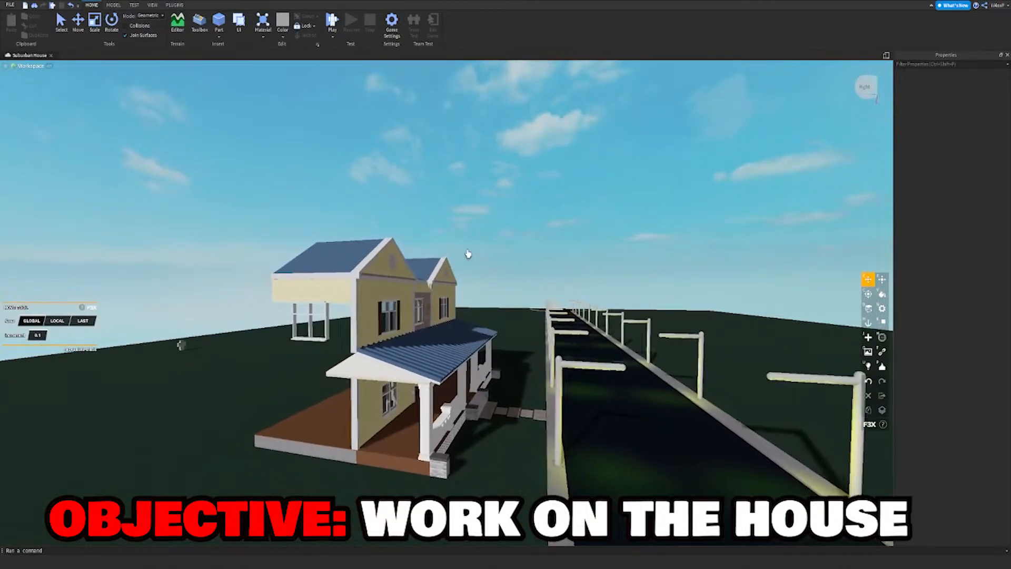
Duplicate the upper front window's dark glass pane, move the copy toward the side window and rotate it 90 degrees.
{"action": "key", "text": "w"}
{"action": "key", "text": "a"}
{"action": "key", "text": "w"}
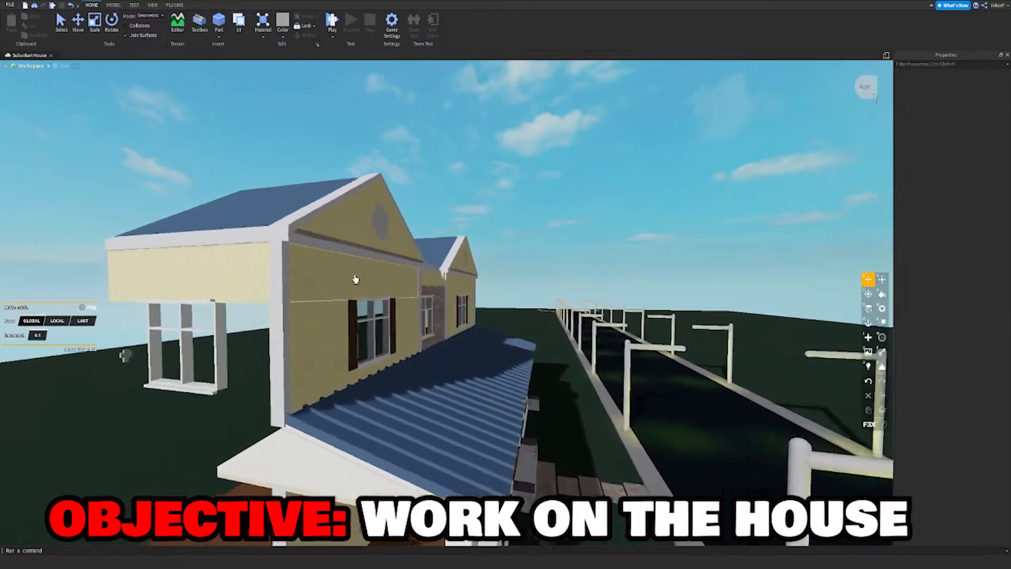
{"action": "key", "text": "w"}
{"action": "left_click", "coordinate": [371, 346]}
{"action": "key", "text": "shift+c"}
{"action": "mouse_move", "coordinate": [304, 351]}
{"action": "left_mouse_down"}
{"action": "mouse_move", "coordinate": [200, 405]}
{"action": "mouse_move", "coordinate": [84, 411]}
{"action": "left_mouse_up"}
{"action": "key", "text": "a"}
{"action": "key", "text": "c"}
{"action": "left_click_drag", "start_coordinate": [616, 431], "coordinate": [485, 371]}
Move the rotated glass pane into the upper side window's frame so it sits within the frame's depth.
{"action": "key", "text": "z"}
{"action": "left_click", "coordinate": [727, 387]}
{"action": "left_click", "coordinate": [728, 211]}
{"action": "left_click", "coordinate": [548, 411]}
{"action": "key", "text": "a"}
{"action": "left_click_drag", "start_coordinate": [727, 386], "coordinate": [638, 395]}
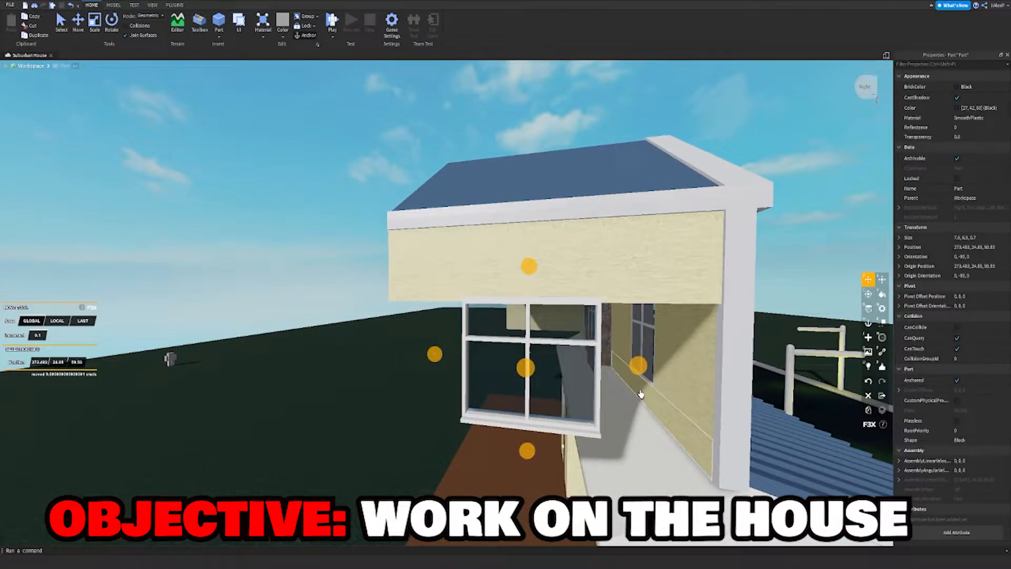
{"action": "key", "text": "d"}
{"action": "key", "text": "w"}
{"action": "right_click_drag", "start_coordinate": [619, 392], "coordinate": [619, 392]}
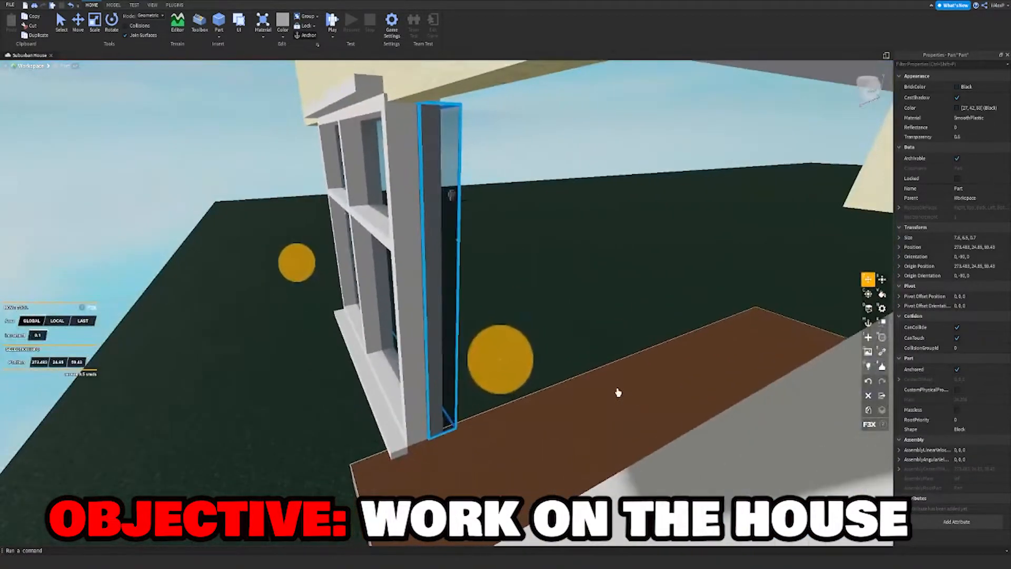
{"action": "left_click_drag", "start_coordinate": [300, 275], "coordinate": [286, 282]}
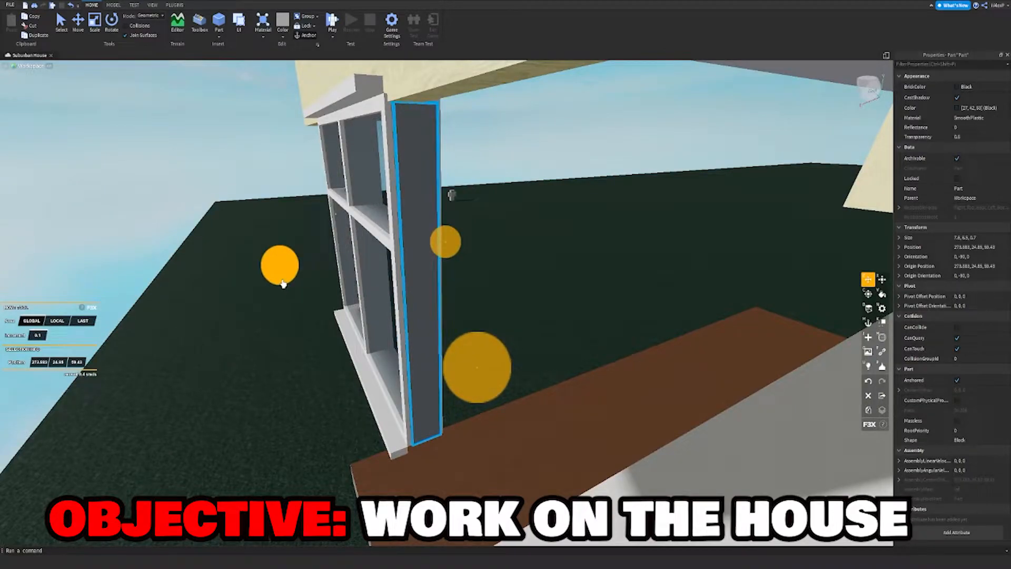
Narrow the glass pane to 7.4 studs and trim its height to fit inside the side window's frame.
{"action": "key", "text": "x"}
{"action": "left_click_drag", "start_coordinate": [485, 368], "coordinate": [472, 363]}
{"action": "key", "text": "a"}
{"action": "right_click_drag", "start_coordinate": [474, 364], "coordinate": [475, 365]}
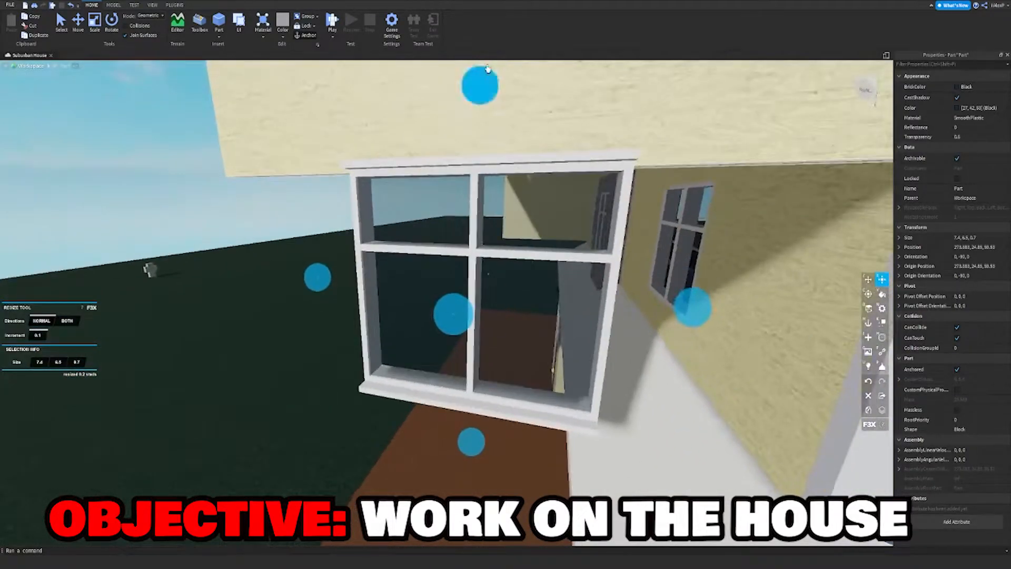
{"action": "left_click_drag", "start_coordinate": [490, 81], "coordinate": [477, 112]}
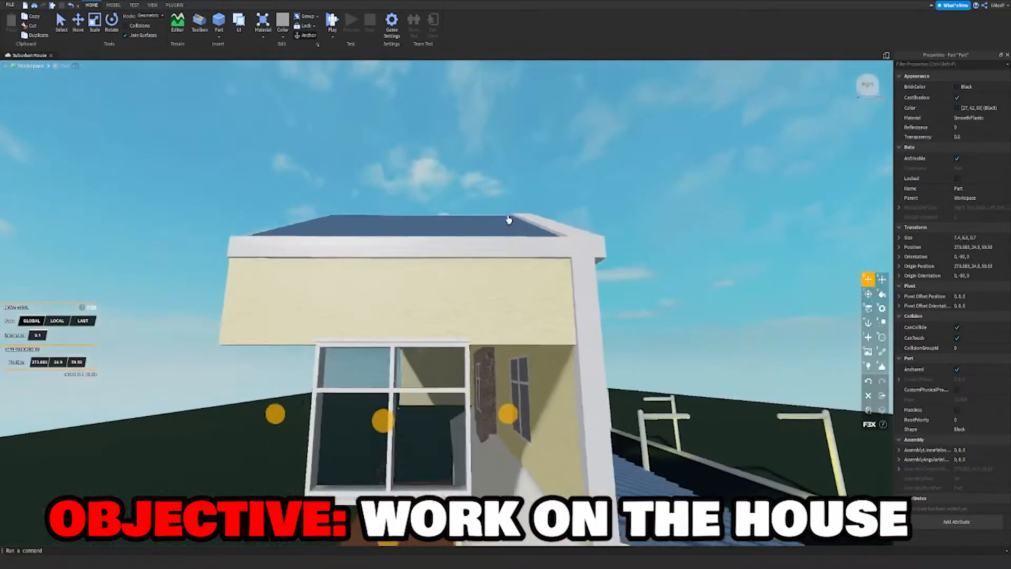
{"action": "scroll", "coordinate": [498, 219], "scroll_direction": "down", "scroll_amount": 3}
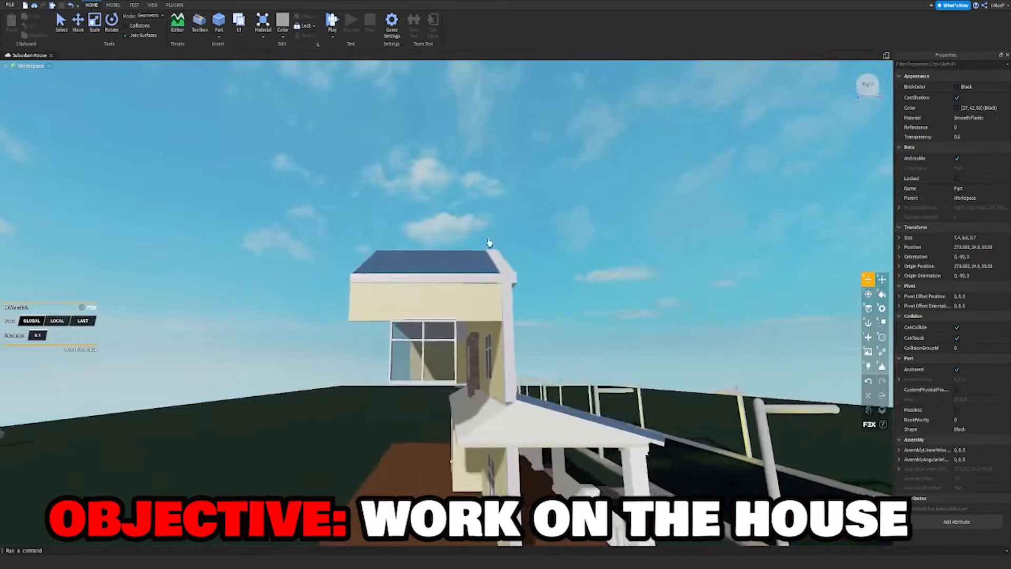
Duplicate the upper side wall strip below itself, then resize the copy to fill the wall between the rear edge and the window.
{"action": "scroll", "coordinate": [469, 251], "scroll_direction": "up", "scroll_amount": 4}
{"action": "key", "text": "shift+c"}
{"action": "left_click_drag", "start_coordinate": [469, 252], "coordinate": [471, 308]}
{"action": "scroll", "coordinate": [465, 295], "scroll_direction": "up", "scroll_amount": 3}
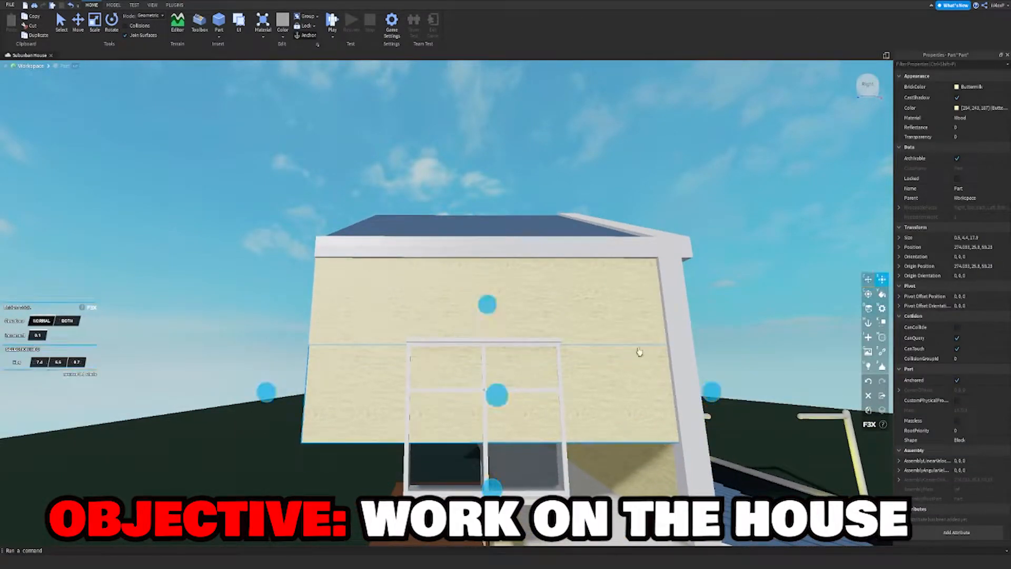
{"action": "left_click_drag", "start_coordinate": [713, 396], "coordinate": [719, 423]}
{"action": "scroll", "coordinate": [364, 395], "scroll_direction": "up", "scroll_amount": 4}
{"action": "scroll", "coordinate": [576, 459], "scroll_direction": "down", "scroll_amount": 5}
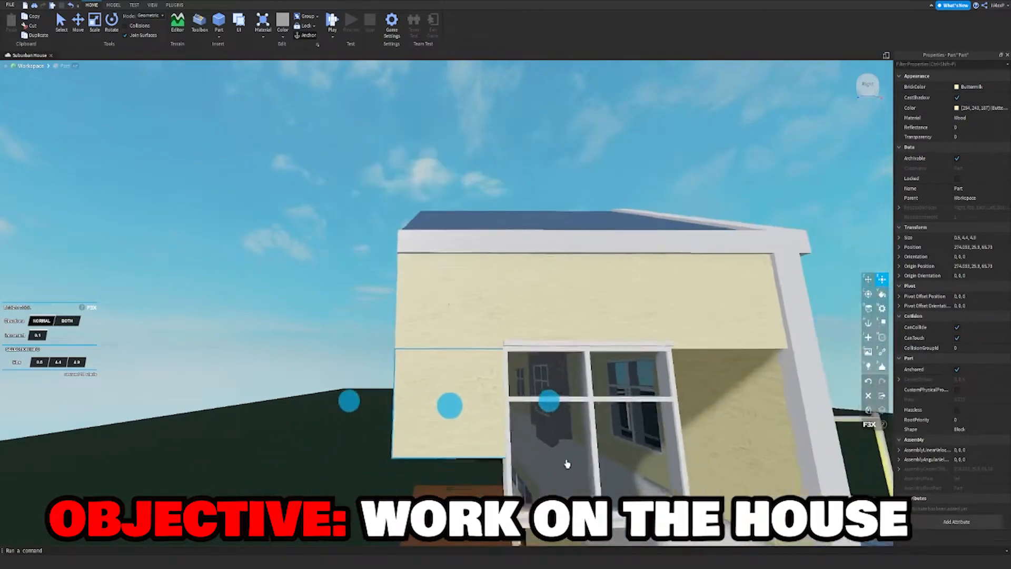
{"action": "left_click_drag", "start_coordinate": [450, 444], "coordinate": [449, 489]}
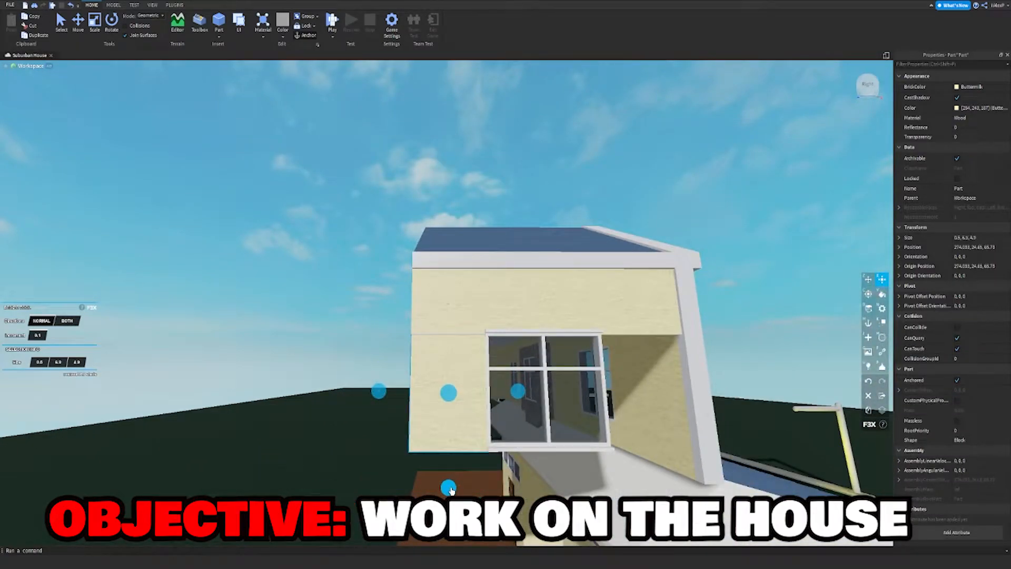
Duplicate the wall panel to the other side of the window and widen it to meet the white corner post.
{"action": "key", "text": "d"}
{"action": "mouse_move", "coordinate": [422, 401]}
{"action": "left_mouse_down"}
{"action": "mouse_move", "coordinate": [475, 402]}
{"action": "mouse_move", "coordinate": [431, 402]}
{"action": "left_mouse_up"}
{"action": "key", "text": "x"}
{"action": "left_click_drag", "start_coordinate": [573, 393], "coordinate": [578, 394]}
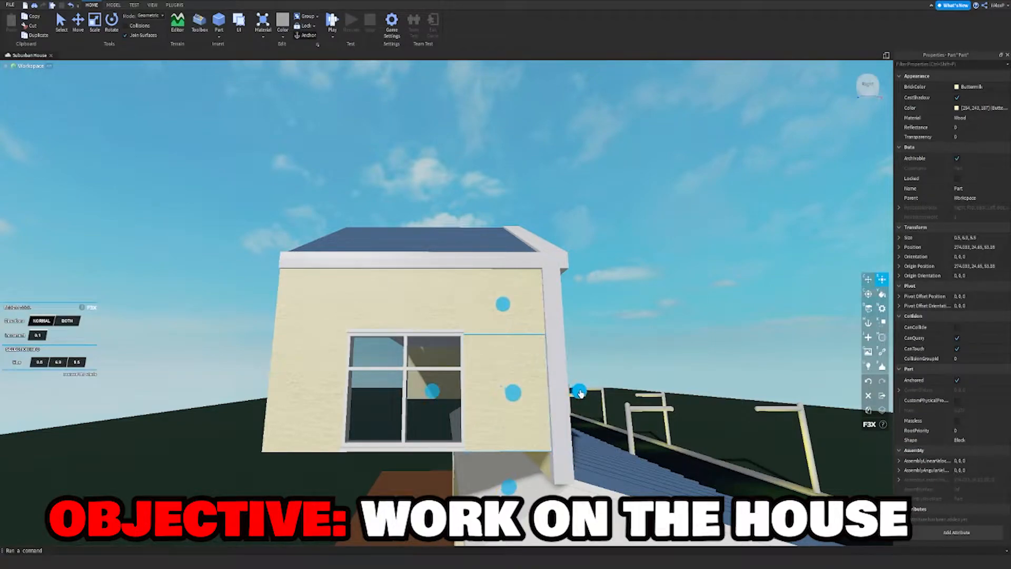
Duplicate the full-width strip above the side window and place the copy directly beneath the window.
{"action": "key", "text": "z"}
{"action": "key", "text": "s"}
{"action": "left_click", "coordinate": [651, 267]}
{"action": "key", "text": "d"}
{"action": "right_click_drag", "start_coordinate": [645, 276], "coordinate": [635, 287]}
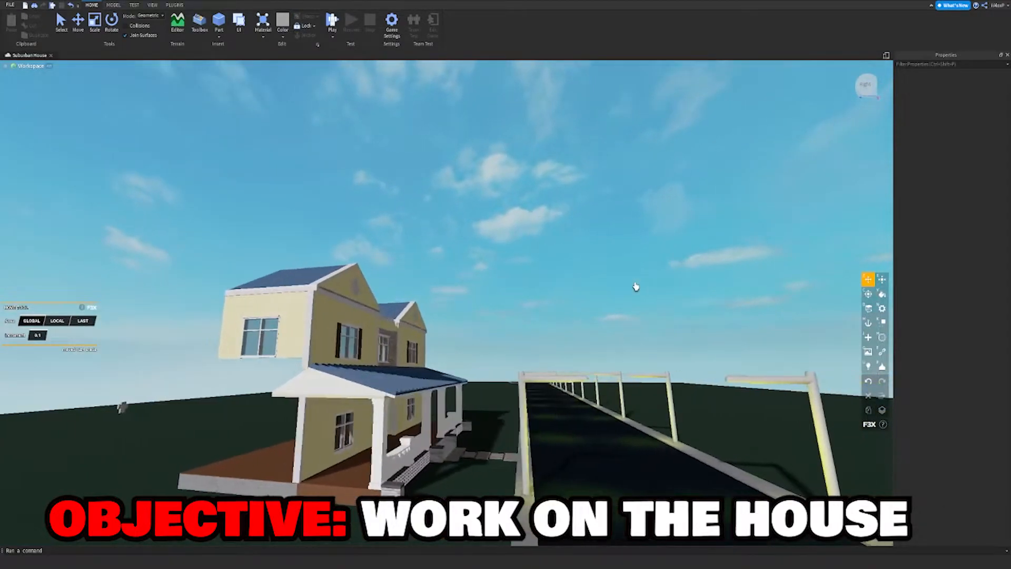
{"action": "key", "text": "a"}
{"action": "key", "text": "w"}
{"action": "left_click", "coordinate": [469, 315]}
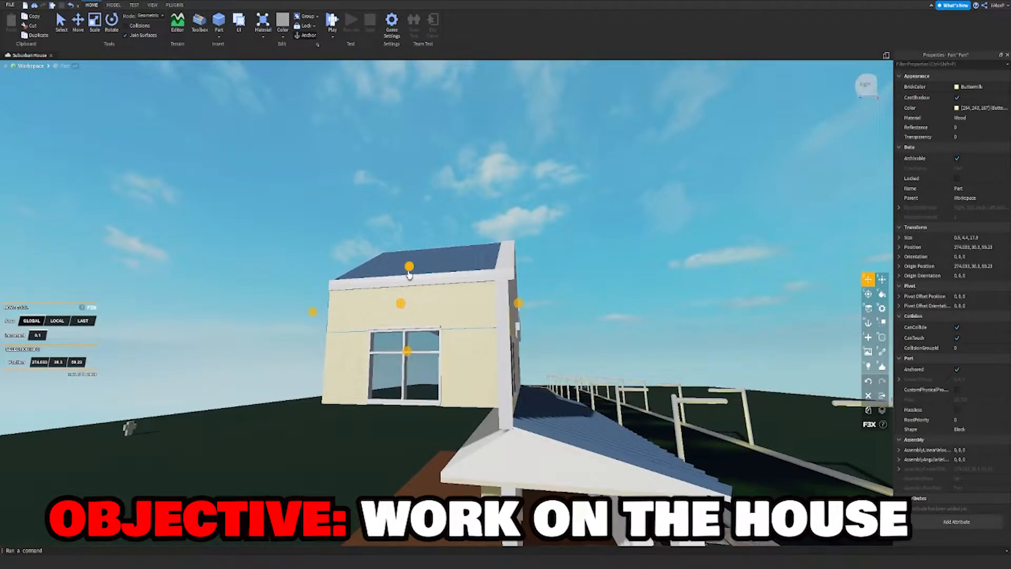
{"action": "left_click_drag", "start_coordinate": [409, 269], "coordinate": [406, 390]}
{"action": "key", "text": "w"}
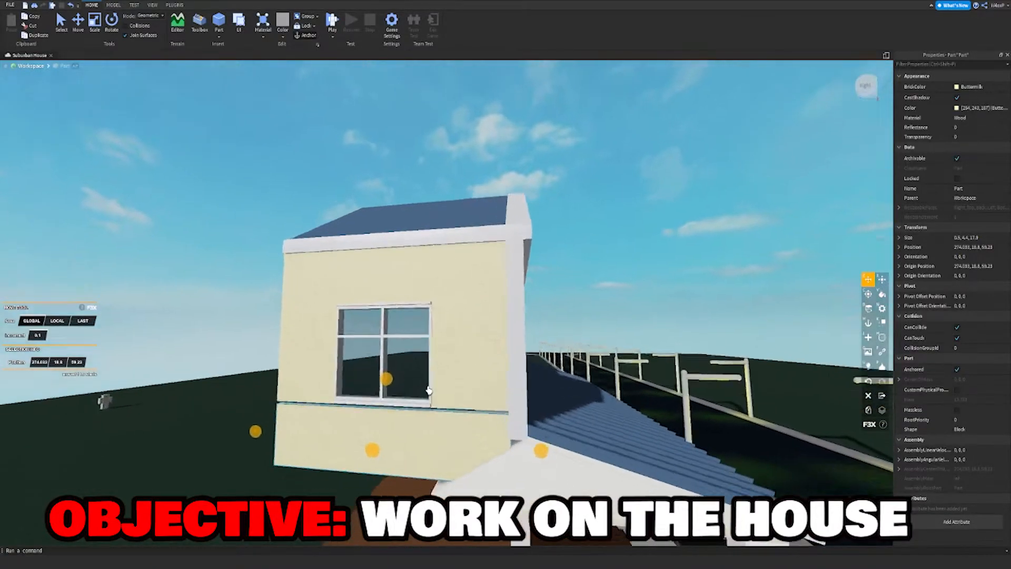
{"action": "left_click_drag", "start_coordinate": [292, 344], "coordinate": [299, 339]}
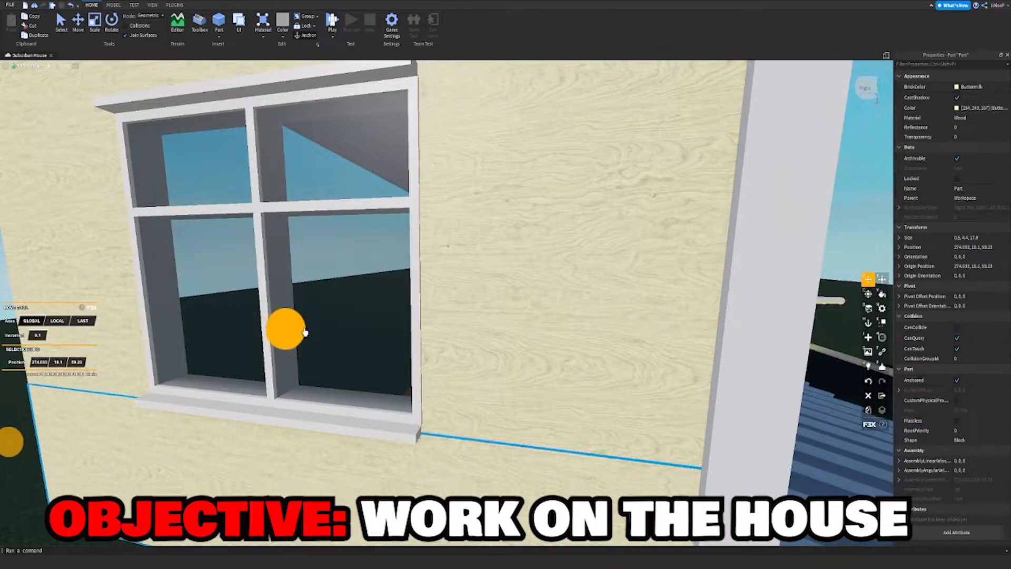
Line up the wall panels around the side window with the strips above and below it.
{"action": "right_click_drag", "start_coordinate": [339, 350], "coordinate": [338, 349]}
{"action": "key", "text": "w"}
{"action": "right_click_drag", "start_coordinate": [533, 211], "coordinate": [532, 211]}
{"action": "key", "text": "s"}
{"action": "left_click_drag", "start_coordinate": [311, 220], "coordinate": [314, 218]}
{"action": "left_click", "coordinate": [517, 195]}
{"action": "scroll", "coordinate": [517, 194], "scroll_direction": "down", "scroll_amount": 3}
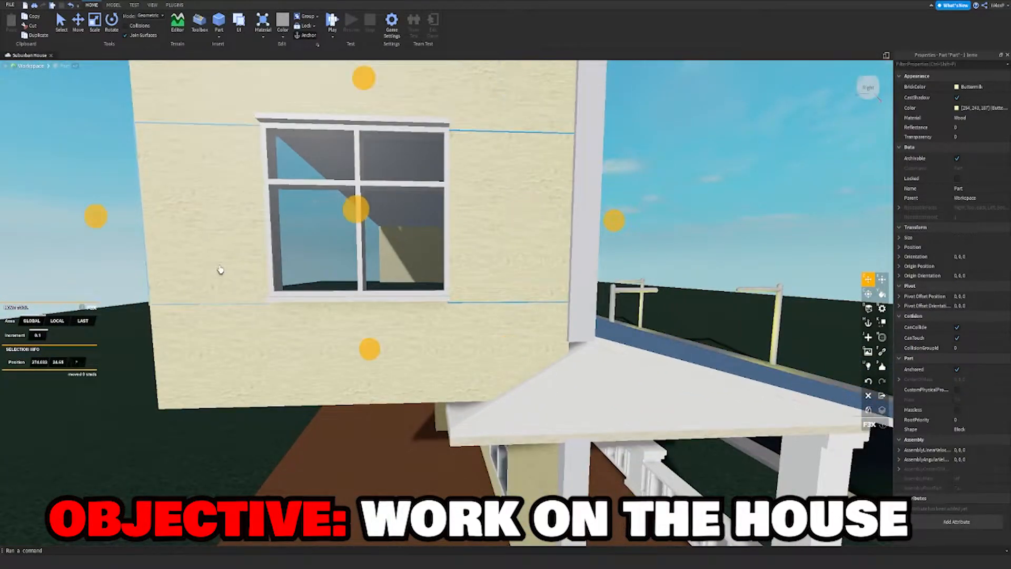
{"action": "left_click_drag", "start_coordinate": [222, 357], "coordinate": [223, 354]}
Examine the new upper side wall and the whole house from the road.
{"action": "key", "text": "s"}
{"action": "key", "text": "z"}
{"action": "left_click", "coordinate": [623, 241]}
{"action": "key", "text": "d"}
{"action": "right_click_drag", "start_coordinate": [616, 241], "coordinate": [615, 241]}
{"action": "key", "text": "d"}
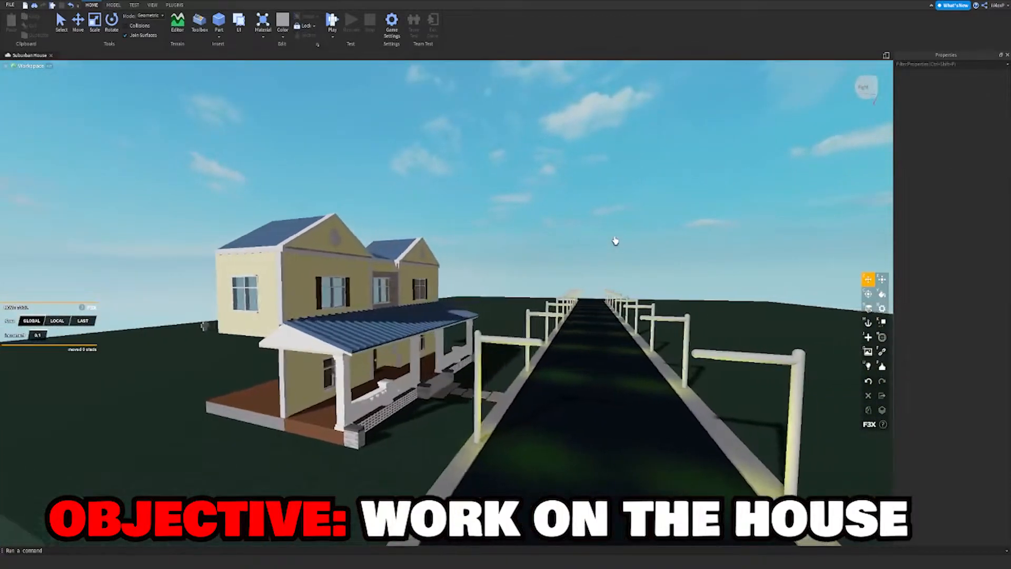
{"action": "key", "text": "s"}
{"action": "key", "text": "d"}
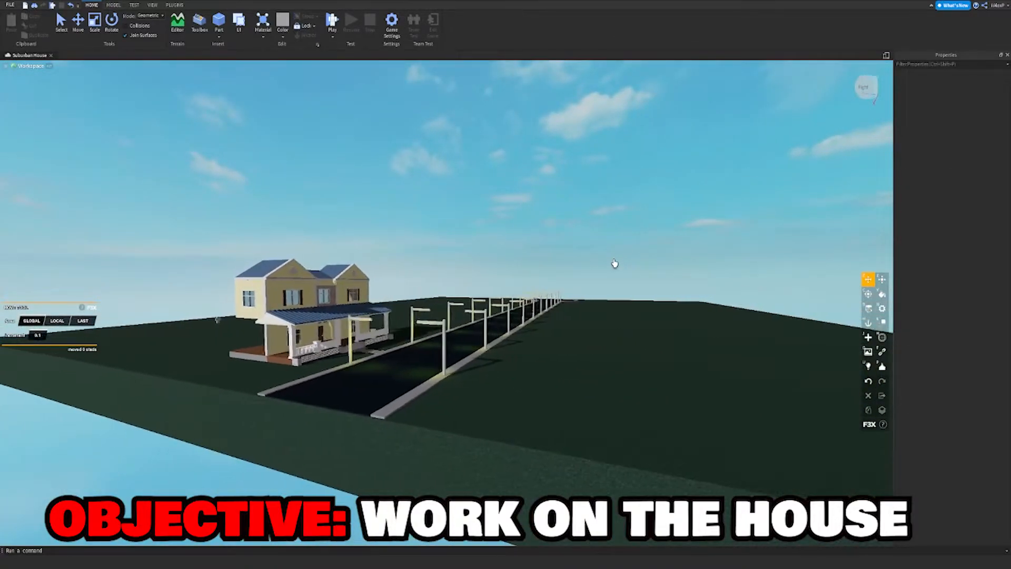
{"action": "key", "text": "a"}
{"action": "key", "text": "w"}
{"action": "key", "text": "a"}
{"action": "key", "text": "w"}
Lengthen the white corner post of the upper side wall downward into the porch roof's gable.
{"action": "right_click_drag", "start_coordinate": [526, 259], "coordinate": [526, 260]}
{"action": "key", "text": "x"}
{"action": "left_click_drag", "start_coordinate": [559, 442], "coordinate": [560, 477]}
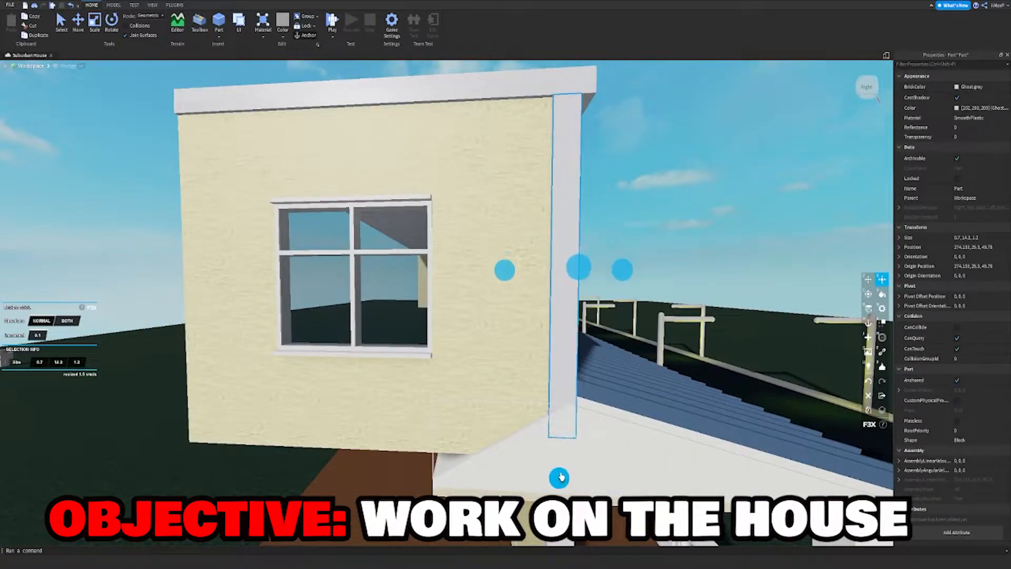
{"action": "key", "text": "s"}
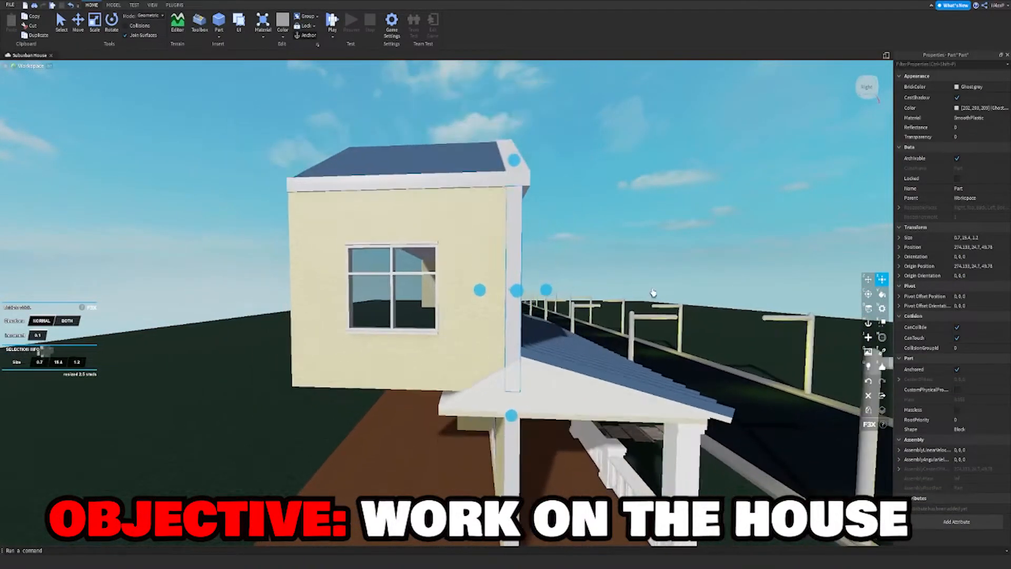
{"action": "key", "text": "z"}
{"action": "left_click", "coordinate": [665, 239]}
Duplicate the upper side window with its frame, glass and two flanking wall panels, and lower the copy toward the ground floor.
{"action": "left_click", "coordinate": [347, 367]}
{"action": "key", "text": "s"}
{"action": "key", "text": "d"}
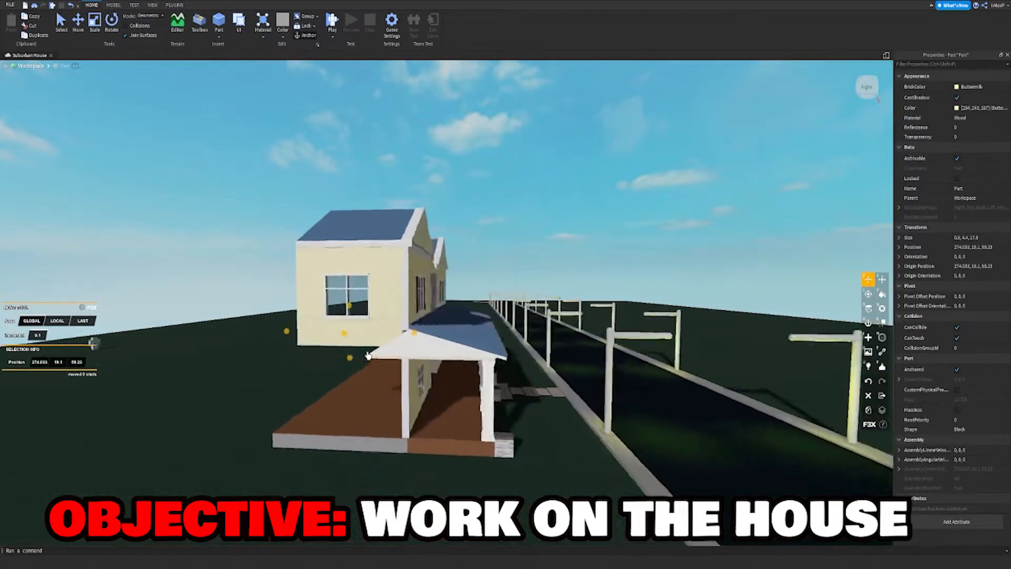
{"action": "key", "text": "a"}
{"action": "key", "text": "w"}
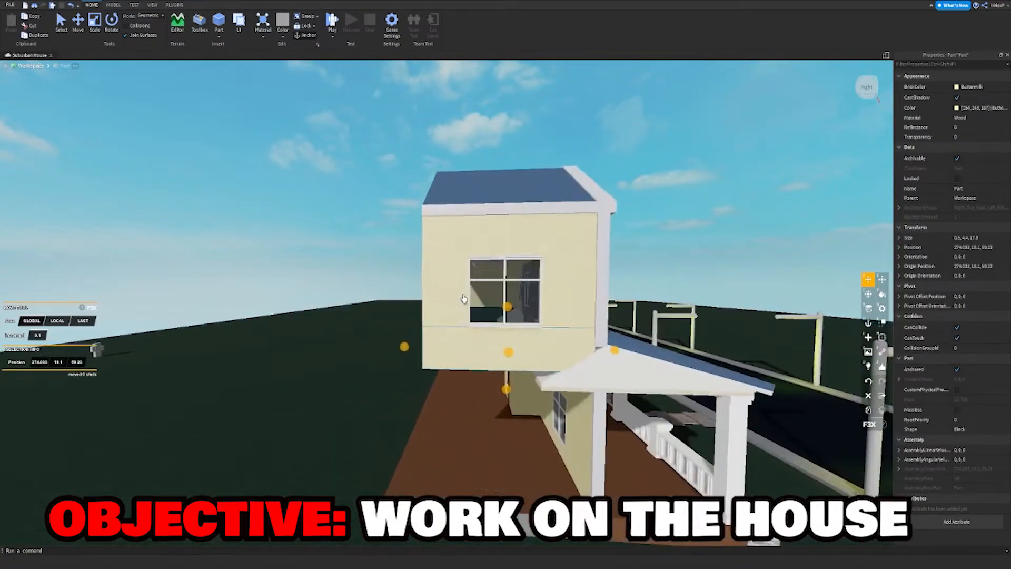
{"action": "left_click", "coordinate": [564, 284], "text": "shift"}
{"action": "key", "text": "d"}
{"action": "right_click_drag", "start_coordinate": [564, 284], "coordinate": [563, 283]}
{"action": "key", "text": "w"}
{"action": "left_click", "coordinate": [521, 316], "text": "shift"}
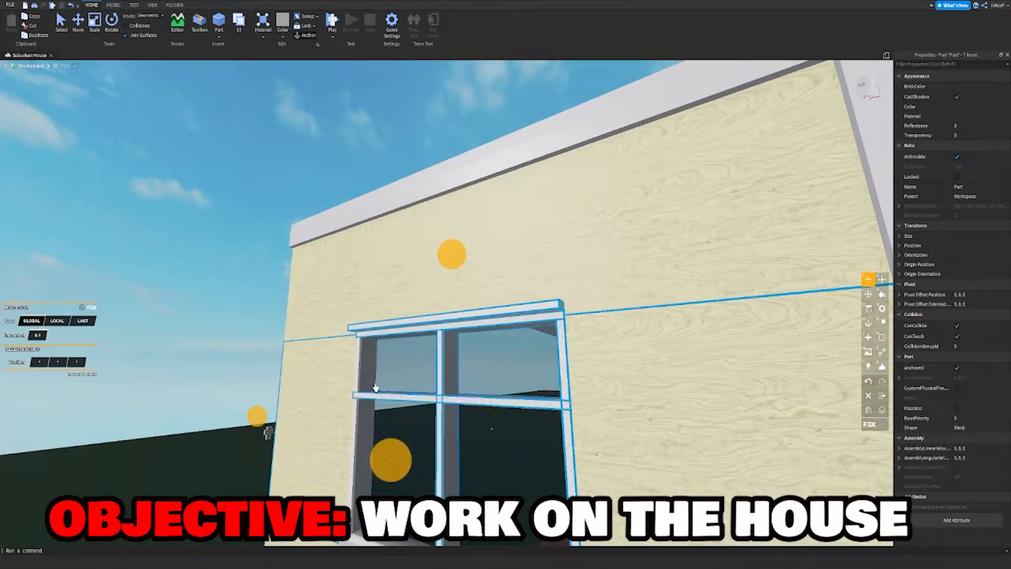
{"action": "left_click", "coordinate": [357, 385], "text": "shift"}
{"action": "right_click_drag", "start_coordinate": [357, 385], "coordinate": [466, 490]}
{"action": "key", "text": "a"}
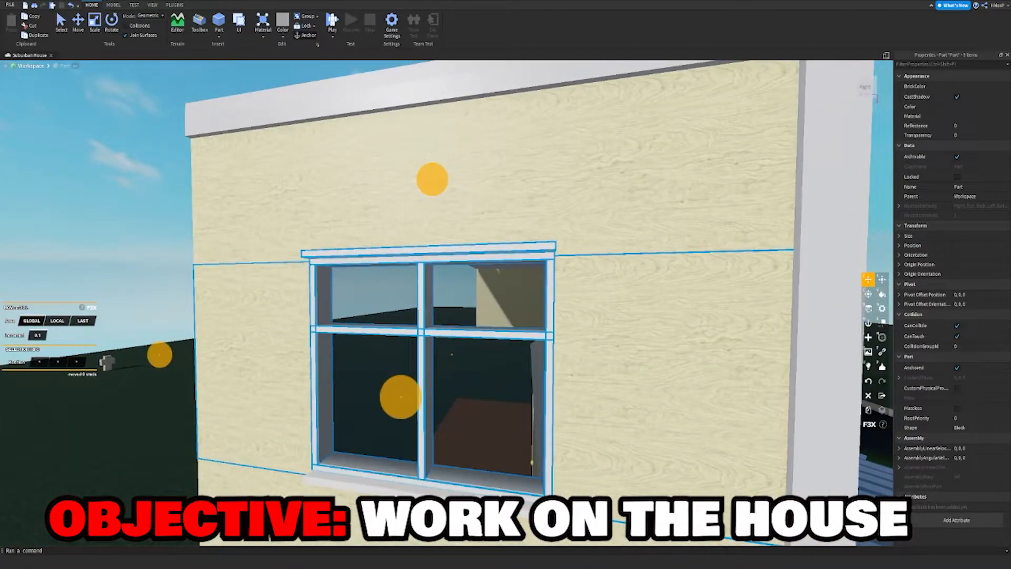
{"action": "key", "text": "shift+c"}
{"action": "left_click_drag", "start_coordinate": [437, 187], "coordinate": [433, 324]}
Adjust the height of the copied window assembly so it sits on the ground floor directly under the upper window.
{"action": "key", "text": "s"}
{"action": "right_click_drag", "start_coordinate": [433, 323], "coordinate": [434, 324]}
{"action": "left_click_drag", "start_coordinate": [434, 324], "coordinate": [431, 325]}
{"action": "key", "text": "w"}
{"action": "key", "text": "w"}
{"action": "right_click_drag", "start_coordinate": [432, 325], "coordinate": [431, 324]}
{"action": "key", "text": "s"}
{"action": "left_click_drag", "start_coordinate": [431, 324], "coordinate": [440, 296]}
{"action": "right_click_drag", "start_coordinate": [441, 296], "coordinate": [440, 296]}
{"action": "key", "text": "w"}
{"action": "key", "text": "s"}
{"action": "left_click_drag", "start_coordinate": [394, 245], "coordinate": [386, 251]}
{"action": "right_click_drag", "start_coordinate": [387, 251], "coordinate": [387, 251]}
{"action": "left_click_drag", "start_coordinate": [386, 251], "coordinate": [385, 253]}
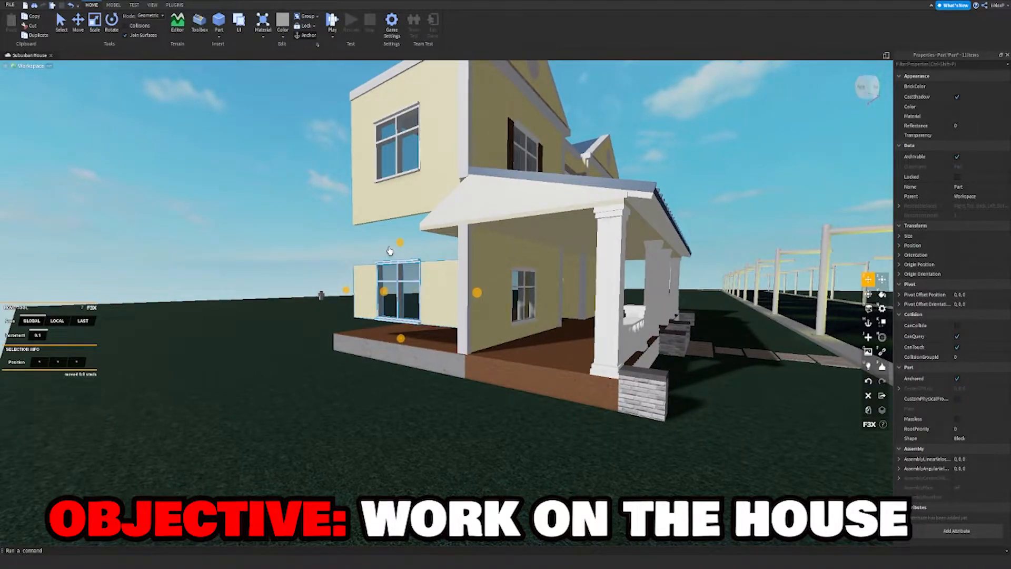
{"action": "scroll", "coordinate": [390, 250], "scroll_direction": "down", "scroll_amount": 3}
Extend the wall strip beneath the upper side window down to the lower window's top trim, making it about 9.6 studs high.
{"action": "left_click", "coordinate": [332, 238]}
{"action": "left_click", "coordinate": [427, 233]}
{"action": "key", "text": "x"}
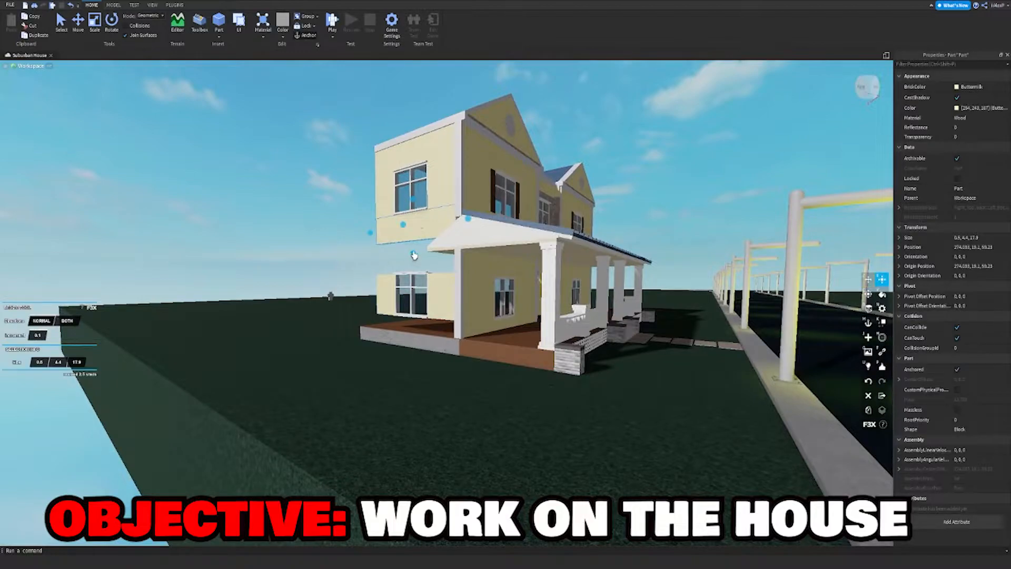
{"action": "scroll", "coordinate": [416, 289], "scroll_direction": "up", "scroll_amount": 10}
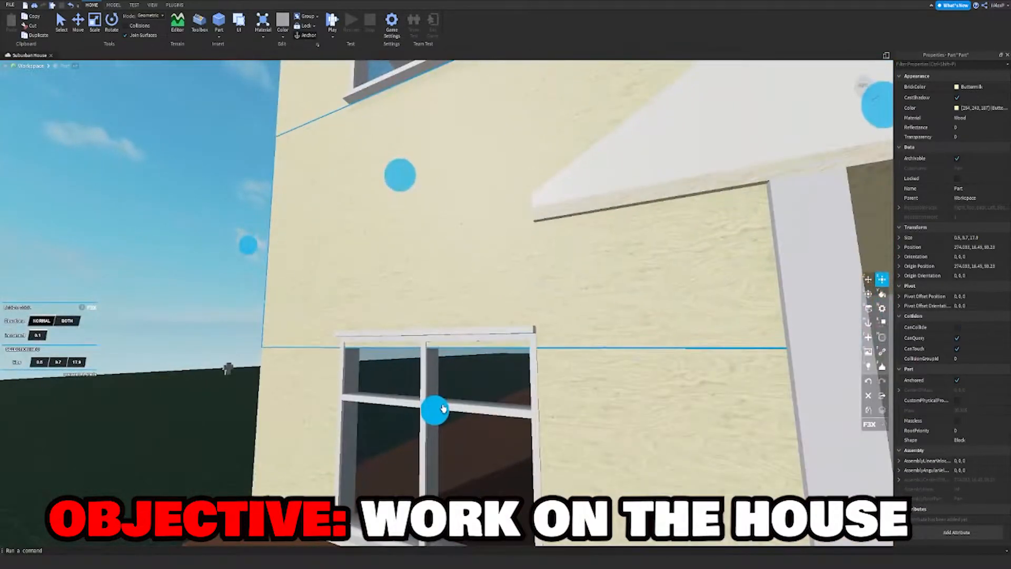
{"action": "left_click_drag", "start_coordinate": [443, 409], "coordinate": [453, 387]}
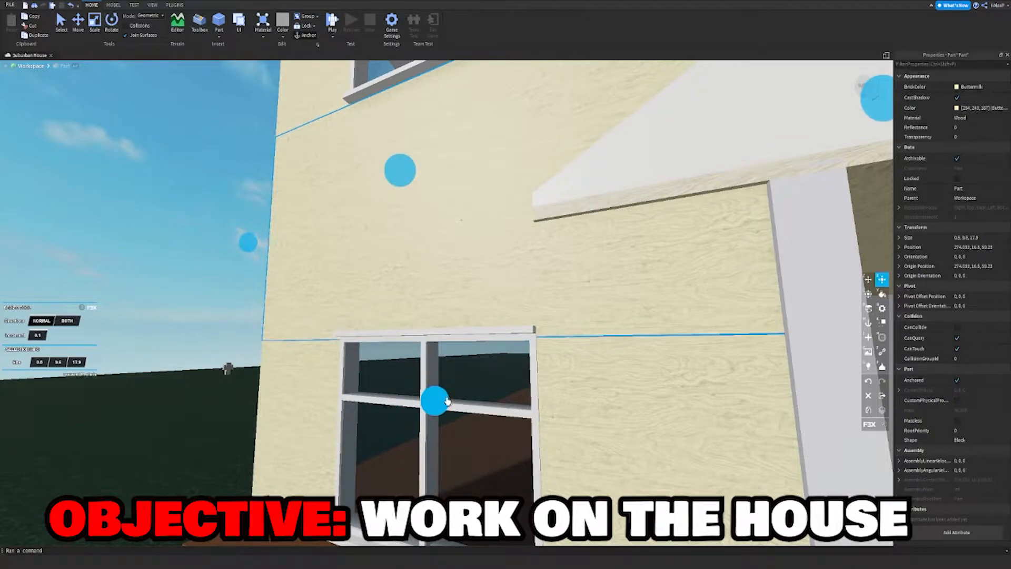
{"action": "scroll", "coordinate": [450, 402], "scroll_direction": "down", "scroll_amount": 15}
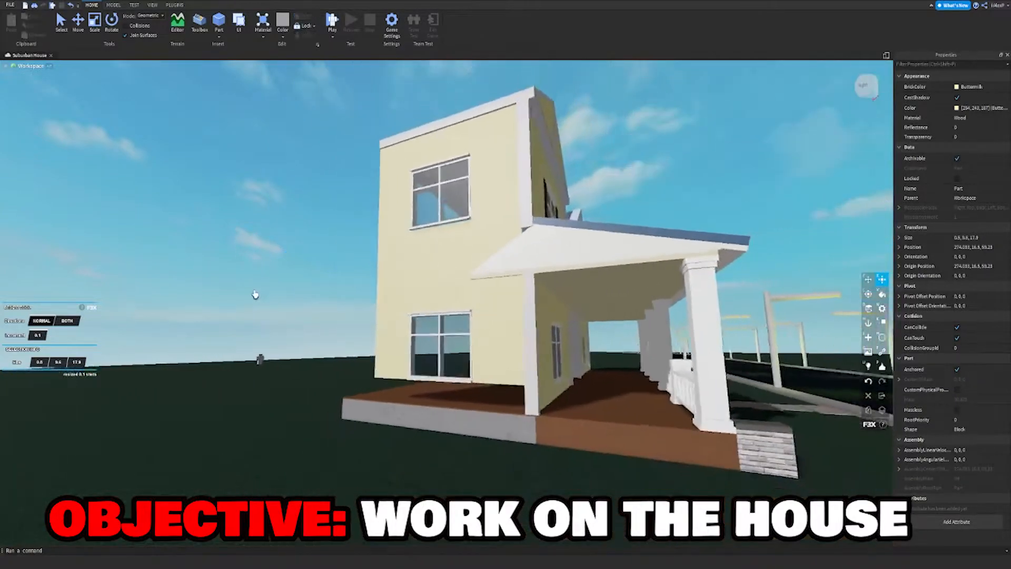
Duplicate the tall wall strip between the two side windows and move the copy down beneath the lower window.
{"action": "left_click", "coordinate": [255, 294]}
{"action": "key", "text": "s"}
{"action": "key", "text": "z"}
{"action": "right_click_drag", "start_coordinate": [255, 294], "coordinate": [256, 295]}
{"action": "key", "text": "w"}
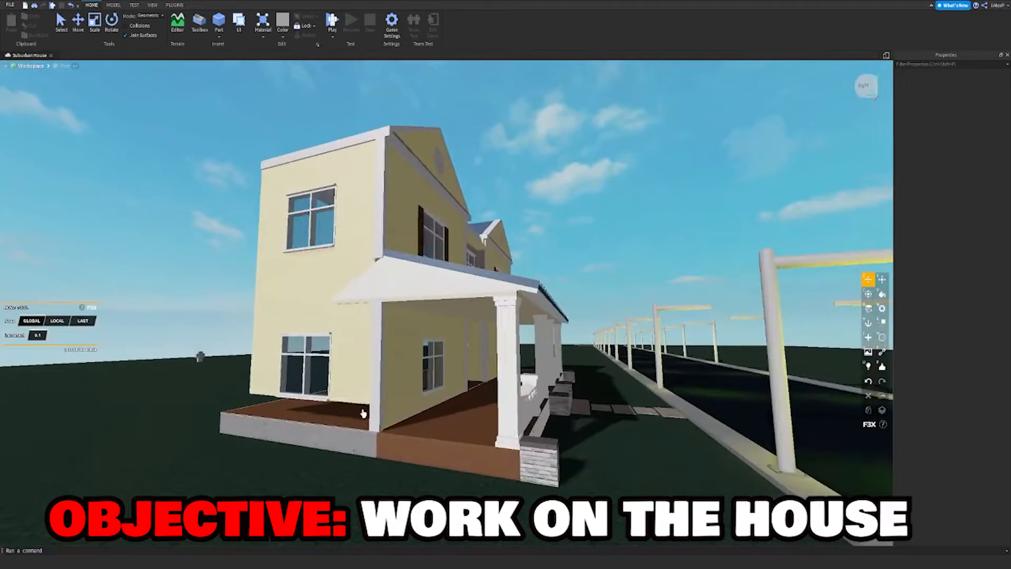
{"action": "left_click_drag", "start_coordinate": [314, 234], "coordinate": [319, 369]}
{"action": "key", "text": "w"}
{"action": "right_click_drag", "start_coordinate": [323, 321], "coordinate": [325, 312]}
{"action": "left_click_drag", "start_coordinate": [325, 312], "coordinate": [416, 229]}
Shorten the lowest wall strip so it fills only the gap between the lower side window and the deck.
{"action": "scroll", "coordinate": [415, 229], "scroll_direction": "down", "scroll_amount": 5}
{"action": "key", "text": "x"}
{"action": "right_click_drag", "start_coordinate": [371, 394], "coordinate": [375, 397]}
{"action": "key", "text": "s"}
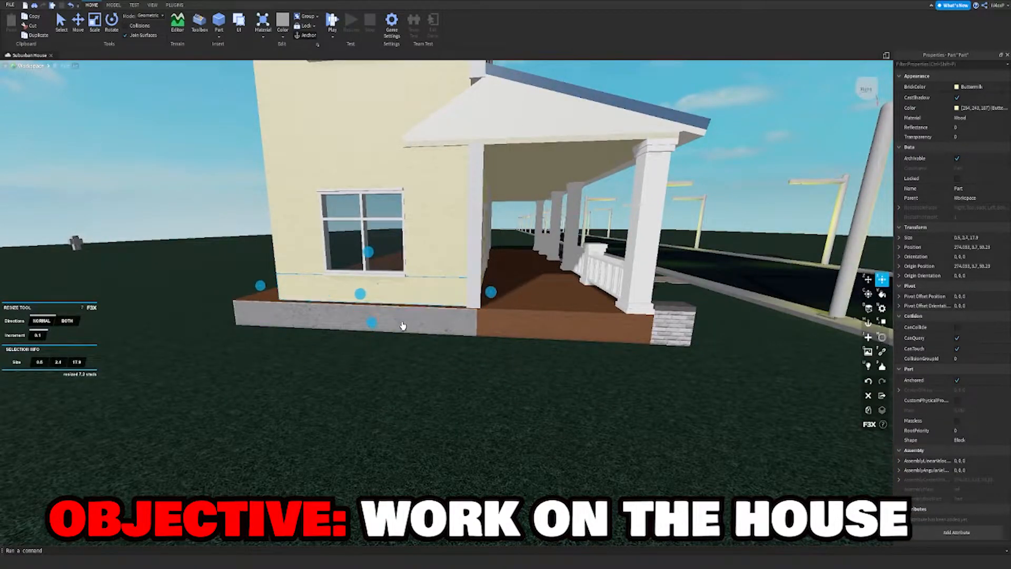
{"action": "key", "text": "s"}
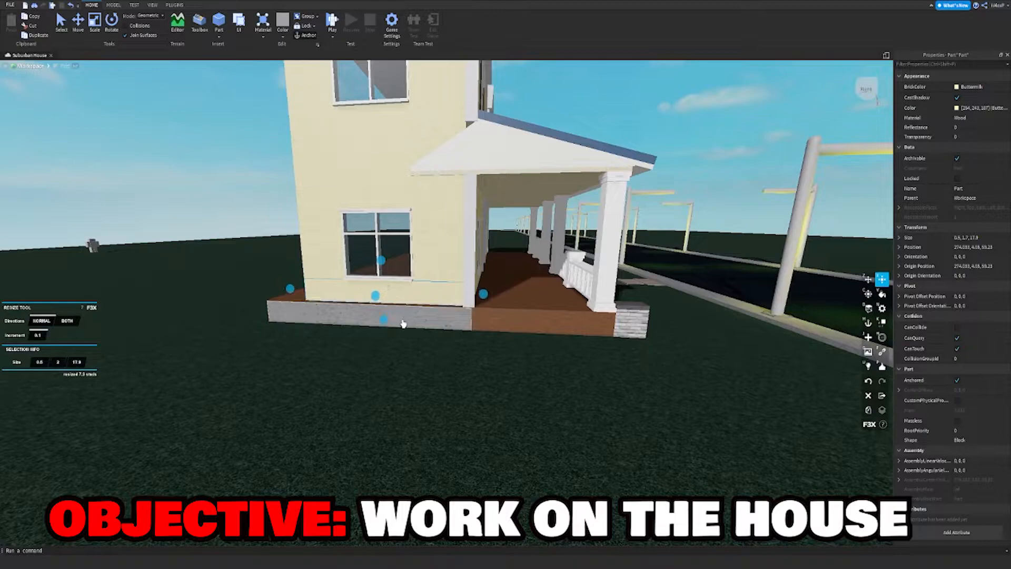
{"action": "key", "text": "s"}
{"action": "key", "text": "z"}
{"action": "left_click", "coordinate": [675, 138]}
Examine the completed side wall from the road and view the house from the rear.
{"action": "right_click_drag", "start_coordinate": [674, 131], "coordinate": [693, 128]}
{"action": "key", "text": "s"}
{"action": "key", "text": "d"}
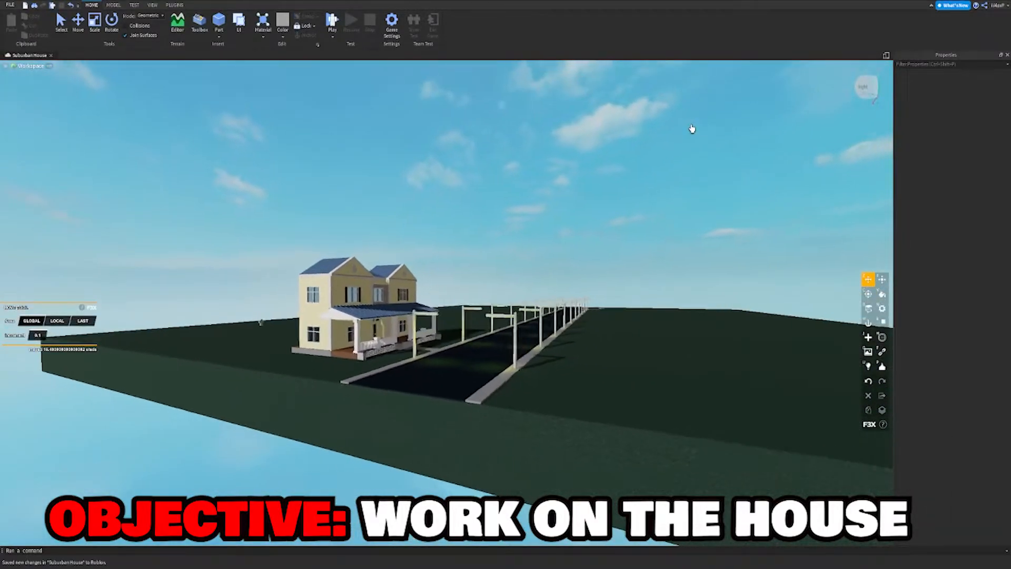
{"action": "key", "text": "a"}
{"action": "key", "text": "w"}
{"action": "right_click_drag", "start_coordinate": [339, 292], "coordinate": [339, 291]}
{"action": "key", "text": "s"}
{"action": "key", "text": "a"}
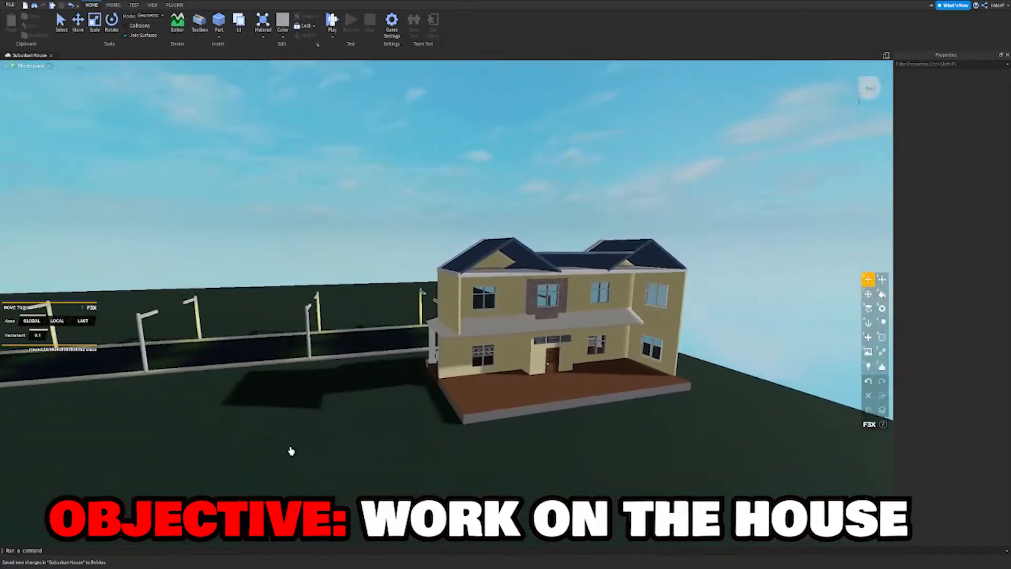
Inspect the rear inner corner and the side wall's junction with the porch roof up close.
{"action": "key", "text": "d"}
{"action": "key", "text": "w"}
{"action": "right_click_drag", "start_coordinate": [392, 320], "coordinate": [392, 320]}
{"action": "key", "text": "a"}
{"action": "key", "text": "d"}
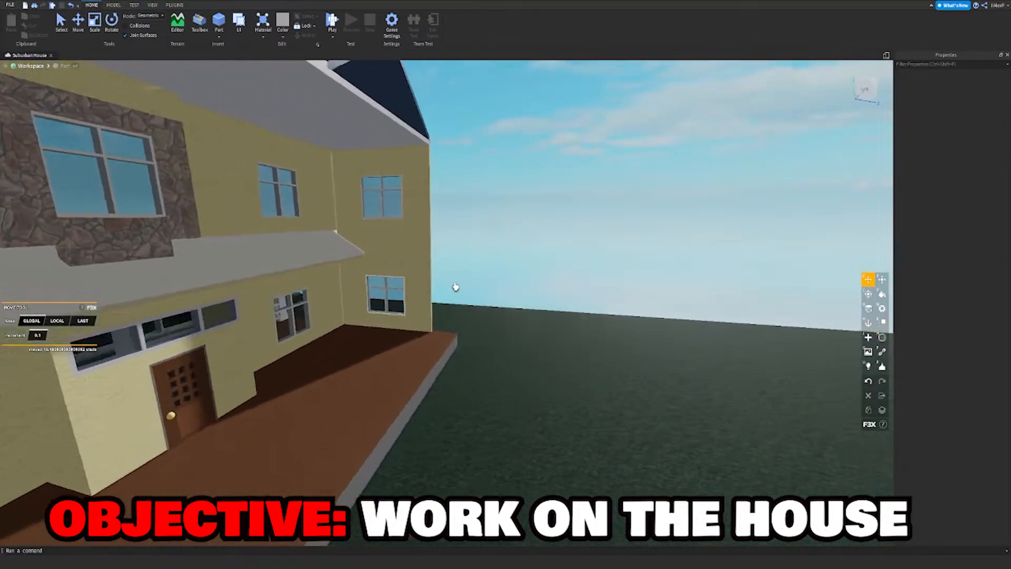
{"action": "key", "text": "w"}
{"action": "right_click_drag", "start_coordinate": [425, 268], "coordinate": [427, 252]}
{"action": "key", "text": "d"}
{"action": "key", "text": "s"}
{"action": "key", "text": "s"}
{"action": "key", "text": "w"}
{"action": "key", "text": "w"}
{"action": "key", "text": "d"}
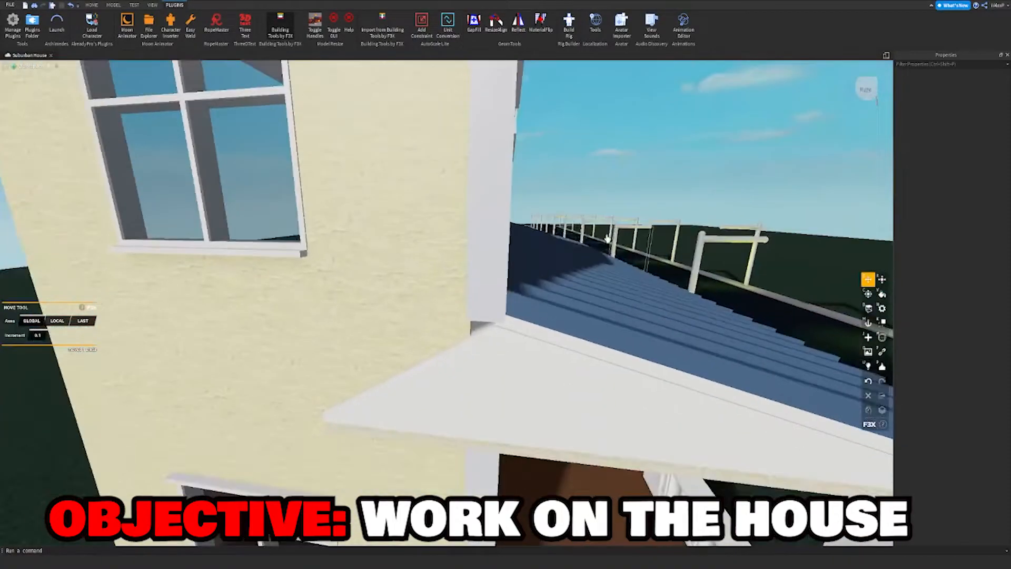
Remove the wedge-shaped porch gable piece that overlaps the side wall.
{"action": "left_click", "coordinate": [482, 337]}
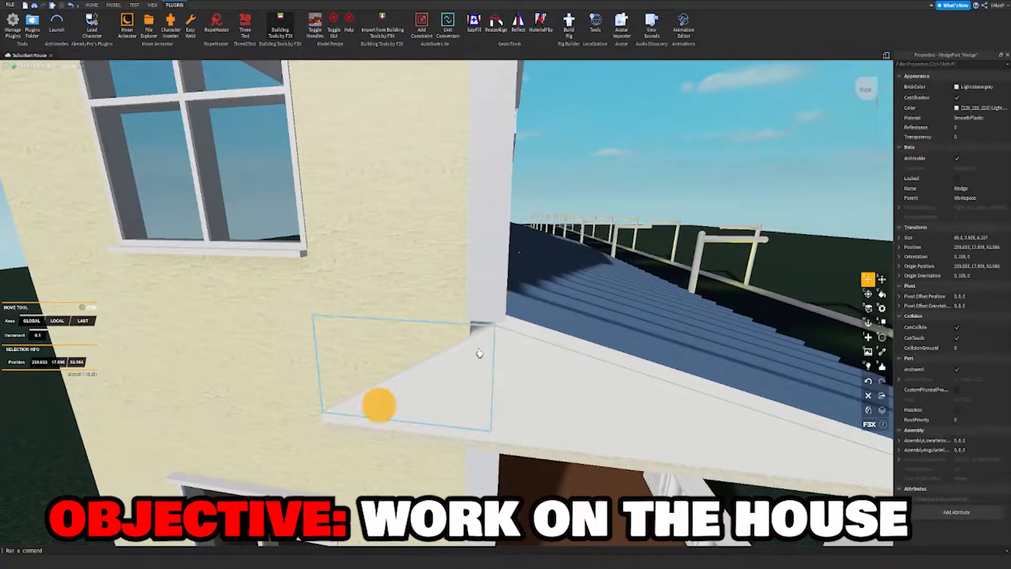
{"action": "left_click", "coordinate": [451, 433], "text": "shift"}
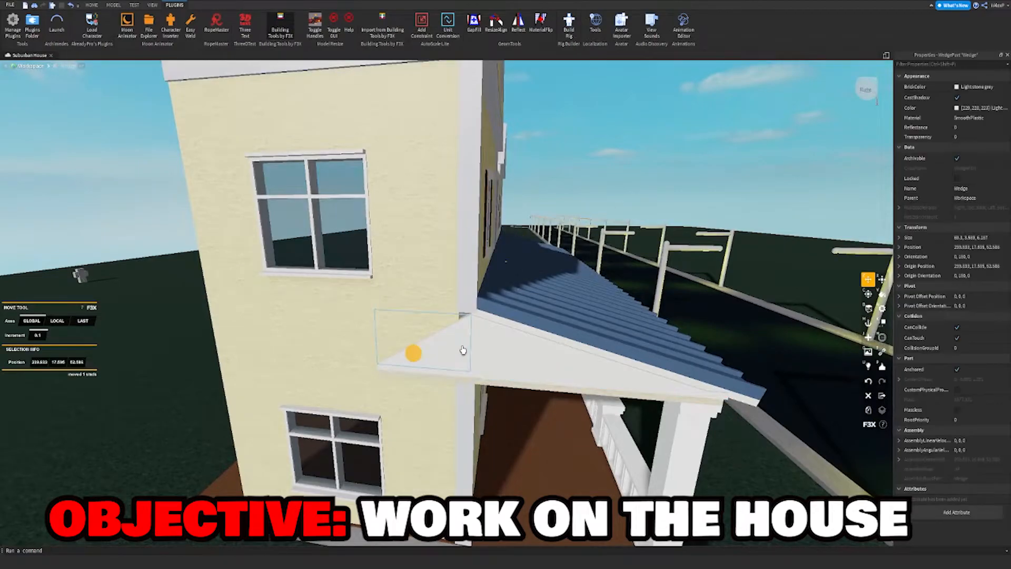
{"action": "scroll", "coordinate": [477, 348], "scroll_direction": "up", "scroll_amount": 3}
Shorten the two trim boards under the porch gable so they end at the gable's inner edge.
{"action": "left_click", "coordinate": [500, 375]}
{"action": "left_click", "coordinate": [501, 395], "text": "shift"}
{"action": "right_click_drag", "start_coordinate": [501, 395], "coordinate": [501, 395]}
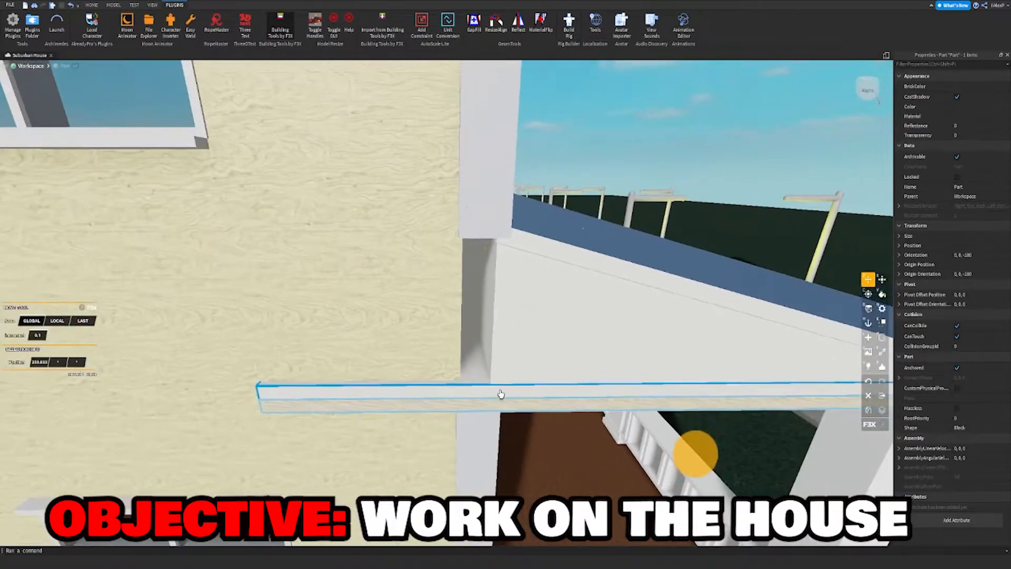
{"action": "scroll", "coordinate": [445, 291], "scroll_direction": "down", "scroll_amount": 2}
{"action": "key", "text": "x"}
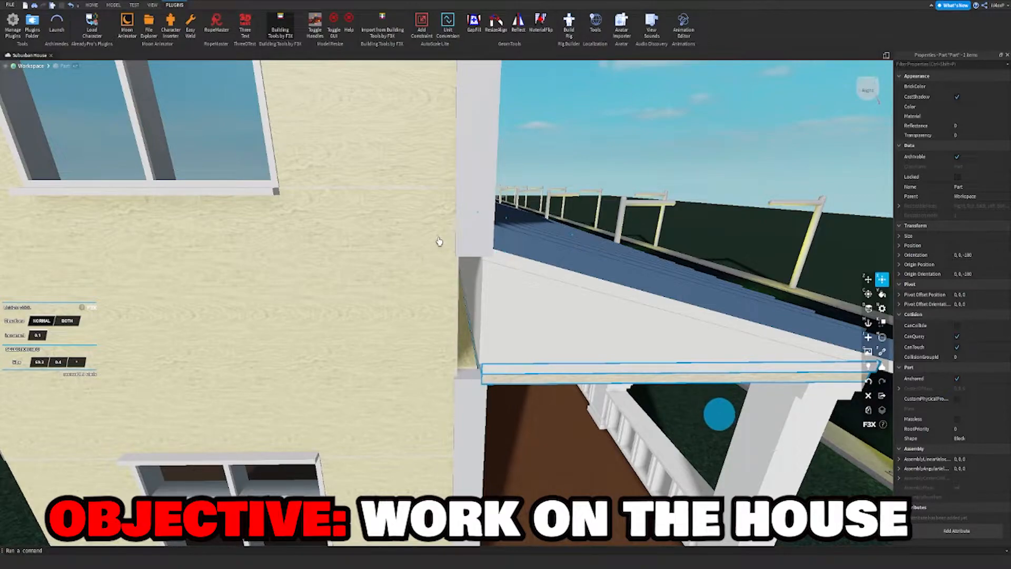
{"action": "left_click", "coordinate": [615, 161]}
{"action": "right_click_drag", "start_coordinate": [587, 181], "coordinate": [588, 180]}
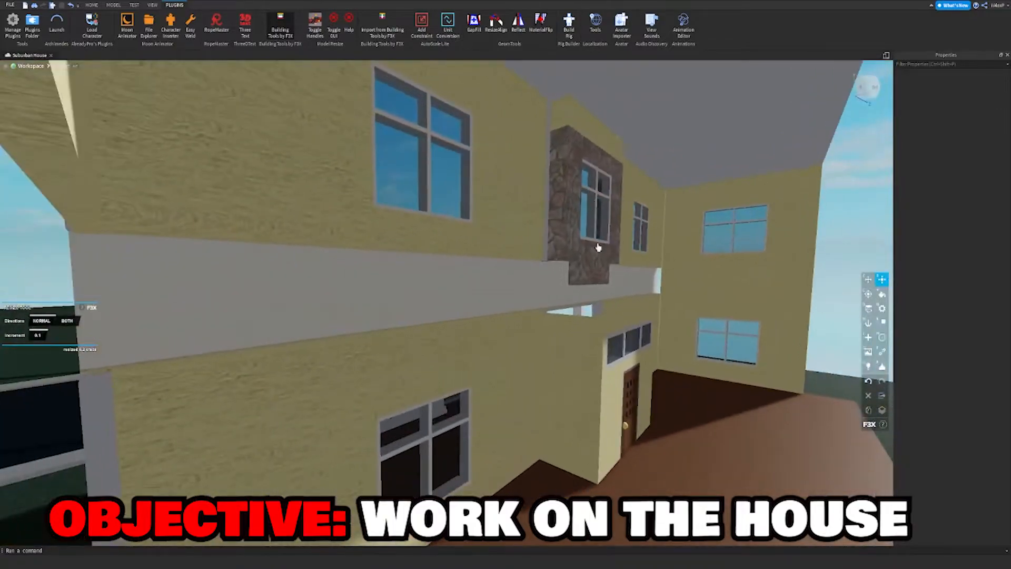
Examine the gap between the upper and lower rear wall sections and the inner corner at the side wall.
{"action": "right_click_drag", "start_coordinate": [575, 358], "coordinate": [574, 356]}
{"action": "key", "text": "a"}
{"action": "right_click_drag", "start_coordinate": [494, 327], "coordinate": [495, 327]}
{"action": "right_click_drag", "start_coordinate": [444, 301], "coordinate": [528, 286]}
{"action": "left_click", "coordinate": [451, 292]}
{"action": "left_click", "coordinate": [528, 286]}
{"action": "key", "text": "w"}
{"action": "left_click", "coordinate": [478, 335]}
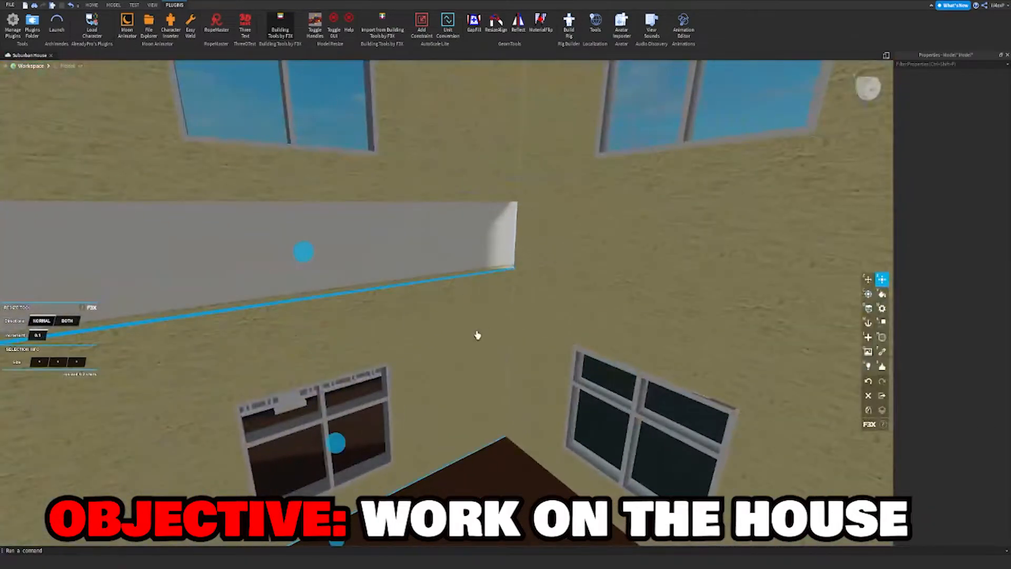
{"action": "left_click", "coordinate": [485, 323]}
{"action": "right_click_drag", "start_coordinate": [485, 324], "coordinate": [484, 323]}
{"action": "key", "text": "s"}
{"action": "left_click", "coordinate": [670, 284]}
{"action": "right_click_drag", "start_coordinate": [579, 307], "coordinate": [580, 307]}
Extend the lower wall section on one side of the doorway upward to meet the upper wall beneath the window.
{"action": "left_click", "coordinate": [303, 372]}
{"action": "right_click_drag", "start_coordinate": [303, 373], "coordinate": [302, 372]}
{"action": "key", "text": "w"}
{"action": "right_click_drag", "start_coordinate": [372, 331], "coordinate": [372, 332]}
{"action": "left_click_drag", "start_coordinate": [406, 317], "coordinate": [468, 225]}
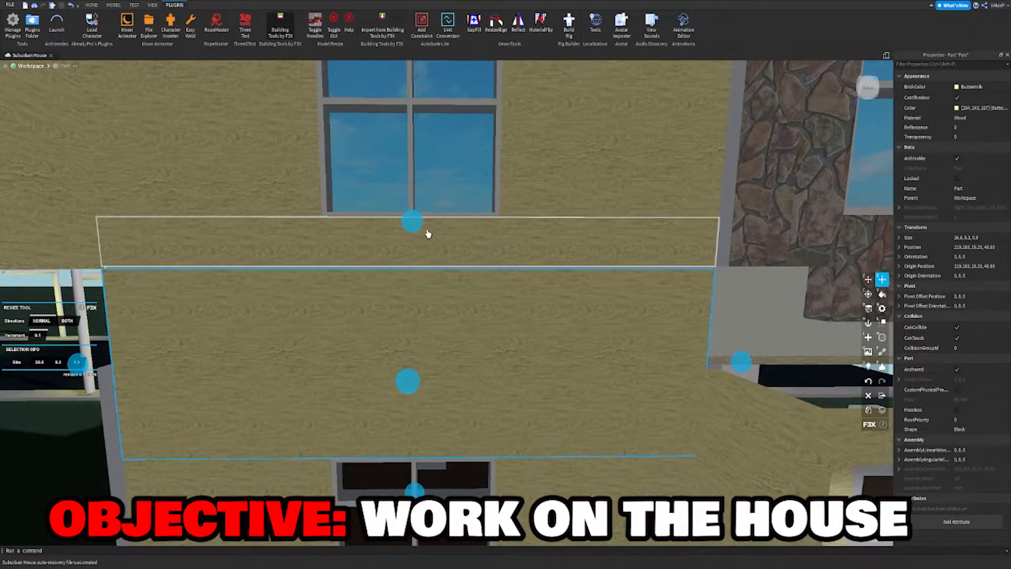
{"action": "left_click_drag", "start_coordinate": [419, 229], "coordinate": [421, 229]}
{"action": "key", "text": "d"}
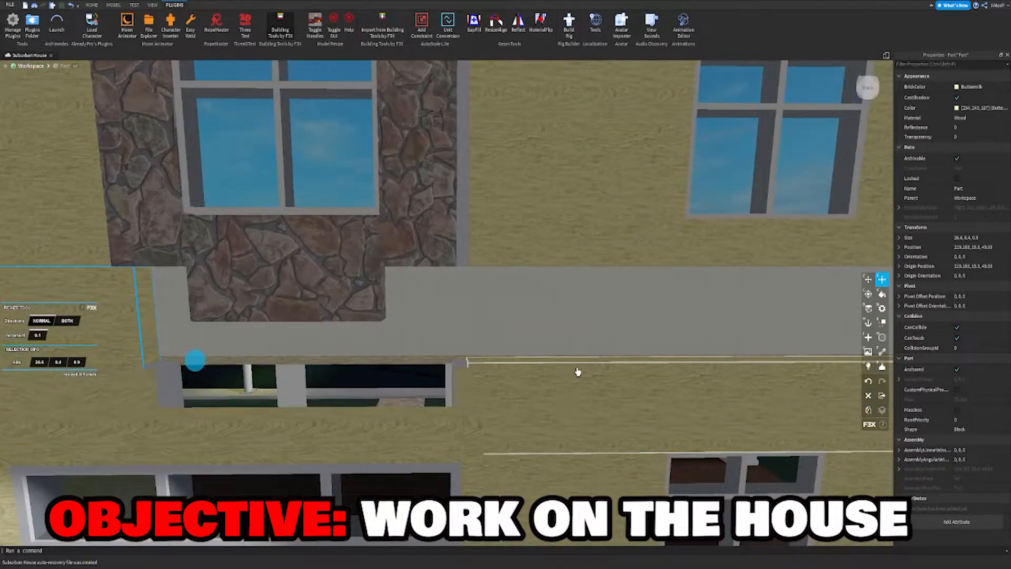
Extend the matching lower wall section on the doorway's other side up to the upper wall.
{"action": "left_click", "coordinate": [579, 370]}
{"action": "left_click_drag", "start_coordinate": [559, 317], "coordinate": [572, 225]}
{"action": "key", "text": "a"}
{"action": "key", "text": "w"}
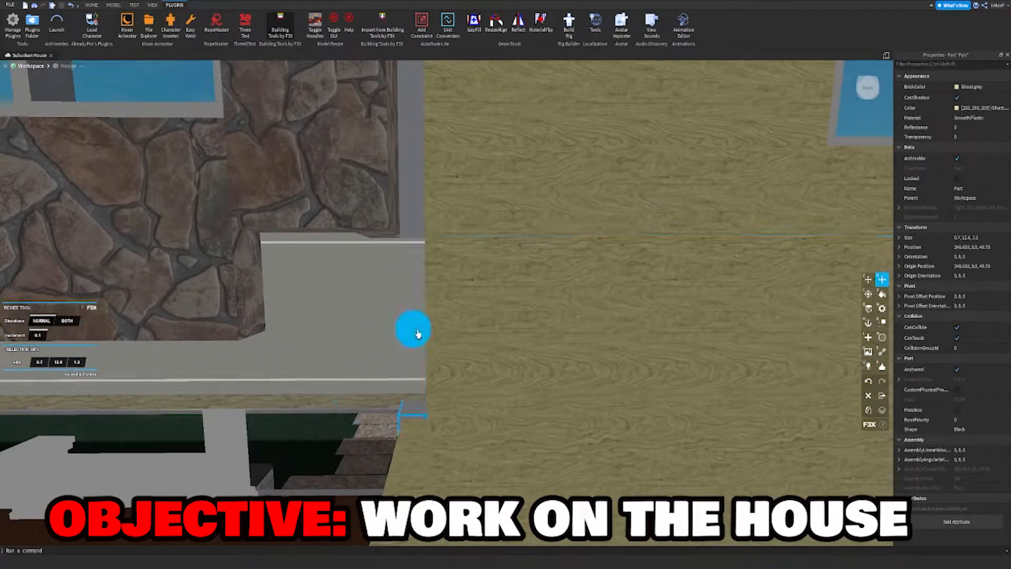
Lengthen the two grey corner trims flanking the doorway recess to 17.1 studs, up to the trims above.
{"action": "left_click_drag", "start_coordinate": [419, 158], "coordinate": [419, 158]}
{"action": "key", "text": "s"}
{"action": "key", "text": "a"}
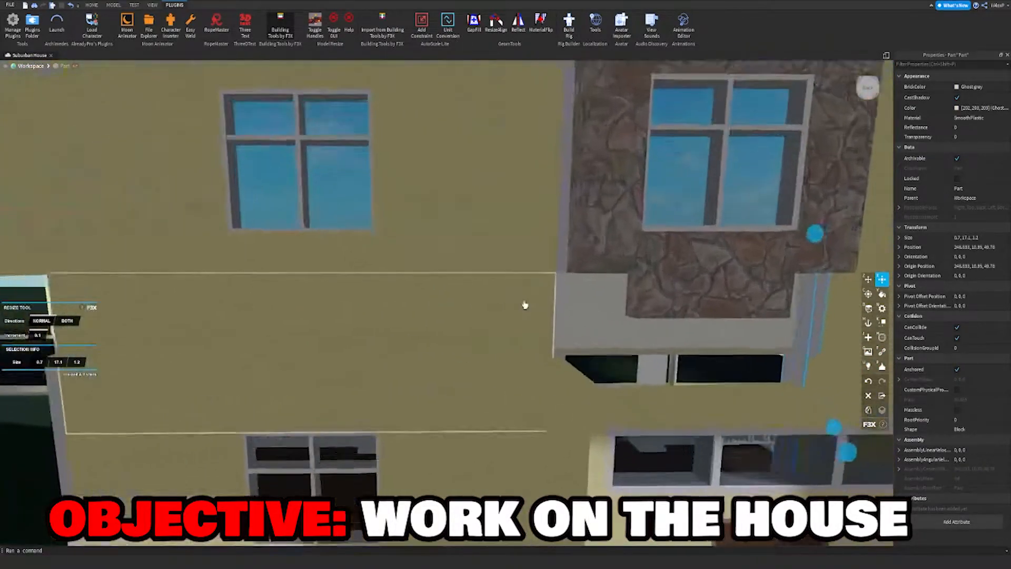
{"action": "key", "text": "w"}
{"action": "left_click_drag", "start_coordinate": [466, 302], "coordinate": [476, 194]}
{"action": "key", "text": "s"}
{"action": "right_click_drag", "start_coordinate": [503, 327], "coordinate": [508, 329]}
{"action": "key", "text": "a"}
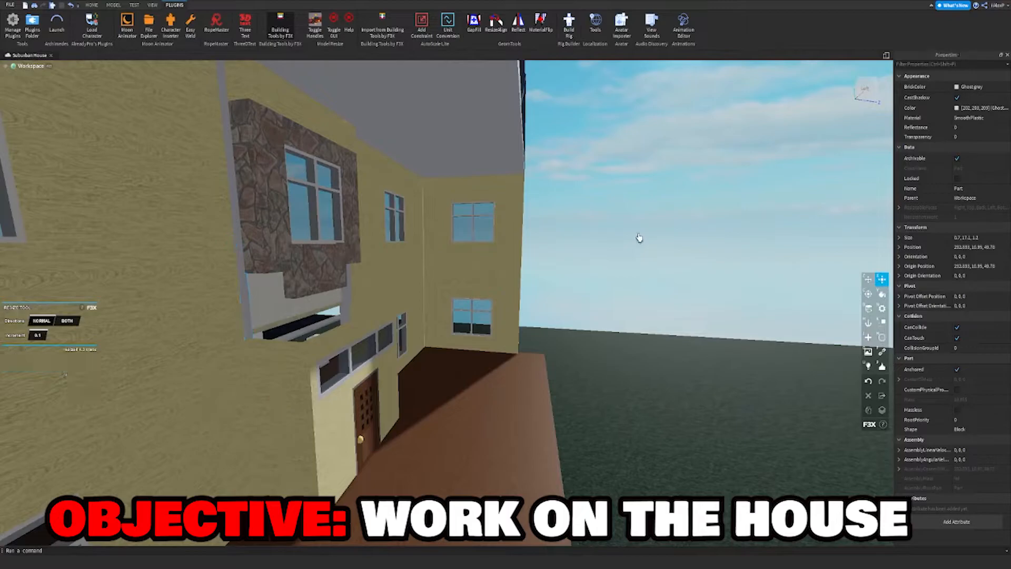
{"action": "left_click", "coordinate": [639, 238]}
Extend the block above the door's transom window toward the gap under the porch roof wall.
{"action": "key", "text": "a"}
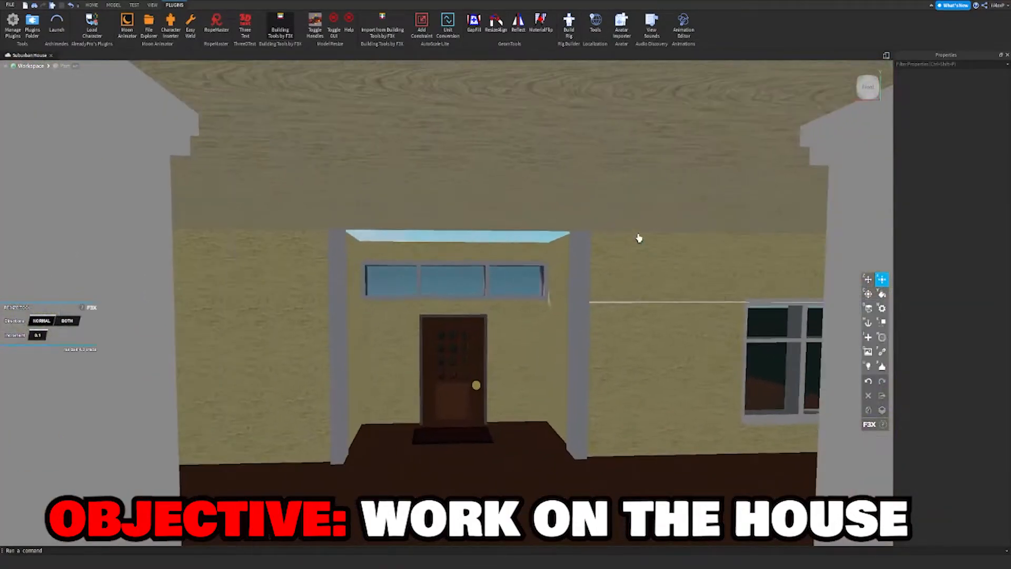
{"action": "key", "text": "w"}
{"action": "right_click_drag", "start_coordinate": [639, 238], "coordinate": [635, 241]}
{"action": "key", "text": "w"}
{"action": "left_click", "coordinate": [454, 334]}
{"action": "left_click_drag", "start_coordinate": [410, 290], "coordinate": [321, 298]}
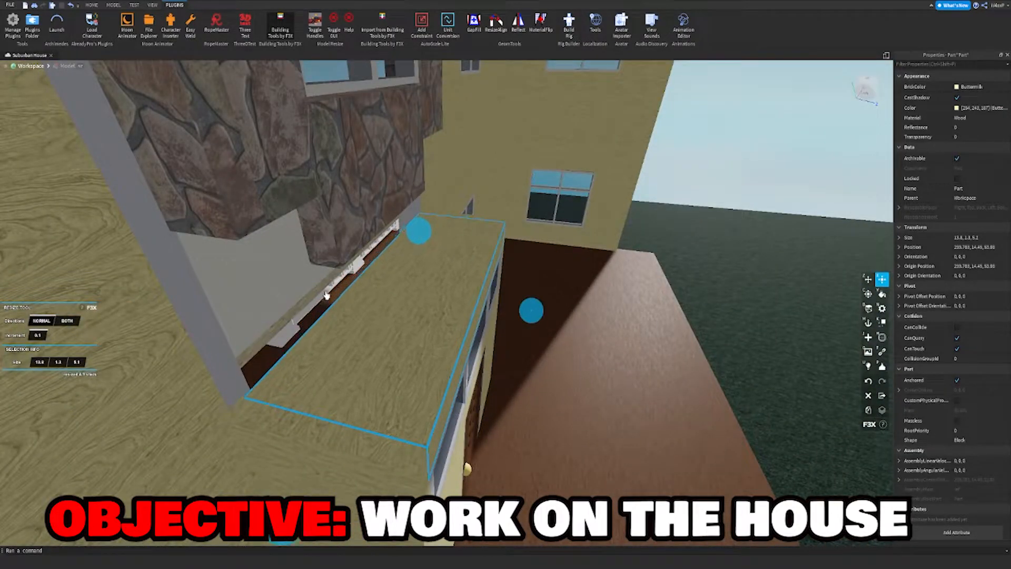
Trim the ends of the block above the transom window to a width of 13.6 studs.
{"action": "key", "text": "d"}
{"action": "right_click_drag", "start_coordinate": [325, 295], "coordinate": [334, 295]}
{"action": "key", "text": "w"}
{"action": "left_click_drag", "start_coordinate": [288, 374], "coordinate": [294, 361]}
{"action": "right_click_drag", "start_coordinate": [298, 355], "coordinate": [299, 355]}
{"action": "key", "text": "d"}
{"action": "left_click_drag", "start_coordinate": [534, 353], "coordinate": [528, 355]}
{"action": "key", "text": "s"}
{"action": "right_click_drag", "start_coordinate": [527, 355], "coordinate": [495, 254]}
{"action": "key", "text": "w"}
Shorten the upper and lower strips of the transom window frame to 13.6 studs.
{"action": "left_click", "coordinate": [482, 221]}
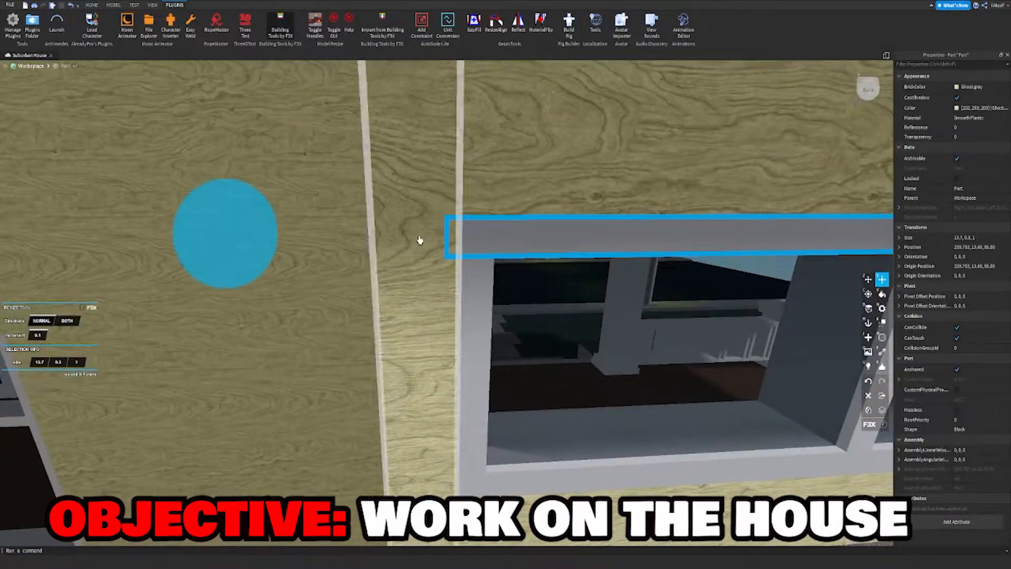
{"action": "left_click", "coordinate": [473, 486]}
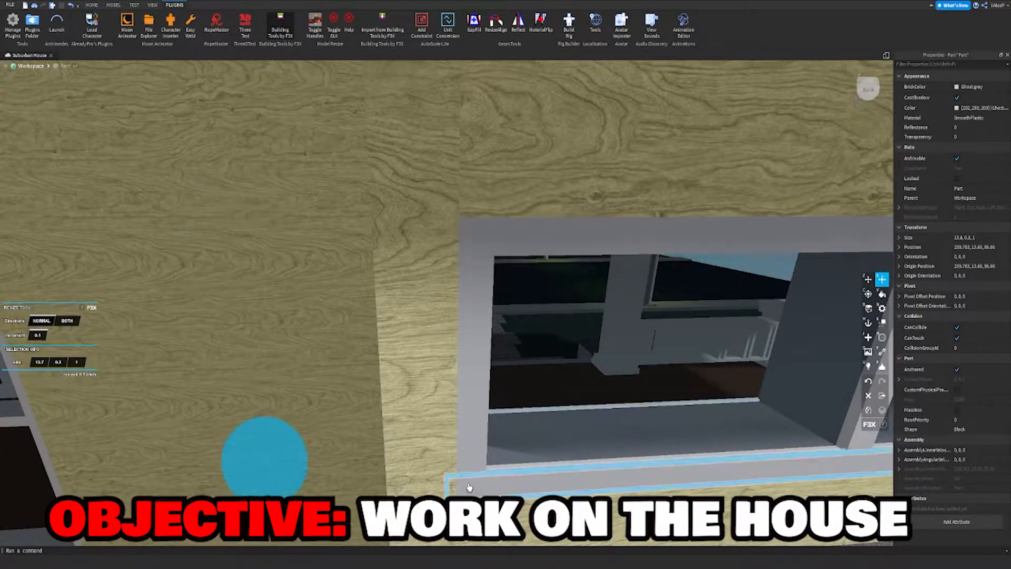
{"action": "left_click_drag", "start_coordinate": [321, 454], "coordinate": [321, 453]}
{"action": "key", "text": "d"}
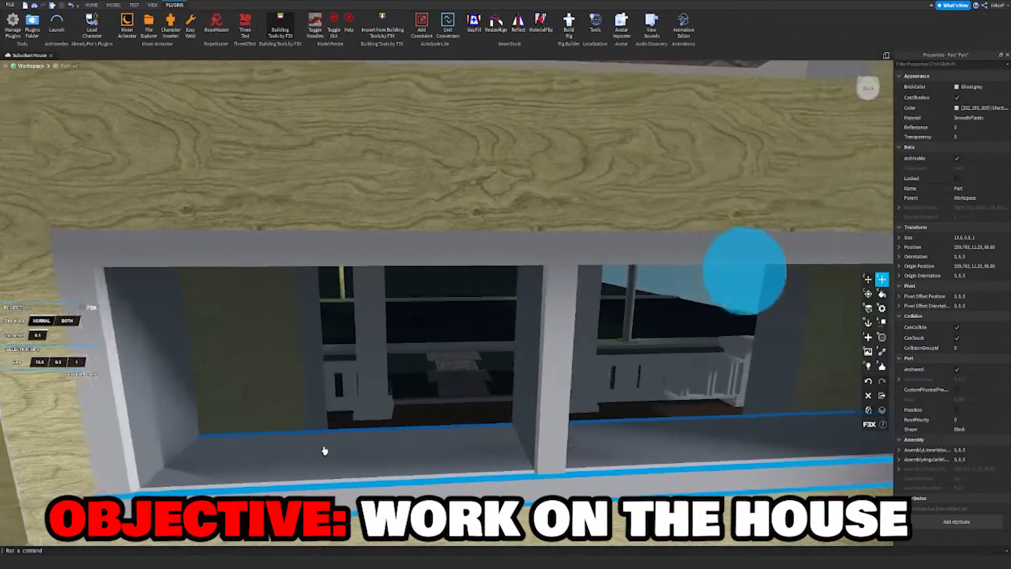
{"action": "key", "text": "s"}
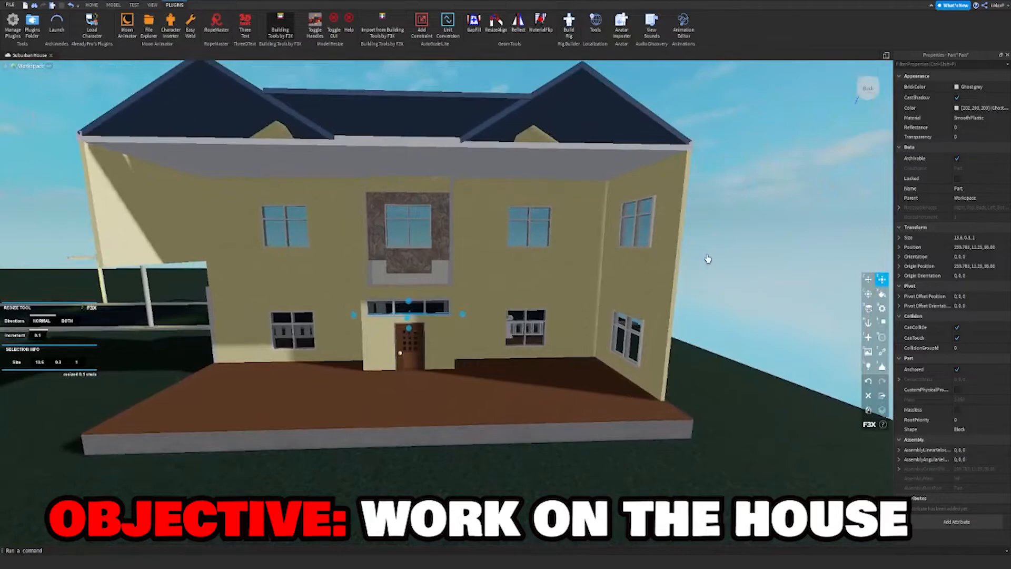
{"action": "left_click", "coordinate": [708, 258]}
Extend the block above the transom window until it closes the gap beneath the porch roof wall.
{"action": "key", "text": "w"}
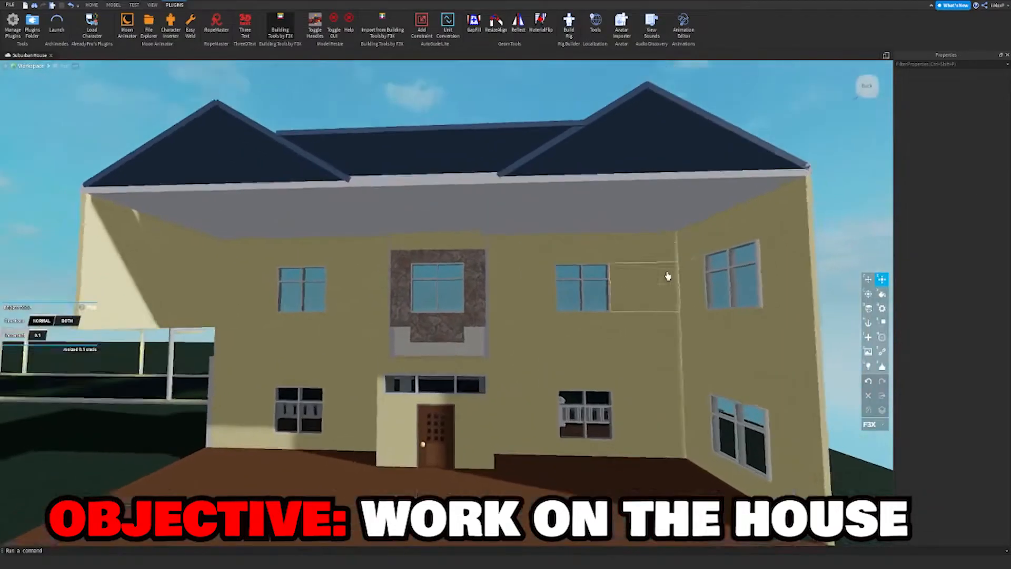
{"action": "right_click_drag", "start_coordinate": [668, 276], "coordinate": [610, 336]}
{"action": "key", "text": "w"}
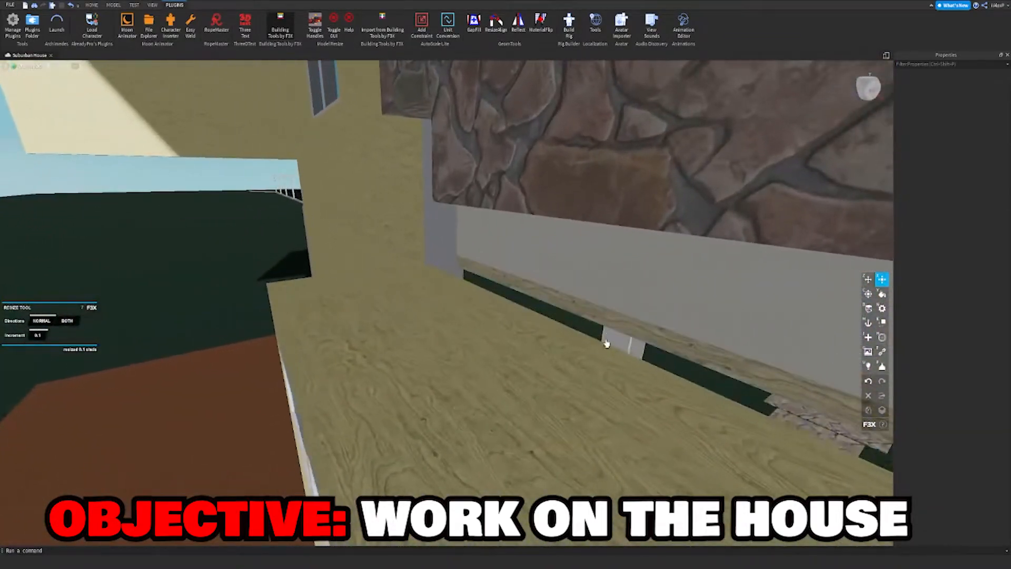
{"action": "left_click_drag", "start_coordinate": [654, 362], "coordinate": [673, 356]}
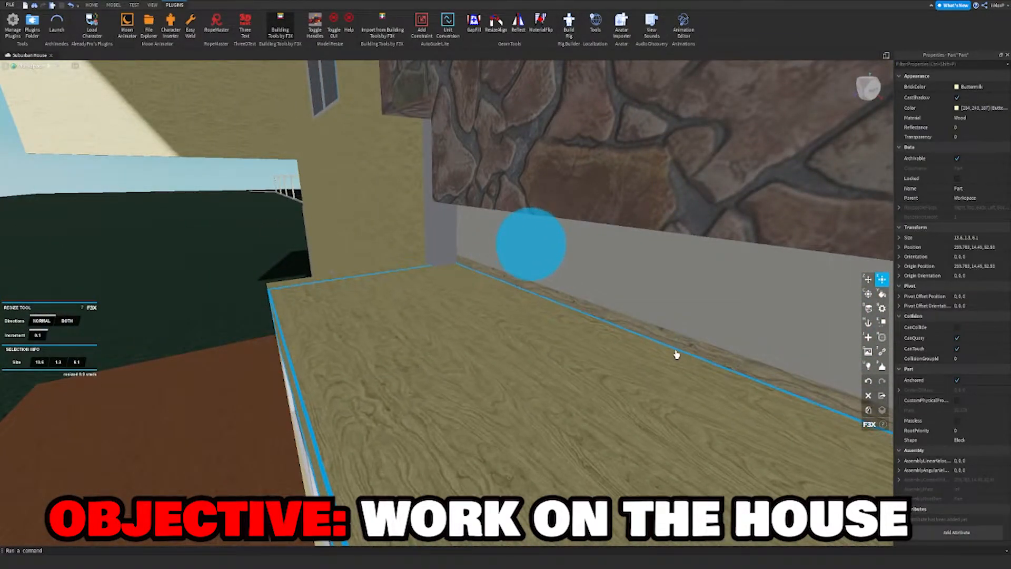
Undo the recent resizes of the transom frame and the block above the door, and restore them.
{"action": "key", "text": "s"}
{"action": "right_click_drag", "start_coordinate": [671, 355], "coordinate": [672, 355]}
{"action": "key", "text": "w"}
{"action": "key", "text": "s"}
{"action": "key", "text": "w"}
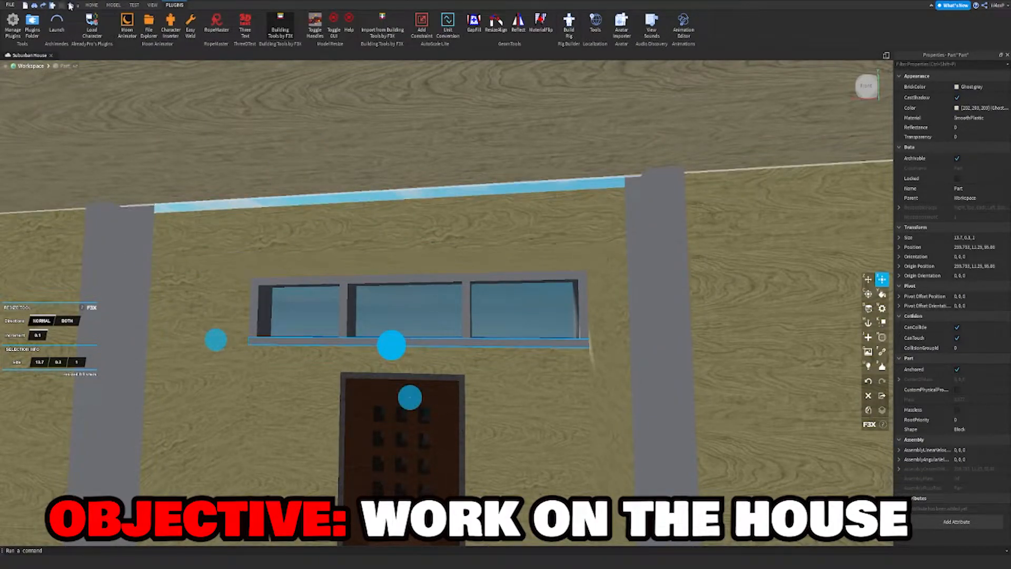
{"action": "left_click", "coordinate": [46, 7]}
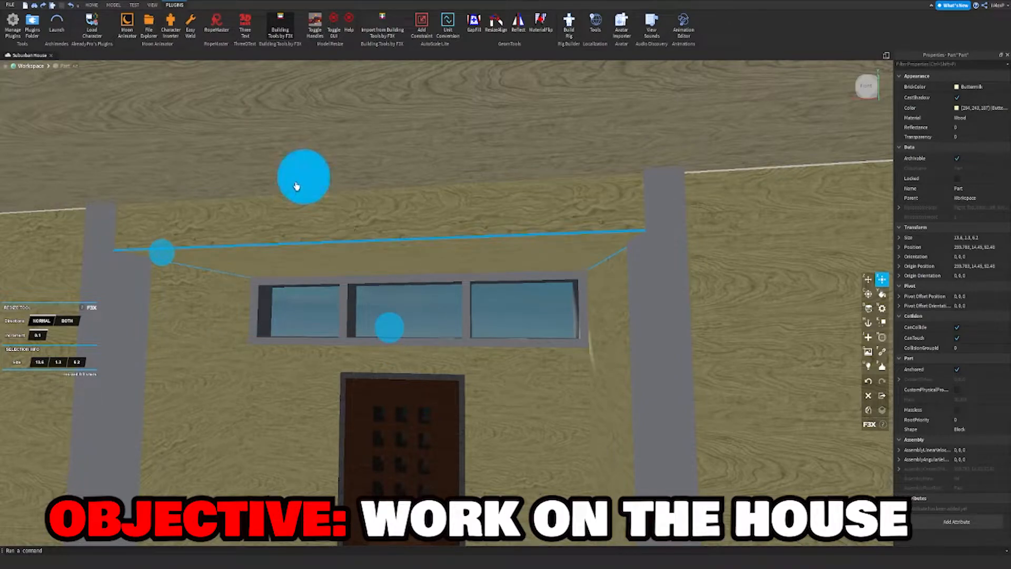
Reduce the depth of the block above the transom window to 2 studs.
{"action": "left_click_drag", "start_coordinate": [295, 187], "coordinate": [389, 256]}
{"action": "right_click_drag", "start_coordinate": [388, 257], "coordinate": [389, 257]}
{"action": "key", "text": "w"}
{"action": "key", "text": "s"}
{"action": "left_click_drag", "start_coordinate": [383, 168], "coordinate": [372, 171]}
{"action": "right_click_drag", "start_coordinate": [372, 171], "coordinate": [372, 171]}
{"action": "key", "text": "w"}
{"action": "key", "text": "s"}
{"action": "left_click_drag", "start_coordinate": [389, 170], "coordinate": [359, 172]}
{"action": "right_click_drag", "start_coordinate": [364, 172], "coordinate": [364, 172]}
{"action": "key", "text": "s"}
{"action": "key", "text": "w"}
Duplicate the block above the transom window and move the copy toward the porch.
{"action": "key", "text": "z"}
{"action": "key", "text": "w"}
{"action": "right_click_drag", "start_coordinate": [507, 377], "coordinate": [508, 377]}
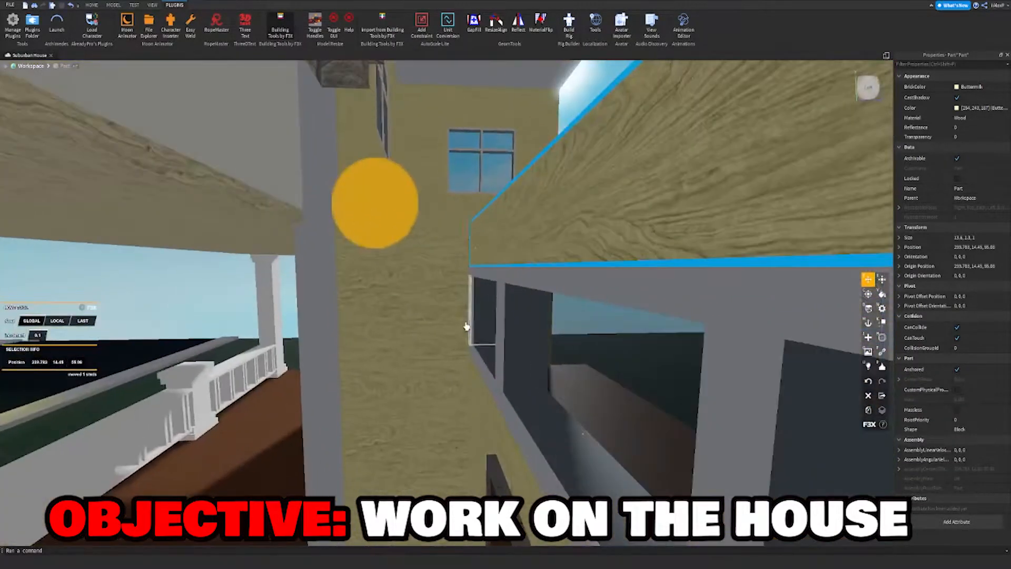
{"action": "left_click_drag", "start_coordinate": [379, 232], "coordinate": [229, 232]}
{"action": "key", "text": "w"}
{"action": "right_click_drag", "start_coordinate": [510, 273], "coordinate": [515, 274]}
{"action": "key", "text": "s"}
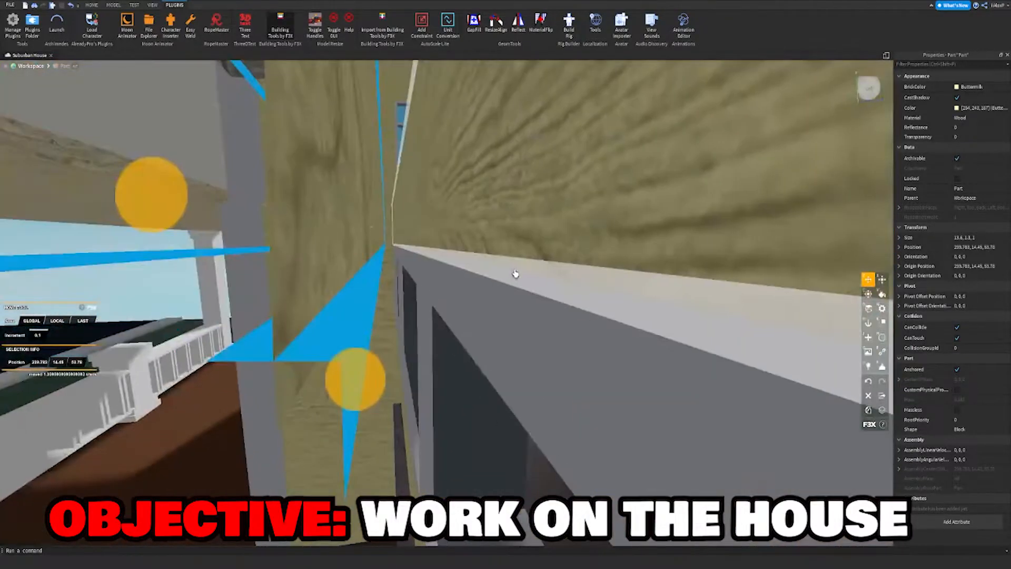
{"action": "left_click_drag", "start_coordinate": [511, 202], "coordinate": [526, 202]}
{"action": "key", "text": "s"}
{"action": "right_click_drag", "start_coordinate": [536, 202], "coordinate": [535, 204]}
Flatten the copied block to a 0.1-stud ceiling panel and extend it across the opening to the porch ceiling.
{"action": "key", "text": "x"}
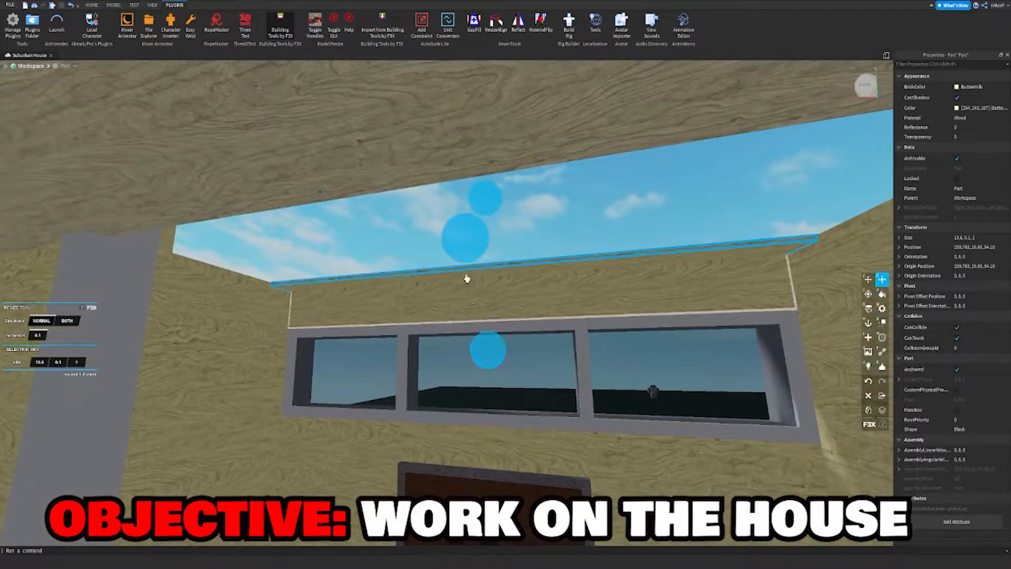
{"action": "left_click_drag", "start_coordinate": [468, 284], "coordinate": [404, 228]}
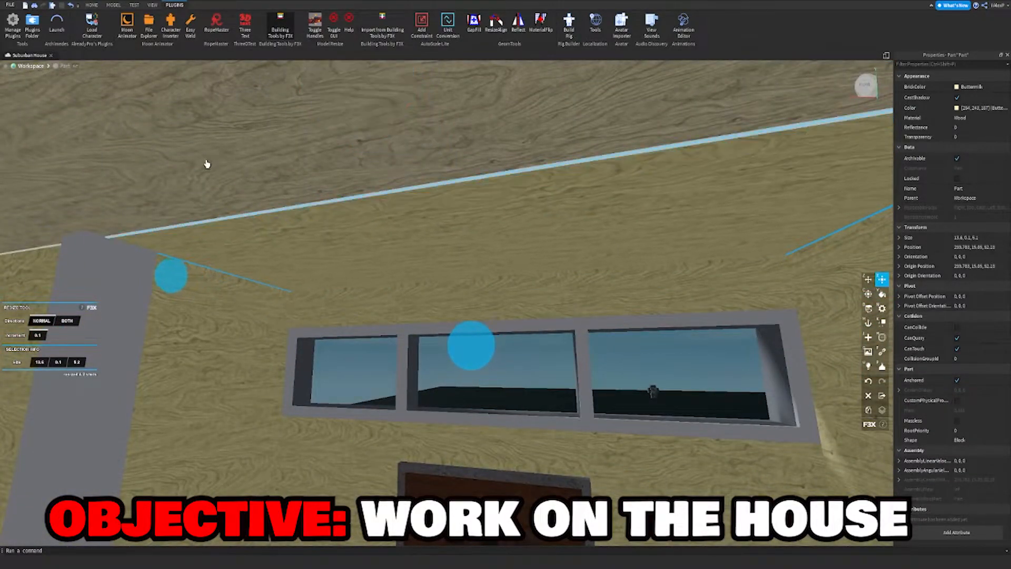
{"action": "right_click_drag", "start_coordinate": [371, 181], "coordinate": [370, 181]}
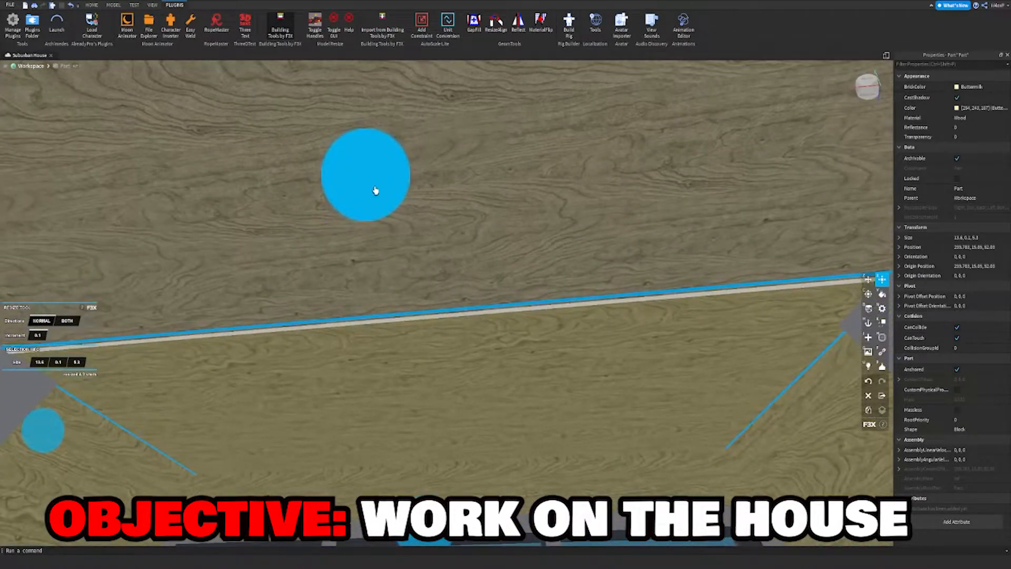
{"action": "right_click_drag", "start_coordinate": [386, 244], "coordinate": [391, 275]}
{"action": "key", "text": "w"}
{"action": "key", "text": "s"}
{"action": "key", "text": "z"}
Examine the doorway recess, the house front from the road and the unfinished side wall.
{"action": "key", "text": "s"}
{"action": "left_click", "coordinate": [652, 206]}
{"action": "key", "text": "w"}
{"action": "right_click_drag", "start_coordinate": [627, 269], "coordinate": [628, 268]}
{"action": "key", "text": "w"}
{"action": "key", "text": "w"}
{"action": "key", "text": "s"}
{"action": "key", "text": "s"}
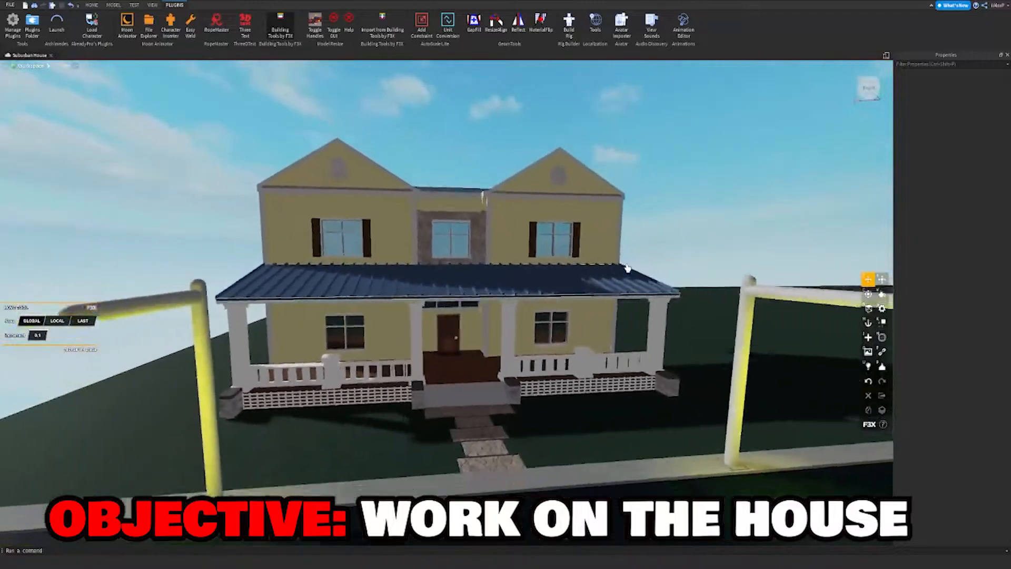
{"action": "key", "text": "w"}
{"action": "right_click_drag", "start_coordinate": [496, 269], "coordinate": [465, 286]}
{"action": "key", "text": "s"}
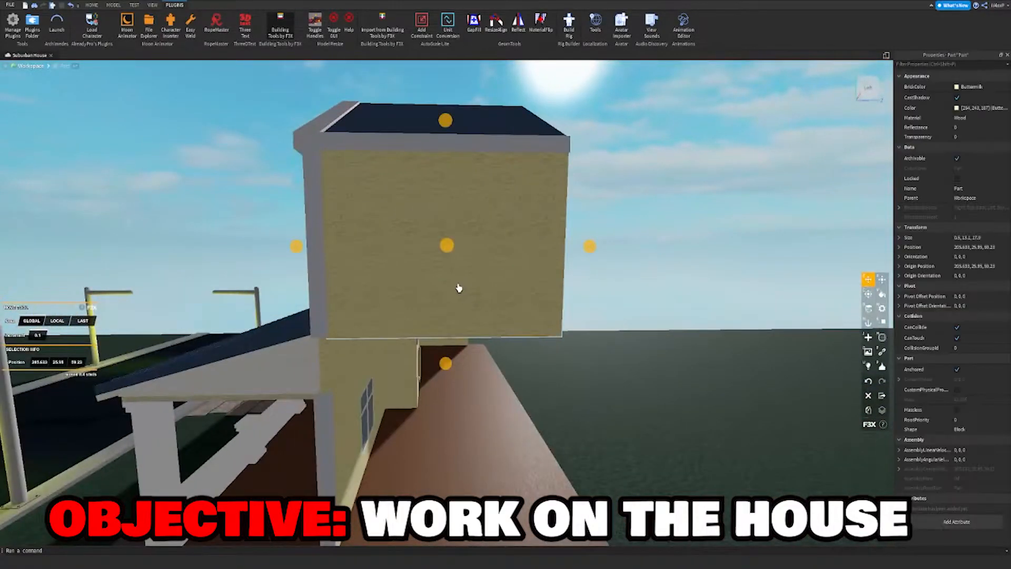
Extend the lower corner trim at the open side up to the upper trim using ResizeAlign with OuterTouch.
{"action": "right_click_drag", "start_coordinate": [323, 412], "coordinate": [326, 412]}
{"action": "key", "text": "w"}
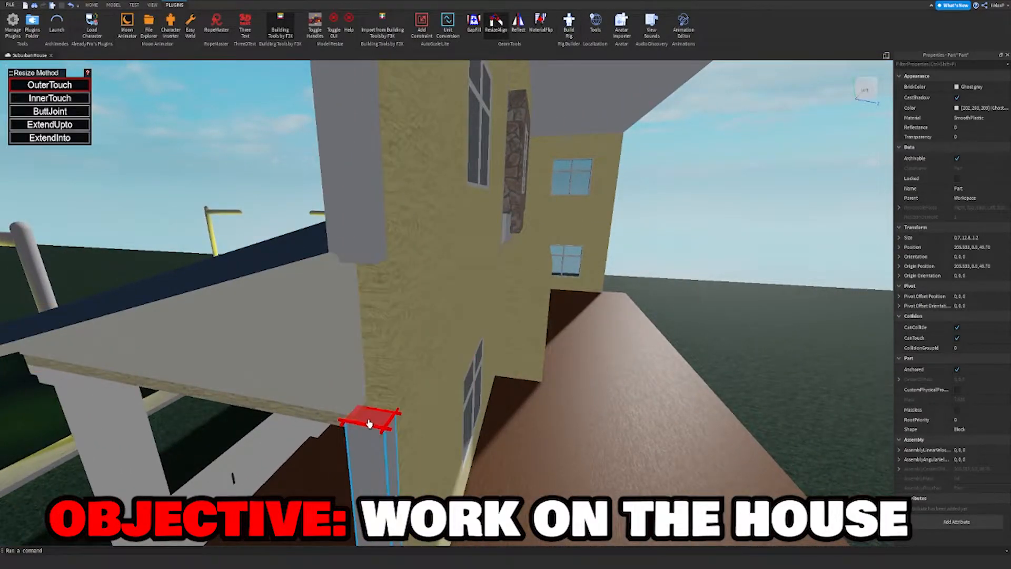
{"action": "right_click_drag", "start_coordinate": [369, 423], "coordinate": [368, 414]}
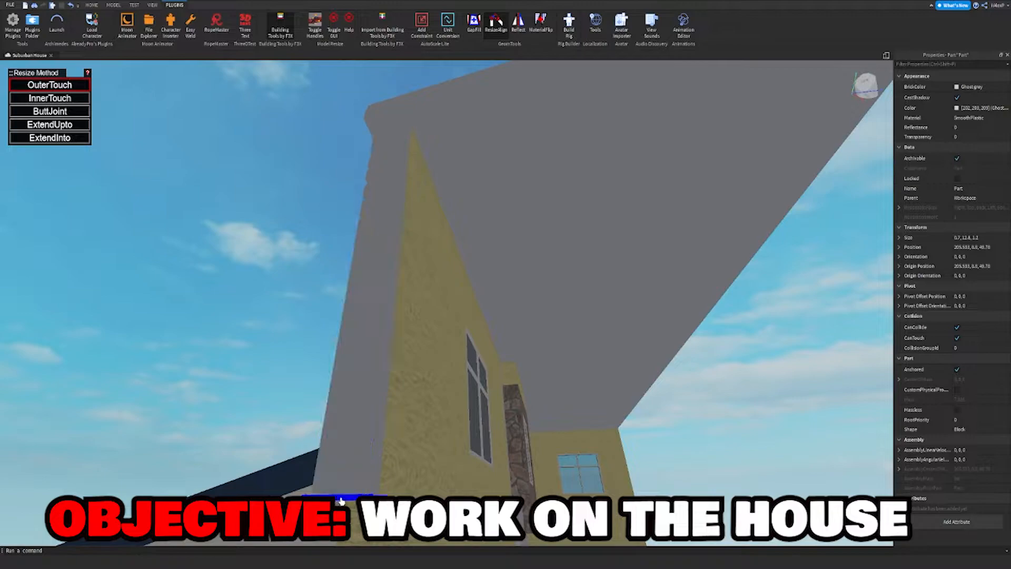
{"action": "key", "text": "s"}
{"action": "key", "text": "d"}
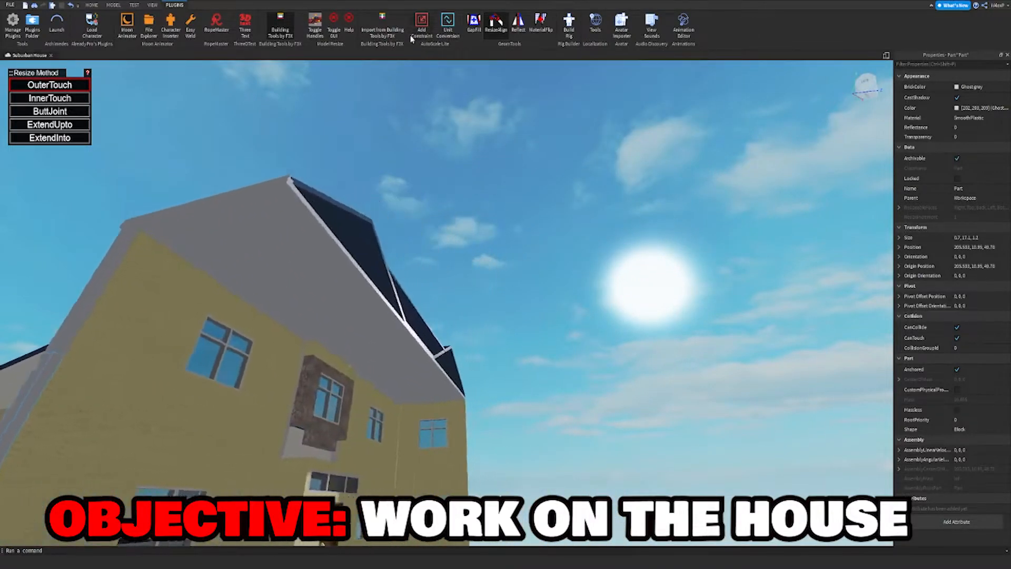
{"action": "key", "text": "d"}
{"action": "left_click", "coordinate": [409, 197]}
Inspect the stone surround of the central upper window from the rear and the front.
{"action": "right_click_drag", "start_coordinate": [408, 197], "coordinate": [408, 197]}
{"action": "key", "text": "w"}
{"action": "key", "text": "d"}
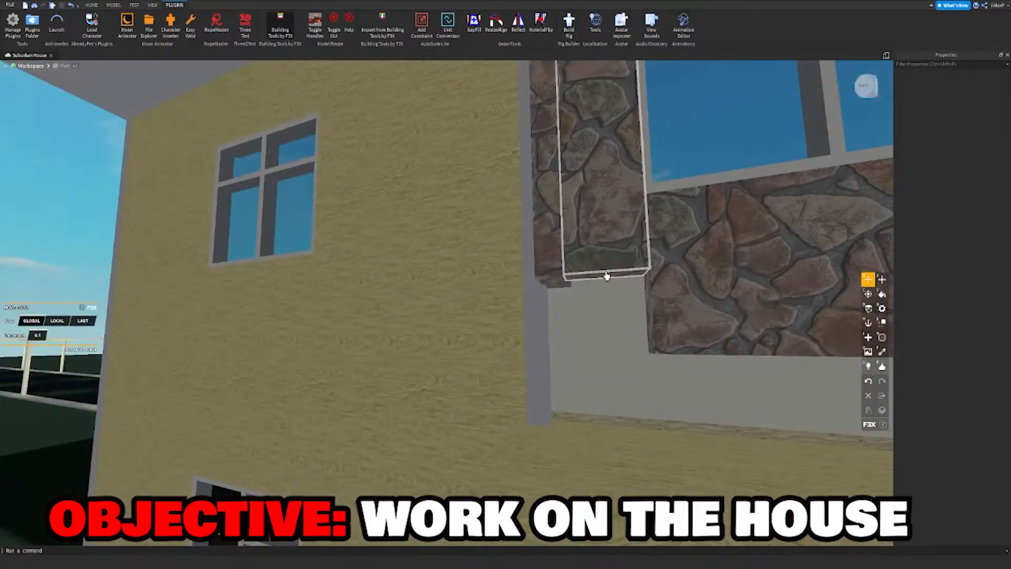
{"action": "left_click", "coordinate": [605, 276]}
{"action": "key", "text": "s"}
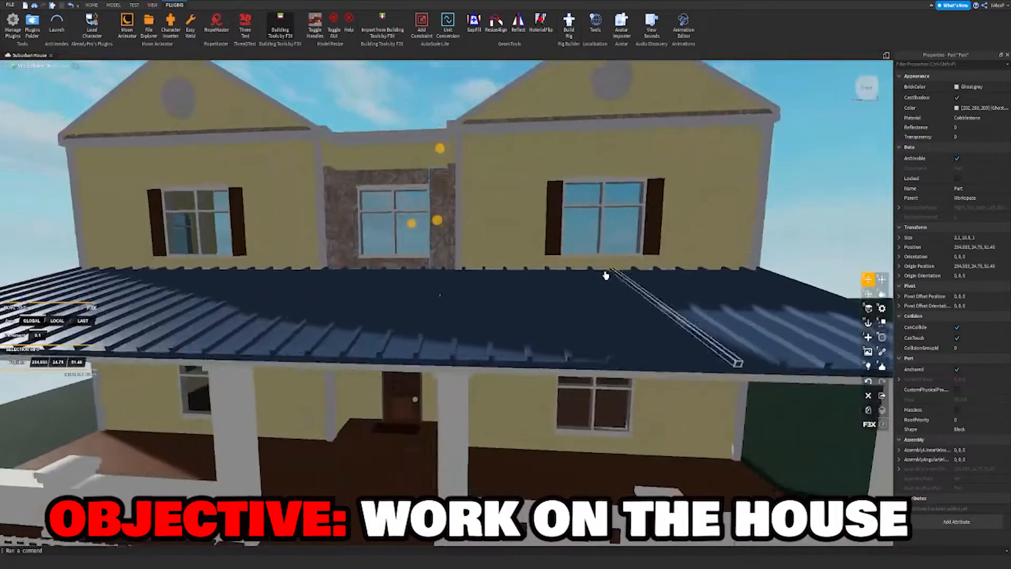
{"action": "key", "text": "w"}
{"action": "right_click_drag", "start_coordinate": [606, 275], "coordinate": [605, 275]}
{"action": "left_click", "coordinate": [606, 275]}
{"action": "key", "text": "s"}
{"action": "key", "text": "w"}
{"action": "key", "text": "d"}
{"action": "key", "text": "a"}
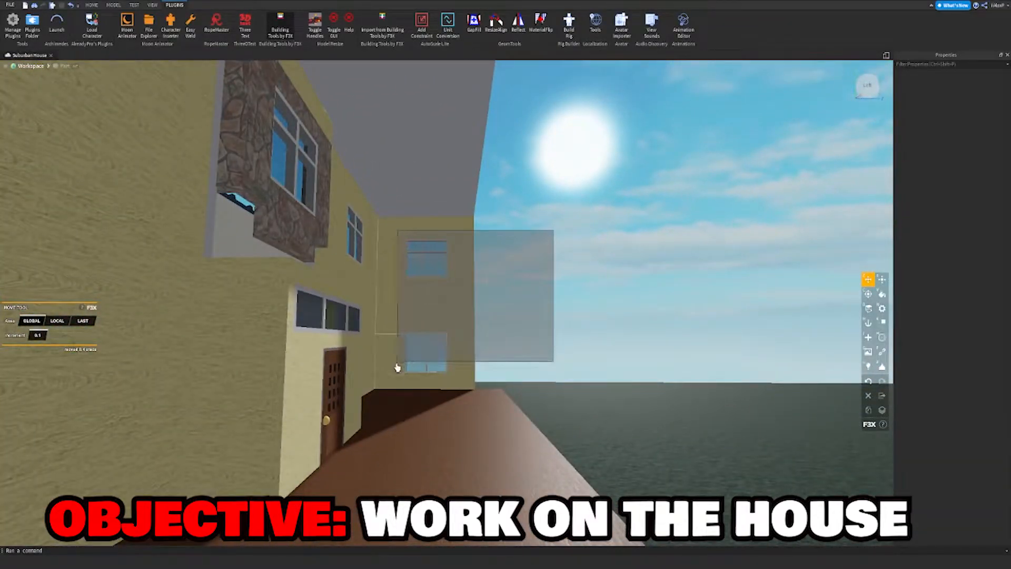
Duplicate the finished side wall together with its windows and move the copy to the open opposite end of the house.
{"action": "left_click_drag", "start_coordinate": [389, 387], "coordinate": [389, 387]}
{"action": "key", "text": "d"}
{"action": "right_click_drag", "start_coordinate": [415, 366], "coordinate": [415, 367]}
{"action": "key", "text": "s"}
{"action": "left_click_drag", "start_coordinate": [503, 271], "coordinate": [589, 308]}
{"action": "key", "text": "a"}
{"action": "right_click_drag", "start_coordinate": [589, 308], "coordinate": [588, 308]}
{"action": "left_click_drag", "start_coordinate": [589, 307], "coordinate": [518, 344]}
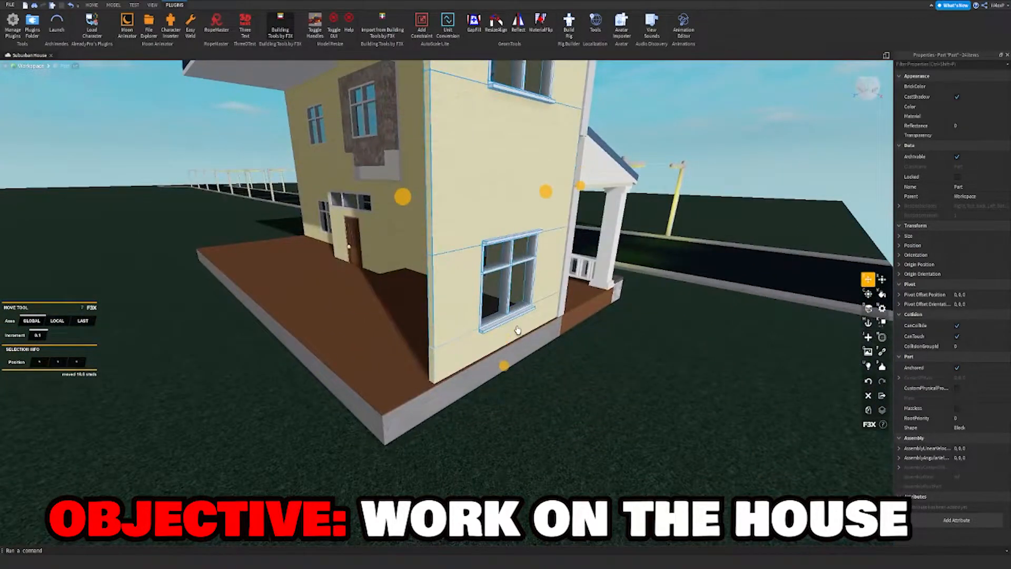
{"action": "right_click_drag", "start_coordinate": [517, 330], "coordinate": [518, 330]}
{"action": "left_click", "coordinate": [466, 206], "text": "shift"}
{"action": "key", "text": "w"}
{"action": "right_click_drag", "start_coordinate": [466, 206], "coordinate": [466, 206]}
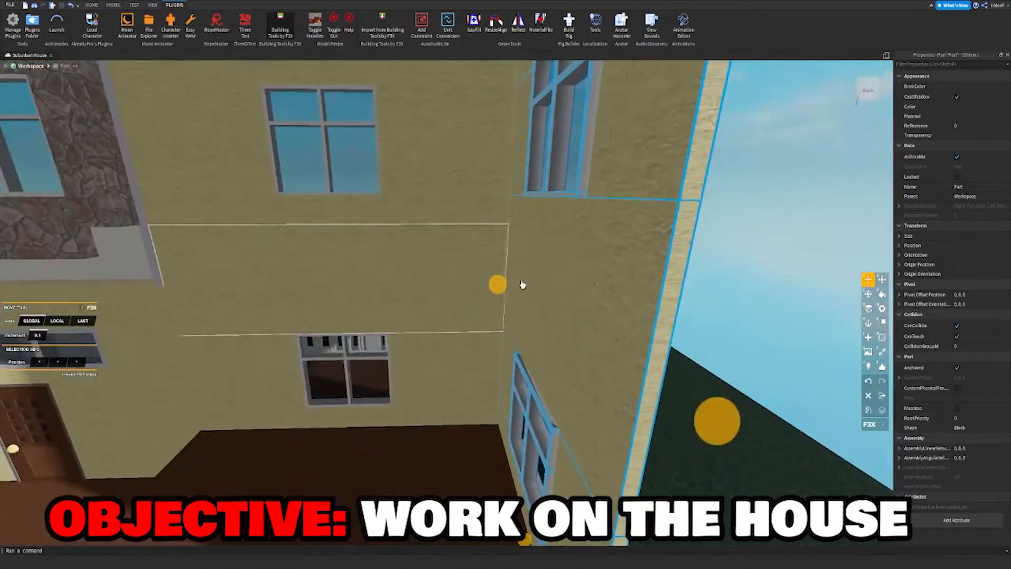
{"action": "key", "text": "s"}
{"action": "left_click_drag", "start_coordinate": [495, 292], "coordinate": [389, 299]}
{"action": "right_click_drag", "start_coordinate": [388, 299], "coordinate": [388, 299]}
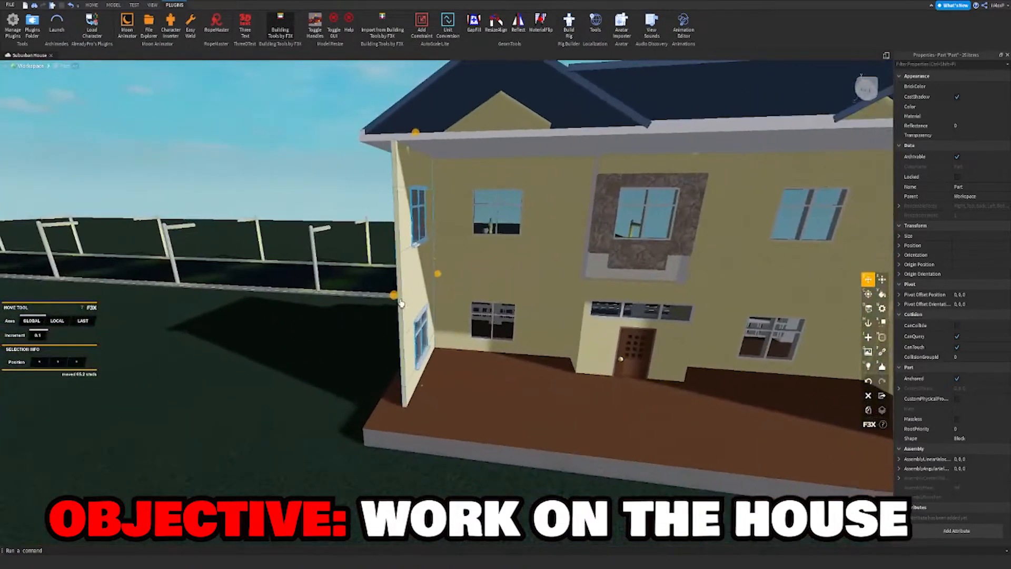
Rotate the copied side wall 180 degrees about the vertical axis so its outer face points away from the house.
{"action": "key", "text": "c"}
{"action": "key", "text": "w"}
{"action": "key", "text": "s"}
{"action": "right_click_drag", "start_coordinate": [470, 293], "coordinate": [470, 293]}
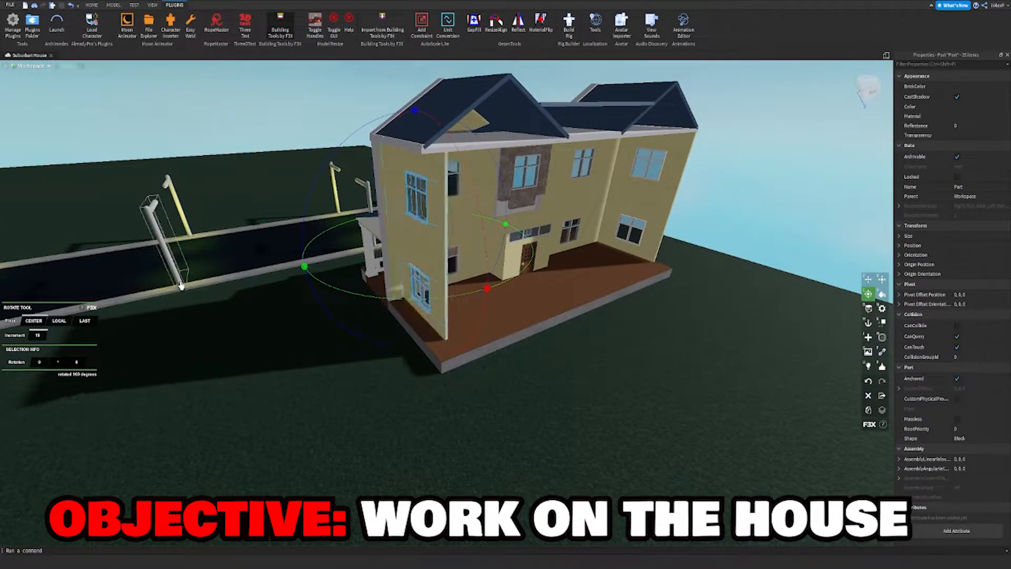
{"action": "key", "text": "a"}
{"action": "right_click_drag", "start_coordinate": [380, 253], "coordinate": [381, 253]}
Move the rotated side wall into line with the corner trim beside the porch.
{"action": "key", "text": "w"}
{"action": "key", "text": "s"}
{"action": "left_click_drag", "start_coordinate": [572, 333], "coordinate": [559, 370]}
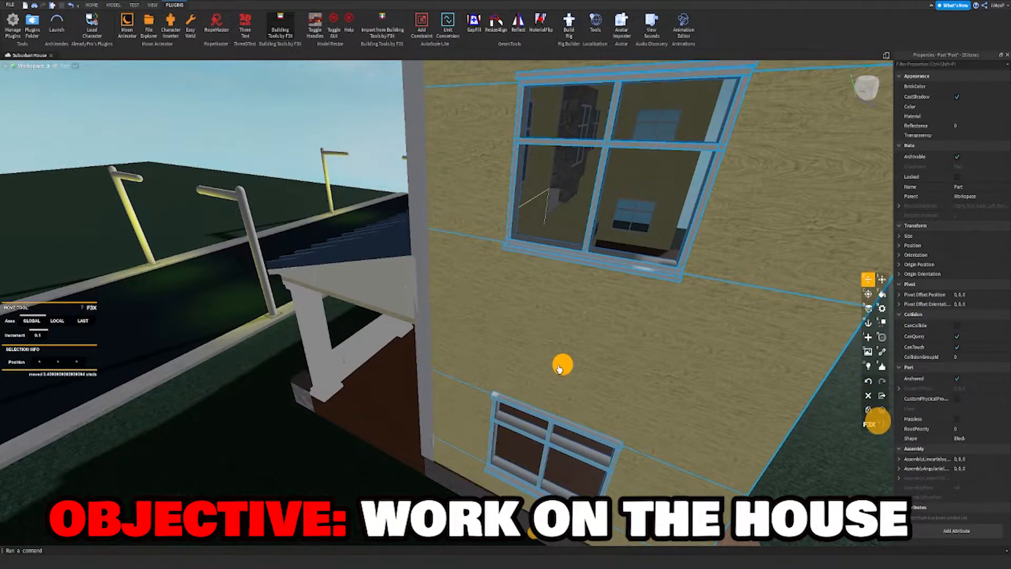
{"action": "key", "text": "s"}
{"action": "right_click_drag", "start_coordinate": [560, 369], "coordinate": [524, 360]}
{"action": "key", "text": "w"}
{"action": "key", "text": "d"}
{"action": "key", "text": "w"}
{"action": "key", "text": "w"}
{"action": "key", "text": "w"}
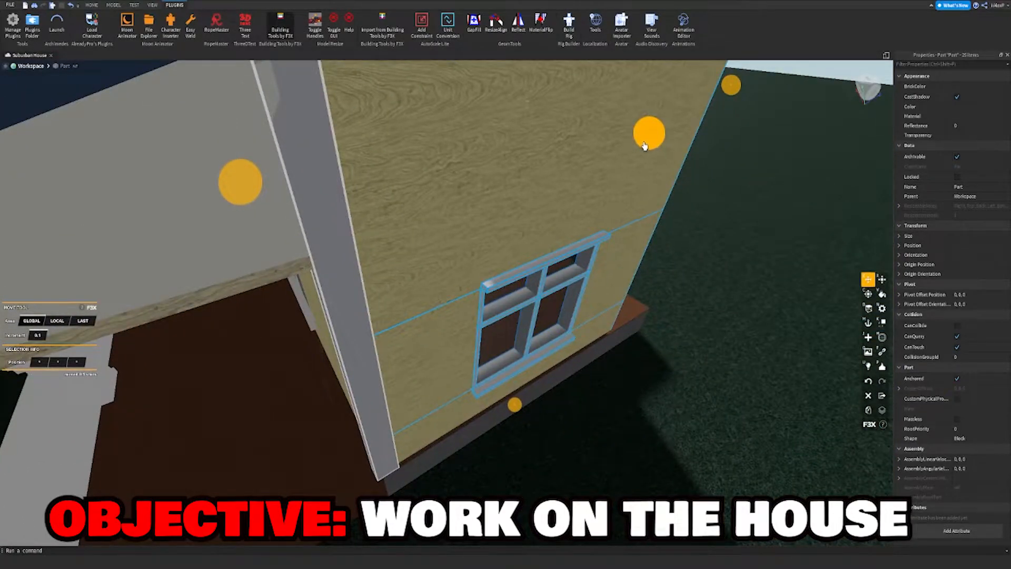
{"action": "right_click_drag", "start_coordinate": [611, 161], "coordinate": [655, 204]}
Resize the corner trim at the new side wall to meet the porch roof's triangular side panel.
{"action": "left_click", "coordinate": [663, 196]}
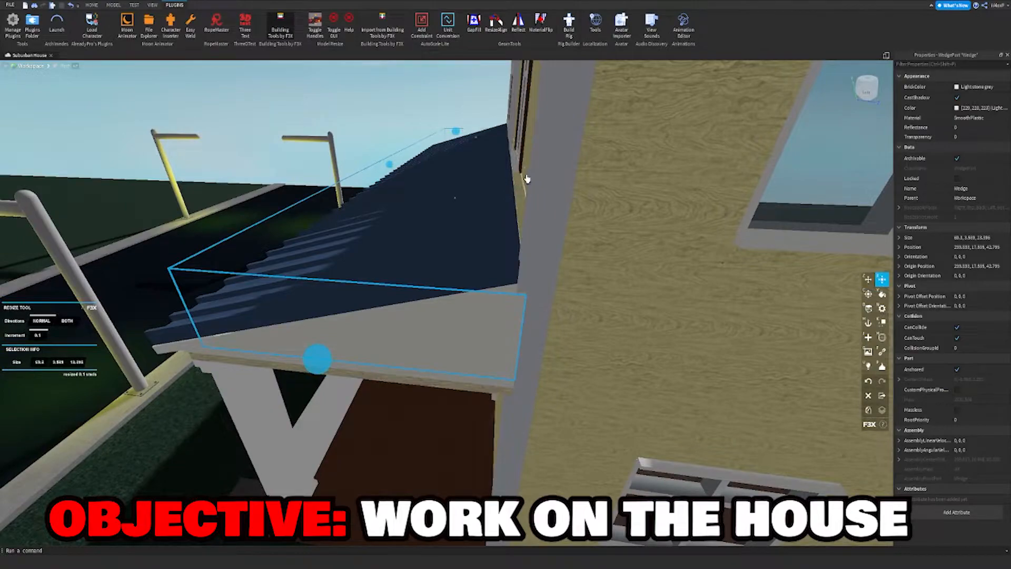
{"action": "left_click_drag", "start_coordinate": [523, 170], "coordinate": [513, 172]}
{"action": "right_click_drag", "start_coordinate": [450, 180], "coordinate": [449, 180]}
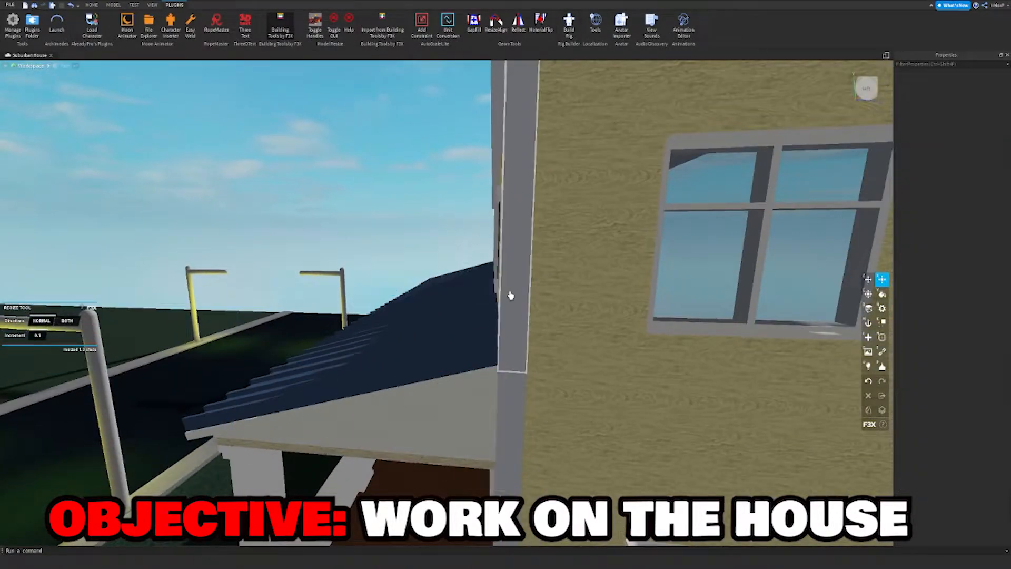
{"action": "right_click_drag", "start_coordinate": [501, 374], "coordinate": [498, 380]}
{"action": "left_click_drag", "start_coordinate": [444, 372], "coordinate": [448, 371]}
{"action": "right_click_drag", "start_coordinate": [457, 364], "coordinate": [475, 359]}
{"action": "left_click", "coordinate": [637, 277]}
{"action": "right_click_drag", "start_coordinate": [637, 278], "coordinate": [639, 276]}
Extend the lower corner trim at the house's other end up to the upper trim using ResizeAlign with OuterTouch.
{"action": "key", "text": "w"}
{"action": "right_click_drag", "start_coordinate": [638, 277], "coordinate": [654, 291]}
{"action": "key", "text": "s"}
{"action": "right_click_drag", "start_coordinate": [428, 358], "coordinate": [429, 361]}
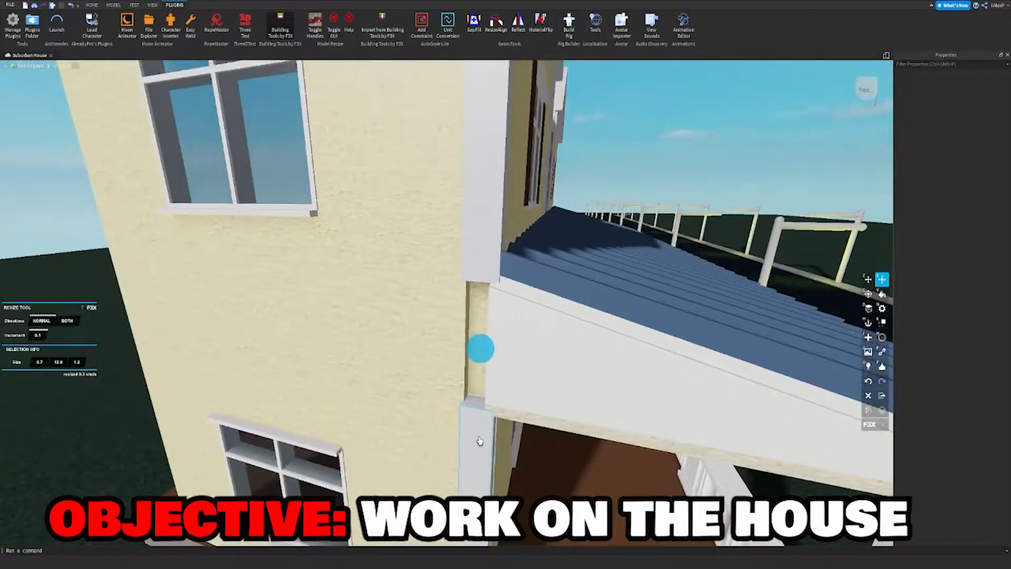
{"action": "left_click", "coordinate": [479, 441]}
{"action": "key", "text": "w"}
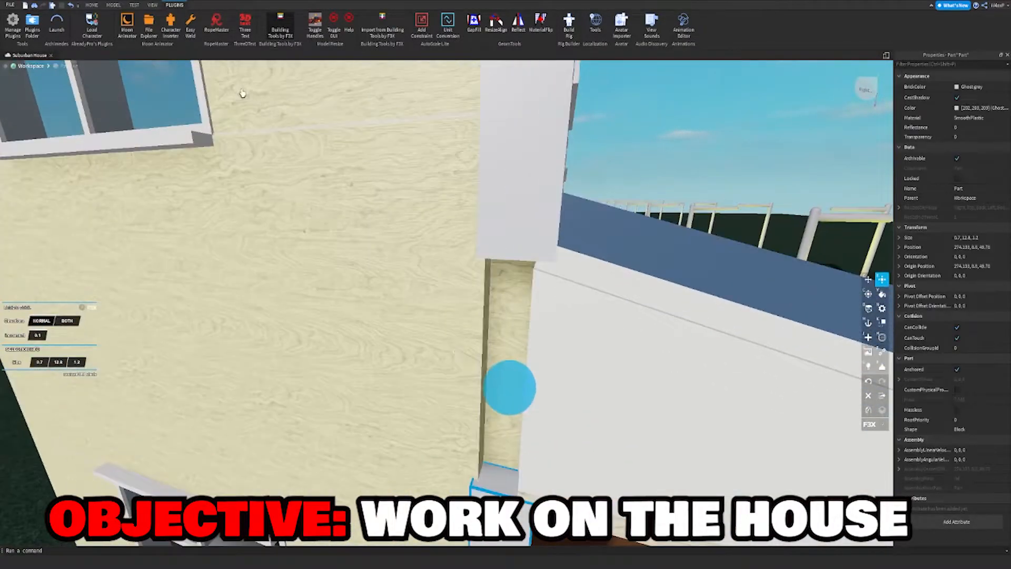
{"action": "left_click", "coordinate": [493, 25]}
{"action": "left_click", "coordinate": [484, 465]}
{"action": "right_click_drag", "start_coordinate": [484, 465], "coordinate": [488, 489]}
{"action": "left_click", "coordinate": [488, 466]}
{"action": "key", "text": "s"}
{"action": "key", "text": "d"}
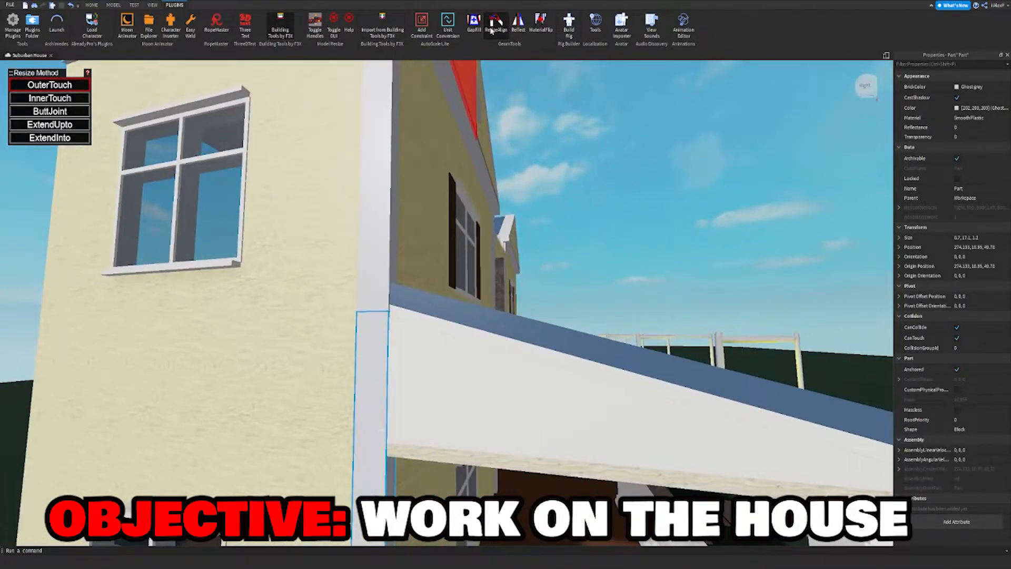
Resize the upper and lower corner trims together where they meet the porch's triangular side panel.
{"action": "left_click", "coordinate": [375, 345], "text": "shift"}
{"action": "right_click_drag", "start_coordinate": [375, 344], "coordinate": [379, 344]}
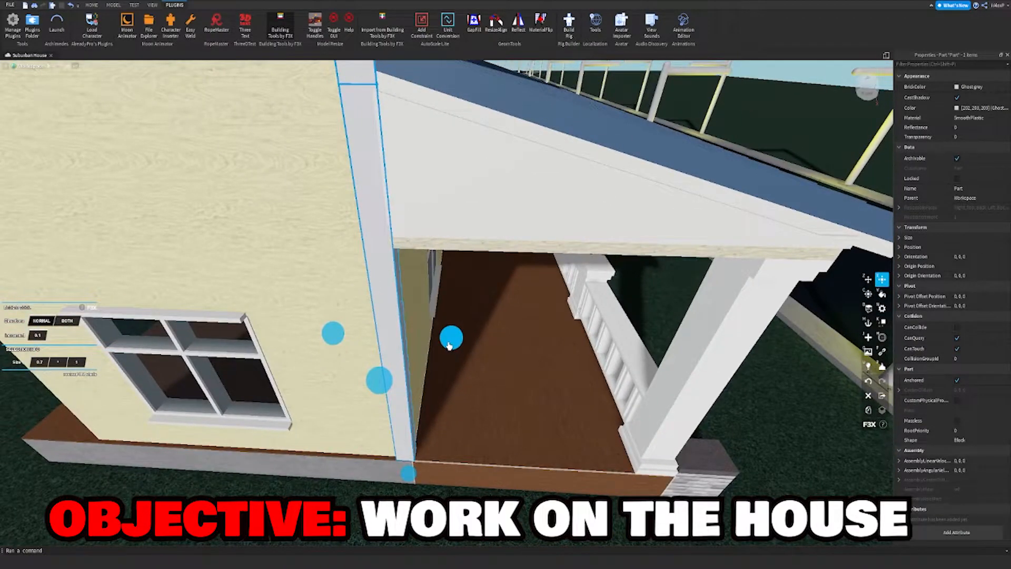
{"action": "right_click_drag", "start_coordinate": [449, 338], "coordinate": [450, 335]}
{"action": "left_click", "coordinate": [558, 138]}
{"action": "key", "text": "w"}
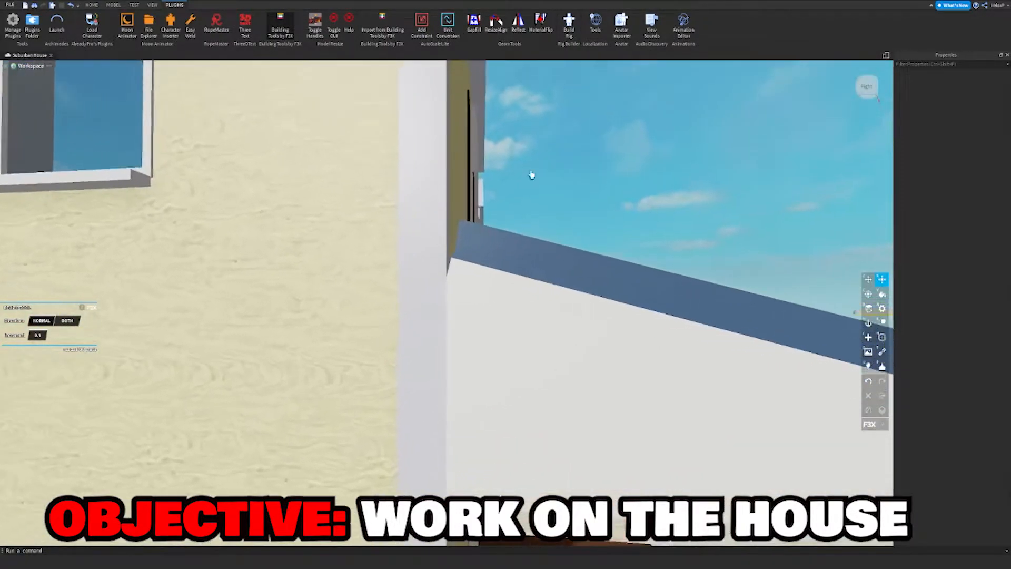
{"action": "left_click", "coordinate": [478, 273]}
{"action": "right_click_drag", "start_coordinate": [478, 273], "coordinate": [479, 273]}
{"action": "key", "text": "s"}
{"action": "left_click", "coordinate": [596, 158]}
{"action": "key", "text": "s"}
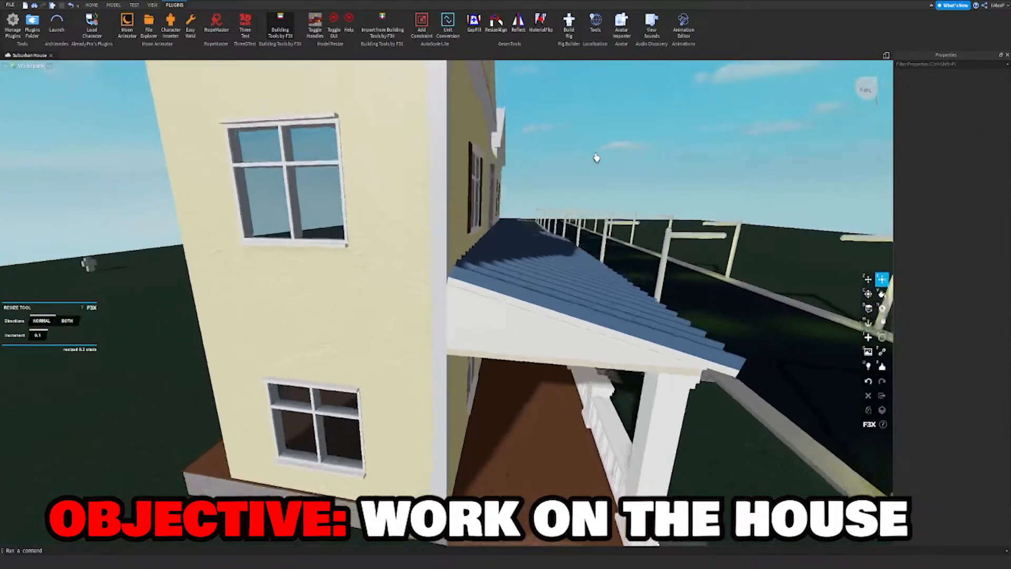
Try to resize the light grey sloped porch roof panel beside the corner trim.
{"action": "right_click_drag", "start_coordinate": [544, 178], "coordinate": [521, 185]}
{"action": "key", "text": "w"}
{"action": "left_click", "coordinate": [492, 289]}
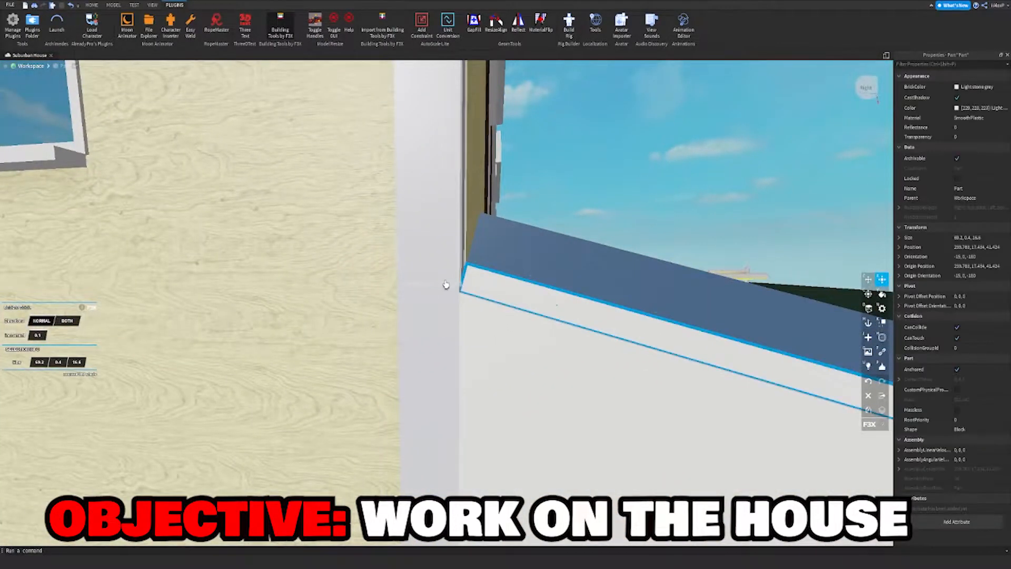
{"action": "left_click_drag", "start_coordinate": [485, 256], "coordinate": [518, 262]}
{"action": "key", "text": "s"}
{"action": "right_click_drag", "start_coordinate": [528, 219], "coordinate": [528, 221]}
{"action": "right_click_drag", "start_coordinate": [507, 275], "coordinate": [507, 257]}
{"action": "key", "text": "s"}
{"action": "left_click", "coordinate": [508, 262]}
{"action": "key", "text": "z"}
Adjust the depth of the extended lower corner trim against the porch's triangular side panel.
{"action": "key", "text": "w"}
{"action": "right_click_drag", "start_coordinate": [614, 164], "coordinate": [614, 167]}
{"action": "key", "text": "w"}
{"action": "key", "text": "s"}
{"action": "left_click", "coordinate": [467, 304]}
{"action": "right_click_drag", "start_coordinate": [465, 309], "coordinate": [465, 313]}
{"action": "right_click_drag", "start_coordinate": [512, 379], "coordinate": [512, 381]}
{"action": "key", "text": "w"}
{"action": "key", "text": "x"}
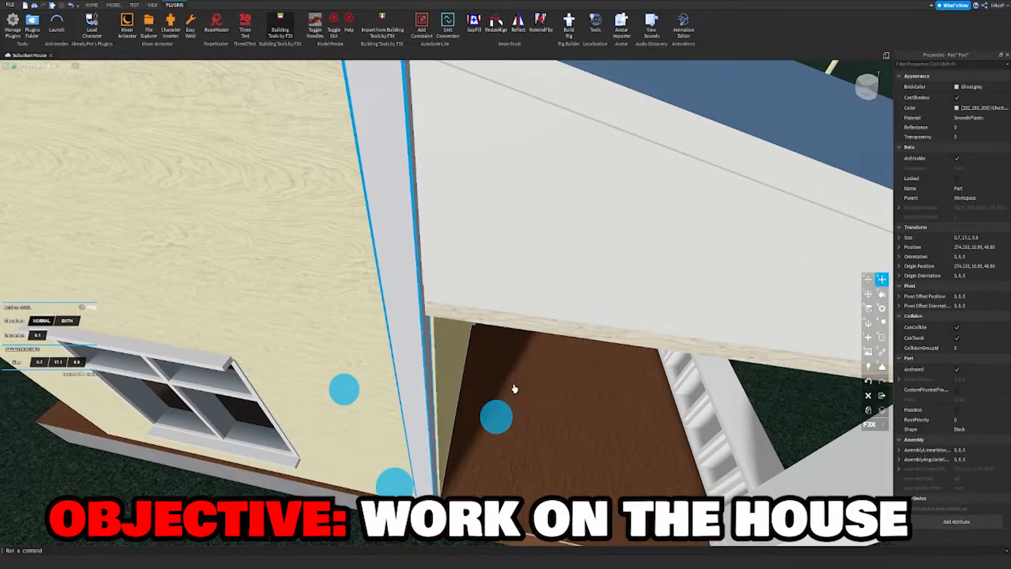
{"action": "left_click_drag", "start_coordinate": [515, 389], "coordinate": [525, 372]}
{"action": "key", "text": "s"}
{"action": "right_click_drag", "start_coordinate": [525, 371], "coordinate": [525, 368]}
{"action": "left_click", "coordinate": [560, 219]}
Close the joint between the corner trim and the porch's triangular side wedge using ResizeAlign.
{"action": "key", "text": "w"}
{"action": "left_click", "coordinate": [480, 330]}
{"action": "right_click_drag", "start_coordinate": [474, 329], "coordinate": [520, 314]}
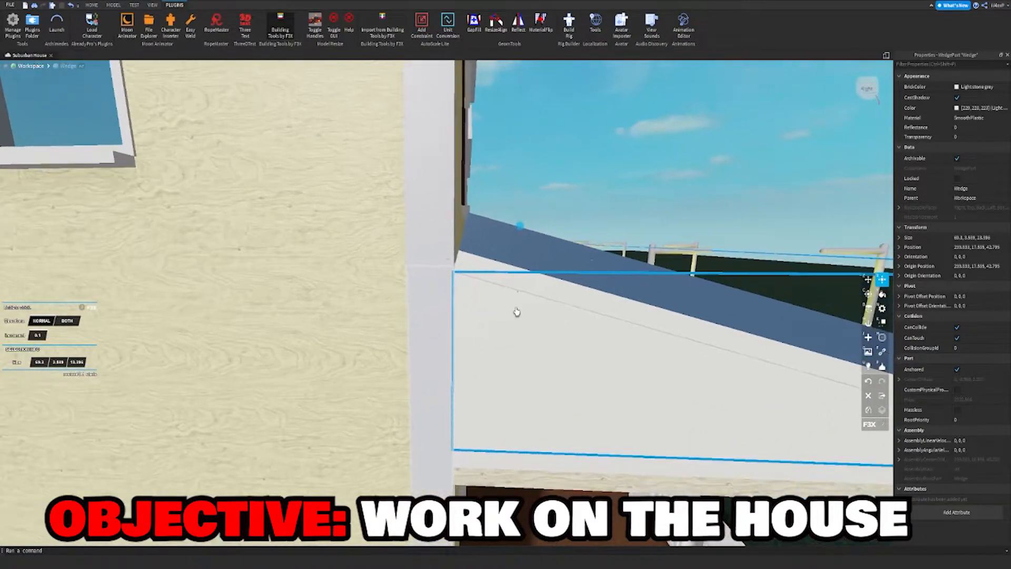
{"action": "left_click_drag", "start_coordinate": [455, 263], "coordinate": [454, 266]}
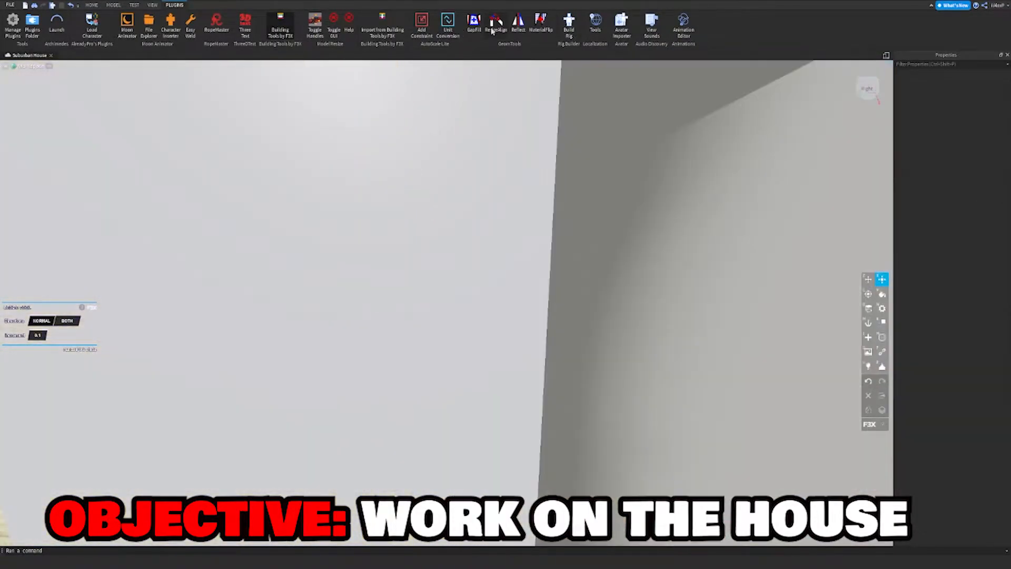
{"action": "left_click", "coordinate": [496, 22]}
{"action": "left_click", "coordinate": [486, 339]}
{"action": "left_click", "coordinate": [467, 330]}
{"action": "right_click_drag", "start_coordinate": [607, 163], "coordinate": [601, 154]}
{"action": "key", "text": "s"}
{"action": "left_click", "coordinate": [500, 31]}
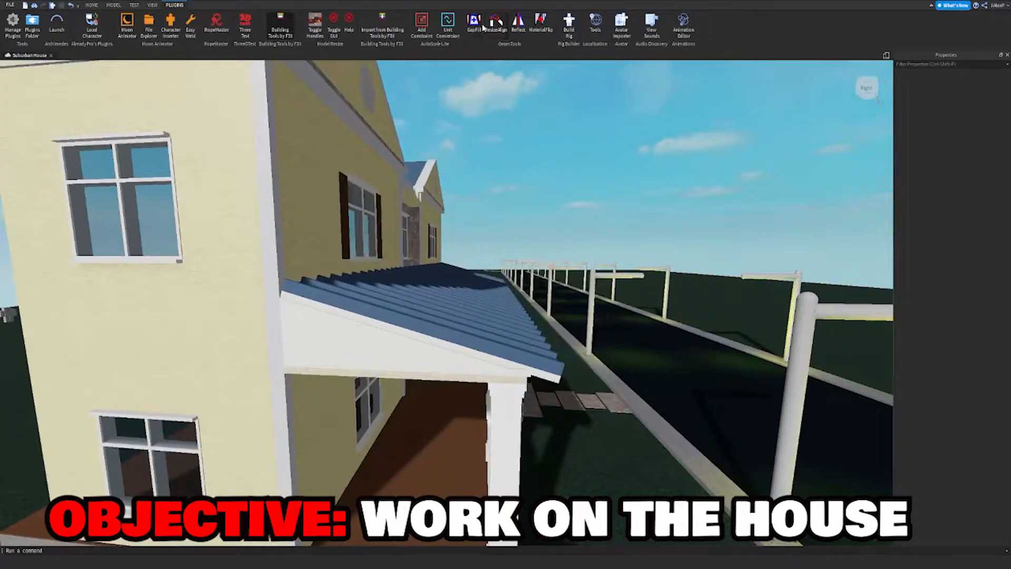
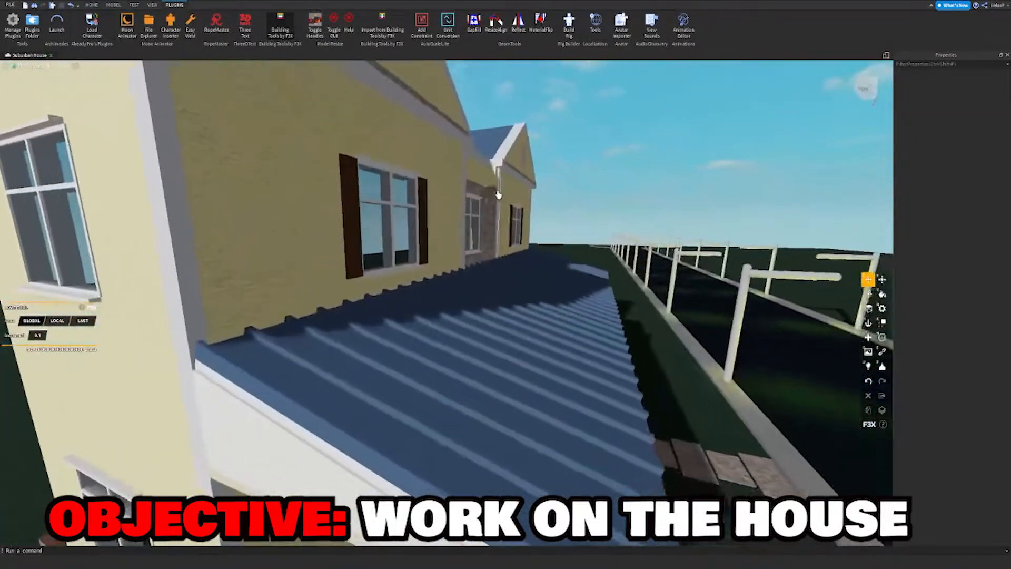
Select the light grey sloped porch roof panel and the first blue ribs at its near end.
{"action": "right_click_drag", "start_coordinate": [498, 195], "coordinate": [472, 300]}
{"action": "left_click", "coordinate": [378, 439]}
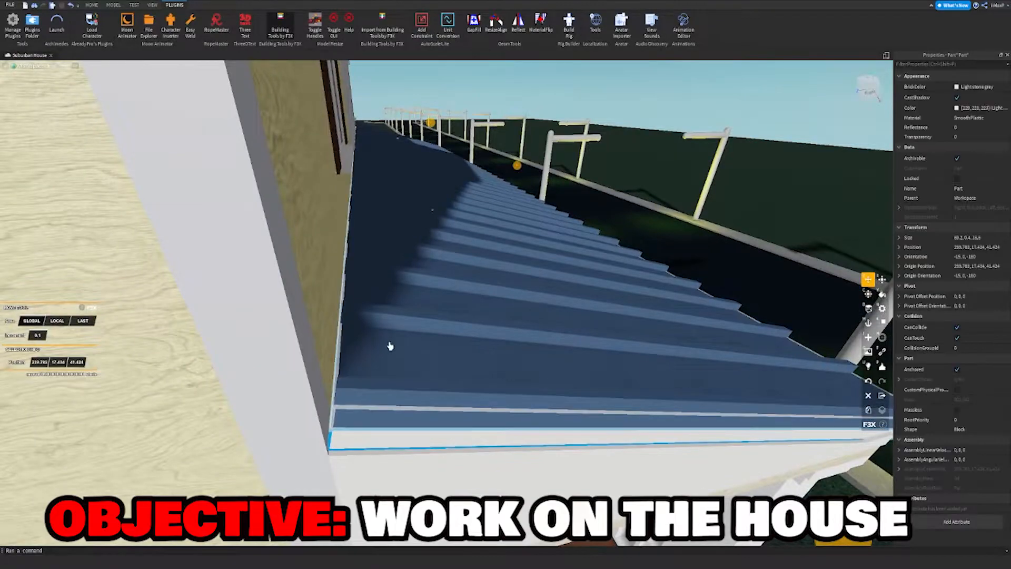
{"action": "left_click", "coordinate": [366, 408], "text": "shift"}
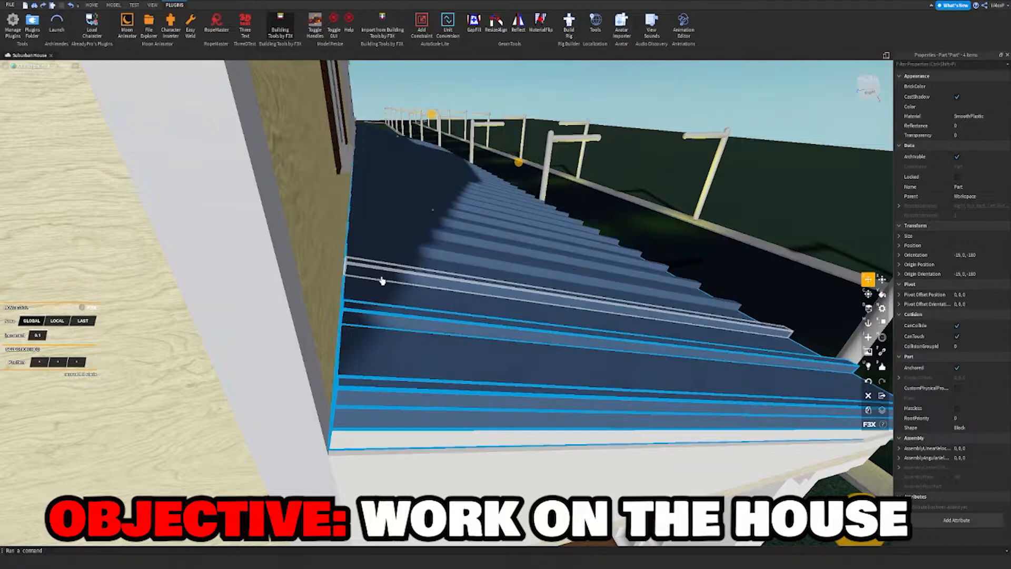
{"action": "right_click_drag", "start_coordinate": [382, 280], "coordinate": [381, 279]}
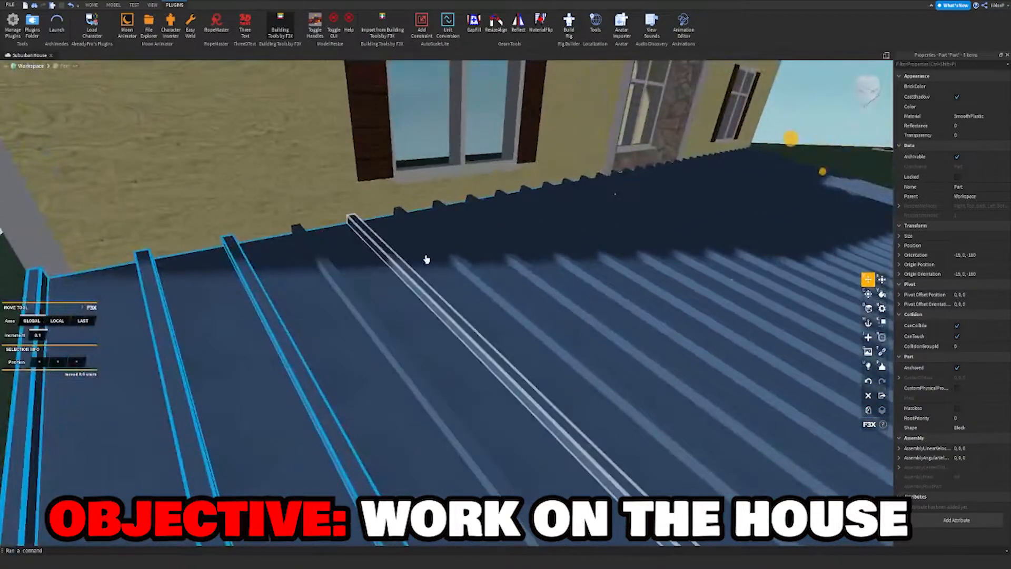
{"action": "key", "text": "a"}
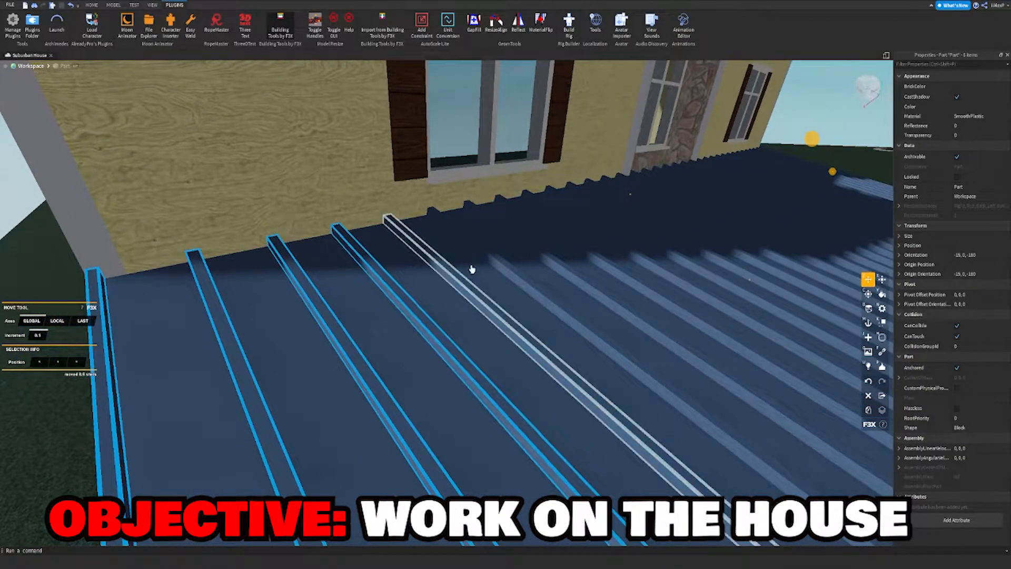
{"action": "left_click", "coordinate": [464, 273], "text": "shift"}
{"action": "left_click", "coordinate": [498, 261], "text": "shift"}
{"action": "key", "text": "d"}
{"action": "right_click_drag", "start_coordinate": [499, 260], "coordinate": [469, 285]}
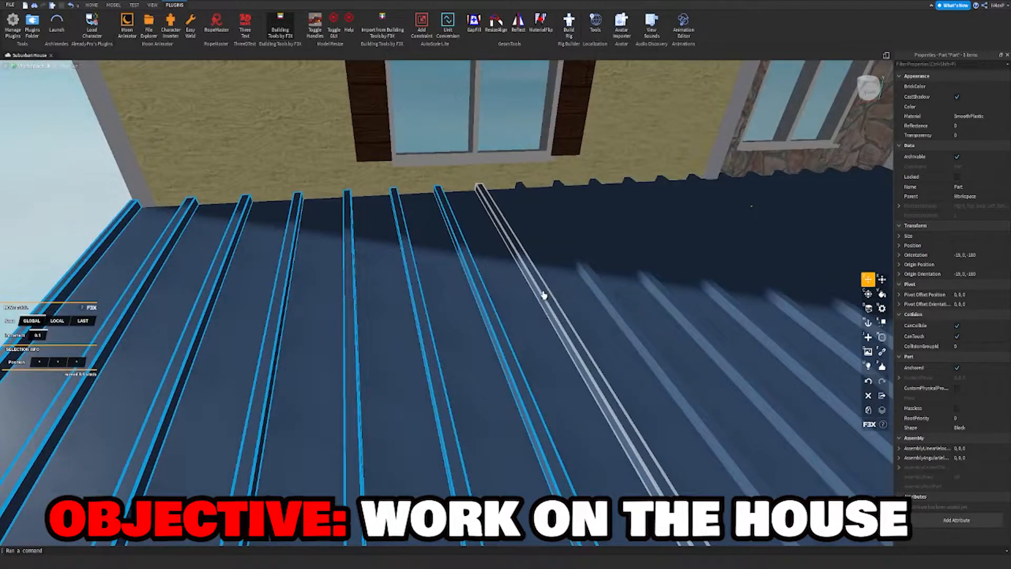
{"action": "left_click", "coordinate": [674, 304], "text": "shift"}
{"action": "key", "text": "d"}
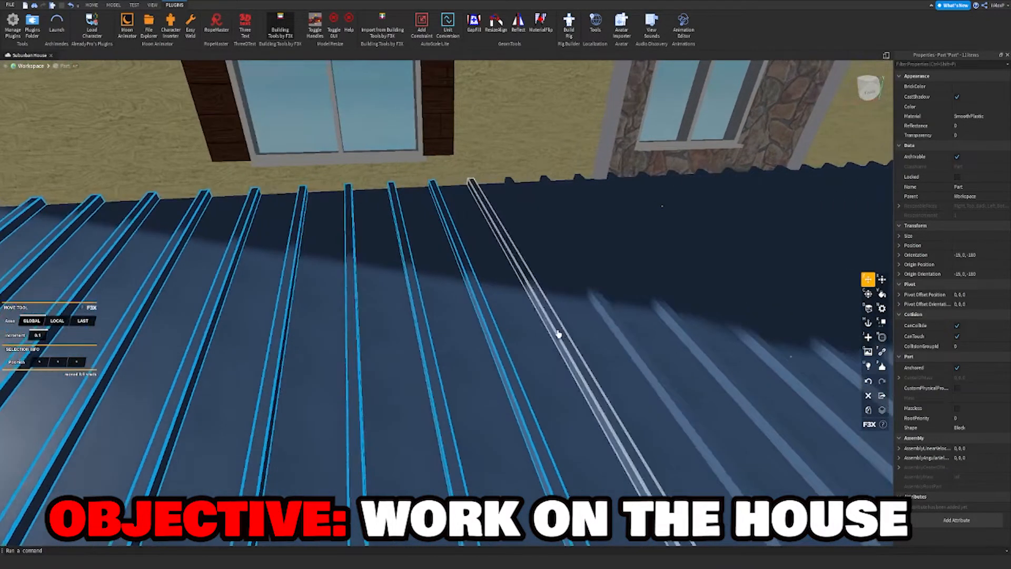
Add the blue roof ribs between the first upper window and the stone section to the selection.
{"action": "left_click", "coordinate": [560, 334], "text": "shift"}
{"action": "key", "text": "d"}
{"action": "left_click", "coordinate": [486, 356], "text": "shift"}
{"action": "right_click_drag", "start_coordinate": [486, 357], "coordinate": [512, 365]}
{"action": "key", "text": "d"}
{"action": "left_click", "coordinate": [527, 355], "text": "shift"}
{"action": "key", "text": "d"}
{"action": "left_click", "coordinate": [532, 353], "text": "shift"}
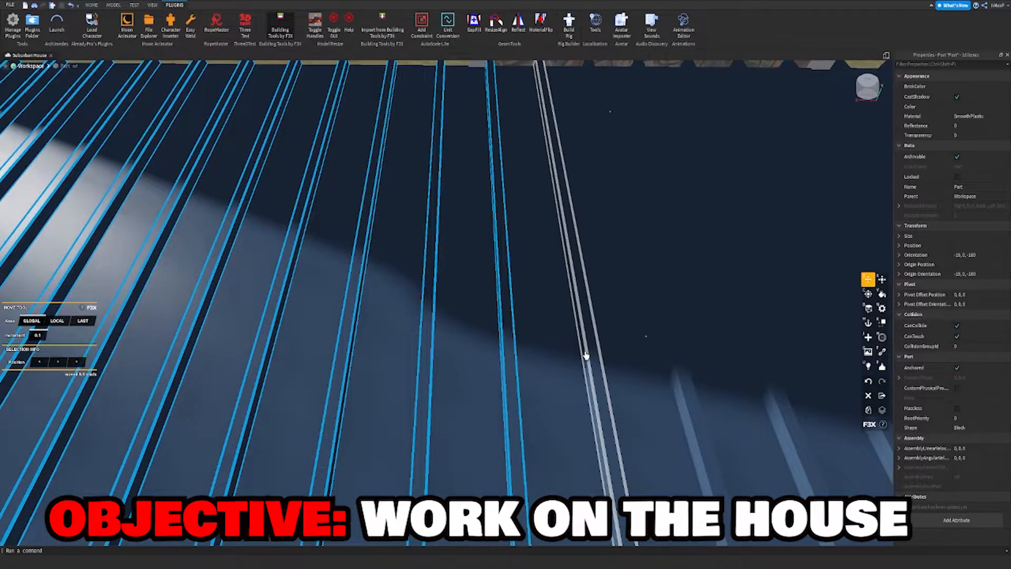
{"action": "key", "text": "d"}
{"action": "left_click", "coordinate": [584, 355], "text": "shift"}
{"action": "key", "text": "d"}
{"action": "left_click", "coordinate": [594, 363], "text": "shift"}
{"action": "key", "text": "d"}
{"action": "left_click", "coordinate": [608, 369], "text": "shift"}
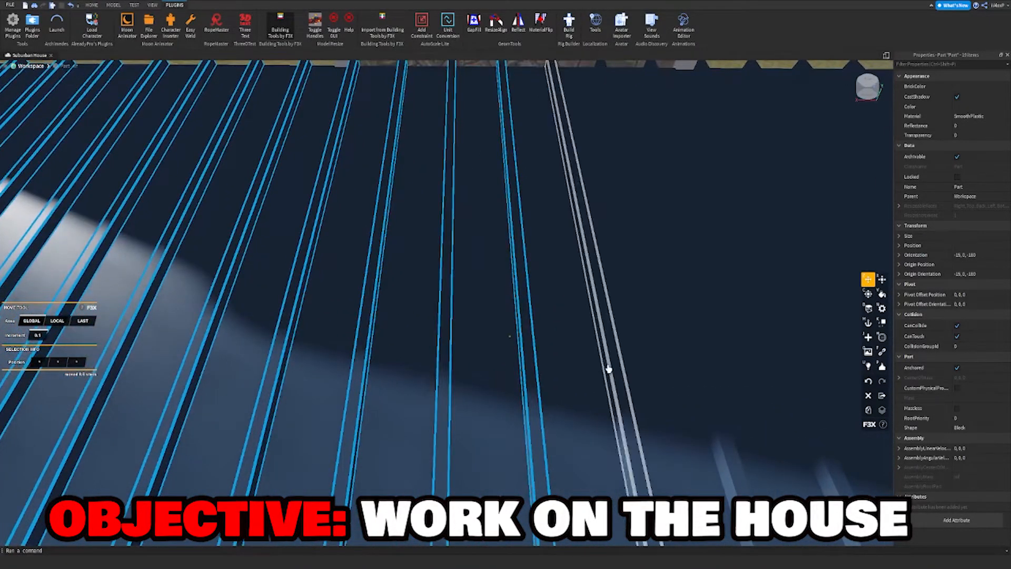
Continue adding the blue roof ribs in front of the stone section to the selection.
{"action": "key", "text": "d"}
{"action": "left_click", "coordinate": [611, 372], "text": "shift"}
{"action": "key", "text": "d"}
{"action": "left_click", "coordinate": [634, 361], "text": "shift"}
{"action": "key", "text": "d"}
{"action": "key", "text": "d"}
{"action": "left_click", "coordinate": [636, 379], "text": "shift"}
{"action": "key", "text": "d"}
{"action": "left_click", "coordinate": [625, 391], "text": "shift"}
{"action": "key", "text": "d"}
Add the remaining blue ribs up to the far end of the porch roof to the selection.
{"action": "right_click_drag", "start_coordinate": [625, 391], "coordinate": [353, 336]}
{"action": "left_click", "coordinate": [314, 385], "text": "shift"}
{"action": "key", "text": "a"}
{"action": "right_click_drag", "start_coordinate": [315, 385], "coordinate": [355, 320]}
{"action": "key", "text": "s"}
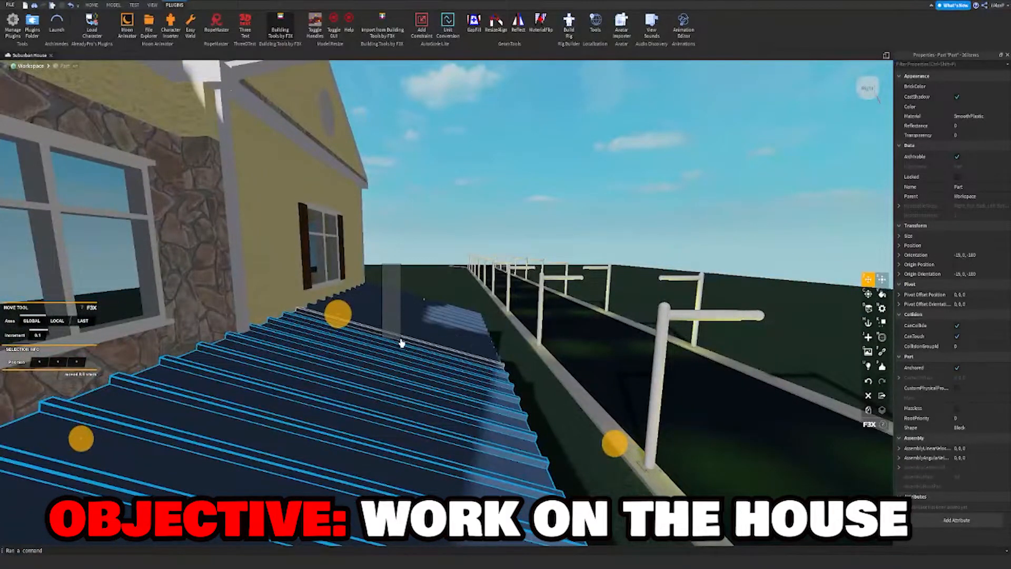
{"action": "key", "text": "d"}
{"action": "right_click_drag", "start_coordinate": [430, 329], "coordinate": [452, 341]}
{"action": "key", "text": "w"}
{"action": "key", "text": "w"}
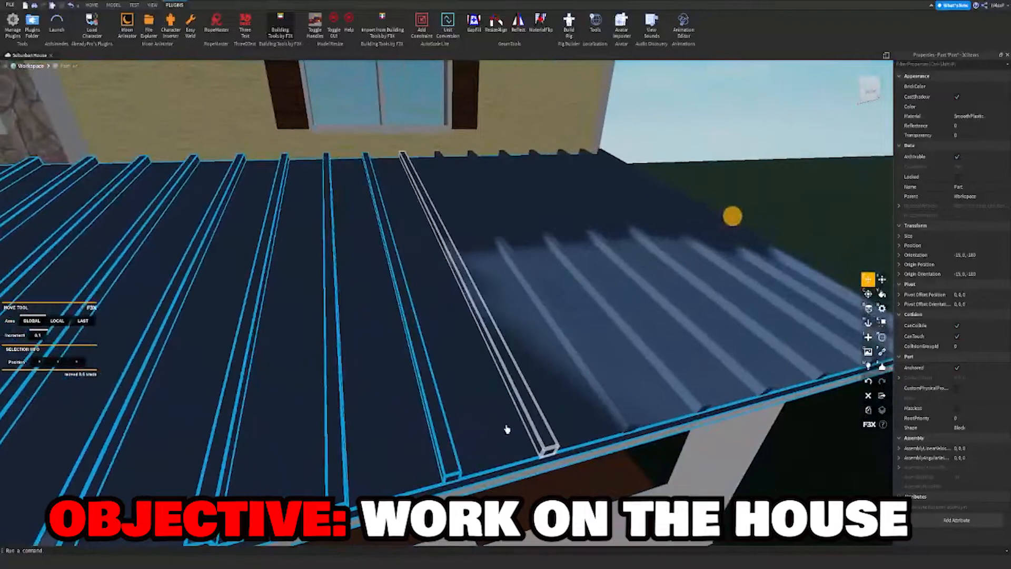
{"action": "key", "text": "d"}
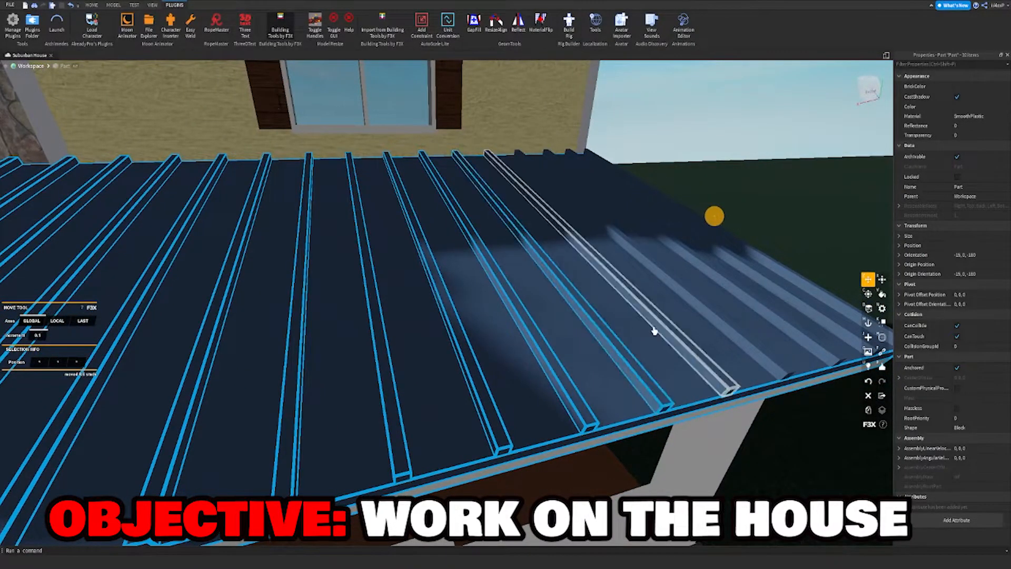
{"action": "left_click", "coordinate": [783, 275], "text": "shift"}
{"action": "key", "text": "d"}
{"action": "right_click_drag", "start_coordinate": [763, 273], "coordinate": [763, 273]}
Lengthen the selected porch roof panel and ribs slightly towards the house wall.
{"action": "key", "text": "x"}
{"action": "key", "text": "w"}
{"action": "left_click_drag", "start_coordinate": [386, 287], "coordinate": [402, 282]}
{"action": "key", "text": "w"}
{"action": "right_click_drag", "start_coordinate": [402, 282], "coordinate": [402, 278]}
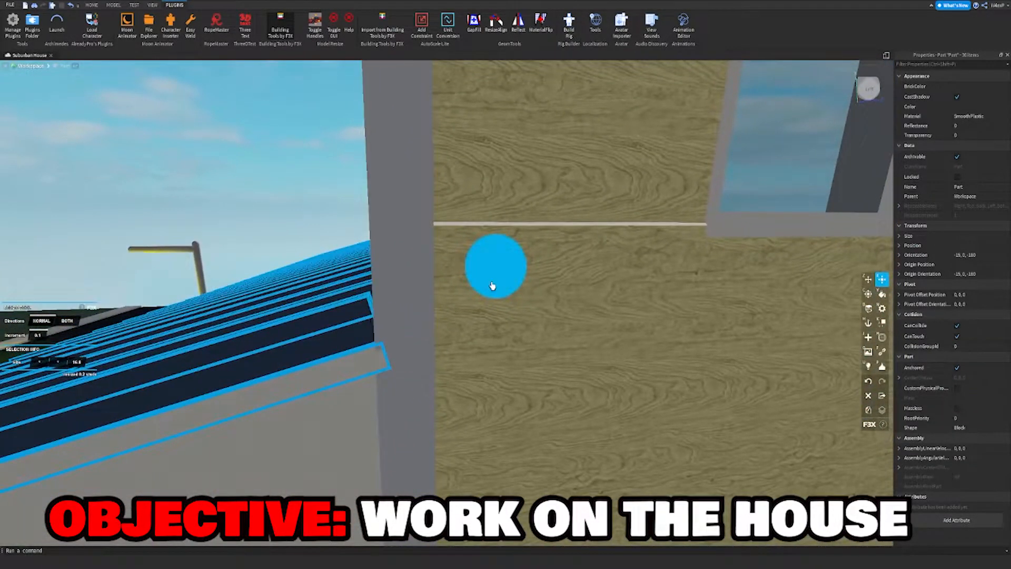
{"action": "left_click_drag", "start_coordinate": [501, 283], "coordinate": [494, 280]}
{"action": "key", "text": "s"}
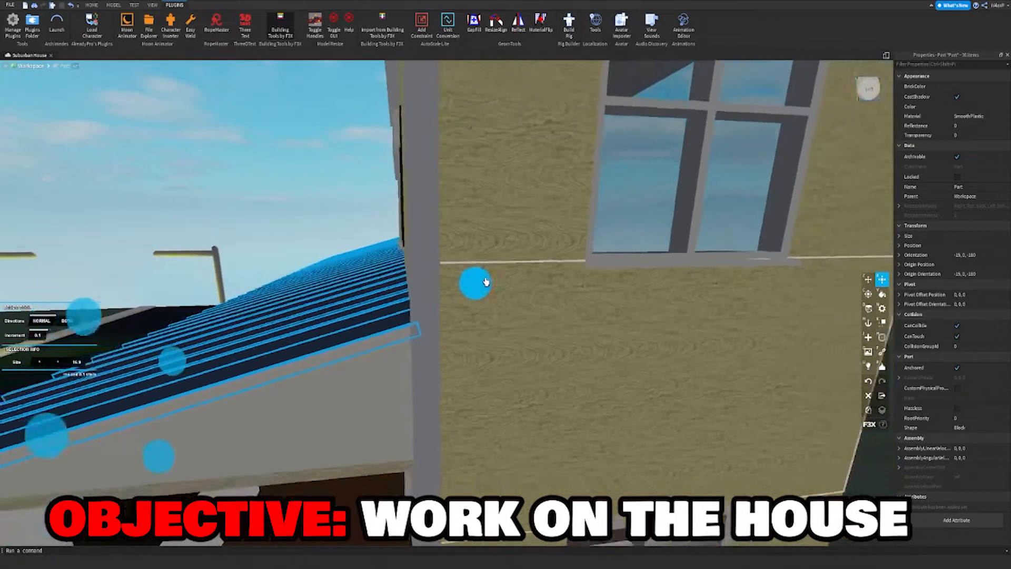
Resize the light grey trim along the porch roof's sloped edge by 0.1 studs at the shaded gable end.
{"action": "right_click_drag", "start_coordinate": [485, 279], "coordinate": [487, 280]}
{"action": "left_click", "coordinate": [708, 213]}
{"action": "key", "text": "s"}
{"action": "key", "text": "w"}
{"action": "right_click_drag", "start_coordinate": [555, 219], "coordinate": [555, 219]}
{"action": "key", "text": "a"}
{"action": "key", "text": "w"}
{"action": "key", "text": "d"}
{"action": "key", "text": "w"}
{"action": "right_click_drag", "start_coordinate": [404, 223], "coordinate": [404, 224]}
{"action": "scroll", "coordinate": [417, 210], "scroll_direction": "down", "scroll_amount": 3}
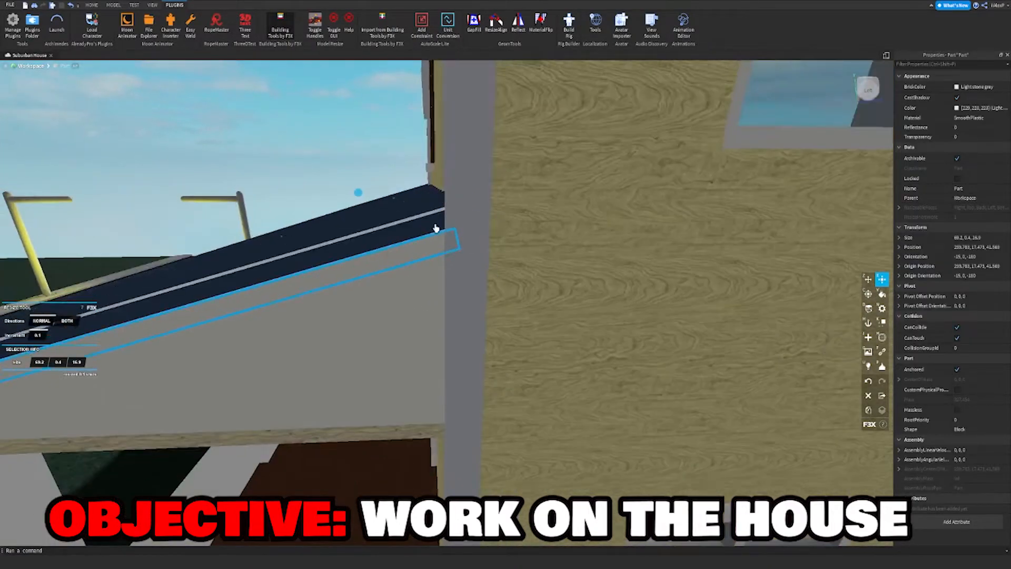
{"action": "right_click_drag", "start_coordinate": [228, 322], "coordinate": [228, 322]}
{"action": "left_click_drag", "start_coordinate": [262, 280], "coordinate": [268, 280]}
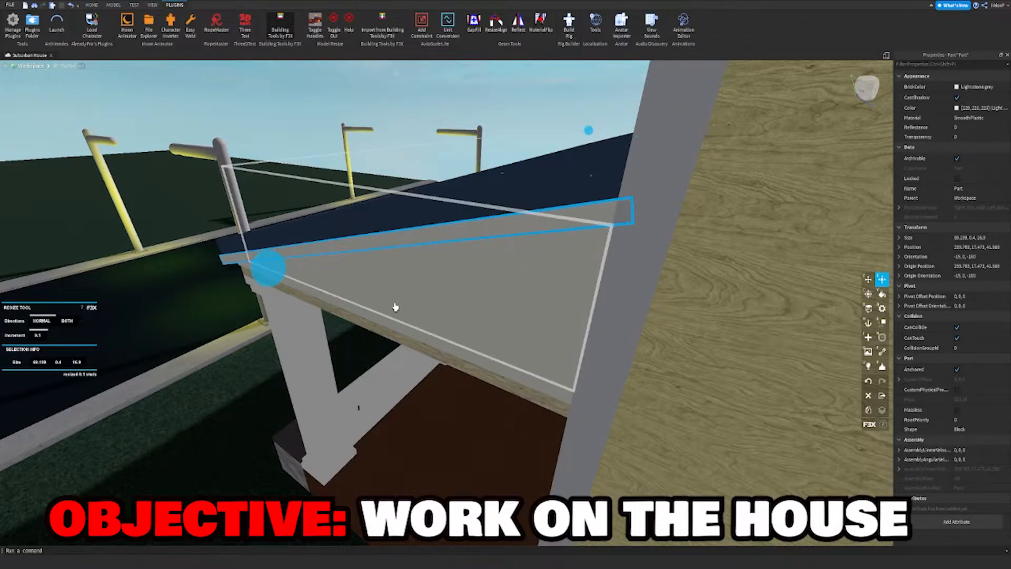
Examine how the porch roof's light grey sloped trim meets the house's corner trim at the sunlit gable end.
{"action": "right_click_drag", "start_coordinate": [395, 307], "coordinate": [395, 307]}
{"action": "left_click", "coordinate": [403, 152]}
{"action": "right_click_drag", "start_coordinate": [401, 152], "coordinate": [401, 153]}
{"action": "key", "text": "w"}
{"action": "left_click", "coordinate": [509, 362]}
{"action": "right_click_drag", "start_coordinate": [510, 362], "coordinate": [506, 364]}
{"action": "key", "text": "d"}
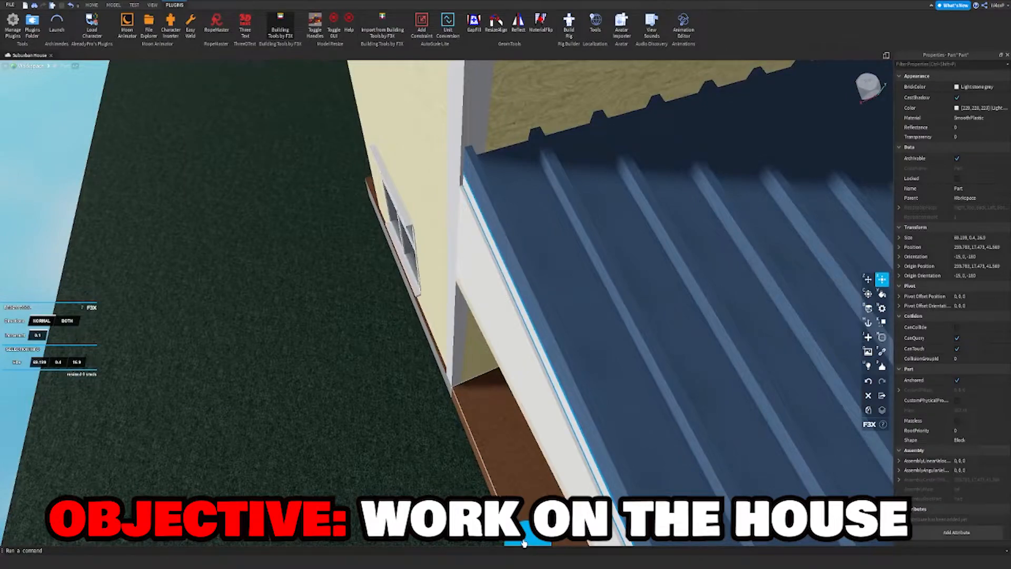
{"action": "left_click", "coordinate": [308, 385]}
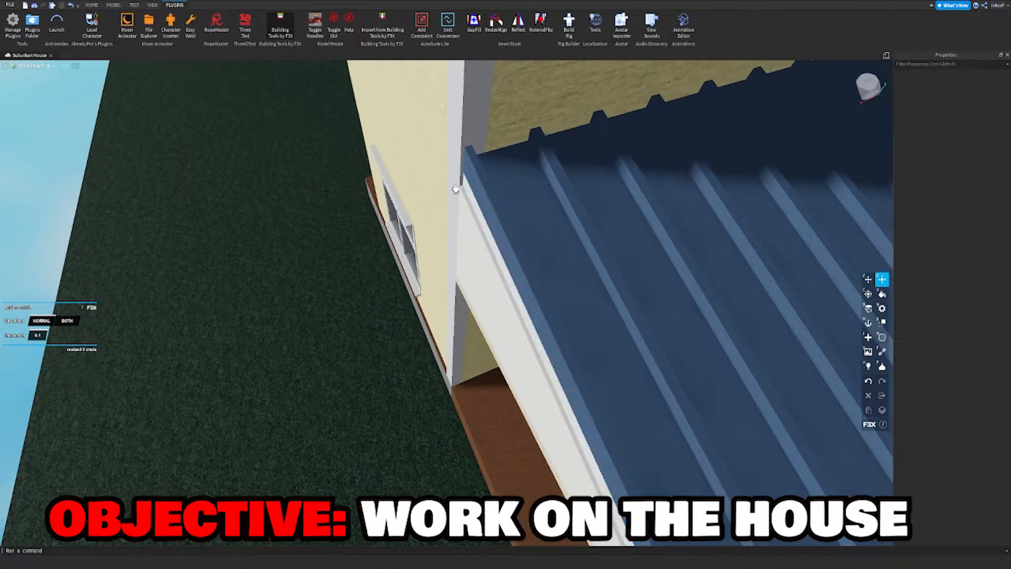
Try to align faces near the porch roof and corner trim with ResizeAlign's OuterTouch method.
{"action": "left_click", "coordinate": [496, 24]}
{"action": "key", "text": "w"}
{"action": "left_click", "coordinate": [496, 164]}
{"action": "left_click", "coordinate": [471, 100]}
{"action": "right_click_drag", "start_coordinate": [616, 174], "coordinate": [625, 170]}
{"action": "right_click_drag", "start_coordinate": [588, 332], "coordinate": [578, 251]}
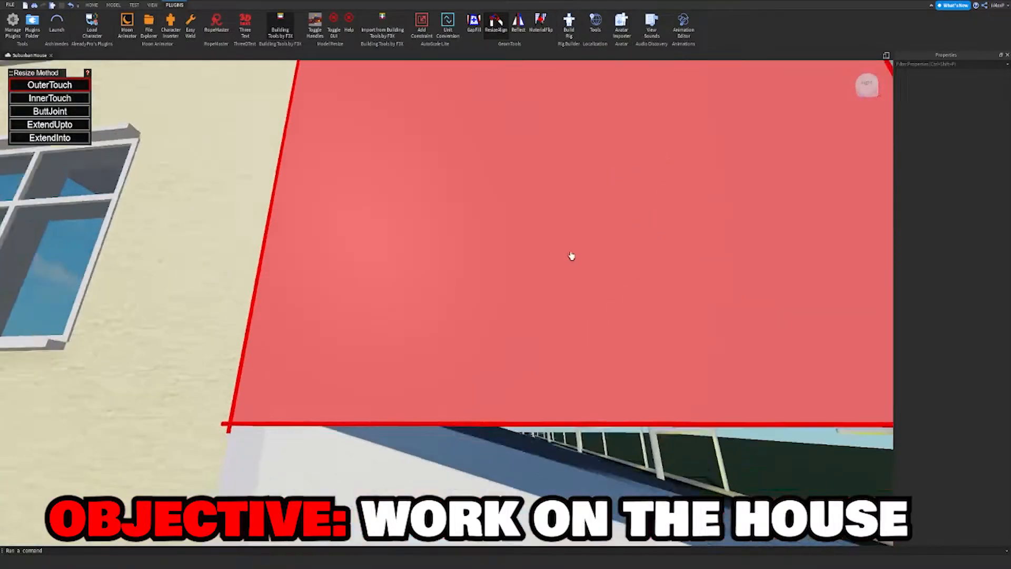
{"action": "key", "text": "s"}
{"action": "key", "text": "ctrl+z"}
{"action": "key", "text": "w"}
{"action": "right_click_drag", "start_coordinate": [548, 109], "coordinate": [508, 134]}
{"action": "key", "text": "d"}
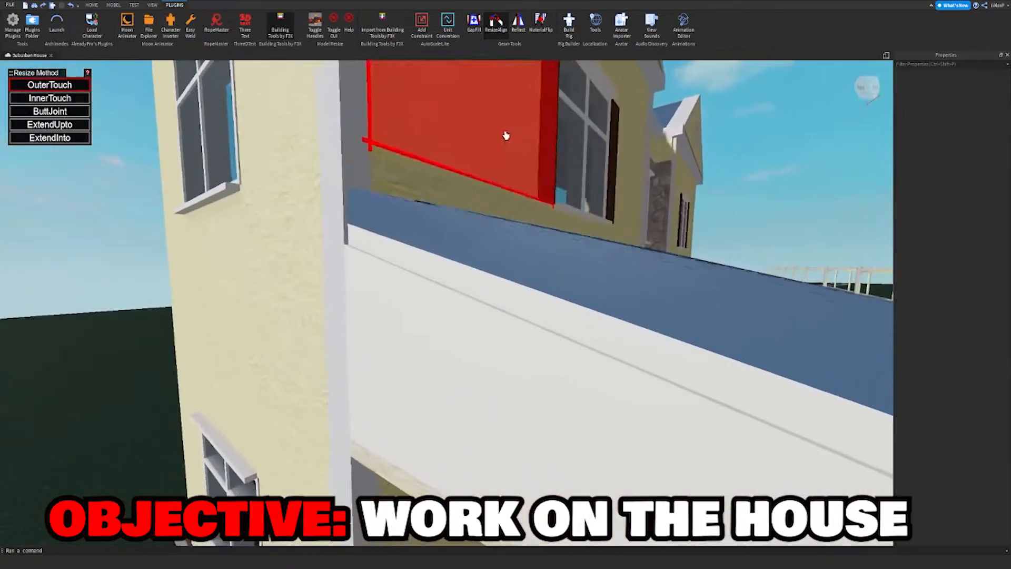
{"action": "left_click", "coordinate": [284, 24]}
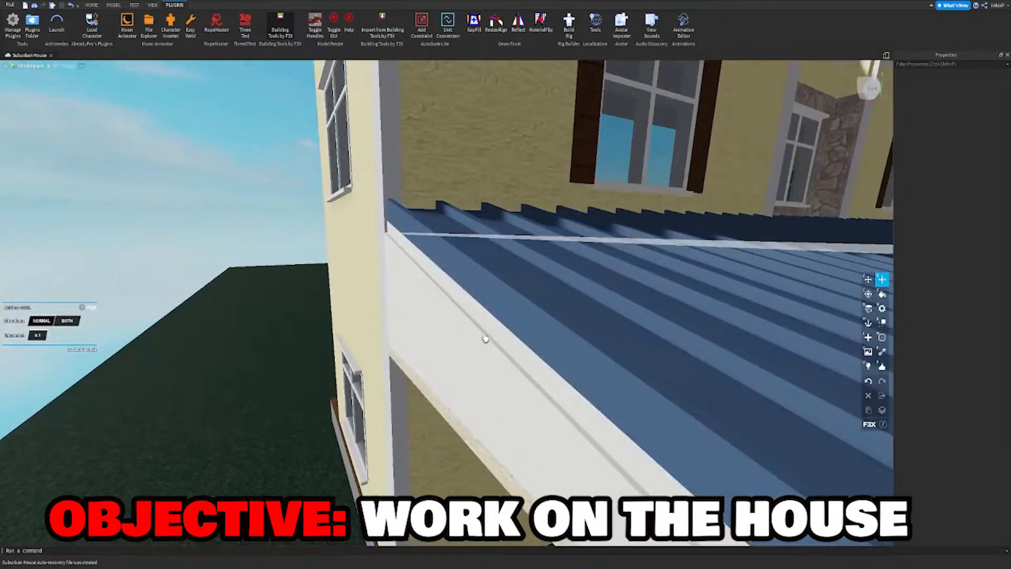
Shorten the porch roof's white gable wedge by 0.1 studs at the sunlit end beside the corner trim.
{"action": "left_click", "coordinate": [458, 348]}
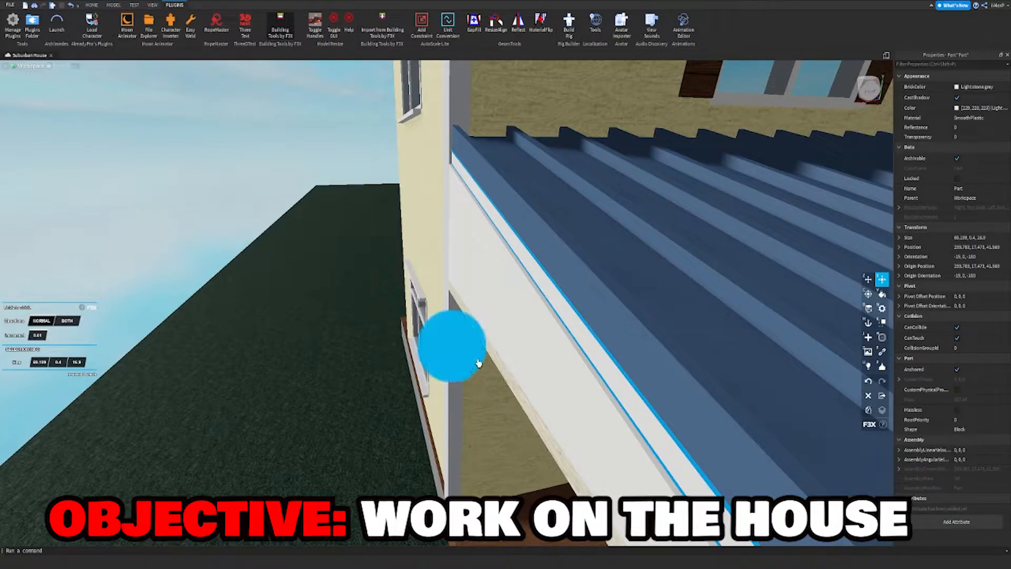
{"action": "left_click", "coordinate": [429, 302]}
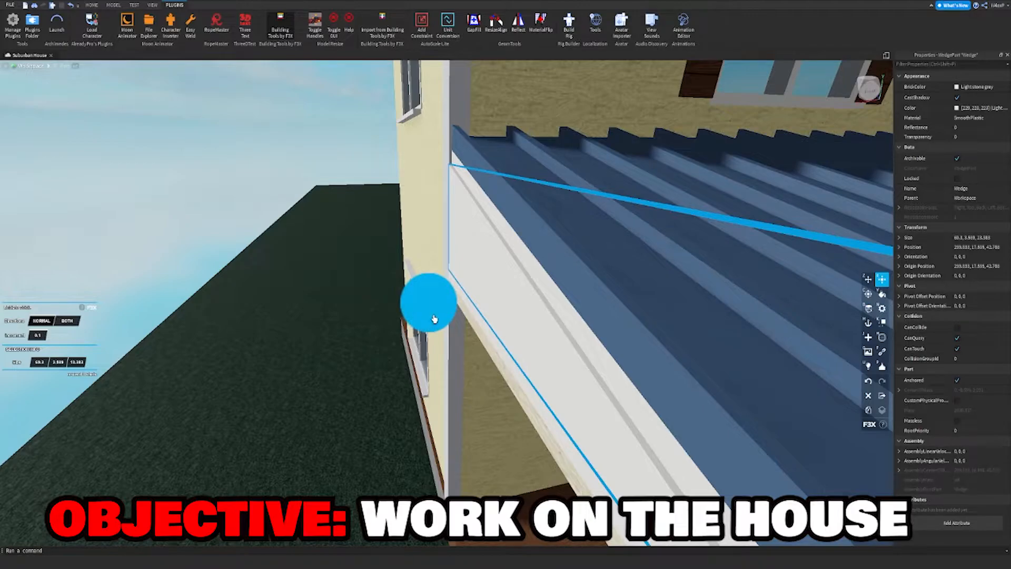
{"action": "left_click", "coordinate": [229, 180]}
{"action": "right_click_drag", "start_coordinate": [229, 179], "coordinate": [229, 179]}
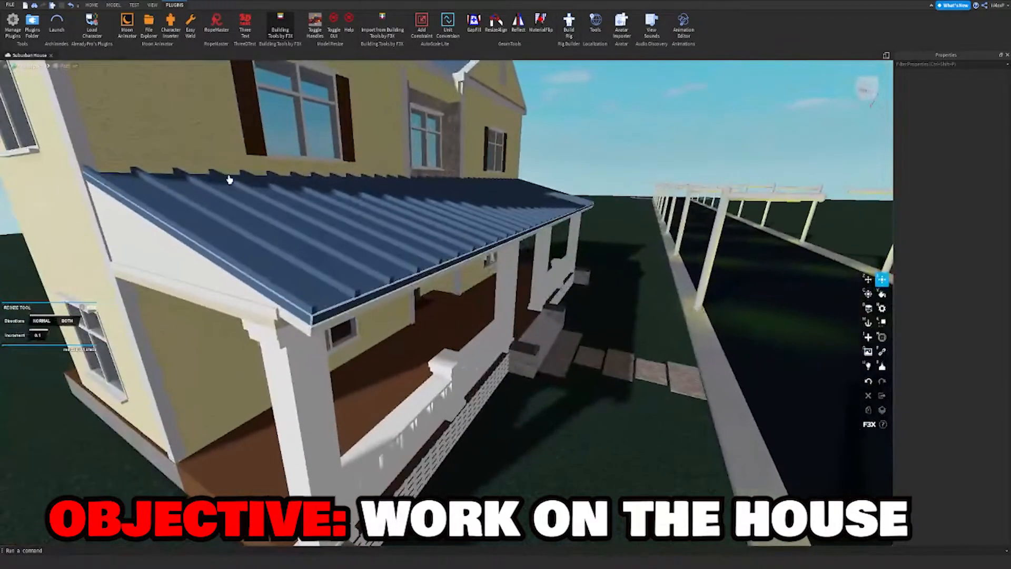
Shorten the light grey strip beneath the gable wedge by 0.1 studs at the sunlit end of the porch.
{"action": "right_click_drag", "start_coordinate": [368, 248], "coordinate": [369, 248]}
{"action": "key", "text": "Delete"}
{"action": "left_click", "coordinate": [442, 298]}
{"action": "right_click_drag", "start_coordinate": [454, 299], "coordinate": [443, 297]}
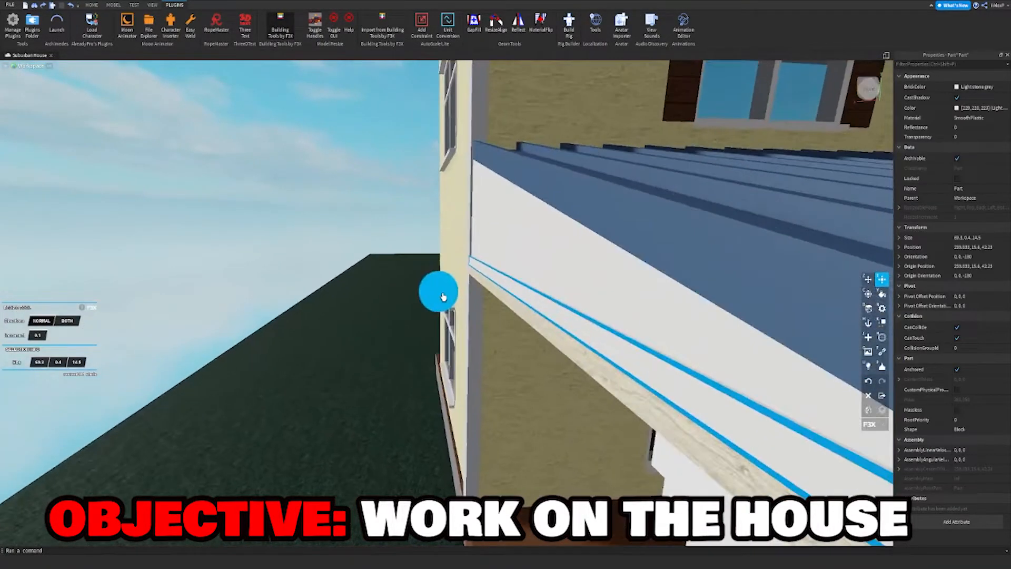
{"action": "left_click_drag", "start_coordinate": [445, 296], "coordinate": [447, 296]}
{"action": "key", "text": "s"}
{"action": "left_click", "coordinate": [370, 214]}
{"action": "right_click_drag", "start_coordinate": [594, 252], "coordinate": [594, 253]}
{"action": "key", "text": "w"}
{"action": "key", "text": "s"}
{"action": "key", "text": "w"}
{"action": "left_click", "coordinate": [290, 213]}
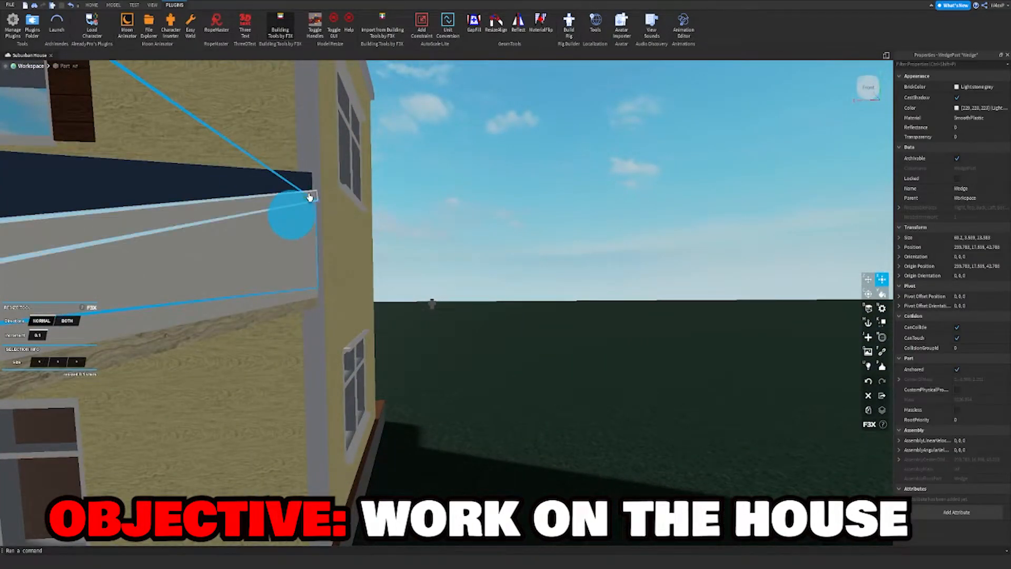
{"action": "left_click", "coordinate": [309, 197], "text": "shift"}
{"action": "right_click_drag", "start_coordinate": [310, 197], "coordinate": [336, 261]}
{"action": "key", "text": "s"}
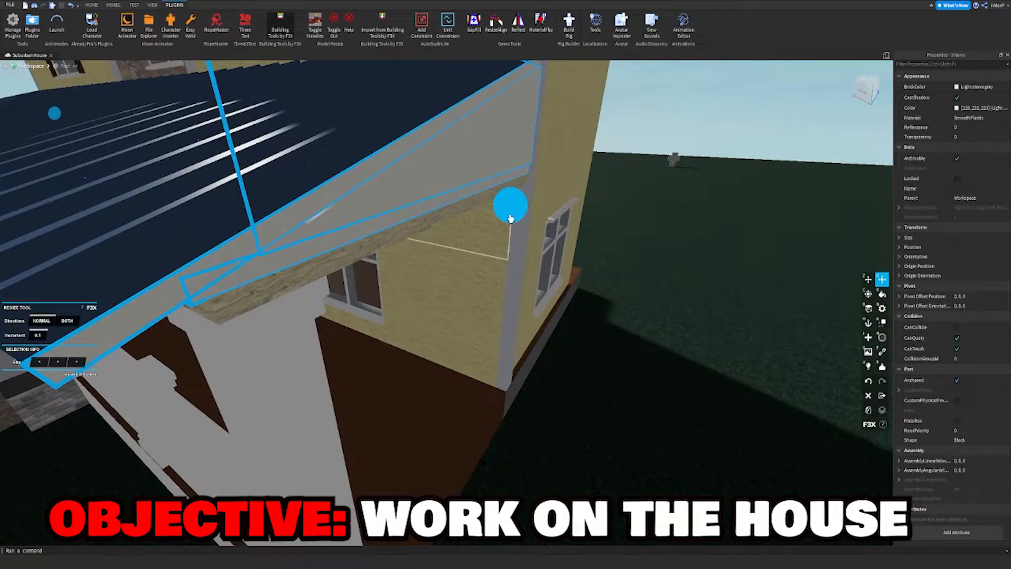
{"action": "left_click", "coordinate": [705, 143]}
Shorten the lower strip, gable wedge and sloped trim by 0.1 studs each at the porch's shaded end.
{"action": "left_click", "coordinate": [352, 237]}
{"action": "key", "text": "a"}
{"action": "right_click_drag", "start_coordinate": [352, 237], "coordinate": [466, 252]}
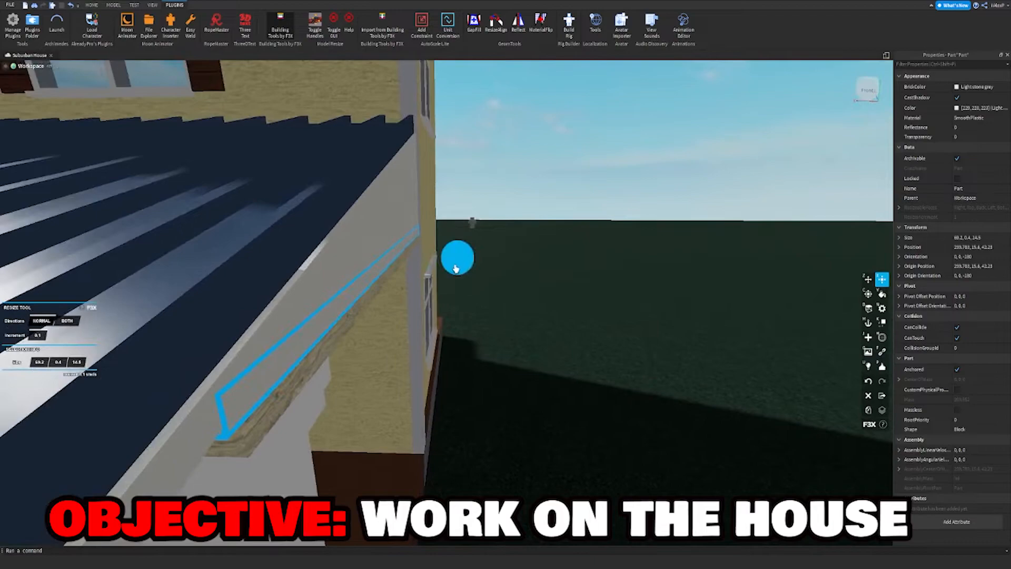
{"action": "left_click", "coordinate": [456, 186]}
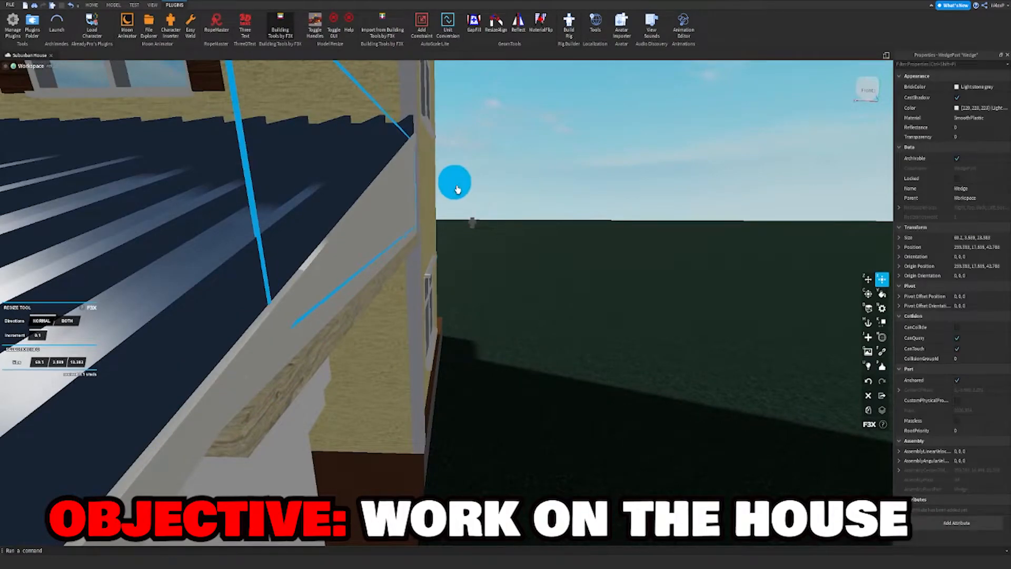
{"action": "left_click", "coordinate": [454, 190]}
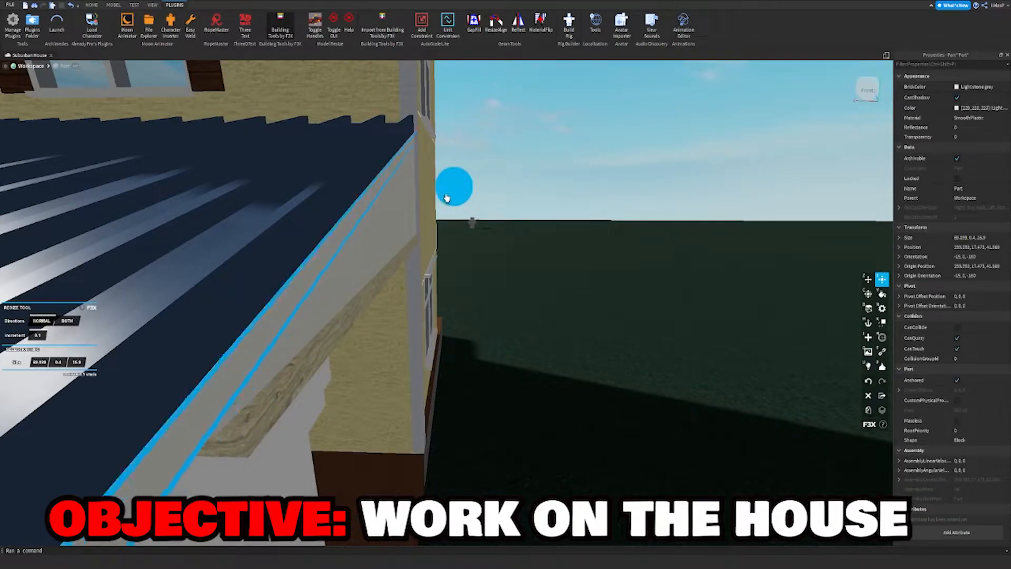
Examine the porch roof edge and the main roof panels from the back of the house.
{"action": "left_click", "coordinate": [578, 182]}
{"action": "key", "text": "d"}
{"action": "right_click_drag", "start_coordinate": [569, 184], "coordinate": [568, 185]}
{"action": "key", "text": "w"}
{"action": "key", "text": "s"}
{"action": "key", "text": "z"}
{"action": "key", "text": "w"}
{"action": "right_click_drag", "start_coordinate": [413, 234], "coordinate": [412, 236]}
{"action": "key", "text": "s"}
{"action": "key", "text": "a"}
{"action": "key", "text": "w"}
{"action": "key", "text": "w"}
{"action": "right_click_drag", "start_coordinate": [463, 268], "coordinate": [463, 266]}
{"action": "key", "text": "w"}
{"action": "key", "text": "w"}
{"action": "key", "text": "s"}
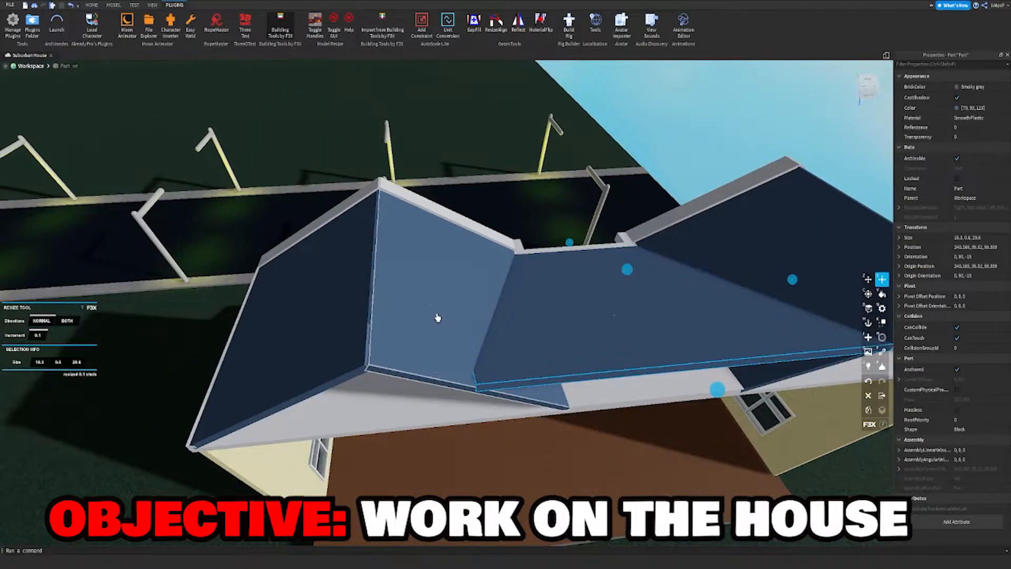
Resize the thin roof edge piece at the back of the house by 2 studs and clear the selection.
{"action": "key", "text": "w"}
{"action": "left_click", "coordinate": [514, 121]}
{"action": "key", "text": "w"}
{"action": "key", "text": "a"}
{"action": "right_click_drag", "start_coordinate": [507, 220], "coordinate": [508, 221]}
{"action": "key", "text": "w"}
{"action": "key", "text": "s"}
{"action": "left_click_drag", "start_coordinate": [549, 444], "coordinate": [615, 509]}
{"action": "key", "text": "s"}
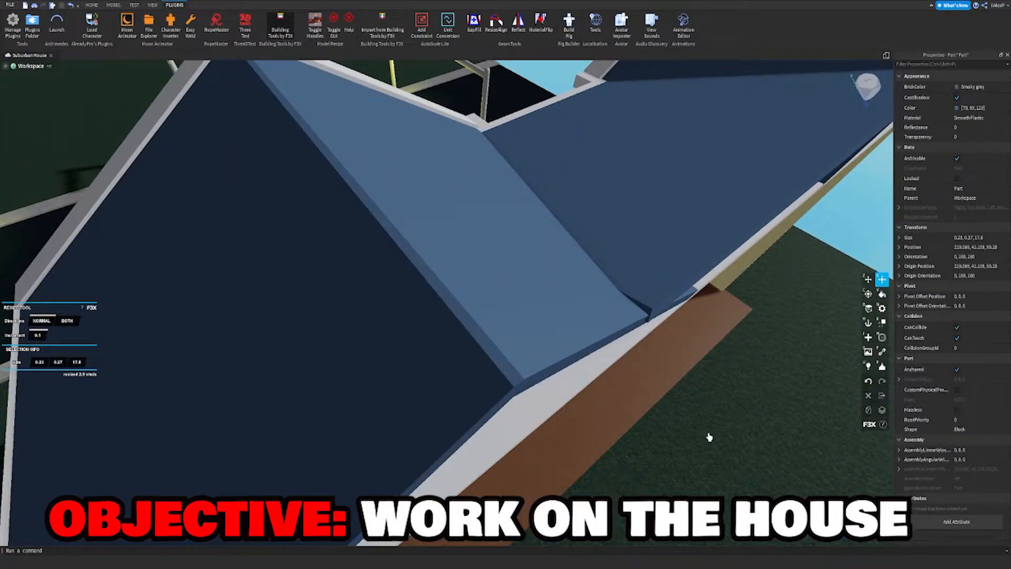
{"action": "left_click", "coordinate": [710, 436]}
Examine the roof peaks and the whole front of the house from across the street.
{"action": "key", "text": "d"}
{"action": "right_click_drag", "start_coordinate": [711, 416], "coordinate": [713, 408]}
{"action": "key", "text": "w"}
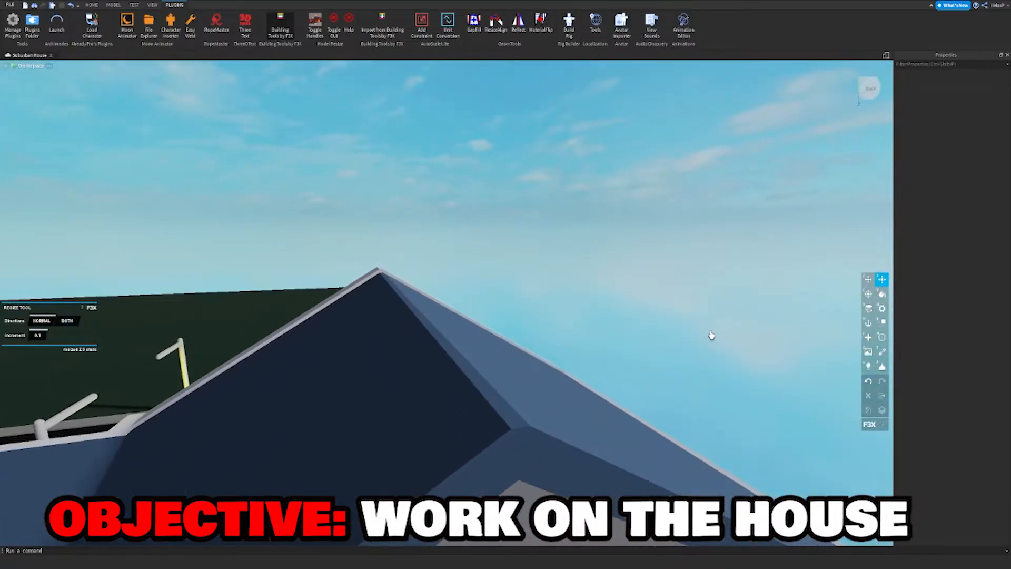
{"action": "key", "text": "a"}
{"action": "key", "text": "s"}
{"action": "right_click_drag", "start_coordinate": [503, 354], "coordinate": [503, 358]}
{"action": "key", "text": "w"}
{"action": "key", "text": "s"}
{"action": "key", "text": "w"}
{"action": "key", "text": "s"}
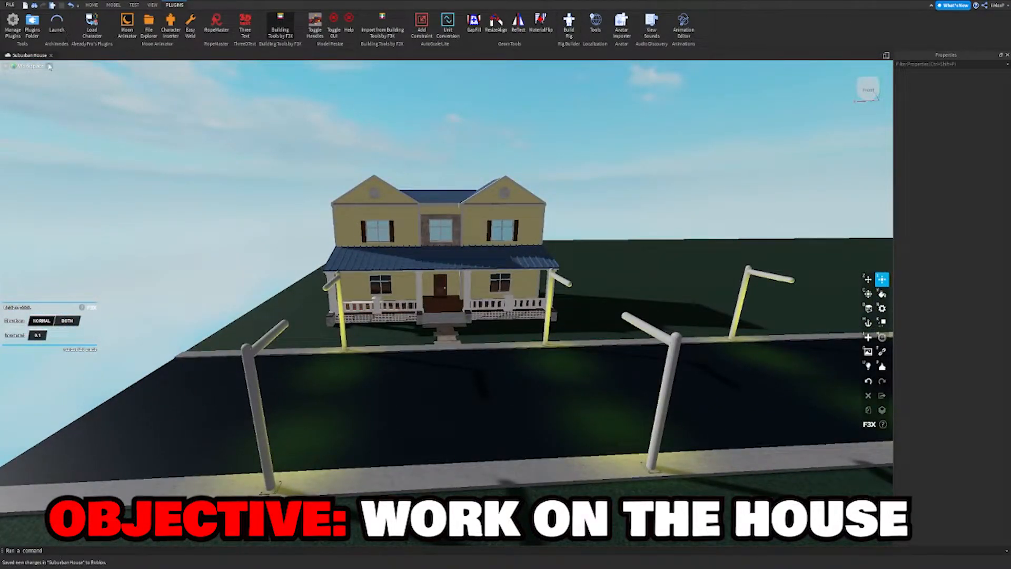
Start a playtest and run the character along the lamp-lined road toward the house.
{"action": "left_click", "coordinate": [92, 4]}
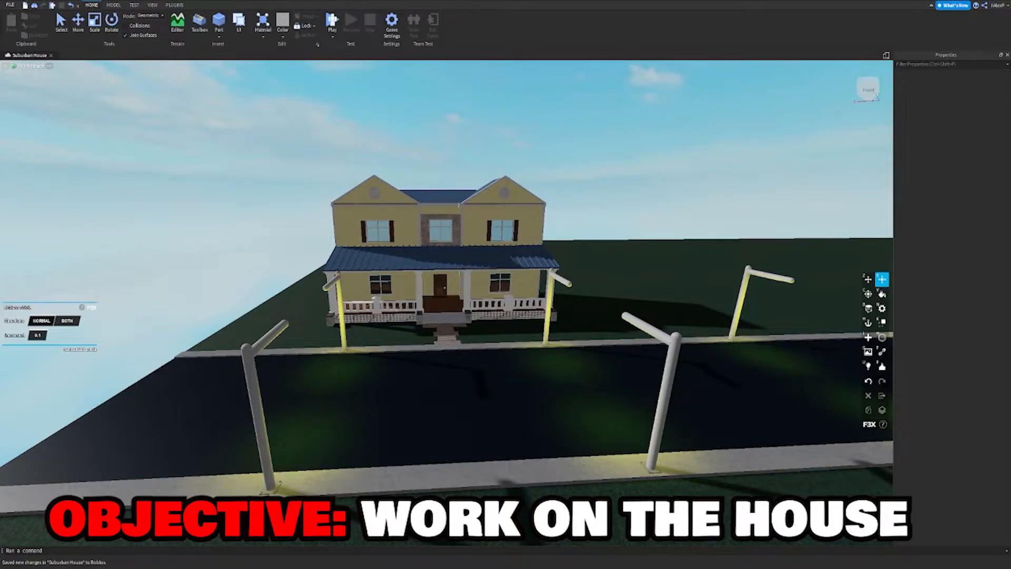
{"action": "left_click", "coordinate": [333, 20]}
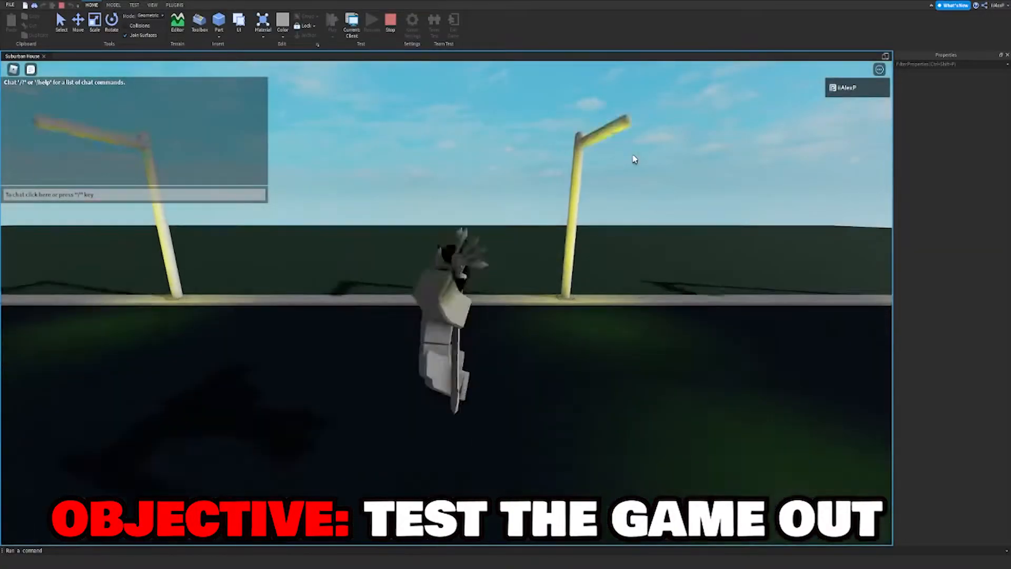
{"action": "right_click_drag", "start_coordinate": [635, 159], "coordinate": [604, 172]}
{"action": "key", "text": "w"}
{"action": "key", "text": "w"}
{"action": "right_click_drag", "start_coordinate": [604, 173], "coordinate": [602, 172]}
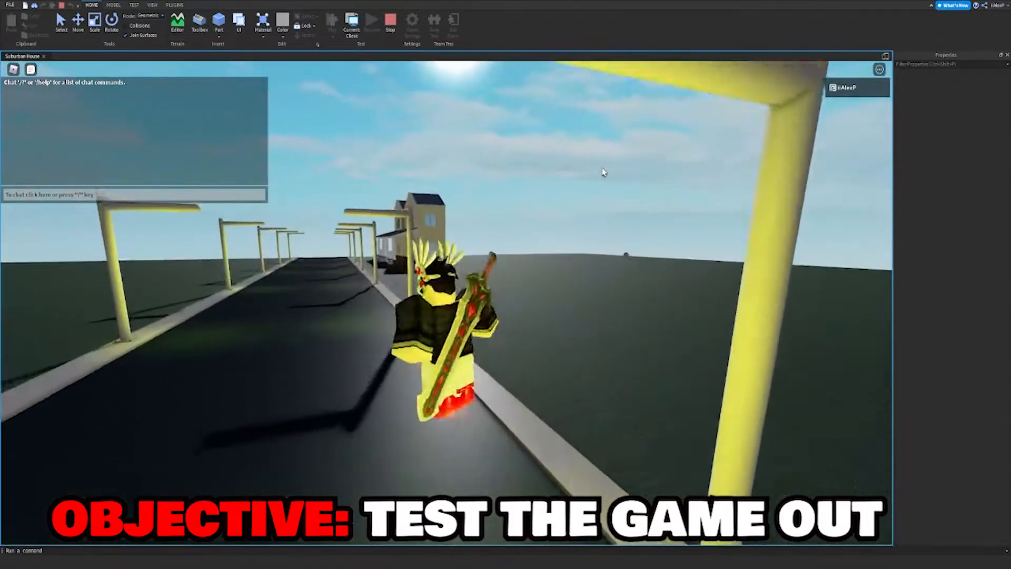
{"action": "key", "text": "w"}
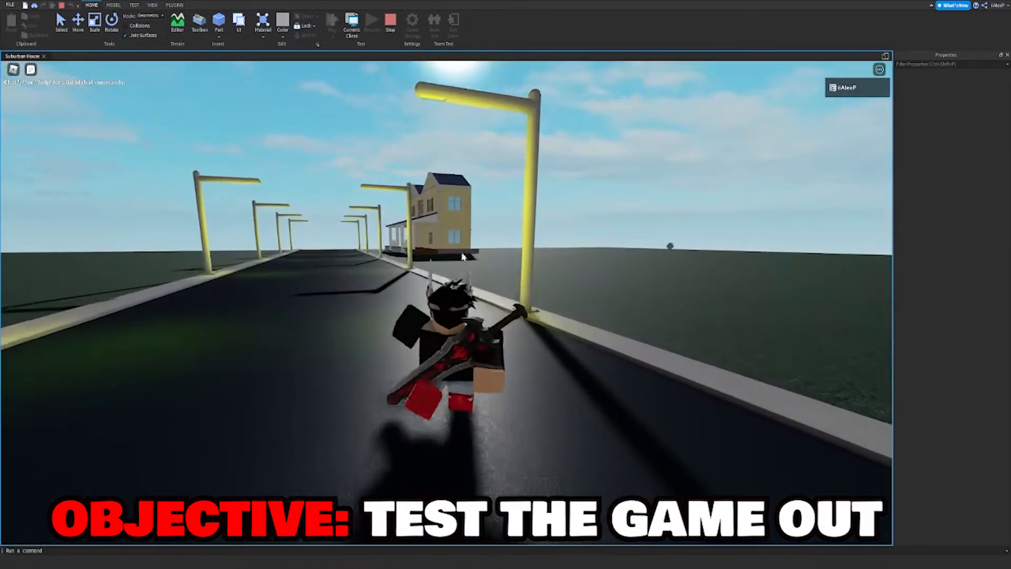
{"action": "key", "text": "w"}
{"action": "key", "text": "a"}
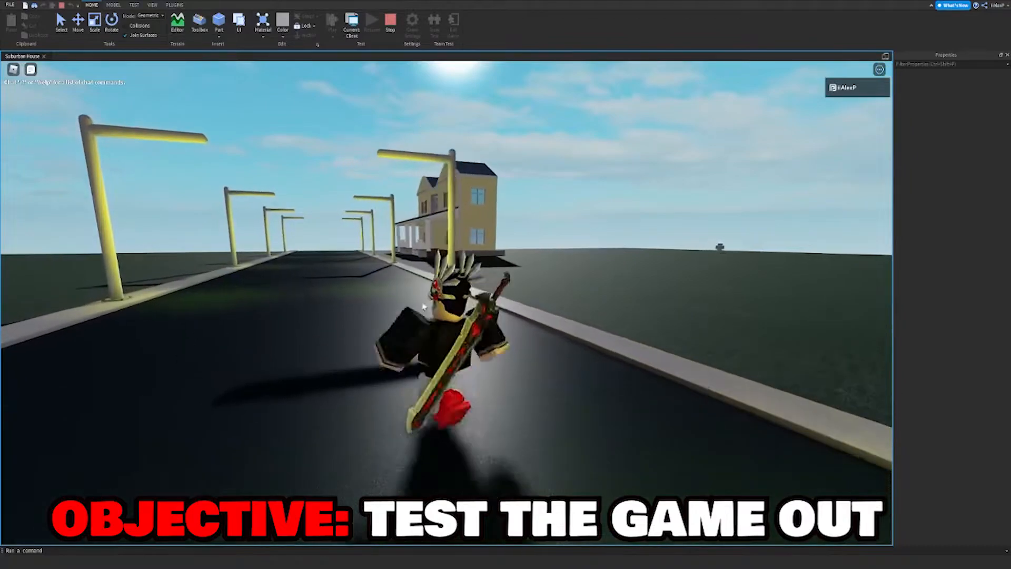
{"action": "key", "text": "w"}
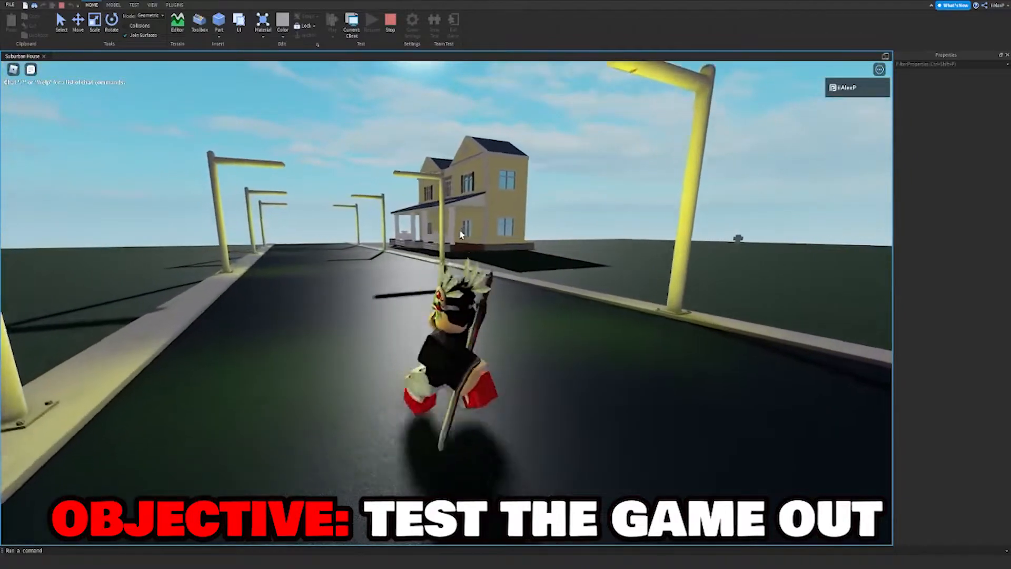
{"action": "key", "text": "w"}
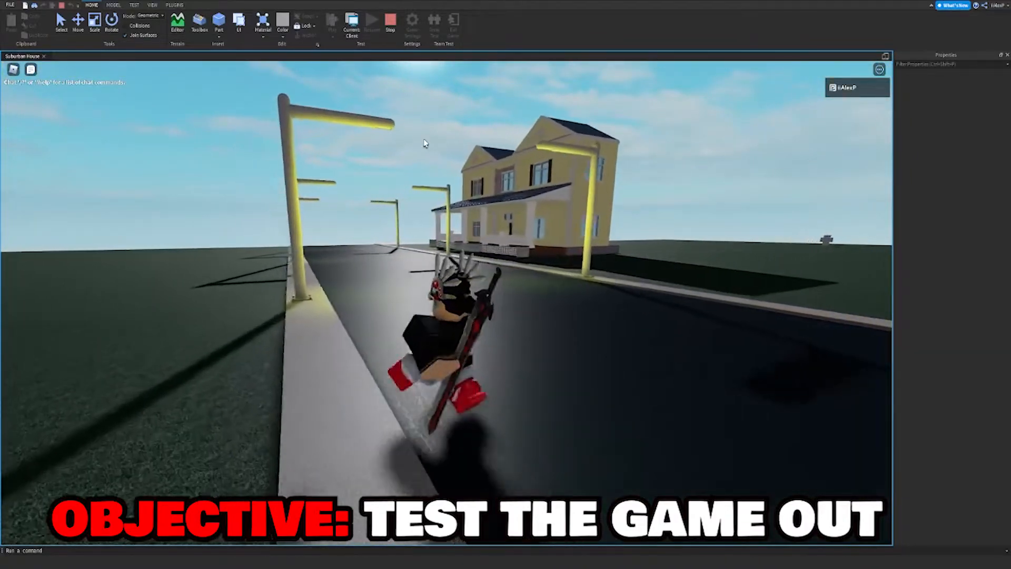
Look at the house's front from the road and walk the character across the porch to the front door.
{"action": "key", "text": "w"}
{"action": "key", "text": "a"}
{"action": "right_click_drag", "start_coordinate": [424, 144], "coordinate": [461, 165]}
{"action": "key", "text": "w"}
{"action": "key", "text": "a"}
{"action": "key", "text": "a"}
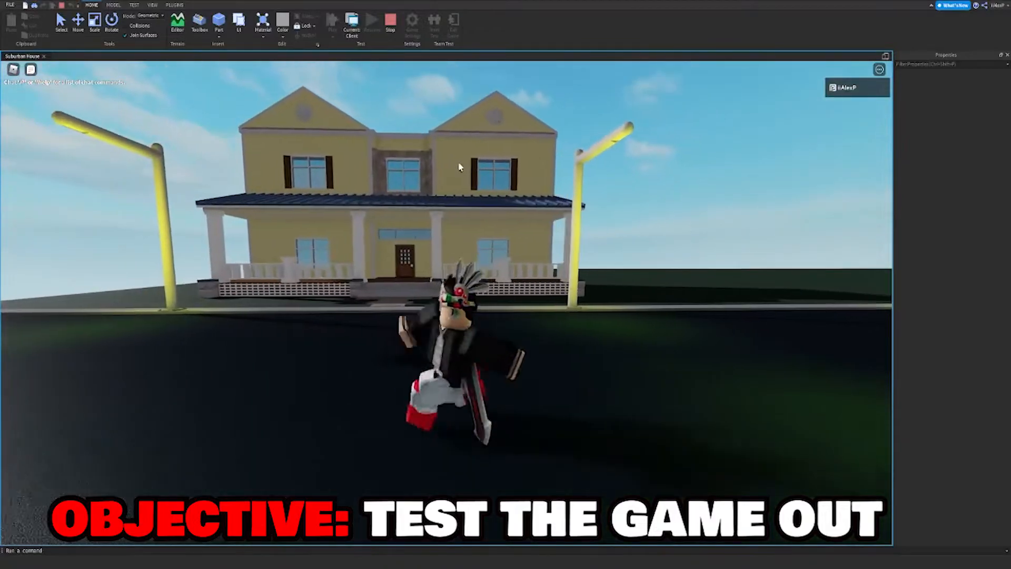
{"action": "key", "text": "w"}
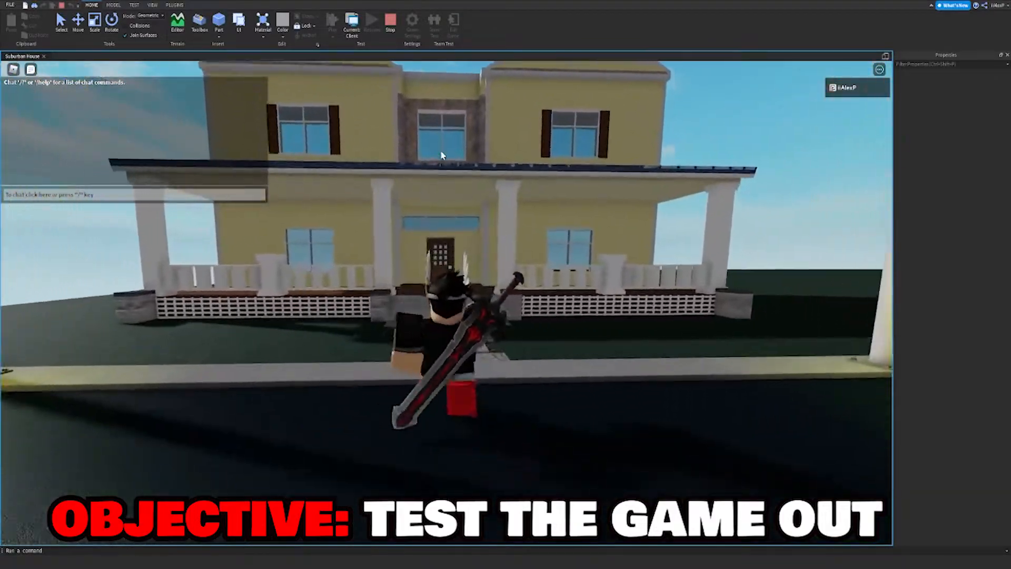
{"action": "key", "text": "w"}
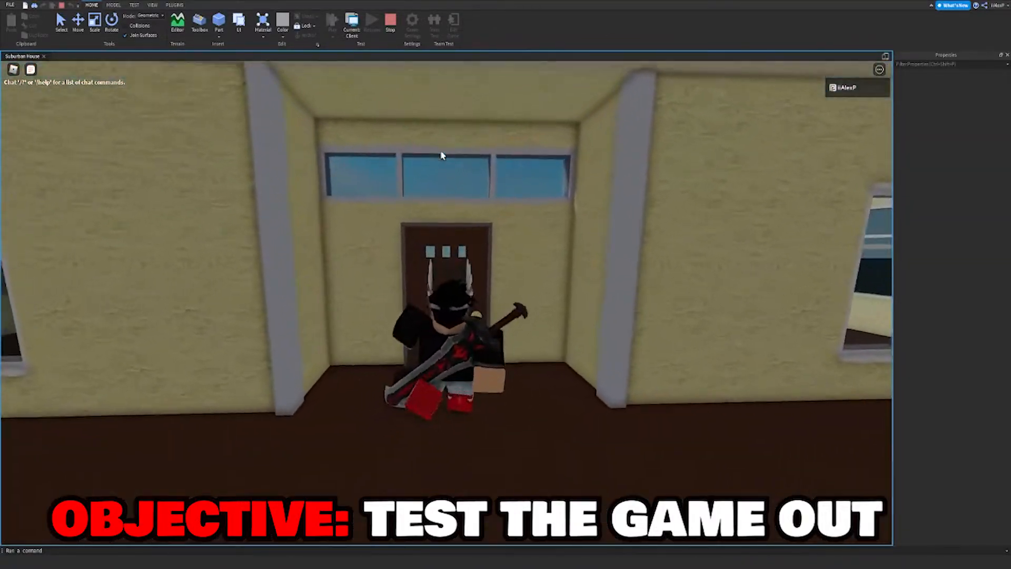
Walk the character through the front door, inspect the interior walls and windows, and end the playtest.
{"action": "key", "text": "w"}
{"action": "right_click_drag", "start_coordinate": [441, 155], "coordinate": [447, 156]}
{"action": "key", "text": "s"}
{"action": "scroll", "coordinate": [442, 155], "scroll_direction": "down", "scroll_amount": 5}
{"action": "key", "text": "w"}
{"action": "scroll", "coordinate": [441, 155], "scroll_direction": "up", "scroll_amount": 4}
{"action": "scroll", "coordinate": [515, 218], "scroll_direction": "down", "scroll_amount": 8}
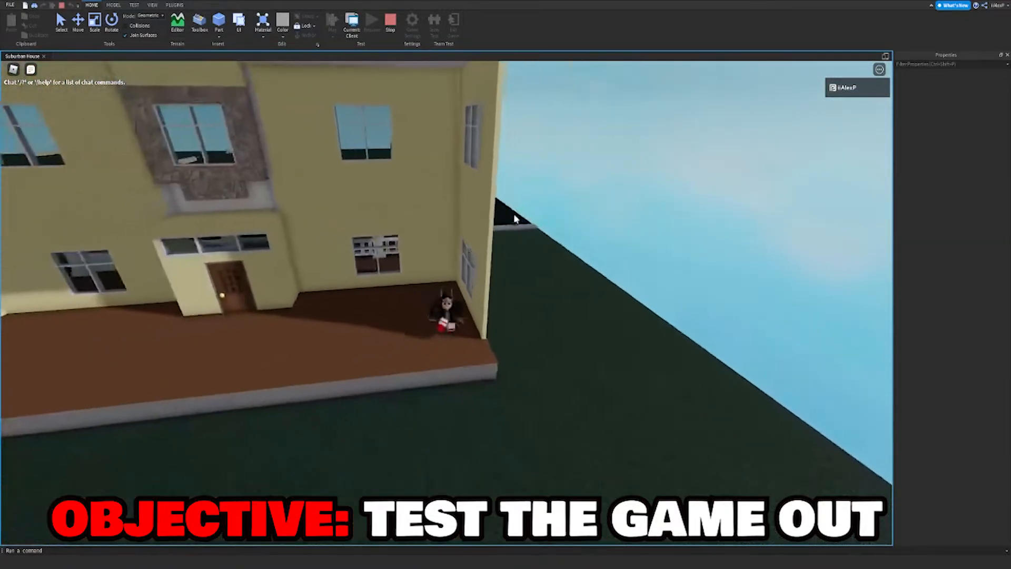
{"action": "key", "text": "s"}
{"action": "scroll", "coordinate": [511, 214], "scroll_direction": "up", "scroll_amount": 4}
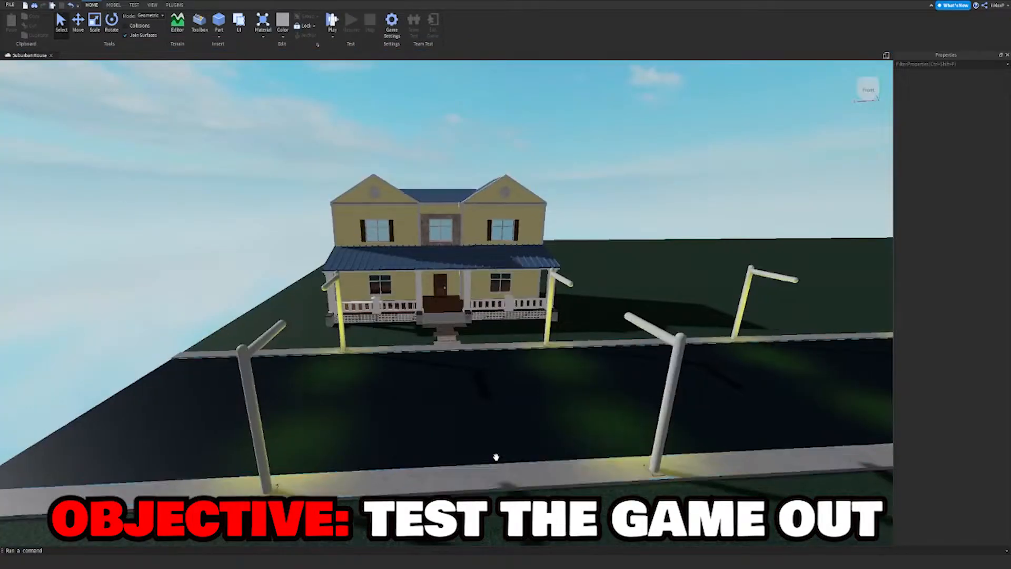
With the F3X building tools, select the side wall sections around its windows at the interior corner and resize them together.
{"action": "key", "text": "w"}
{"action": "right_click_drag", "start_coordinate": [436, 362], "coordinate": [383, 284]}
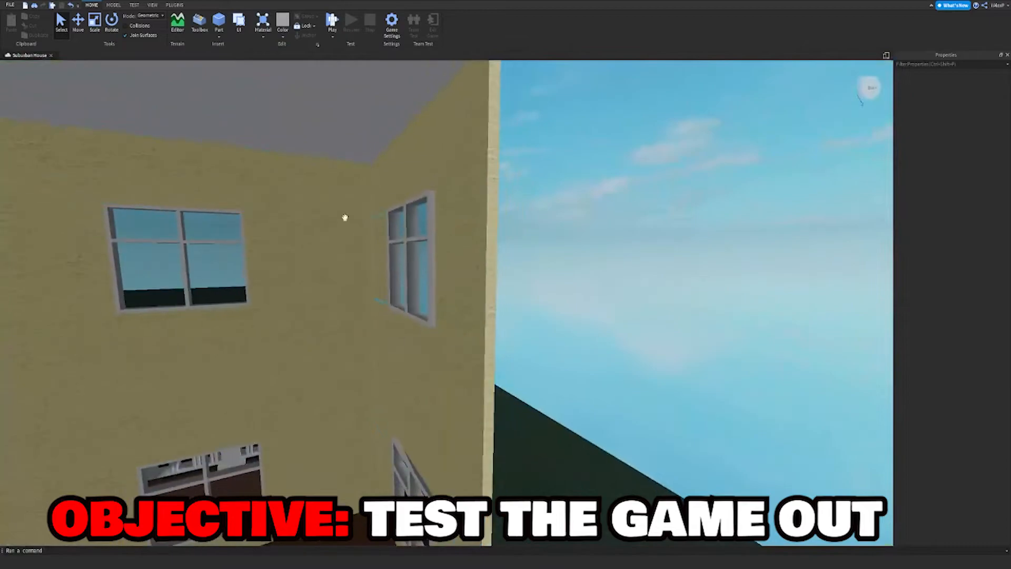
{"action": "left_click", "coordinate": [287, 32]}
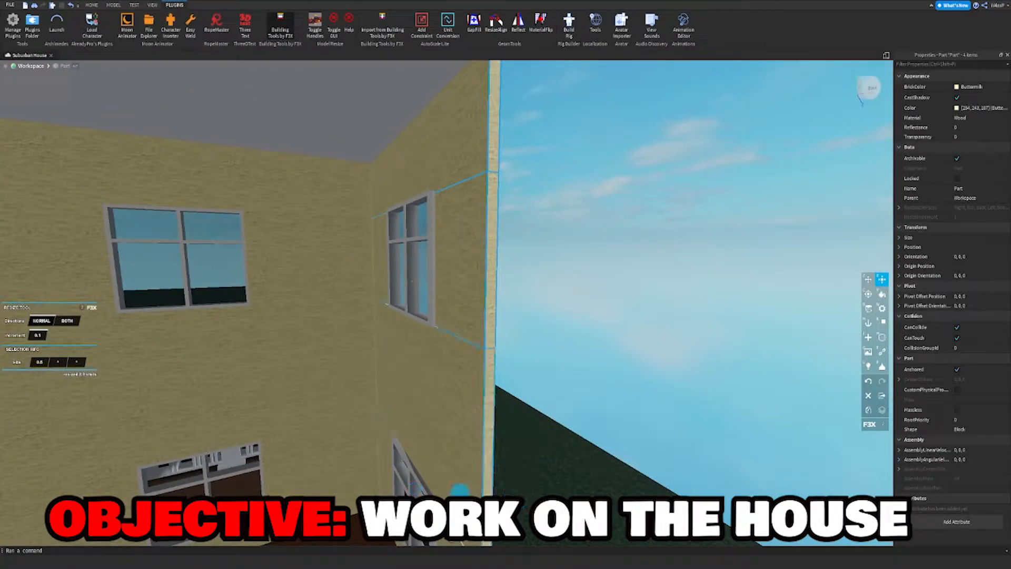
{"action": "left_click", "coordinate": [384, 464], "text": "shift"}
{"action": "right_click_drag", "start_coordinate": [384, 490], "coordinate": [384, 491]}
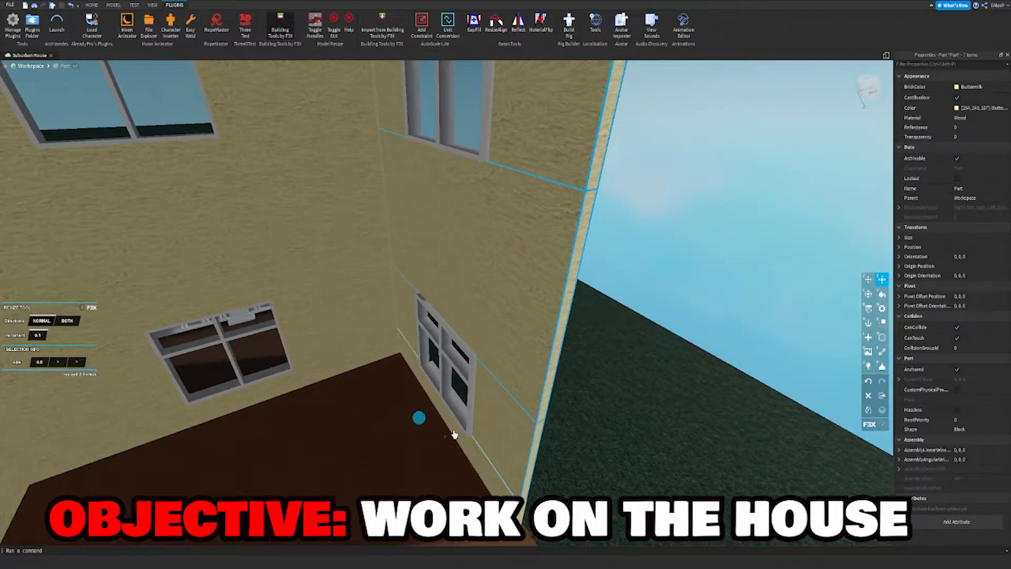
{"action": "left_click_drag", "start_coordinate": [412, 419], "coordinate": [415, 420]}
{"action": "key", "text": "s"}
{"action": "right_click_drag", "start_coordinate": [688, 264], "coordinate": [667, 247]}
{"action": "key", "text": "a"}
{"action": "key", "text": "s"}
{"action": "left_click", "coordinate": [667, 245]}
{"action": "key", "text": "w"}
{"action": "key", "text": "d"}
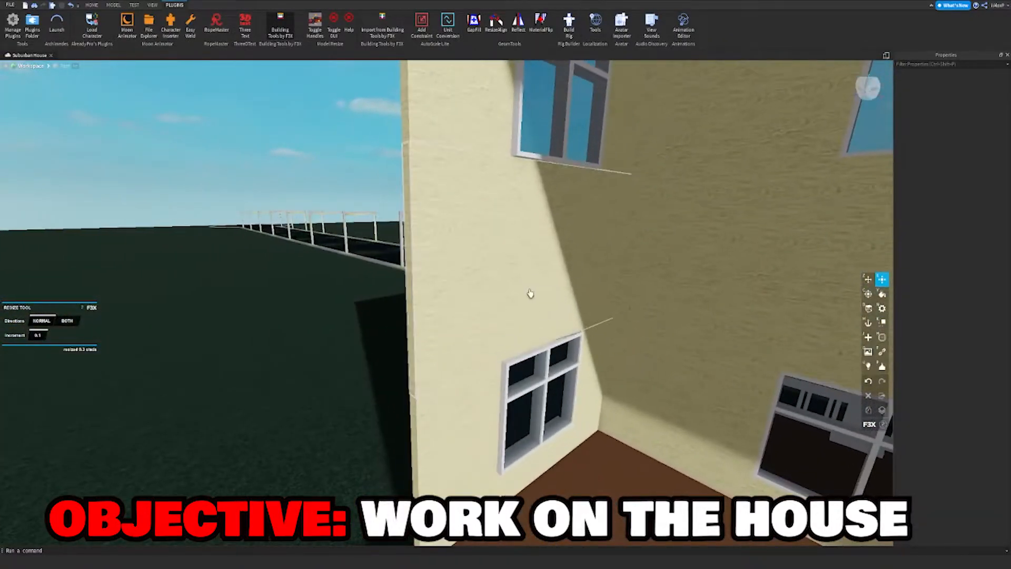
Select the wall sections around the windows of the opposite side wall, resize them together, and clear the selection.
{"action": "left_click", "coordinate": [530, 294]}
{"action": "right_click_drag", "start_coordinate": [531, 293], "coordinate": [531, 291]}
{"action": "left_click", "coordinate": [479, 224], "text": "shift"}
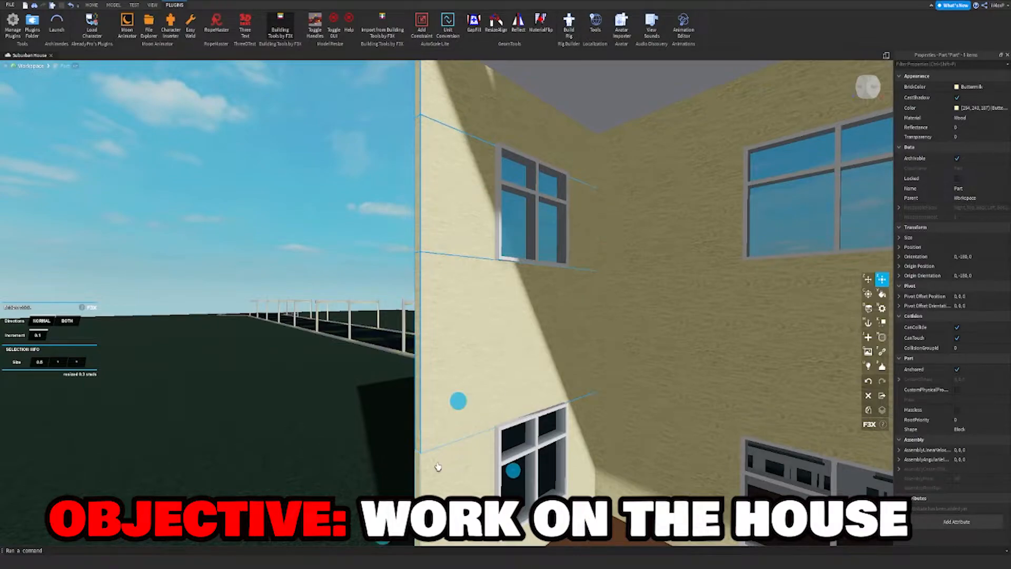
{"action": "left_click", "coordinate": [438, 467], "text": "shift"}
{"action": "right_click_drag", "start_coordinate": [438, 467], "coordinate": [438, 466]}
{"action": "left_click", "coordinate": [585, 371], "text": "shift"}
{"action": "key", "text": "s"}
{"action": "right_click_drag", "start_coordinate": [585, 371], "coordinate": [587, 366]}
{"action": "key", "text": "w"}
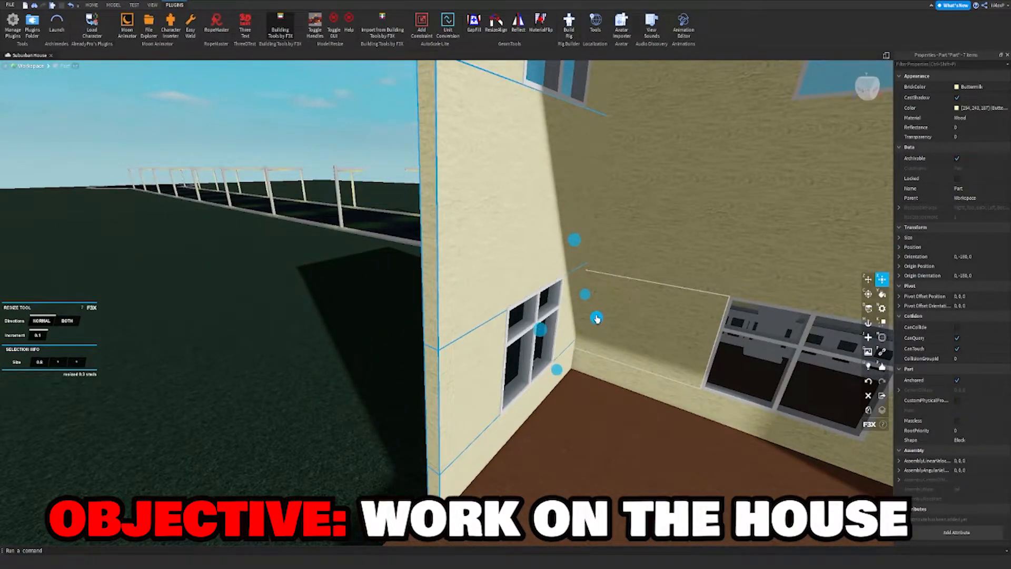
{"action": "left_click", "coordinate": [233, 236]}
Examine the finished side walls from the open back of the house and the facade from the street.
{"action": "key", "text": "s"}
{"action": "right_click_drag", "start_coordinate": [233, 236], "coordinate": [234, 236]}
{"action": "key", "text": "w"}
{"action": "key", "text": "w"}
{"action": "key", "text": "s"}
{"action": "key", "text": "w"}
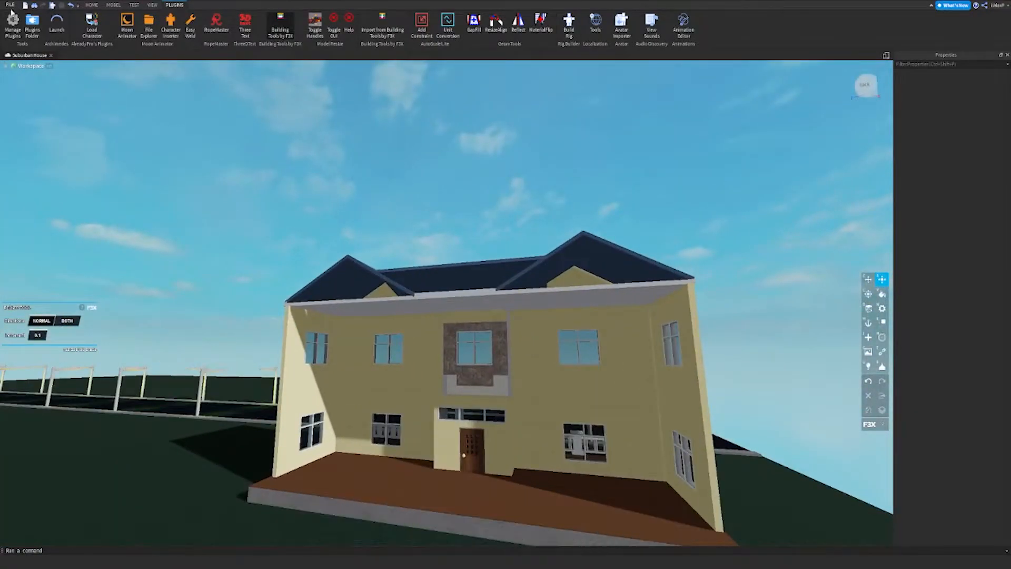
{"action": "key", "text": "w"}
{"action": "right_click_drag", "start_coordinate": [404, 185], "coordinate": [414, 199]}
{"action": "key", "text": "w"}
{"action": "right_click_drag", "start_coordinate": [440, 290], "coordinate": [441, 290]}
{"action": "key", "text": "s"}
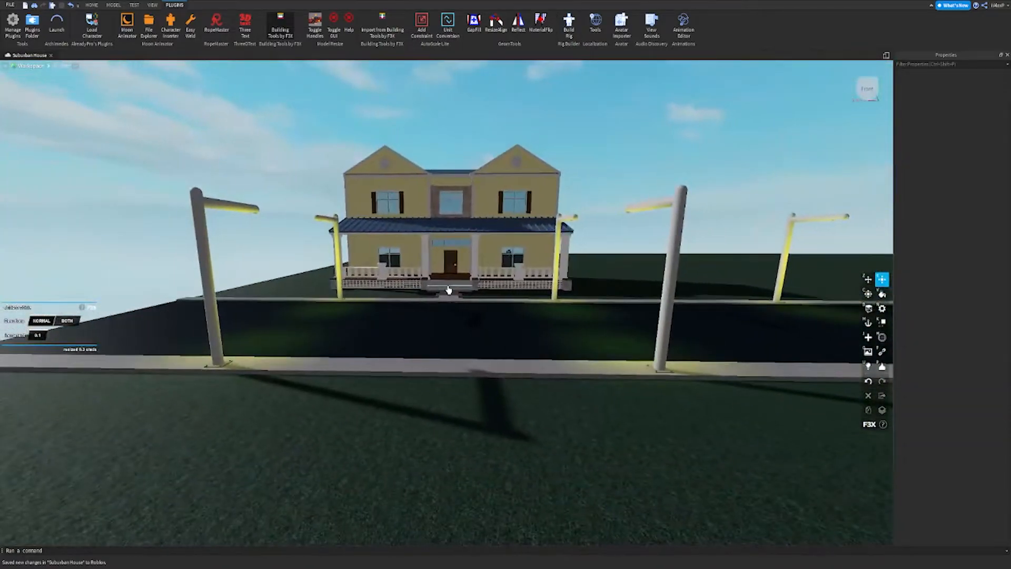
Examine the whole baseplate with its single road and the road's end beside the house.
{"action": "key", "text": "s"}
{"action": "right_click_drag", "start_coordinate": [512, 278], "coordinate": [512, 277]}
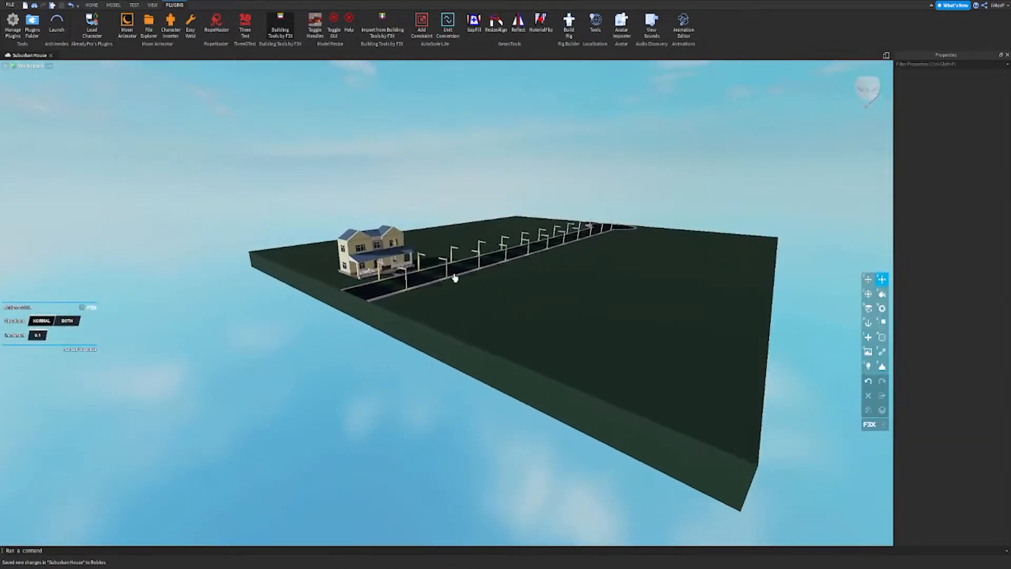
{"action": "key", "text": "a"}
{"action": "right_click_drag", "start_coordinate": [530, 343], "coordinate": [553, 312]}
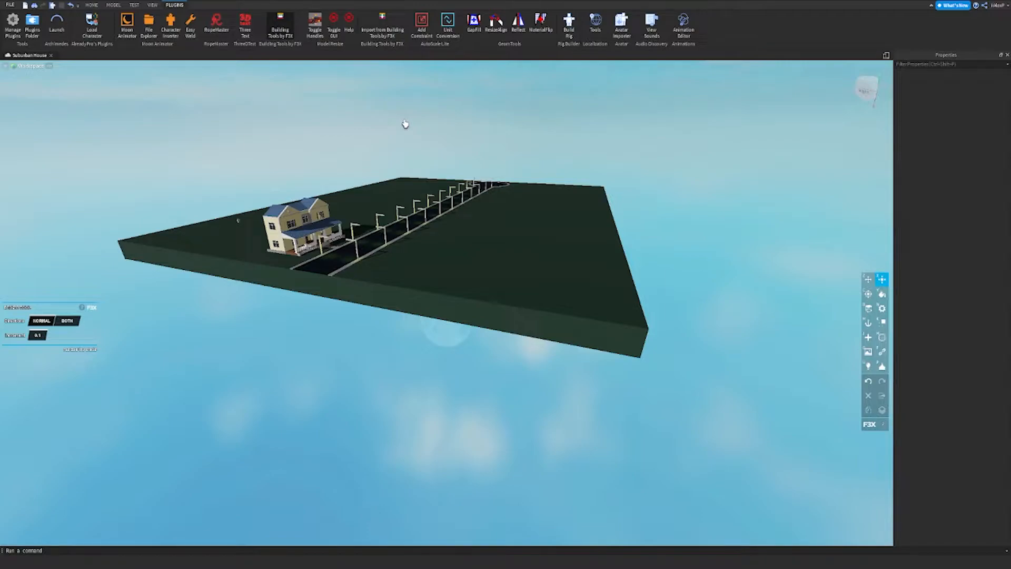
{"action": "key", "text": "w"}
{"action": "right_click_drag", "start_coordinate": [379, 141], "coordinate": [378, 141]}
{"action": "key", "text": "w"}
{"action": "key", "text": "s"}
{"action": "key", "text": "z"}
{"action": "key", "text": "w"}
{"action": "right_click_drag", "start_coordinate": [353, 183], "coordinate": [352, 182]}
{"action": "key", "text": "s"}
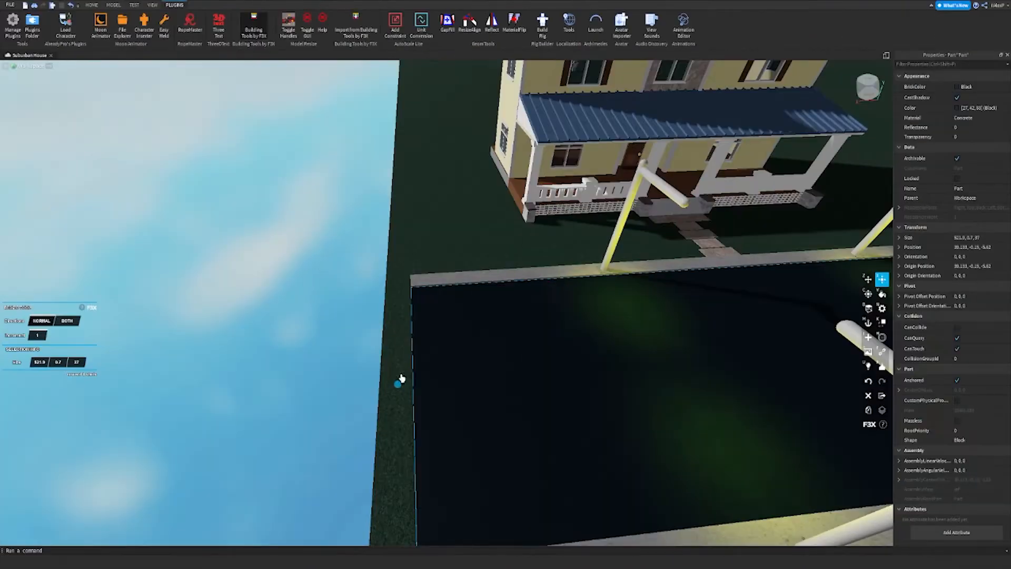
Select the road surface with both sidewalks for moving, and clear the selection.
{"action": "left_click", "coordinate": [318, 358]}
{"action": "right_click_drag", "start_coordinate": [318, 359], "coordinate": [318, 358]}
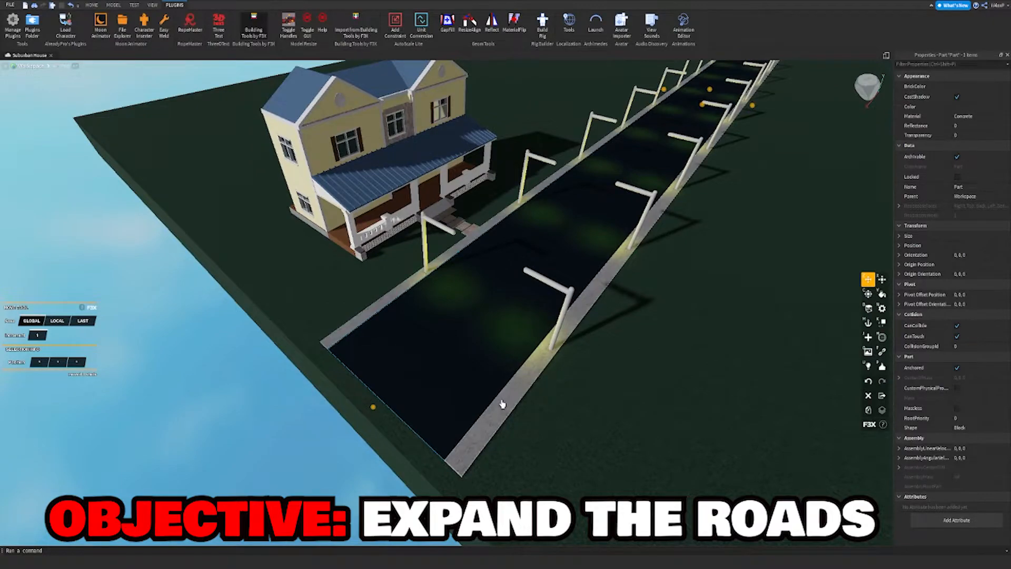
{"action": "right_click_drag", "start_coordinate": [502, 404], "coordinate": [502, 402]}
{"action": "key", "text": "s"}
{"action": "left_click", "coordinate": [719, 77]}
{"action": "right_click_drag", "start_coordinate": [719, 77], "coordinate": [718, 79]}
{"action": "key", "text": "a"}
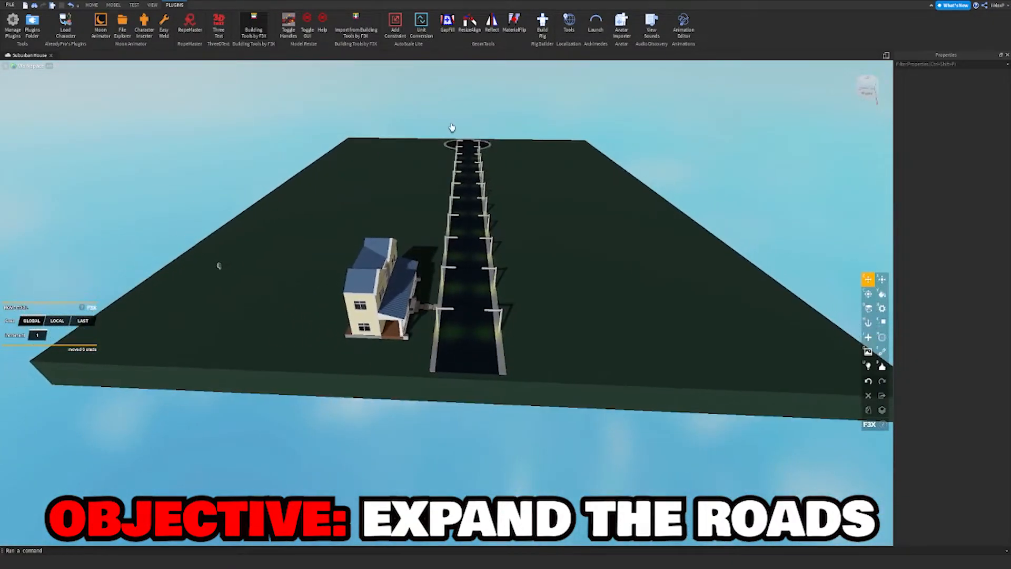
Select the road with its sidewalks and street lamps, try moving it sideways, and undo the move.
{"action": "left_click", "coordinate": [511, 367]}
{"action": "key", "text": "w"}
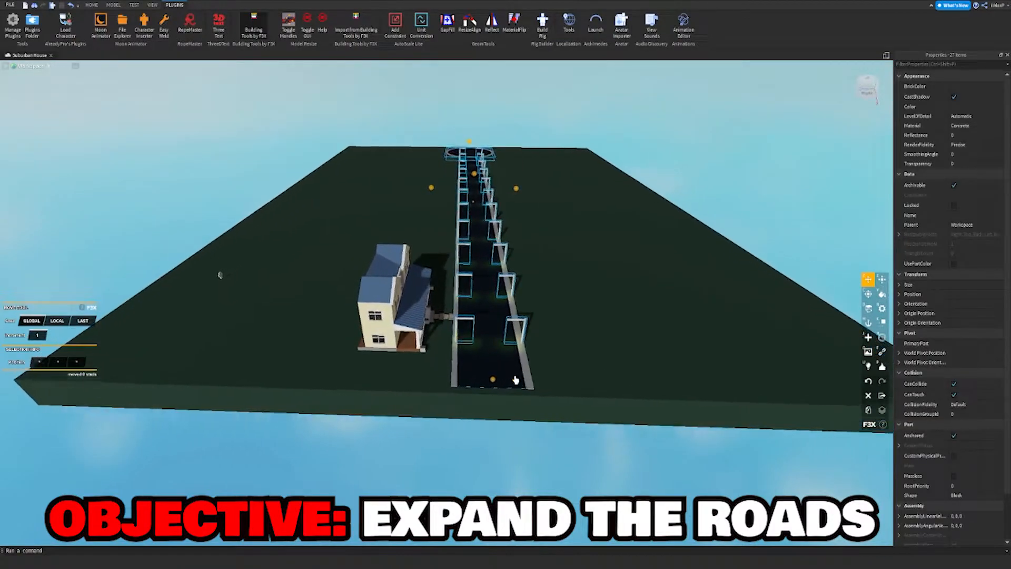
{"action": "left_click_drag", "start_coordinate": [524, 176], "coordinate": [613, 171]}
{"action": "key", "text": "ctrl+z"}
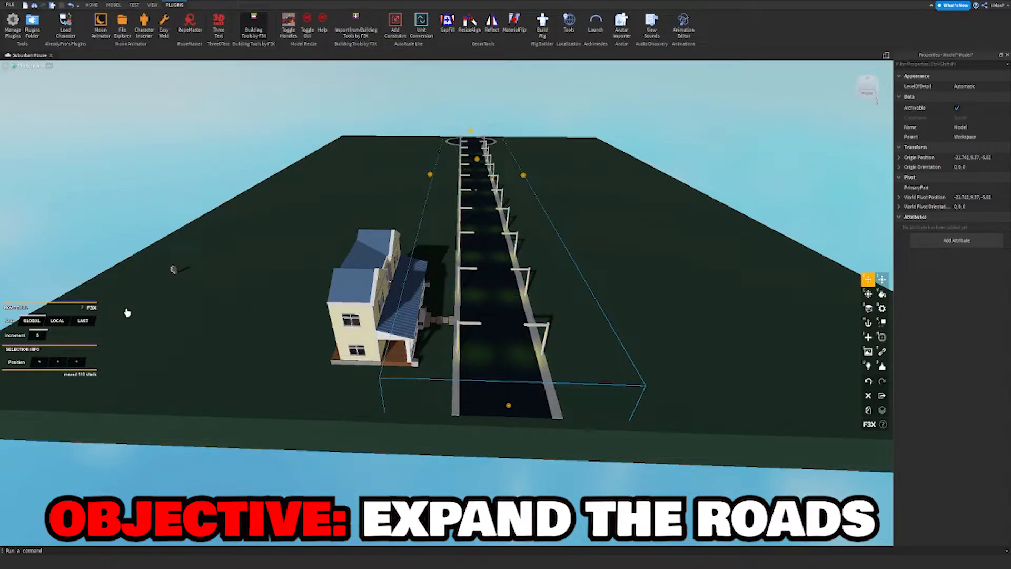
Duplicate the complete road model and move the copy behind the house near the baseplate's edge.
{"action": "key", "text": "ctrl+d"}
{"action": "left_click_drag", "start_coordinate": [524, 178], "coordinate": [418, 179]}
{"action": "key", "text": "a"}
{"action": "key", "text": "a"}
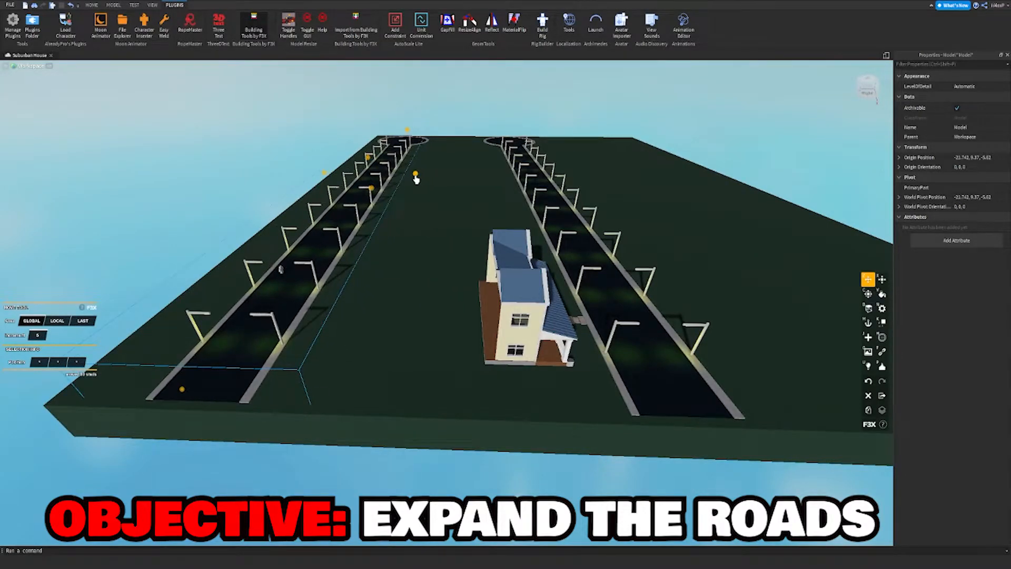
Place another copy of the road model parallel to the original, near the baseplate's opposite edge across from the house.
{"action": "key", "text": "s"}
{"action": "left_click_drag", "start_coordinate": [418, 187], "coordinate": [580, 201]}
{"action": "key", "text": "d"}
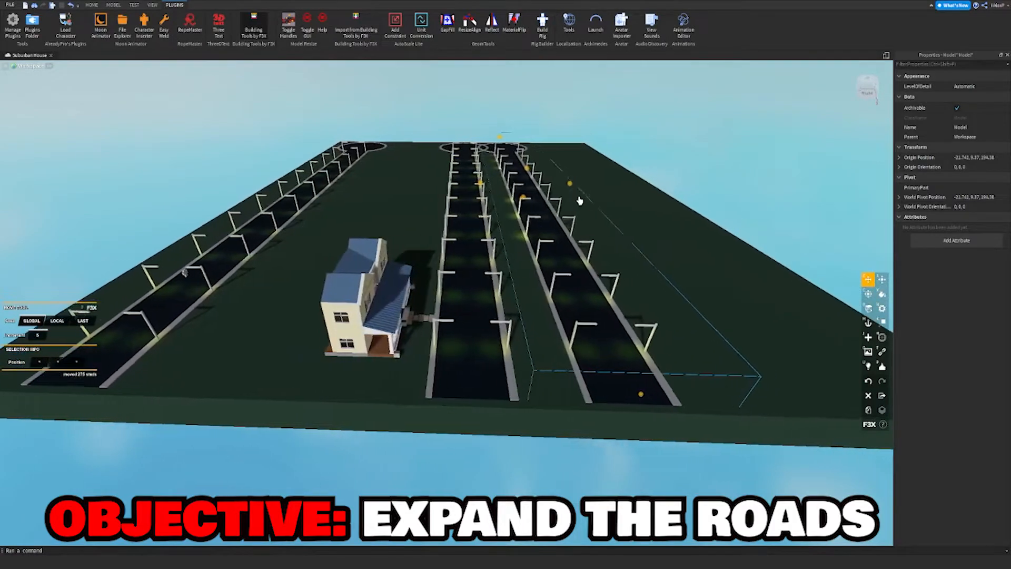
{"action": "key", "text": "s"}
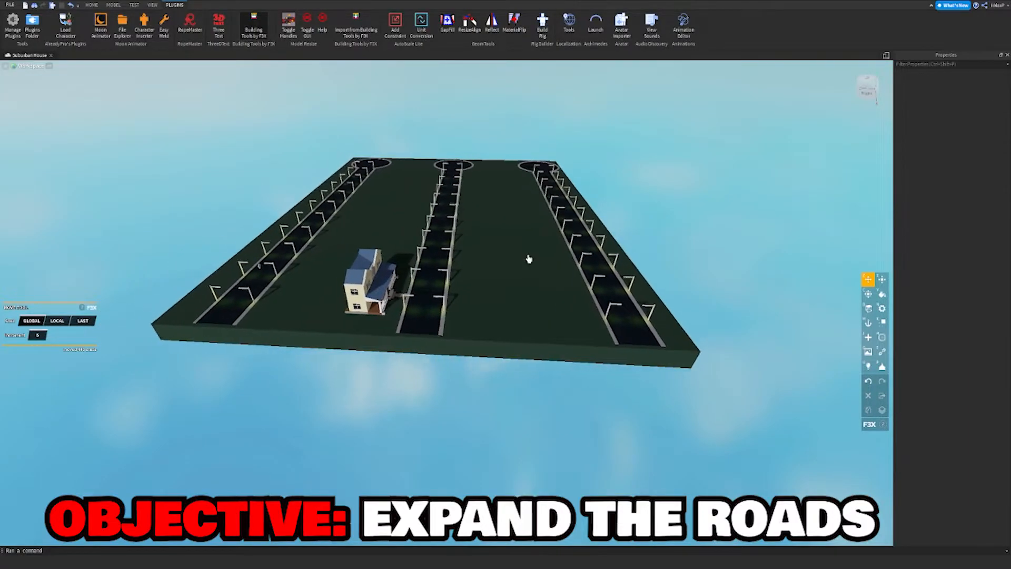
{"action": "right_click_drag", "start_coordinate": [529, 259], "coordinate": [501, 268]}
{"action": "key", "text": "w"}
{"action": "right_click_drag", "start_coordinate": [444, 246], "coordinate": [445, 242]}
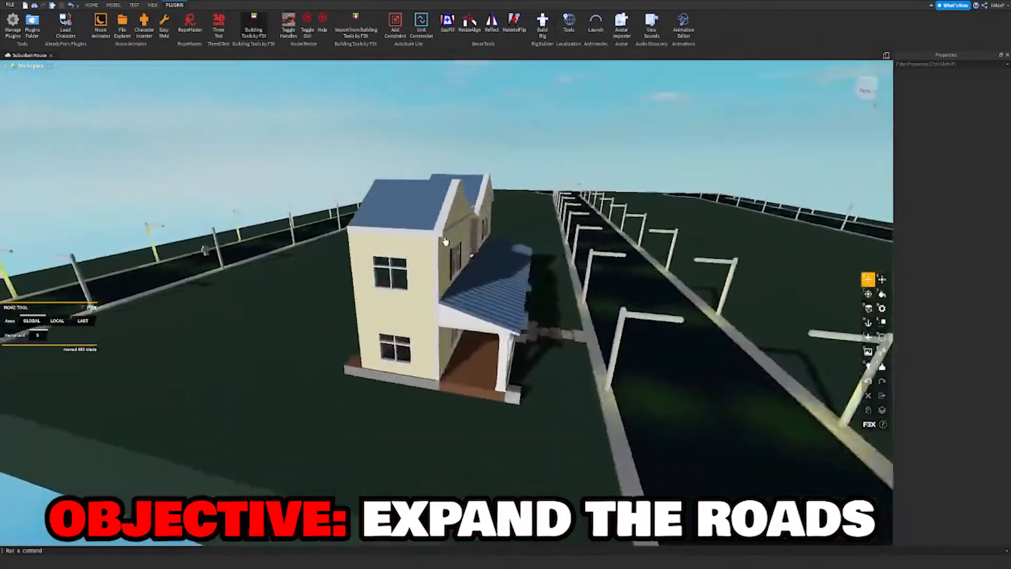
Examine the three parallel roads, the house and the open road ends near the baseplate's edge.
{"action": "key", "text": "s"}
{"action": "right_click_drag", "start_coordinate": [446, 242], "coordinate": [445, 241]}
{"action": "key", "text": "a"}
{"action": "key", "text": "w"}
{"action": "key", "text": "d"}
{"action": "key", "text": "s"}
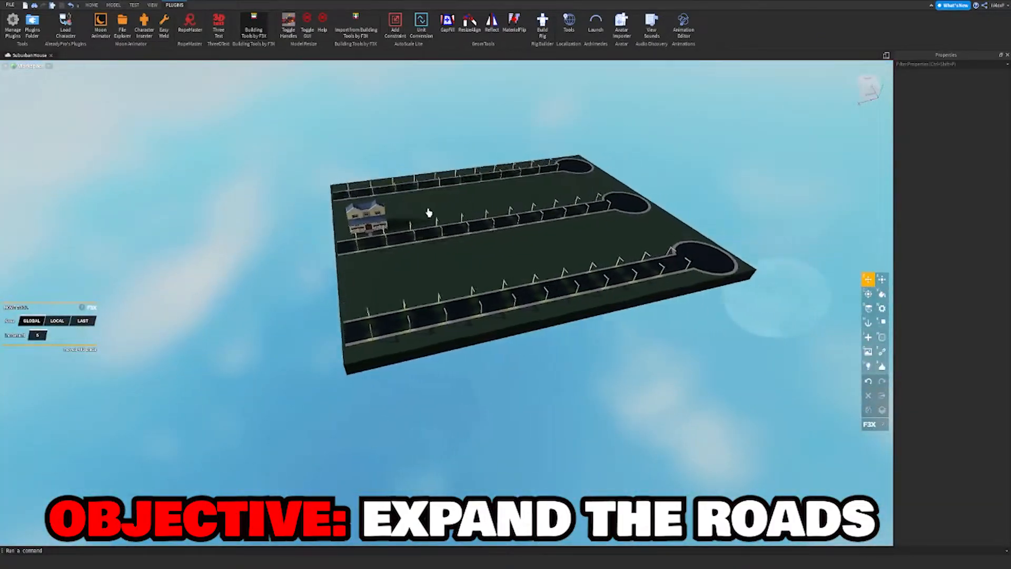
{"action": "key", "text": "w"}
{"action": "right_click_drag", "start_coordinate": [585, 217], "coordinate": [583, 219]}
{"action": "key", "text": "a"}
{"action": "key", "text": "w"}
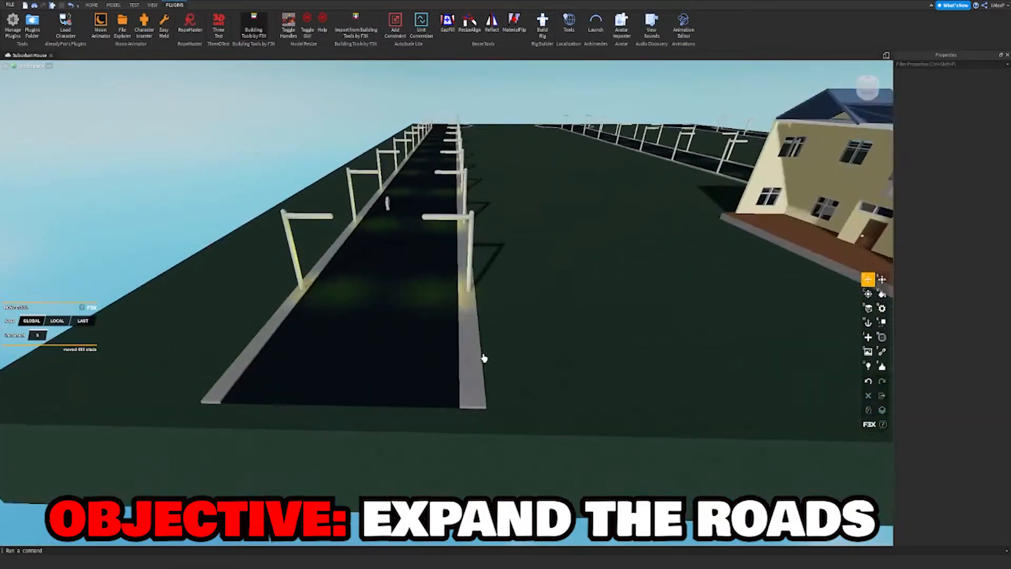
{"action": "right_click_drag", "start_coordinate": [479, 347], "coordinate": [479, 347]}
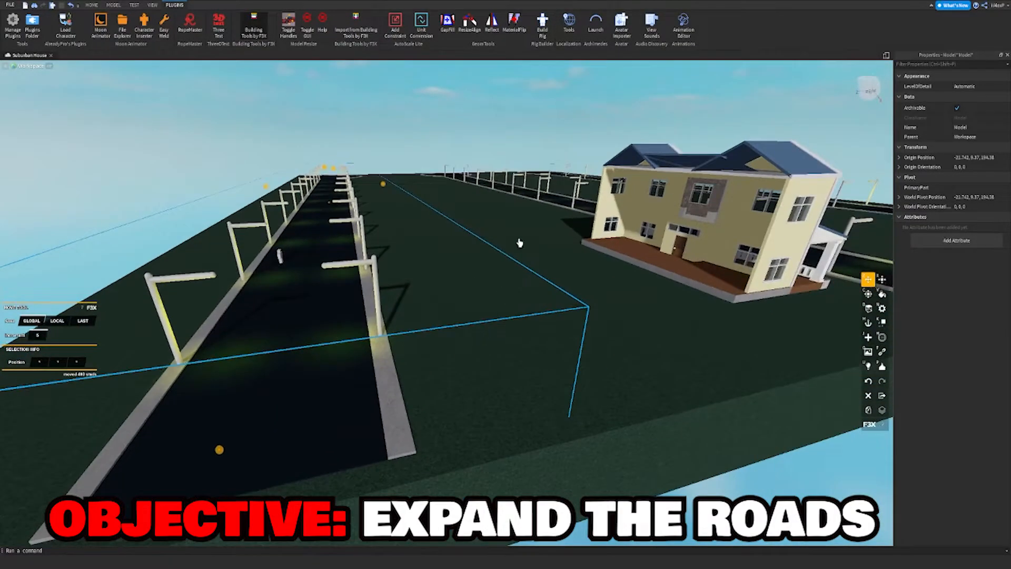
{"action": "right_click_drag", "start_coordinate": [537, 192], "coordinate": [537, 192]}
{"action": "key", "text": "d"}
{"action": "left_click", "coordinate": [592, 144]}
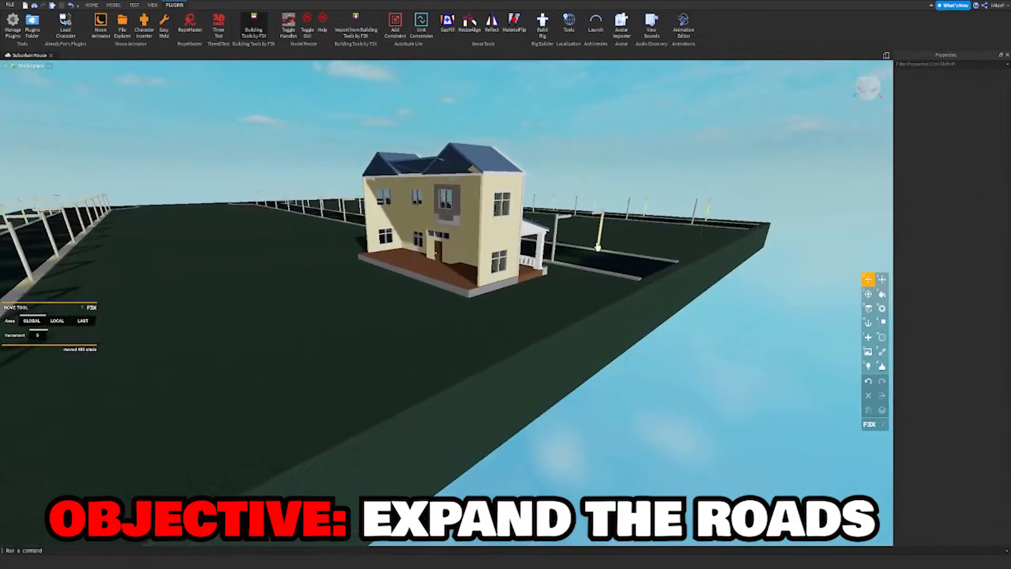
{"action": "left_click", "coordinate": [622, 127]}
{"action": "right_click_drag", "start_coordinate": [623, 126], "coordinate": [622, 127]}
{"action": "key", "text": "w"}
{"action": "key", "text": "d"}
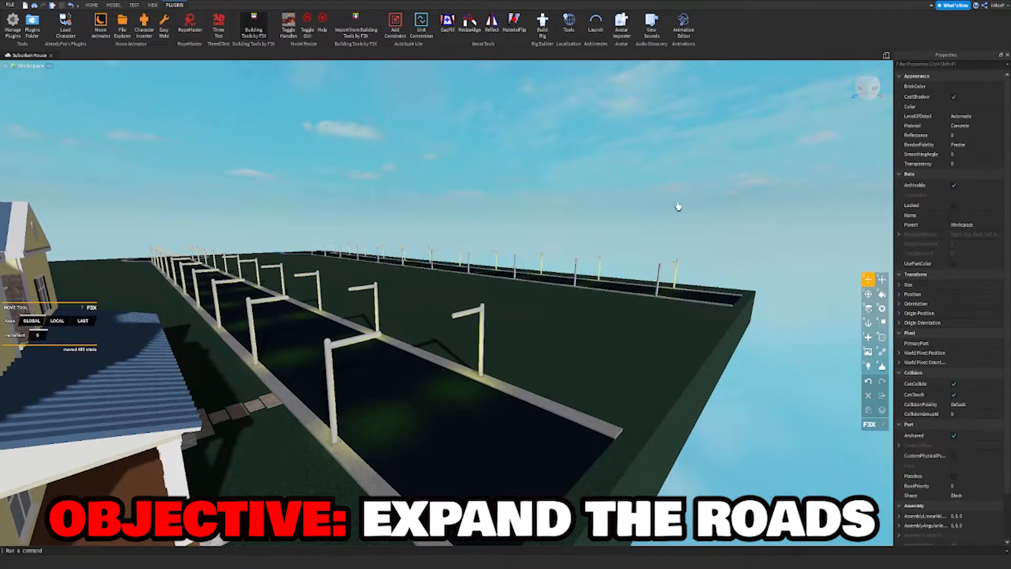
{"action": "left_click", "coordinate": [736, 171]}
{"action": "key", "text": "d"}
{"action": "right_click_drag", "start_coordinate": [722, 332], "coordinate": [722, 332]}
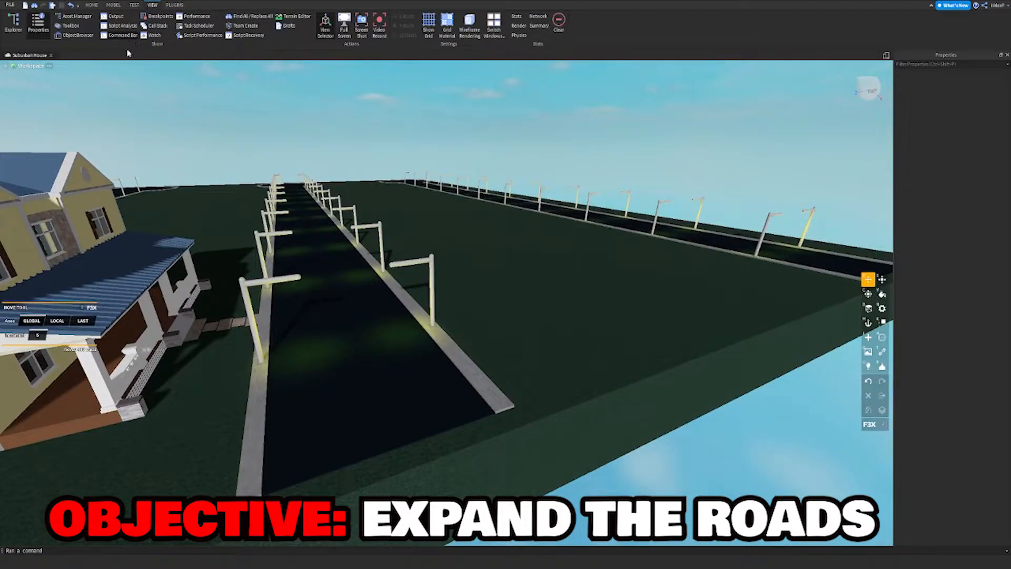
Show the Explorer beside the properties and select the Baseplate for resizing.
{"action": "left_click", "coordinate": [87, 20]}
{"action": "left_click", "coordinate": [87, 20]}
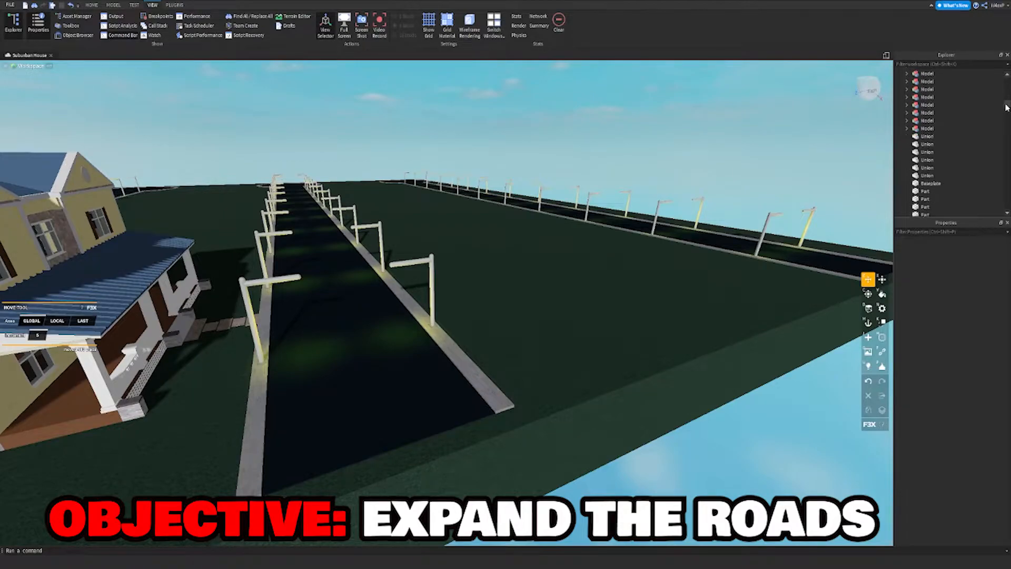
{"action": "right_click_drag", "start_coordinate": [865, 206], "coordinate": [687, 232]}
{"action": "key", "text": "w"}
{"action": "key", "text": "w"}
{"action": "key", "text": "s"}
{"action": "key", "text": "x"}
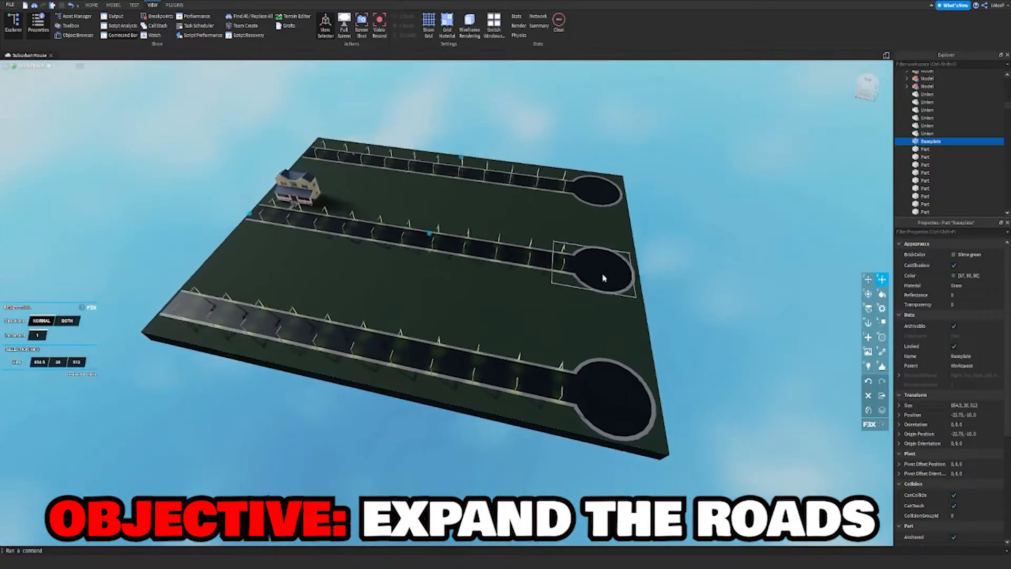
{"action": "key", "text": "w"}
{"action": "right_click_drag", "start_coordinate": [413, 368], "coordinate": [420, 361]}
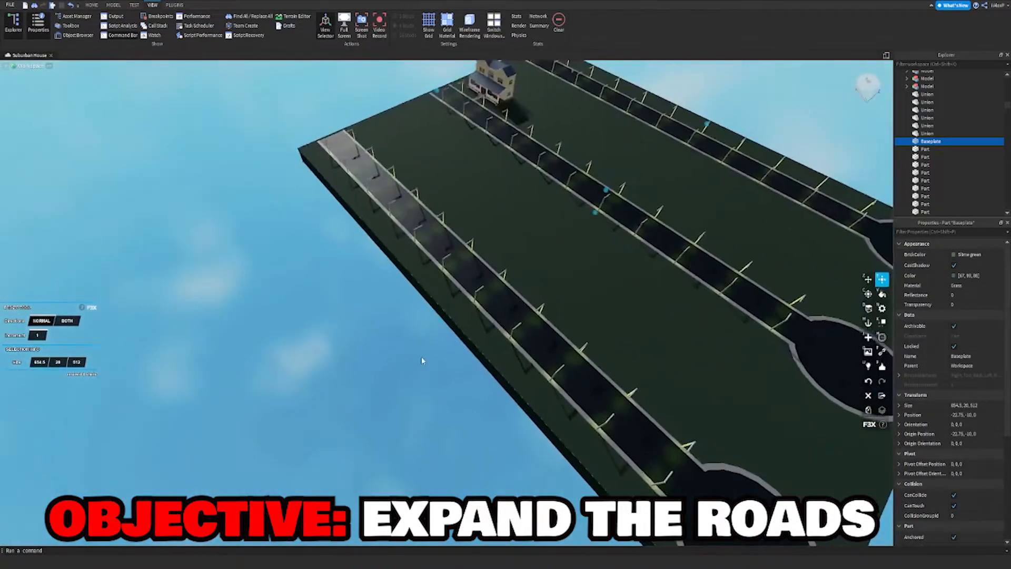
{"action": "key", "text": "s"}
{"action": "key", "text": "a"}
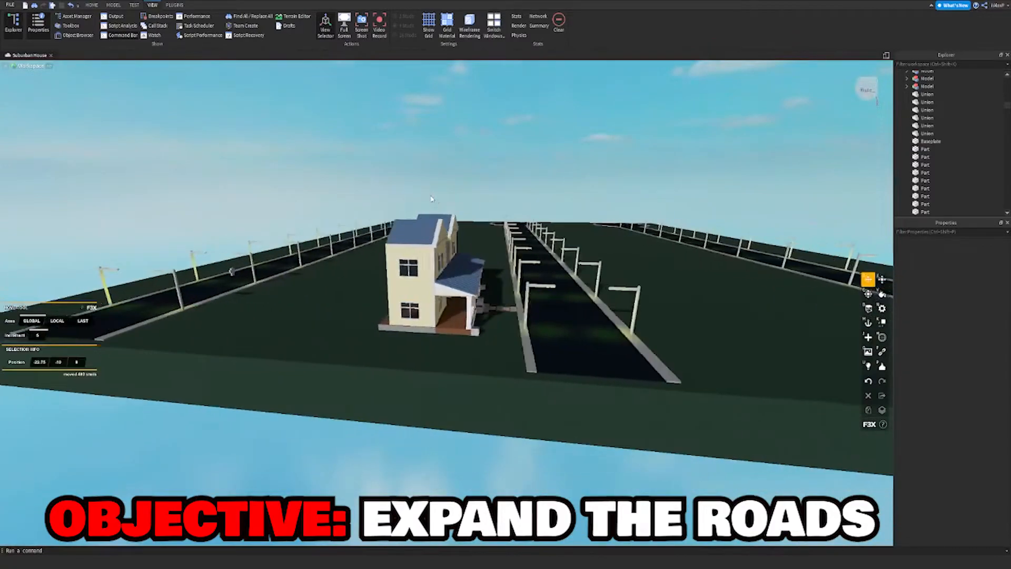
Extend the Baseplate to 537 studs along its shorter side and shift it outward past the roads' open ends.
{"action": "key", "text": "w"}
{"action": "key", "text": "a"}
{"action": "key", "text": "d"}
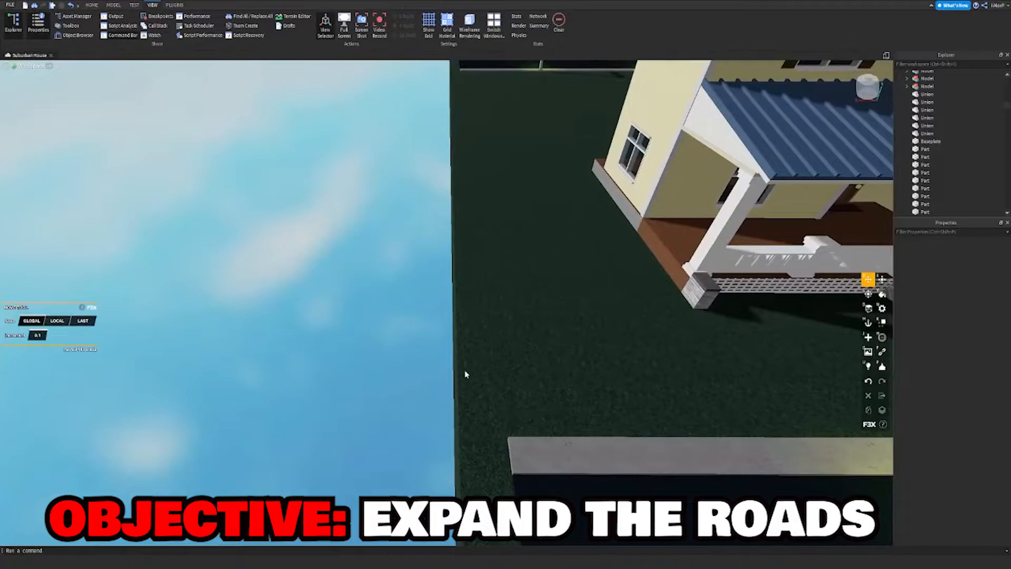
{"action": "key", "text": "s"}
{"action": "left_click", "coordinate": [517, 396]}
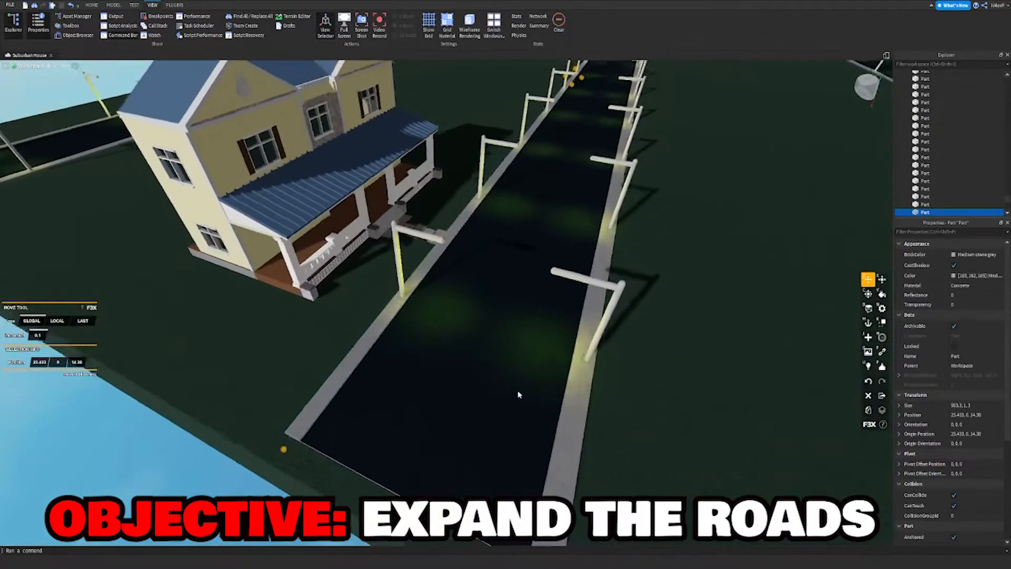
{"action": "scroll", "coordinate": [965, 174], "scroll_direction": "up", "scroll_amount": 5}
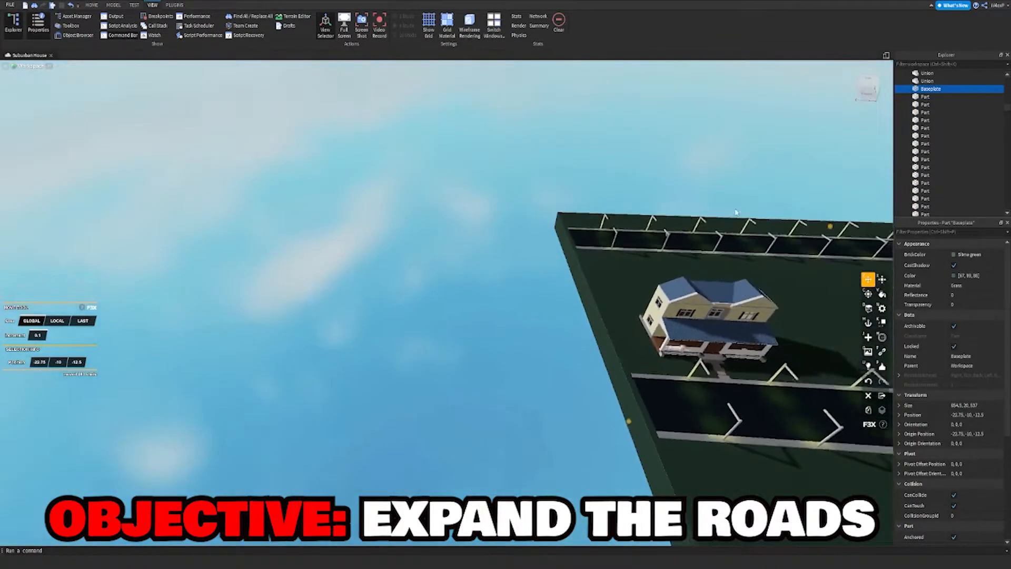
{"action": "left_click_drag", "start_coordinate": [613, 412], "coordinate": [191, 443]}
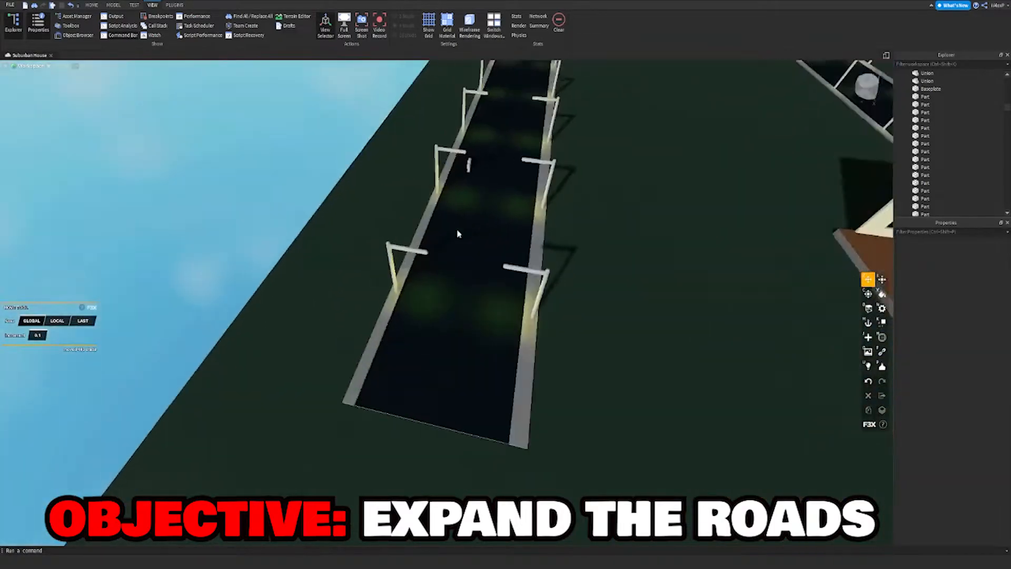
Duplicate the surface and both sidewalks of the road behind the house, and rotate the copy 90 degrees.
{"action": "left_click", "coordinate": [488, 303]}
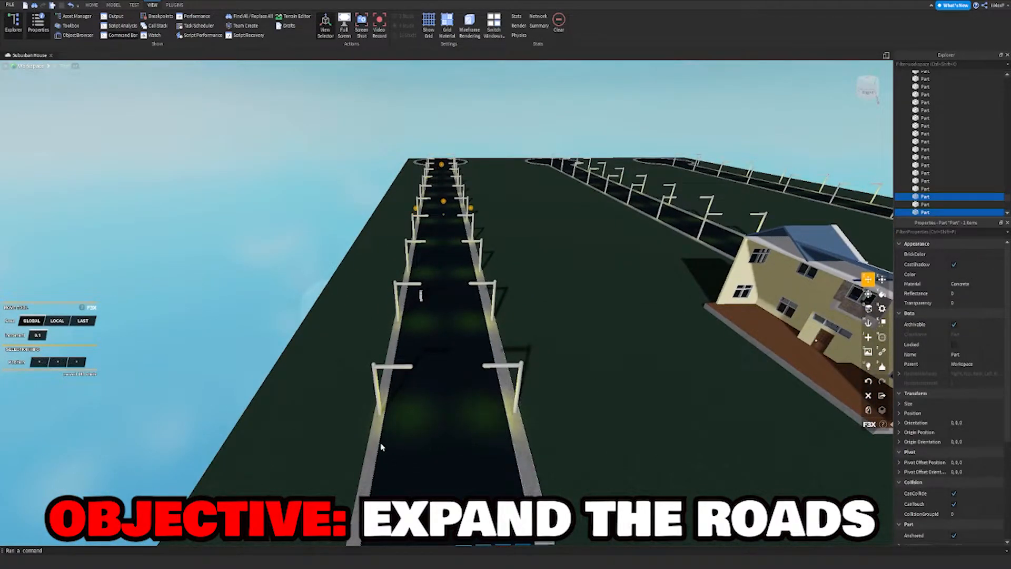
{"action": "right_click_drag", "start_coordinate": [375, 448], "coordinate": [515, 327]}
{"action": "key", "text": "c"}
{"action": "key", "text": "s"}
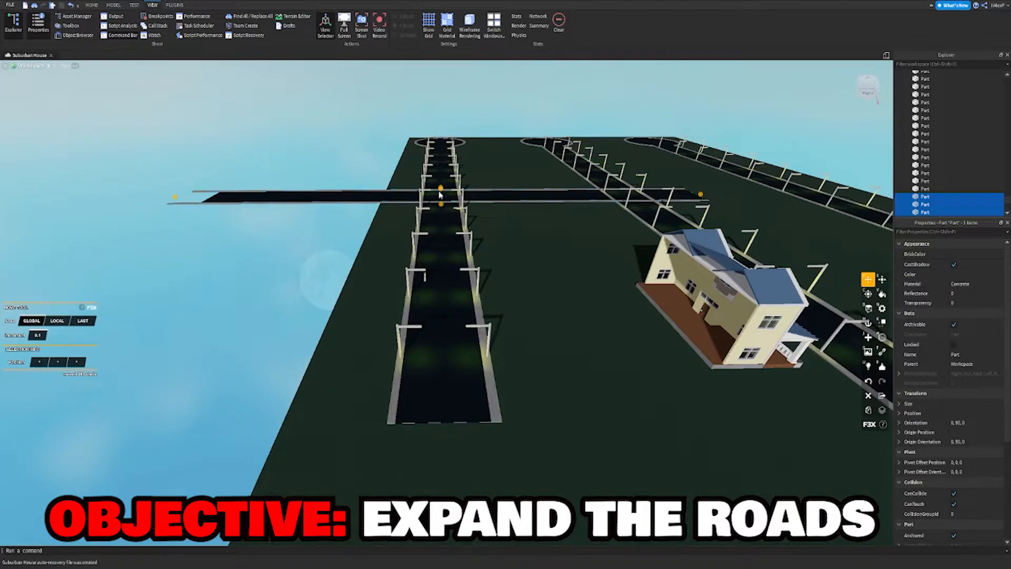
Move the rotated road copy across the roads' open ends until it meets them.
{"action": "left_click_drag", "start_coordinate": [442, 190], "coordinate": [450, 369]}
{"action": "right_click_drag", "start_coordinate": [450, 370], "coordinate": [501, 360]}
{"action": "scroll", "coordinate": [500, 360], "scroll_direction": "up", "scroll_amount": 5}
{"action": "scroll", "coordinate": [500, 360], "scroll_direction": "down", "scroll_amount": 15}
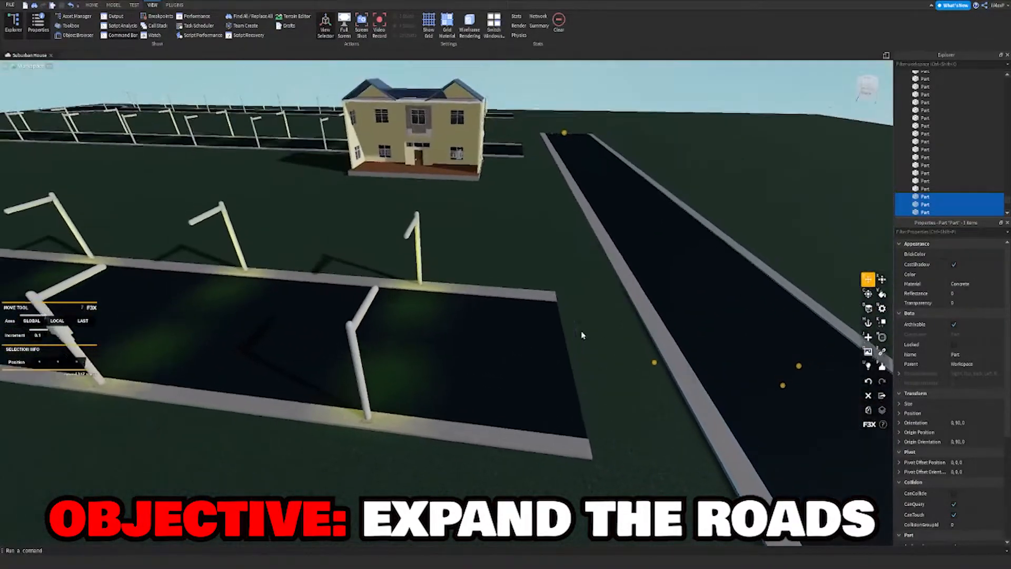
{"action": "key", "text": "w"}
{"action": "key", "text": "d"}
{"action": "left_click_drag", "start_coordinate": [651, 362], "coordinate": [509, 414]}
{"action": "key", "text": "s"}
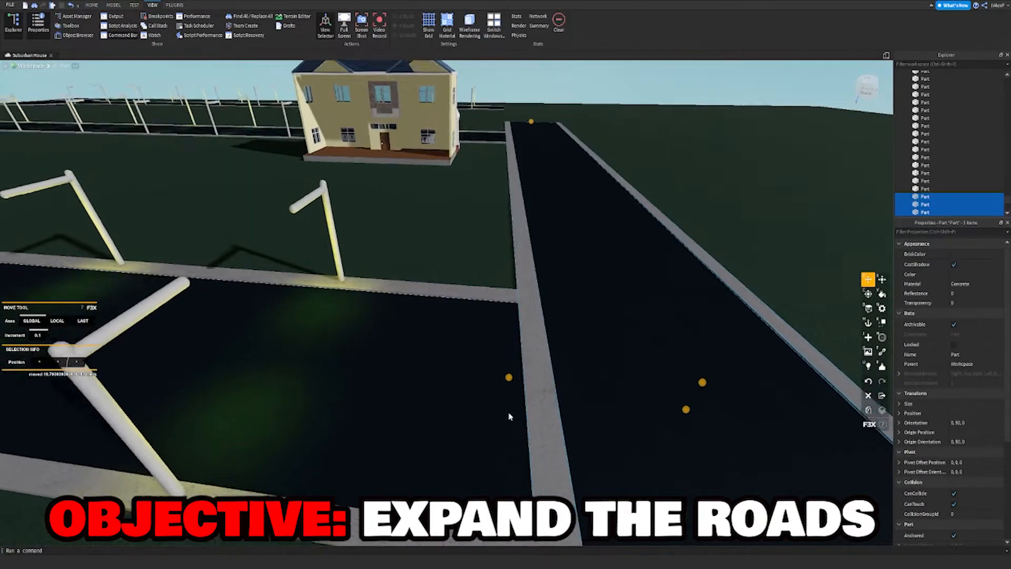
Delete the cross road's sidewalk facing the parallel roads, and move the remaining parts 4 studs to meet the road ends.
{"action": "left_click", "coordinate": [623, 101]}
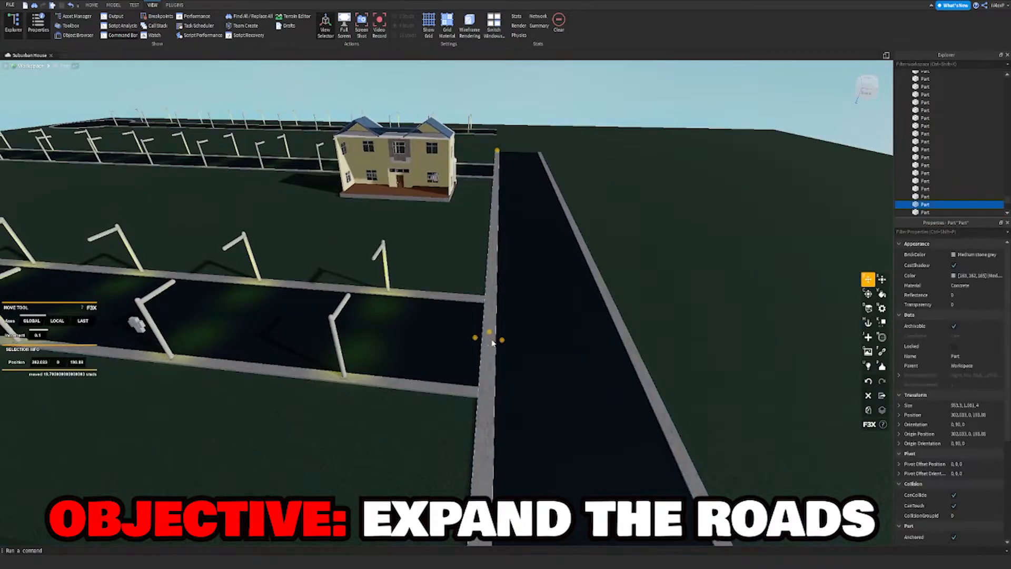
{"action": "key", "text": "w"}
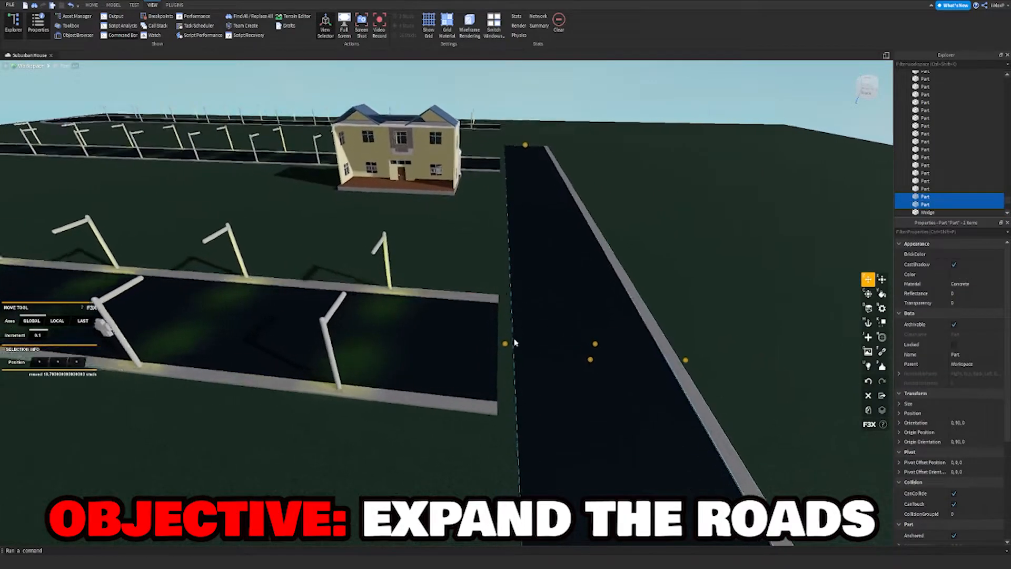
{"action": "key", "text": "a"}
{"action": "left_click_drag", "start_coordinate": [509, 349], "coordinate": [481, 364]}
{"action": "key", "text": "w"}
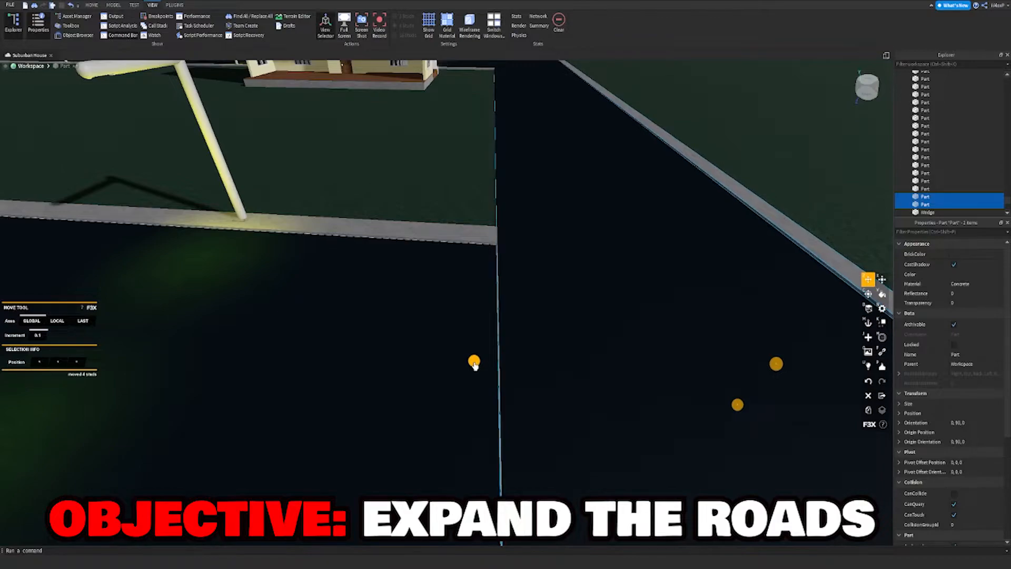
{"action": "key", "text": "w"}
{"action": "right_click_drag", "start_coordinate": [474, 365], "coordinate": [492, 286]}
{"action": "left_click", "coordinate": [553, 129]}
Resize the road surface where it meets the cross road, and clear the selection.
{"action": "right_click_drag", "start_coordinate": [553, 129], "coordinate": [568, 121]}
{"action": "key", "text": "w"}
{"action": "key", "text": "q"}
{"action": "key", "text": "s"}
{"action": "left_click", "coordinate": [445, 358]}
{"action": "key", "text": "x"}
{"action": "right_click_drag", "start_coordinate": [434, 359], "coordinate": [456, 359]}
{"action": "left_click_drag", "start_coordinate": [418, 319], "coordinate": [424, 317]}
{"action": "right_click_drag", "start_coordinate": [610, 196], "coordinate": [609, 195]}
{"action": "left_click", "coordinate": [610, 187]}
{"action": "key", "text": "s"}
{"action": "right_click_drag", "start_coordinate": [523, 216], "coordinate": [521, 218]}
{"action": "key", "text": "w"}
{"action": "left_click", "coordinate": [546, 145]}
{"action": "key", "text": "s"}
Select the surfaces of two parallel roads together and resize their ends at the cross road.
{"action": "left_click", "coordinate": [390, 413]}
{"action": "right_click_drag", "start_coordinate": [475, 323], "coordinate": [477, 322]}
{"action": "key", "text": "w"}
{"action": "left_click", "coordinate": [498, 489], "text": "shift"}
{"action": "right_click_drag", "start_coordinate": [524, 479], "coordinate": [526, 479]}
{"action": "key", "text": "s"}
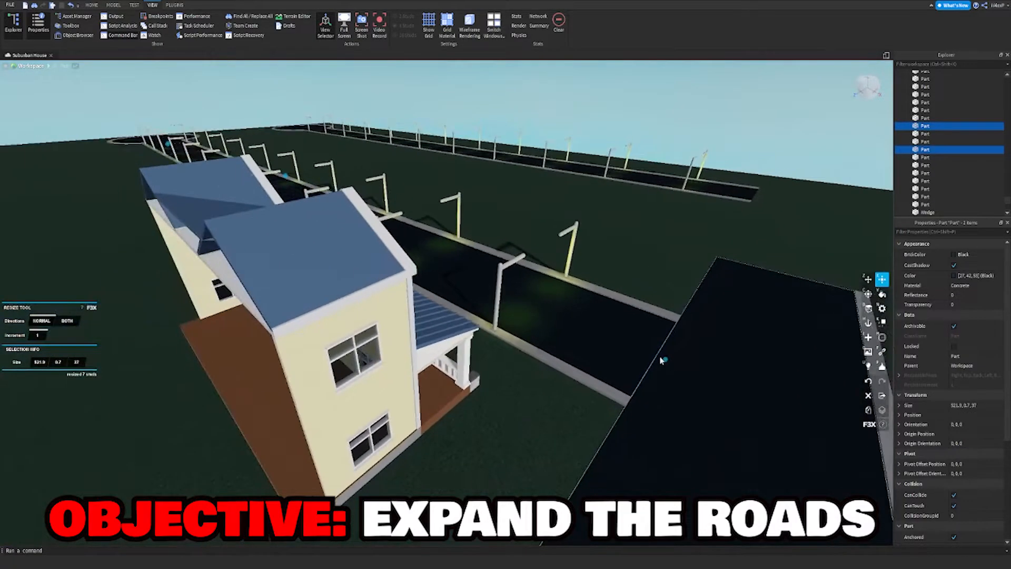
{"action": "key", "text": "s"}
{"action": "left_click", "coordinate": [728, 140]}
Use ResizeAlign with OuterTouch to extend the surface of the road behind the house to the cross road's edge.
{"action": "right_click_drag", "start_coordinate": [729, 140], "coordinate": [724, 145]}
{"action": "key", "text": "w"}
{"action": "right_click_drag", "start_coordinate": [369, 226], "coordinate": [370, 226]}
{"action": "key", "text": "w"}
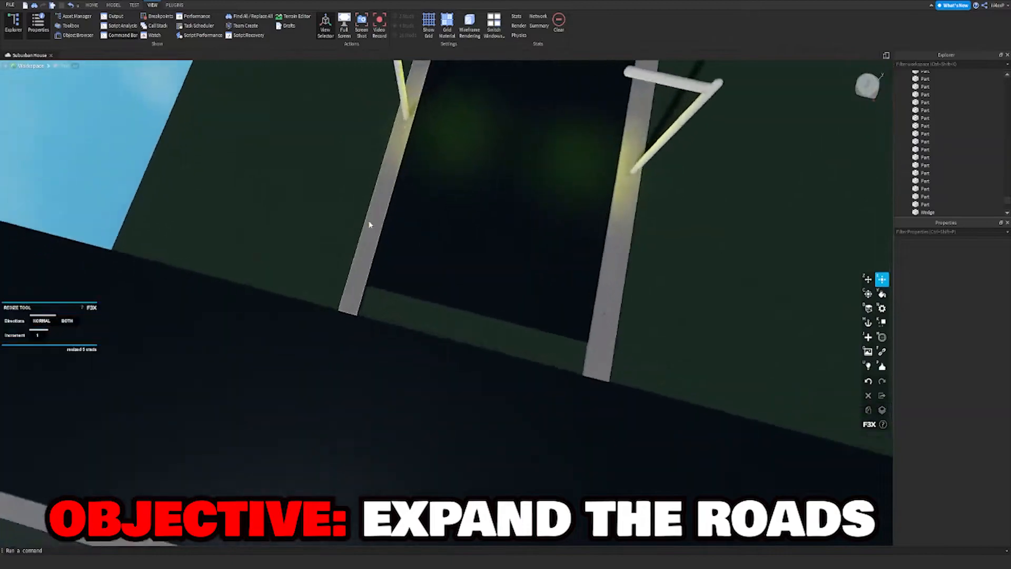
{"action": "key", "text": "w"}
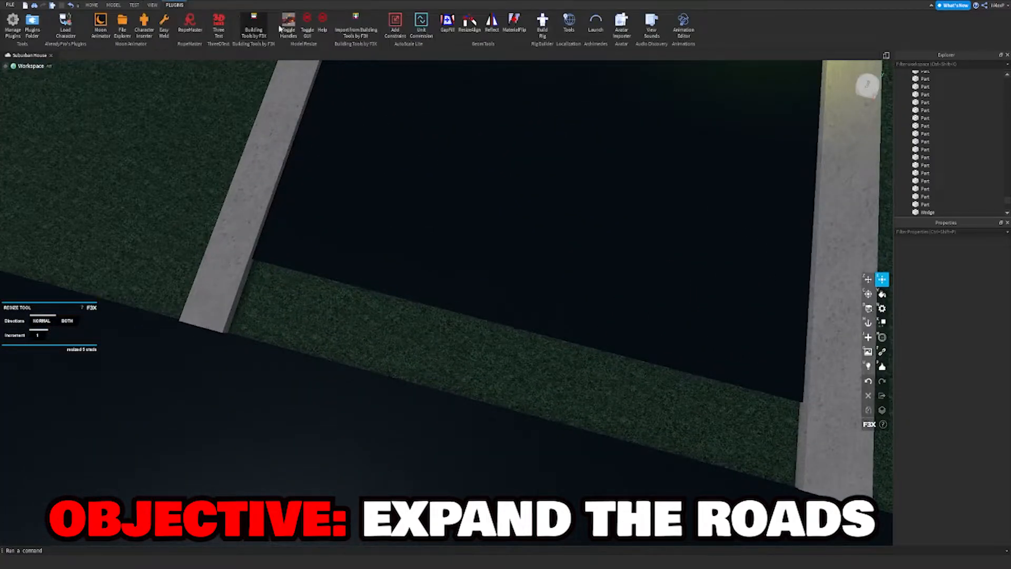
{"action": "left_click", "coordinate": [468, 24]}
{"action": "right_click_drag", "start_coordinate": [390, 123], "coordinate": [390, 124]}
{"action": "key", "text": "w"}
{"action": "left_click", "coordinate": [328, 207]}
{"action": "right_click_drag", "start_coordinate": [327, 206], "coordinate": [328, 207]}
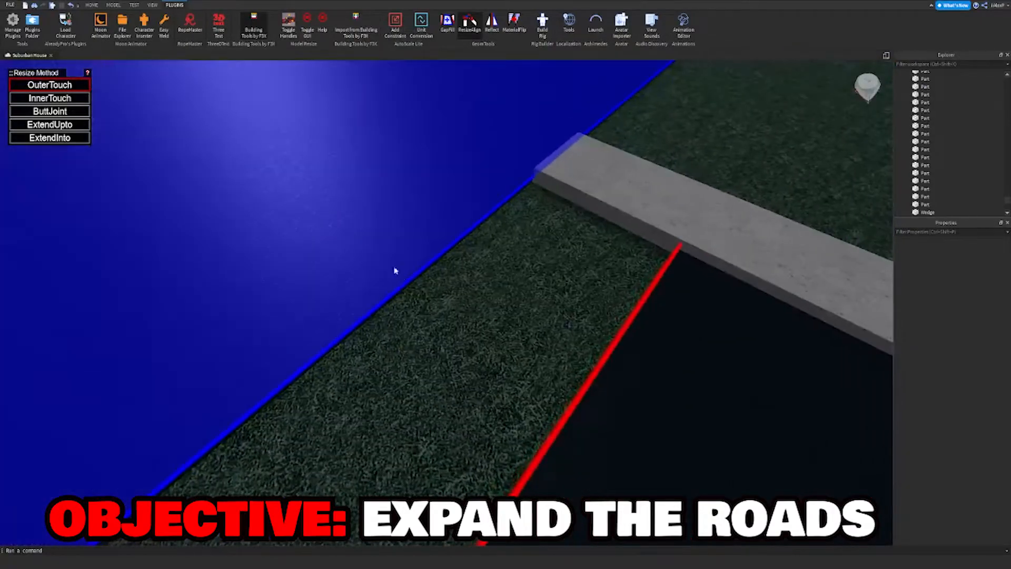
{"action": "left_click", "coordinate": [406, 289]}
{"action": "key", "text": "w"}
Extend the surface of the road in front of the house to the cross road with ResizeAlign's OuterTouch method.
{"action": "right_click_drag", "start_coordinate": [558, 178], "coordinate": [561, 179]}
{"action": "key", "text": "w"}
{"action": "key", "text": "w"}
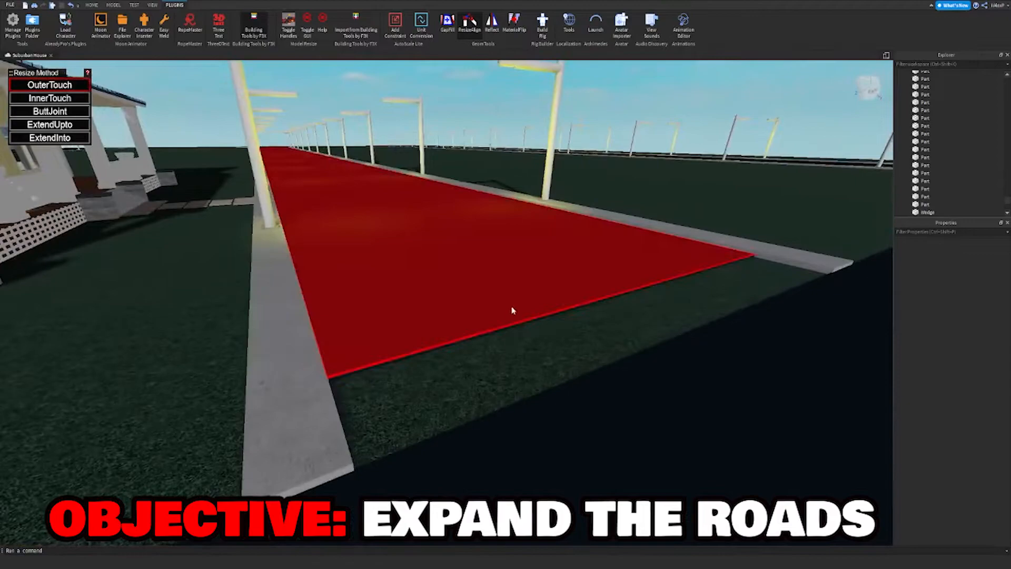
{"action": "left_click", "coordinate": [508, 329]}
{"action": "right_click_drag", "start_coordinate": [507, 330], "coordinate": [516, 322]}
{"action": "key", "text": "w"}
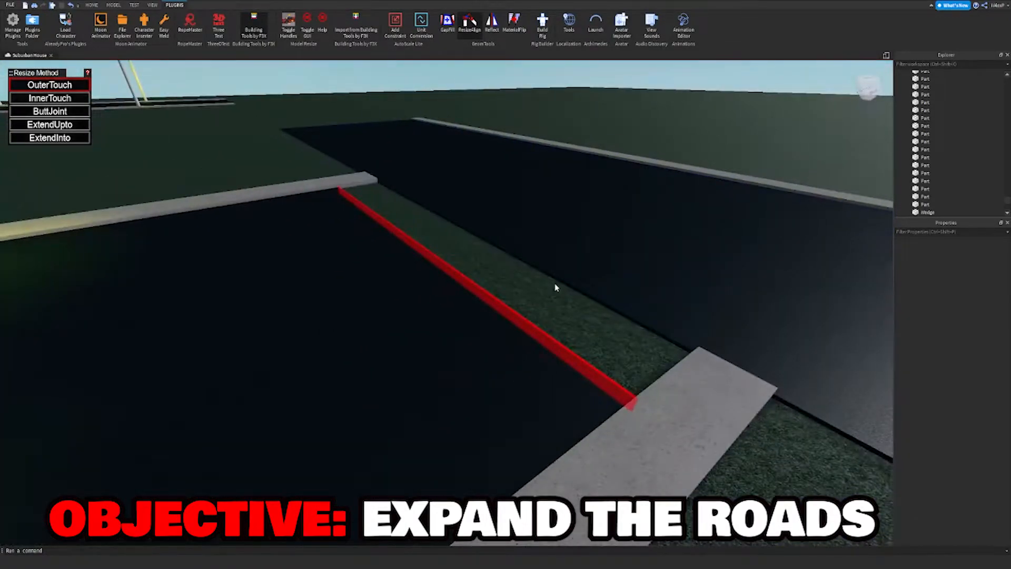
{"action": "left_click", "coordinate": [558, 278]}
{"action": "right_click_drag", "start_coordinate": [558, 278], "coordinate": [557, 281]}
{"action": "key", "text": "s"}
Shorten the cross road's outer sidewalk to 300.3 studs, removing the part that overhangs the baseplate.
{"action": "right_click_drag", "start_coordinate": [636, 150], "coordinate": [613, 122]}
{"action": "key", "text": "s"}
{"action": "key", "text": "s"}
{"action": "key", "text": "a"}
{"action": "key", "text": "w"}
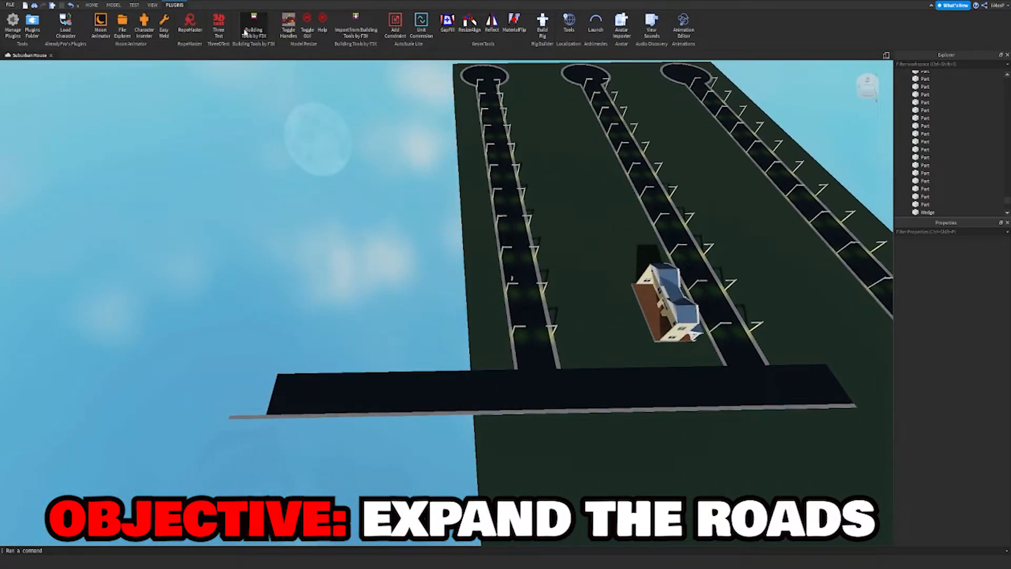
{"action": "right_click_drag", "start_coordinate": [334, 242], "coordinate": [334, 243]}
{"action": "key", "text": "w"}
{"action": "key", "text": "a"}
{"action": "right_click_drag", "start_coordinate": [352, 285], "coordinate": [352, 284]}
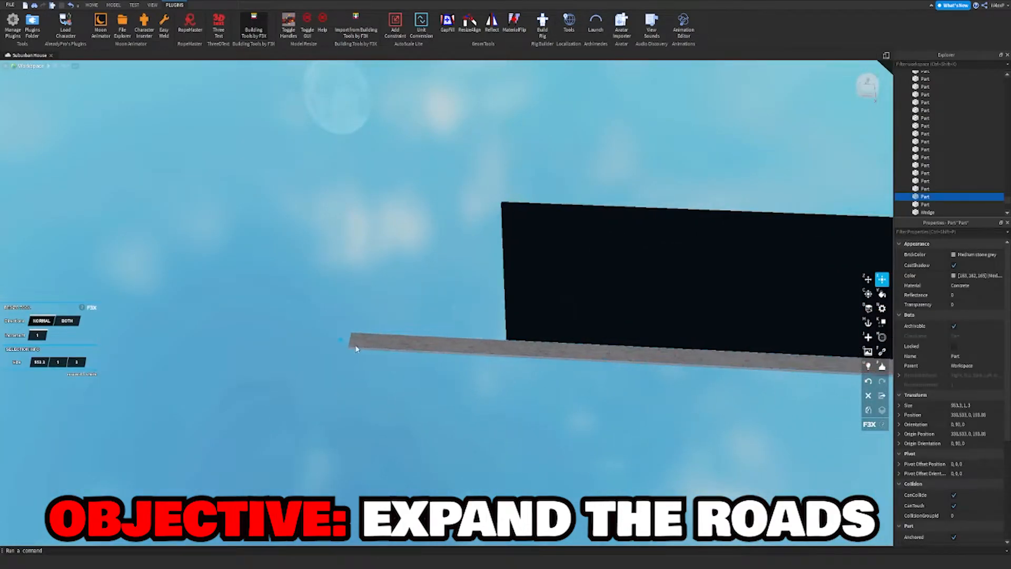
{"action": "left_click_drag", "start_coordinate": [400, 345], "coordinate": [411, 343]}
{"action": "right_click_drag", "start_coordinate": [410, 343], "coordinate": [410, 344]}
{"action": "key", "text": "s"}
{"action": "key", "text": "w"}
{"action": "key", "text": "d"}
{"action": "left_click_drag", "start_coordinate": [411, 343], "coordinate": [411, 343]}
{"action": "right_click_drag", "start_coordinate": [411, 343], "coordinate": [411, 344]}
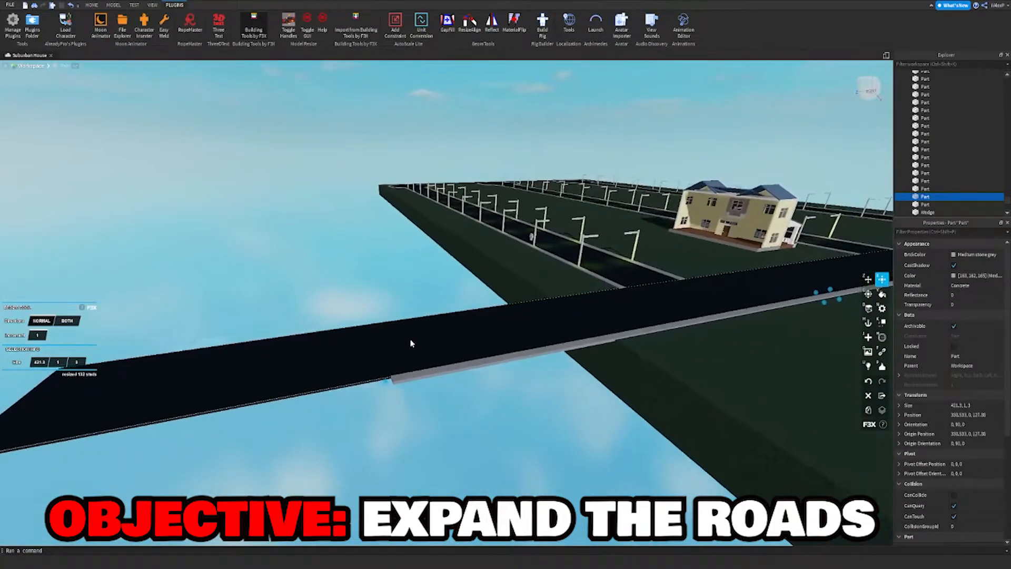
{"action": "left_click_drag", "start_coordinate": [412, 343], "coordinate": [412, 344]}
{"action": "right_click_drag", "start_coordinate": [411, 343], "coordinate": [411, 343]}
{"action": "left_click_drag", "start_coordinate": [412, 343], "coordinate": [411, 342]}
{"action": "right_click_drag", "start_coordinate": [411, 343], "coordinate": [412, 342]}
{"action": "key", "text": "d"}
{"action": "left_click_drag", "start_coordinate": [411, 343], "coordinate": [497, 358]}
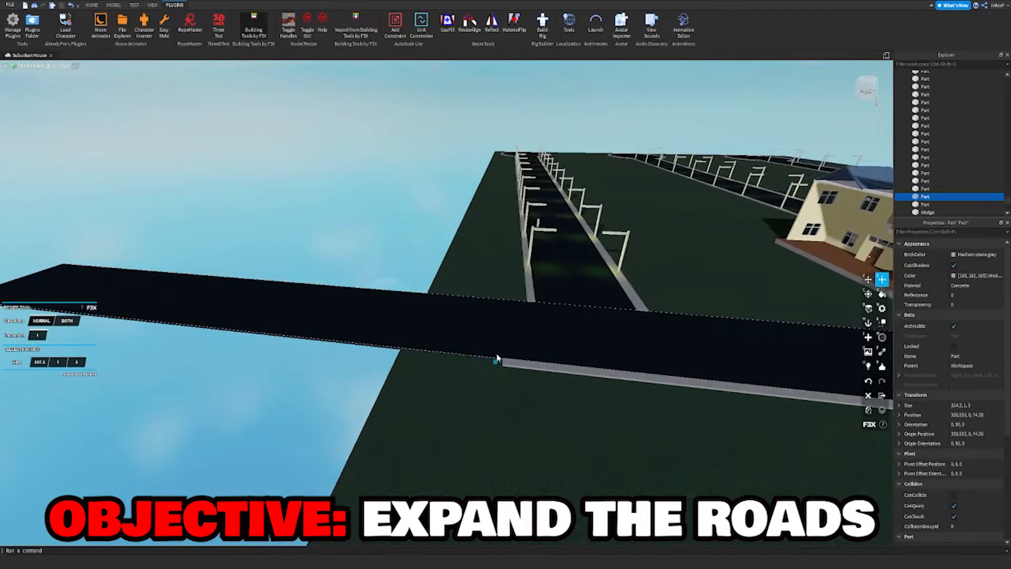
Shorten the cross road's surface so its overhanging end lines up with the end of its outer sidewalk.
{"action": "left_click", "coordinate": [508, 324]}
{"action": "key", "text": "a"}
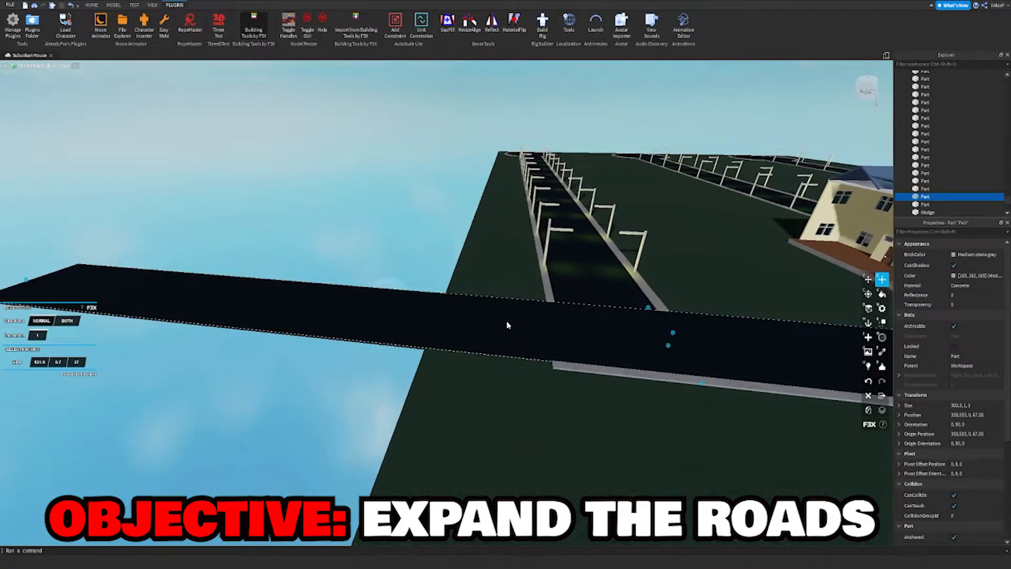
{"action": "left_click_drag", "start_coordinate": [119, 287], "coordinate": [282, 300]}
{"action": "right_click_drag", "start_coordinate": [282, 300], "coordinate": [281, 300]}
{"action": "key", "text": "w"}
{"action": "left_click_drag", "start_coordinate": [281, 301], "coordinate": [282, 301]}
{"action": "right_click_drag", "start_coordinate": [282, 301], "coordinate": [282, 300]}
{"action": "left_click_drag", "start_coordinate": [281, 301], "coordinate": [357, 293]}
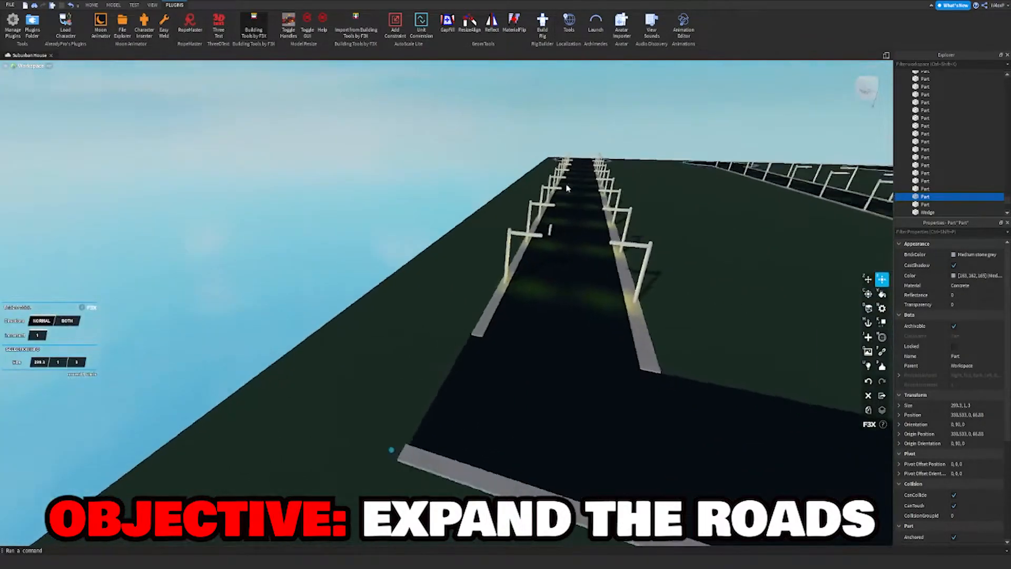
Duplicate the cross road's outer sidewalk and move the copy to the edge facing the parallel roads.
{"action": "key", "text": "w"}
{"action": "right_click_drag", "start_coordinate": [566, 188], "coordinate": [566, 188]}
{"action": "key", "text": "z"}
{"action": "key", "text": "w"}
{"action": "left_click_drag", "start_coordinate": [538, 199], "coordinate": [494, 211]}
{"action": "right_click_drag", "start_coordinate": [481, 217], "coordinate": [481, 216]}
{"action": "key", "text": "s"}
Shorten the cross road's duplicated inner sidewalk by 45 studs so it stops at the sidewalk of the road behind the house.
{"action": "key", "text": "x"}
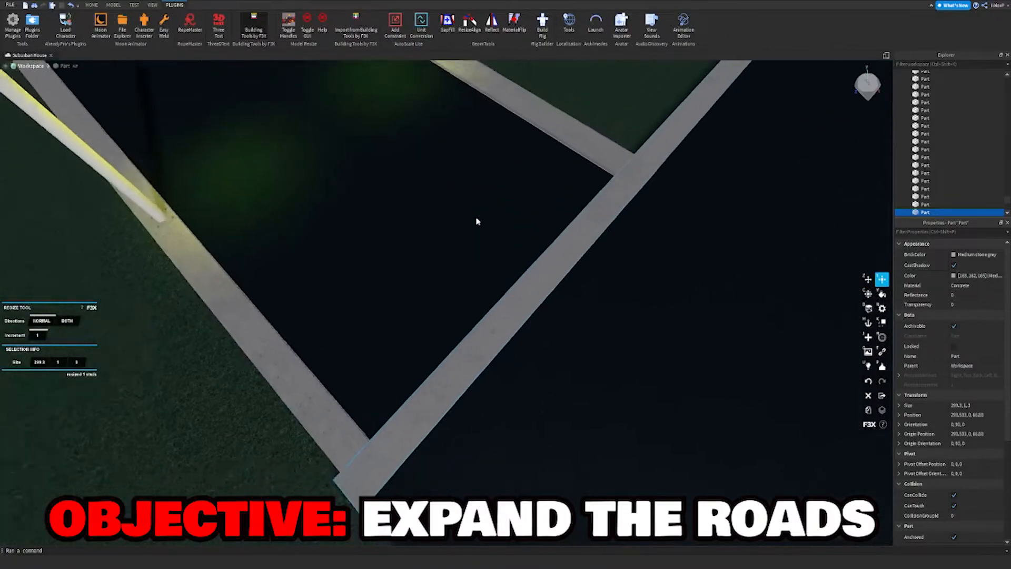
{"action": "left_click_drag", "start_coordinate": [420, 389], "coordinate": [461, 343]}
{"action": "right_click_drag", "start_coordinate": [460, 341], "coordinate": [461, 343]}
{"action": "key", "text": "w"}
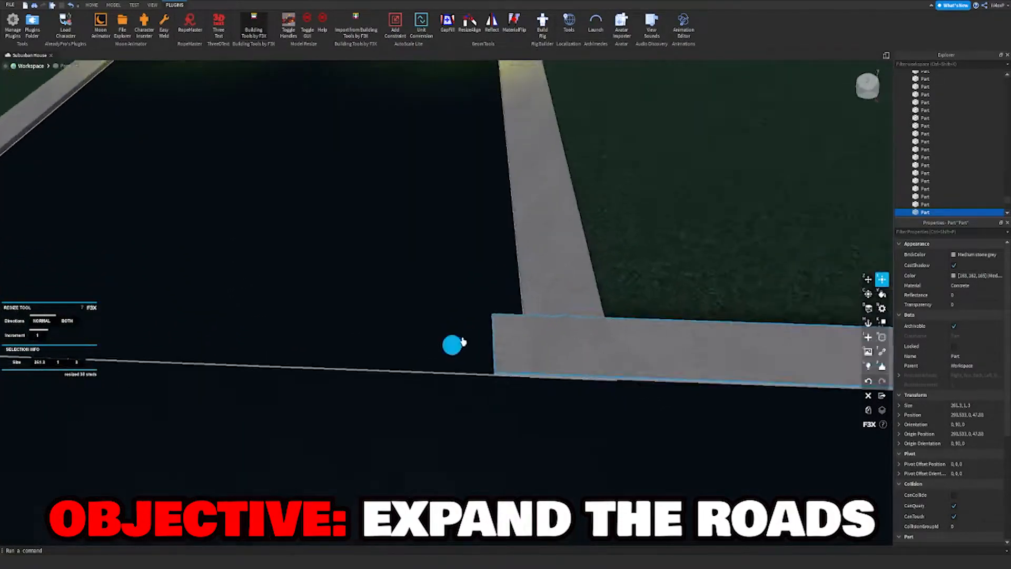
{"action": "left_click_drag", "start_coordinate": [461, 343], "coordinate": [474, 345]}
{"action": "right_click_drag", "start_coordinate": [479, 345], "coordinate": [476, 364]}
{"action": "key", "text": "s"}
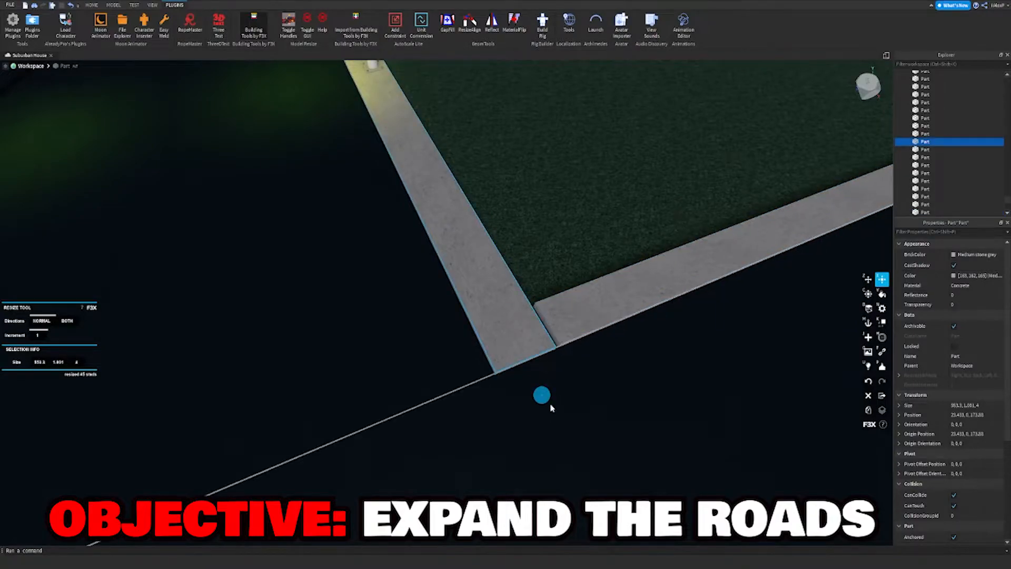
Shorten the house-side sidewalk of the road behind the house to 550.3 studs at the cross road corner.
{"action": "right_click_drag", "start_coordinate": [517, 349], "coordinate": [514, 346]}
{"action": "key", "text": "s"}
{"action": "right_click_drag", "start_coordinate": [553, 318], "coordinate": [553, 318]}
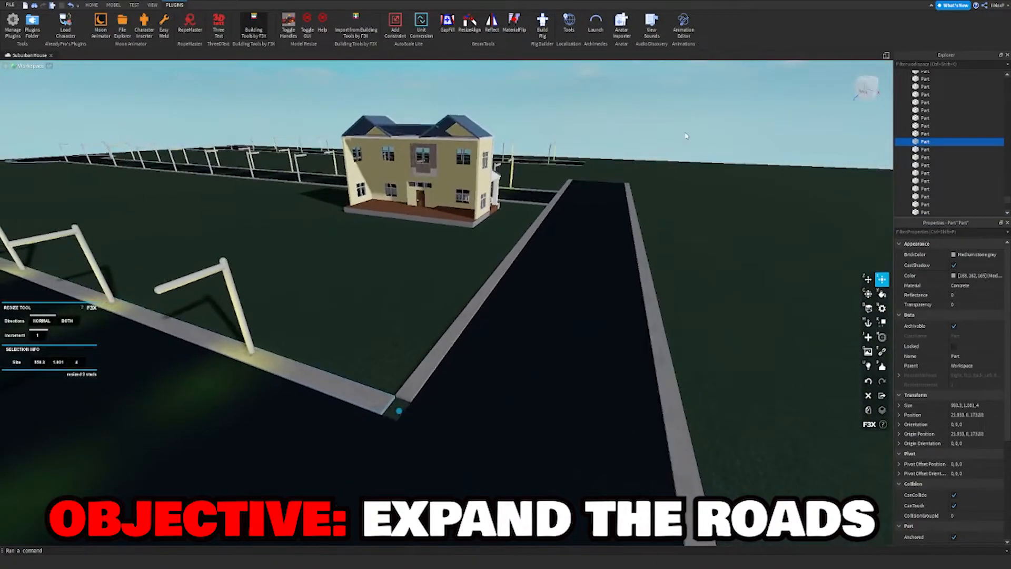
{"action": "left_click", "coordinate": [677, 137]}
Close the corner between the rear road's house-side sidewalk and the cross road's inner sidewalk with ResizeAlign's OuterTouch method.
{"action": "key", "text": "w"}
{"action": "right_click_drag", "start_coordinate": [676, 137], "coordinate": [656, 138]}
{"action": "key", "text": "w"}
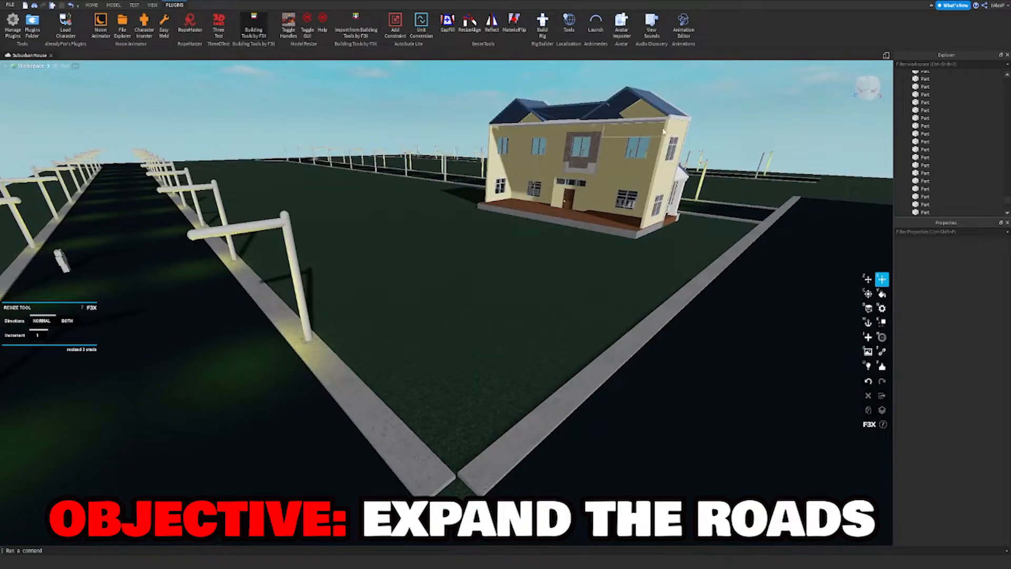
{"action": "key", "text": "d"}
{"action": "right_click_drag", "start_coordinate": [663, 131], "coordinate": [643, 138]}
{"action": "key", "text": "a"}
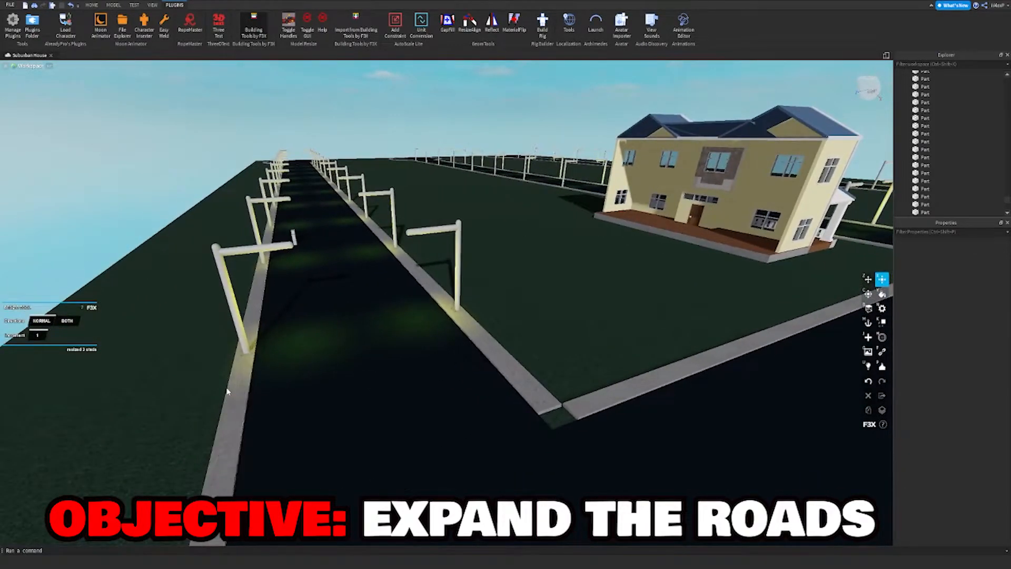
{"action": "key", "text": "d"}
{"action": "key", "text": "w"}
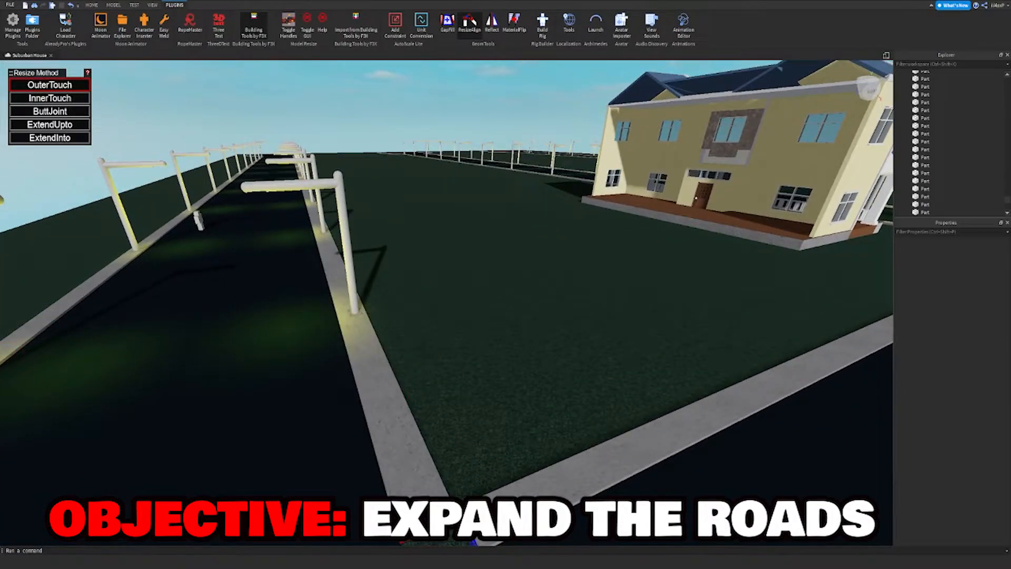
{"action": "key", "text": "s"}
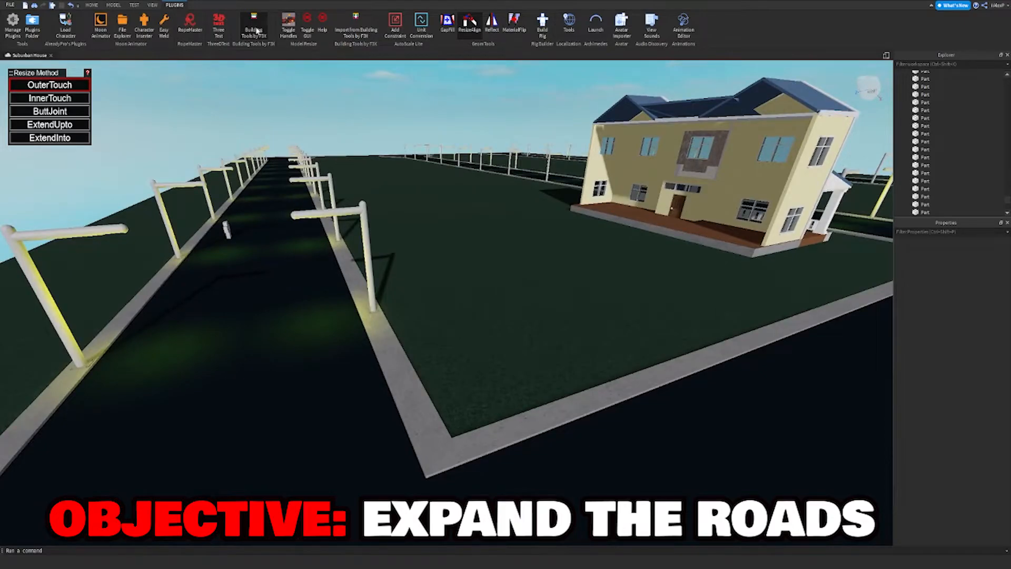
Pull back the inner sidewalk's end and extend it to the side of the rear road's sidewalk with OuterTouch.
{"action": "left_click", "coordinate": [257, 31]}
{"action": "key", "text": "w"}
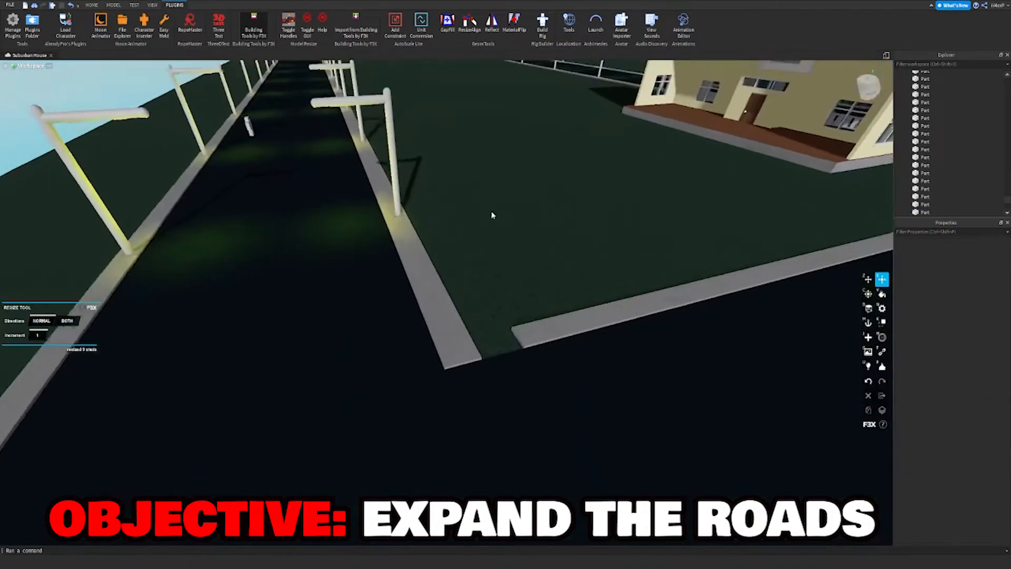
{"action": "left_click", "coordinate": [469, 24]}
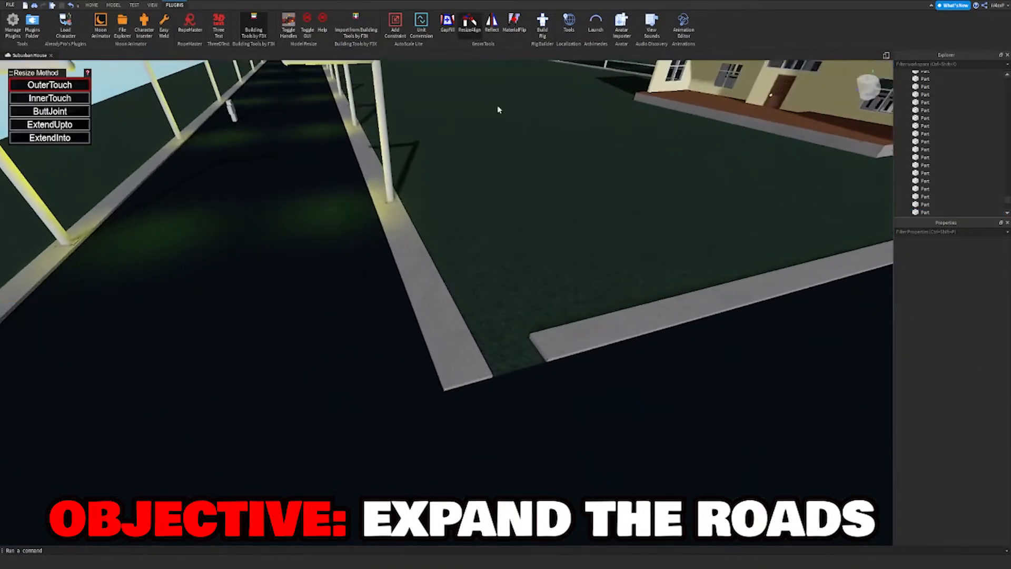
{"action": "left_click", "coordinate": [538, 353]}
{"action": "key", "text": "w"}
{"action": "key", "text": "d"}
{"action": "right_click_drag", "start_coordinate": [539, 352], "coordinate": [484, 335]}
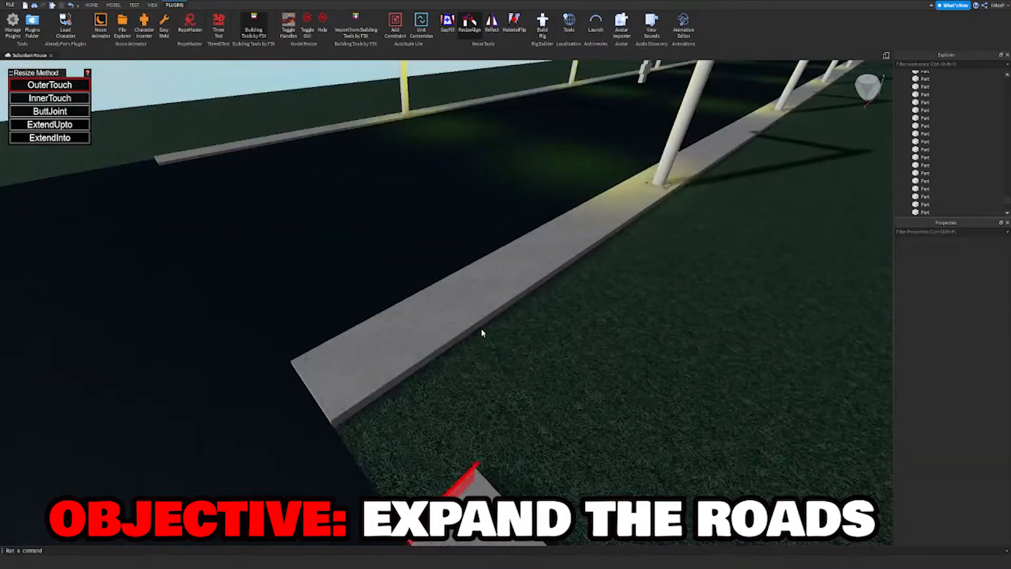
{"action": "left_click", "coordinate": [481, 325]}
{"action": "key", "text": "s"}
{"action": "left_click", "coordinate": [469, 25]}
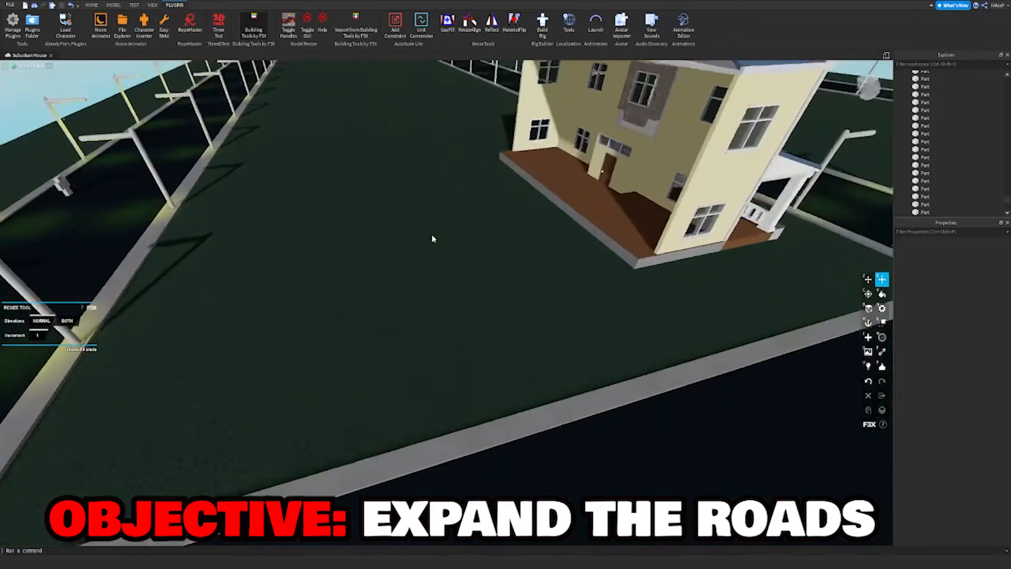
Shorten the inner sidewalk's other end to 152.55 studs so it stops just before the road in front of the house.
{"action": "scroll", "coordinate": [432, 237], "scroll_direction": "down", "scroll_amount": 5}
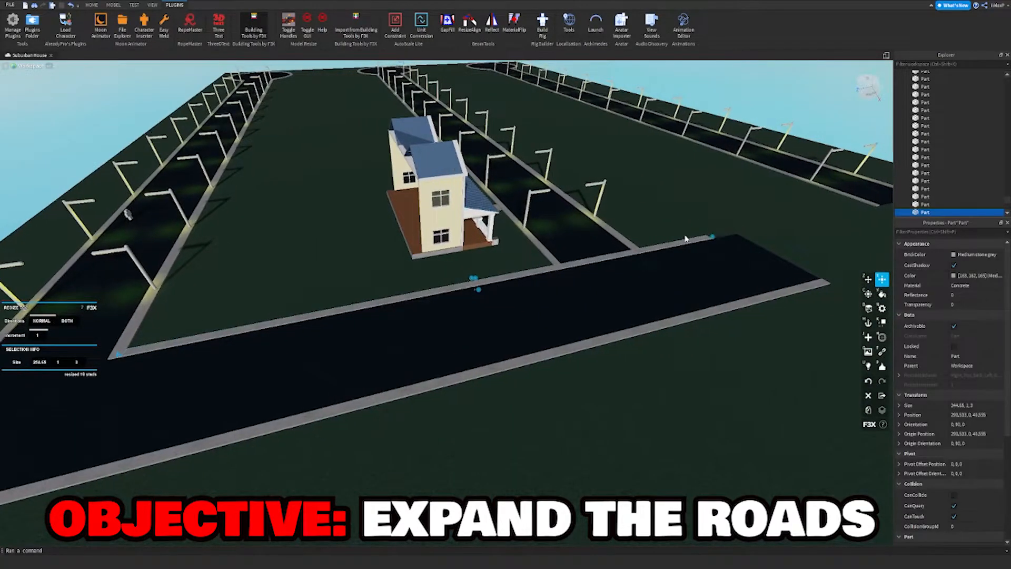
{"action": "left_click_drag", "start_coordinate": [694, 237], "coordinate": [569, 275]}
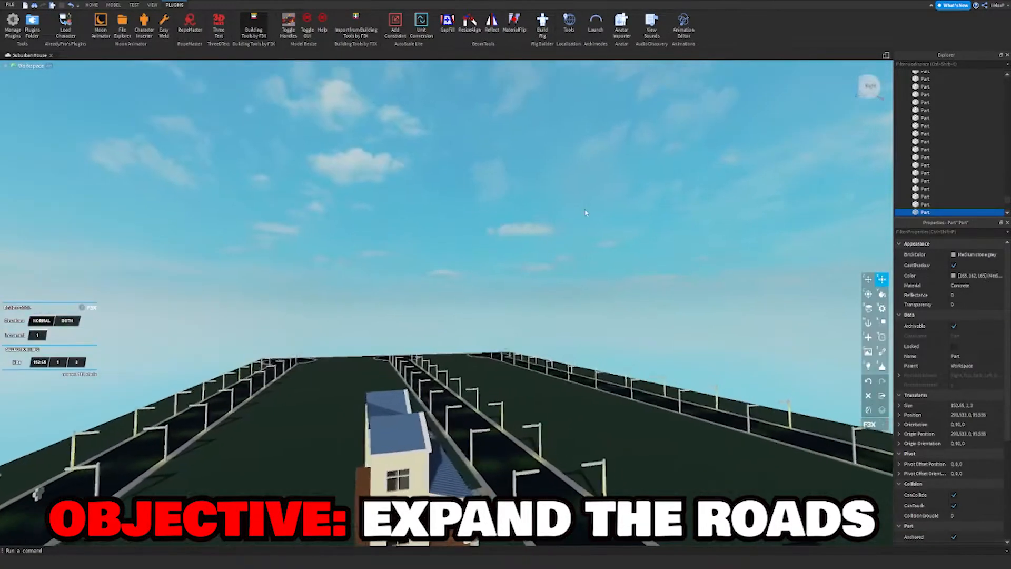
{"action": "scroll", "coordinate": [431, 237], "scroll_direction": "up", "scroll_amount": 5}
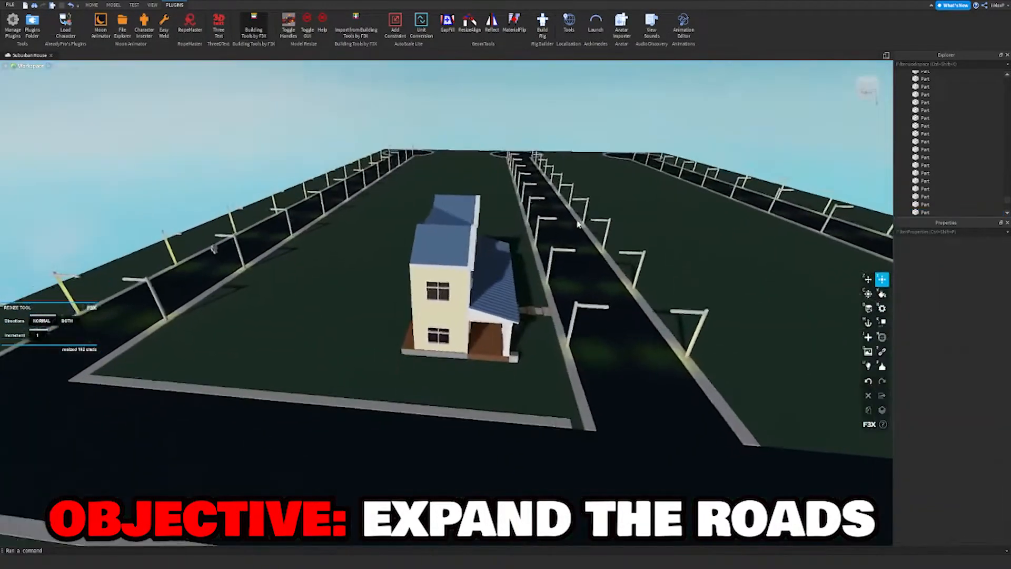
Extend the inner sidewalk to the house-side sidewalk of the front road with ResizeAlign's OuterTouch method.
{"action": "key", "text": "w"}
{"action": "left_click", "coordinate": [469, 24]}
{"action": "right_click_drag", "start_coordinate": [551, 231], "coordinate": [551, 233]}
{"action": "key", "text": "w"}
{"action": "key", "text": "s"}
{"action": "left_click", "coordinate": [430, 407]}
{"action": "right_click_drag", "start_coordinate": [443, 408], "coordinate": [443, 408]}
{"action": "key", "text": "a"}
{"action": "key", "text": "a"}
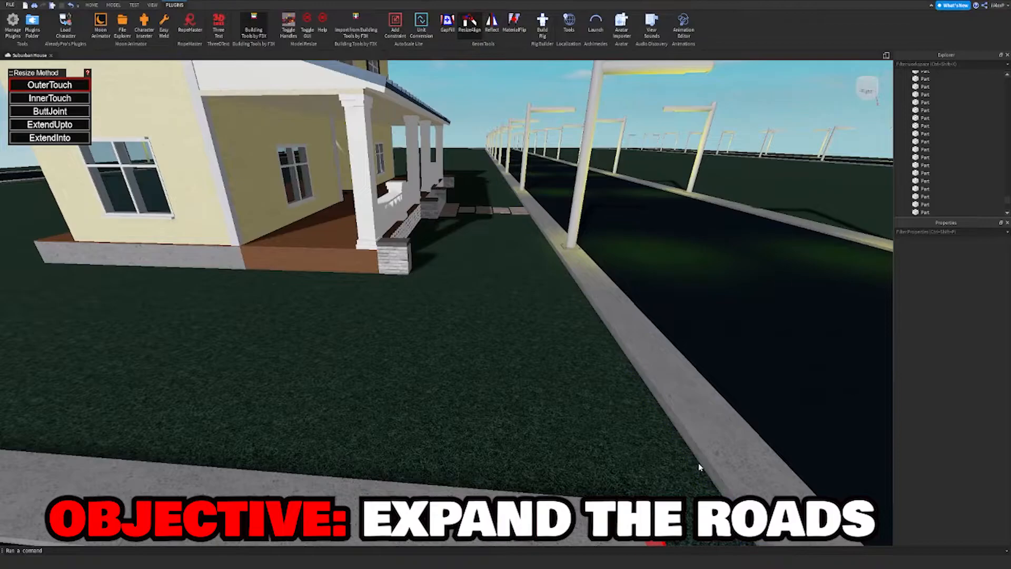
{"action": "left_click", "coordinate": [704, 466]}
Duplicate the inner sidewalk segment and move the copy about 200 studs along the cross road, past the front road.
{"action": "key", "text": "s"}
{"action": "key", "text": "d"}
{"action": "right_click_drag", "start_coordinate": [531, 188], "coordinate": [532, 188]}
{"action": "key", "text": "s"}
{"action": "key", "text": "a"}
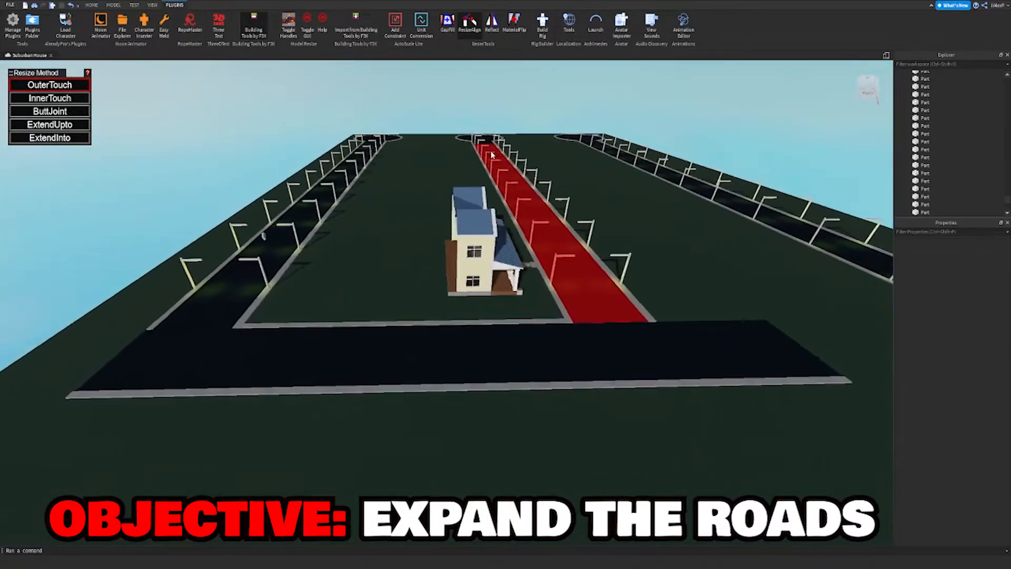
{"action": "key", "text": "a"}
{"action": "right_click_drag", "start_coordinate": [459, 160], "coordinate": [457, 163]}
{"action": "key", "text": "d"}
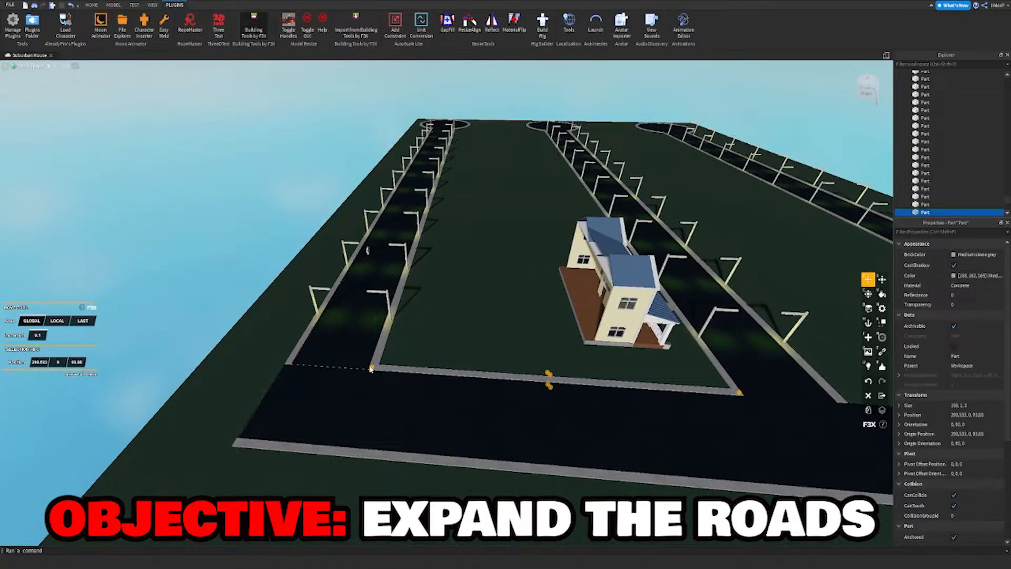
{"action": "left_click_drag", "start_coordinate": [372, 371], "coordinate": [535, 368]}
{"action": "right_click_drag", "start_coordinate": [535, 367], "coordinate": [535, 367]}
{"action": "key", "text": "w"}
{"action": "left_click_drag", "start_coordinate": [535, 367], "coordinate": [535, 367]}
{"action": "right_click_drag", "start_coordinate": [535, 367], "coordinate": [535, 367]}
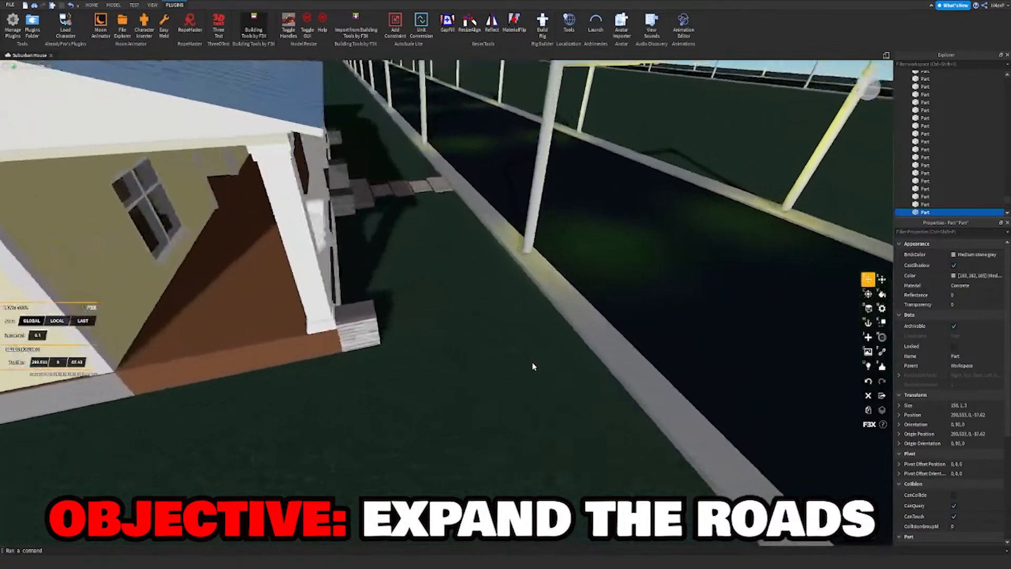
{"action": "left_click_drag", "start_coordinate": [535, 368], "coordinate": [535, 368]}
{"action": "right_click_drag", "start_coordinate": [535, 367], "coordinate": [536, 368]}
{"action": "left_click_drag", "start_coordinate": [535, 367], "coordinate": [533, 366]}
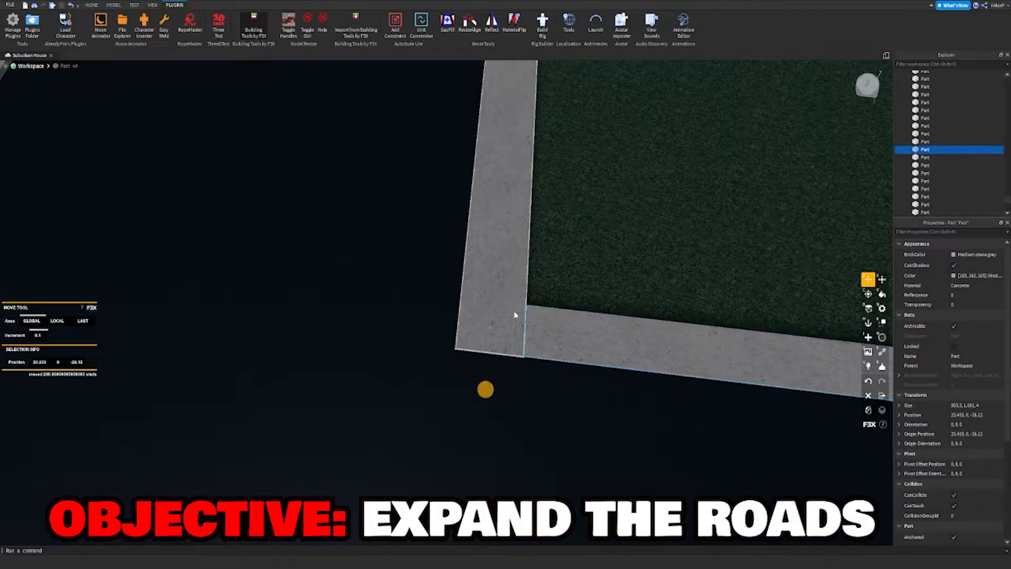
Shorten the front road's far sidewalk to 549.3 studs and join it to the copied inner sidewalk with OuterTouch.
{"action": "right_click_drag", "start_coordinate": [496, 318], "coordinate": [492, 301]}
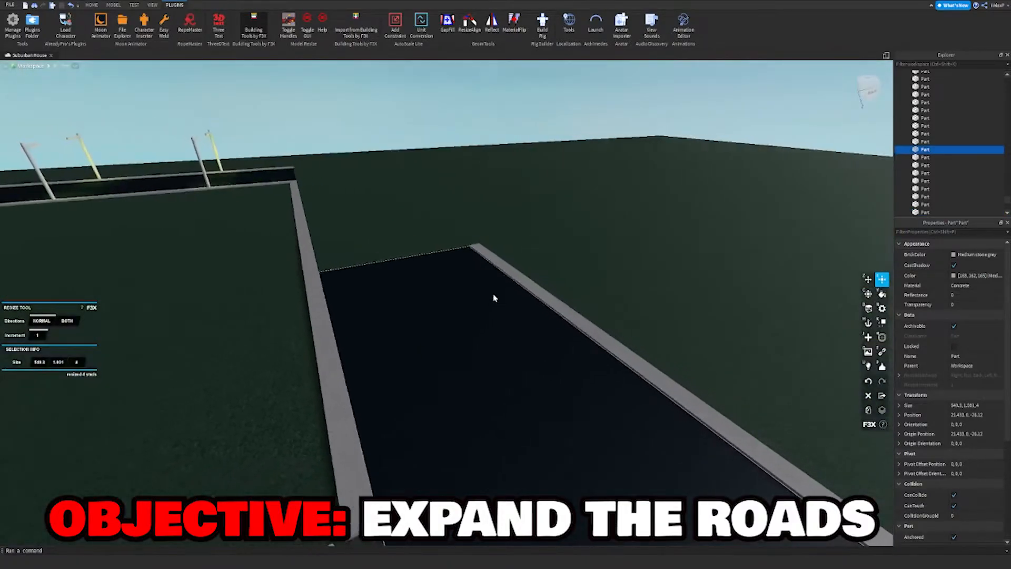
{"action": "left_click", "coordinate": [569, 162]}
{"action": "left_click", "coordinate": [464, 28]}
{"action": "key", "text": "w"}
{"action": "right_click_drag", "start_coordinate": [476, 151], "coordinate": [474, 138]}
{"action": "left_click", "coordinate": [521, 328]}
{"action": "key", "text": "s"}
{"action": "left_click", "coordinate": [545, 353]}
{"action": "key", "text": "s"}
{"action": "key", "text": "w"}
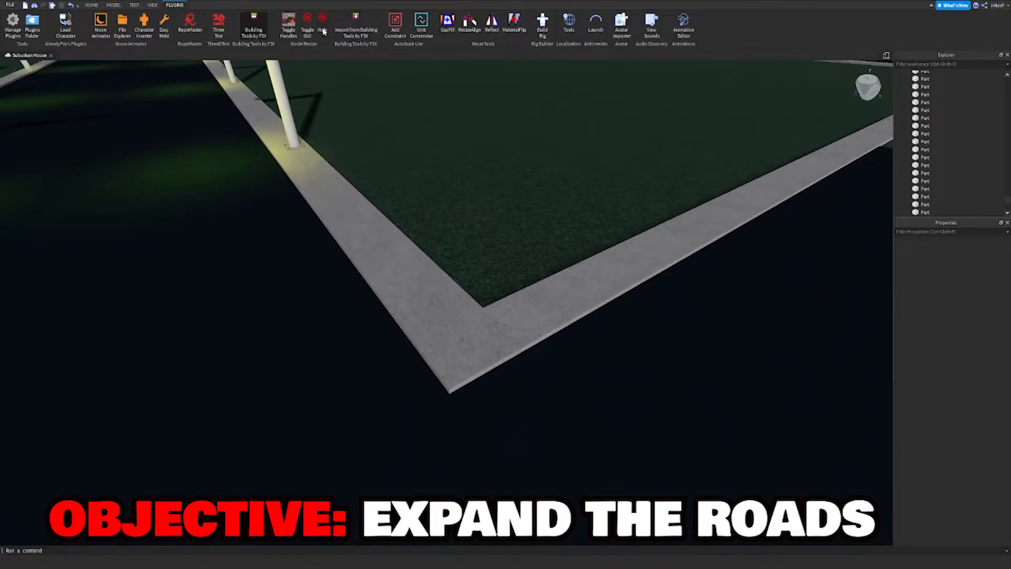
Trim the copied inner sidewalk's end so it sits flush against the front road's far sidewalk.
{"action": "left_click", "coordinate": [254, 26]}
{"action": "key", "text": "d"}
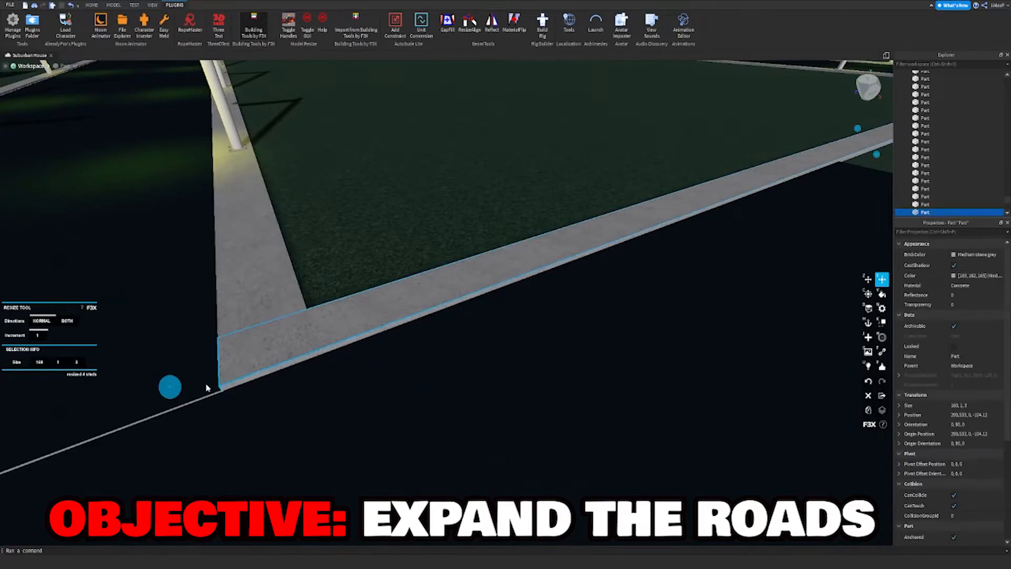
{"action": "right_click_drag", "start_coordinate": [564, 264], "coordinate": [563, 261]}
{"action": "key", "text": "s"}
{"action": "left_click", "coordinate": [564, 264]}
Pull back the end of the third road's near sidewalk at its corner with the copied inner sidewalk.
{"action": "key", "text": "d"}
{"action": "right_click_drag", "start_coordinate": [544, 212], "coordinate": [544, 212]}
{"action": "key", "text": "w"}
{"action": "key", "text": "d"}
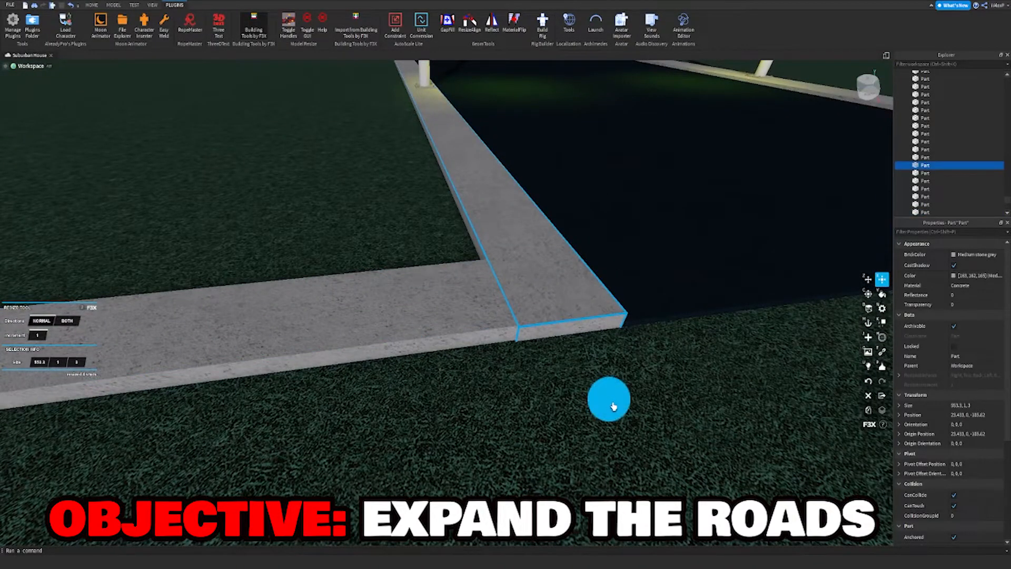
{"action": "key", "text": "s"}
{"action": "left_click_drag", "start_coordinate": [562, 309], "coordinate": [527, 291]}
{"action": "right_click_drag", "start_coordinate": [527, 291], "coordinate": [527, 292]}
{"action": "key", "text": "s"}
{"action": "left_click", "coordinate": [689, 211]}
Join the copied inner sidewalk to the third road's near sidewalk at their corner with ResizeAlign's OuterTouch method.
{"action": "key", "text": "w"}
{"action": "key", "text": "d"}
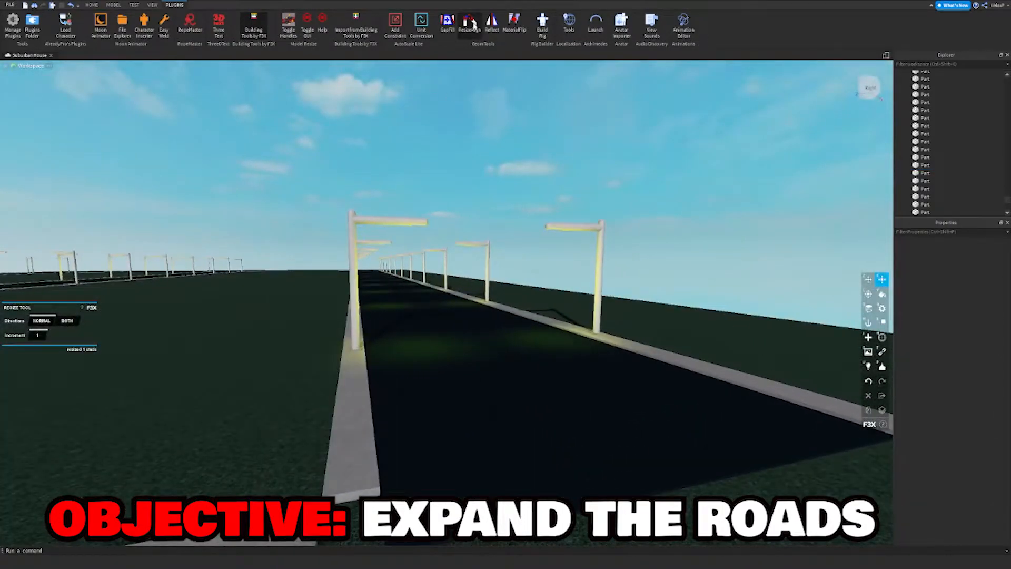
{"action": "key", "text": "w"}
{"action": "key", "text": "d"}
{"action": "right_click_drag", "start_coordinate": [354, 501], "coordinate": [304, 491]}
{"action": "left_click", "coordinate": [303, 494]}
{"action": "key", "text": "s"}
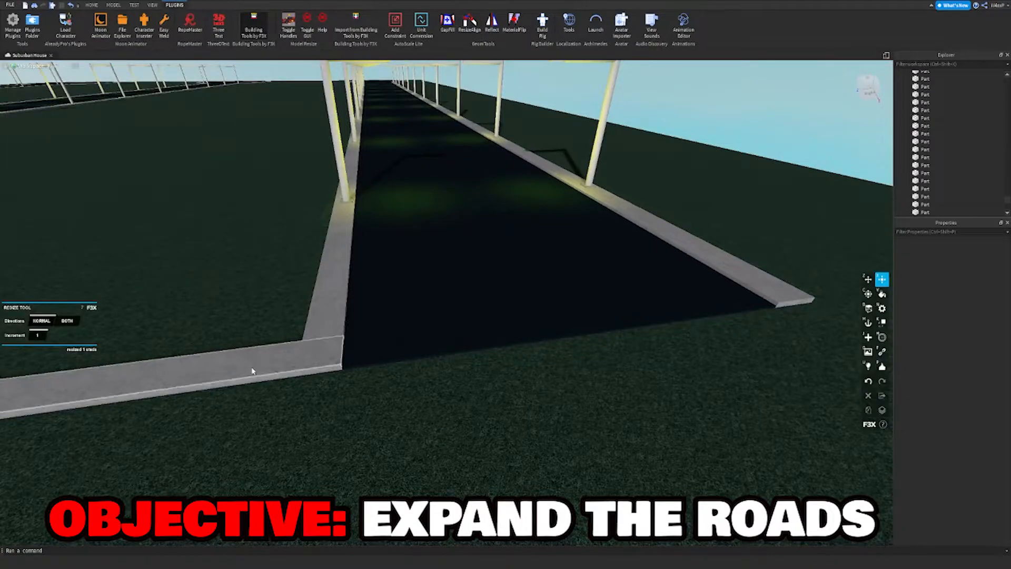
Resize the copied inner sidewalk so its end meets the side of the third road's near sidewalk without overlapping.
{"action": "left_click_drag", "start_coordinate": [301, 367], "coordinate": [257, 373]}
{"action": "key", "text": "a"}
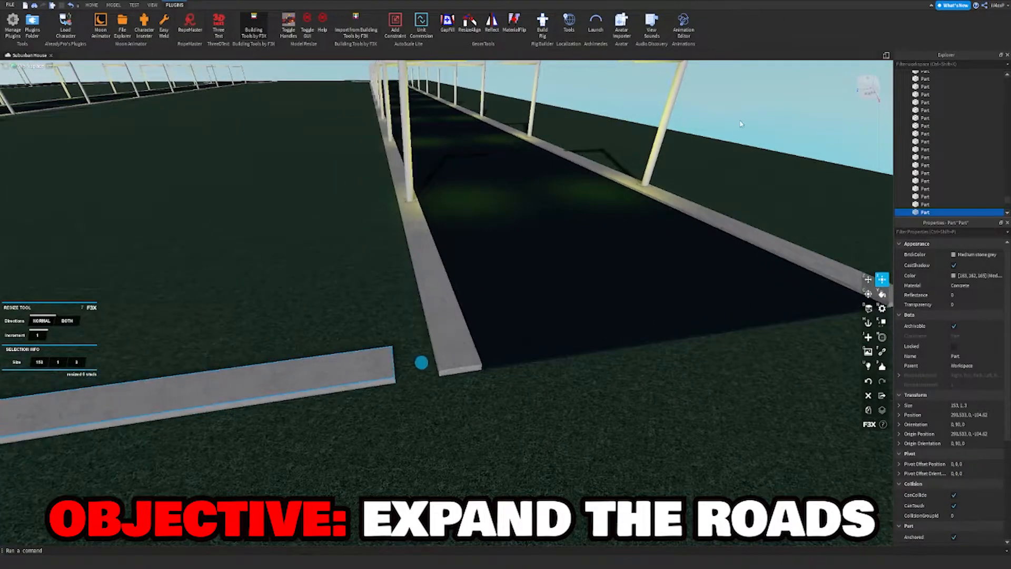
{"action": "left_click", "coordinate": [740, 123]}
{"action": "key", "text": "w"}
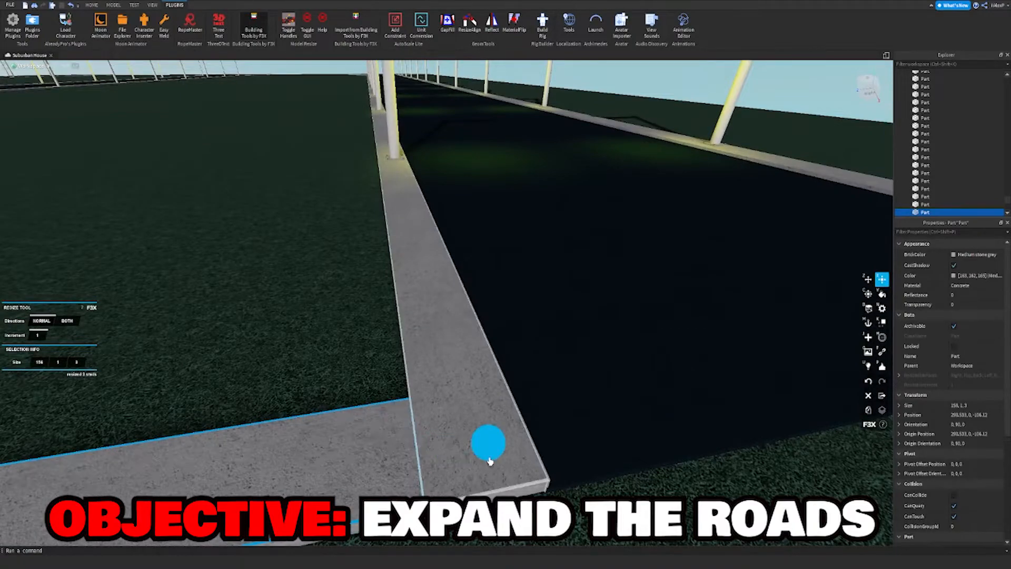
{"action": "key", "text": "s"}
{"action": "left_click", "coordinate": [722, 171]}
{"action": "key", "text": "a"}
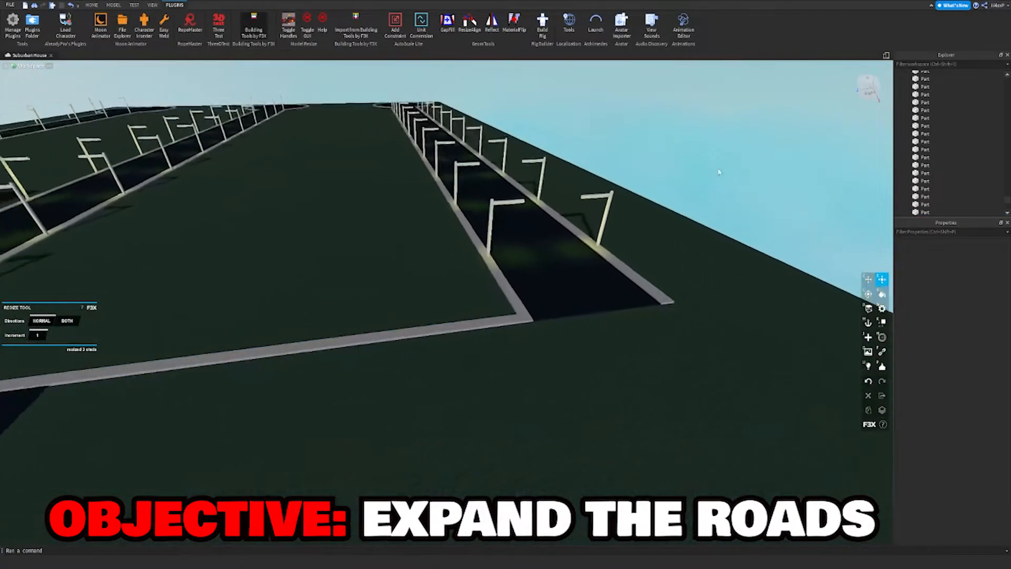
Lengthen the cross road's surface and outer sidewalk together until they reach the far side of the third road.
{"action": "key", "text": "s"}
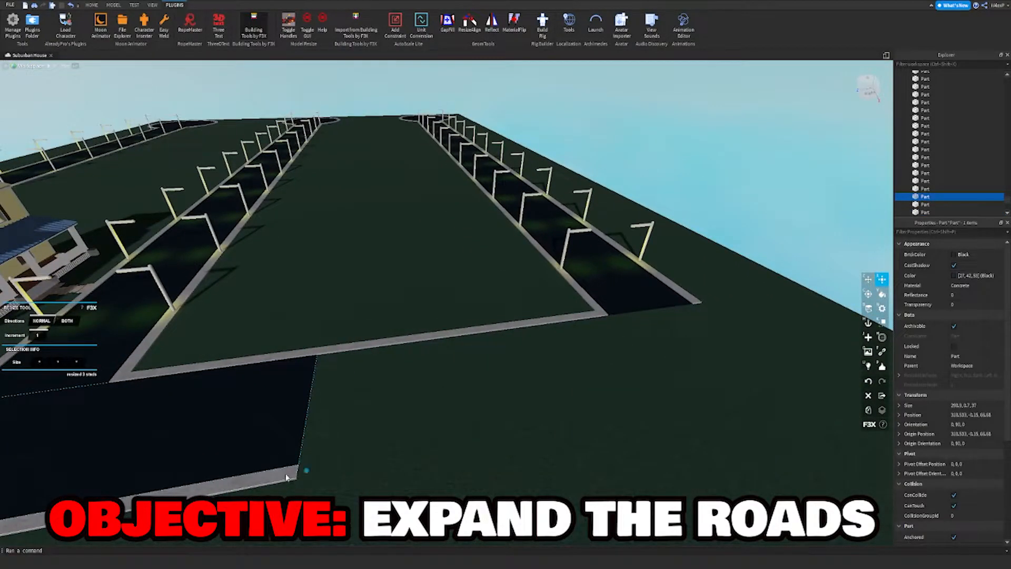
{"action": "left_click_drag", "start_coordinate": [307, 472], "coordinate": [352, 462]}
{"action": "key", "text": "s"}
{"action": "right_click_drag", "start_coordinate": [352, 462], "coordinate": [354, 461]}
{"action": "left_click_drag", "start_coordinate": [353, 462], "coordinate": [451, 479]}
{"action": "key", "text": "d"}
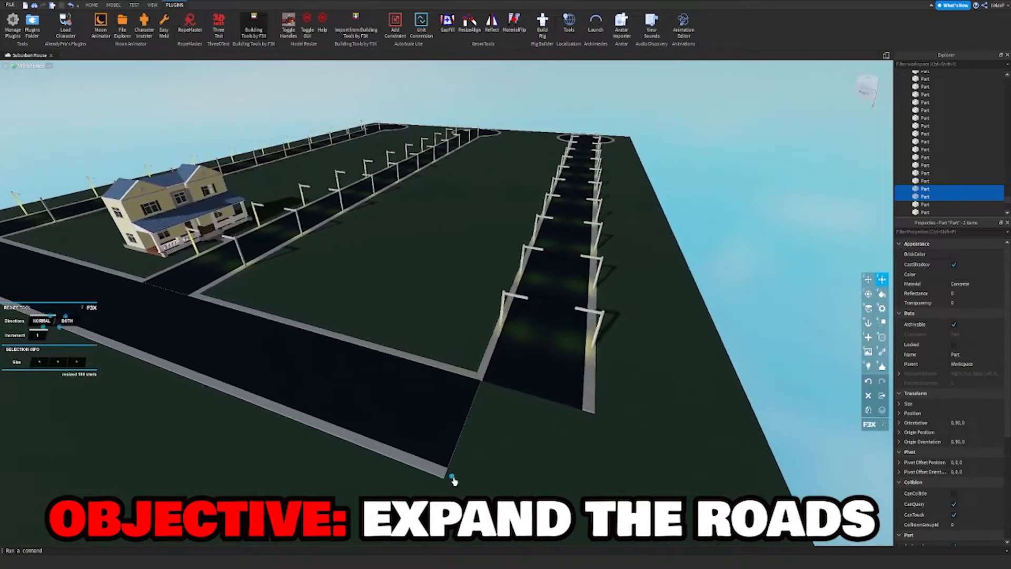
{"action": "right_click_drag", "start_coordinate": [452, 479], "coordinate": [454, 480]}
{"action": "left_click_drag", "start_coordinate": [452, 479], "coordinate": [453, 479]}
{"action": "right_click_drag", "start_coordinate": [454, 480], "coordinate": [455, 481]}
{"action": "left_click_drag", "start_coordinate": [454, 479], "coordinate": [580, 431]}
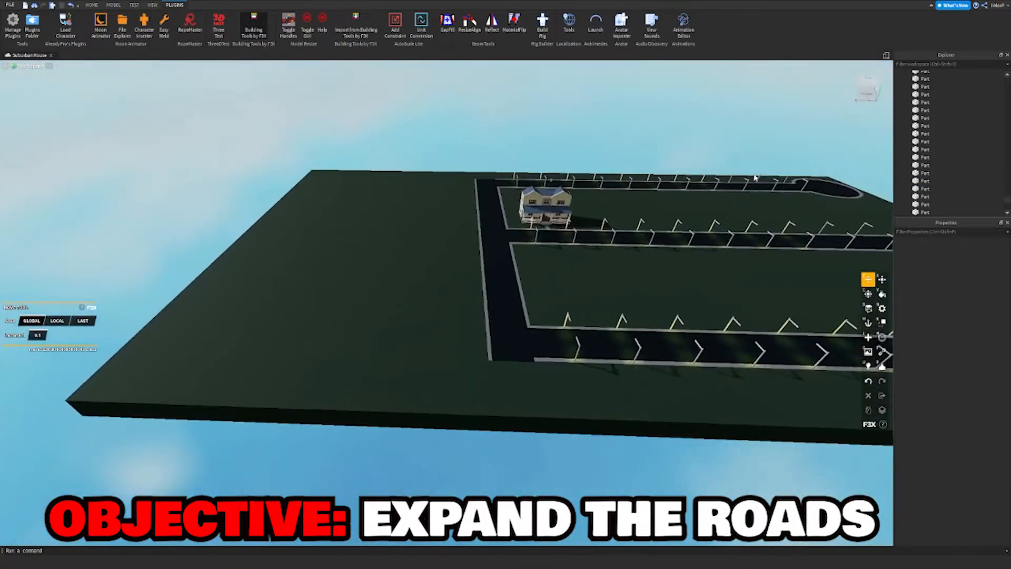
Look over the connected road network from the cross road and around the house.
{"action": "right_click_drag", "start_coordinate": [755, 178], "coordinate": [430, 212]}
{"action": "key", "text": "s"}
{"action": "key", "text": "a"}
{"action": "key", "text": "w"}
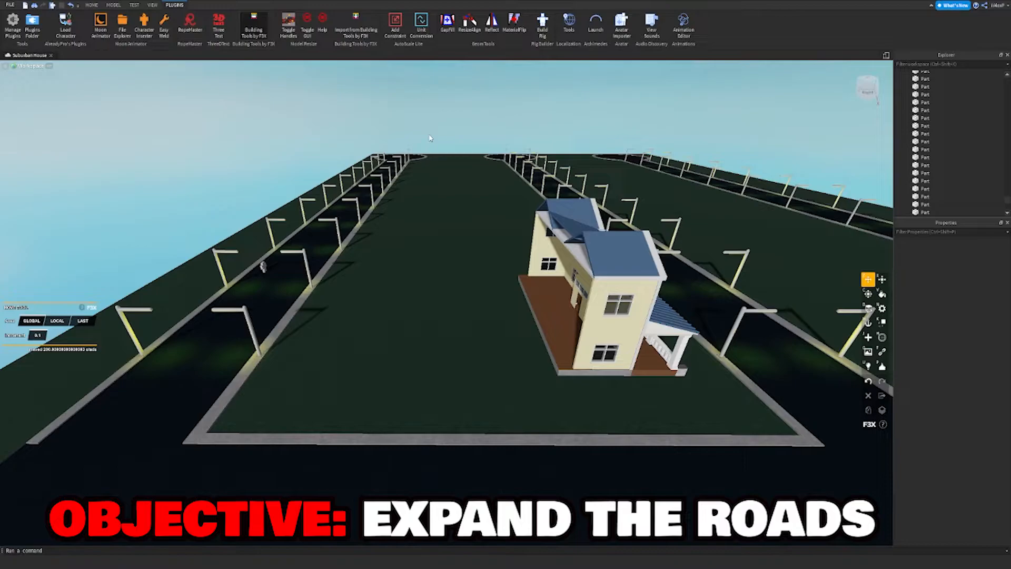
{"action": "key", "text": "w"}
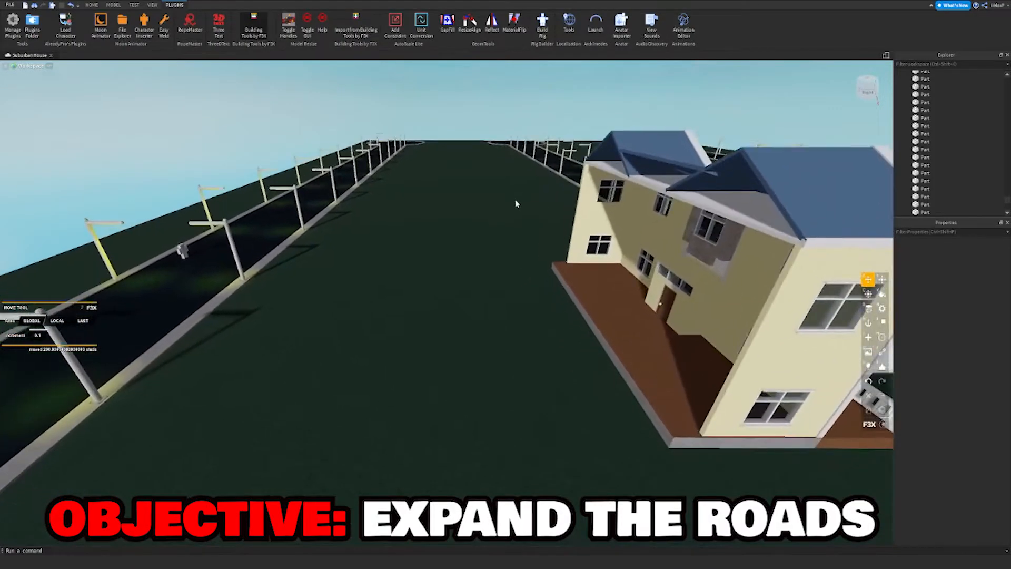
{"action": "key", "text": "s"}
{"action": "key", "text": "a"}
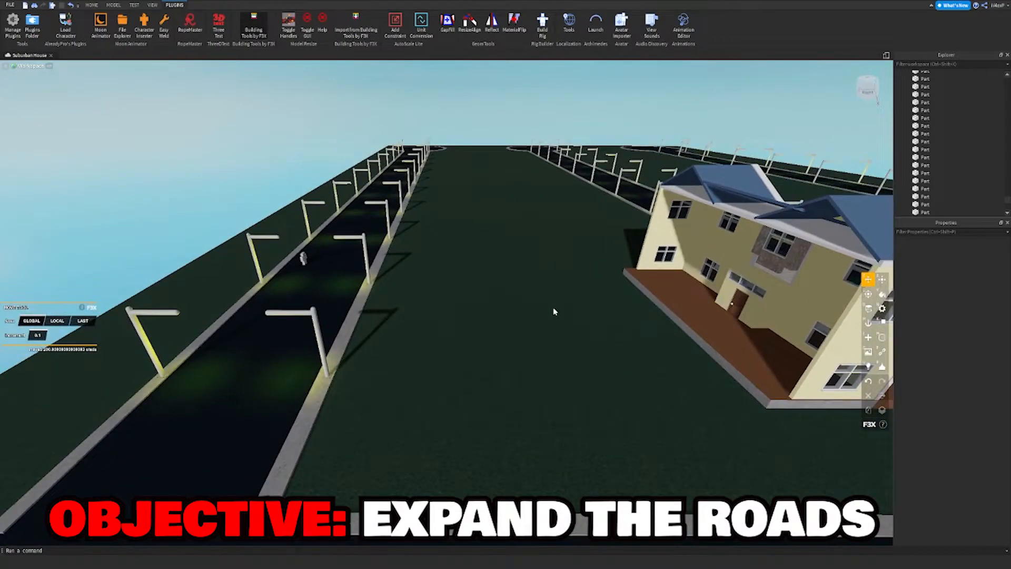
Examine the layout of the three parallel roads and the cross road from around the house and from overhead.
{"action": "key", "text": "s"}
{"action": "key", "text": "a"}
{"action": "right_click_drag", "start_coordinate": [581, 388], "coordinate": [556, 357]}
{"action": "key", "text": "w"}
{"action": "key", "text": "d"}
{"action": "key", "text": "s"}
{"action": "key", "text": "d"}
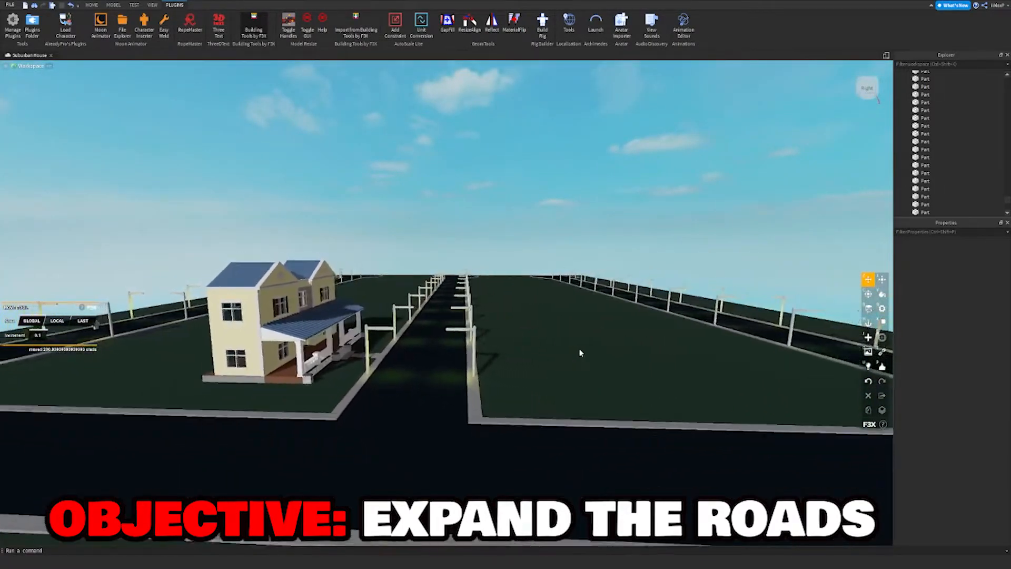
{"action": "key", "text": "s"}
{"action": "key", "text": "a"}
{"action": "key", "text": "d"}
{"action": "key", "text": "w"}
{"action": "right_click_drag", "start_coordinate": [539, 296], "coordinate": [539, 296]}
{"action": "key", "text": "s"}
{"action": "key", "text": "d"}
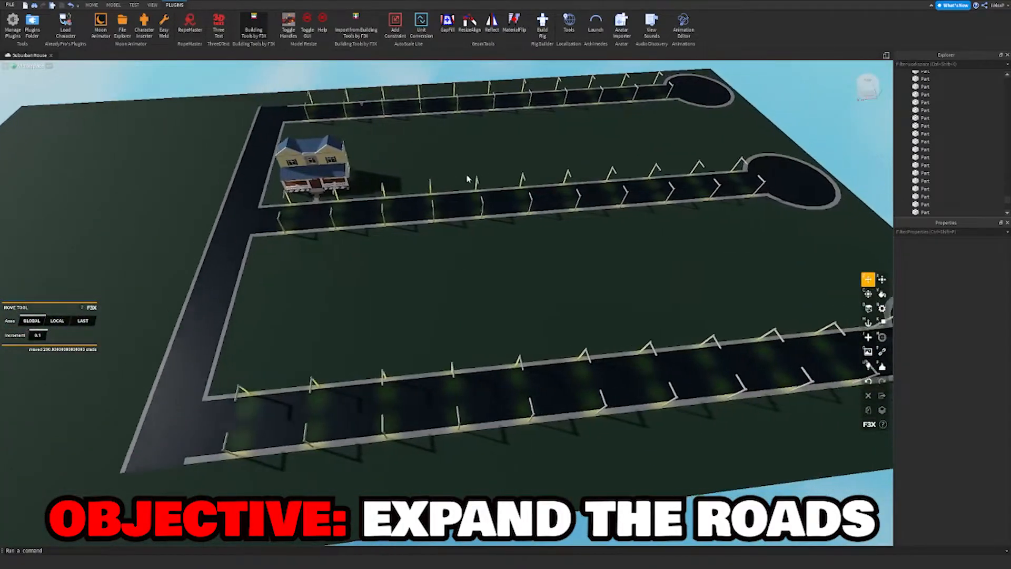
{"action": "key", "text": "s"}
{"action": "key", "text": "a"}
{"action": "right_click_drag", "start_coordinate": [408, 278], "coordinate": [469, 250]}
{"action": "key", "text": "s"}
{"action": "key", "text": "a"}
{"action": "key", "text": "a"}
{"action": "key", "text": "w"}
{"action": "key", "text": "d"}
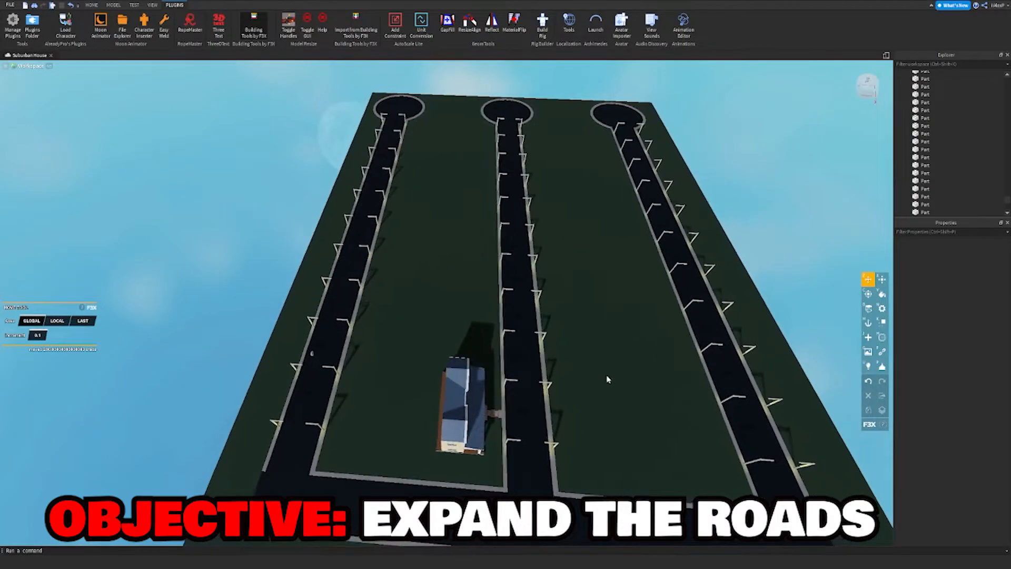
{"action": "key", "text": "d"}
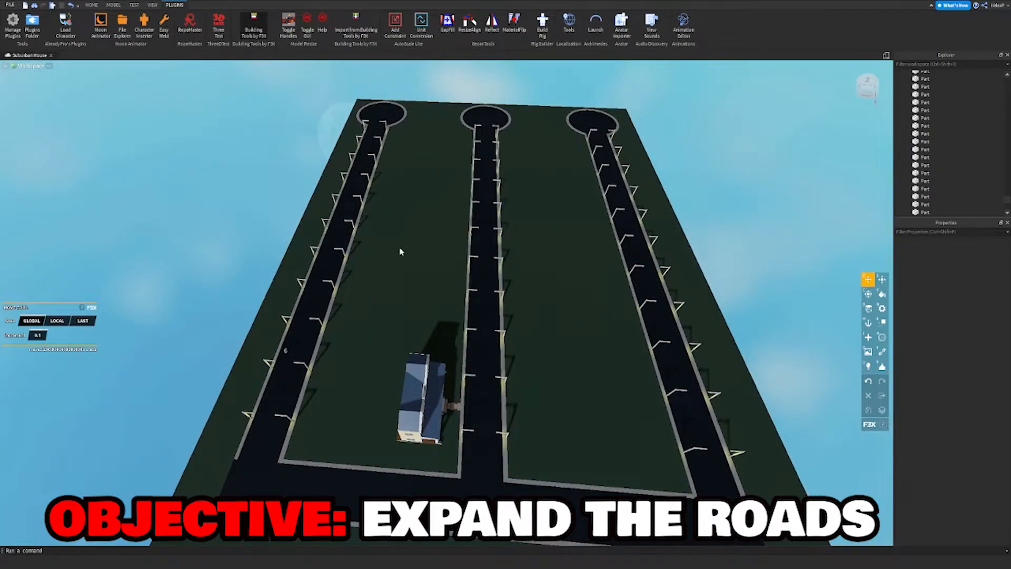
Inspect the empty ground beyond the cross road and the outer edges of the baseplate.
{"action": "key", "text": "w"}
{"action": "right_click_drag", "start_coordinate": [429, 289], "coordinate": [475, 308]}
{"action": "key", "text": "w"}
{"action": "right_click_drag", "start_coordinate": [274, 397], "coordinate": [274, 395]}
{"action": "key", "text": "s"}
{"action": "right_click_drag", "start_coordinate": [459, 287], "coordinate": [460, 287]}
{"action": "scroll", "coordinate": [989, 165], "scroll_direction": "down", "scroll_amount": 10}
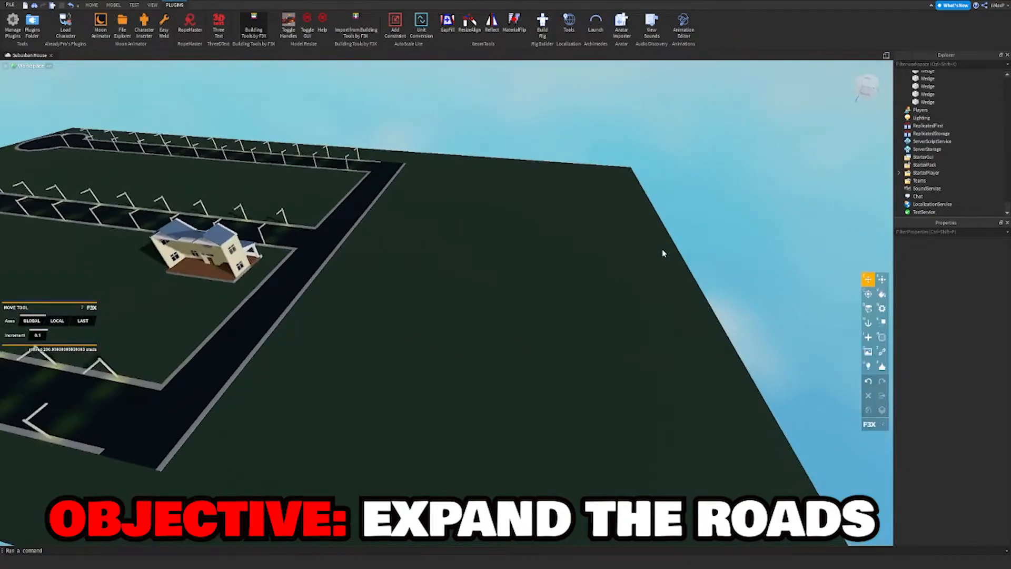
{"action": "key", "text": "s"}
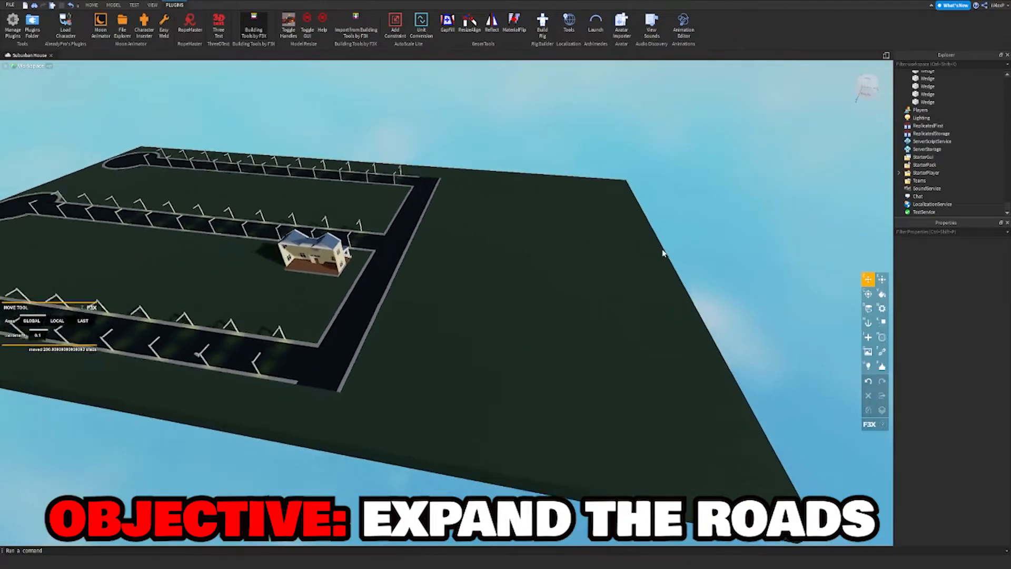
{"action": "key", "text": "s"}
{"action": "key", "text": "a"}
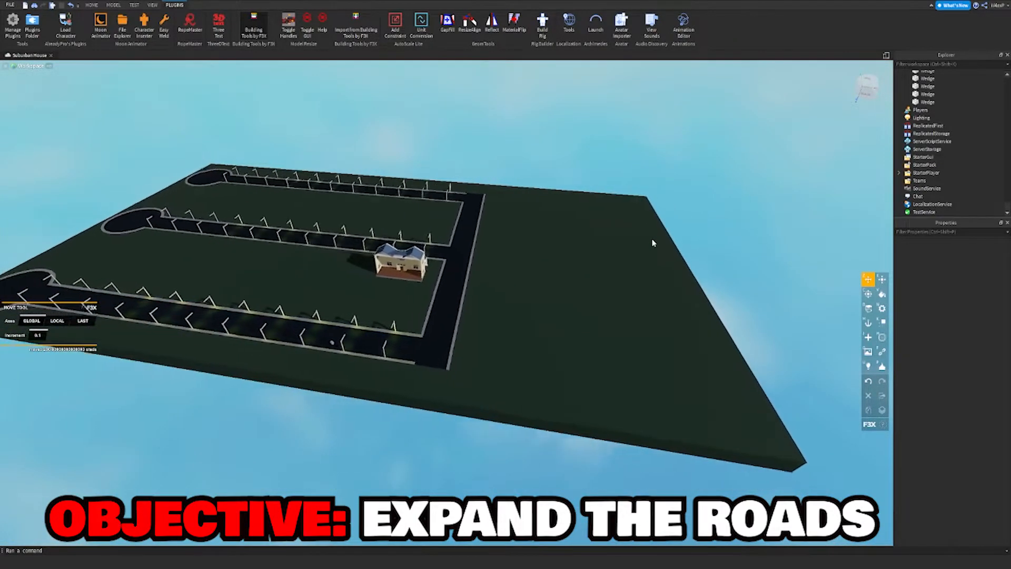
{"action": "key", "text": "s"}
{"action": "key", "text": "d"}
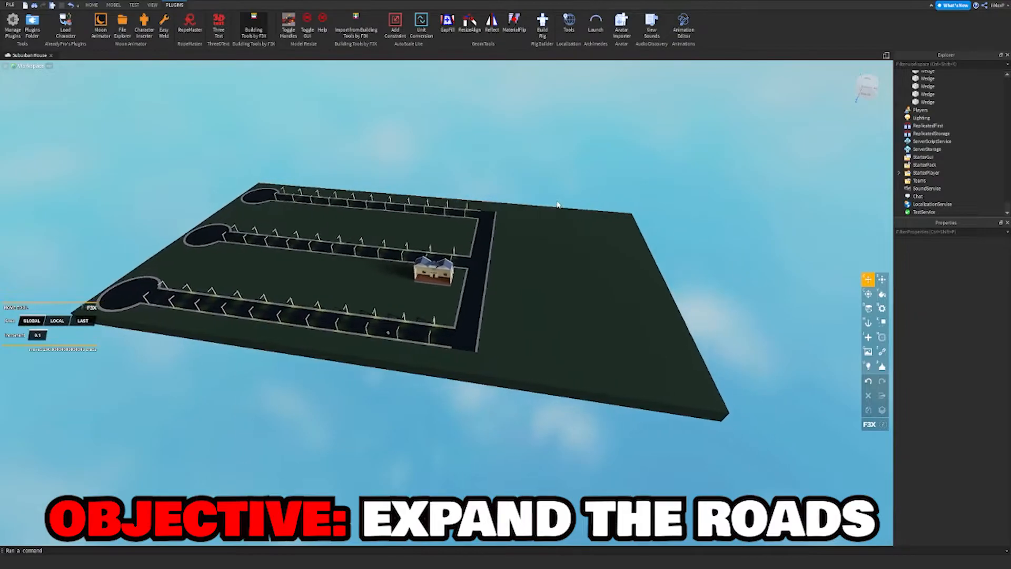
{"action": "key", "text": "w"}
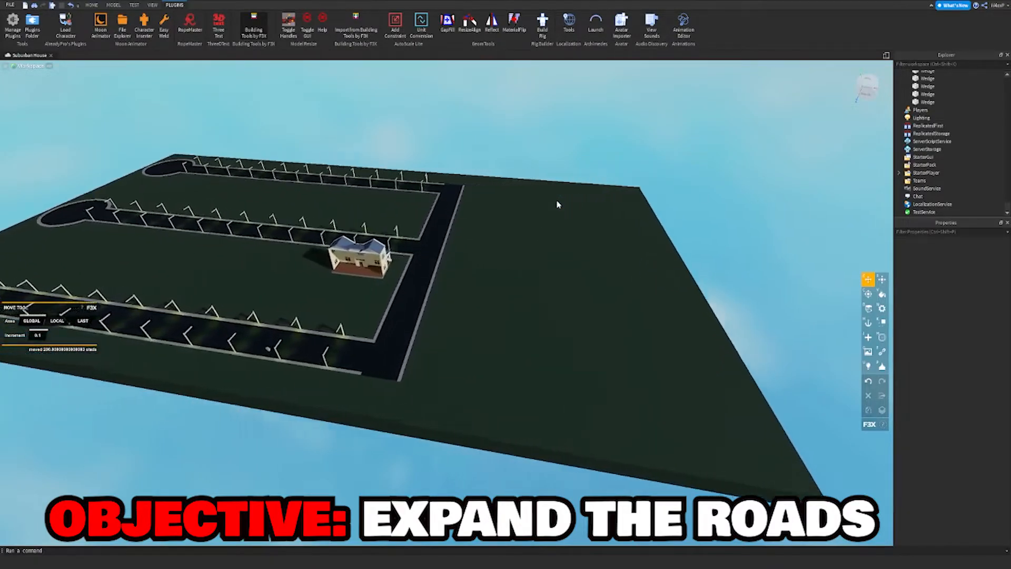
{"action": "key", "text": "w"}
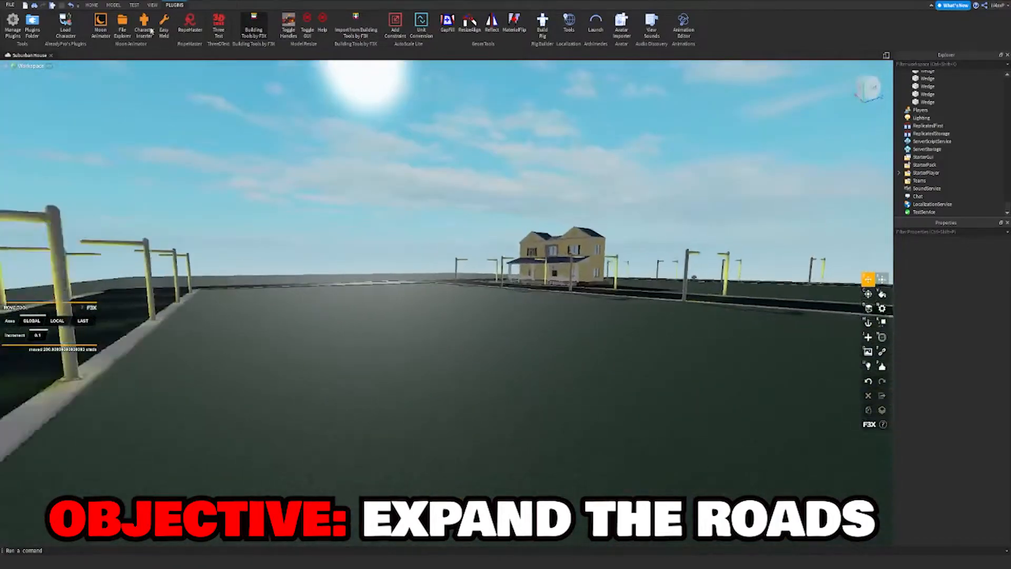
Start a playtest and run the character along the road toward the house with the camera zoomed out.
{"action": "left_click", "coordinate": [92, 5]}
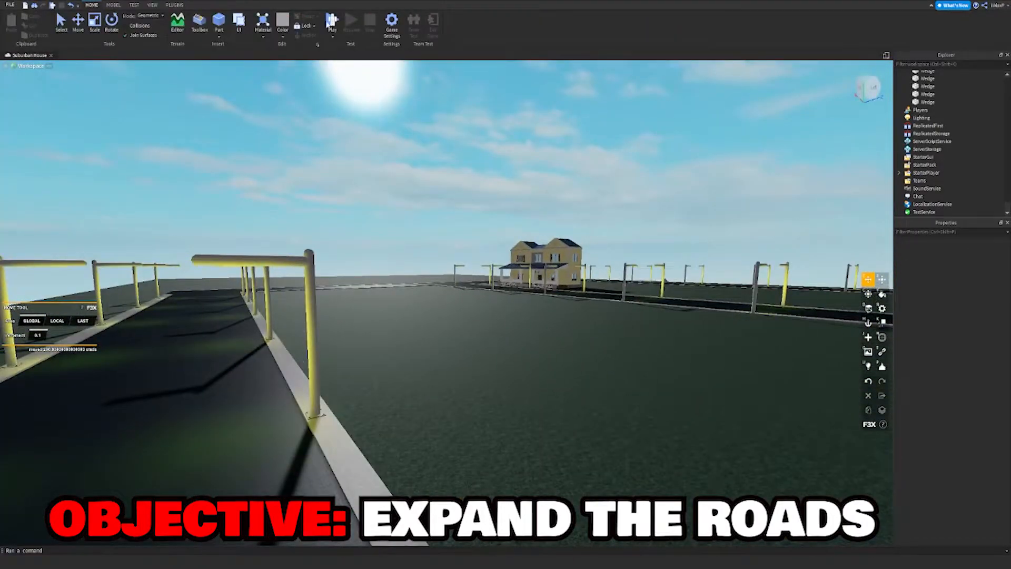
{"action": "left_click", "coordinate": [332, 21]}
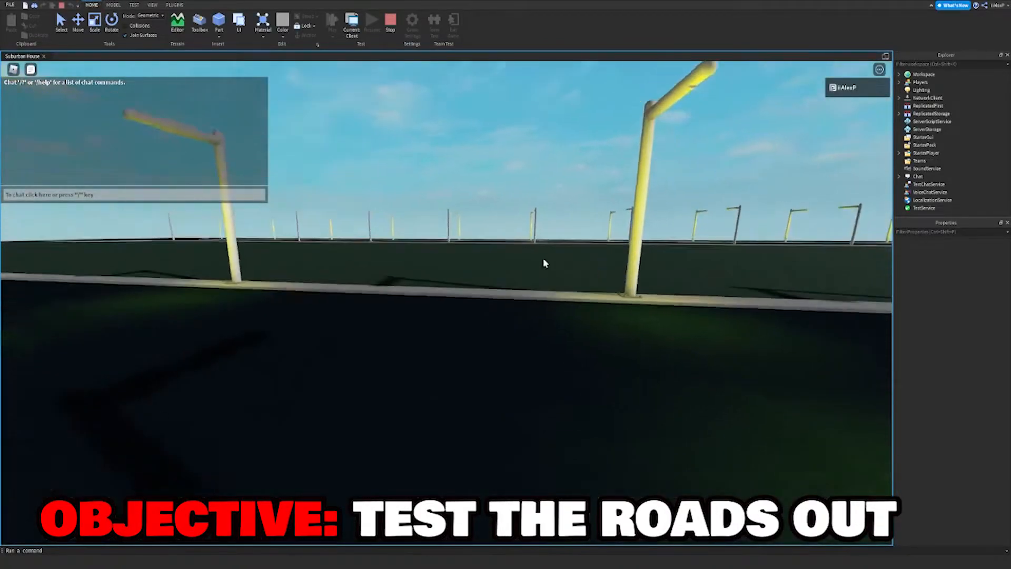
{"action": "key", "text": "s"}
{"action": "right_click_drag", "start_coordinate": [542, 258], "coordinate": [543, 260]}
{"action": "key", "text": "w"}
{"action": "scroll", "coordinate": [545, 264], "scroll_direction": "down", "scroll_amount": 5}
{"action": "key", "text": "d"}
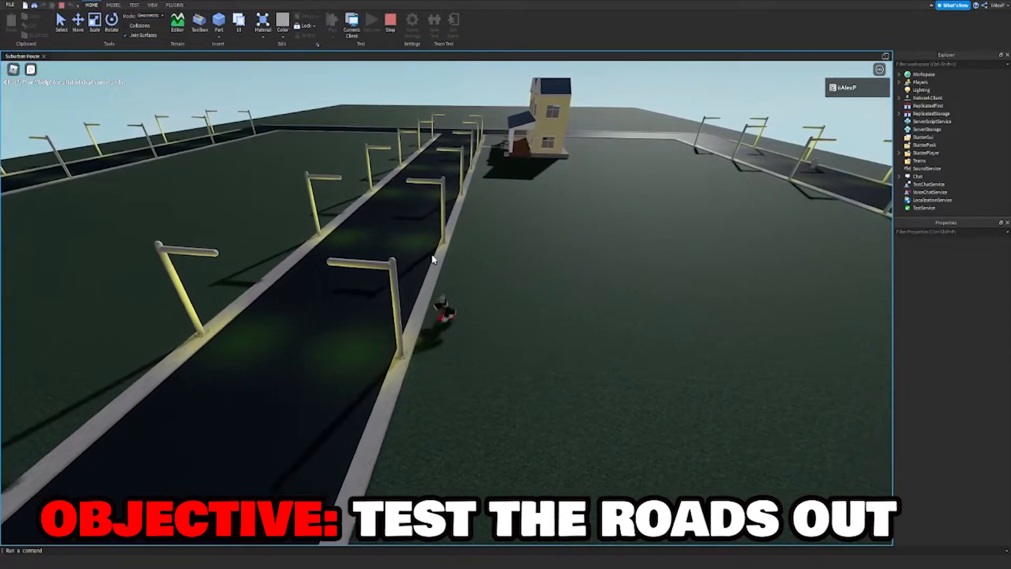
{"action": "scroll", "coordinate": [740, 160], "scroll_direction": "down", "scroll_amount": 3}
{"action": "right_click_drag", "start_coordinate": [741, 160], "coordinate": [742, 160]}
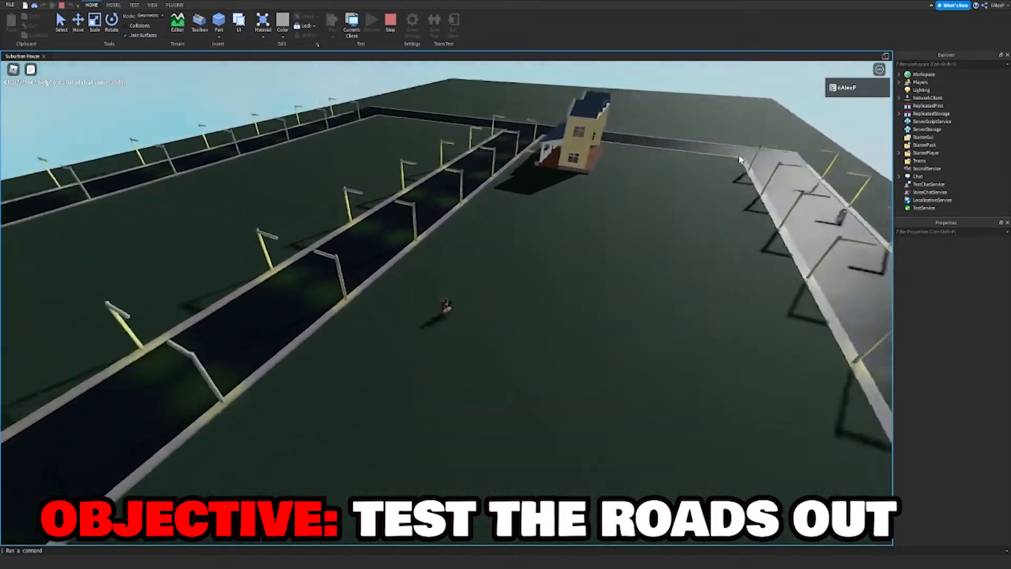
Run the character across the grass and roads to the front of the house, and stop the playtest.
{"action": "key", "text": "w"}
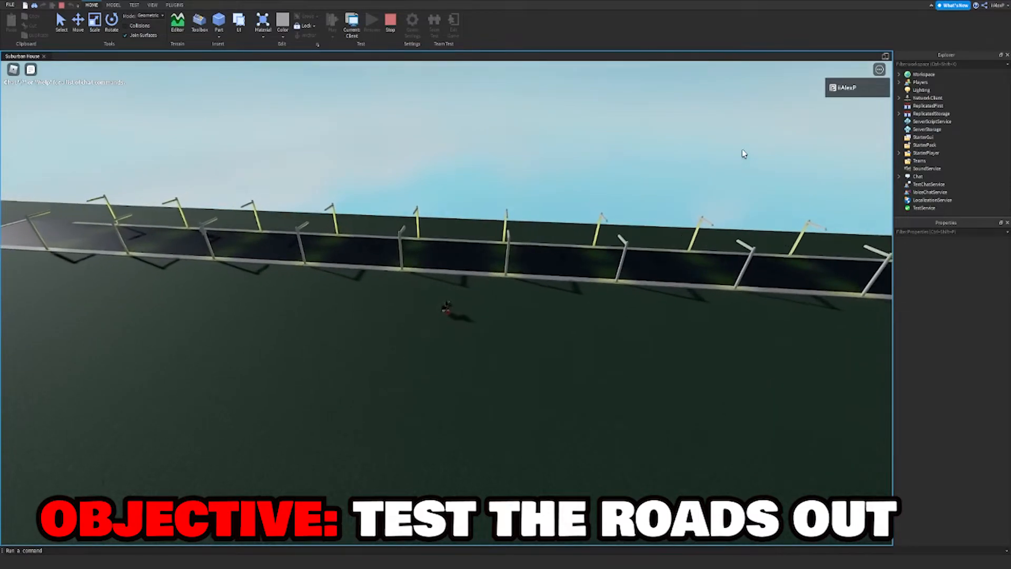
{"action": "key", "text": "w"}
{"action": "right_click_drag", "start_coordinate": [742, 150], "coordinate": [742, 154]}
{"action": "key", "text": "w"}
{"action": "key", "text": "w"}
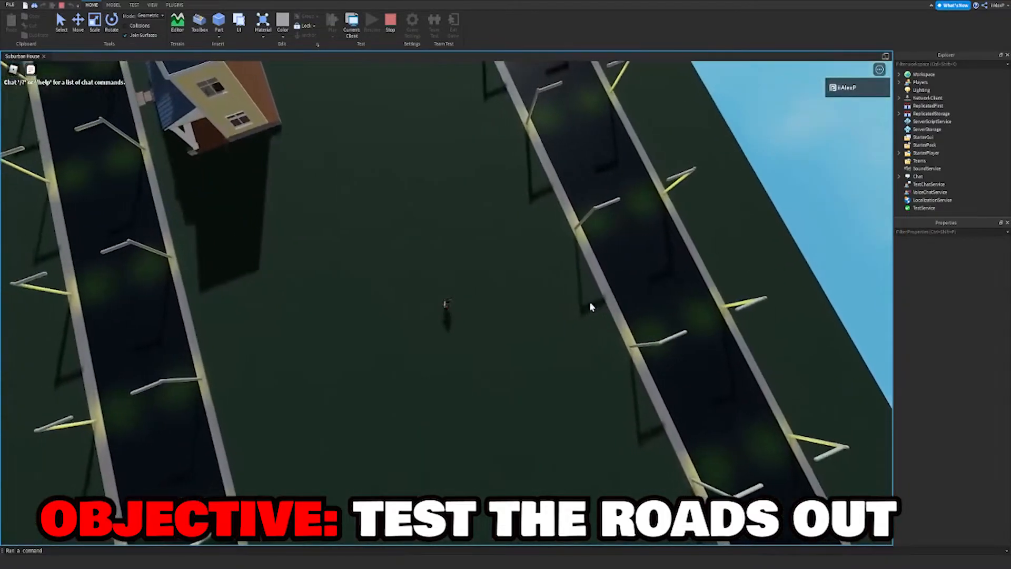
{"action": "right_click_drag", "start_coordinate": [565, 215], "coordinate": [567, 218]}
{"action": "scroll", "coordinate": [566, 218], "scroll_direction": "down", "scroll_amount": 5}
{"action": "key", "text": "a"}
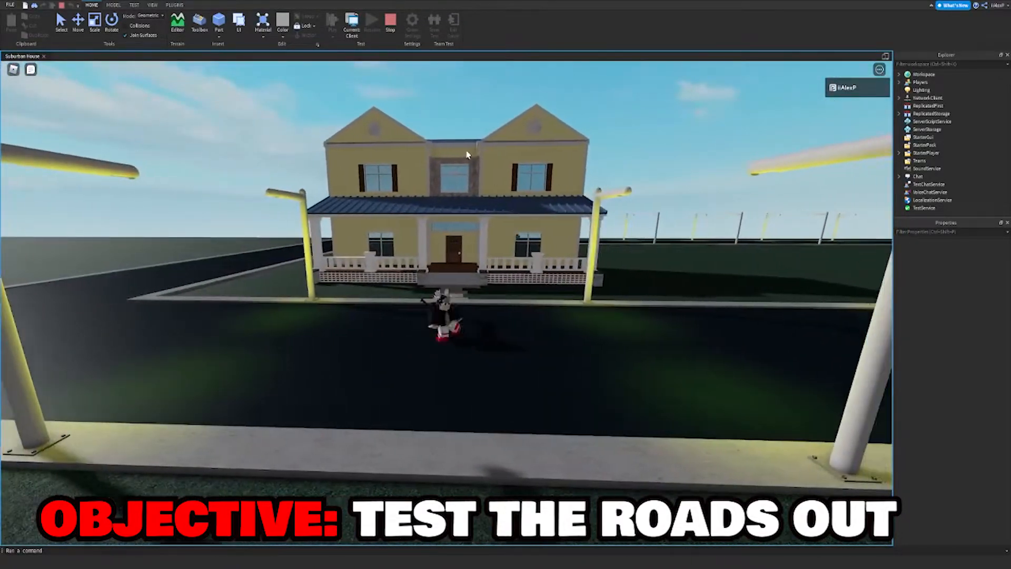
{"action": "key", "text": "d"}
{"action": "key", "text": "s"}
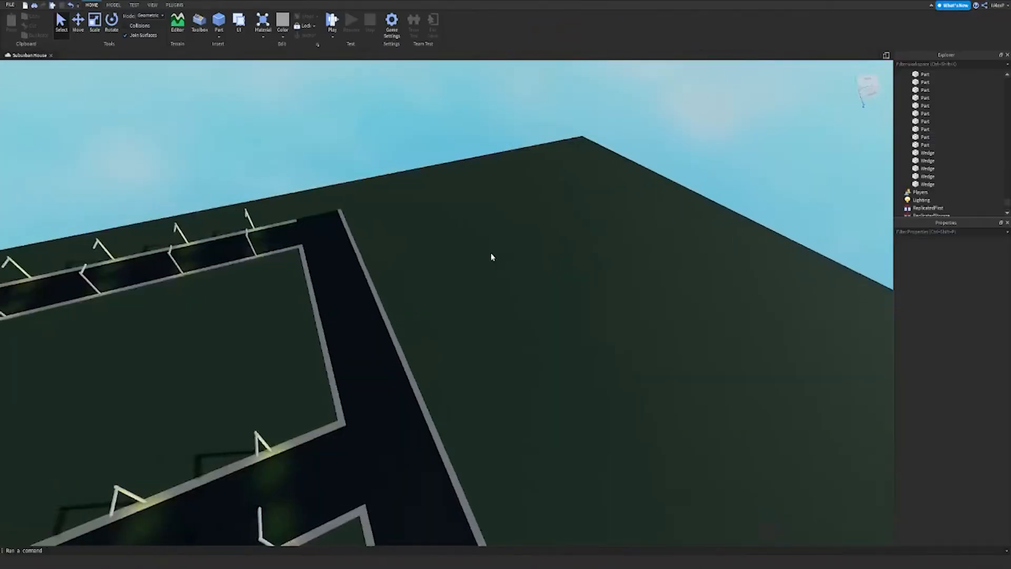
Place a new part on the grass across the road from the house and set the resize increment to 0.1.
{"action": "right_click_drag", "start_coordinate": [491, 255], "coordinate": [501, 267]}
{"action": "key", "text": "s"}
{"action": "key", "text": "d"}
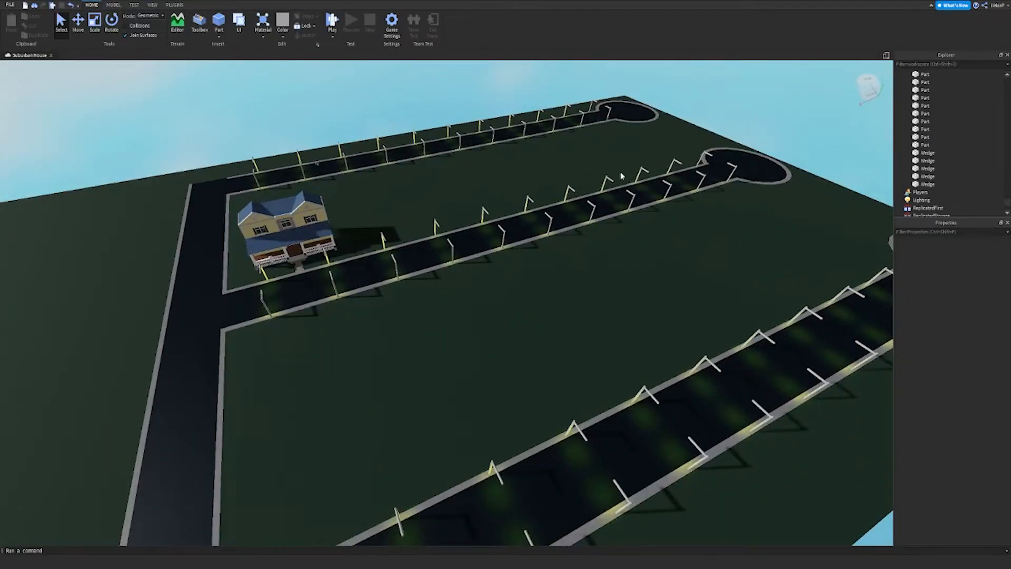
{"action": "right_click_drag", "start_coordinate": [531, 159], "coordinate": [415, 169]}
{"action": "key", "text": "w"}
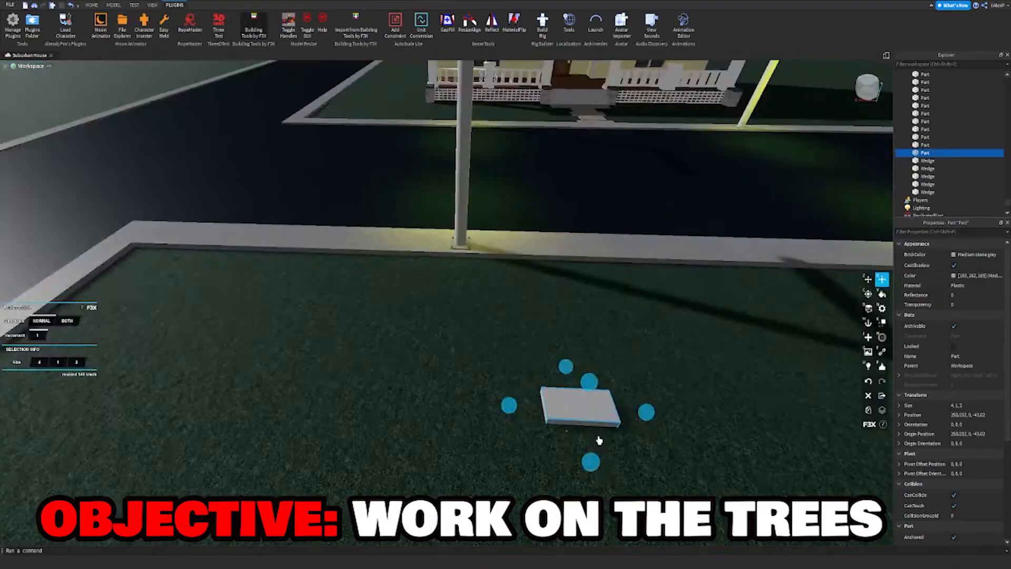
{"action": "key", "text": "w"}
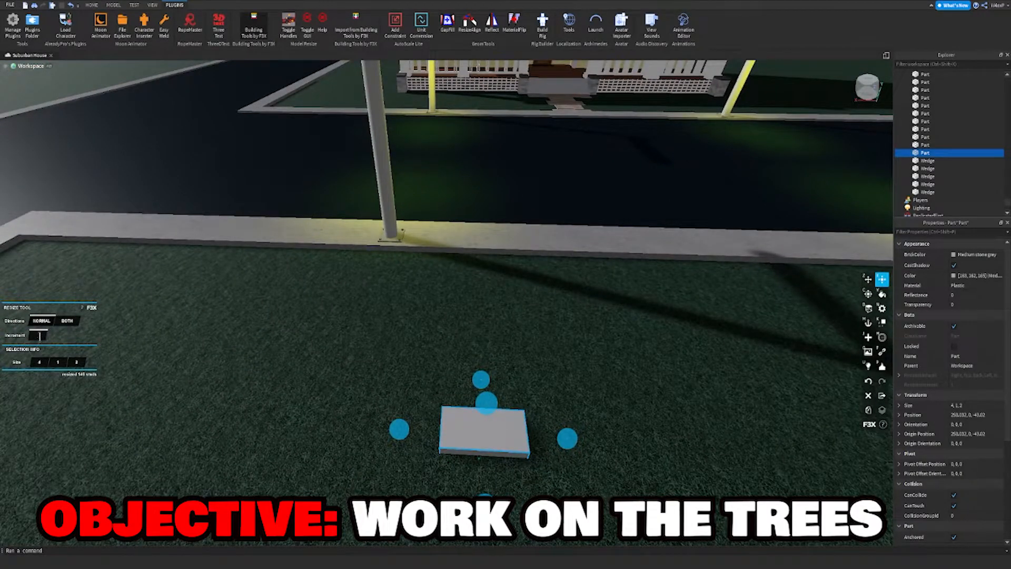
{"action": "key", "text": "w"}
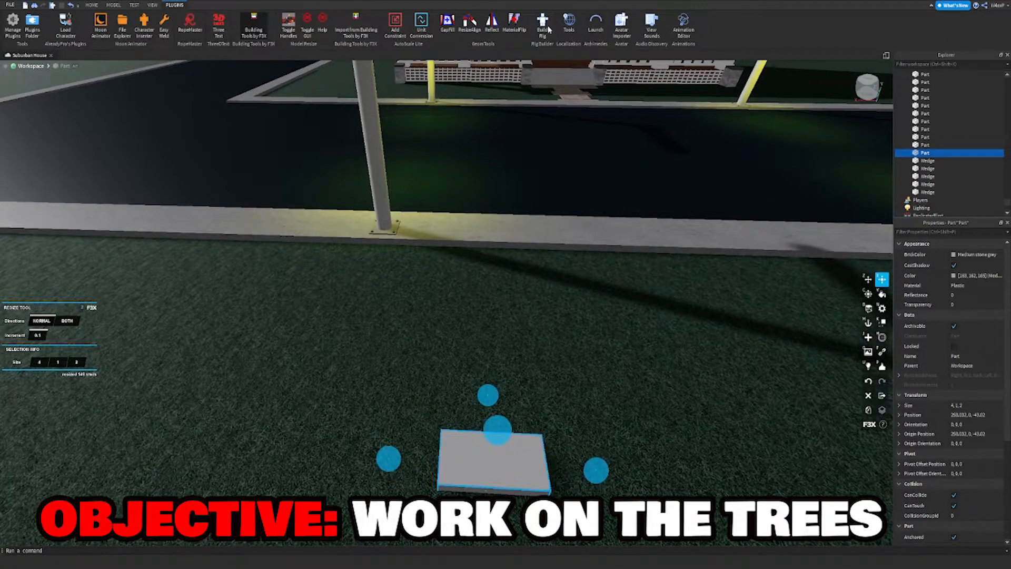
Insert a dummy rig near the new part and resize the part into a thin trunk of 0.4 by 4.3 by 0.4 studs.
{"action": "left_click", "coordinate": [539, 24]}
{"action": "left_click", "coordinate": [456, 279]}
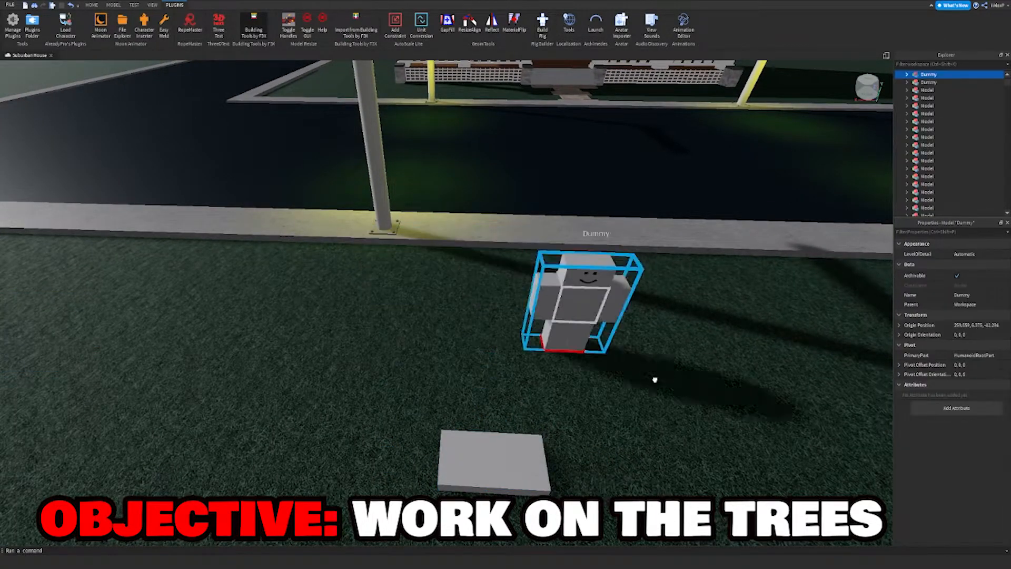
{"action": "left_click", "coordinate": [510, 449]}
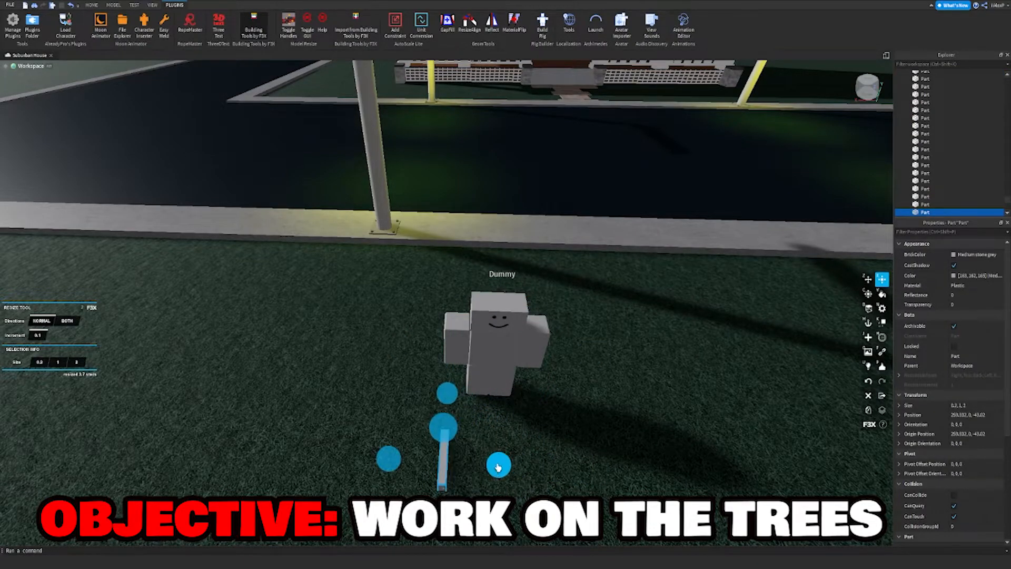
{"action": "right_click_drag", "start_coordinate": [496, 466], "coordinate": [486, 466]}
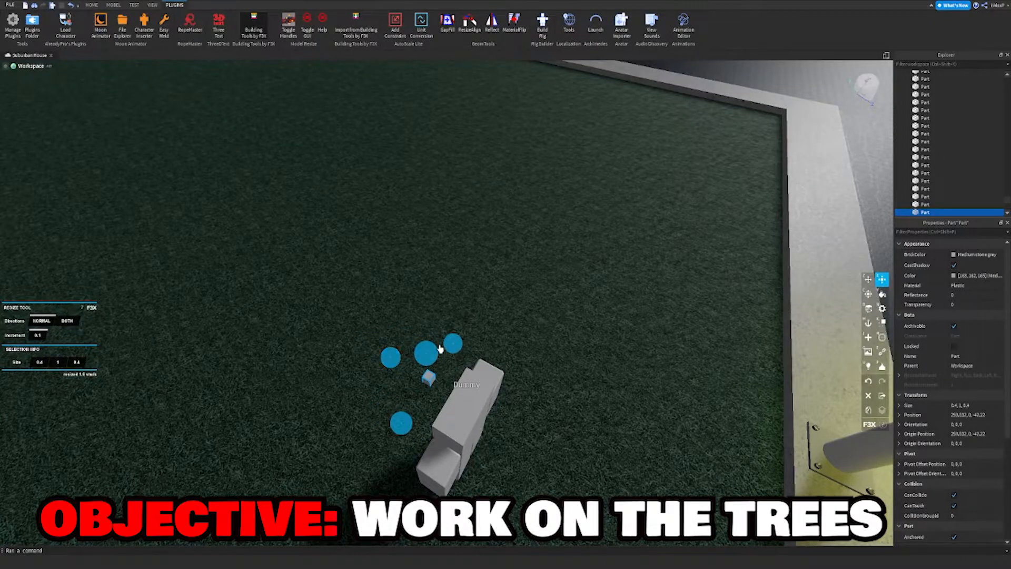
{"action": "right_click_drag", "start_coordinate": [415, 304], "coordinate": [415, 302]}
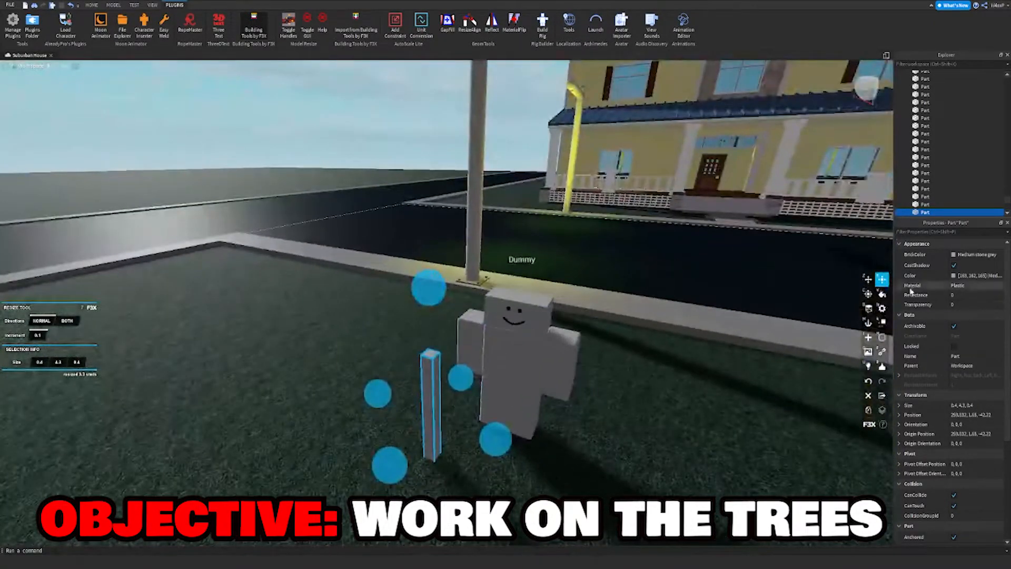
Give the trunk the Wood material and a custom lighter brown colour.
{"action": "left_click", "coordinate": [879, 298]}
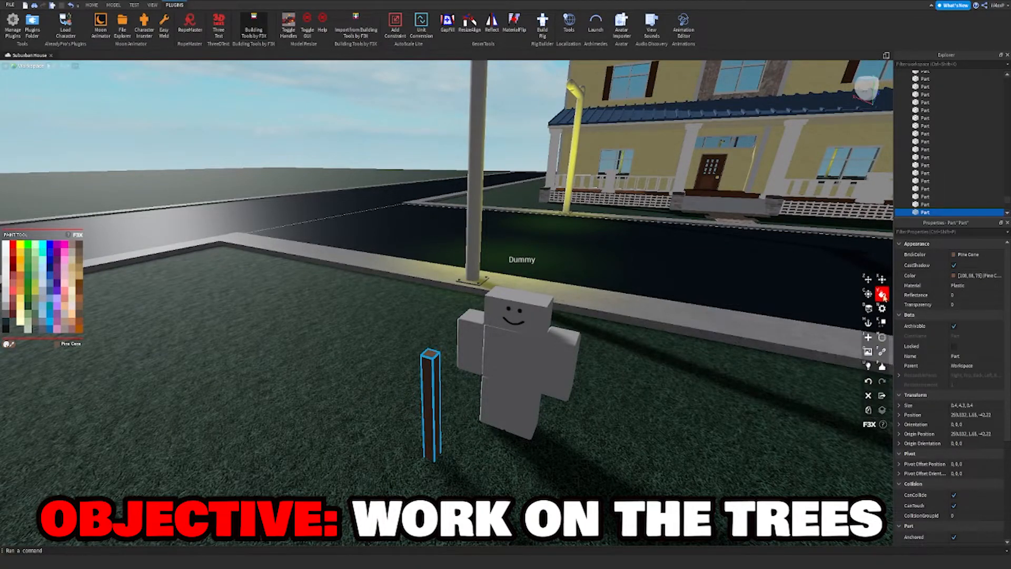
{"action": "left_click", "coordinate": [51, 272]}
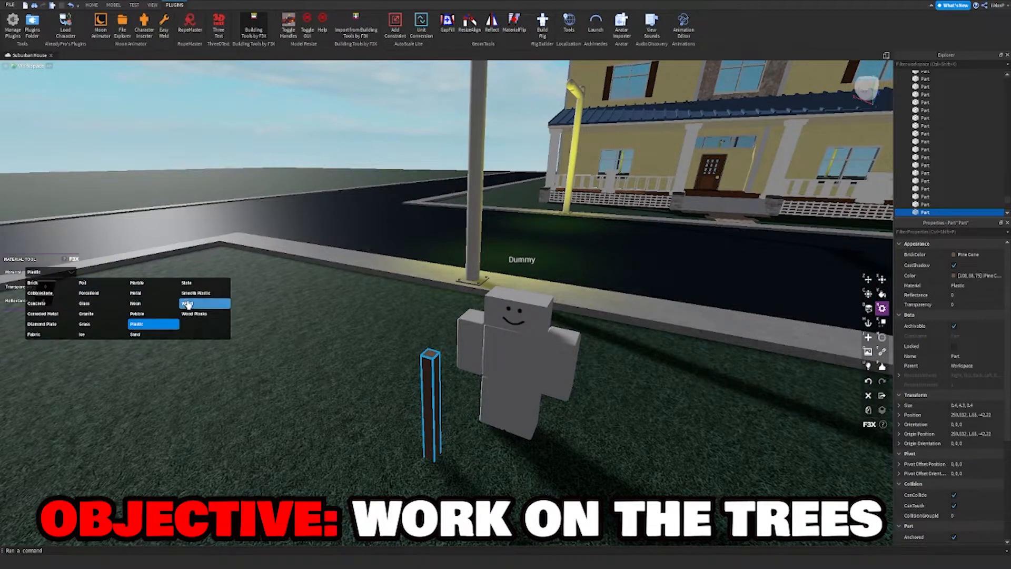
{"action": "left_click", "coordinate": [187, 304]}
{"action": "key", "text": "z"}
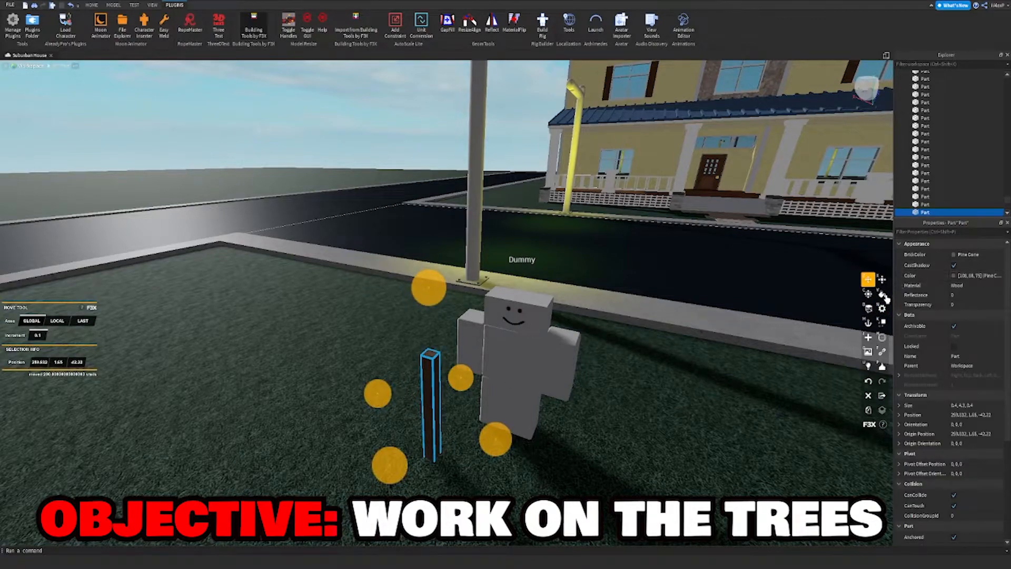
{"action": "left_click", "coordinate": [883, 295]}
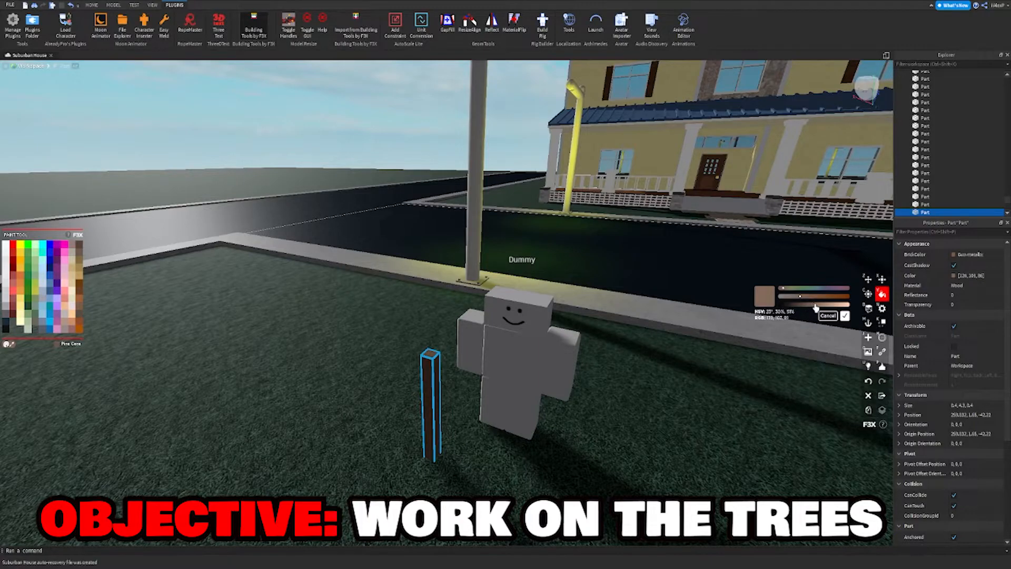
{"action": "left_click", "coordinate": [845, 316]}
Lengthen the wooden trunk upward to roughly the dummy's height.
{"action": "key", "text": "x"}
{"action": "left_click", "coordinate": [466, 325]}
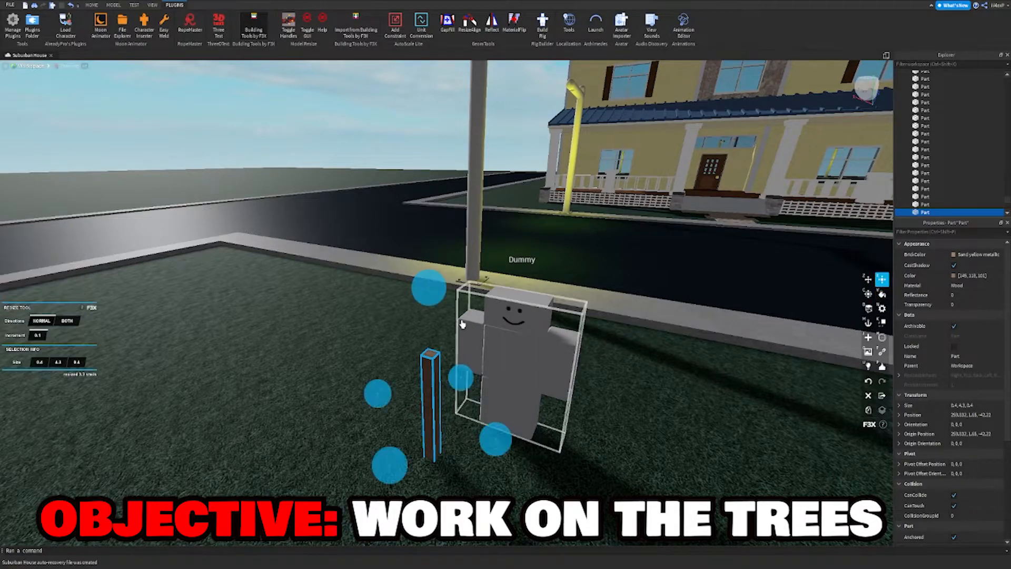
{"action": "key", "text": "s"}
{"action": "left_click", "coordinate": [380, 177]}
{"action": "key", "text": "s"}
{"action": "key", "text": "a"}
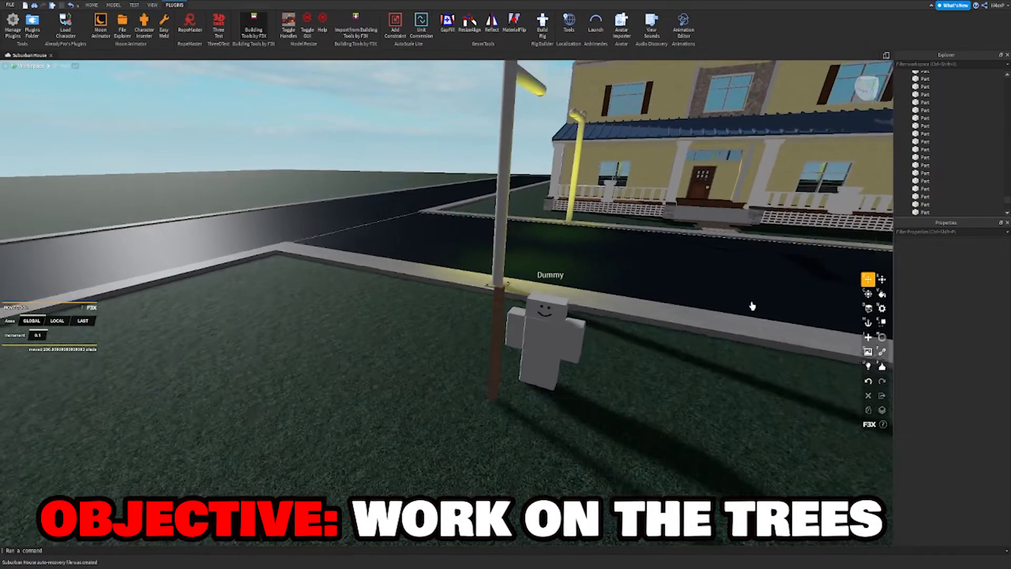
{"action": "key", "text": "d"}
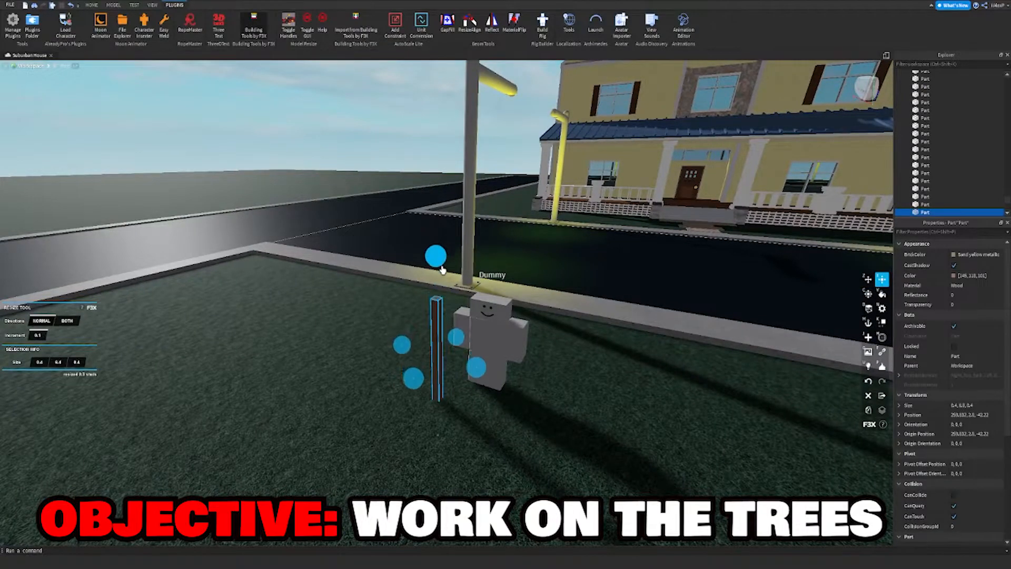
Place a new Moss green block on the grass beside the dummy and give it the Grass material.
{"action": "left_click", "coordinate": [497, 468]}
{"action": "key", "text": "x"}
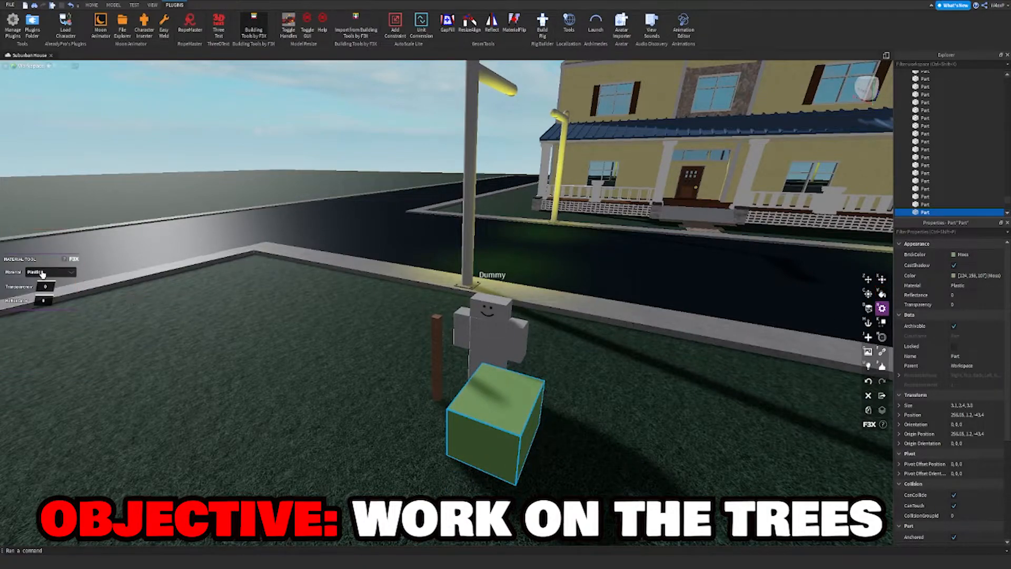
{"action": "left_click", "coordinate": [43, 273]}
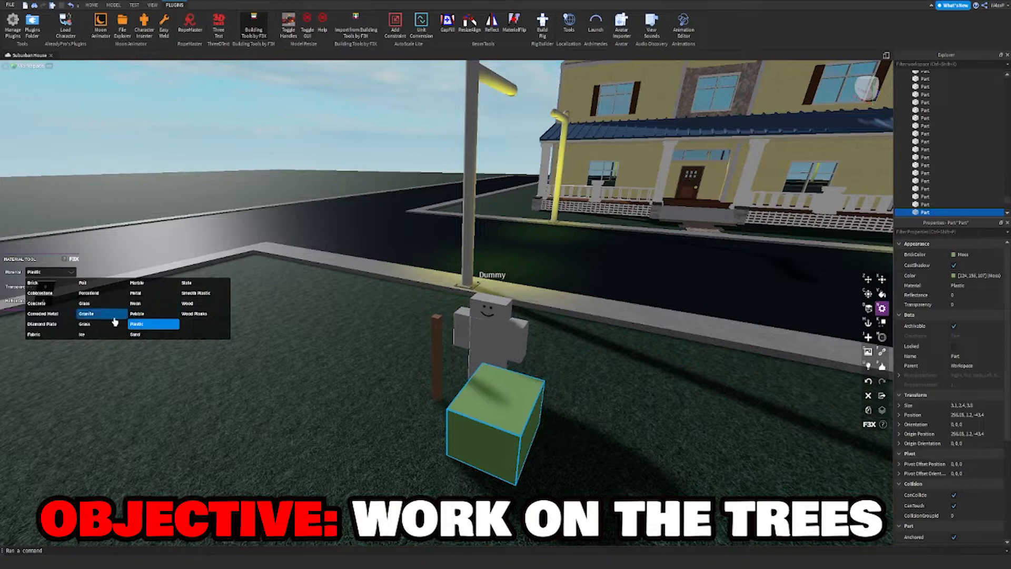
{"action": "left_click", "coordinate": [92, 323]}
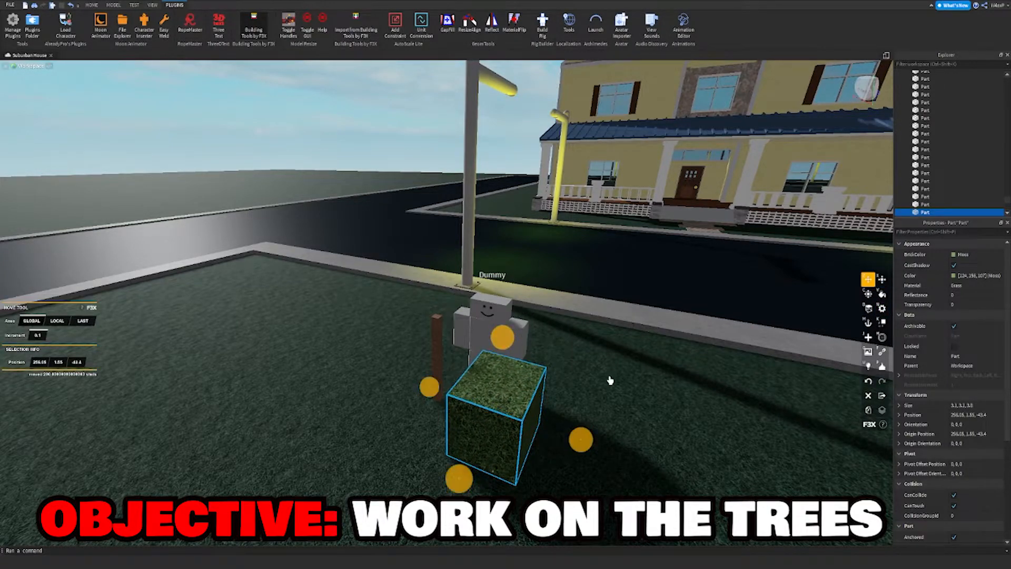
Move the grass block up and over onto the wooden trunk as the tree's foliage.
{"action": "left_click_drag", "start_coordinate": [593, 437], "coordinate": [467, 405]}
{"action": "right_click_drag", "start_coordinate": [467, 404], "coordinate": [468, 408]}
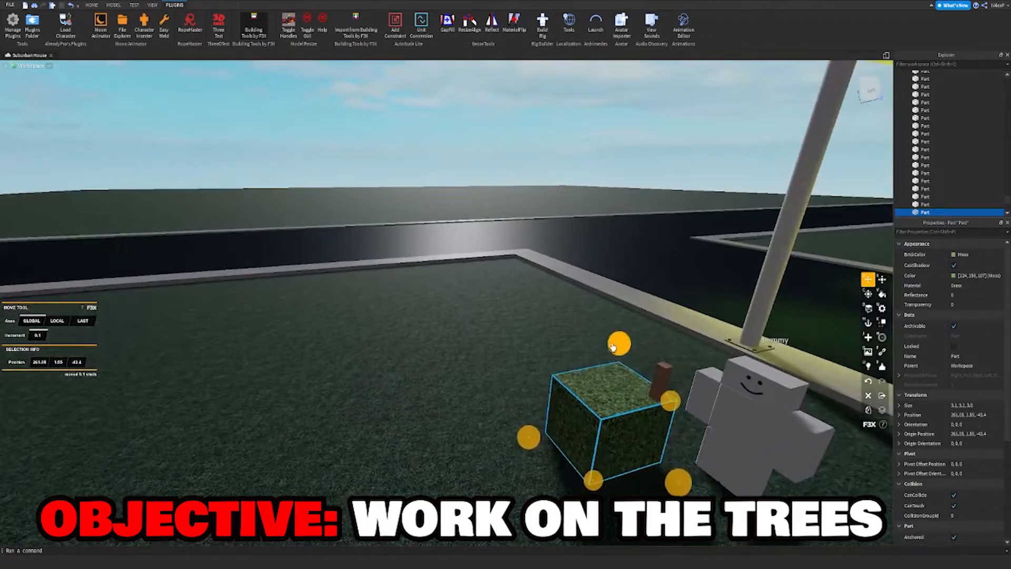
{"action": "left_click_drag", "start_coordinate": [613, 349], "coordinate": [634, 295]}
{"action": "right_click_drag", "start_coordinate": [633, 295], "coordinate": [632, 311]}
{"action": "left_click_drag", "start_coordinate": [535, 338], "coordinate": [566, 335]}
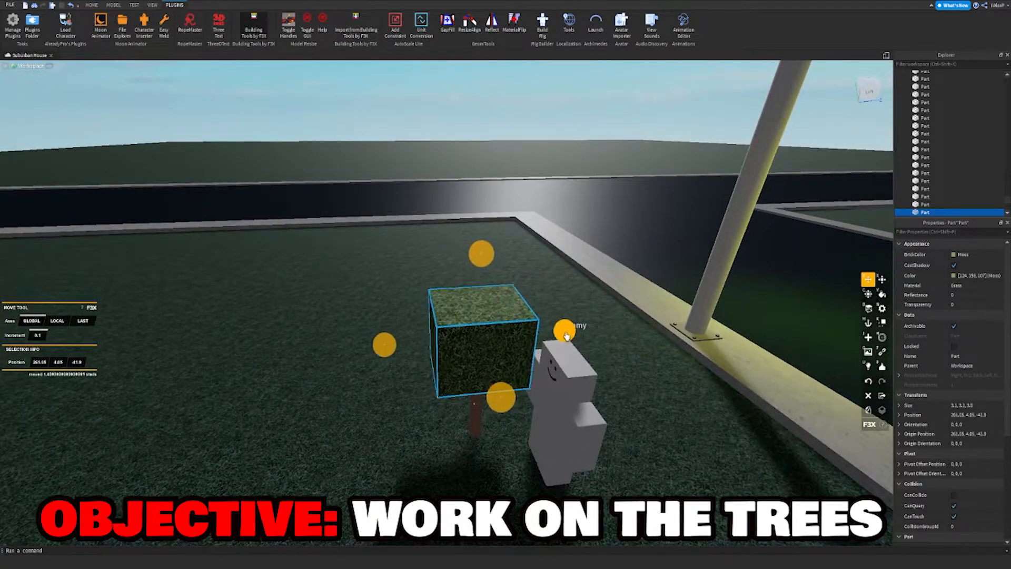
Set the foliage block's depth to 3.7 studs and shift it into line over the trunk.
{"action": "left_click", "coordinate": [582, 410]}
{"action": "left_click_drag", "start_coordinate": [604, 485], "coordinate": [540, 364]}
{"action": "right_click_drag", "start_coordinate": [541, 365], "coordinate": [539, 364]}
{"action": "left_click", "coordinate": [448, 371]}
{"action": "right_click_drag", "start_coordinate": [448, 372], "coordinate": [461, 343]}
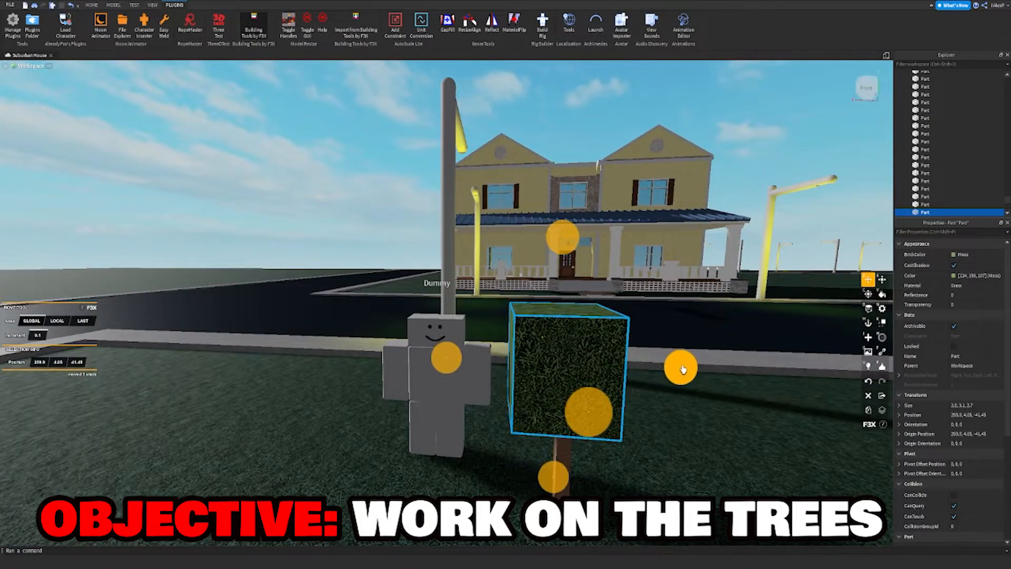
Increase the foliage block's height to 3.7 studs, raise it to the trunk's upper end and centre it there.
{"action": "scroll", "coordinate": [683, 370], "scroll_direction": "down", "scroll_amount": 5}
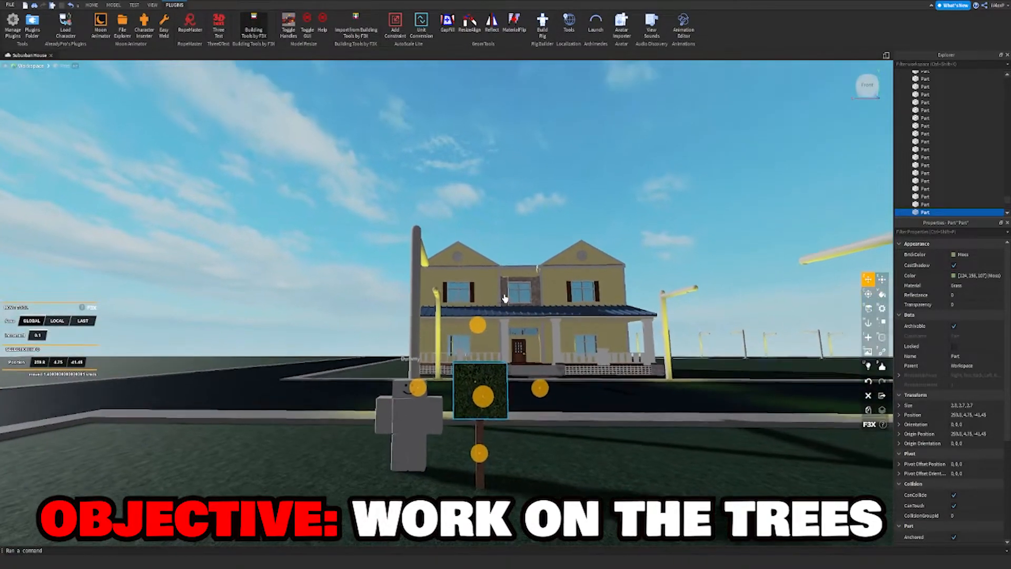
{"action": "scroll", "coordinate": [504, 298], "scroll_direction": "up", "scroll_amount": 8}
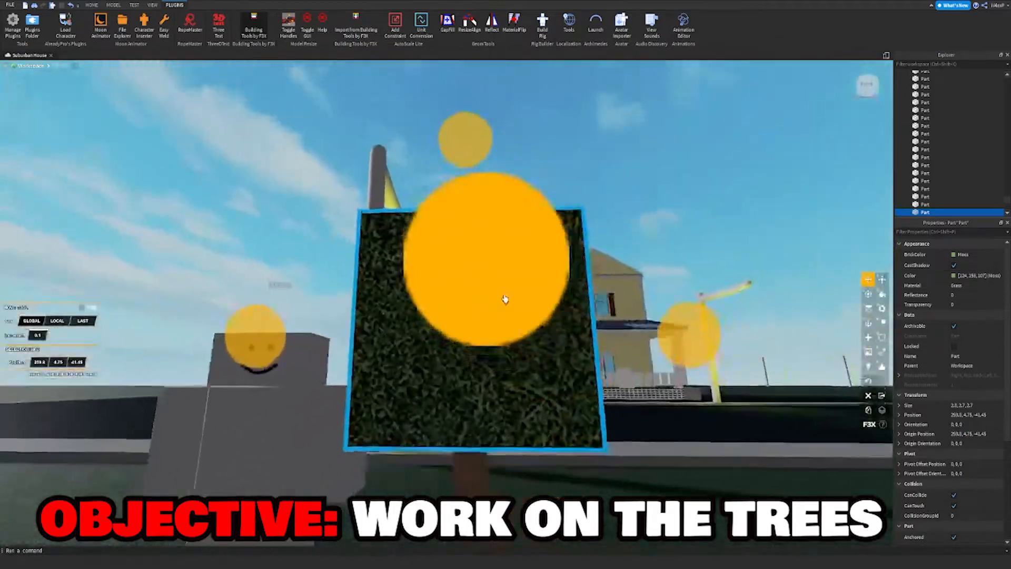
{"action": "right_click_drag", "start_coordinate": [505, 299], "coordinate": [505, 298]}
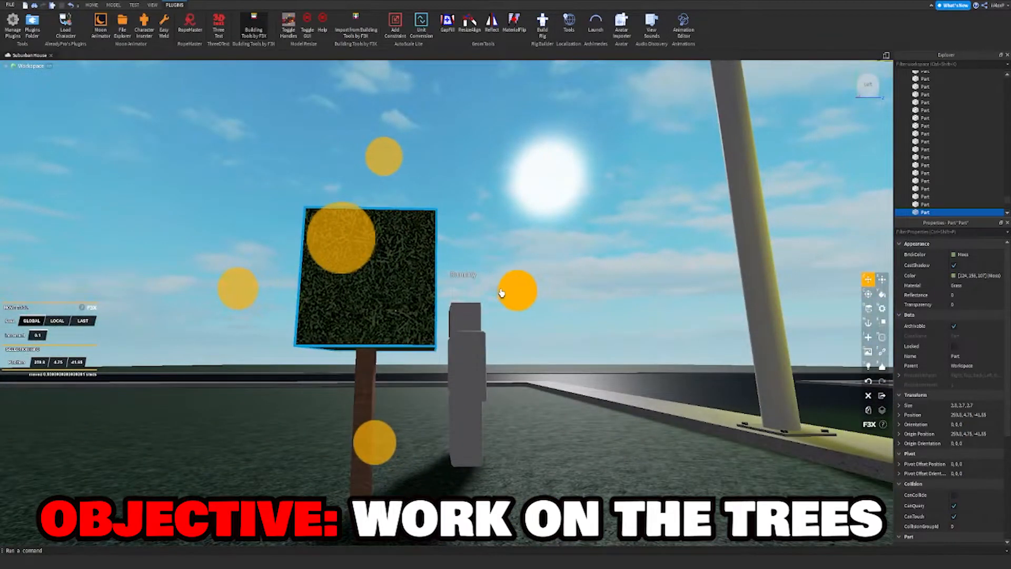
{"action": "left_click_drag", "start_coordinate": [502, 293], "coordinate": [501, 293]}
{"action": "key", "text": "d"}
{"action": "right_click_drag", "start_coordinate": [501, 293], "coordinate": [554, 333]}
{"action": "key", "text": "a"}
{"action": "key", "text": "d"}
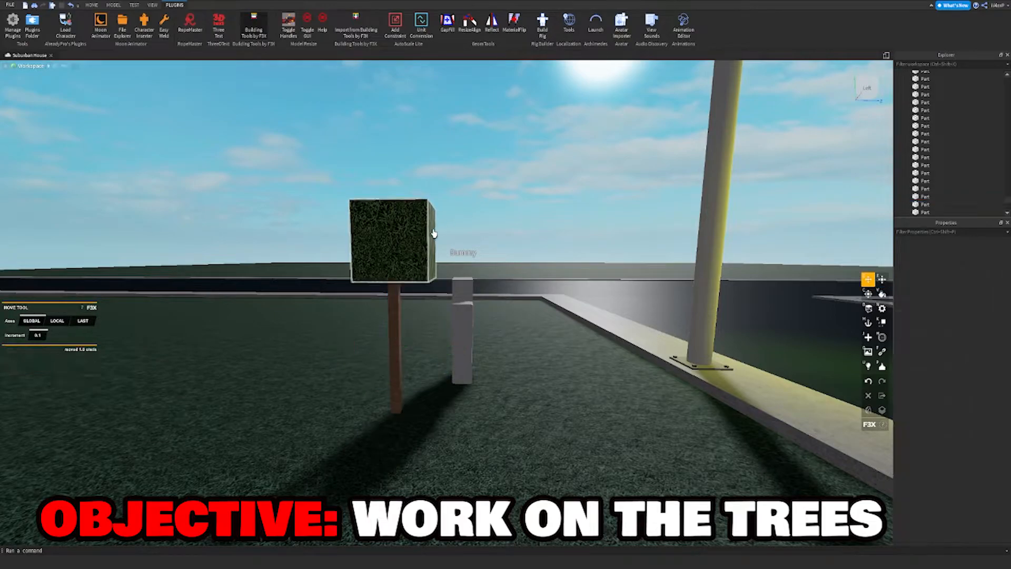
{"action": "key", "text": "z"}
{"action": "right_click_drag", "start_coordinate": [335, 312], "coordinate": [363, 292]}
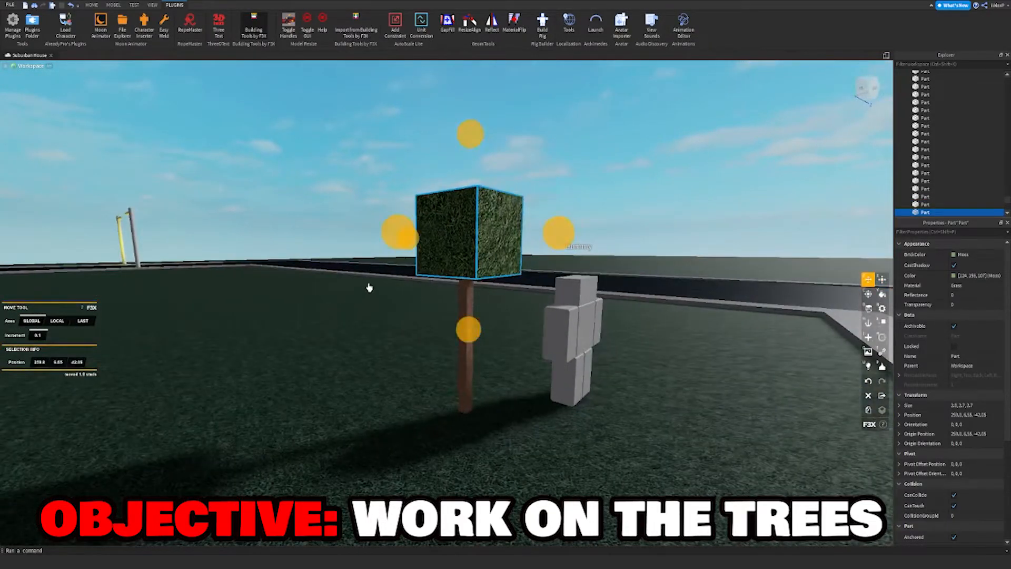
Resize the foliage block to 4.1 by 3.7 by 3.3 studs and recentre it on the trunk.
{"action": "right_click_drag", "start_coordinate": [383, 238], "coordinate": [474, 245]}
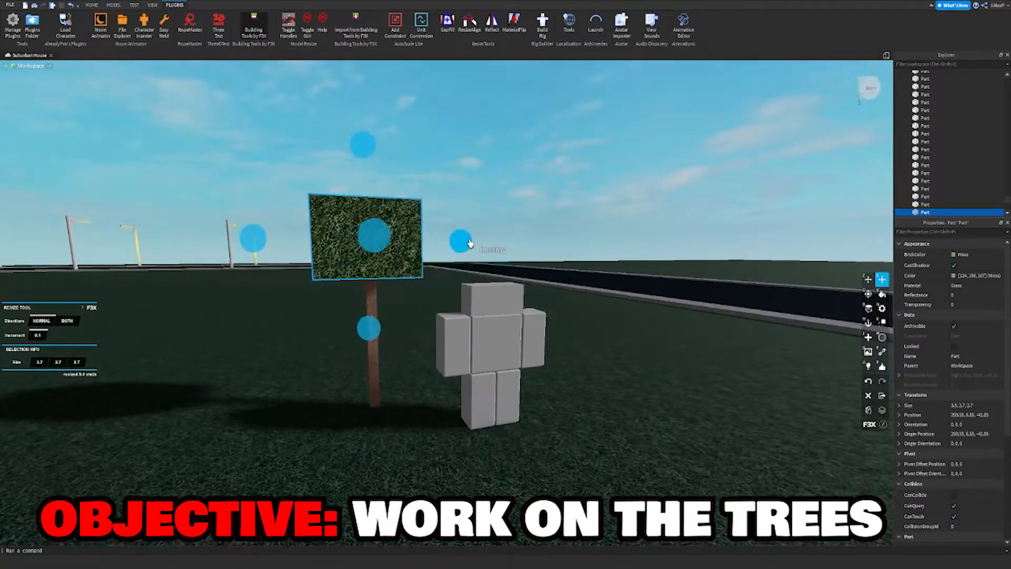
{"action": "left_click_drag", "start_coordinate": [469, 244], "coordinate": [475, 245]}
{"action": "key", "text": "a"}
{"action": "right_click_drag", "start_coordinate": [463, 248], "coordinate": [443, 243]}
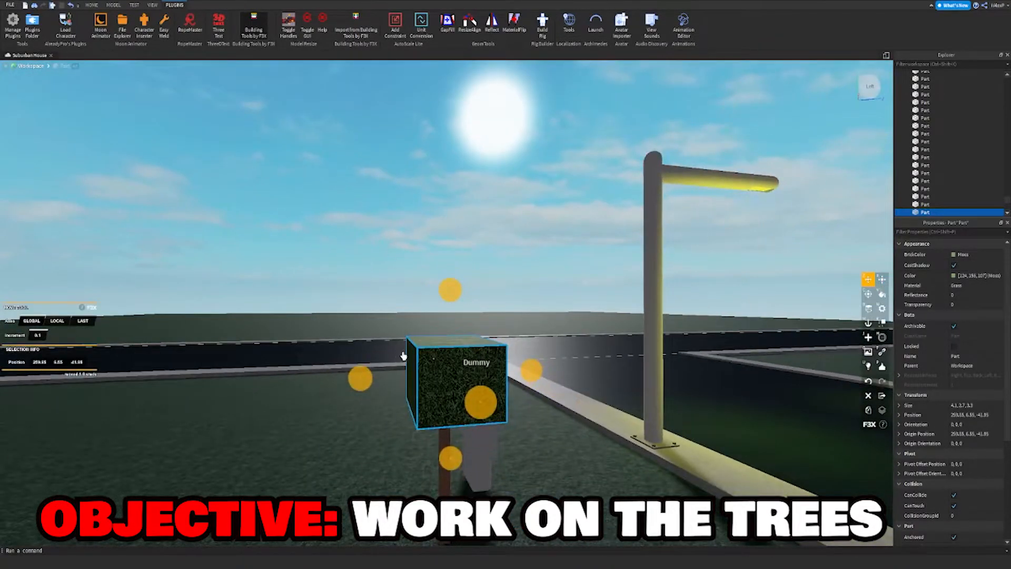
Duplicate the foliage block, tilt the copy 30 degrees and widen it to 5.1 studs in both directions.
{"action": "key", "text": "c"}
{"action": "left_click_drag", "start_coordinate": [330, 379], "coordinate": [368, 341]}
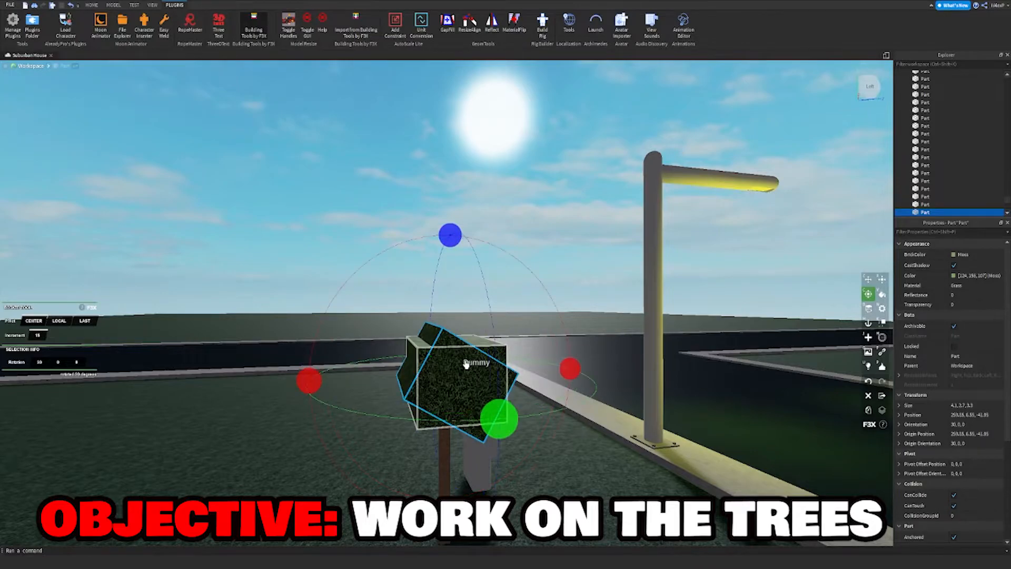
{"action": "right_click_drag", "start_coordinate": [467, 363], "coordinate": [264, 365]}
{"action": "key", "text": "x"}
{"action": "left_click_drag", "start_coordinate": [432, 333], "coordinate": [444, 329]}
{"action": "right_click_drag", "start_coordinate": [445, 330], "coordinate": [545, 345]}
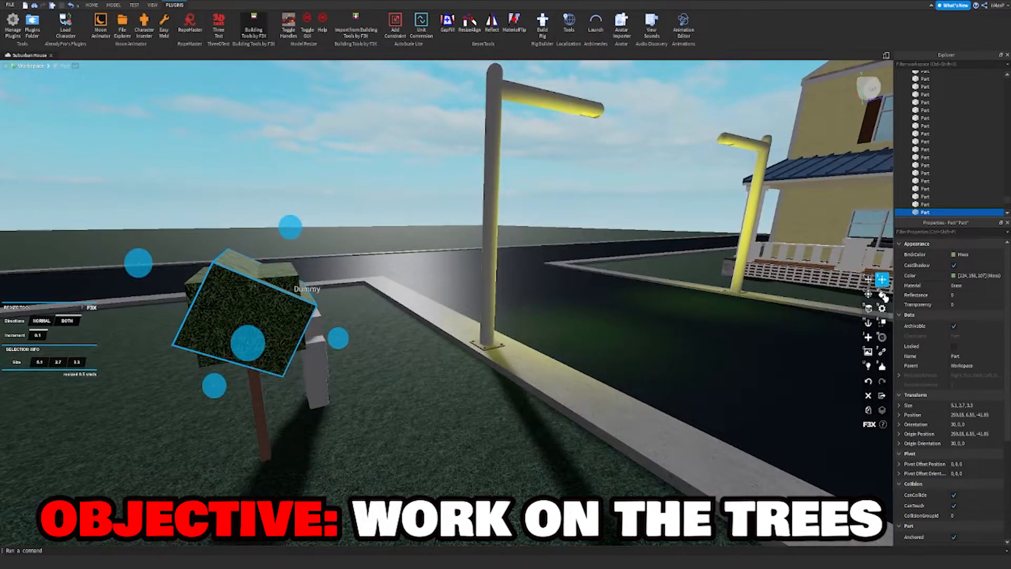
Paint the tilted foliage block a custom darker green of RGB 100, 126, 86.
{"action": "left_click", "coordinate": [883, 295]}
{"action": "left_click", "coordinate": [11, 345]}
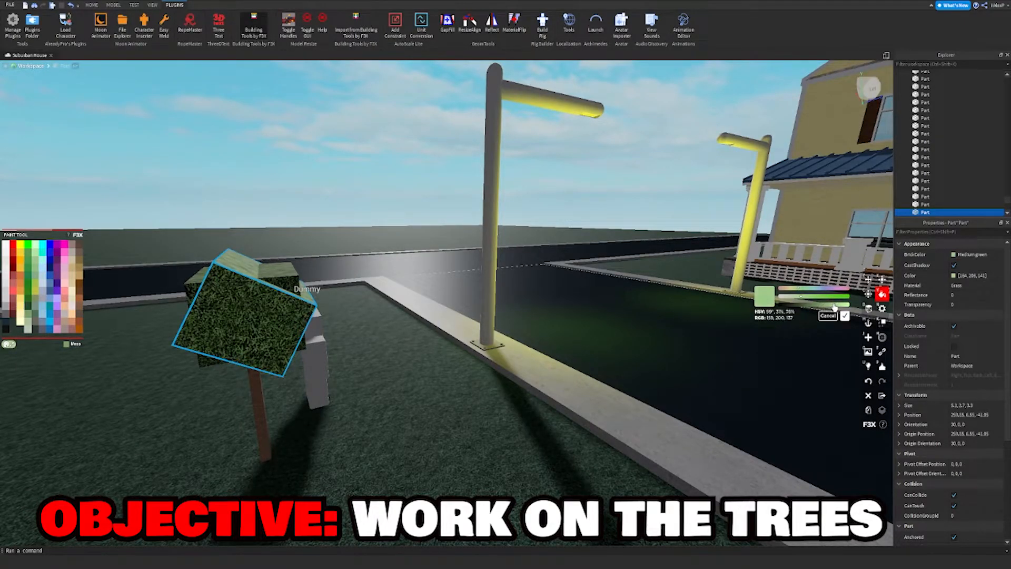
{"action": "left_click_drag", "start_coordinate": [835, 308], "coordinate": [818, 308]}
{"action": "key", "text": "z"}
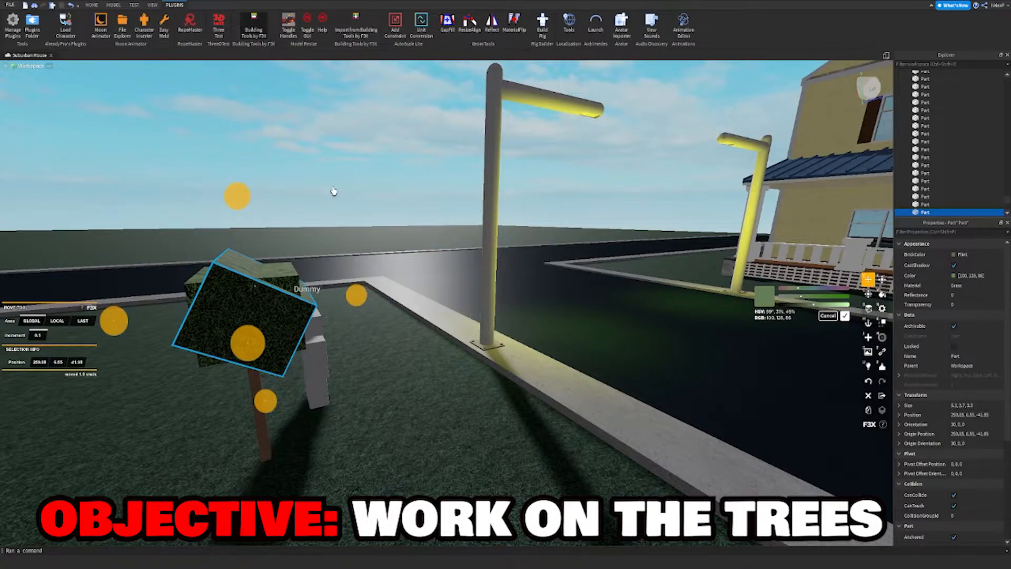
{"action": "left_click", "coordinate": [334, 191]}
Duplicate both foliage blocks, rotate the copies 45 degrees around the trunk and adjust their size.
{"action": "right_click_drag", "start_coordinate": [334, 192], "coordinate": [361, 259]}
{"action": "left_click", "coordinate": [395, 270]}
{"action": "left_click", "coordinate": [411, 280], "text": "shift"}
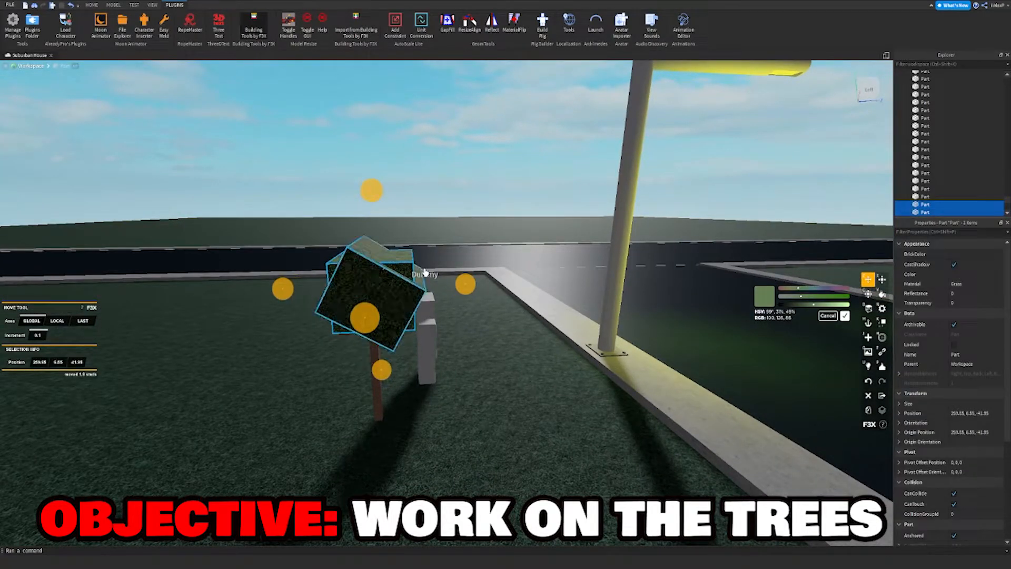
{"action": "key", "text": "c"}
{"action": "left_click_drag", "start_coordinate": [355, 335], "coordinate": [213, 325]}
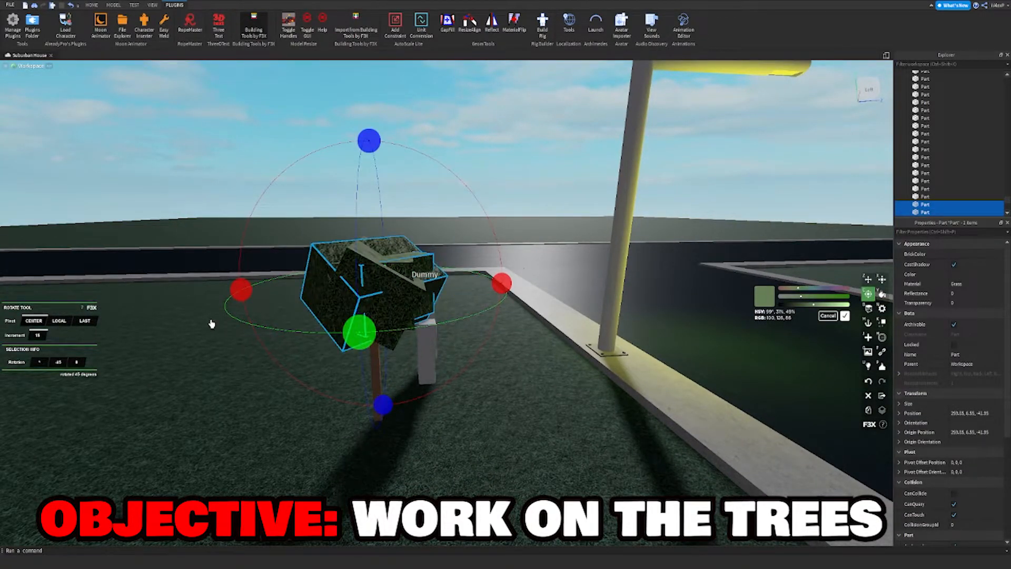
{"action": "key", "text": "x"}
{"action": "left_click_drag", "start_coordinate": [289, 318], "coordinate": [307, 311]}
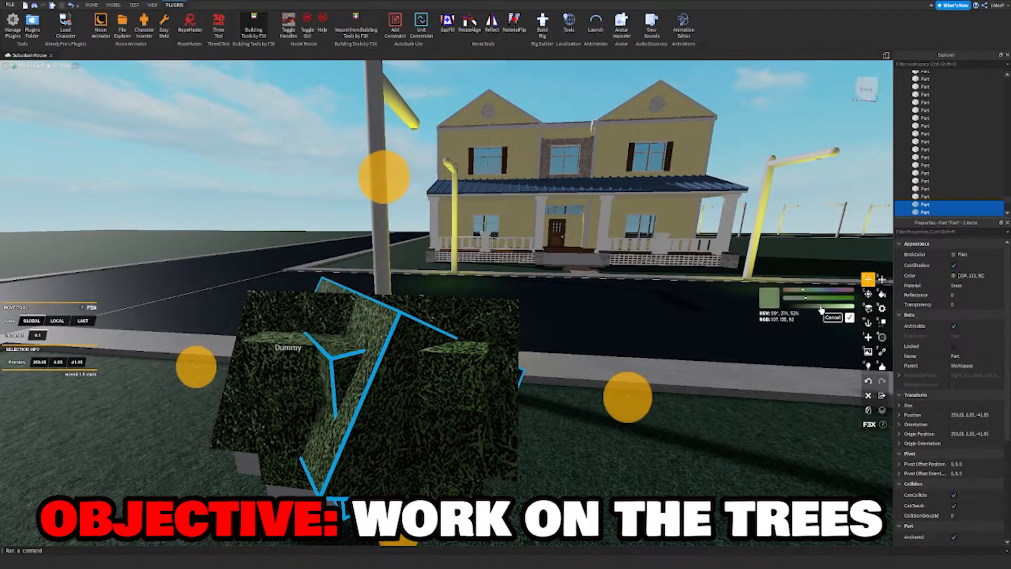
Paint the rotated pair of foliage blocks a lighter green of RGB 120, 152, 104.
{"action": "left_click_drag", "start_coordinate": [825, 308], "coordinate": [825, 308]}
{"action": "scroll", "coordinate": [289, 170], "scroll_direction": "down", "scroll_amount": 2}
{"action": "left_click", "coordinate": [289, 168]}
{"action": "scroll", "coordinate": [447, 289], "scroll_direction": "down", "scroll_amount": 2}
Shrink the tilted dark green foliage block to 3.7 by 3.7 by 3.3 studs and view the whole tree.
{"action": "right_click_drag", "start_coordinate": [447, 289], "coordinate": [448, 290]}
{"action": "left_click", "coordinate": [448, 290]}
{"action": "key", "text": "x"}
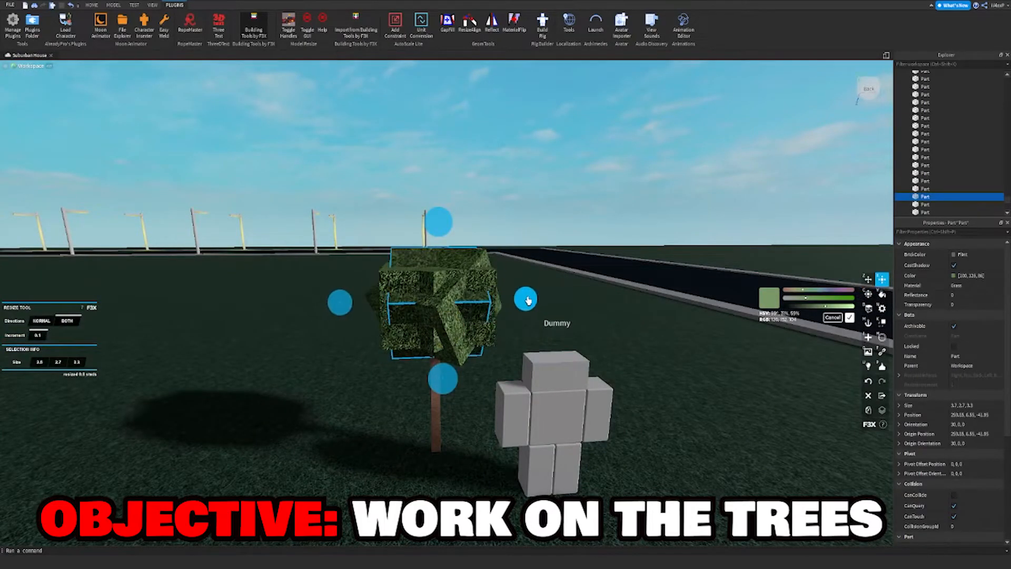
{"action": "key", "text": "z"}
{"action": "scroll", "coordinate": [518, 243], "scroll_direction": "down", "scroll_amount": 4}
{"action": "left_click", "coordinate": [517, 201]}
{"action": "right_click_drag", "start_coordinate": [517, 201], "coordinate": [506, 225]}
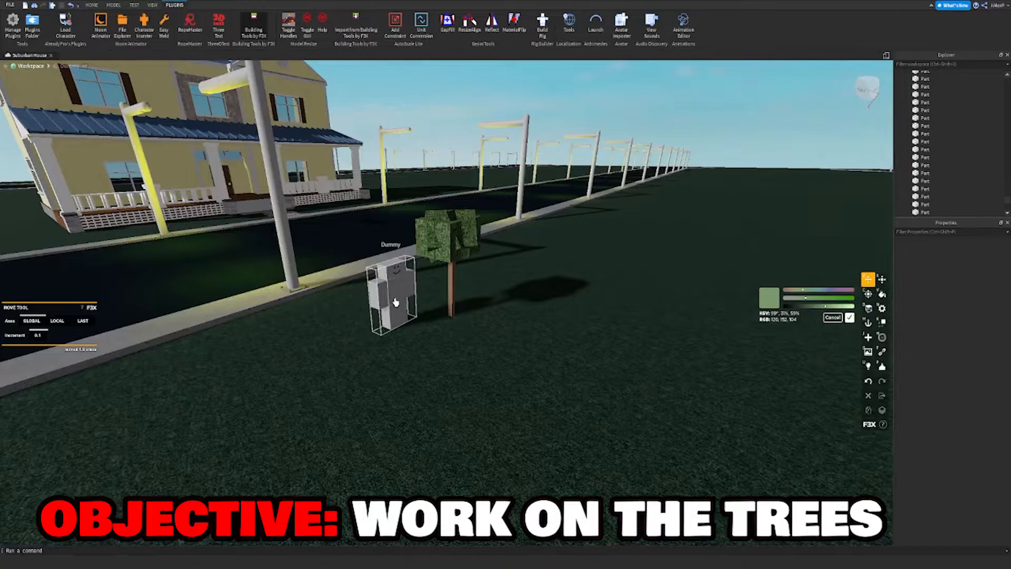
Move the dummy away from the tree toward the street light and compare their proportions.
{"action": "left_click_drag", "start_coordinate": [395, 302], "coordinate": [375, 309]}
{"action": "right_click_drag", "start_coordinate": [374, 309], "coordinate": [377, 310]}
{"action": "right_click_drag", "start_coordinate": [447, 325], "coordinate": [448, 326]}
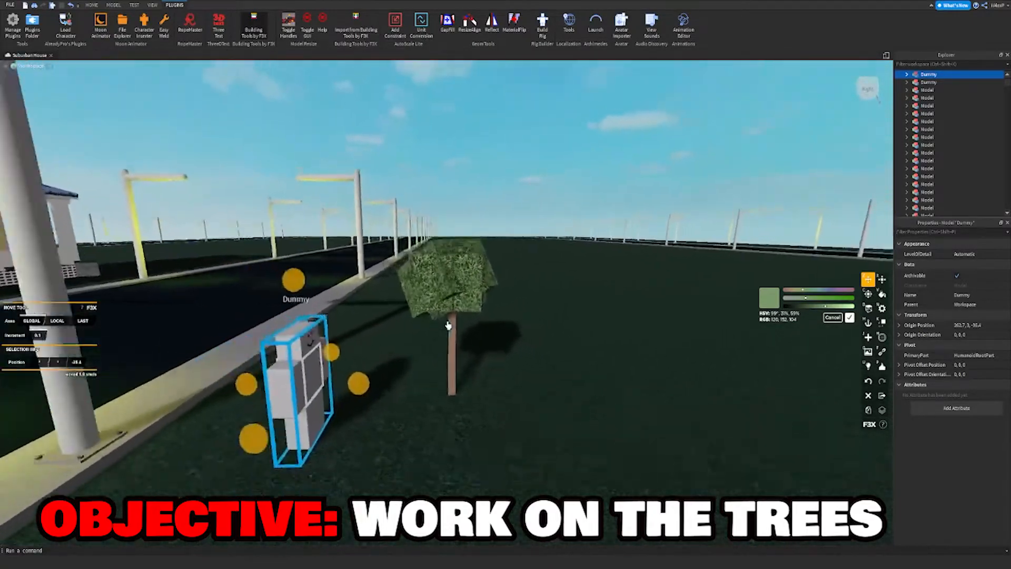
{"action": "scroll", "coordinate": [441, 295], "scroll_direction": "down", "scroll_amount": 2}
{"action": "right_click_drag", "start_coordinate": [440, 285], "coordinate": [440, 285]}
{"action": "scroll", "coordinate": [440, 284], "scroll_direction": "up", "scroll_amount": 3}
{"action": "scroll", "coordinate": [440, 284], "scroll_direction": "down", "scroll_amount": 3}
{"action": "left_click", "coordinate": [408, 202]}
{"action": "scroll", "coordinate": [372, 334], "scroll_direction": "down", "scroll_amount": 4}
{"action": "scroll", "coordinate": [995, 99], "scroll_direction": "down", "scroll_amount": 5}
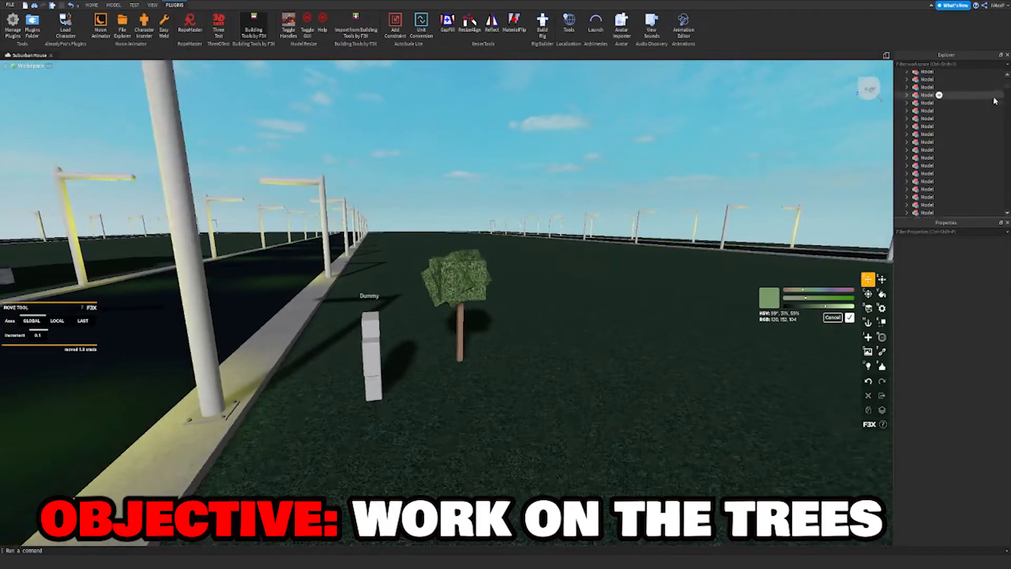
Find the Baseplate among the workspace objects and select it to get its colour value.
{"action": "left_click_drag", "start_coordinate": [1007, 88], "coordinate": [1003, 171]}
{"action": "key", "text": "d"}
{"action": "right_click_drag", "start_coordinate": [717, 237], "coordinate": [717, 237]}
{"action": "key", "text": "w"}
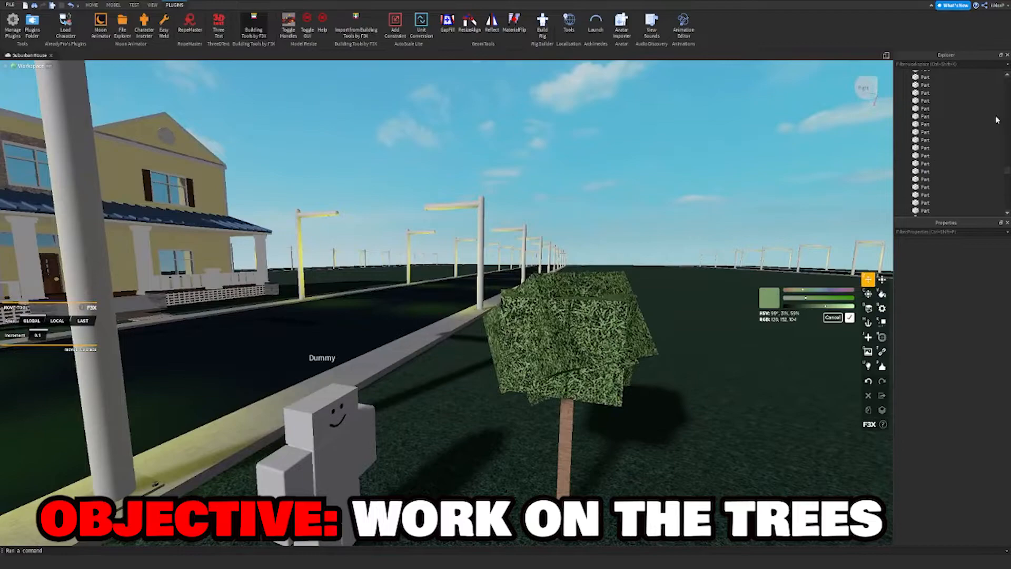
{"action": "left_click_drag", "start_coordinate": [1007, 174], "coordinate": [1005, 205]}
{"action": "scroll", "coordinate": [999, 205], "scroll_direction": "down", "scroll_amount": 2}
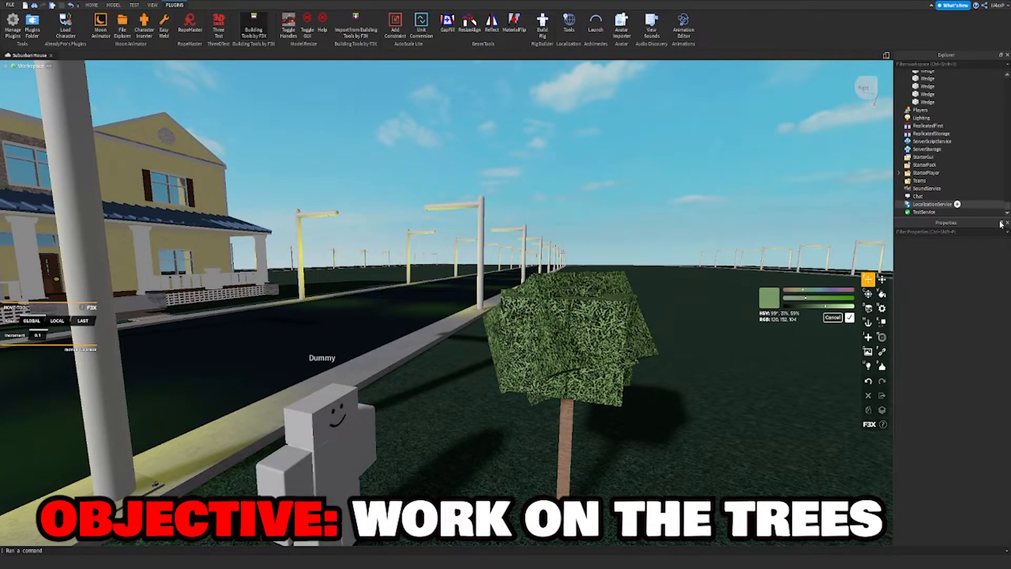
{"action": "scroll", "coordinate": [990, 186], "scroll_direction": "up", "scroll_amount": 5}
{"action": "mouse_move", "coordinate": [1005, 125]}
{"action": "left_mouse_down"}
{"action": "mouse_move", "coordinate": [992, 101]}
{"action": "mouse_move", "coordinate": [989, 116]}
{"action": "left_mouse_up"}
{"action": "scroll", "coordinate": [994, 108], "scroll_direction": "down", "scroll_amount": 1}
{"action": "left_click", "coordinate": [942, 112]}
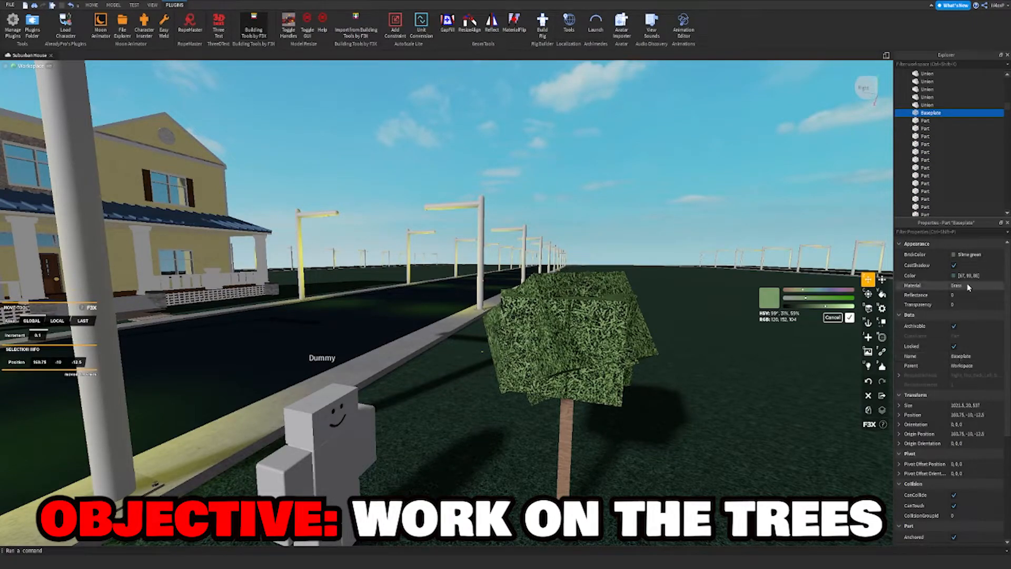
Give the front foliage block and the tilted, rotated one the Baseplate's colour of 87, 99, 86.
{"action": "left_click", "coordinate": [563, 343]}
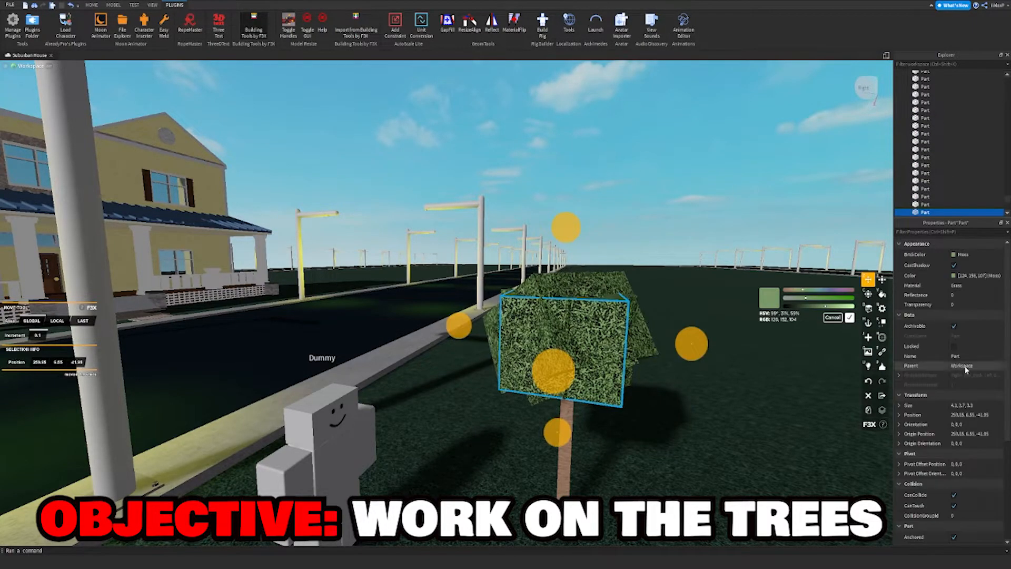
{"action": "type", "text": "67, 89, 66"}
{"action": "key", "text": "Return"}
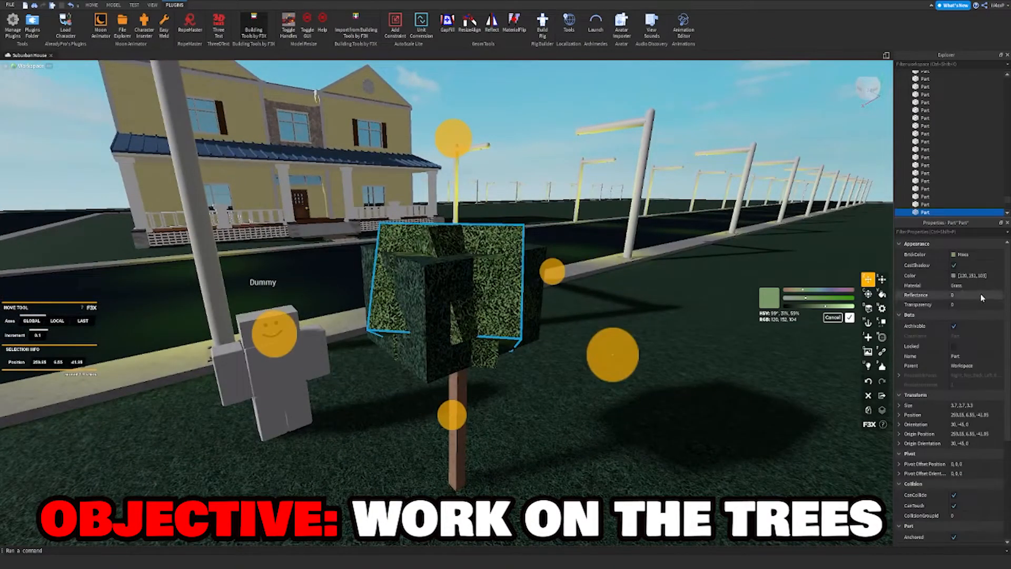
{"action": "type", "text": "87, 99, 86"}
{"action": "key", "text": "Return"}
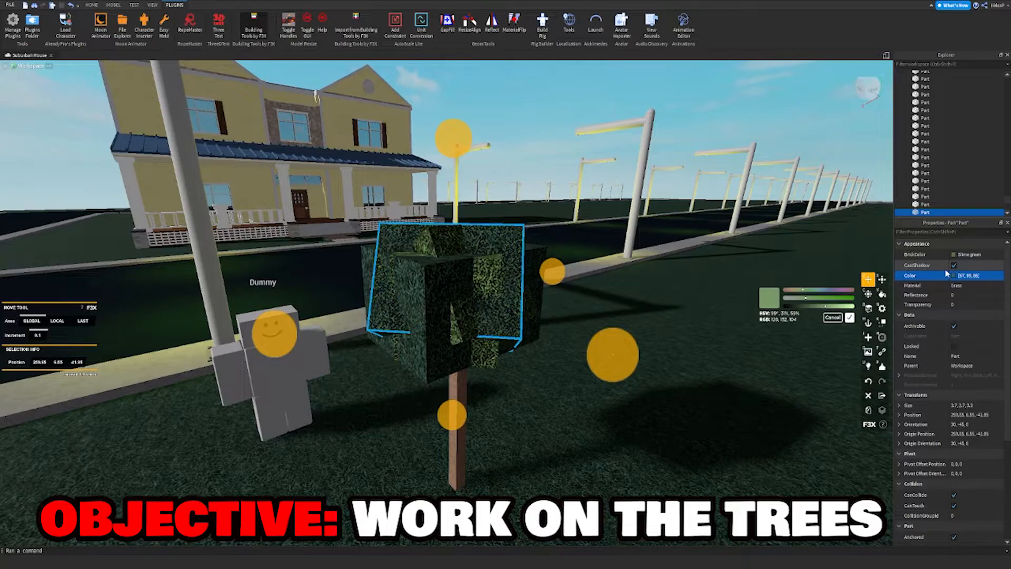
Select the untilted light green foliage block turned 45 degrees and raise it 0.2 studs.
{"action": "left_click", "coordinate": [647, 105]}
{"action": "key", "text": "s"}
{"action": "right_click_drag", "start_coordinate": [649, 104], "coordinate": [650, 104]}
{"action": "key", "text": "w"}
{"action": "left_click", "coordinate": [660, 304]}
{"action": "key", "text": "w"}
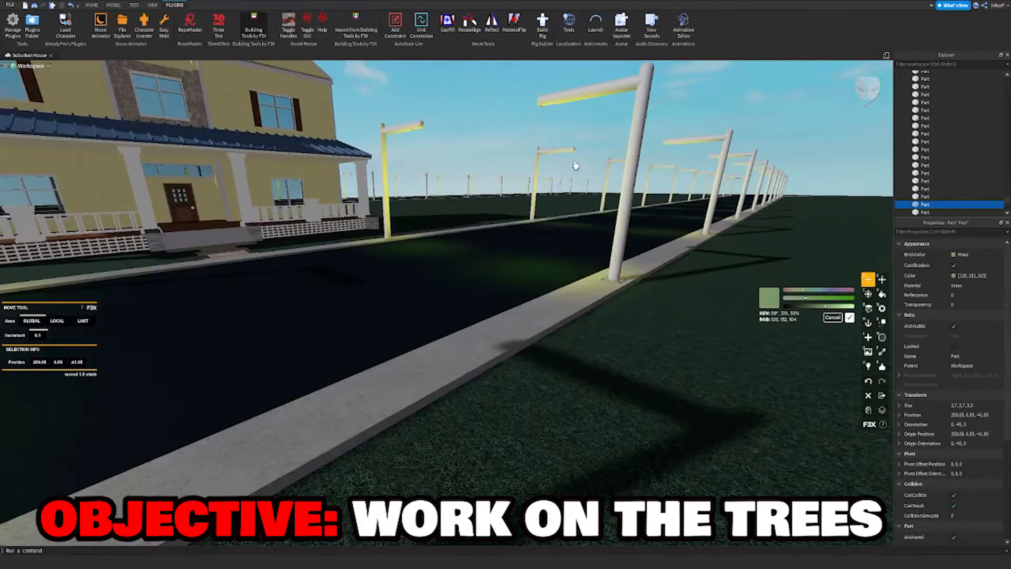
{"action": "key", "text": "s"}
{"action": "right_click_drag", "start_coordinate": [580, 162], "coordinate": [580, 163]}
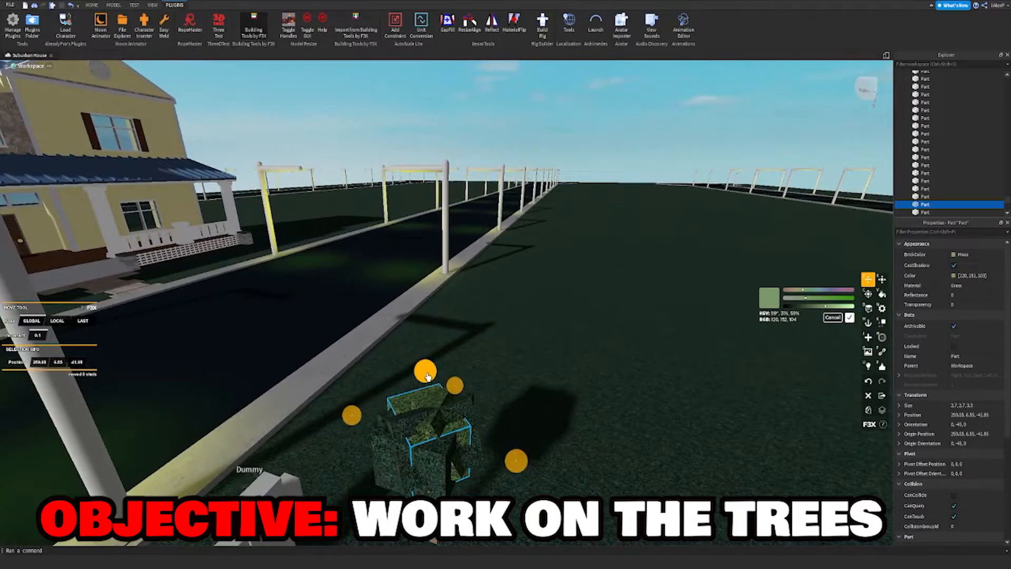
{"action": "key", "text": "s"}
{"action": "right_click_drag", "start_coordinate": [446, 362], "coordinate": [446, 362]}
{"action": "key", "text": "w"}
{"action": "key", "text": "s"}
{"action": "left_click", "coordinate": [566, 134]}
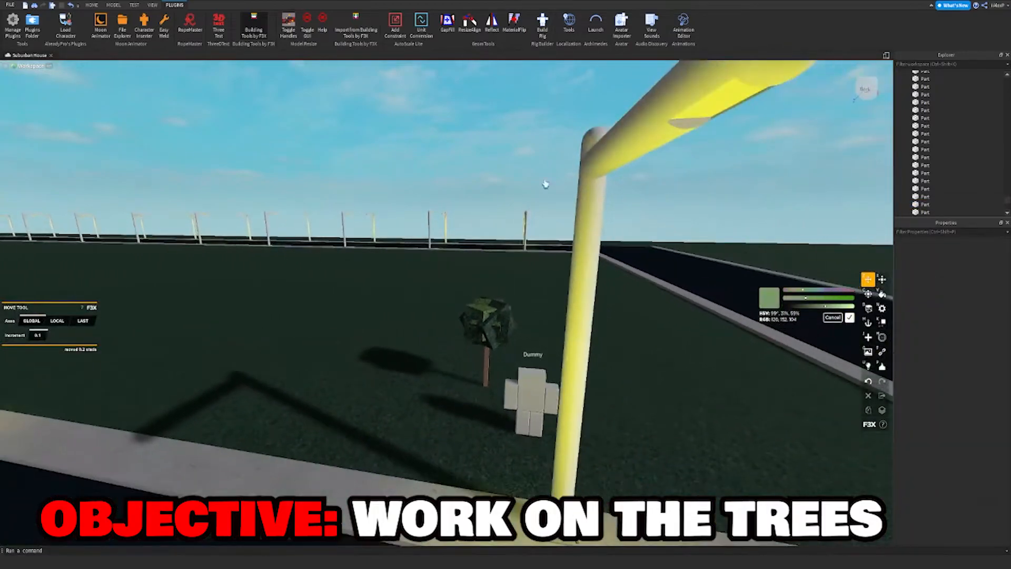
{"action": "key", "text": "w"}
{"action": "left_click_drag", "start_coordinate": [445, 279], "coordinate": [531, 412], "text": "shift"}
{"action": "right_click_drag", "start_coordinate": [531, 411], "coordinate": [530, 412]}
{"action": "key", "text": "w"}
{"action": "left_click_drag", "start_coordinate": [530, 412], "coordinate": [569, 133], "text": "shift"}
{"action": "key", "text": "w"}
{"action": "right_click_drag", "start_coordinate": [568, 133], "coordinate": [544, 135]}
{"action": "key", "text": "s"}
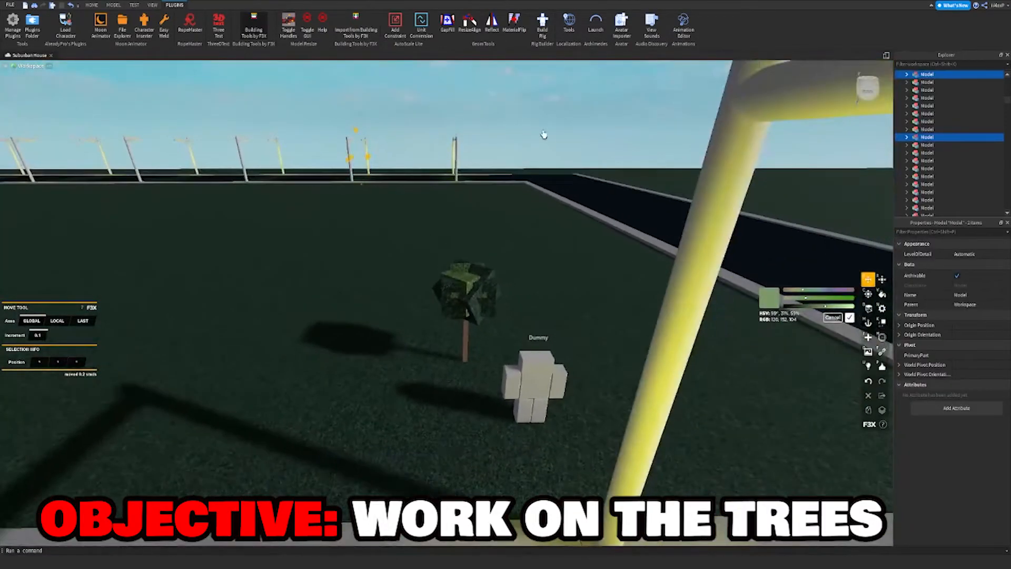
{"action": "left_click", "coordinate": [544, 136]}
Select all five parts of the tree, duplicate them and move the copy beside the original tree.
{"action": "left_click_drag", "start_coordinate": [422, 237], "coordinate": [505, 371], "text": "shift"}
{"action": "key", "text": "ctrl+d"}
{"action": "left_click_drag", "start_coordinate": [523, 322], "coordinate": [448, 339]}
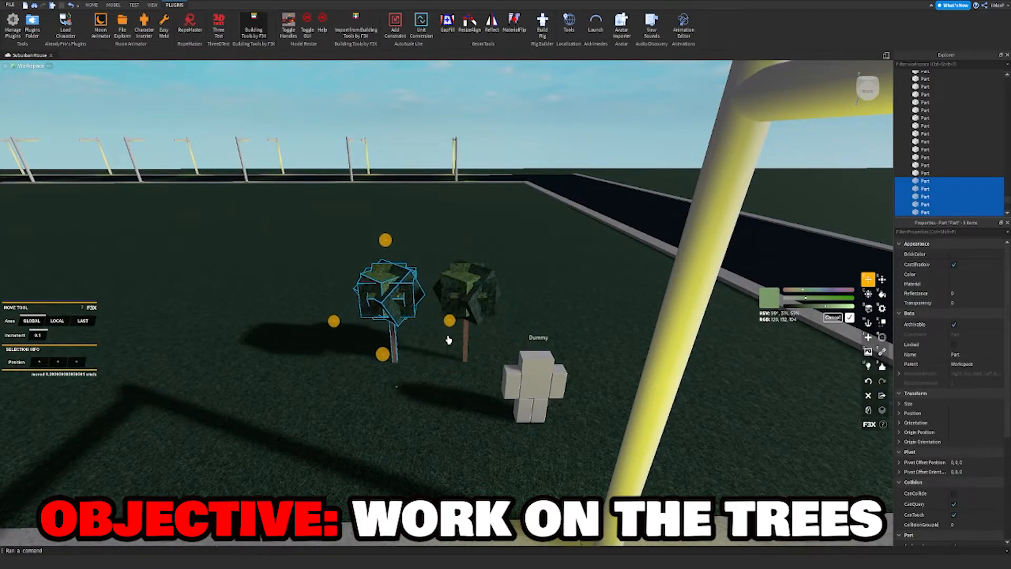
Scale the copied tree down to about 30% of the original tree's height.
{"action": "key", "text": "x"}
{"action": "left_click", "coordinate": [255, 29]}
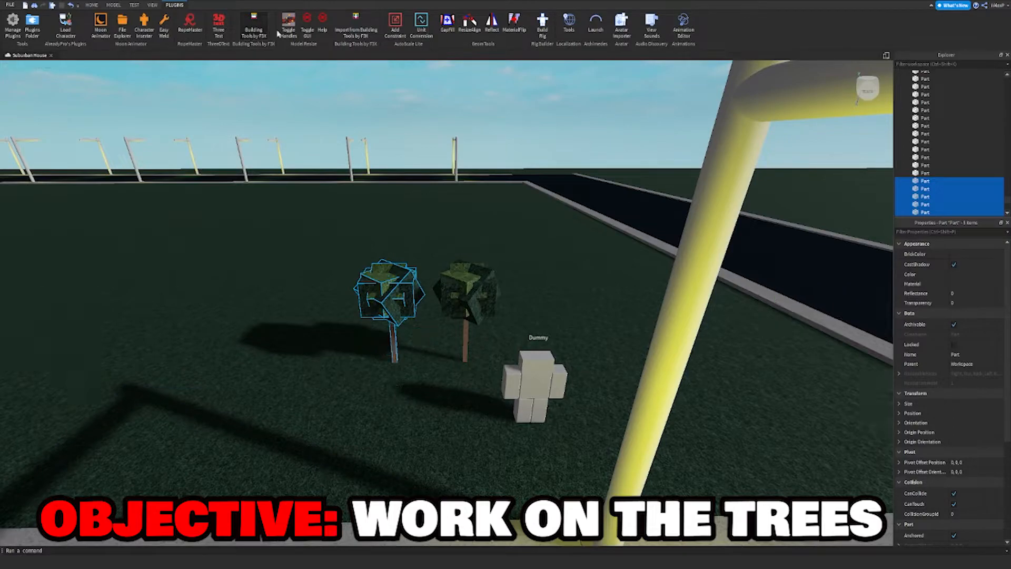
{"action": "left_click_drag", "start_coordinate": [385, 242], "coordinate": [390, 313]}
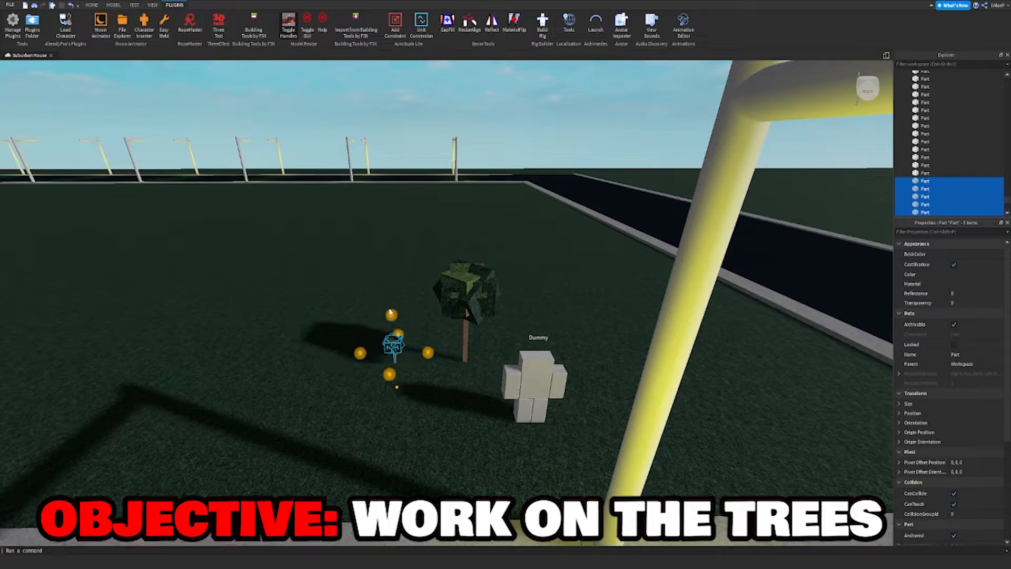
{"action": "left_click", "coordinate": [257, 28]}
{"action": "key", "text": "z"}
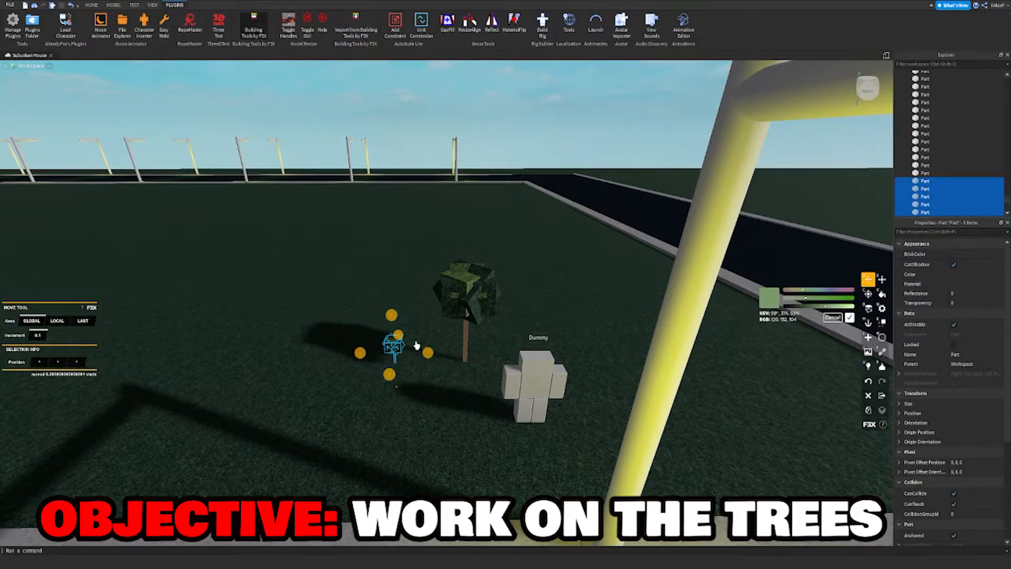
Group the full-size tree and the small tree each into its own model, and select the small one.
{"action": "left_click", "coordinate": [469, 296]}
{"action": "left_click_drag", "start_coordinate": [406, 254], "coordinate": [504, 385]}
{"action": "key", "text": "ctrl+g"}
{"action": "left_click", "coordinate": [401, 348]}
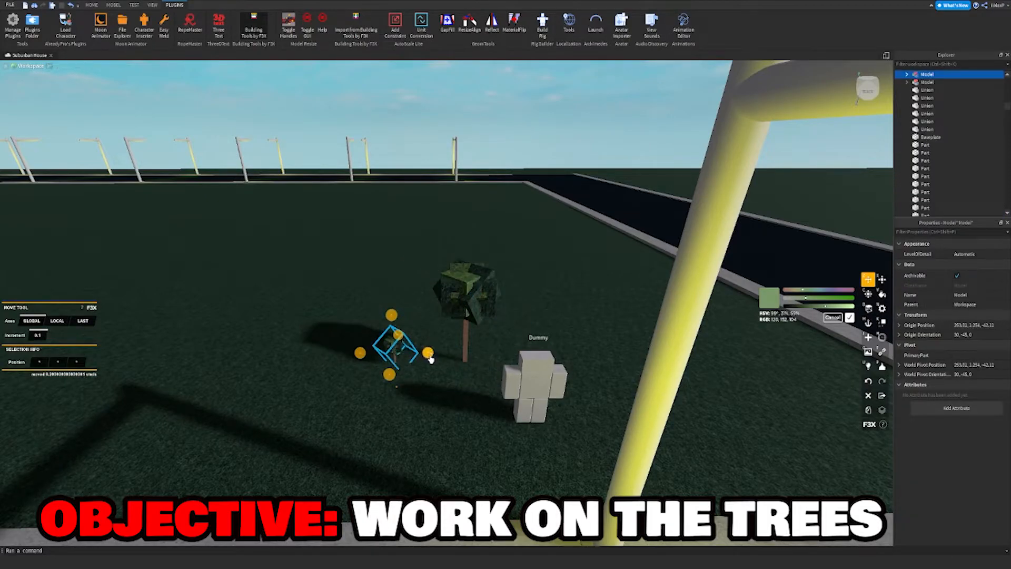
Tilt the small tree and position it against the large tree's trunk so it forms a side branch.
{"action": "key", "text": "f"}
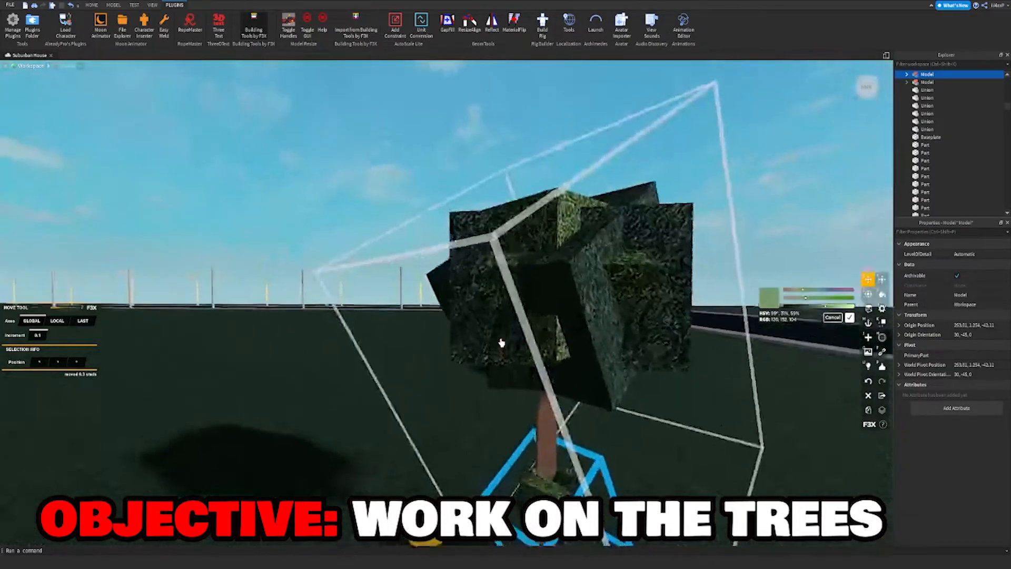
{"action": "key", "text": "c"}
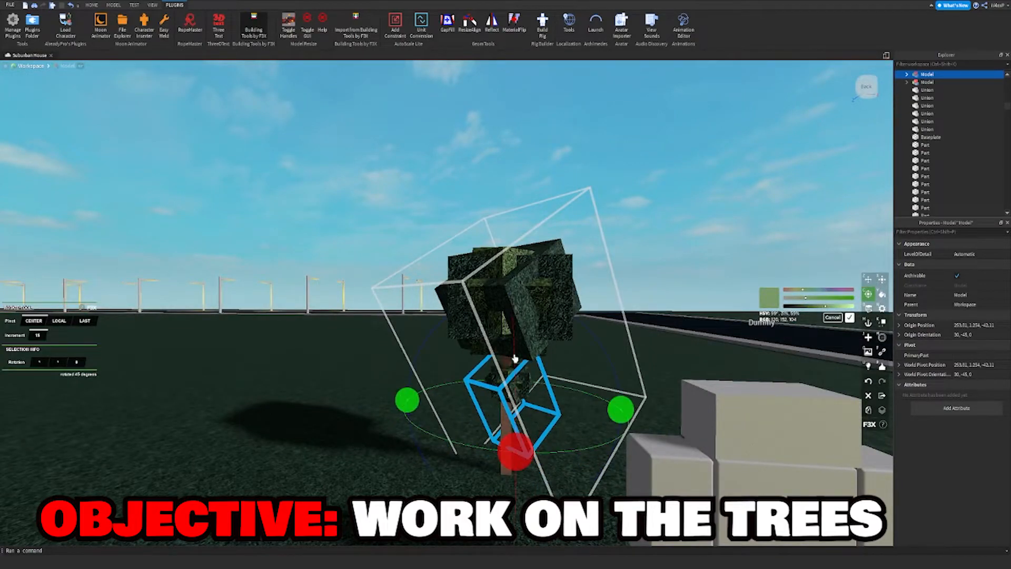
{"action": "key", "text": "d"}
{"action": "left_click_drag", "start_coordinate": [451, 299], "coordinate": [456, 274]}
{"action": "key", "text": "z"}
{"action": "left_click_drag", "start_coordinate": [535, 372], "coordinate": [554, 373]}
{"action": "left_click_drag", "start_coordinate": [475, 276], "coordinate": [478, 297]}
Duplicate the branch, place the copy turned outward on the opposite side of the trunk, and lower it 1 stud.
{"action": "left_click_drag", "start_coordinate": [559, 392], "coordinate": [267, 375]}
{"action": "key", "text": "c"}
{"action": "key", "text": "z"}
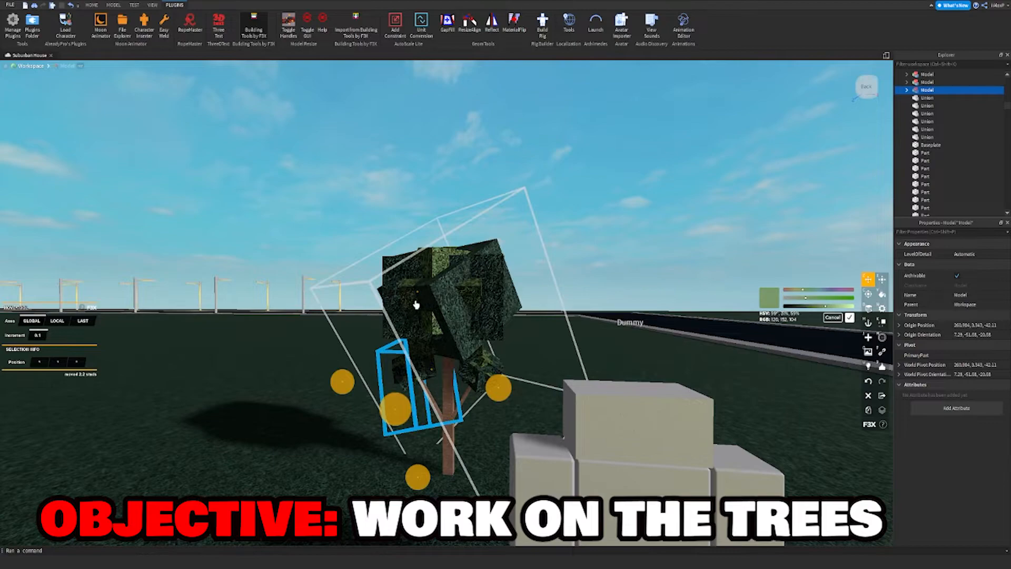
{"action": "left_click_drag", "start_coordinate": [419, 299], "coordinate": [365, 415]}
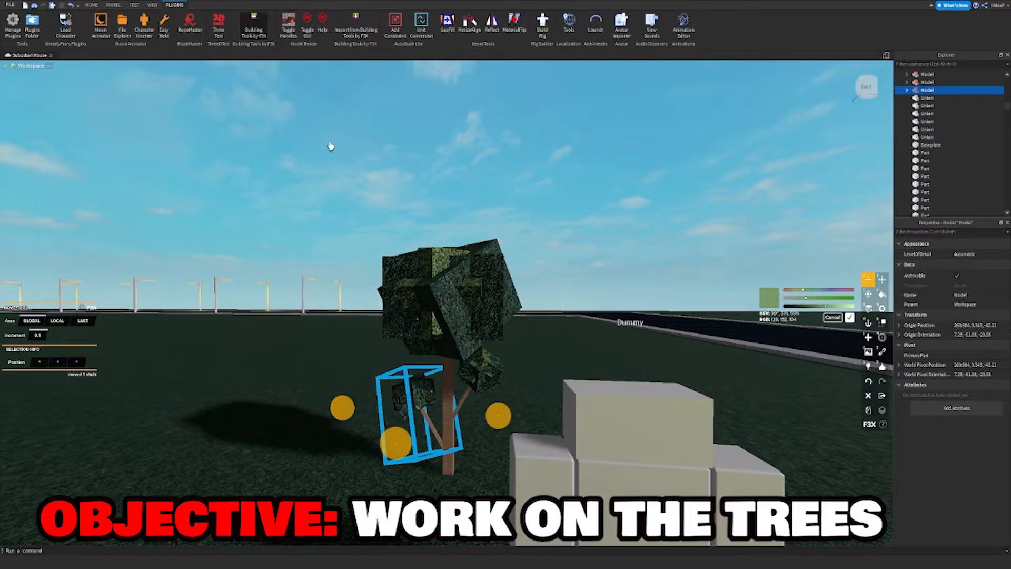
Scale the second branch down and shift it 0.1 studs so it sits against the trunk.
{"action": "left_click", "coordinate": [253, 17]}
{"action": "left_click_drag", "start_coordinate": [334, 405], "coordinate": [345, 404]}
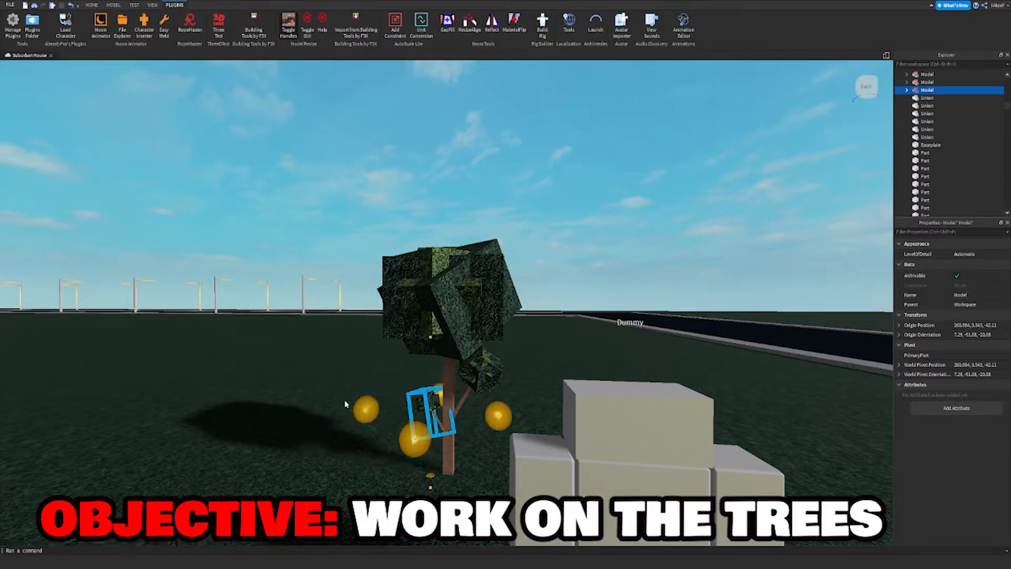
{"action": "left_click", "coordinate": [293, 23]}
{"action": "left_click", "coordinate": [255, 23]}
{"action": "right_click_drag", "start_coordinate": [494, 409], "coordinate": [494, 405]}
{"action": "left_click_drag", "start_coordinate": [514, 326], "coordinate": [516, 322]}
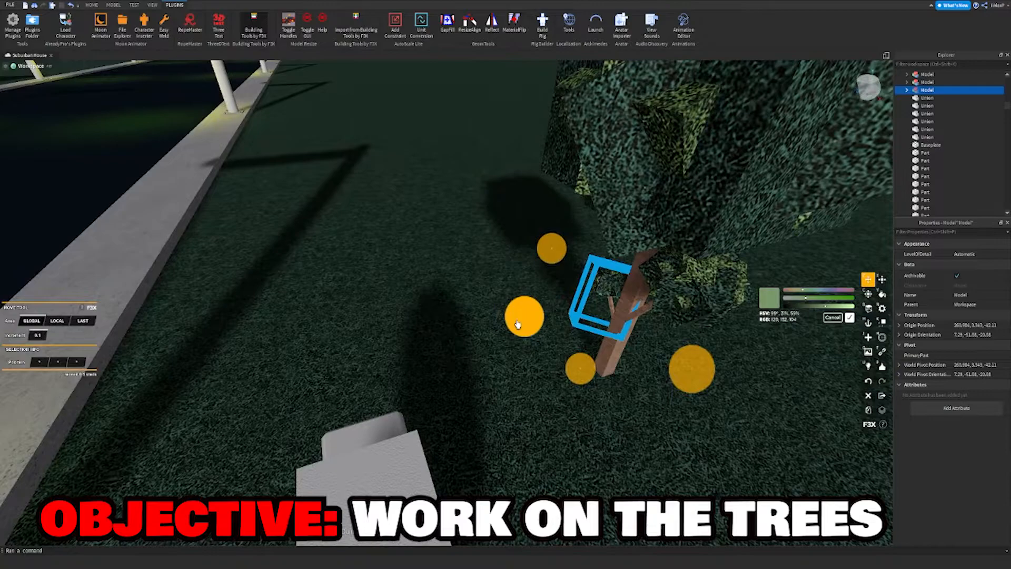
{"action": "right_click_drag", "start_coordinate": [518, 322], "coordinate": [521, 321]}
Select the larger first branch and nudge it sideways to line up with the trunk.
{"action": "left_click", "coordinate": [706, 103]}
{"action": "right_click_drag", "start_coordinate": [587, 385], "coordinate": [588, 388]}
{"action": "scroll", "coordinate": [588, 388], "scroll_direction": "up", "scroll_amount": 5}
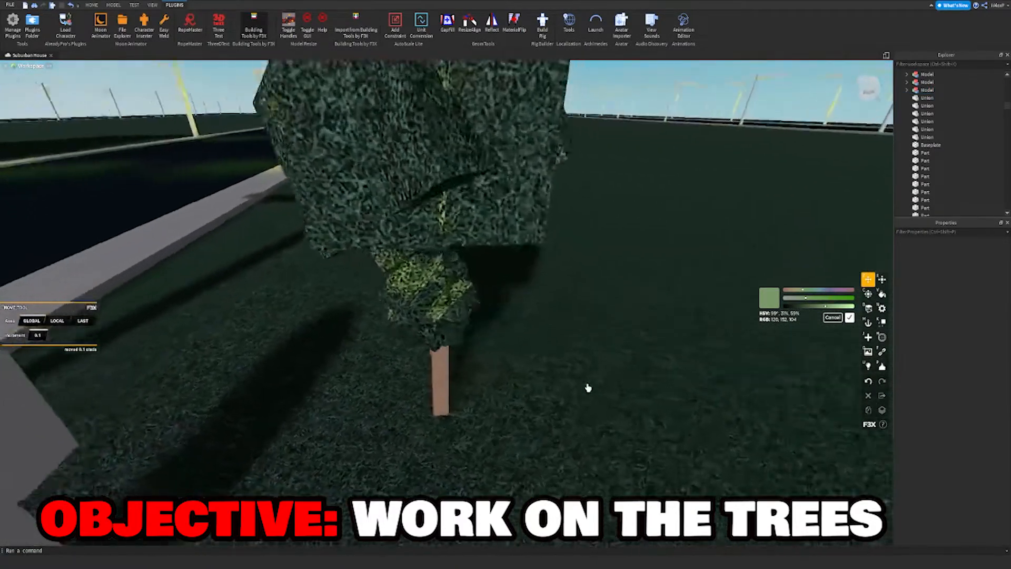
{"action": "left_click", "coordinate": [415, 339]}
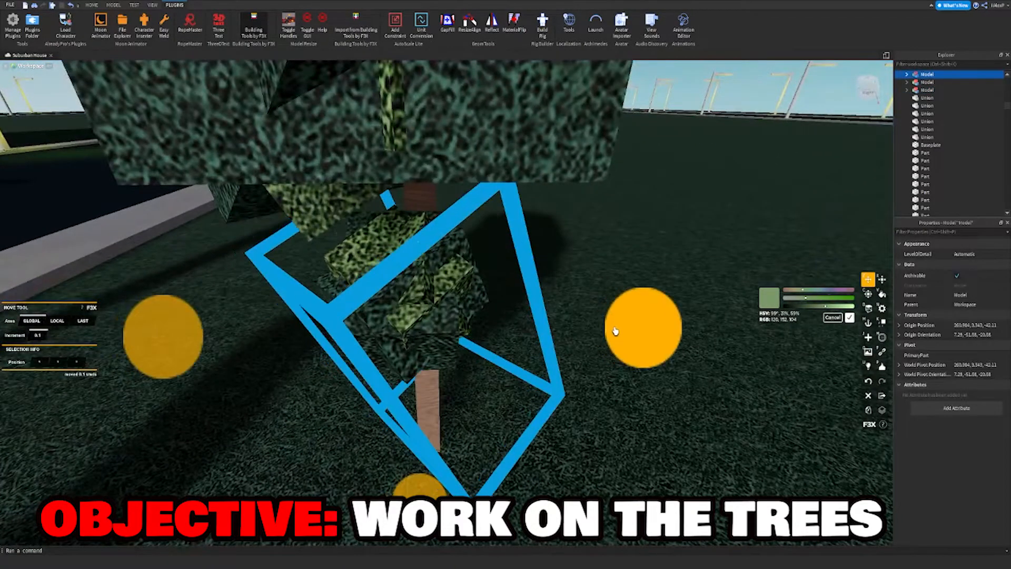
{"action": "left_click_drag", "start_coordinate": [615, 330], "coordinate": [633, 327]}
{"action": "right_click_drag", "start_coordinate": [630, 327], "coordinate": [628, 324]}
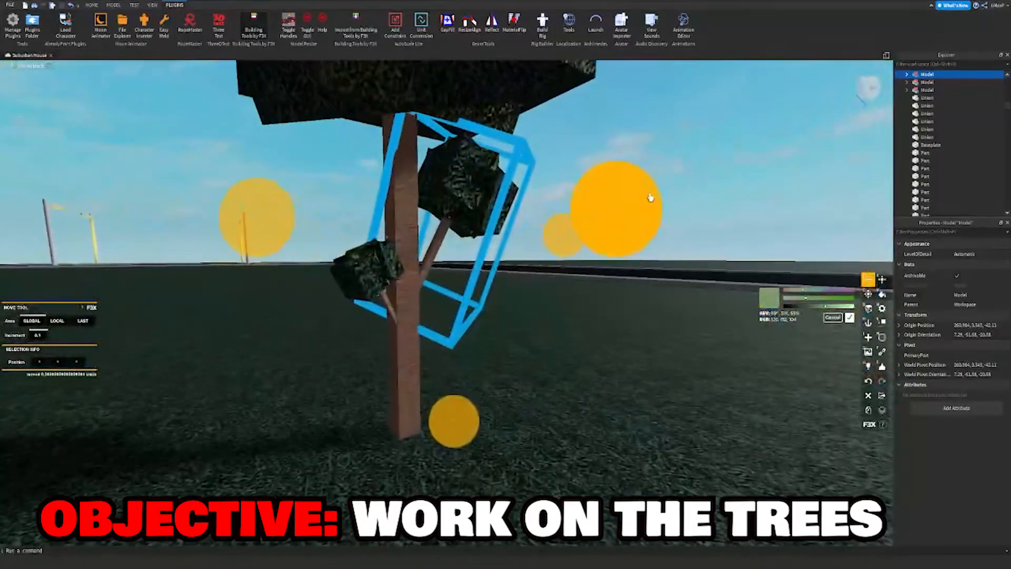
Nudge the smaller lower branch sideways so that it joins the trunk.
{"action": "left_click", "coordinate": [366, 310]}
{"action": "left_click_drag", "start_coordinate": [501, 329], "coordinate": [490, 325]}
{"action": "scroll", "coordinate": [490, 326], "scroll_direction": "down", "scroll_amount": 3}
{"action": "left_click", "coordinate": [672, 148]}
Duplicate the large tree without its branches and move the copy 7 studs to one side.
{"action": "right_click_drag", "start_coordinate": [672, 147], "coordinate": [636, 156]}
{"action": "scroll", "coordinate": [636, 156], "scroll_direction": "down", "scroll_amount": 6}
{"action": "right_click_drag", "start_coordinate": [444, 216], "coordinate": [445, 218]}
{"action": "scroll", "coordinate": [444, 217], "scroll_direction": "up", "scroll_amount": 5}
{"action": "left_click", "coordinate": [453, 219]}
{"action": "key", "text": "shift+c"}
{"action": "left_click_drag", "start_coordinate": [602, 270], "coordinate": [409, 254]}
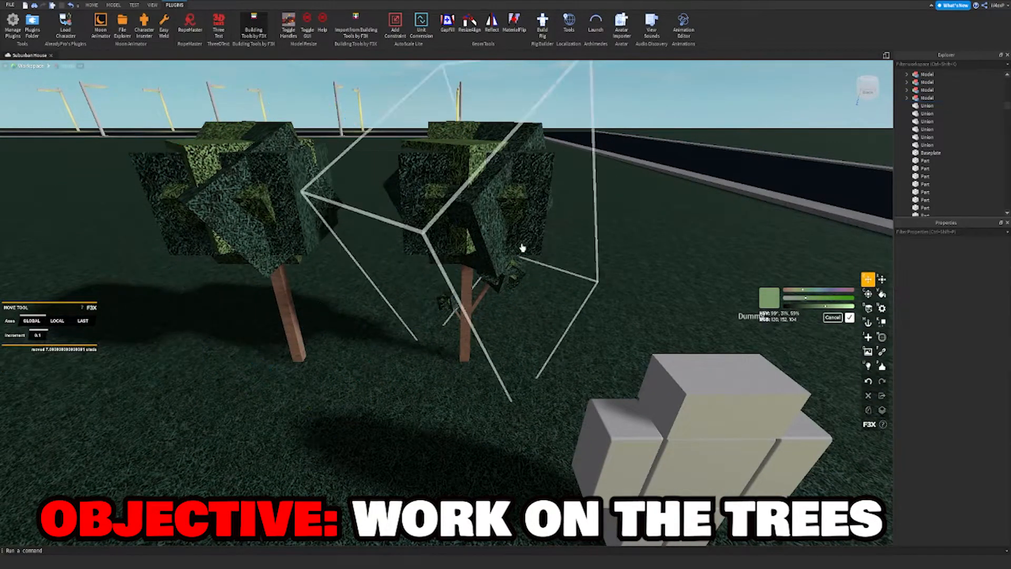
Duplicate the tree together with a branch and move the copy past the branchless tree to form a row of three.
{"action": "left_click", "coordinate": [508, 290]}
{"action": "left_click", "coordinate": [505, 219], "text": "shift"}
{"action": "key", "text": "shift+c"}
{"action": "scroll", "coordinate": [600, 279], "scroll_direction": "down", "scroll_amount": 5}
{"action": "mouse_move", "coordinate": [600, 280]}
{"action": "left_mouse_down"}
{"action": "mouse_move", "coordinate": [548, 295]}
{"action": "mouse_move", "coordinate": [390, 288]}
{"action": "left_mouse_up"}
{"action": "left_click", "coordinate": [442, 194]}
{"action": "left_click", "coordinate": [441, 230]}
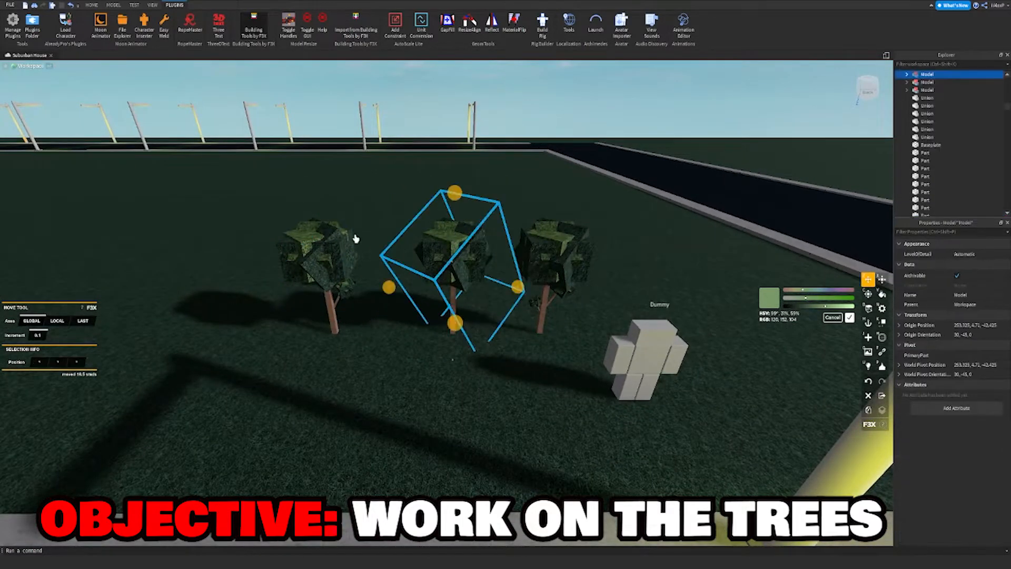
{"action": "left_click", "coordinate": [328, 236]}
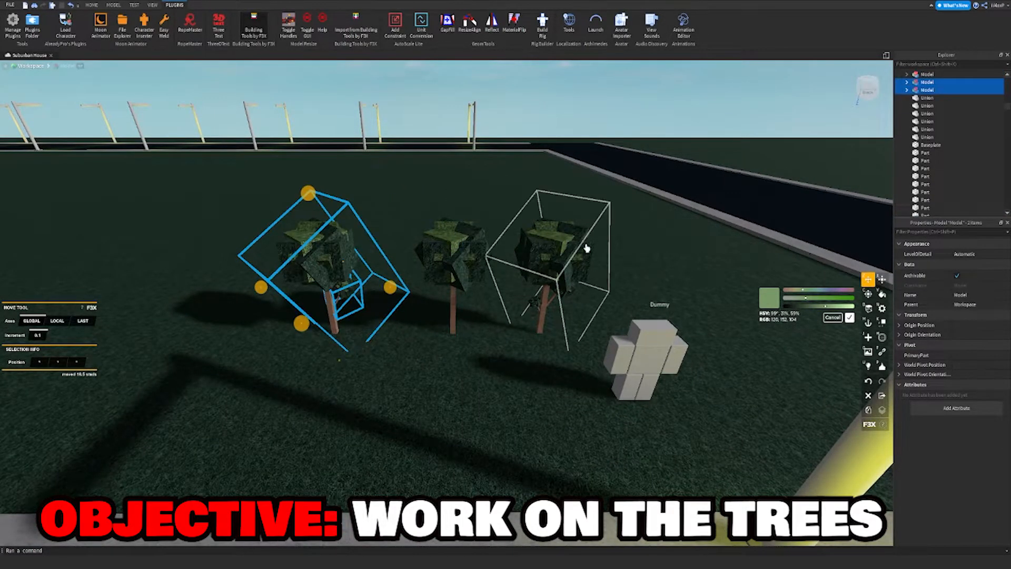
{"action": "left_click", "coordinate": [562, 264]}
{"action": "left_click_drag", "start_coordinate": [615, 293], "coordinate": [661, 289]}
{"action": "key", "text": "ctrl+z"}
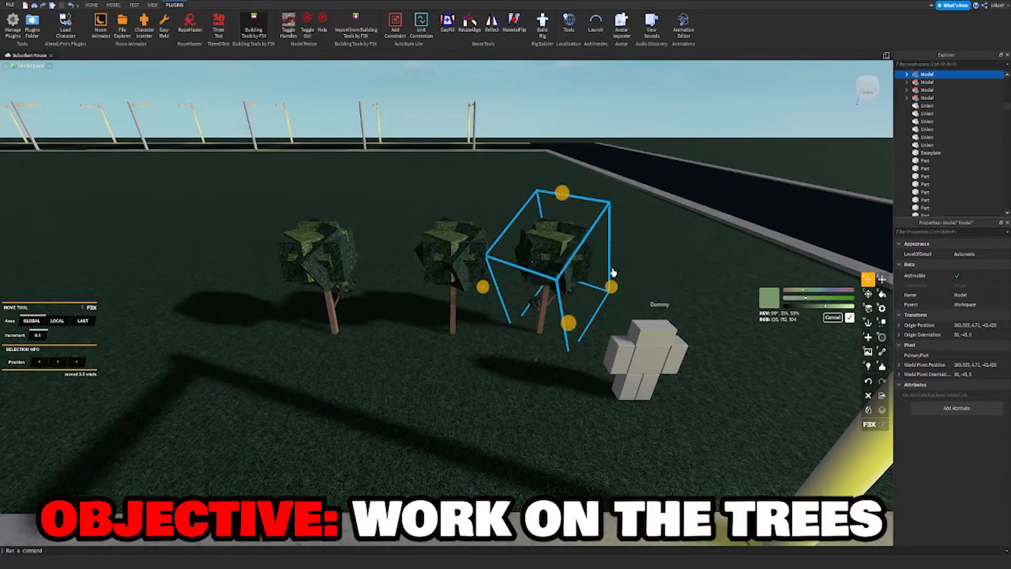
Group the original tree nearest the dummy with its branches into one model.
{"action": "left_click", "coordinate": [519, 225]}
{"action": "left_click_drag", "start_coordinate": [516, 213], "coordinate": [587, 375], "text": "shift"}
{"action": "key", "text": "ctrl+g"}
{"action": "right_click_drag", "start_coordinate": [589, 376], "coordinate": [631, 224]}
{"action": "left_click", "coordinate": [639, 184]}
Nudge the branchless middle tree slightly sideways within the row of three.
{"action": "left_click", "coordinate": [455, 335]}
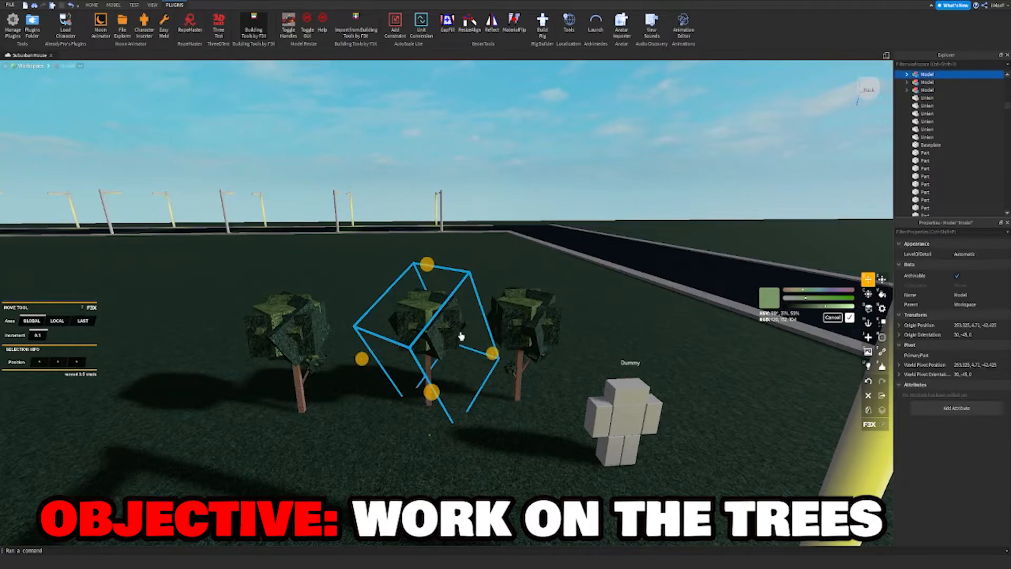
{"action": "left_click_drag", "start_coordinate": [496, 360], "coordinate": [480, 360]}
{"action": "left_click", "coordinate": [543, 194]}
{"action": "left_click", "coordinate": [402, 346]}
{"action": "scroll", "coordinate": [540, 180], "scroll_direction": "down", "scroll_amount": 2}
{"action": "left_click", "coordinate": [540, 180]}
{"action": "scroll", "coordinate": [540, 180], "scroll_direction": "down", "scroll_amount": 2}
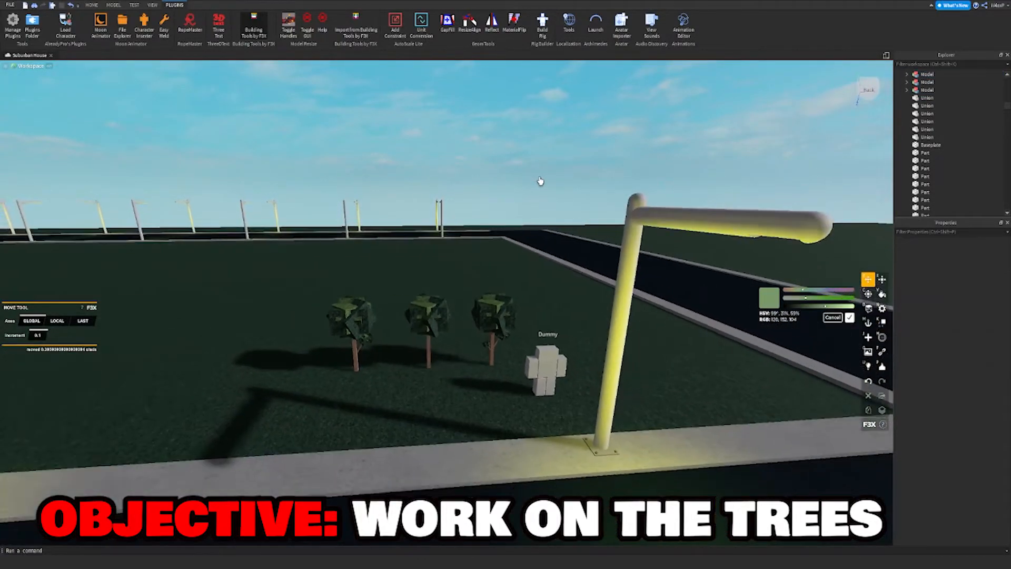
Move the branched tree at the end of the row past the dummy to the grass near the road corner.
{"action": "key", "text": "d"}
{"action": "mouse_move", "coordinate": [541, 183]}
{"action": "right_mouse_down"}
{"action": "mouse_move", "coordinate": [529, 195]}
{"action": "mouse_move", "coordinate": [541, 201]}
{"action": "right_mouse_up"}
{"action": "key", "text": "a"}
{"action": "left_click", "coordinate": [446, 290]}
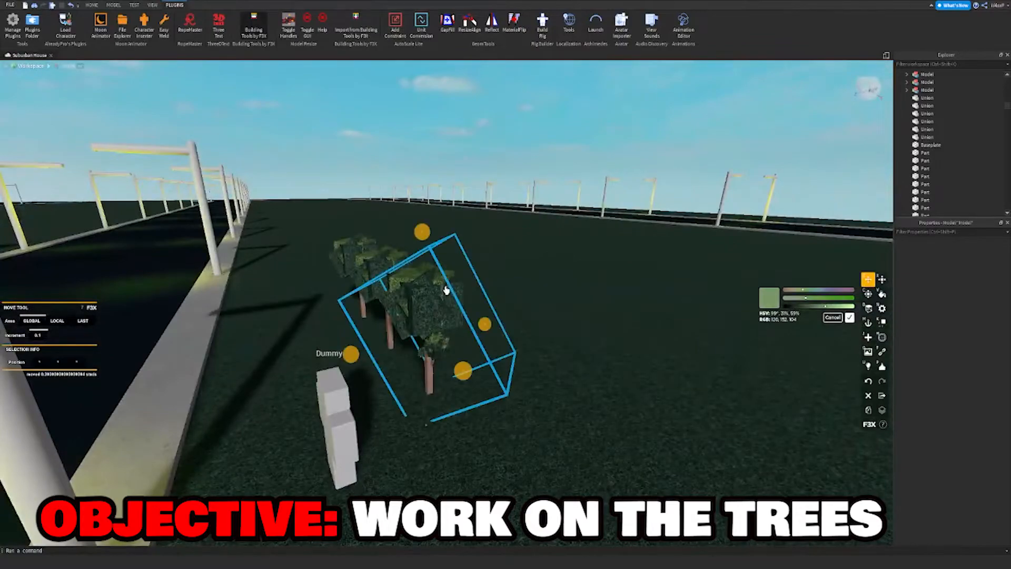
{"action": "right_click_drag", "start_coordinate": [446, 290], "coordinate": [447, 290]}
{"action": "scroll", "coordinate": [447, 291], "scroll_direction": "down", "scroll_amount": 4}
{"action": "scroll", "coordinate": [501, 374], "scroll_direction": "down", "scroll_amount": 3}
{"action": "left_click_drag", "start_coordinate": [420, 303], "coordinate": [614, 434]}
{"action": "scroll", "coordinate": [614, 433], "scroll_direction": "down", "scroll_amount": 2}
{"action": "left_click_drag", "start_coordinate": [503, 400], "coordinate": [438, 443]}
{"action": "key", "text": "d"}
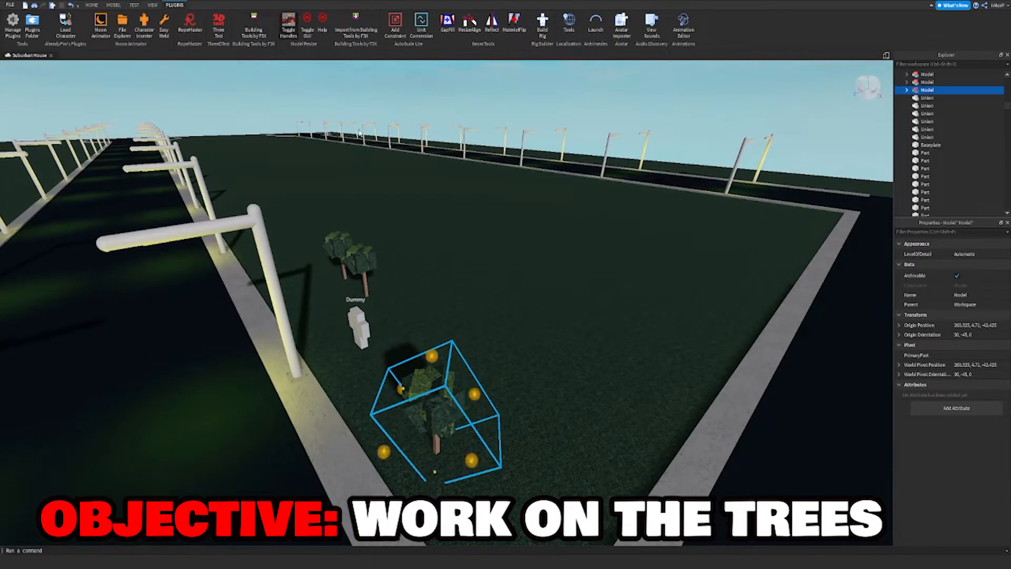
Enlarge the tree near the road corner with the model resize handles.
{"action": "left_click_drag", "start_coordinate": [427, 360], "coordinate": [447, 313]}
{"action": "key", "text": "d"}
{"action": "left_click", "coordinate": [533, 131]}
{"action": "right_click_drag", "start_coordinate": [532, 131], "coordinate": [534, 132]}
{"action": "key", "text": "d"}
Resize the other two trees, leaving the branched one clearly taller than the branchless one.
{"action": "left_click", "coordinate": [522, 238]}
{"action": "left_click_drag", "start_coordinate": [516, 213], "coordinate": [518, 194]}
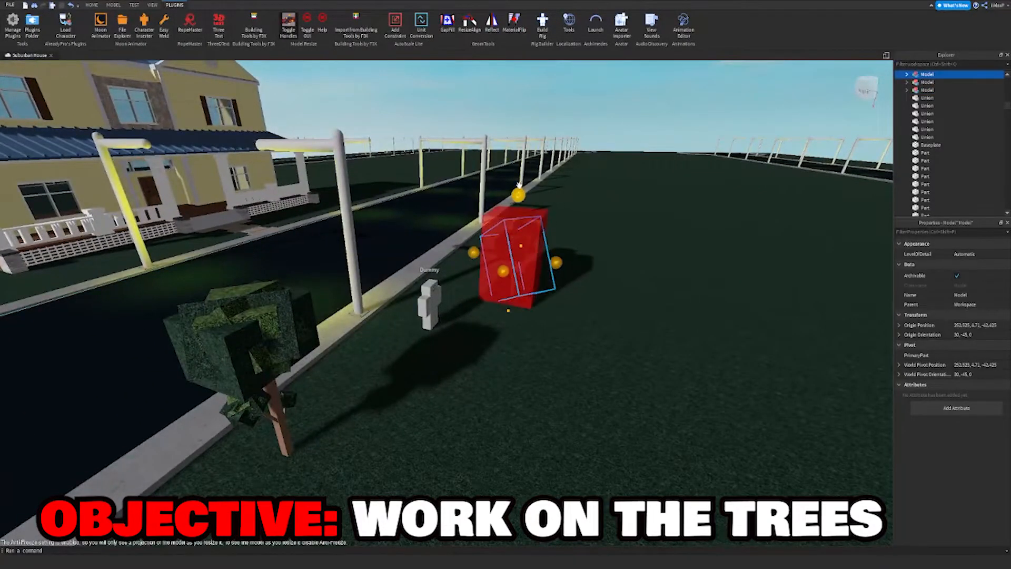
{"action": "left_click", "coordinate": [606, 118]}
{"action": "key", "text": "d"}
{"action": "key", "text": "d"}
{"action": "right_click_drag", "start_coordinate": [549, 177], "coordinate": [548, 178]}
{"action": "left_click", "coordinate": [560, 281]}
{"action": "left_click_drag", "start_coordinate": [556, 243], "coordinate": [566, 189]}
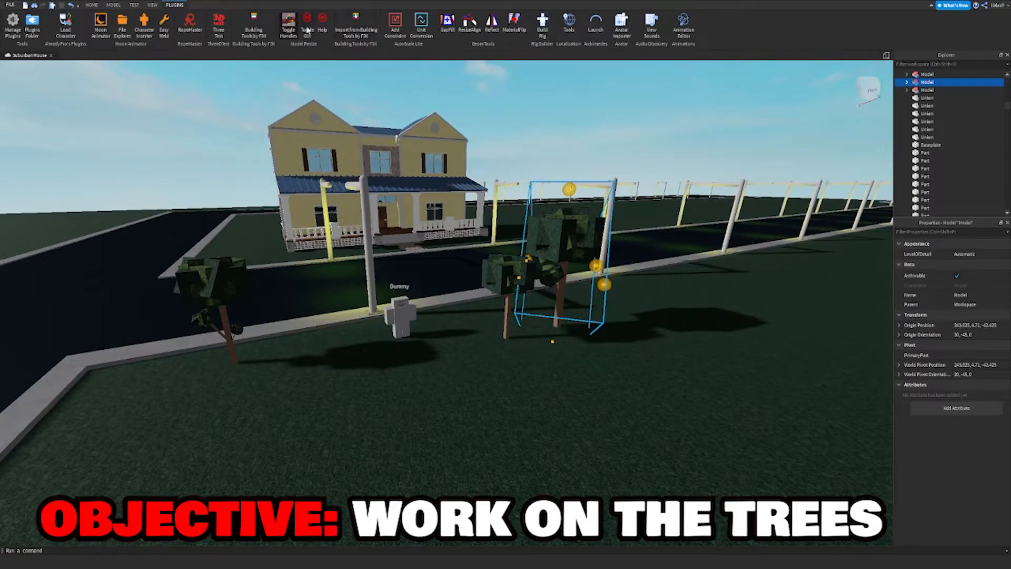
Move the tallest tree beside the one at the road corner and rotate it about its vertical axis.
{"action": "left_click", "coordinate": [255, 25]}
{"action": "left_click_drag", "start_coordinate": [523, 285], "coordinate": [17, 355]}
{"action": "key", "text": "a"}
{"action": "key", "text": "c"}
{"action": "key", "text": "a"}
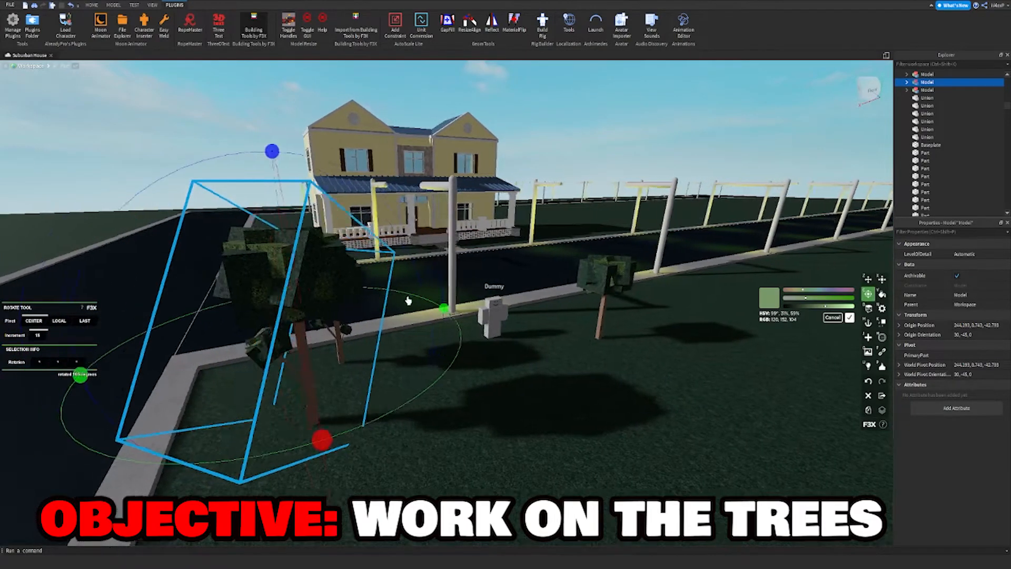
{"action": "right_click_drag", "start_coordinate": [406, 299], "coordinate": [453, 268]}
{"action": "left_click_drag", "start_coordinate": [457, 258], "coordinate": [337, 371]}
{"action": "key", "text": "z"}
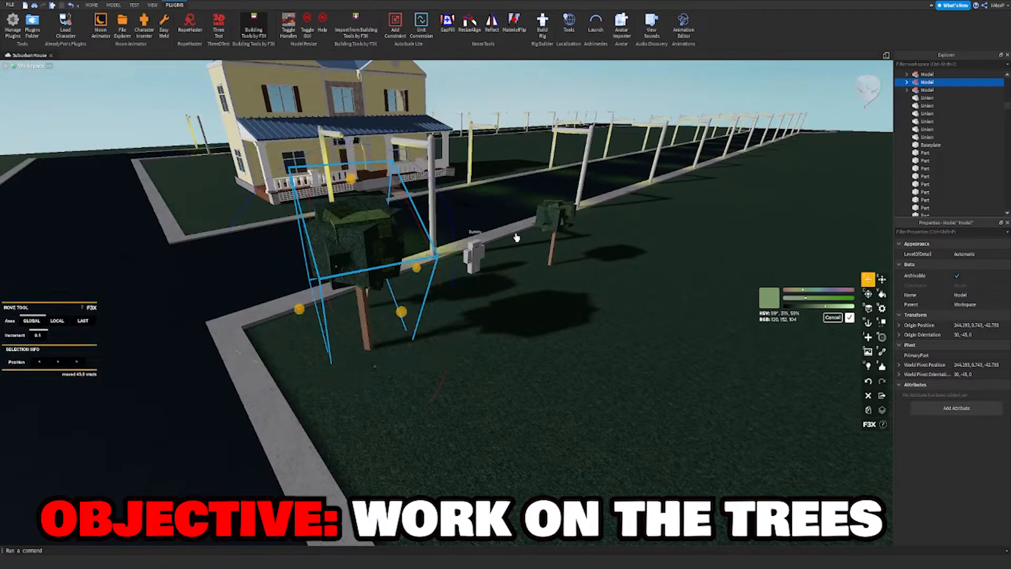
Move the branchless tree to the road corner so the three trees form a tight cluster.
{"action": "left_click", "coordinate": [558, 227]}
{"action": "key", "text": "a"}
{"action": "left_click_drag", "start_coordinate": [534, 246], "coordinate": [383, 386]}
{"action": "left_click_drag", "start_coordinate": [443, 360], "coordinate": [394, 339]}
{"action": "key", "text": "a"}
Select all three corner trees, duplicate them as a grouped cluster and move the copy 15 studs along the curb.
{"action": "right_click_drag", "start_coordinate": [394, 339], "coordinate": [394, 338]}
{"action": "left_click", "coordinate": [475, 281], "text": "shift"}
{"action": "left_click", "coordinate": [430, 298], "text": "shift"}
{"action": "right_click_drag", "start_coordinate": [431, 300], "coordinate": [433, 303]}
{"action": "key", "text": "s"}
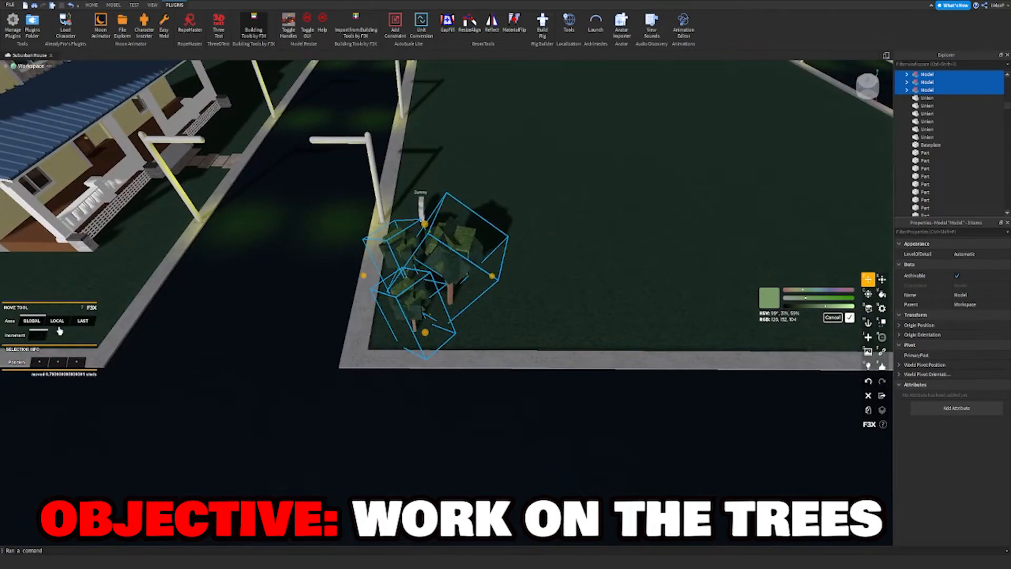
{"action": "key", "text": "ctrl+d"}
{"action": "left_click_drag", "start_coordinate": [491, 278], "coordinate": [592, 266]}
{"action": "key", "text": "ctrl+g"}
Duplicate the grouped tree cluster again and move the new copy 17 studs further along the curb.
{"action": "scroll", "coordinate": [555, 280], "scroll_direction": "up", "scroll_amount": 5}
{"action": "scroll", "coordinate": [552, 280], "scroll_direction": "down", "scroll_amount": 8}
{"action": "scroll", "coordinate": [551, 280], "scroll_direction": "down", "scroll_amount": 2}
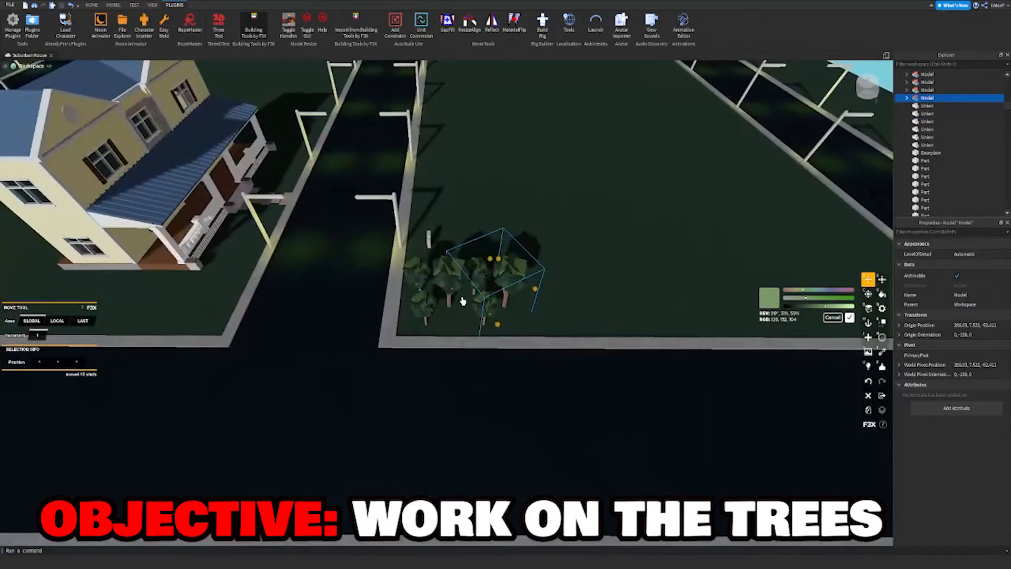
{"action": "left_click_drag", "start_coordinate": [456, 295], "coordinate": [523, 285]}
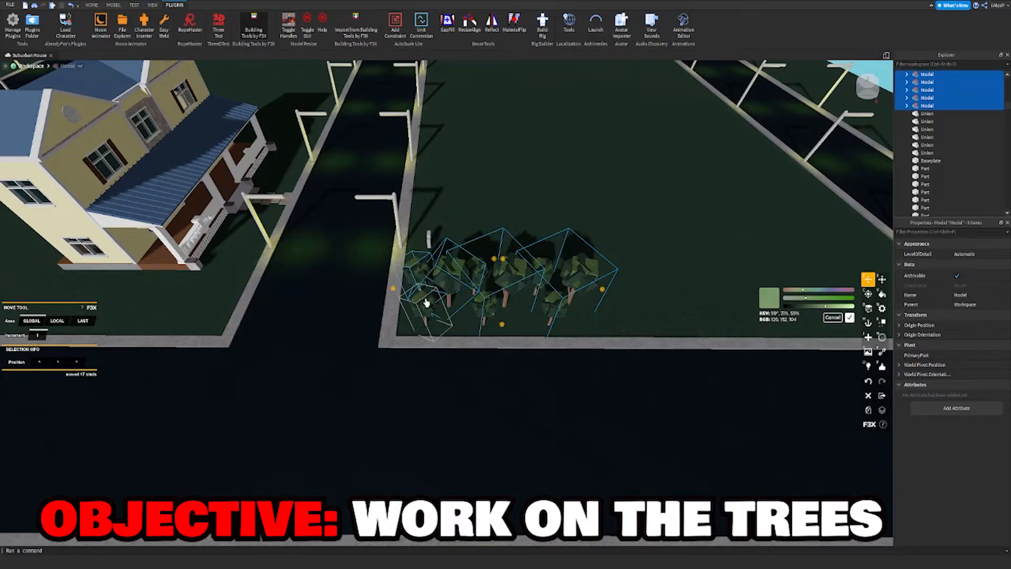
Duplicate all the tree clusters as one group further along the curb and rotate the copy about its vertical axis.
{"action": "key", "text": "ctrl+g"}
{"action": "left_click_drag", "start_coordinate": [394, 292], "coordinate": [514, 275]}
{"action": "key", "text": "d"}
{"action": "key", "text": "c"}
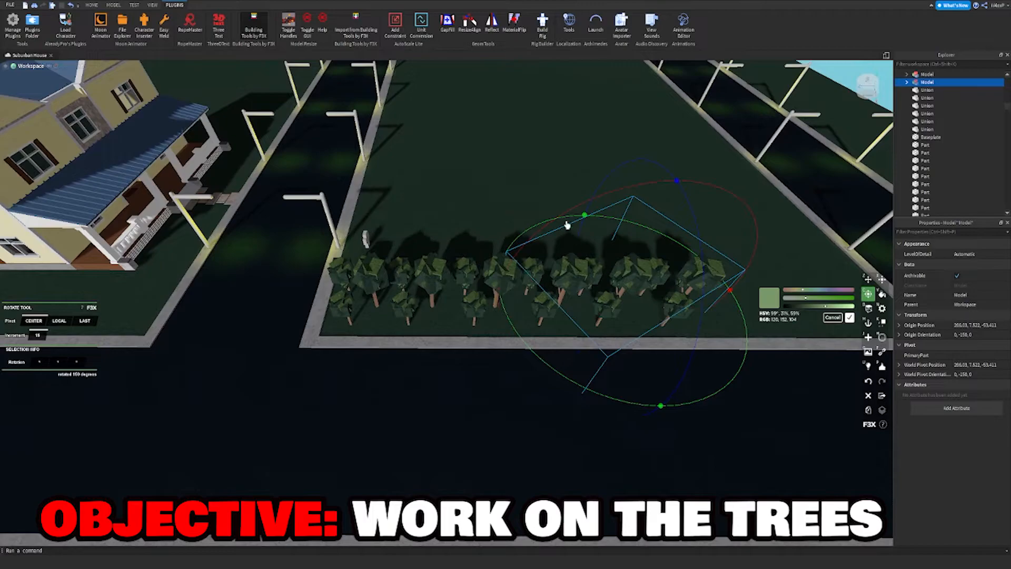
{"action": "left_click_drag", "start_coordinate": [585, 215], "coordinate": [602, 408]}
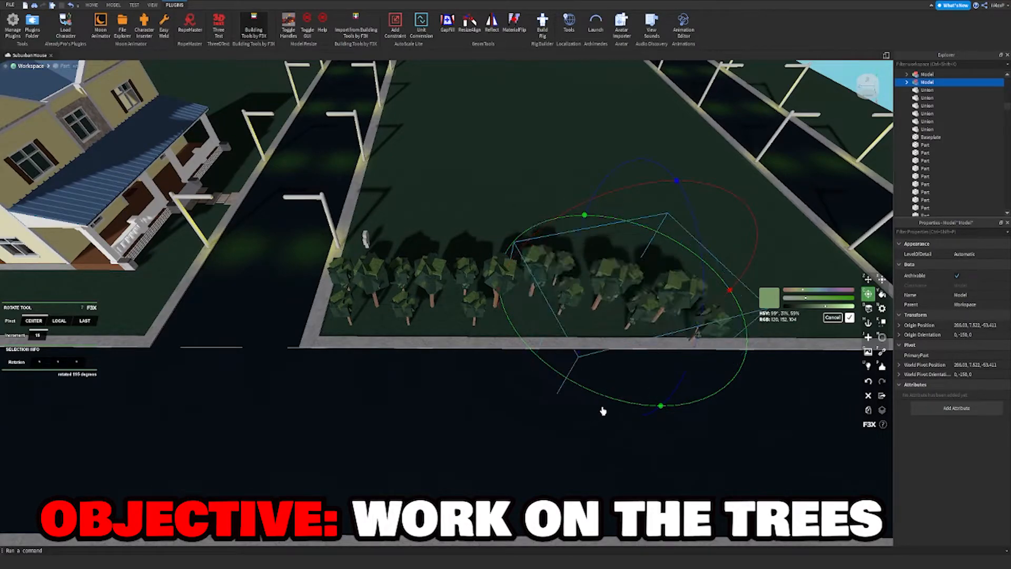
Duplicate further tree clusters to extend the row to the far road corner, shifting the last copy 11 studs.
{"action": "key", "text": "z"}
{"action": "key", "text": "shift+c"}
{"action": "key", "text": "d"}
{"action": "left_click_drag", "start_coordinate": [510, 293], "coordinate": [550, 279]}
{"action": "key", "text": "d"}
{"action": "left_click_drag", "start_coordinate": [419, 297], "coordinate": [453, 289]}
{"action": "right_click_drag", "start_coordinate": [459, 289], "coordinate": [481, 252]}
{"action": "key", "text": "s"}
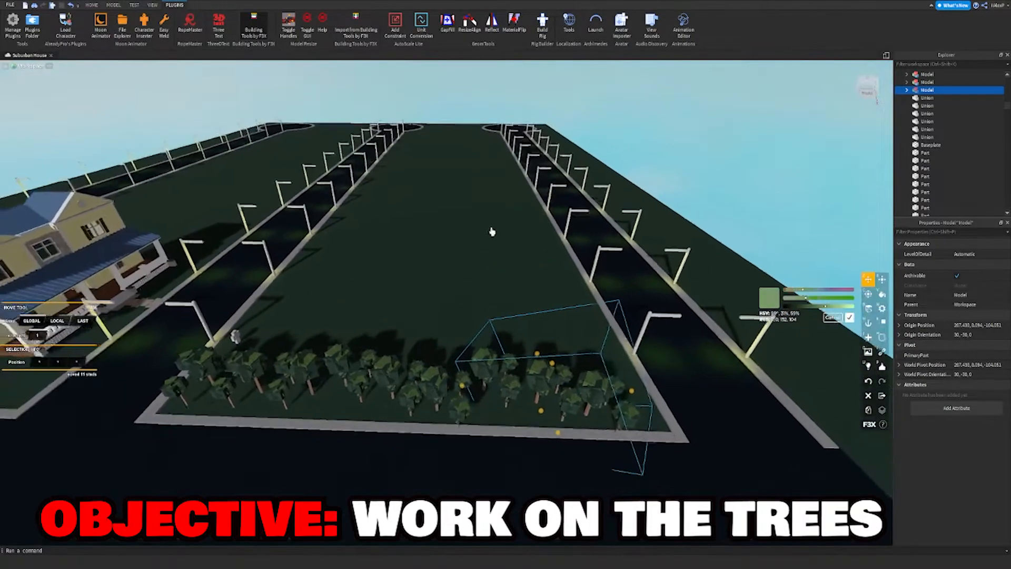
Ungroup the tree cluster at the far end of the row and select one of its trees.
{"action": "left_click", "coordinate": [548, 125]}
{"action": "left_click", "coordinate": [616, 375]}
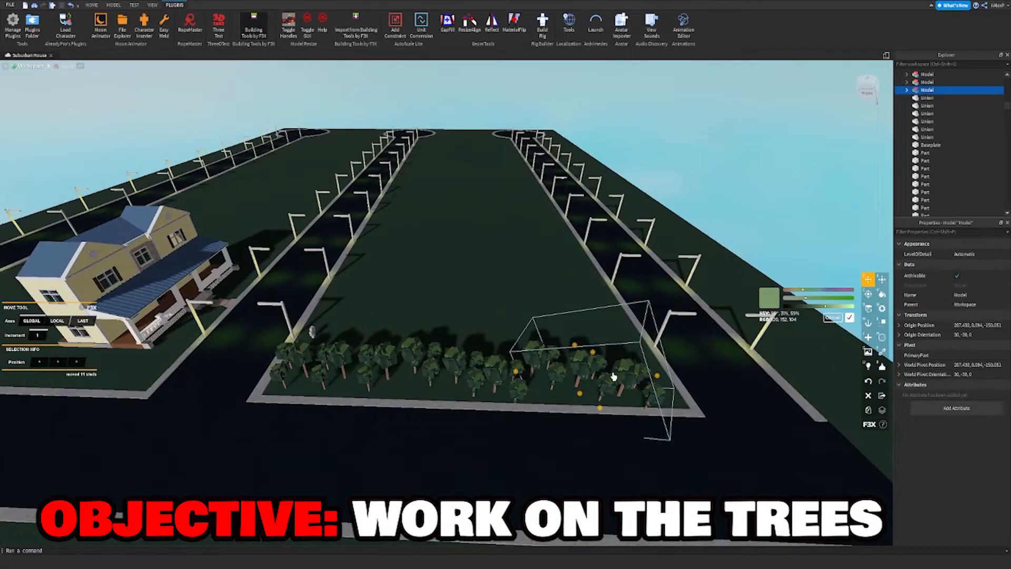
{"action": "left_click", "coordinate": [644, 178]}
{"action": "key", "text": "w"}
{"action": "right_click_drag", "start_coordinate": [645, 199], "coordinate": [574, 320]}
{"action": "left_click", "coordinate": [572, 348]}
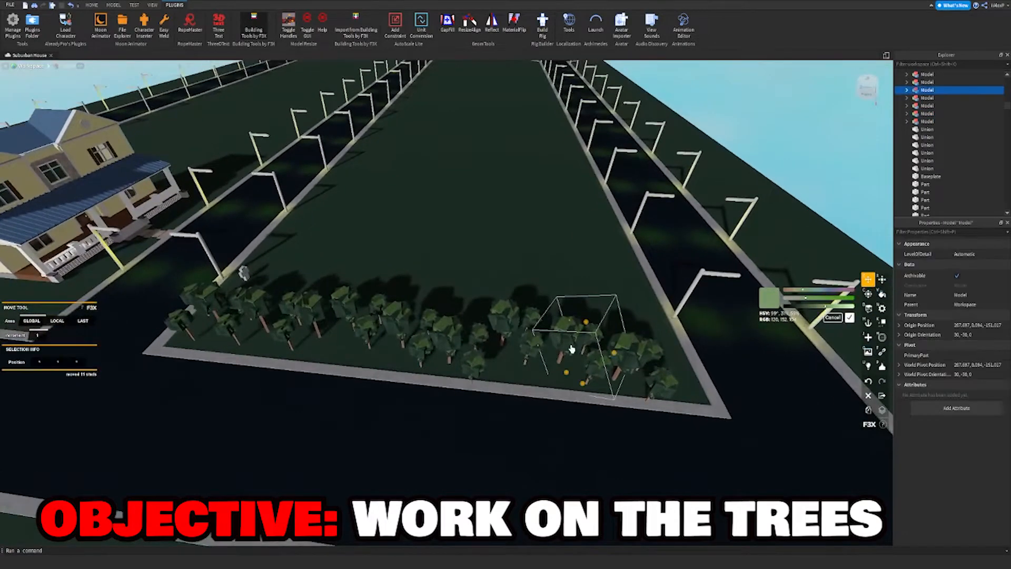
Break up the next tree cluster near the far road corner and select two of its trees.
{"action": "left_click", "coordinate": [748, 122]}
{"action": "key", "text": "d"}
{"action": "key", "text": "w"}
{"action": "left_click", "coordinate": [457, 339]}
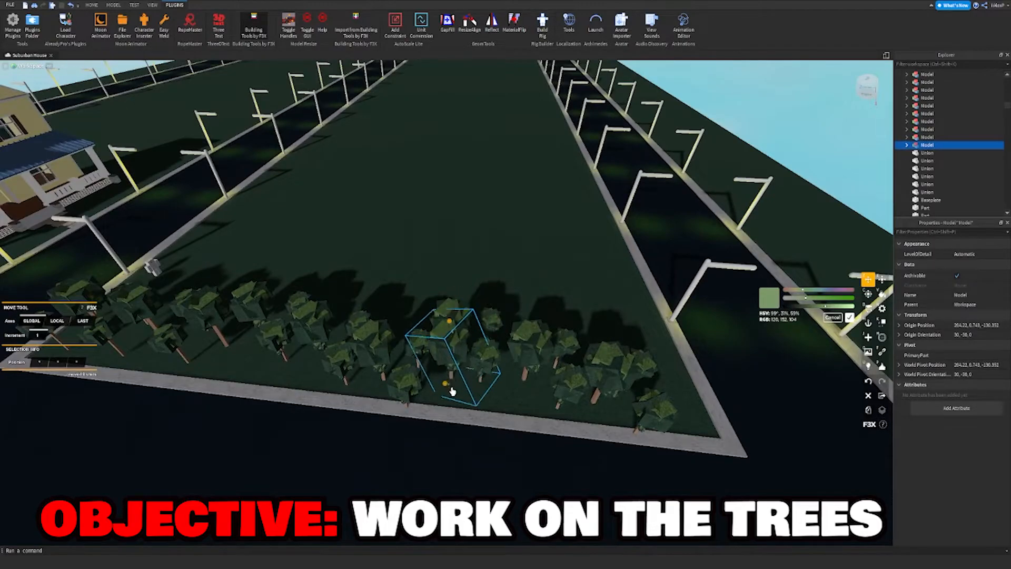
{"action": "key", "text": "d"}
{"action": "right_click_drag", "start_coordinate": [511, 369], "coordinate": [515, 368]}
{"action": "key", "text": "w"}
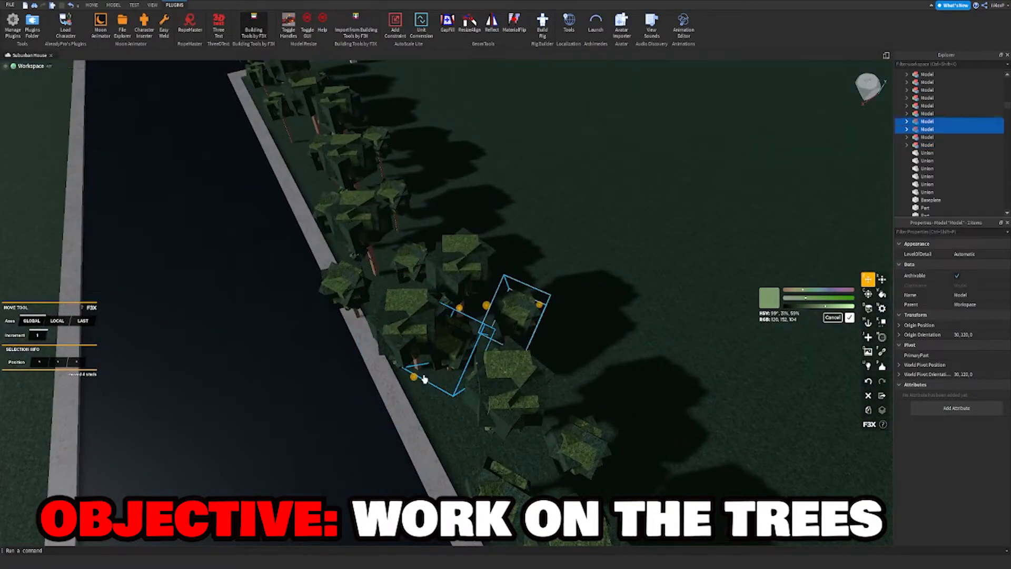
Shift the selected trees within the row by 4 studs to loosen their spacing from the neighbouring trees.
{"action": "left_click_drag", "start_coordinate": [414, 383], "coordinate": [479, 361]}
{"action": "left_click", "coordinate": [422, 366]}
{"action": "left_click_drag", "start_coordinate": [435, 388], "coordinate": [454, 413]}
{"action": "key", "text": "w"}
{"action": "key", "text": "a"}
Ungroup the remaining tree clusters of the row and undo the extra level of ungrouping.
{"action": "left_click", "coordinate": [427, 318]}
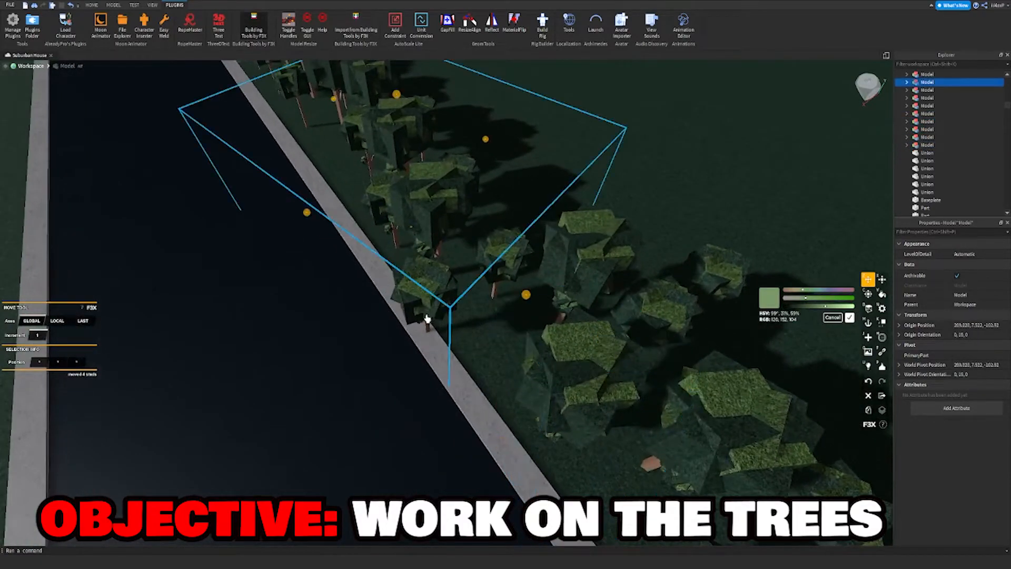
{"action": "key", "text": "ctrl+u"}
{"action": "key", "text": "ctrl+u"}
{"action": "right_click_drag", "start_coordinate": [496, 257], "coordinate": [497, 257]}
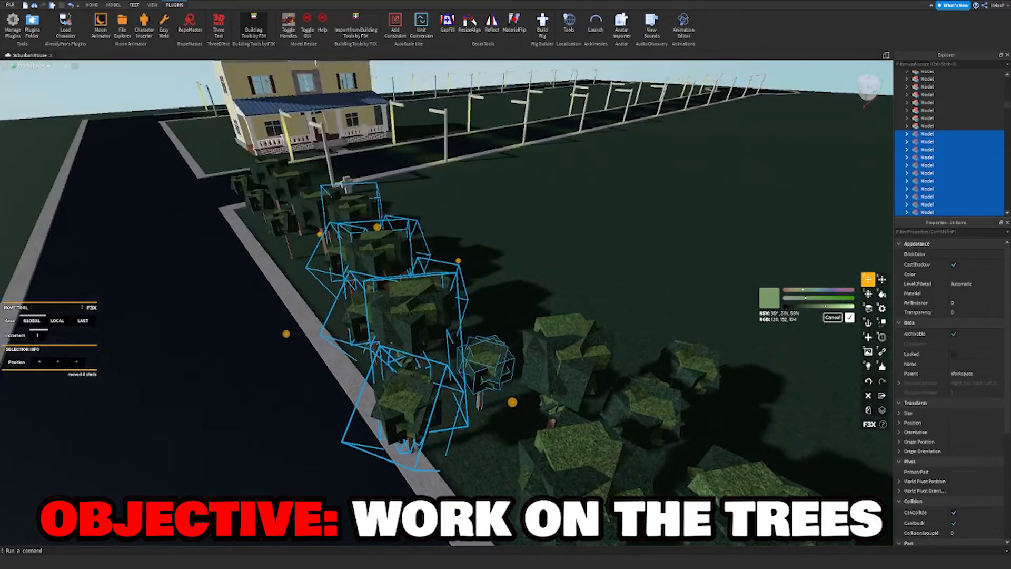
{"action": "left_click", "coordinate": [69, 5]}
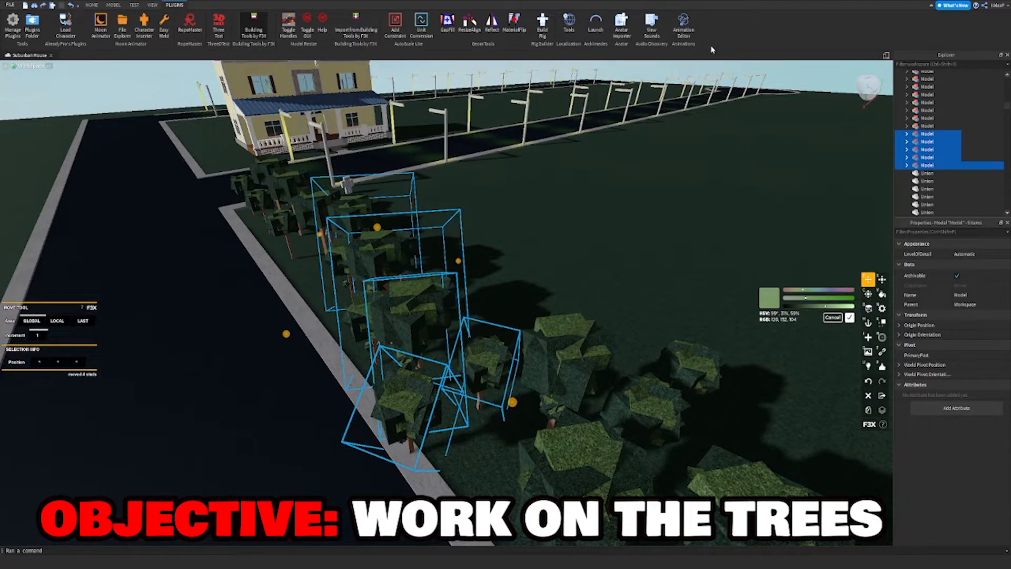
Select a single small tree in the row and move it 3 studs to even out the spacing.
{"action": "left_click", "coordinate": [459, 395]}
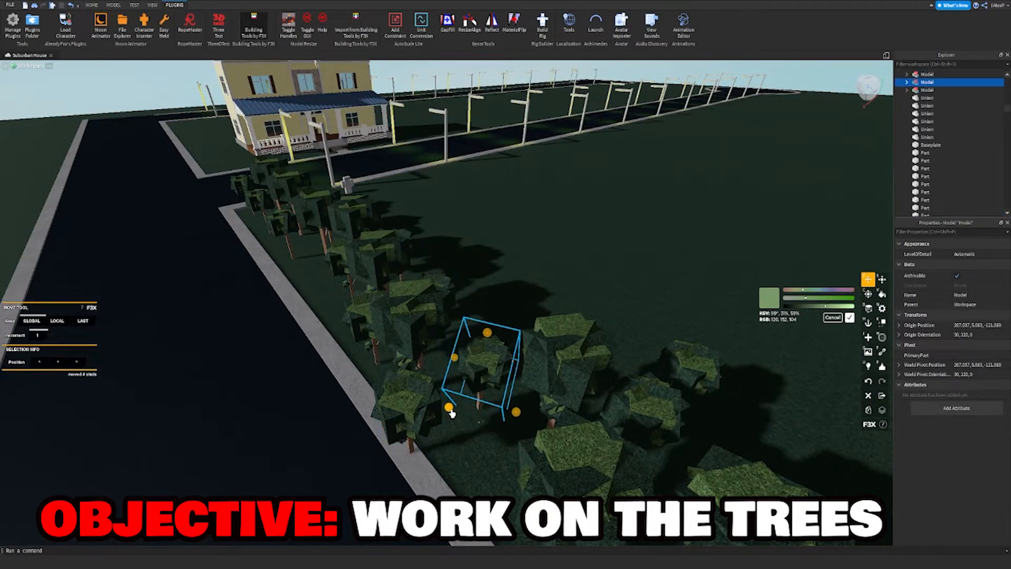
{"action": "left_click", "coordinate": [394, 414]}
{"action": "left_click_drag", "start_coordinate": [413, 444], "coordinate": [419, 440]}
{"action": "right_click_drag", "start_coordinate": [419, 440], "coordinate": [487, 475]}
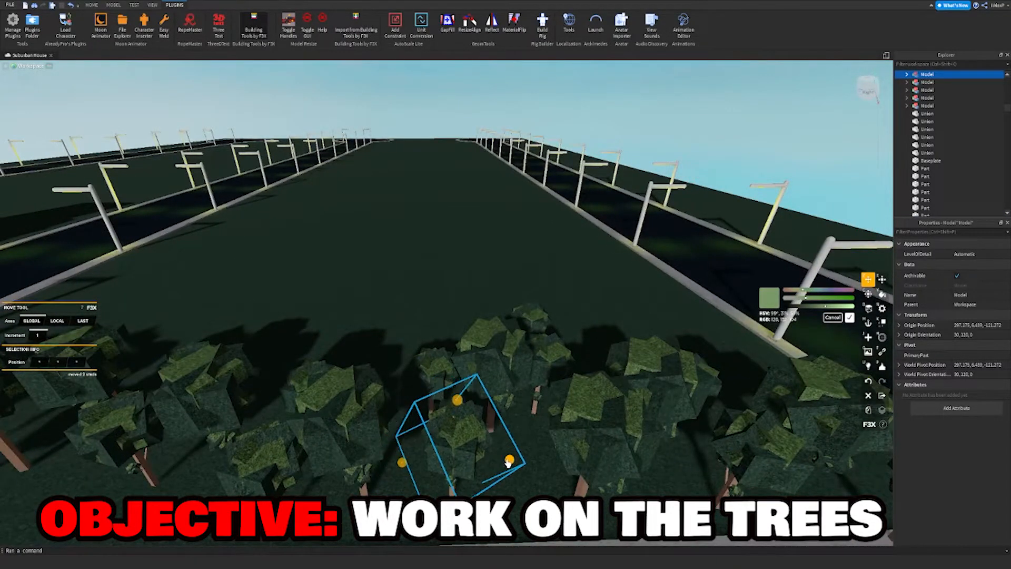
Duplicate the small tree and move the copy 43 studs along the row into a gap near its middle.
{"action": "key", "text": "s"}
{"action": "key", "text": "a"}
{"action": "left_click", "coordinate": [530, 183]}
{"action": "left_click", "coordinate": [513, 374]}
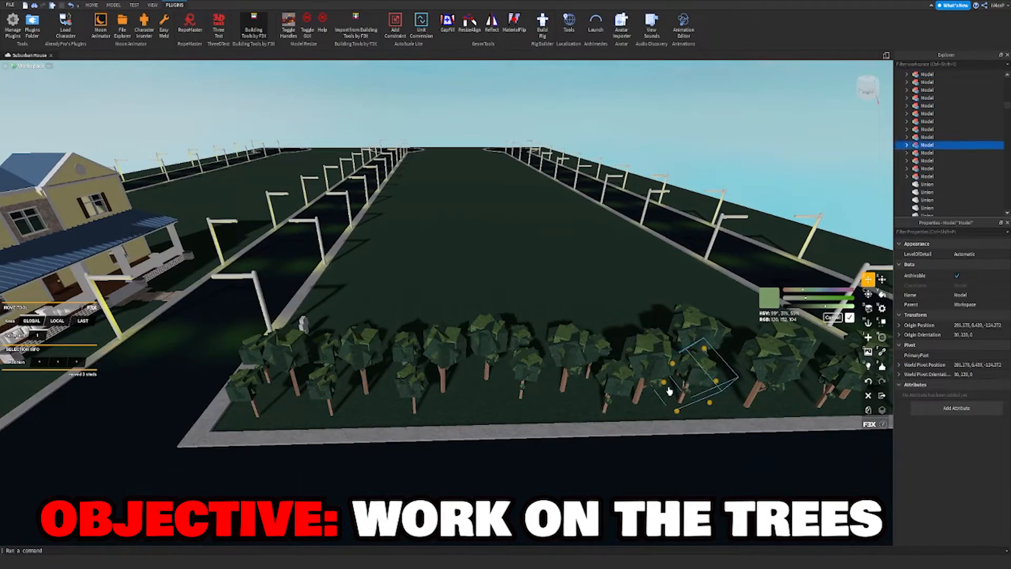
{"action": "key", "text": "s"}
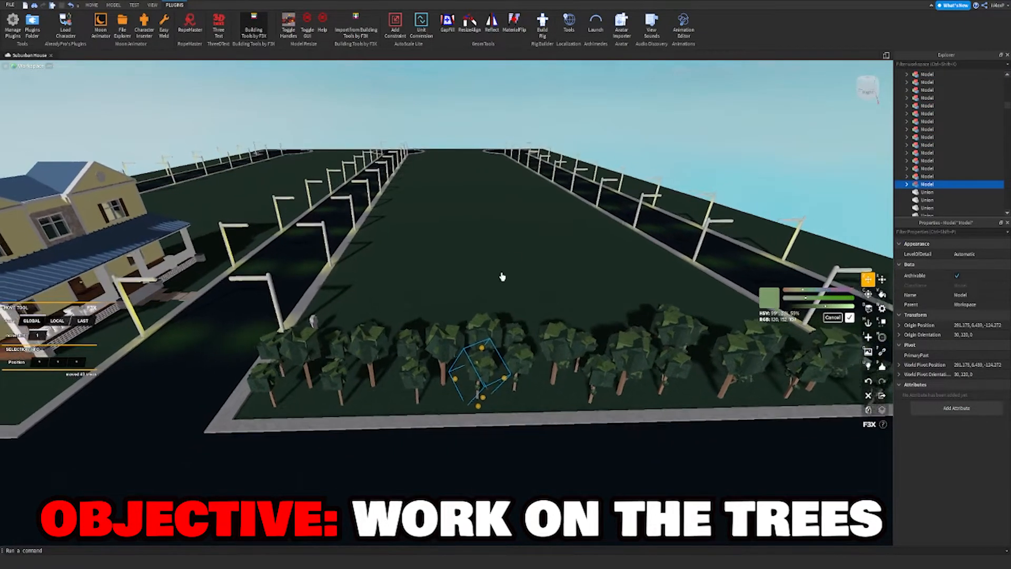
Select every tree in the row and group them into one model.
{"action": "left_click", "coordinate": [473, 126]}
{"action": "key", "text": "w"}
{"action": "right_click_drag", "start_coordinate": [467, 172], "coordinate": [467, 172]}
{"action": "key", "text": "s"}
{"action": "left_click_drag", "start_coordinate": [432, 171], "coordinate": [504, 419]}
{"action": "right_click_drag", "start_coordinate": [469, 345], "coordinate": [449, 290]}
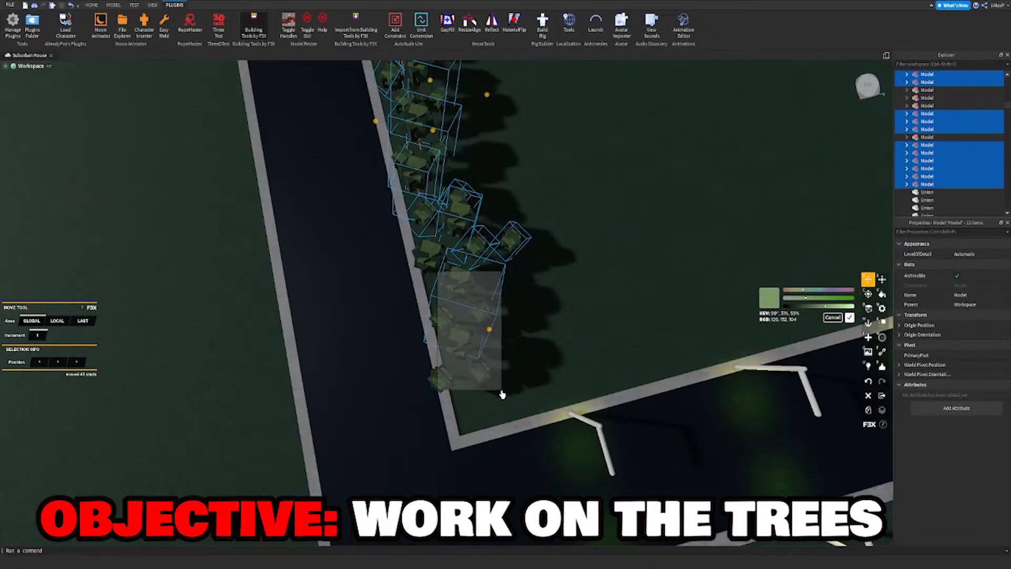
{"action": "key", "text": "a"}
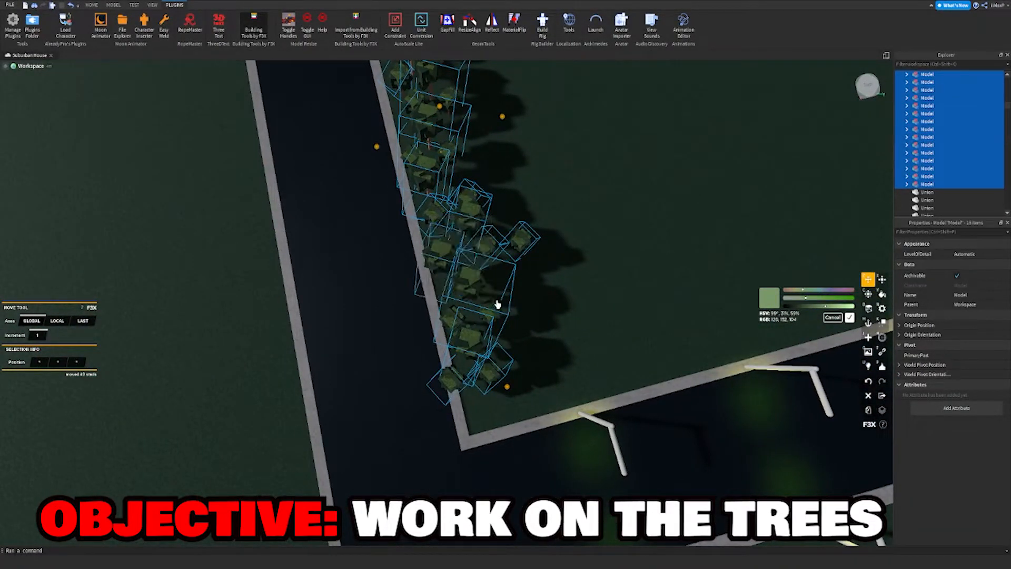
{"action": "key", "text": "ctrl+g"}
Move the grouped tree row across the road to the grass beside the opposite curb.
{"action": "left_click_drag", "start_coordinate": [503, 117], "coordinate": [547, 118]}
{"action": "right_click_drag", "start_coordinate": [547, 118], "coordinate": [547, 118]}
{"action": "key", "text": "s"}
{"action": "left_click_drag", "start_coordinate": [548, 118], "coordinate": [598, 123]}
{"action": "key", "text": "ctrl+z"}
{"action": "key", "text": "d"}
{"action": "key", "text": "w"}
{"action": "left_click_drag", "start_coordinate": [394, 322], "coordinate": [324, 354]}
{"action": "right_click_drag", "start_coordinate": [394, 322], "coordinate": [325, 355]}
{"action": "left_click_drag", "start_coordinate": [325, 355], "coordinate": [430, 297]}
{"action": "right_click_drag", "start_coordinate": [419, 299], "coordinate": [417, 298]}
{"action": "key", "text": "s"}
Rotate the tree row about its vertical axis so it runs parallel to the road.
{"action": "key", "text": "c"}
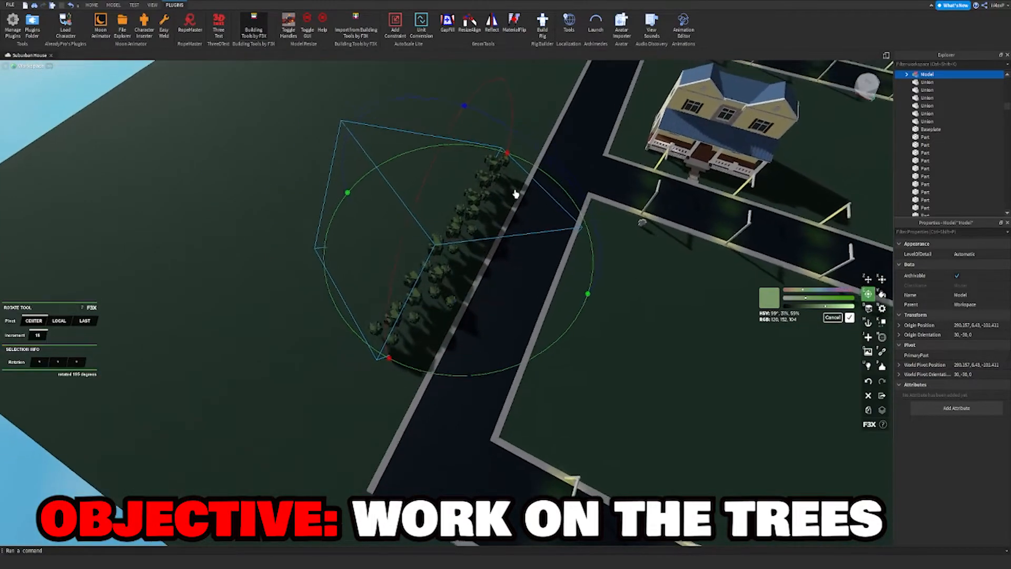
{"action": "left_click_drag", "start_coordinate": [586, 299], "coordinate": [218, 252]}
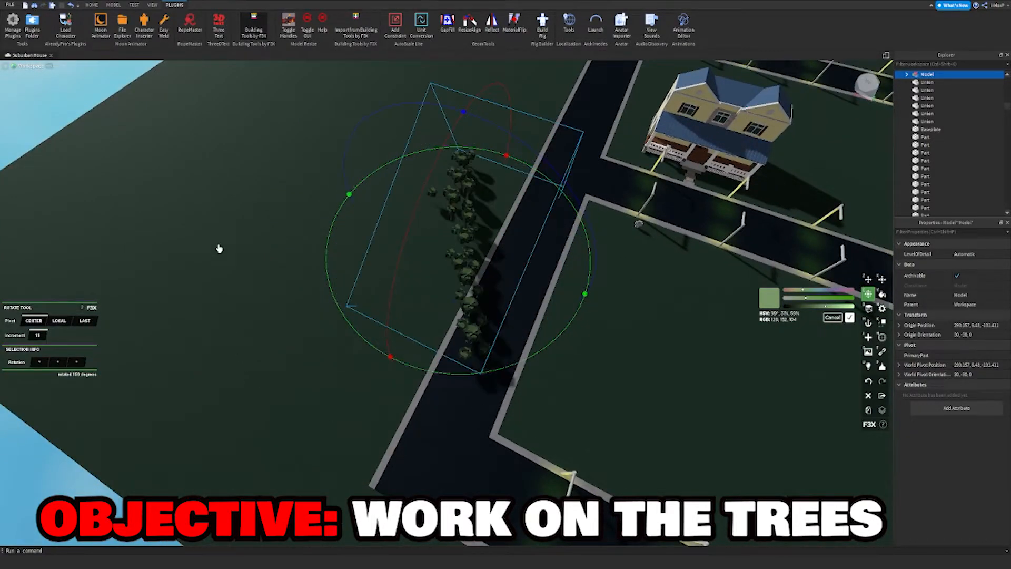
{"action": "right_click_drag", "start_coordinate": [458, 289], "coordinate": [625, 205]}
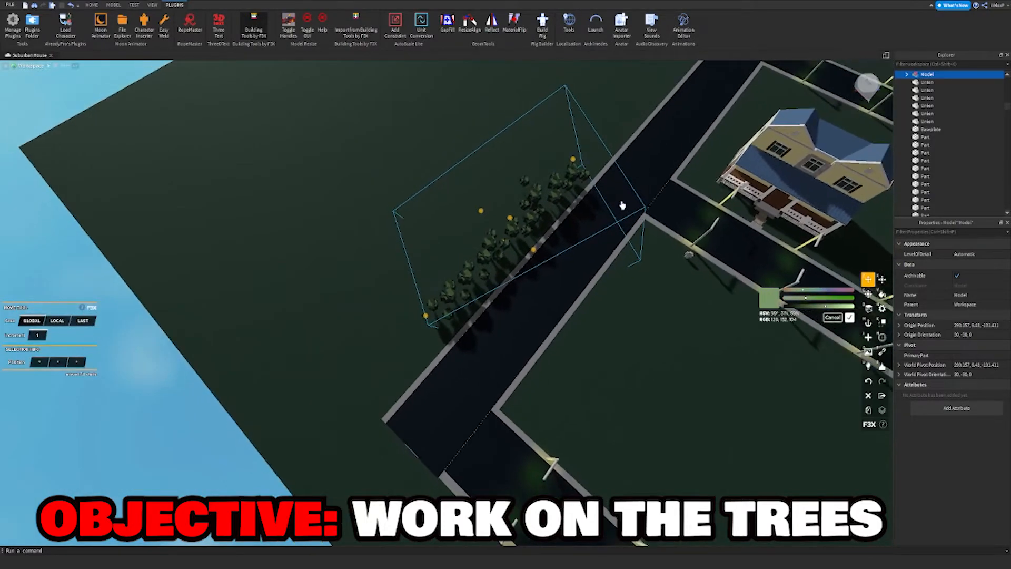
Slide the tree row along the curb to the road's end and adjust its position by 4 studs.
{"action": "left_click_drag", "start_coordinate": [575, 164], "coordinate": [552, 199]}
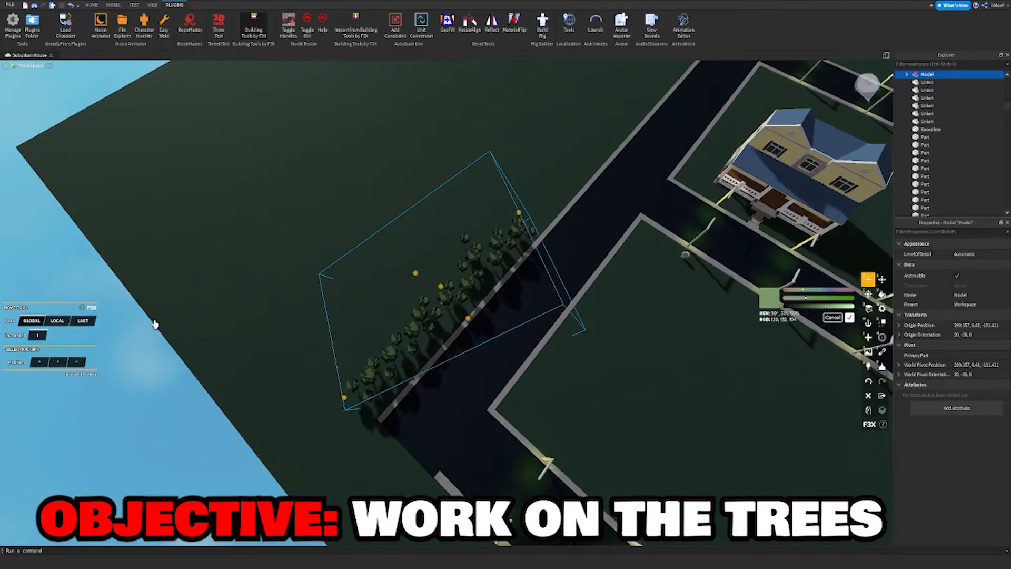
{"action": "scroll", "coordinate": [391, 359], "scroll_direction": "up", "scroll_amount": 8}
{"action": "right_click_drag", "start_coordinate": [390, 359], "coordinate": [411, 276]}
{"action": "left_click_drag", "start_coordinate": [427, 238], "coordinate": [443, 254]}
{"action": "scroll", "coordinate": [445, 257], "scroll_direction": "down", "scroll_amount": 10}
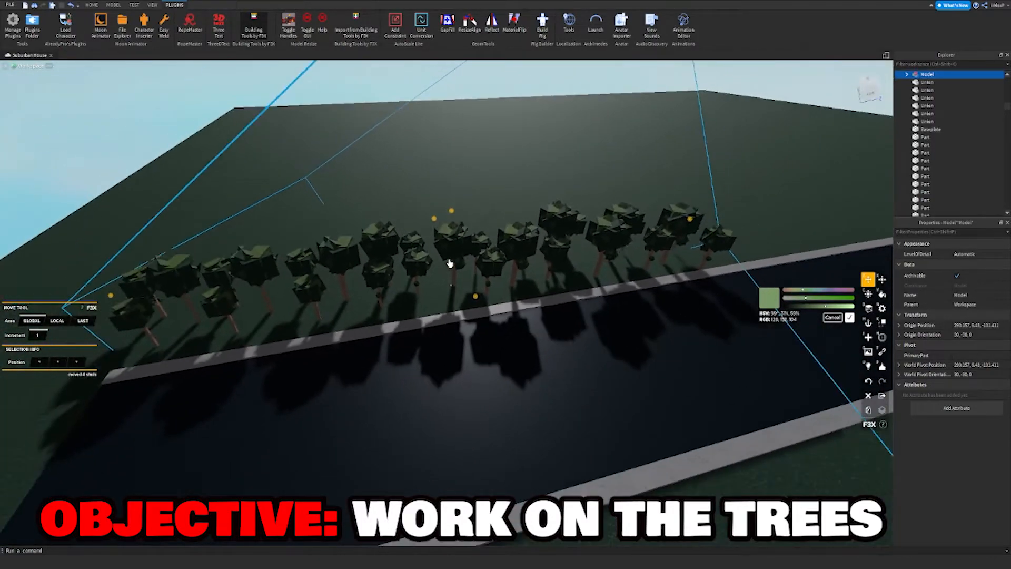
Set the move increment to 5 and duplicate the tree row along the curb to fill the road's remaining length.
{"action": "scroll", "coordinate": [450, 263], "scroll_direction": "down", "scroll_amount": 4}
{"action": "right_click_drag", "start_coordinate": [232, 300], "coordinate": [210, 303]}
{"action": "scroll", "coordinate": [210, 302], "scroll_direction": "down", "scroll_amount": 3}
{"action": "key", "text": "d"}
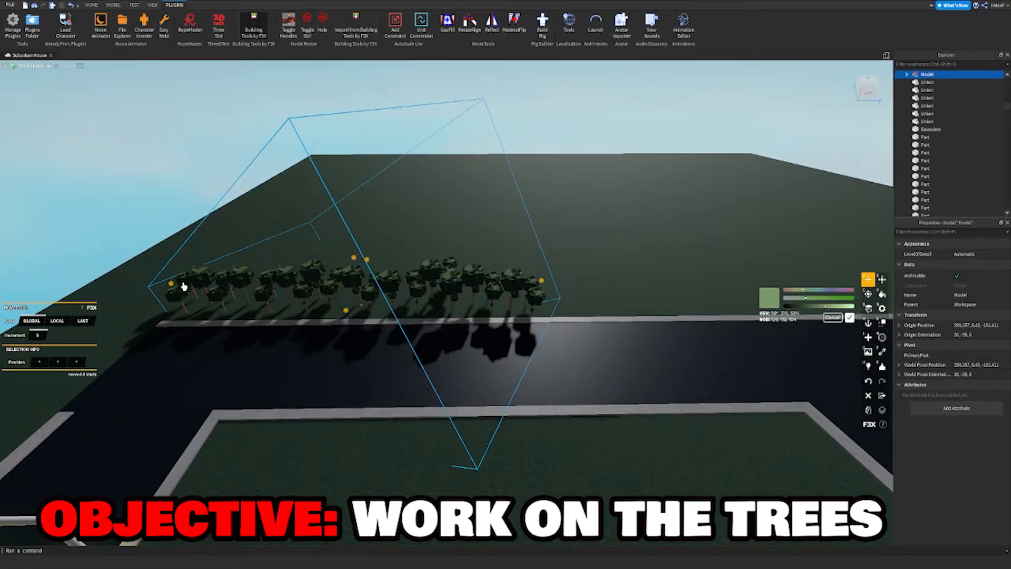
{"action": "left_click_drag", "start_coordinate": [171, 286], "coordinate": [486, 287]}
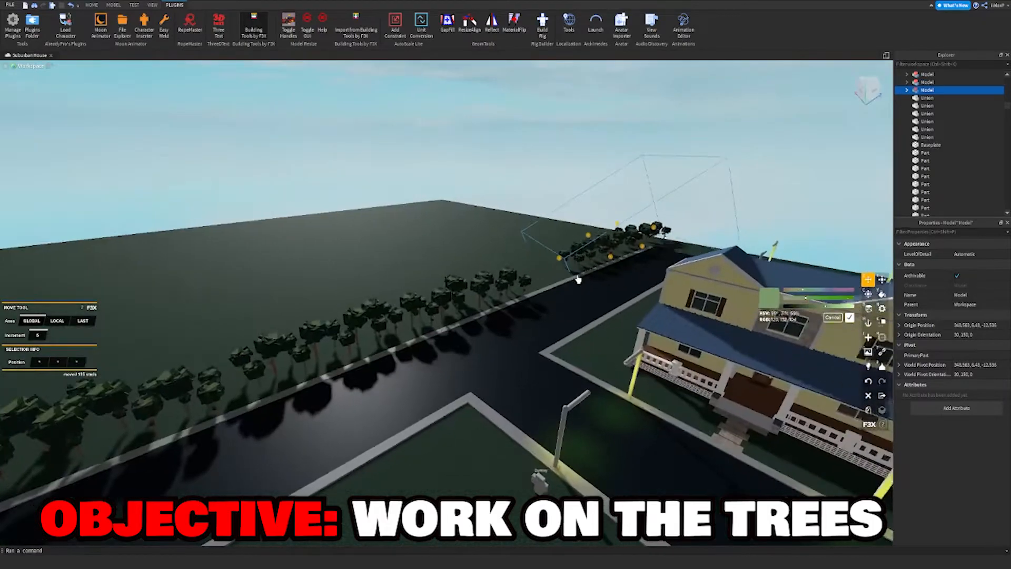
Adjust the last copy's offset along the curb to 145 studs, closing up to the neighbouring tree row.
{"action": "scroll", "coordinate": [578, 280], "scroll_direction": "up", "scroll_amount": 5}
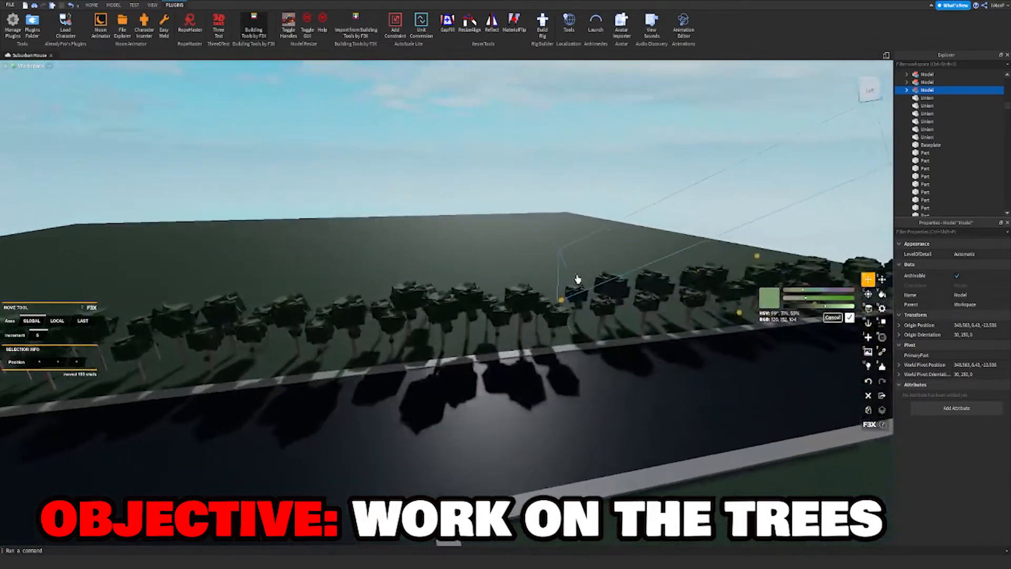
{"action": "right_click_drag", "start_coordinate": [578, 280], "coordinate": [564, 282]}
{"action": "left_click_drag", "start_coordinate": [564, 282], "coordinate": [546, 275]}
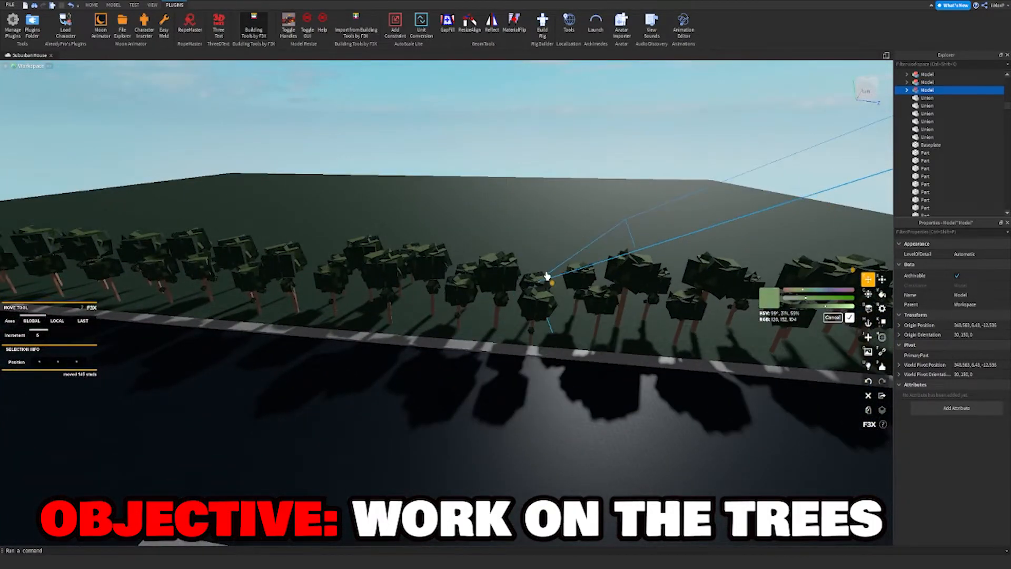
{"action": "right_click_drag", "start_coordinate": [546, 276], "coordinate": [545, 277]}
{"action": "scroll", "coordinate": [545, 277], "scroll_direction": "down", "scroll_amount": 10}
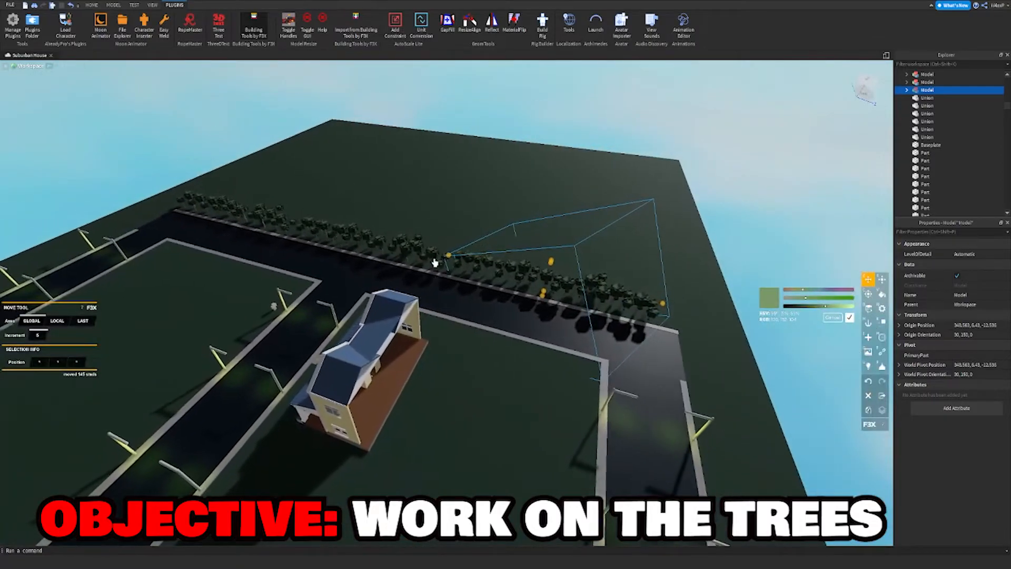
Try to shift the selected tree rows outward from the curb.
{"action": "left_click", "coordinate": [283, 225], "text": "shift"}
{"action": "right_click_drag", "start_coordinate": [282, 226], "coordinate": [283, 226]}
{"action": "scroll", "coordinate": [283, 225], "scroll_direction": "down", "scroll_amount": 5}
{"action": "left_click_drag", "start_coordinate": [540, 220], "coordinate": [624, 215]}
{"action": "key", "text": "Delete"}
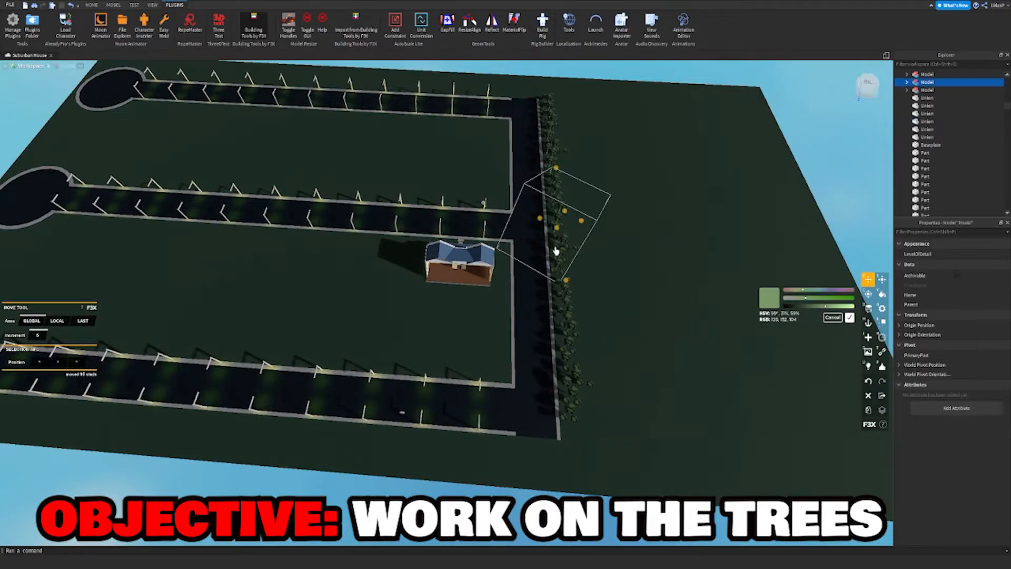
Select the middle tree row and ungroup it into individual trees.
{"action": "key", "text": "d"}
{"action": "left_click", "coordinate": [627, 84]}
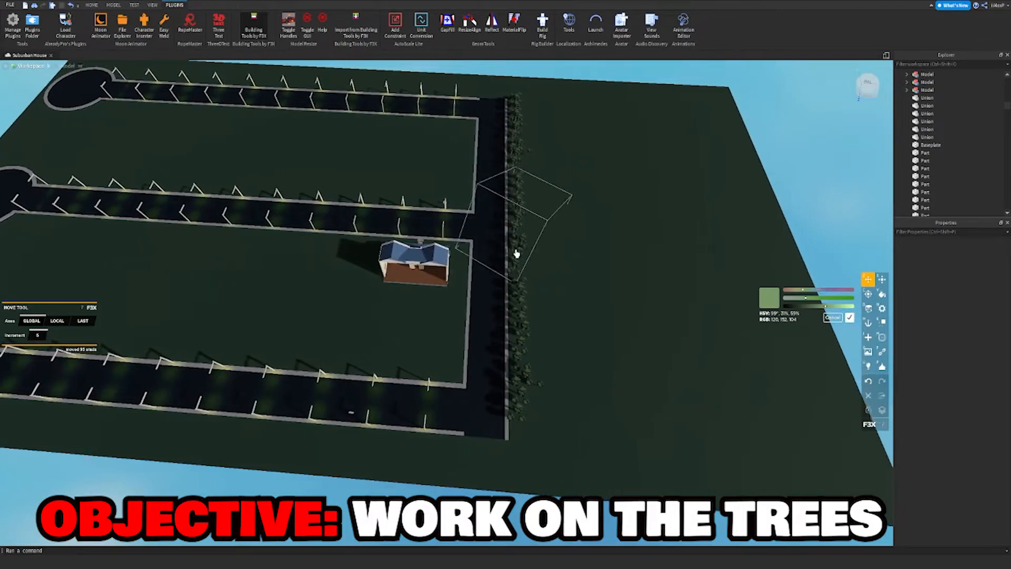
{"action": "left_click", "coordinate": [503, 249]}
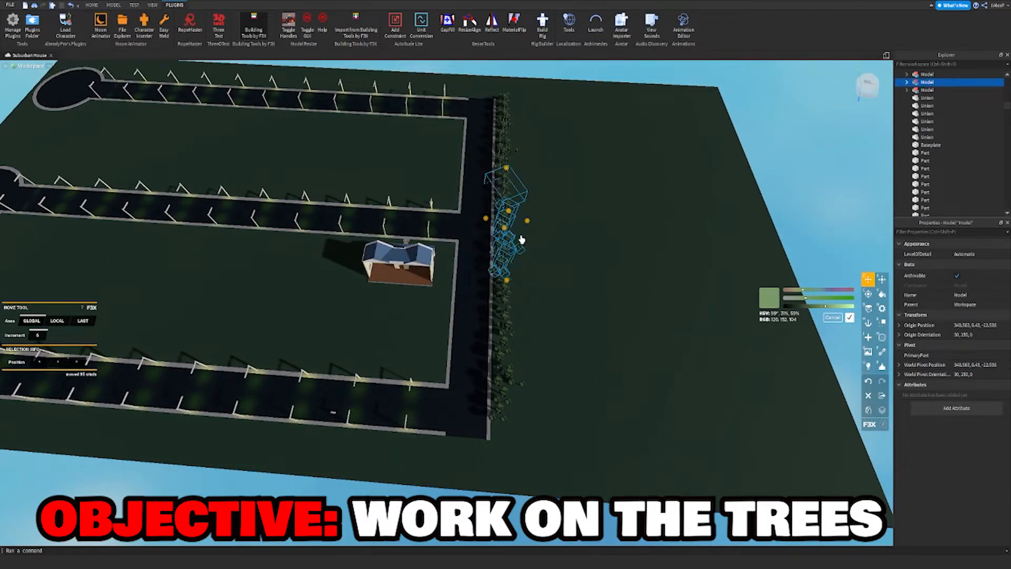
{"action": "key", "text": "ctrl+u"}
Delete the stray tree standing apart on the grass behind the ungrouped middle row.
{"action": "right_click_drag", "start_coordinate": [525, 238], "coordinate": [544, 198]}
{"action": "left_click", "coordinate": [537, 153]}
{"action": "key", "text": "w"}
{"action": "right_click_drag", "start_coordinate": [538, 153], "coordinate": [508, 243]}
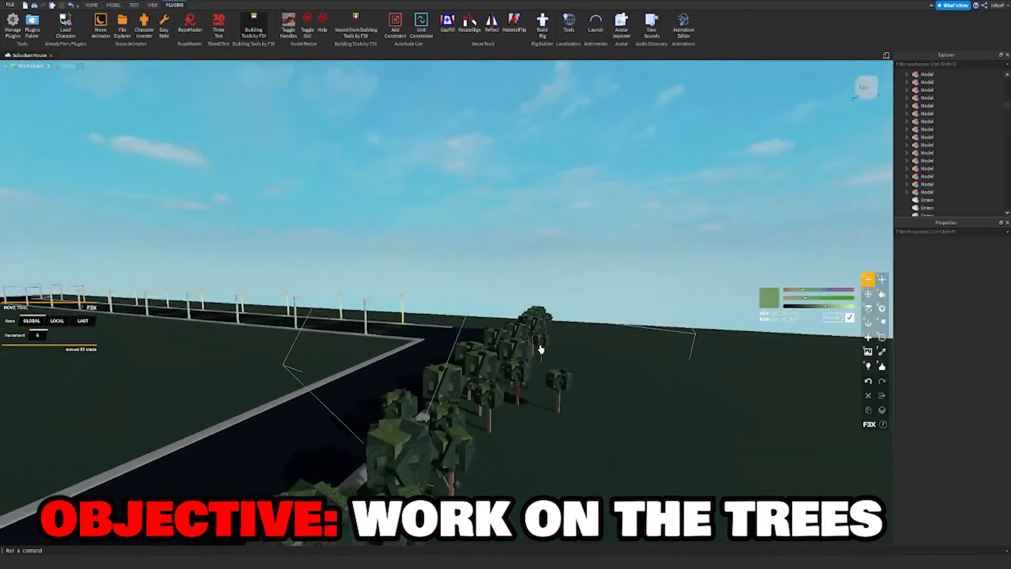
{"action": "left_click", "coordinate": [561, 384]}
{"action": "key", "text": "Delete"}
{"action": "left_click", "coordinate": [562, 389]}
{"action": "key", "text": "Delete"}
Ungroup the tree row at the road's end and delete its outlying tree on the grass.
{"action": "right_click_drag", "start_coordinate": [562, 390], "coordinate": [483, 386]}
{"action": "key", "text": "s"}
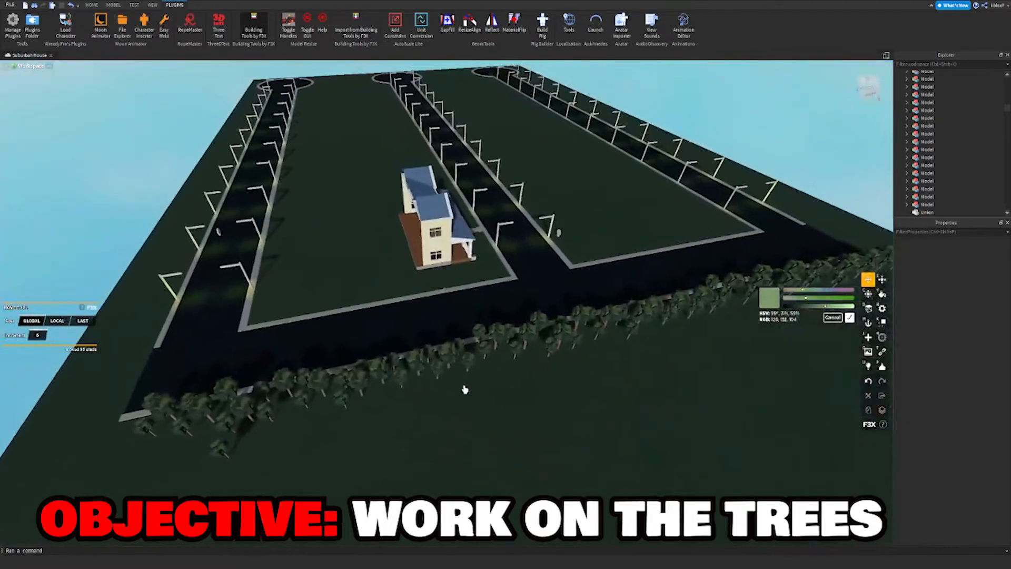
{"action": "left_click", "coordinate": [260, 433]}
{"action": "key", "text": "ctrl+u"}
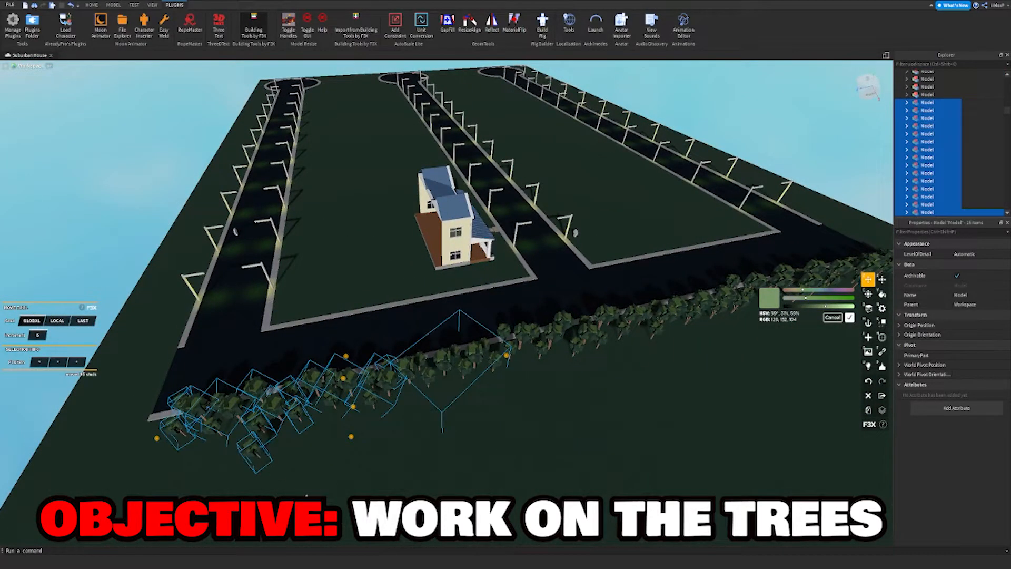
{"action": "left_click", "coordinate": [257, 467]}
{"action": "left_click", "coordinate": [251, 455]}
{"action": "key", "text": "Delete"}
Select all trees along the full length of the connecting road and group them as one tree line.
{"action": "key", "text": "a"}
{"action": "key", "text": "w"}
{"action": "right_click_drag", "start_coordinate": [377, 424], "coordinate": [381, 425]}
{"action": "key", "text": "s"}
{"action": "key", "text": "s"}
{"action": "right_click_drag", "start_coordinate": [440, 392], "coordinate": [438, 391]}
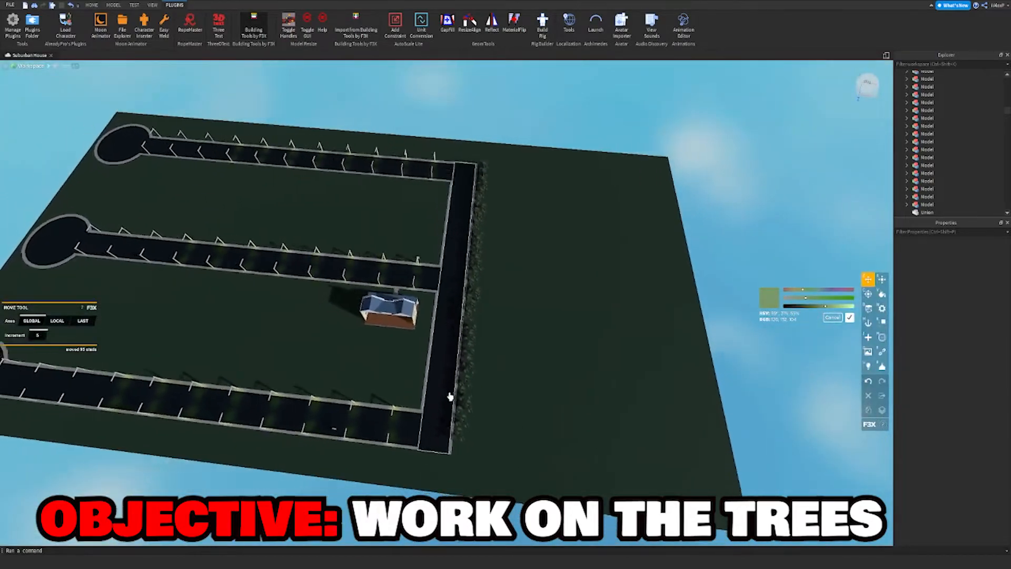
{"action": "right_click_drag", "start_coordinate": [478, 385], "coordinate": [488, 379]}
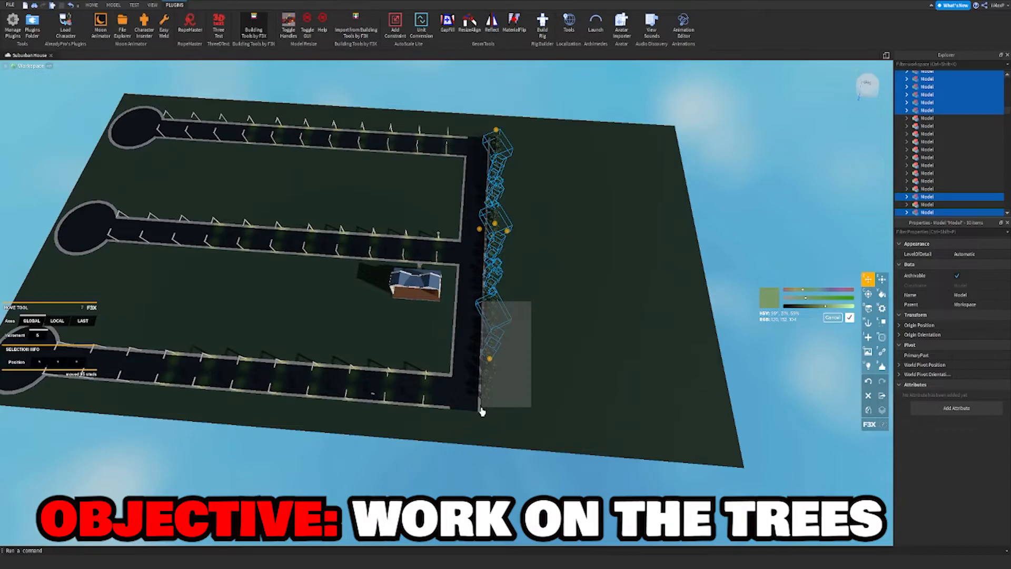
{"action": "scroll", "coordinate": [481, 396], "scroll_direction": "up", "scroll_amount": 10}
{"action": "right_click_drag", "start_coordinate": [481, 396], "coordinate": [491, 190]}
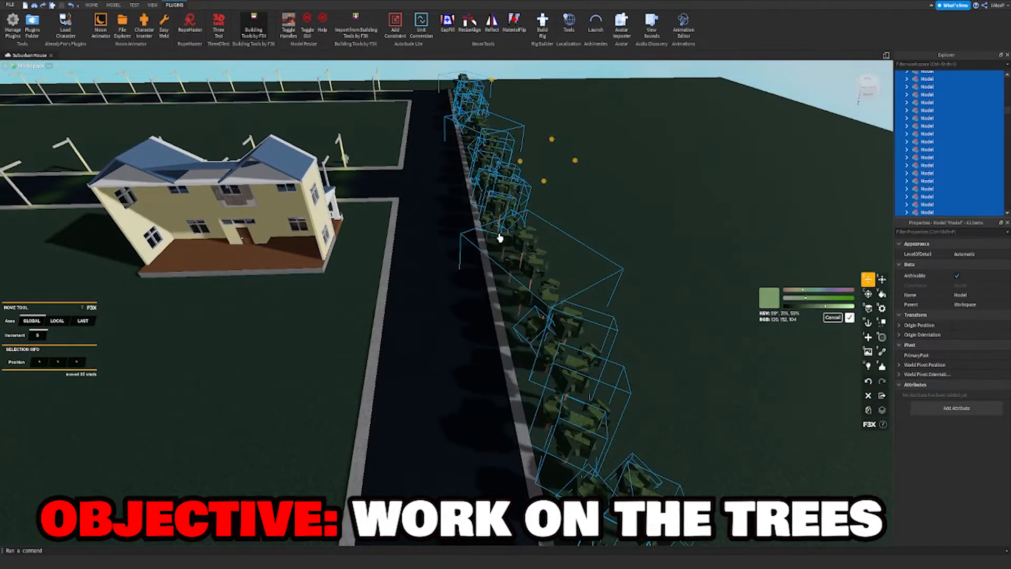
Try shifting the grouped tree line away from the curb, and undo that move.
{"action": "left_click", "coordinate": [490, 230]}
{"action": "right_click_drag", "start_coordinate": [489, 231], "coordinate": [473, 235]}
{"action": "scroll", "coordinate": [453, 231], "scroll_direction": "down", "scroll_amount": 15}
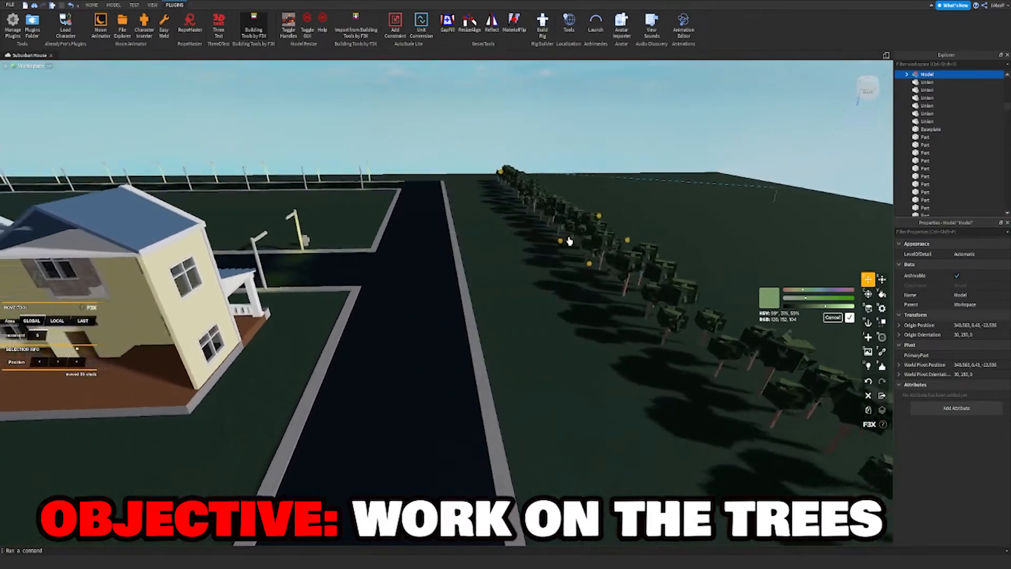
{"action": "key", "text": "ctrl+z"}
Duplicate the grouped tree line and move the copy away from the curb to form a second row.
{"action": "key", "text": "d"}
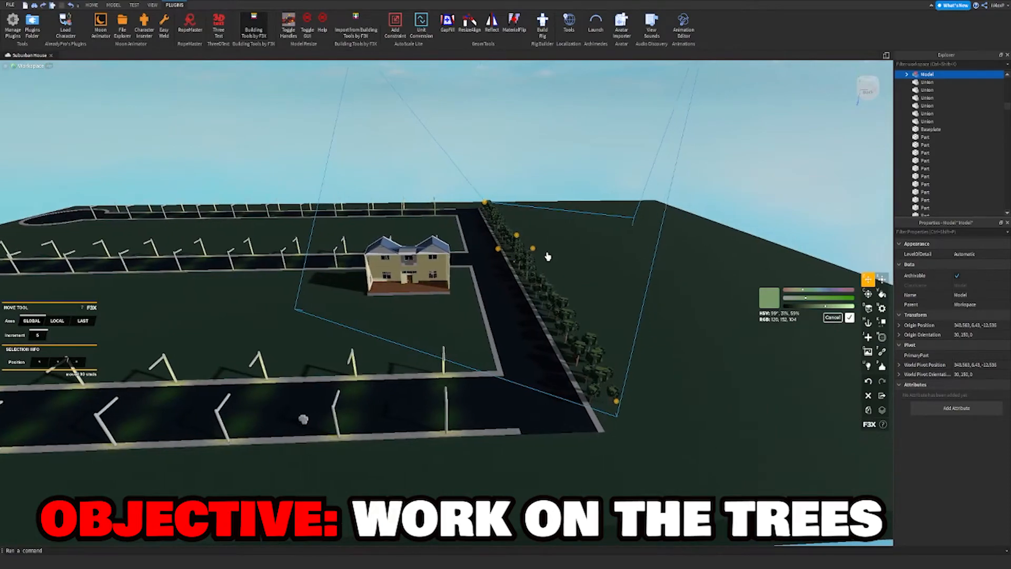
{"action": "key", "text": "w"}
{"action": "key", "text": "ctrl+d"}
{"action": "left_click_drag", "start_coordinate": [478, 250], "coordinate": [499, 248]}
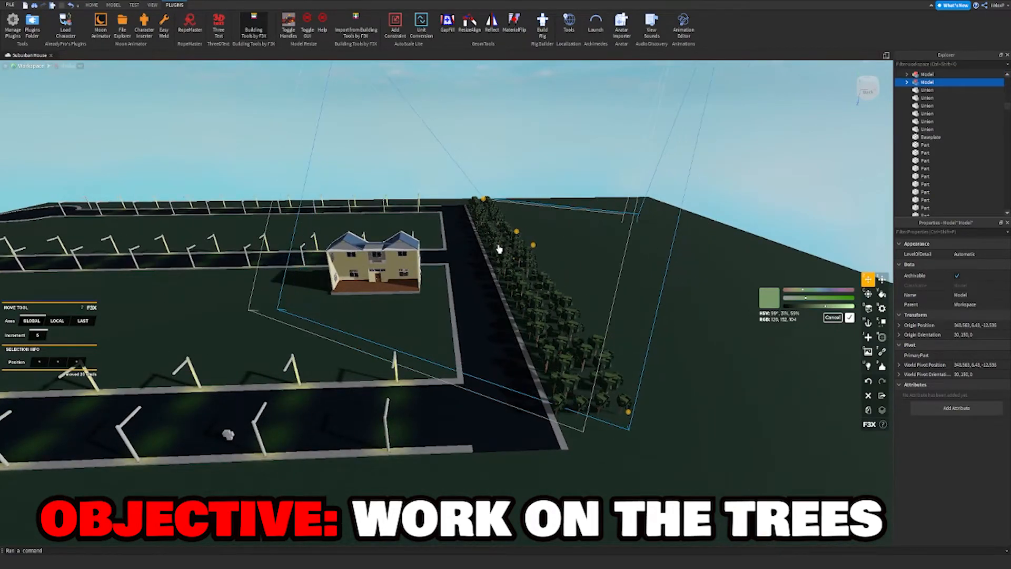
{"action": "key", "text": "d"}
{"action": "key", "text": "w"}
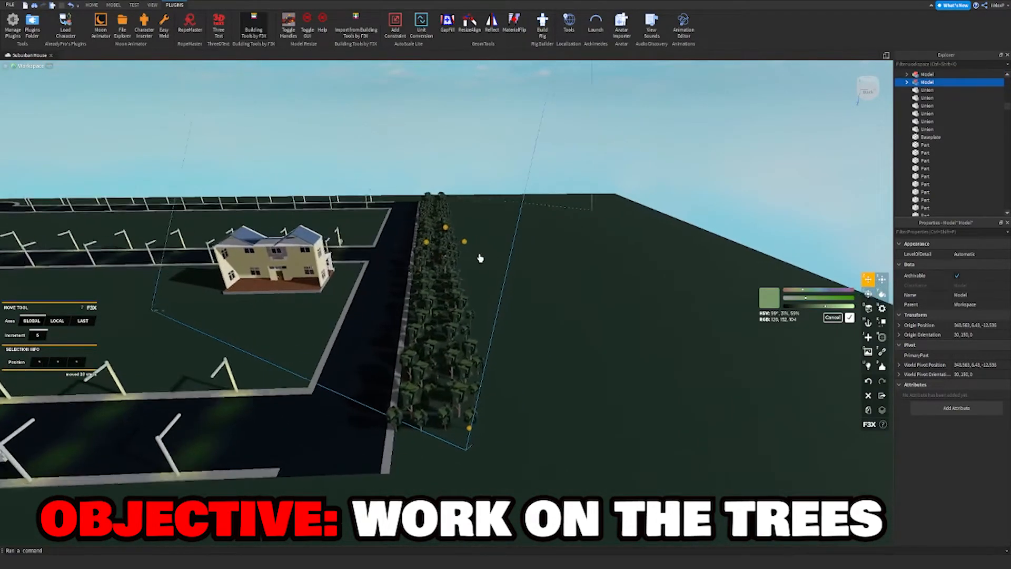
Rotate the copied tree line about its vertical axis so its pattern differs from the first row.
{"action": "key", "text": "c"}
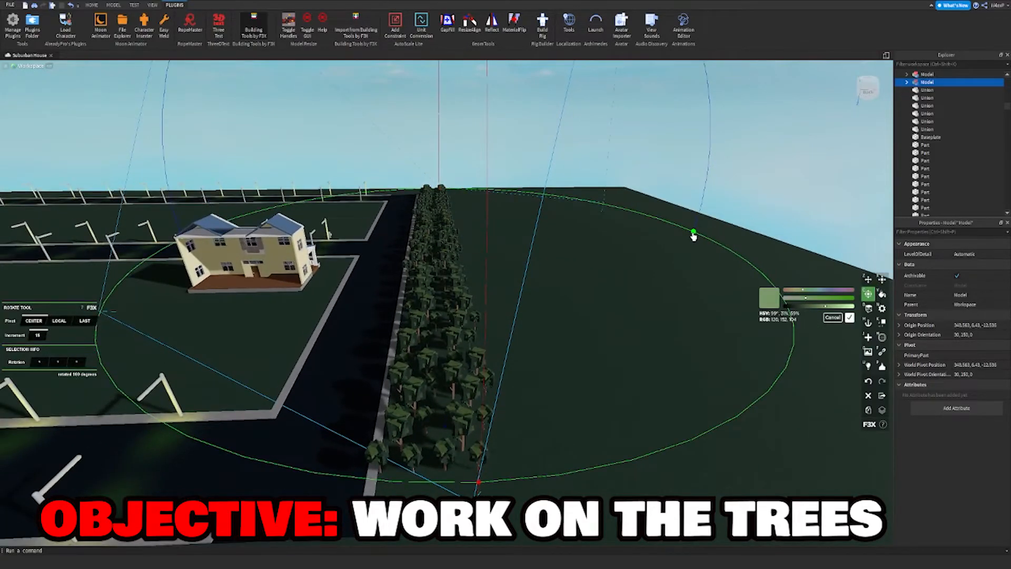
{"action": "left_click_drag", "start_coordinate": [694, 235], "coordinate": [588, 486]}
{"action": "left_click_drag", "start_coordinate": [305, 391], "coordinate": [283, 241]}
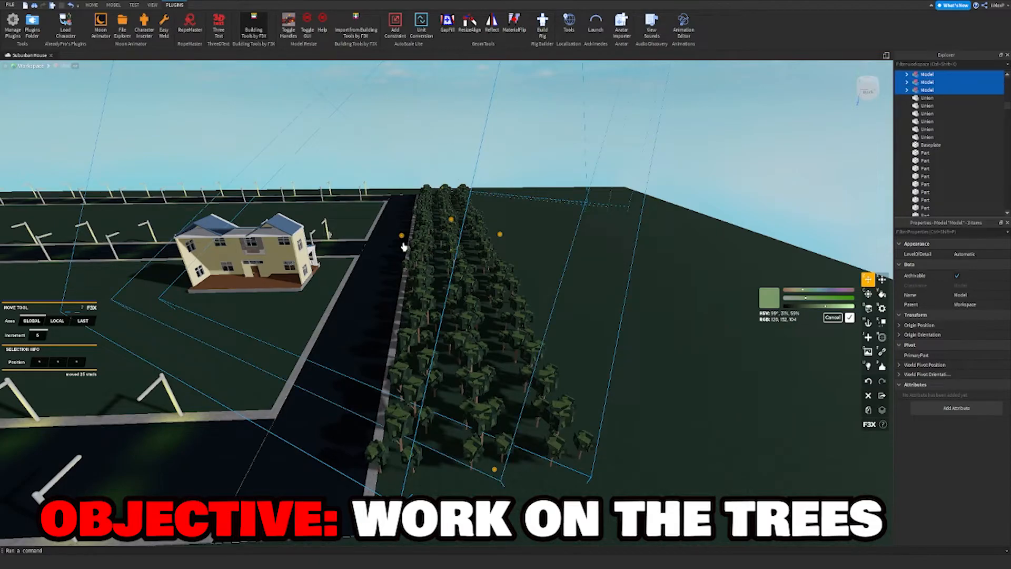
Duplicate the three tree rows together and shift the copies outward repeatedly, extending the forest across the open grass.
{"action": "mouse_move", "coordinate": [401, 237]}
{"action": "left_mouse_down"}
{"action": "mouse_move", "coordinate": [491, 243]}
{"action": "mouse_move", "coordinate": [469, 248]}
{"action": "mouse_move", "coordinate": [456, 236]}
{"action": "mouse_move", "coordinate": [502, 227]}
{"action": "mouse_move", "coordinate": [495, 233]}
{"action": "mouse_move", "coordinate": [549, 233]}
{"action": "mouse_move", "coordinate": [539, 237]}
{"action": "left_mouse_up"}
{"action": "key", "text": "d"}
{"action": "key", "text": "shift+c"}
{"action": "key", "text": "d"}
{"action": "key", "text": "shift+c"}
{"action": "key", "text": "d"}
{"action": "key", "text": "w"}
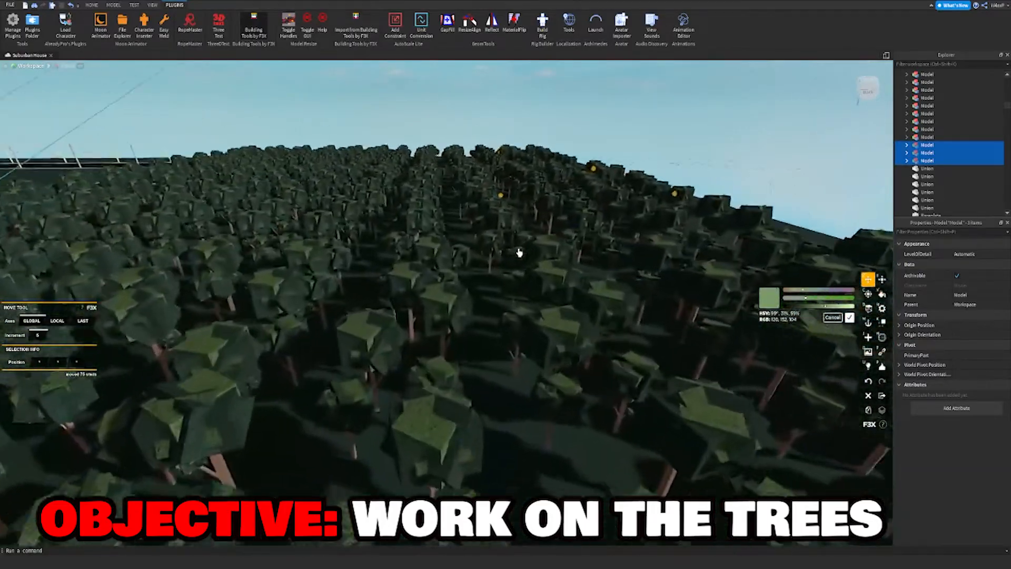
Undo the outermost duplicated rows to narrow the forest beside the connecting road.
{"action": "key", "text": "w"}
{"action": "right_click_drag", "start_coordinate": [519, 253], "coordinate": [519, 253]}
{"action": "key", "text": "w"}
{"action": "key", "text": "s"}
{"action": "key", "text": "s"}
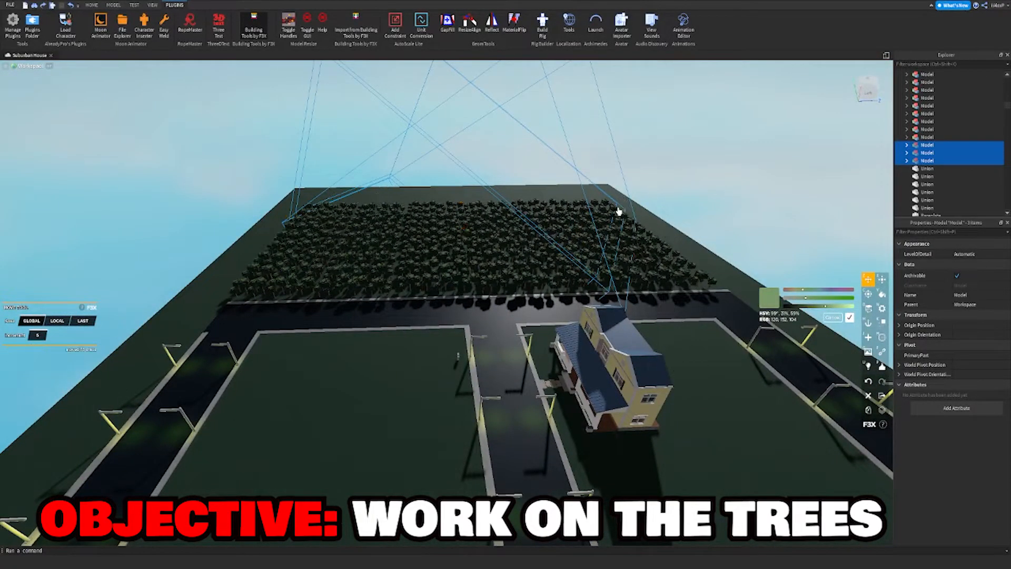
{"action": "key", "text": "ctrl+z"}
{"action": "key", "text": "s"}
Inspect the narrowed forest along the connecting road from low and overhead viewpoints, including its edge facing the house.
{"action": "right_click_drag", "start_coordinate": [542, 237], "coordinate": [541, 236]}
{"action": "right_click_drag", "start_coordinate": [484, 273], "coordinate": [484, 274]}
{"action": "key", "text": "w"}
{"action": "key", "text": "s"}
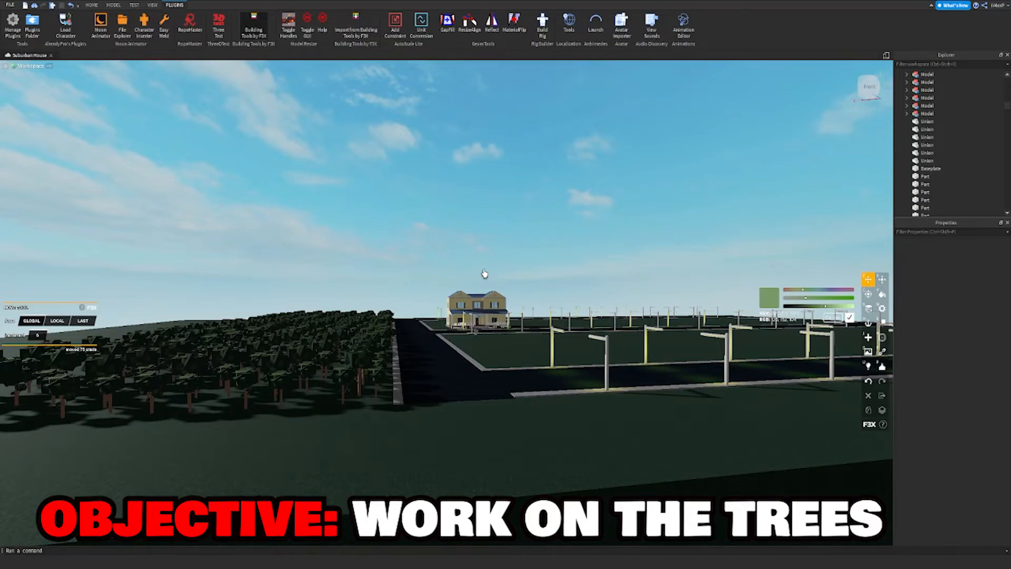
{"action": "key", "text": "w"}
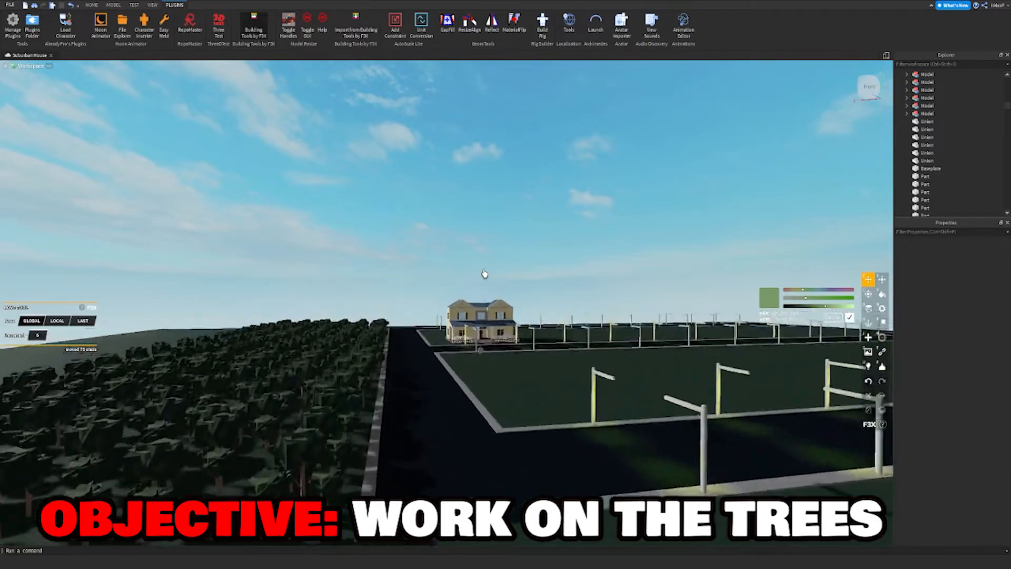
{"action": "right_click_drag", "start_coordinate": [485, 274], "coordinate": [484, 273]}
{"action": "key", "text": "w"}
{"action": "key", "text": "w"}
{"action": "key", "text": "w"}
{"action": "key", "text": "s"}
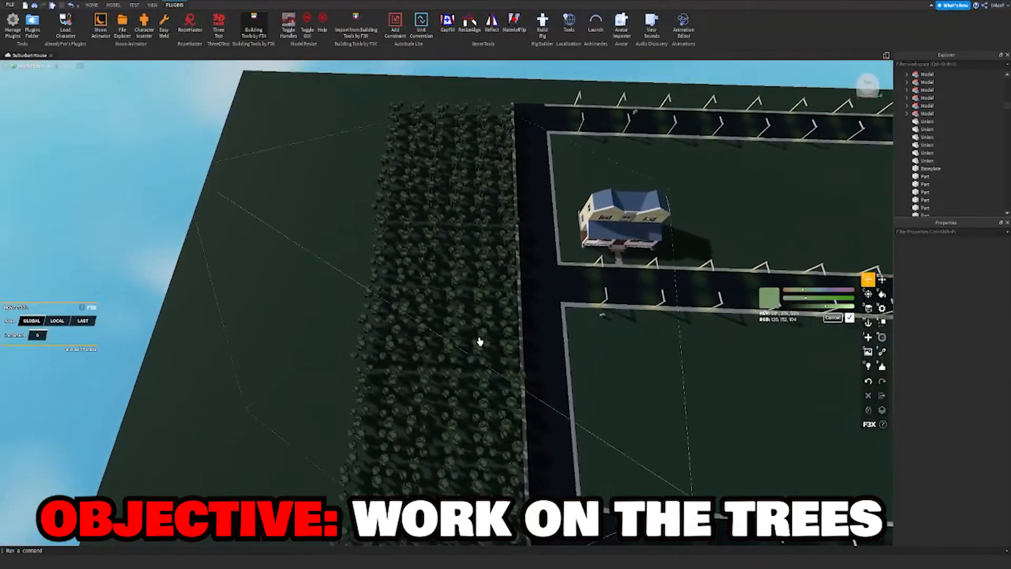
{"action": "key", "text": "d"}
{"action": "key", "text": "w"}
{"action": "right_click_drag", "start_coordinate": [495, 374], "coordinate": [494, 378]}
{"action": "key", "text": "d"}
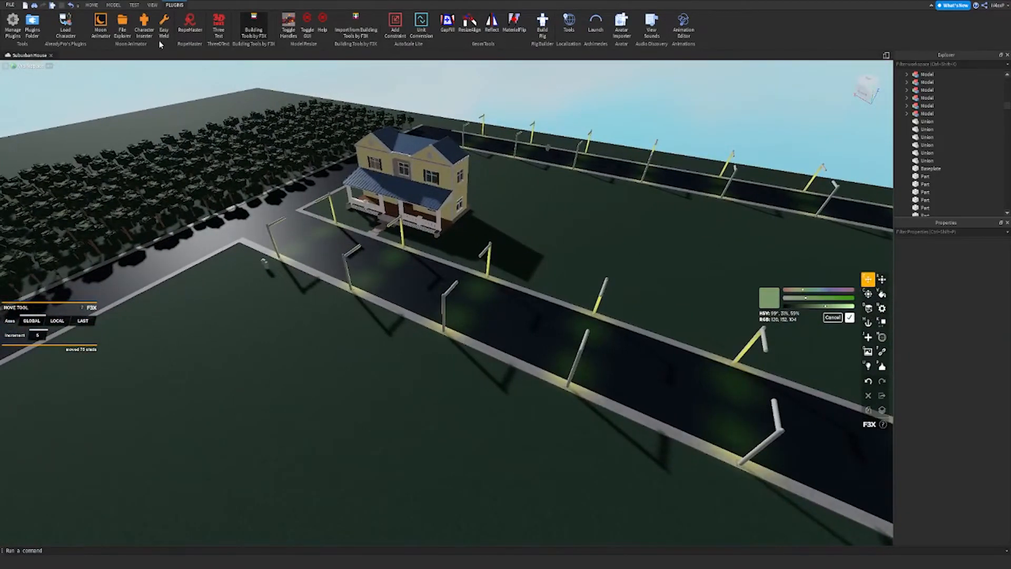
Open the Toolbox and insert the saved Tree #4 model on the grass across the street from the house.
{"action": "left_click", "coordinate": [124, 6]}
{"action": "left_click", "coordinate": [152, 5]}
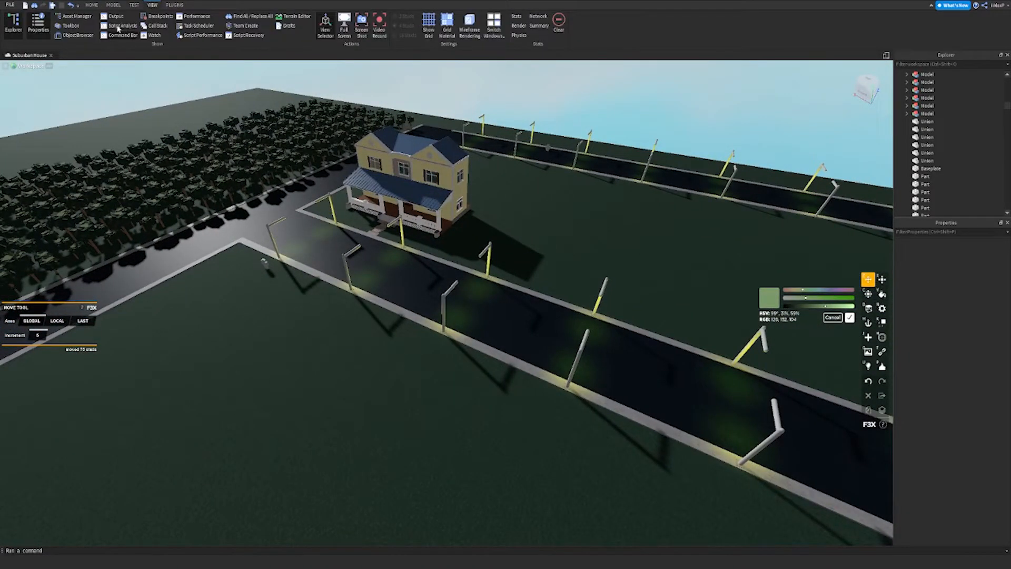
{"action": "left_click", "coordinate": [71, 26]}
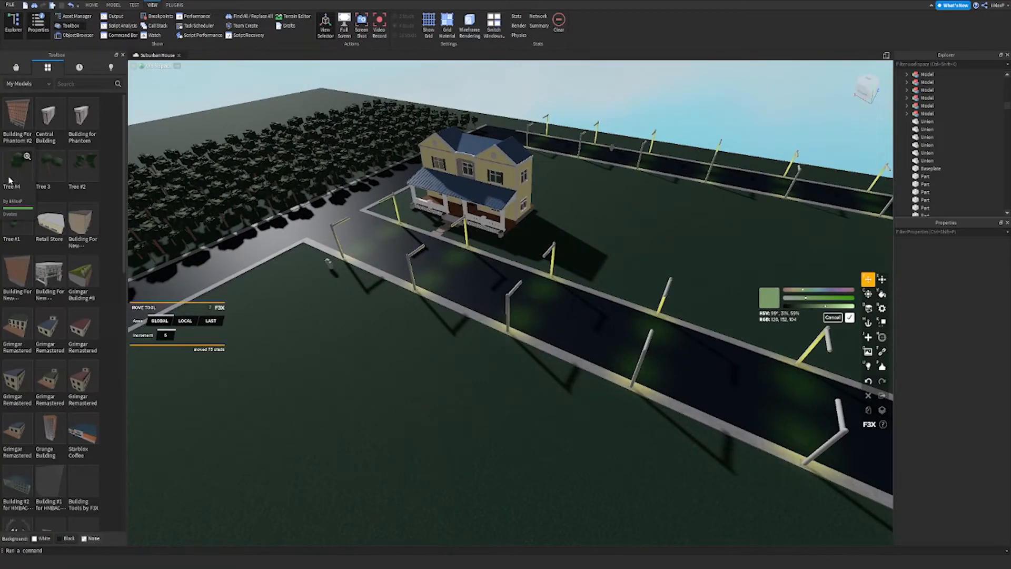
{"action": "right_click_drag", "start_coordinate": [443, 256], "coordinate": [494, 270]}
{"action": "left_click_drag", "start_coordinate": [494, 271], "coordinate": [580, 246]}
{"action": "right_click_drag", "start_coordinate": [580, 246], "coordinate": [580, 245]}
{"action": "key", "text": "a"}
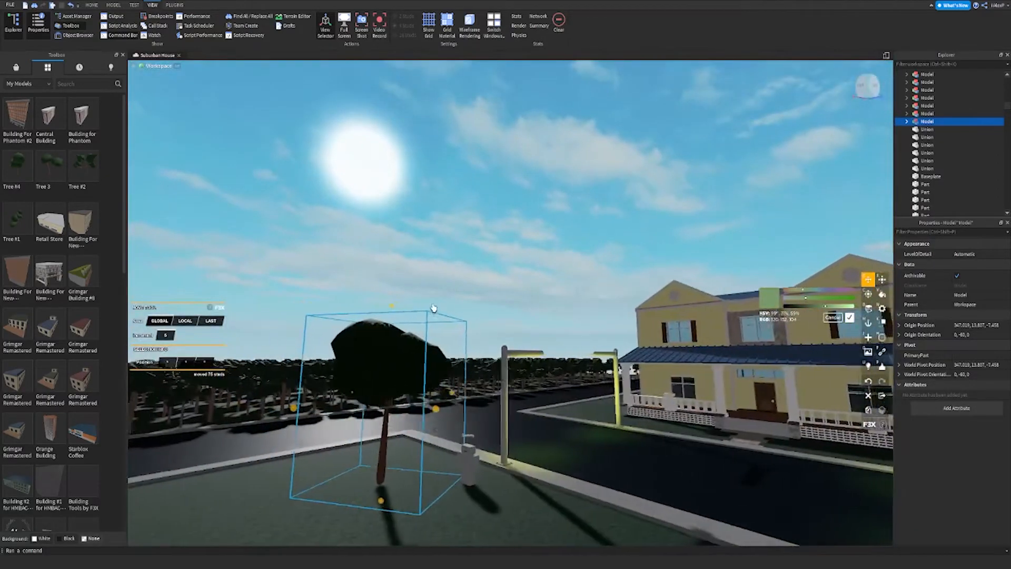
Set the move increment to 0.1 studs and adjust the inserted tree's height to the grass.
{"action": "mouse_move", "coordinate": [398, 310]}
{"action": "left_mouse_down"}
{"action": "mouse_move", "coordinate": [399, 339]}
{"action": "mouse_move", "coordinate": [400, 314]}
{"action": "left_mouse_up"}
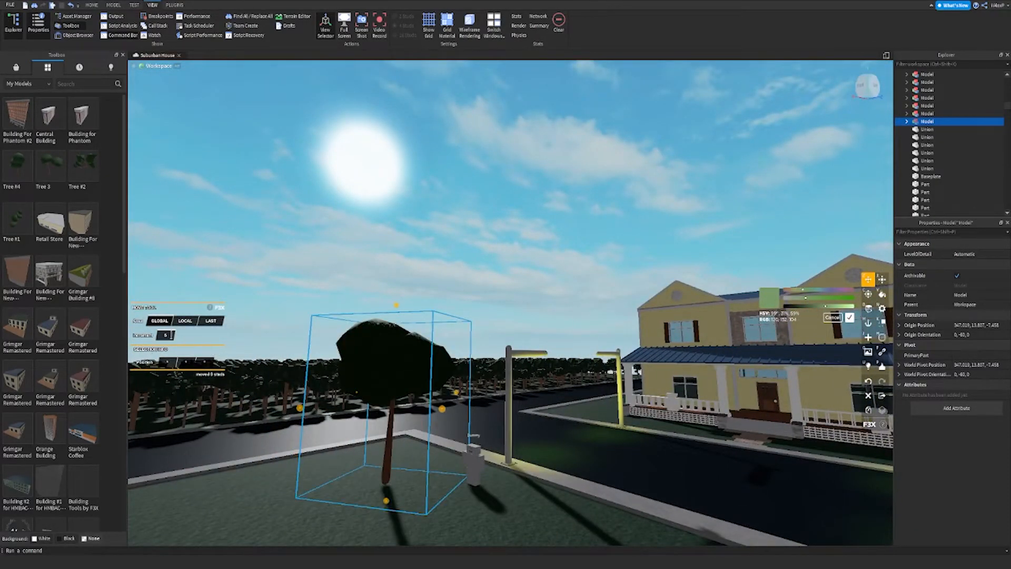
{"action": "key", "text": "a"}
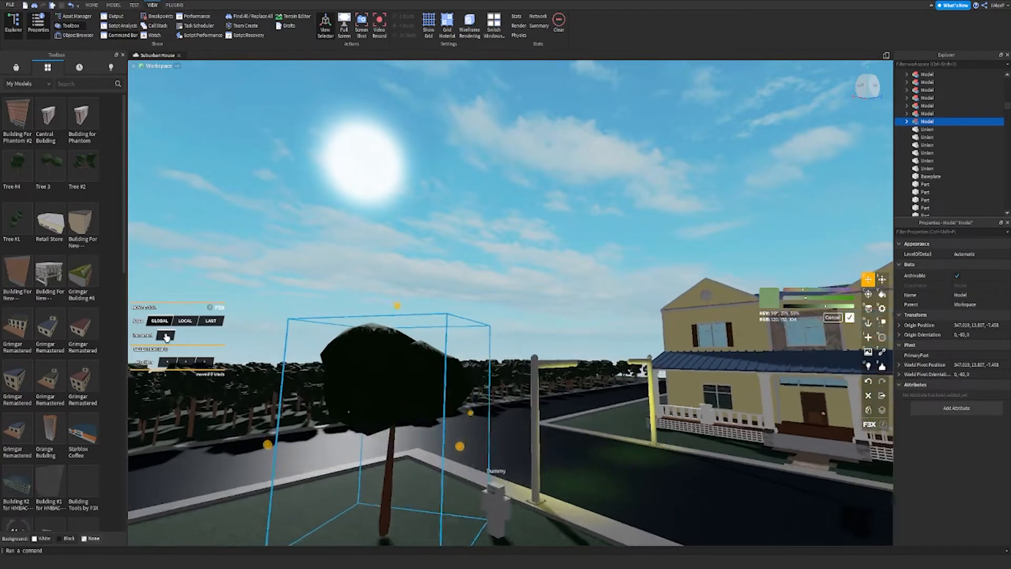
{"action": "mouse_move", "coordinate": [86, 169]}
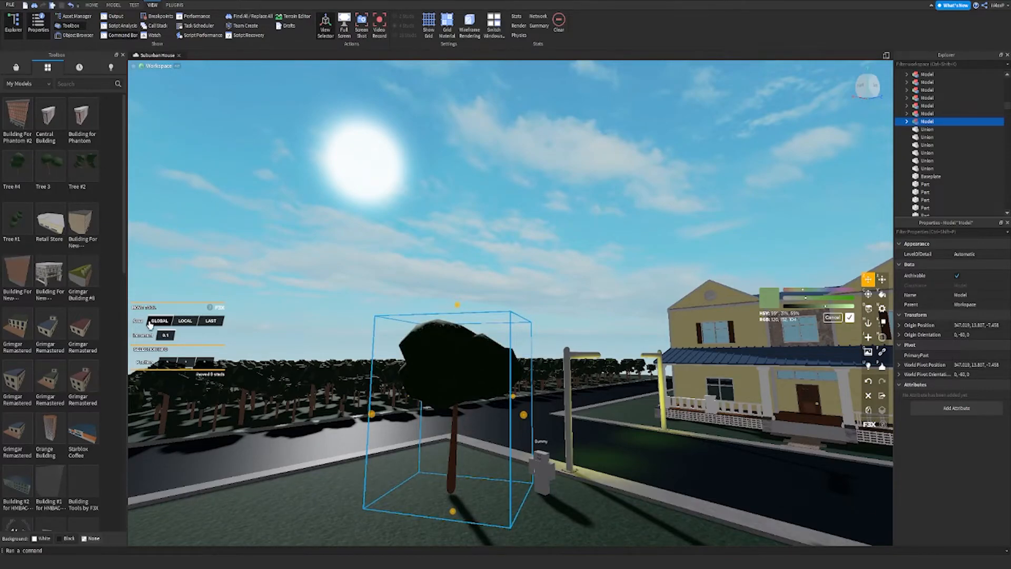
{"action": "key", "text": "w"}
{"action": "left_click_drag", "start_coordinate": [464, 327], "coordinate": [466, 332]}
Move the inserted tree across the street onto the front lawn at the house's corner.
{"action": "right_click_drag", "start_coordinate": [503, 256], "coordinate": [498, 297]}
{"action": "left_click_drag", "start_coordinate": [471, 294], "coordinate": [397, 285]}
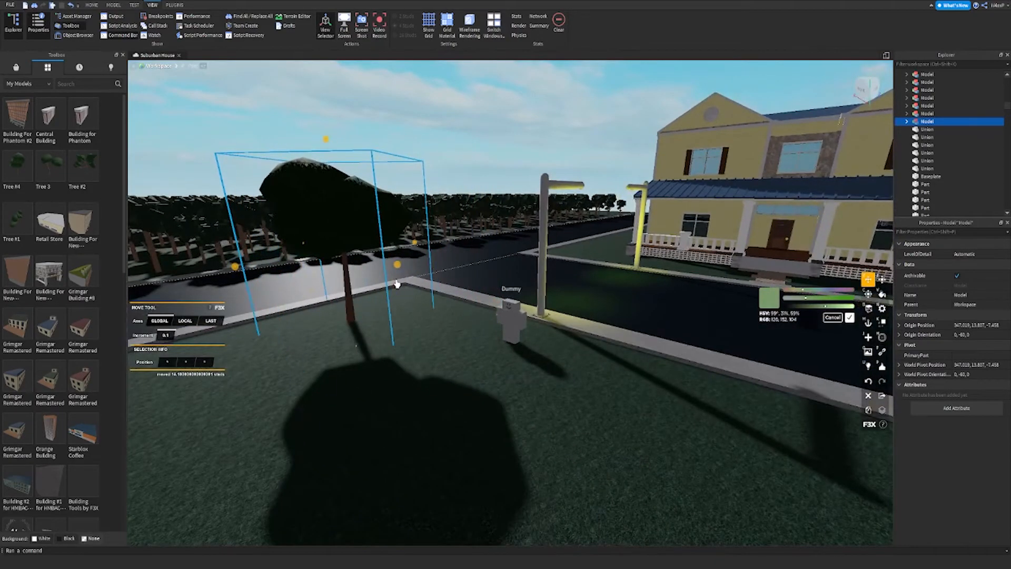
{"action": "left_click_drag", "start_coordinate": [427, 248], "coordinate": [458, 226]}
{"action": "right_click_drag", "start_coordinate": [459, 226], "coordinate": [574, 221]}
{"action": "key", "text": "w"}
{"action": "key", "text": "s"}
{"action": "left_click_drag", "start_coordinate": [510, 313], "coordinate": [514, 313]}
{"action": "right_click_drag", "start_coordinate": [514, 312], "coordinate": [448, 365]}
{"action": "key", "text": "s"}
{"action": "key", "text": "d"}
{"action": "left_click", "coordinate": [559, 113]}
{"action": "right_click_drag", "start_coordinate": [559, 113], "coordinate": [577, 318]}
{"action": "key", "text": "a"}
{"action": "key", "text": "w"}
{"action": "key", "text": "w"}
{"action": "key", "text": "s"}
{"action": "key", "text": "d"}
{"action": "left_click_drag", "start_coordinate": [553, 397], "coordinate": [482, 298]}
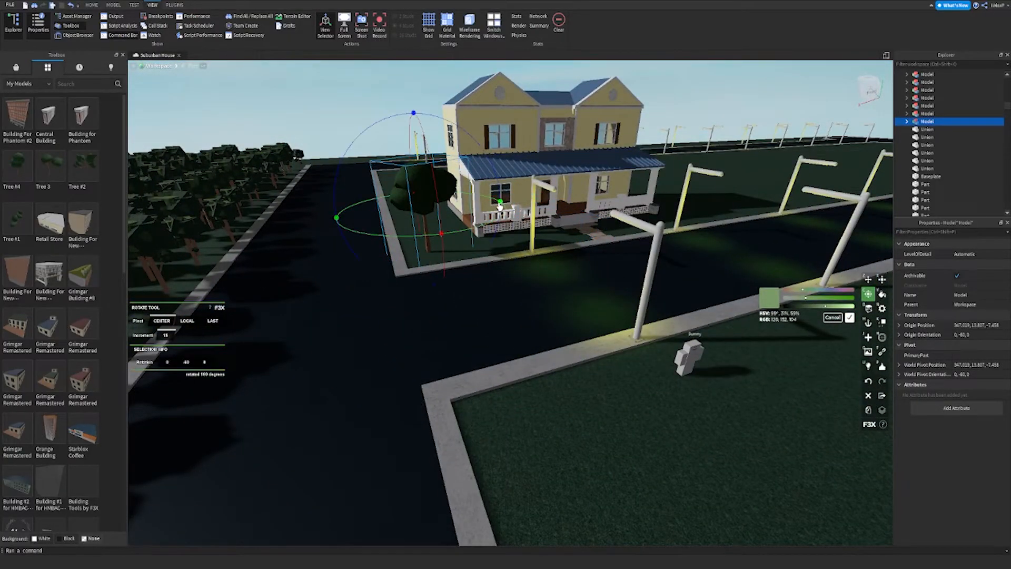
Adjust the tree's position on the lawn between the street curb and the house's porch.
{"action": "key", "text": "w"}
{"action": "right_click_drag", "start_coordinate": [350, 191], "coordinate": [350, 207]}
{"action": "key", "text": "z"}
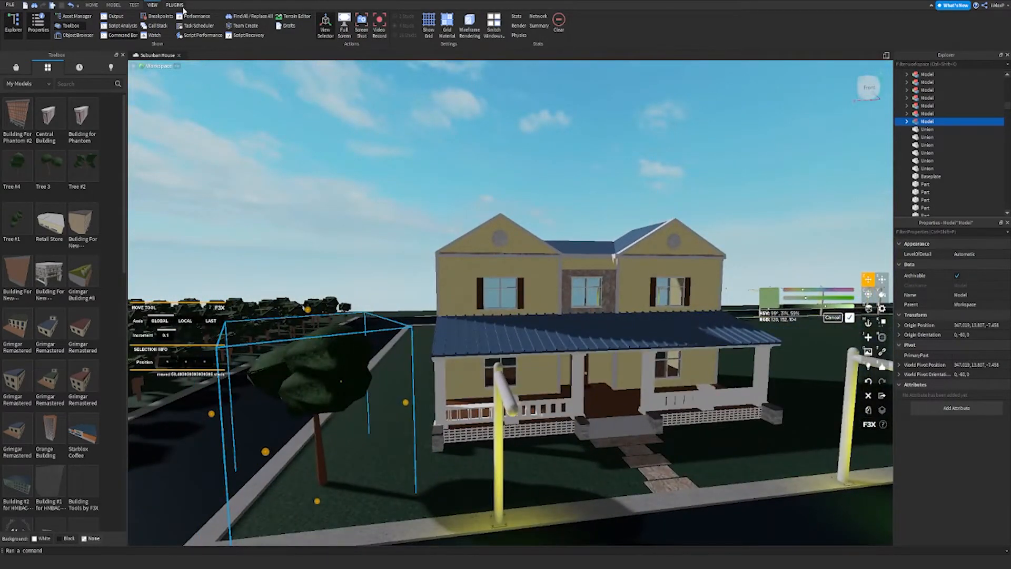
{"action": "left_click_drag", "start_coordinate": [307, 309], "coordinate": [325, 354]}
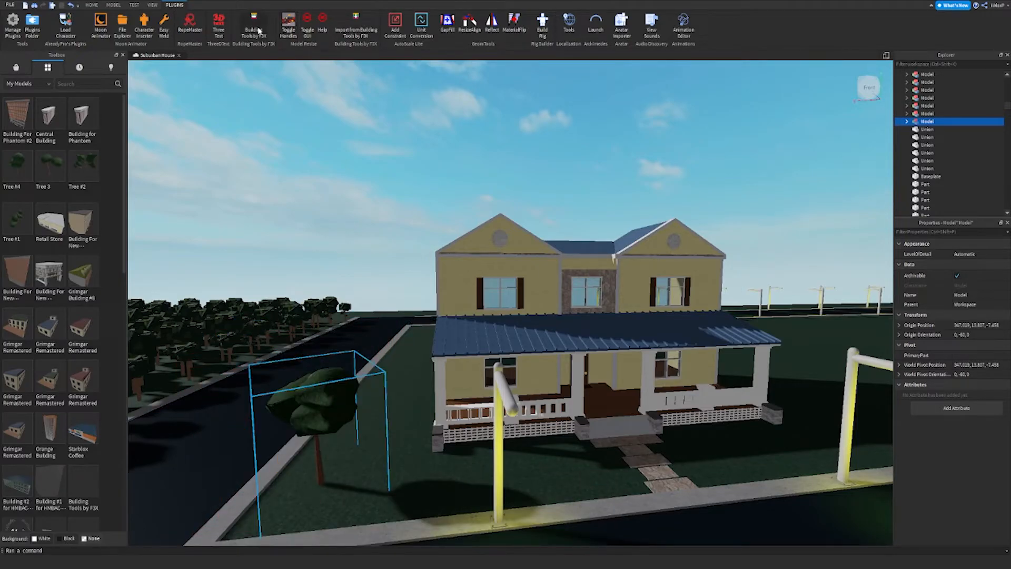
{"action": "left_click", "coordinate": [258, 31]}
{"action": "right_click_drag", "start_coordinate": [345, 262], "coordinate": [346, 267]}
{"action": "key", "text": "w"}
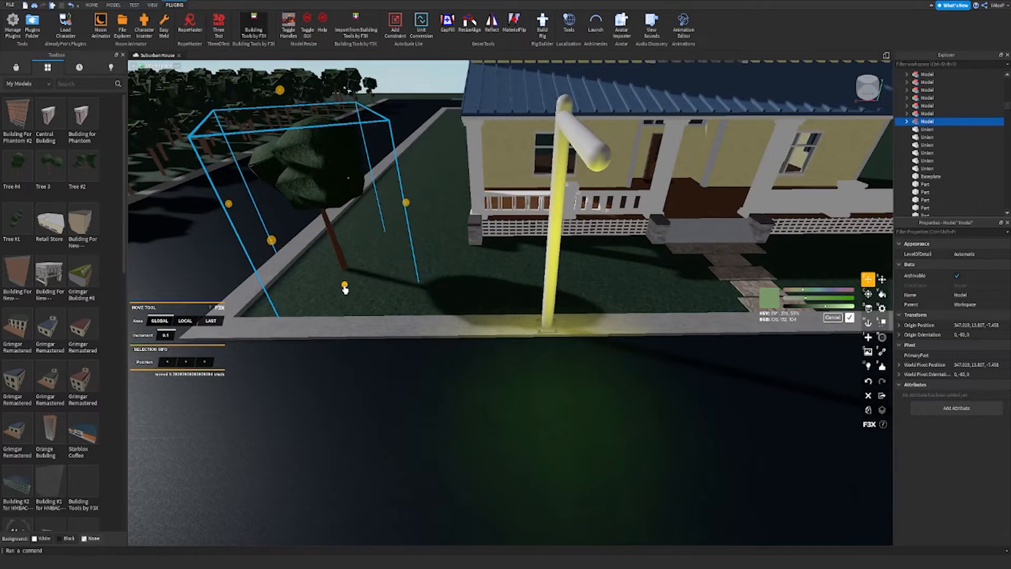
Duplicate the lawn tree along the front of the house to form a spaced row of four trees.
{"action": "key", "text": "d"}
{"action": "mouse_move", "coordinate": [414, 212]}
{"action": "left_mouse_down"}
{"action": "mouse_move", "coordinate": [520, 198]}
{"action": "mouse_move", "coordinate": [373, 212]}
{"action": "mouse_move", "coordinate": [495, 211]}
{"action": "mouse_move", "coordinate": [617, 186]}
{"action": "mouse_move", "coordinate": [355, 232]}
{"action": "mouse_move", "coordinate": [401, 215]}
{"action": "left_mouse_up"}
{"action": "right_click_drag", "start_coordinate": [400, 215], "coordinate": [402, 215]}
{"action": "key", "text": "s"}
{"action": "left_click", "coordinate": [582, 149]}
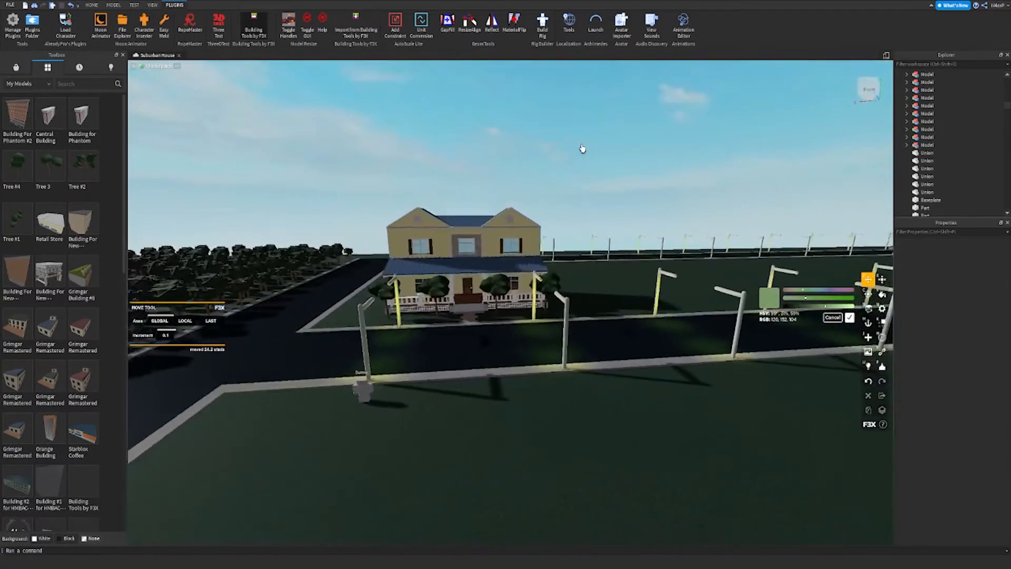
Close the Toolbox and review the forest, streets and planted house front across the whole neighborhood.
{"action": "key", "text": "a"}
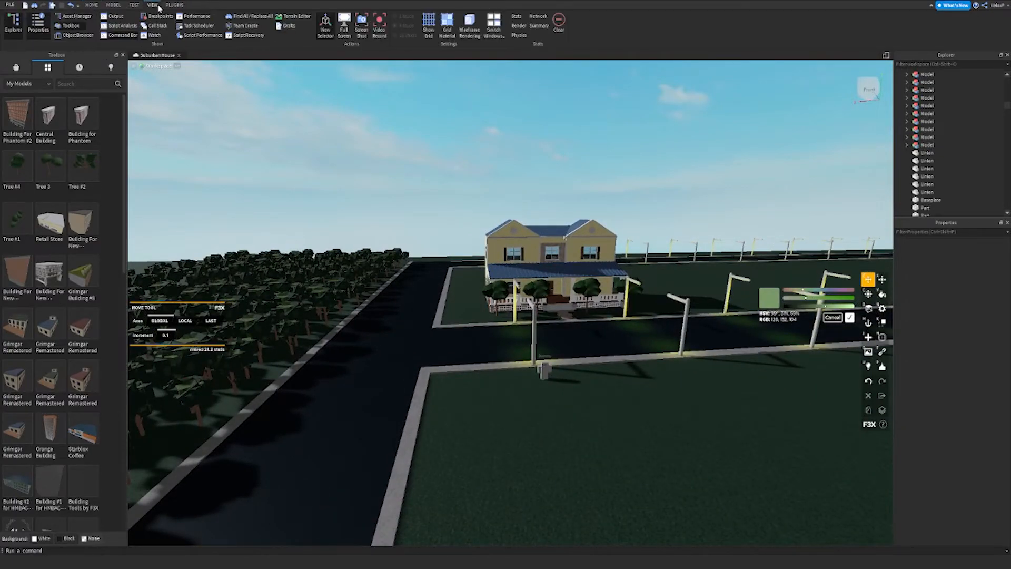
{"action": "left_click", "coordinate": [74, 26]}
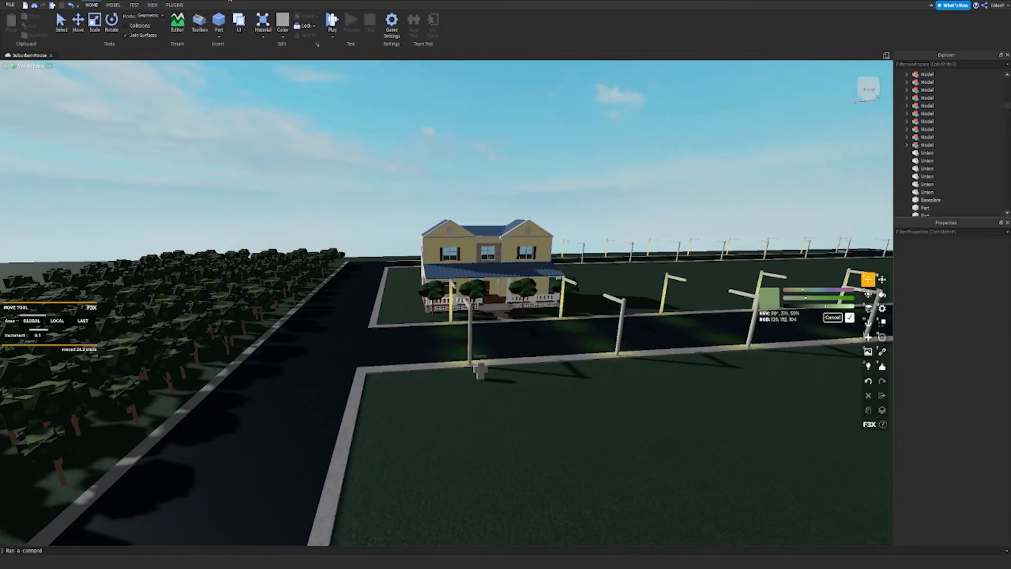
{"action": "mouse_move", "coordinate": [478, 227]}
{"action": "right_mouse_down"}
{"action": "mouse_move", "coordinate": [473, 235]}
{"action": "mouse_move", "coordinate": [479, 212]}
{"action": "right_mouse_up"}
{"action": "key", "text": "s"}
{"action": "right_click_drag", "start_coordinate": [309, 278], "coordinate": [321, 219]}
{"action": "key", "text": "s"}
{"action": "scroll", "coordinate": [338, 207], "scroll_direction": "up", "scroll_amount": 10}
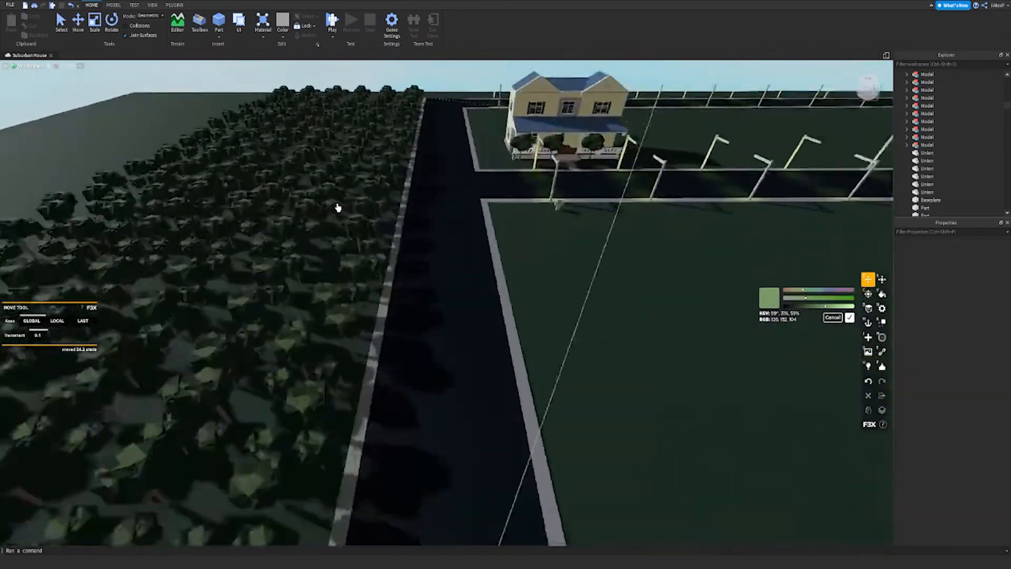
{"action": "scroll", "coordinate": [338, 207], "scroll_direction": "down", "scroll_amount": 10}
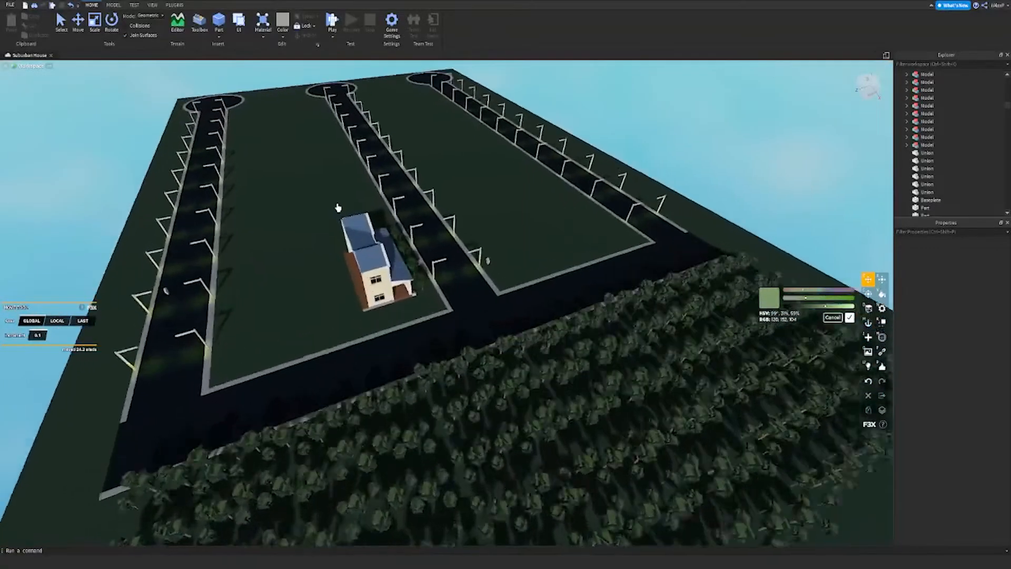
{"action": "scroll", "coordinate": [338, 207], "scroll_direction": "up", "scroll_amount": 5}
{"action": "right_click_drag", "start_coordinate": [338, 208], "coordinate": [339, 207]}
{"action": "right_click_drag", "start_coordinate": [405, 404], "coordinate": [404, 405]}
{"action": "scroll", "coordinate": [405, 405], "scroll_direction": "up", "scroll_amount": 5}
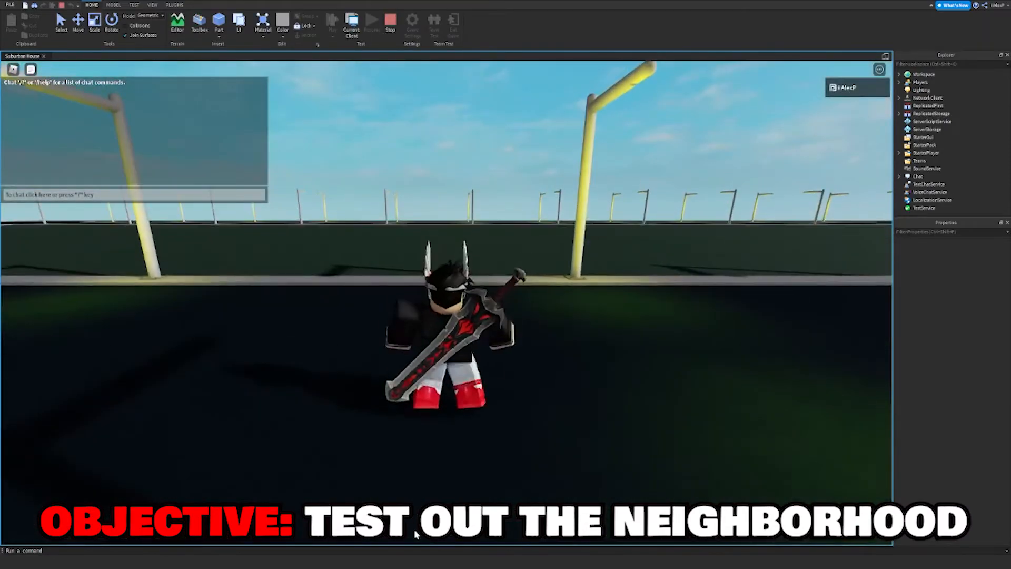
Playtest the map by running the avatar along the lamp-lit street toward the house, and stop the test.
{"action": "right_click_drag", "start_coordinate": [578, 263], "coordinate": [578, 267]}
{"action": "key", "text": "w"}
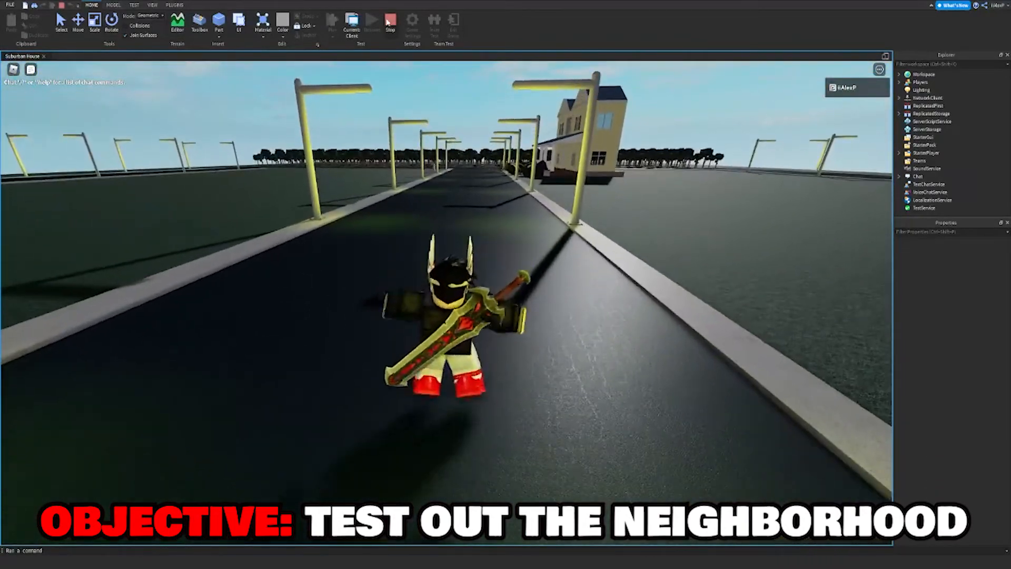
{"action": "left_click", "coordinate": [390, 21]}
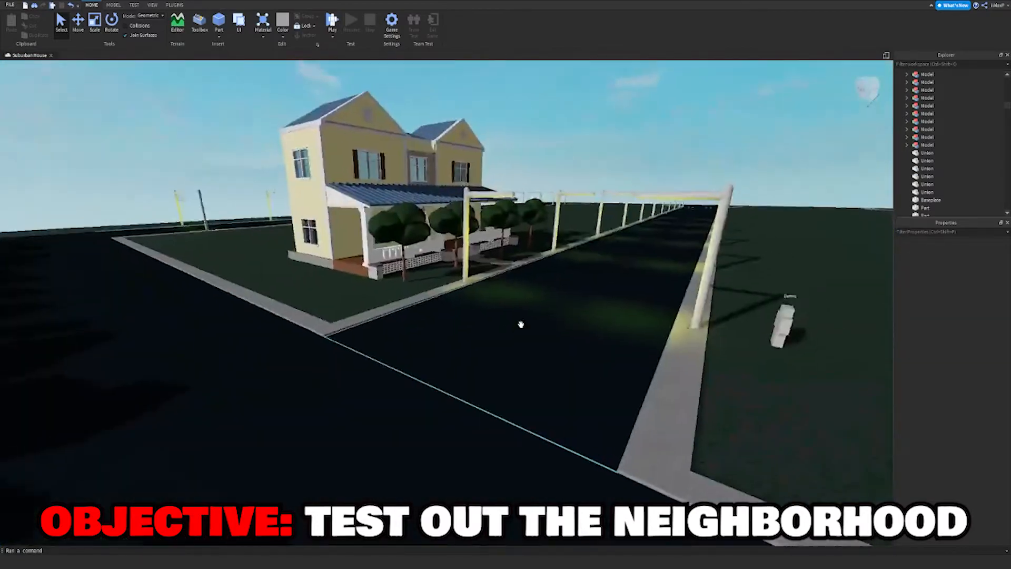
Select the loose objects at the front of the house and anchor them.
{"action": "right_click_drag", "start_coordinate": [503, 216], "coordinate": [503, 218]}
{"action": "scroll", "coordinate": [503, 216], "scroll_direction": "up", "scroll_amount": 5}
{"action": "left_click", "coordinate": [444, 388], "text": "ctrl"}
{"action": "left_click", "coordinate": [601, 406], "text": "ctrl"}
{"action": "right_click_drag", "start_coordinate": [611, 403], "coordinate": [614, 364]}
{"action": "left_click", "coordinate": [308, 36]}
{"action": "right_click_drag", "start_coordinate": [612, 185], "coordinate": [612, 185]}
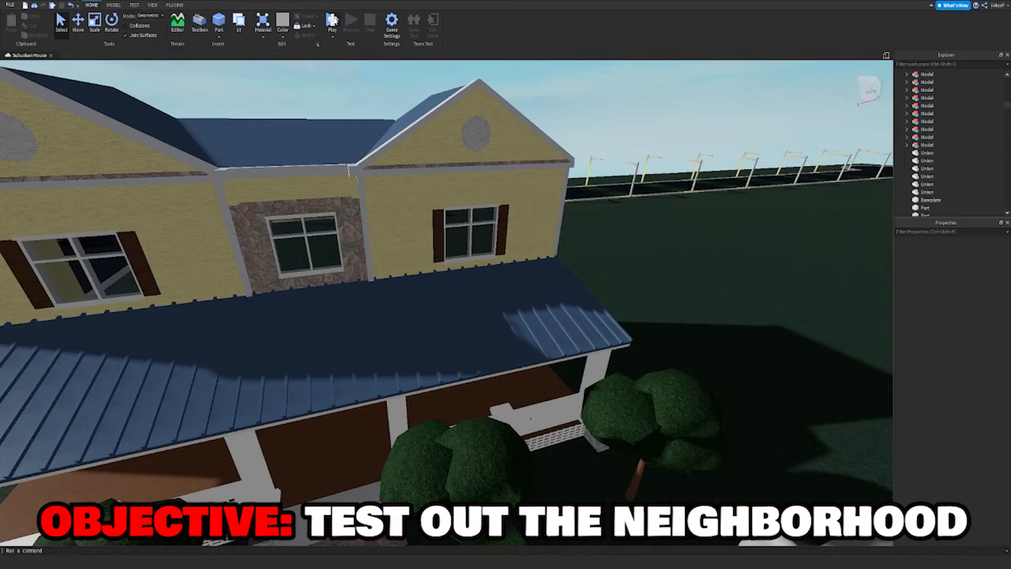
Start a playtest and run the avatar along the lamp-lit street toward the house, viewing the surrounding roads from a distance.
{"action": "left_click", "coordinate": [332, 21]}
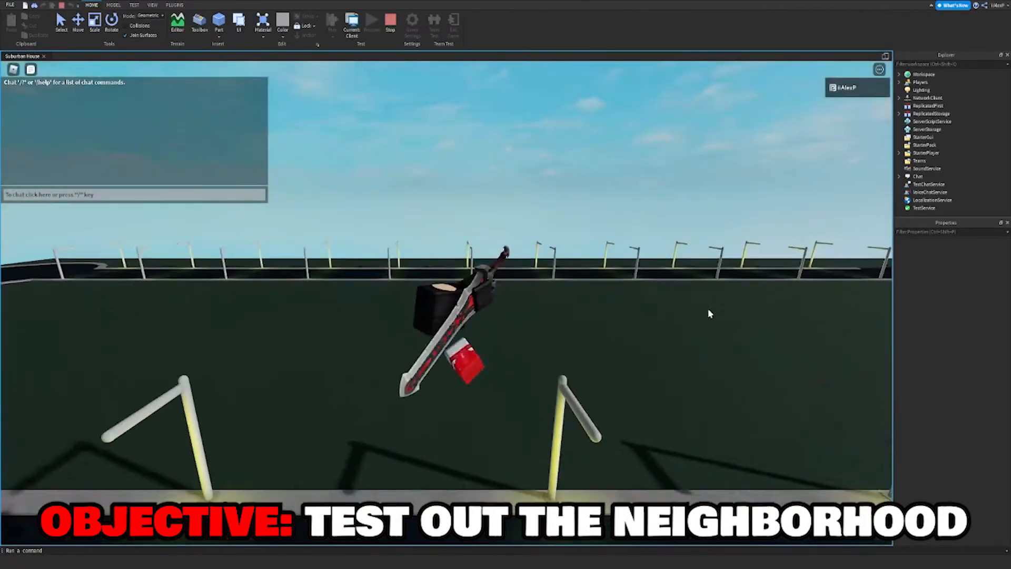
{"action": "right_click_drag", "start_coordinate": [707, 309], "coordinate": [696, 308]}
{"action": "key", "text": "w"}
{"action": "key", "text": "a"}
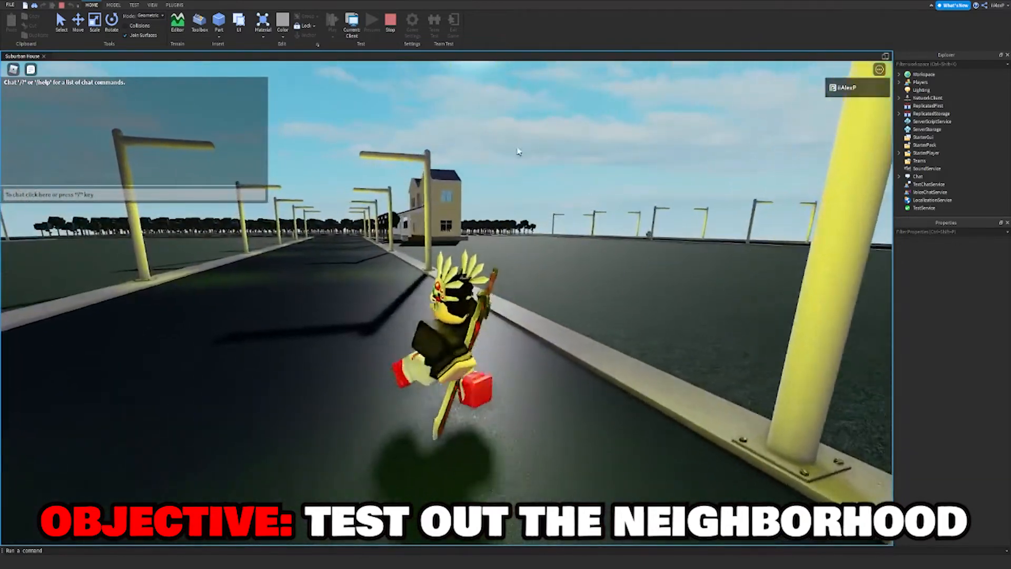
{"action": "key", "text": "w"}
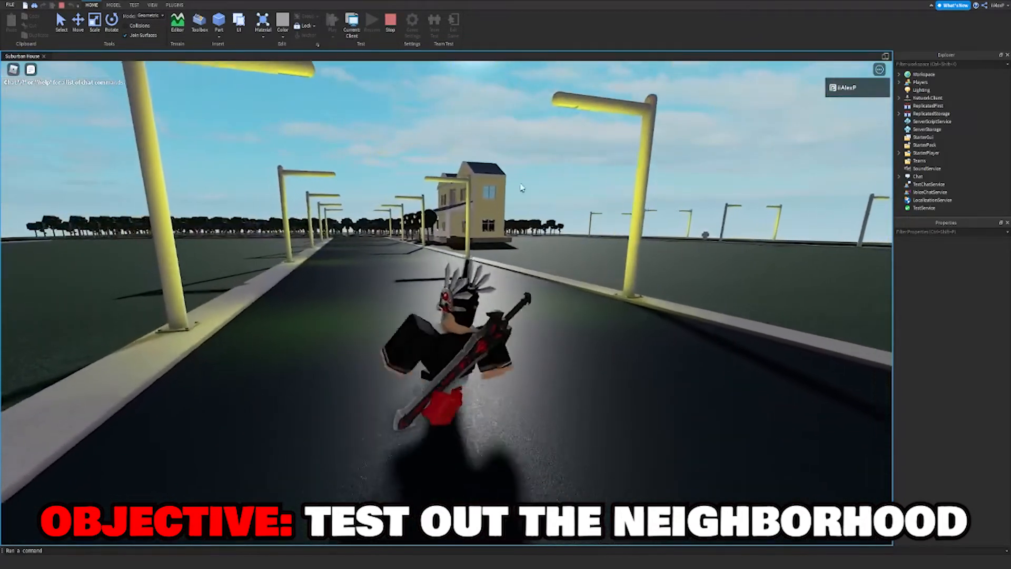
{"action": "key", "text": "w"}
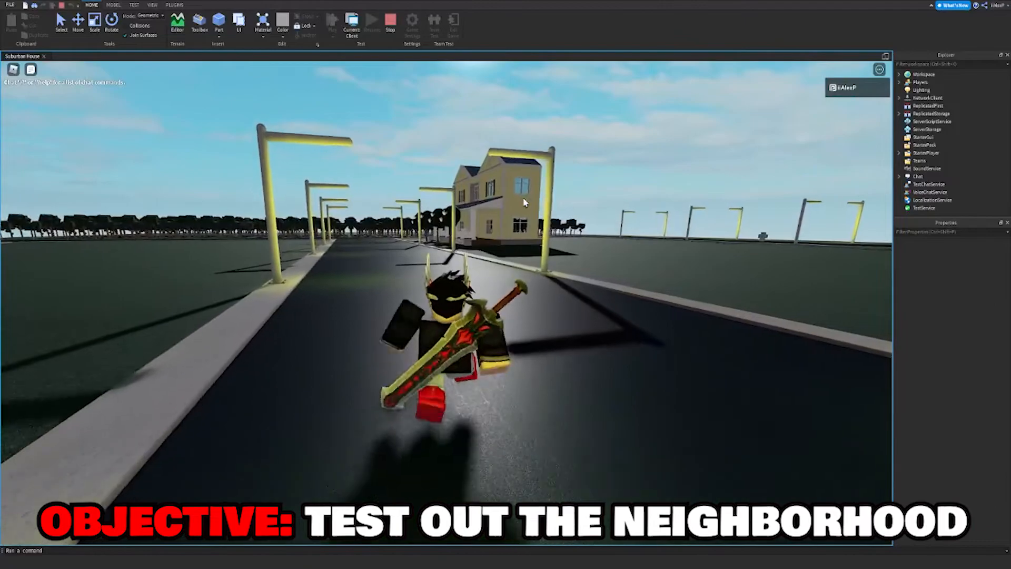
{"action": "scroll", "coordinate": [524, 202], "scroll_direction": "down", "scroll_amount": 10}
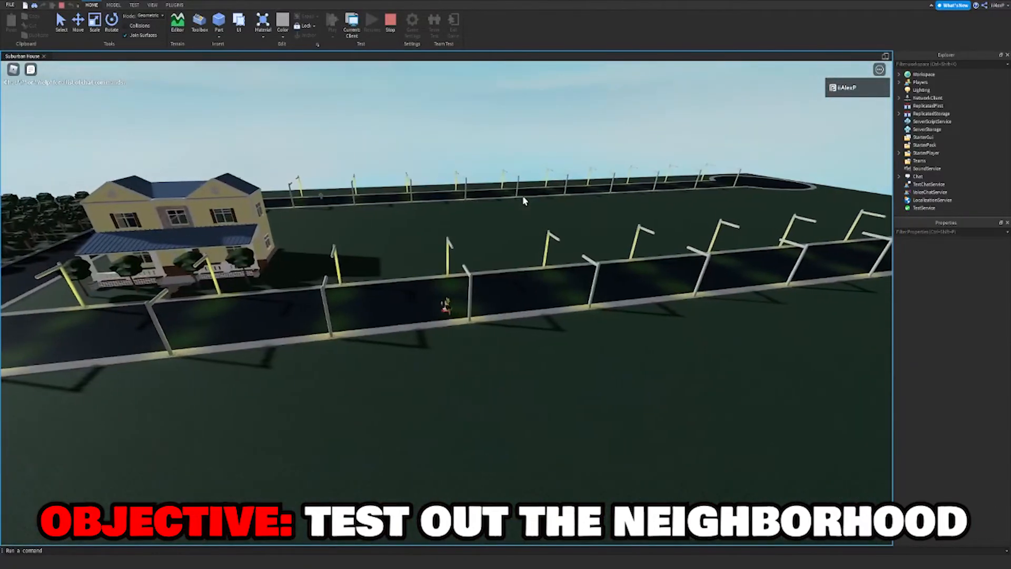
Run the avatar up to the house and inspect the row of lawn trees beside the front porch.
{"action": "key", "text": "a"}
{"action": "right_click_drag", "start_coordinate": [524, 201], "coordinate": [523, 198]}
{"action": "key", "text": "w"}
{"action": "right_click_drag", "start_coordinate": [450, 287], "coordinate": [450, 287]}
{"action": "right_click_drag", "start_coordinate": [421, 248], "coordinate": [440, 228]}
{"action": "scroll", "coordinate": [421, 248], "scroll_direction": "up", "scroll_amount": 8}
{"action": "key", "text": "w"}
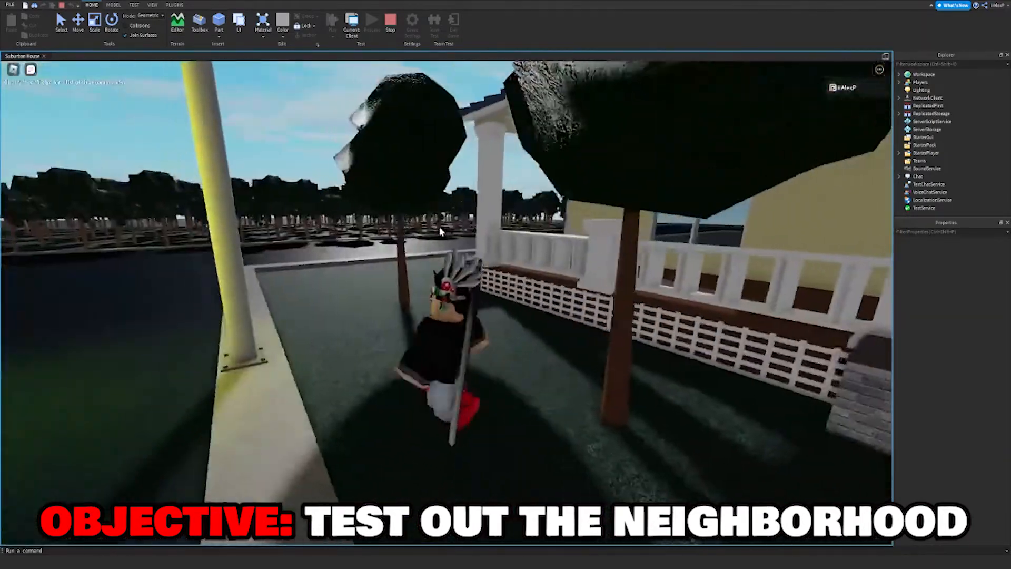
Take the avatar across the connecting road and walk among the forest trees to check them at ground level.
{"action": "key", "text": "s"}
{"action": "key", "text": "w"}
{"action": "right_click_drag", "start_coordinate": [326, 249], "coordinate": [326, 246]}
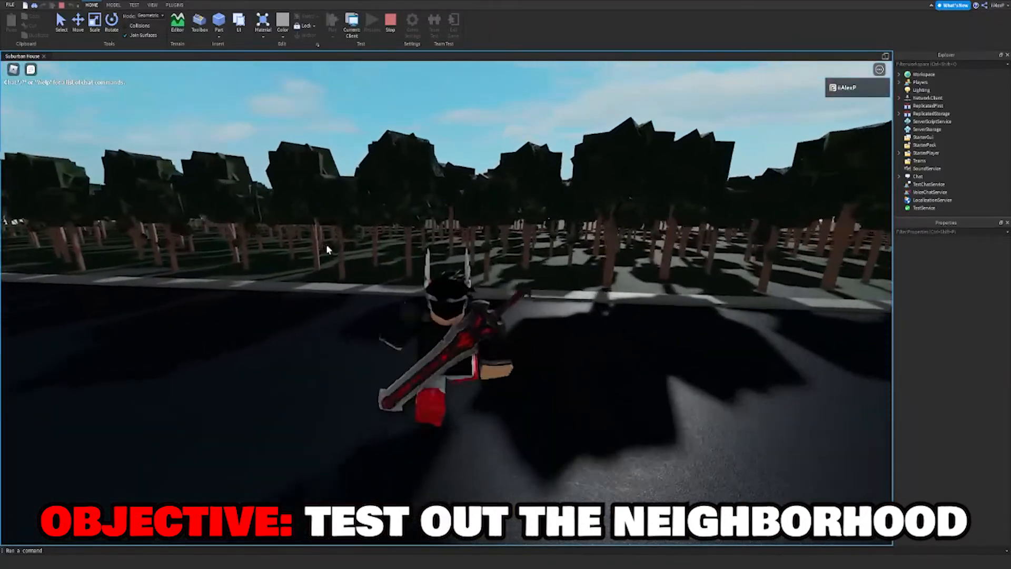
{"action": "key", "text": "shift"}
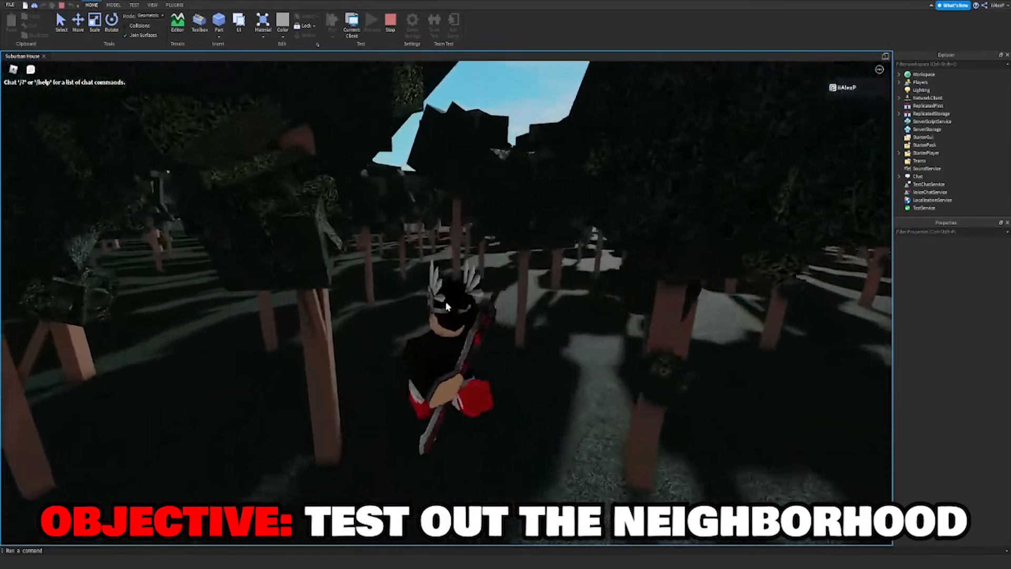
{"action": "key", "text": "shift"}
{"action": "right_click_drag", "start_coordinate": [454, 298], "coordinate": [454, 305]}
{"action": "key", "text": "w"}
{"action": "key", "text": "w"}
{"action": "key", "text": "w"}
Examine the forest and connecting road both close to the avatar and from high above.
{"action": "scroll", "coordinate": [454, 305], "scroll_direction": "up", "scroll_amount": 3}
{"action": "scroll", "coordinate": [454, 305], "scroll_direction": "down", "scroll_amount": 10}
{"action": "scroll", "coordinate": [454, 306], "scroll_direction": "up", "scroll_amount": 8}
{"action": "scroll", "coordinate": [454, 306], "scroll_direction": "down", "scroll_amount": 8}
{"action": "scroll", "coordinate": [452, 301], "scroll_direction": "up", "scroll_amount": 8}
{"action": "scroll", "coordinate": [549, 303], "scroll_direction": "down", "scroll_amount": 8}
{"action": "right_click_drag", "start_coordinate": [548, 303], "coordinate": [548, 303]}
{"action": "scroll", "coordinate": [548, 302], "scroll_direction": "up", "scroll_amount": 8}
{"action": "scroll", "coordinate": [548, 303], "scroll_direction": "down", "scroll_amount": 10}
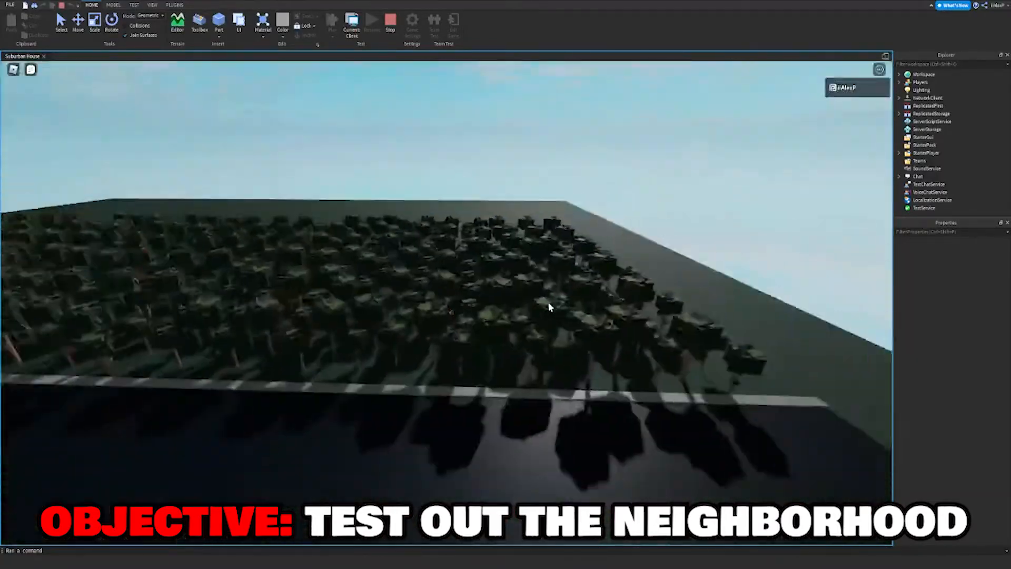
{"action": "scroll", "coordinate": [549, 303], "scroll_direction": "up", "scroll_amount": 8}
{"action": "scroll", "coordinate": [549, 304], "scroll_direction": "down", "scroll_amount": 8}
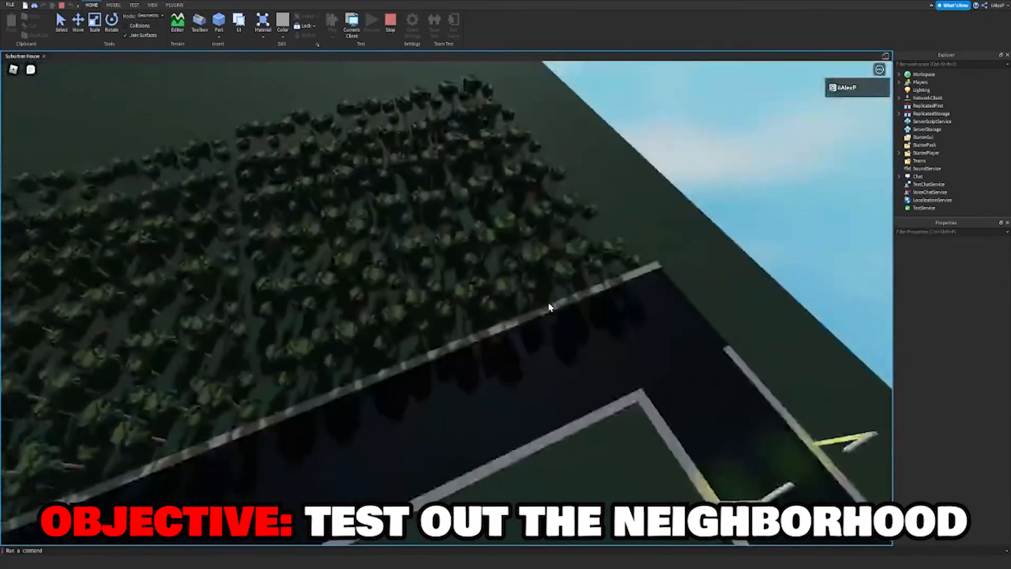
{"action": "scroll", "coordinate": [549, 304], "scroll_direction": "up", "scroll_amount": 8}
{"action": "scroll", "coordinate": [549, 304], "scroll_direction": "down", "scroll_amount": 8}
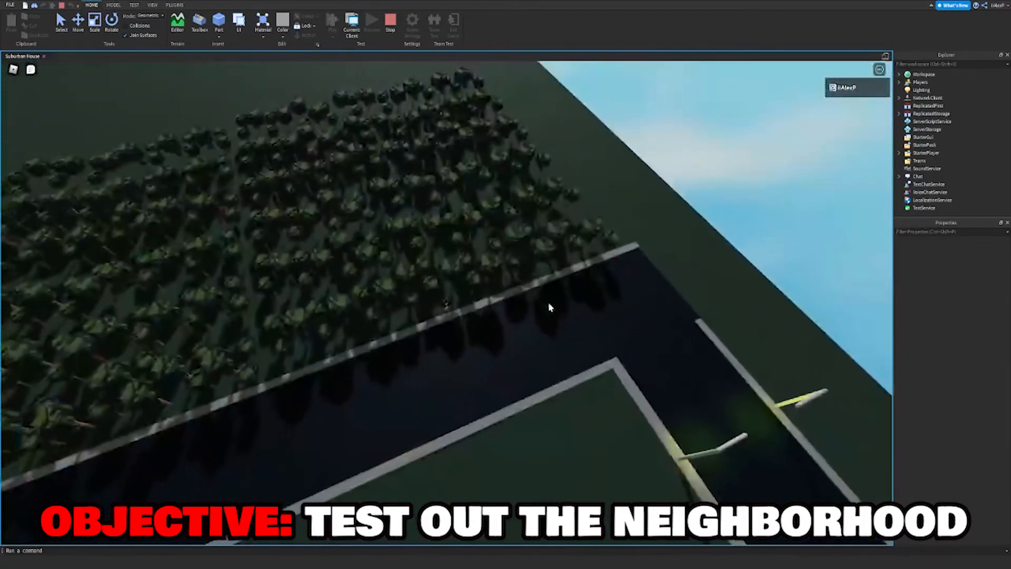
{"action": "right_click_drag", "start_coordinate": [492, 295], "coordinate": [490, 257]}
{"action": "scroll", "coordinate": [494, 275], "scroll_direction": "up", "scroll_amount": 8}
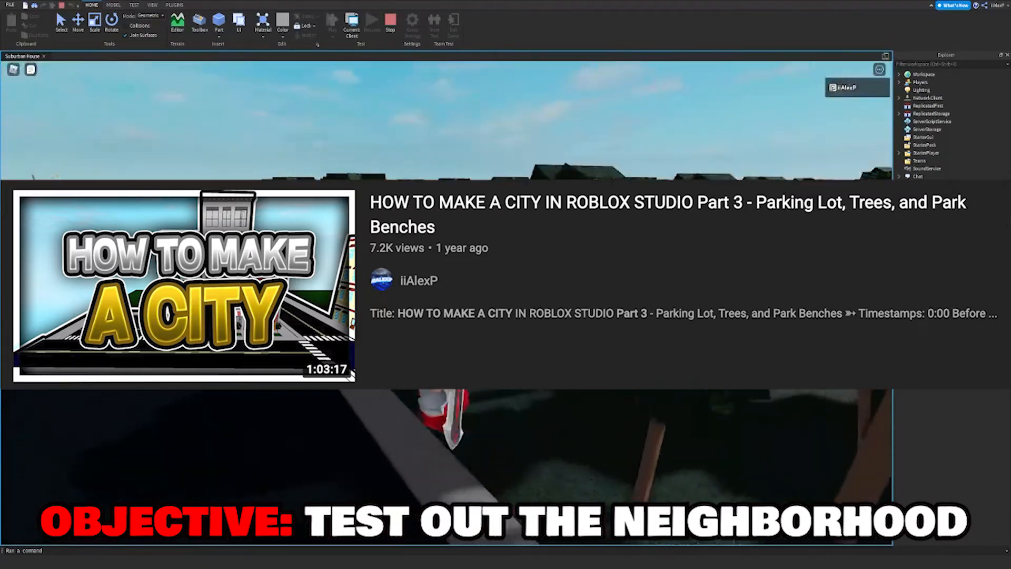
{"action": "scroll", "coordinate": [478, 263], "scroll_direction": "down", "scroll_amount": 8}
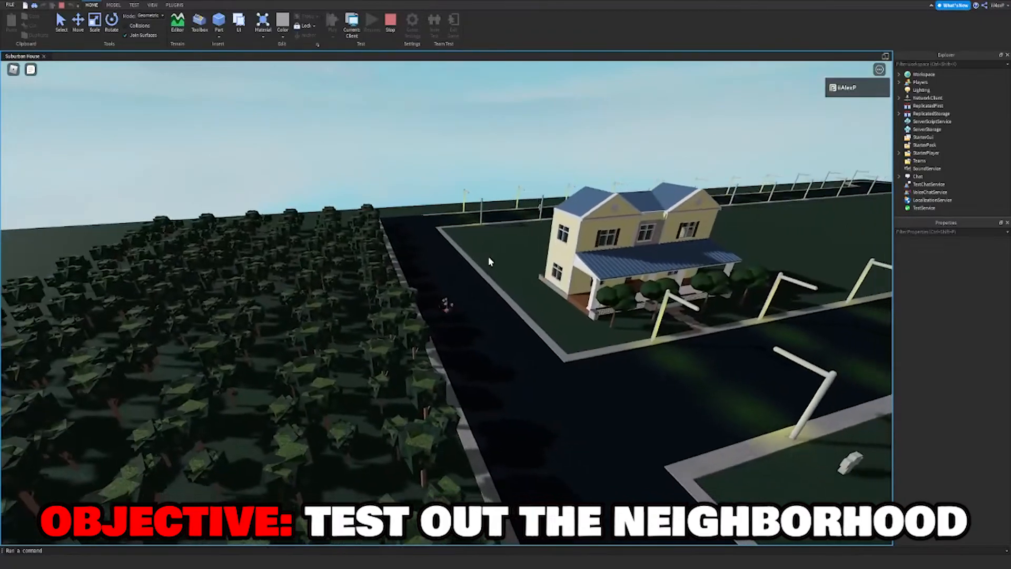
Move the avatar along the forest road and back to the street in front of the house.
{"action": "right_click_drag", "start_coordinate": [613, 278], "coordinate": [613, 278]}
{"action": "scroll", "coordinate": [641, 272], "scroll_direction": "up", "scroll_amount": 8}
{"action": "scroll", "coordinate": [617, 242], "scroll_direction": "down", "scroll_amount": 8}
{"action": "right_click_drag", "start_coordinate": [616, 242], "coordinate": [604, 247]}
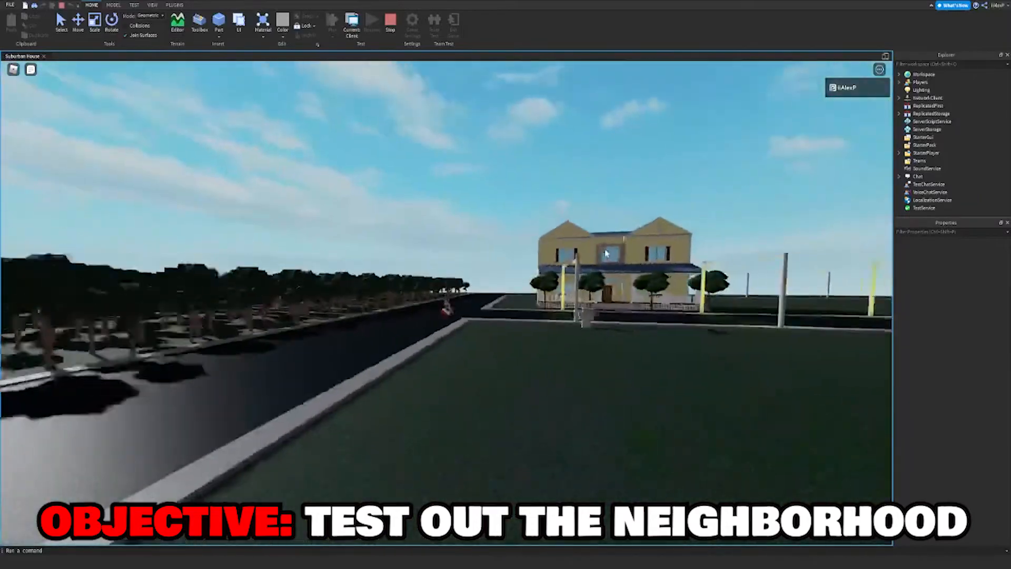
{"action": "scroll", "coordinate": [605, 248], "scroll_direction": "up", "scroll_amount": 5}
{"action": "key", "text": "s"}
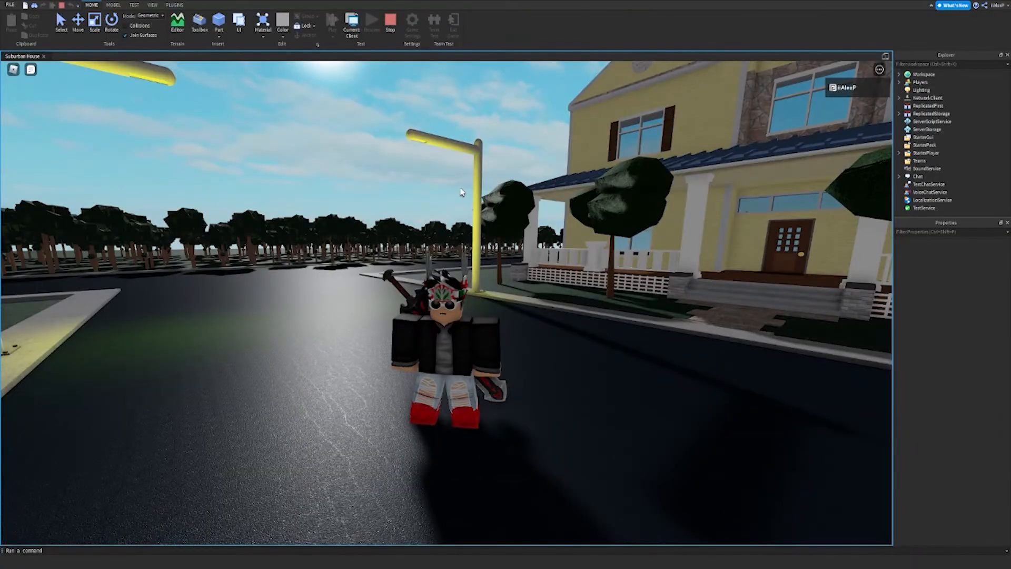
{"action": "key", "text": "s"}
Run and jump the avatar down the street from the house toward the forest.
{"action": "right_click_drag", "start_coordinate": [461, 192], "coordinate": [462, 192]}
{"action": "key", "text": "w"}
{"action": "key", "text": "w"}
{"action": "key", "text": "space"}
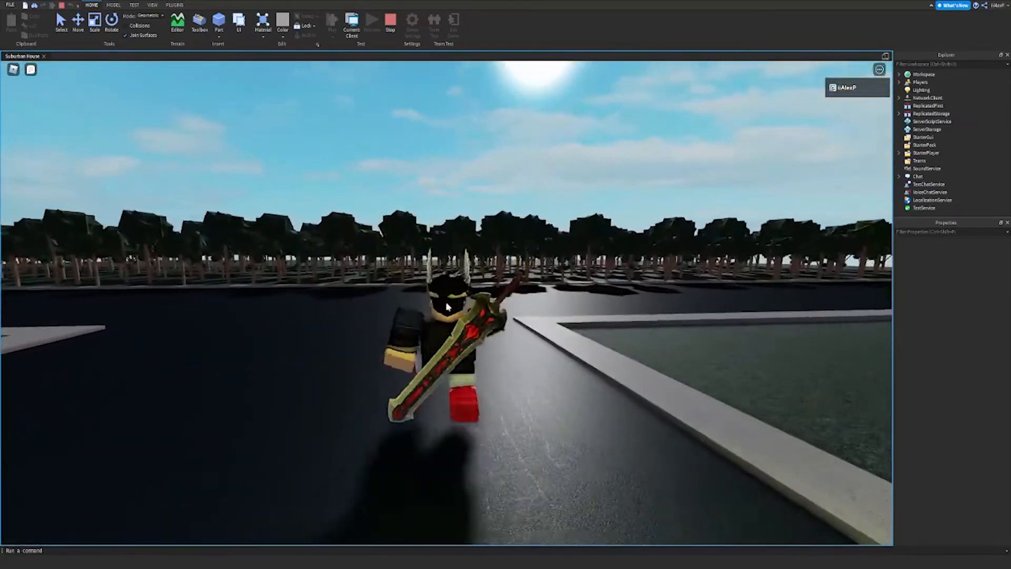
{"action": "key", "text": "w"}
Turn the avatar around on the connecting road and review the forest, planted house front and street lamps together.
{"action": "right_click_drag", "start_coordinate": [446, 302], "coordinate": [446, 302]}
{"action": "key", "text": "s"}
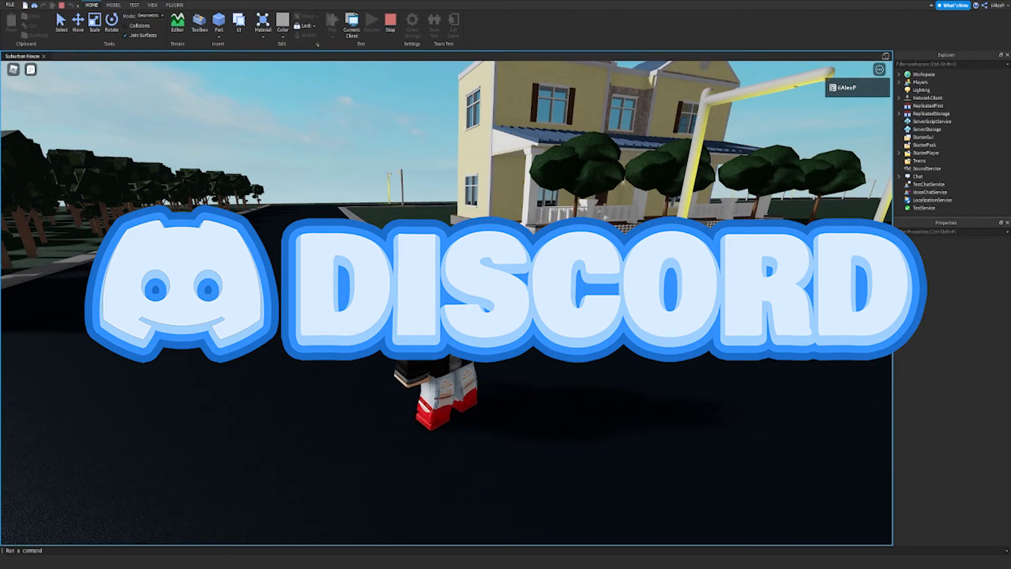
{"action": "key", "text": "w"}
{"action": "right_click_drag", "start_coordinate": [446, 302], "coordinate": [446, 302]}
{"action": "key", "text": "s"}
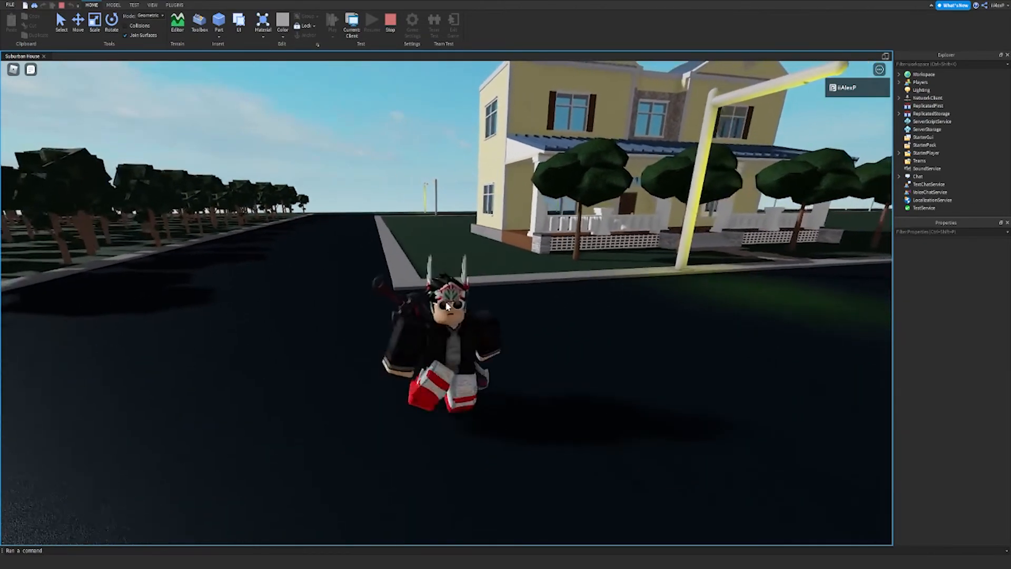
{"action": "scroll", "coordinate": [446, 304], "scroll_direction": "down", "scroll_amount": 10}
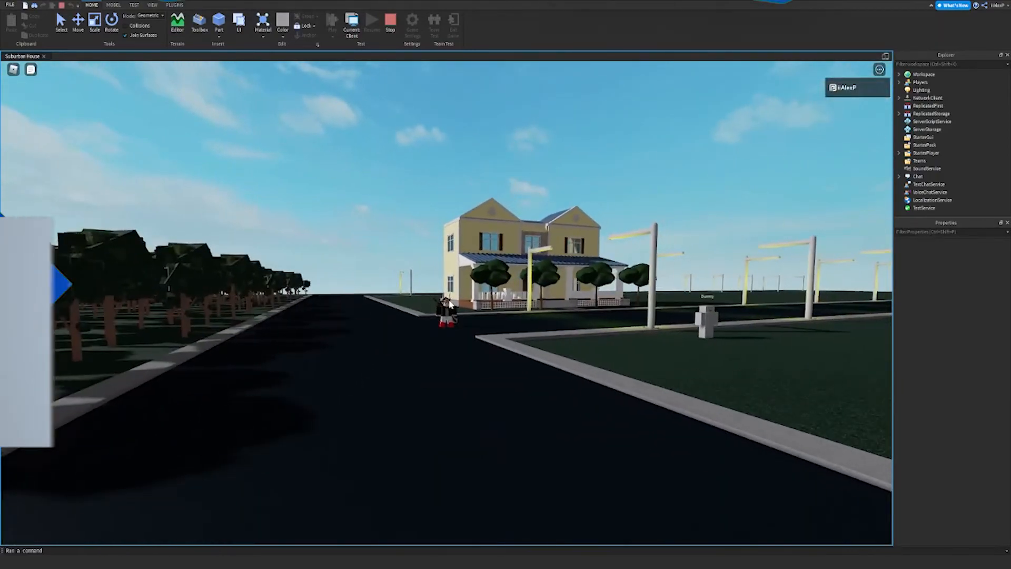